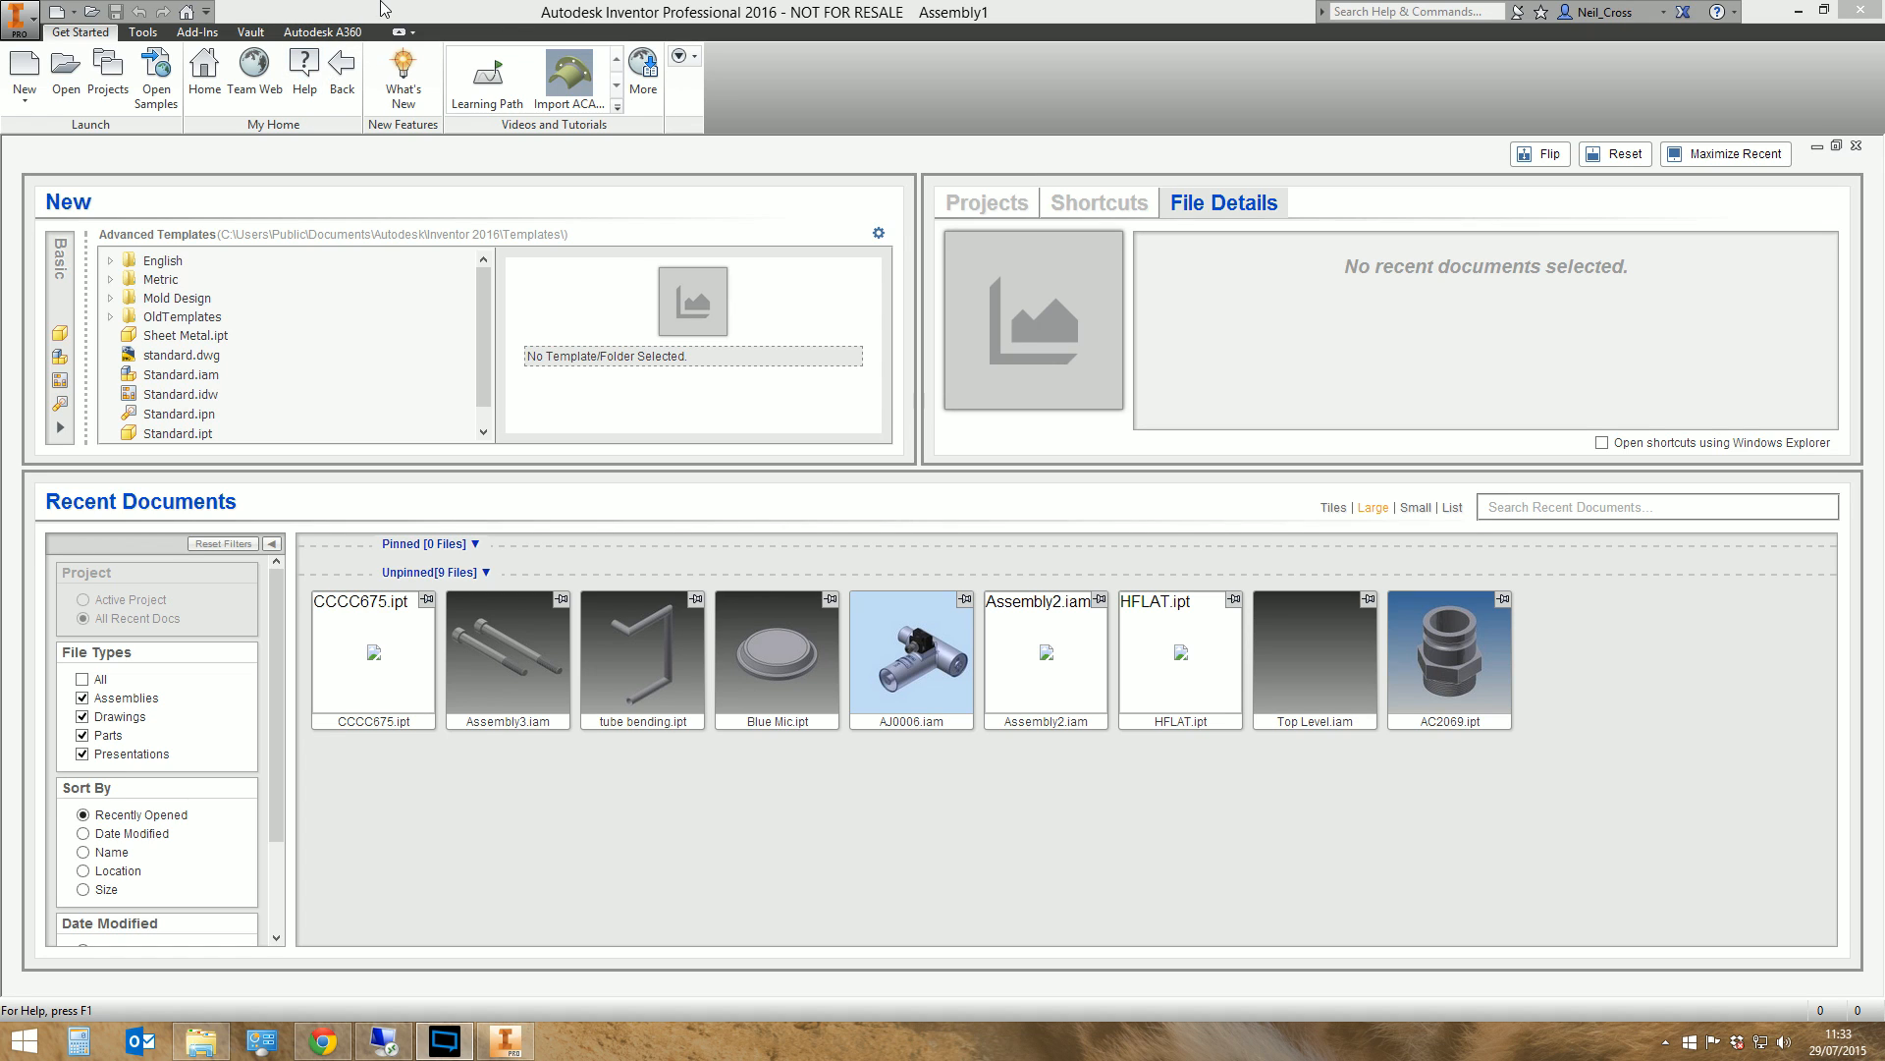
Open the project manager, then switch to File Explorer and create a folder named My Project on the C: drive
left_click(107, 69)
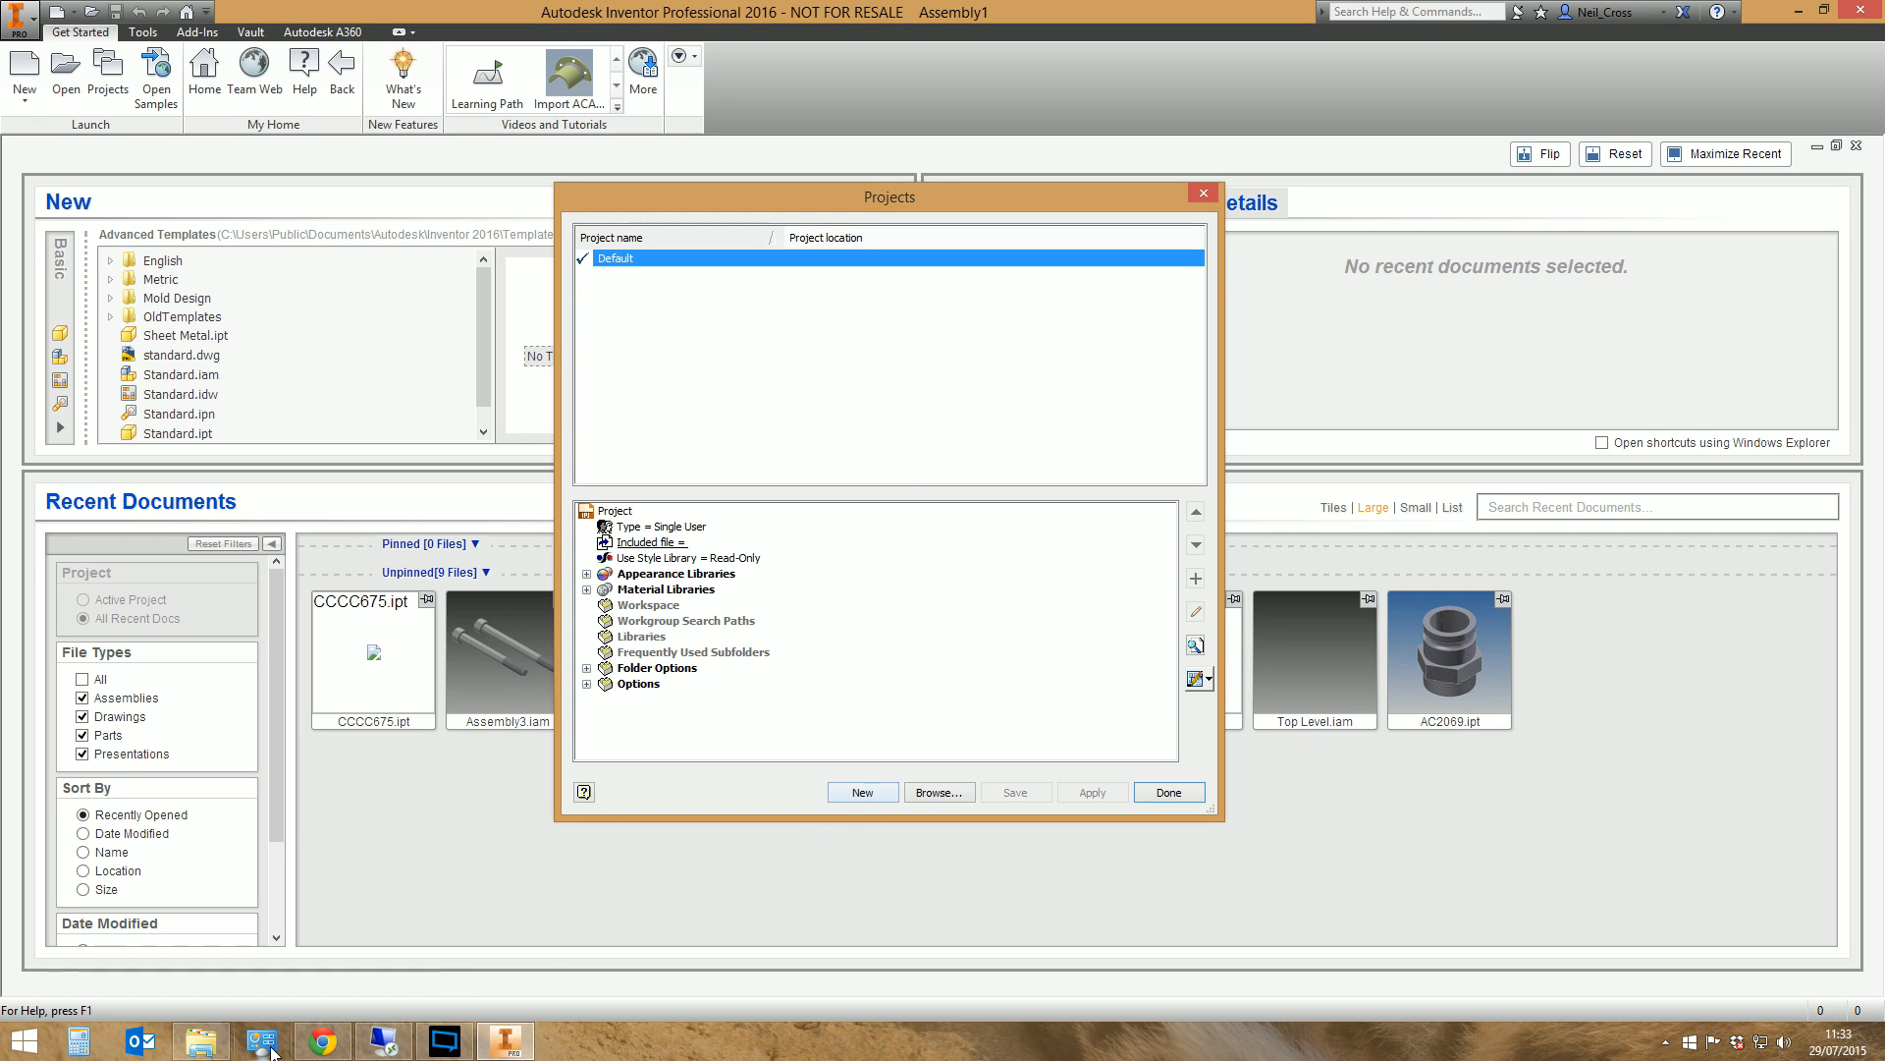
left_click(200, 1041)
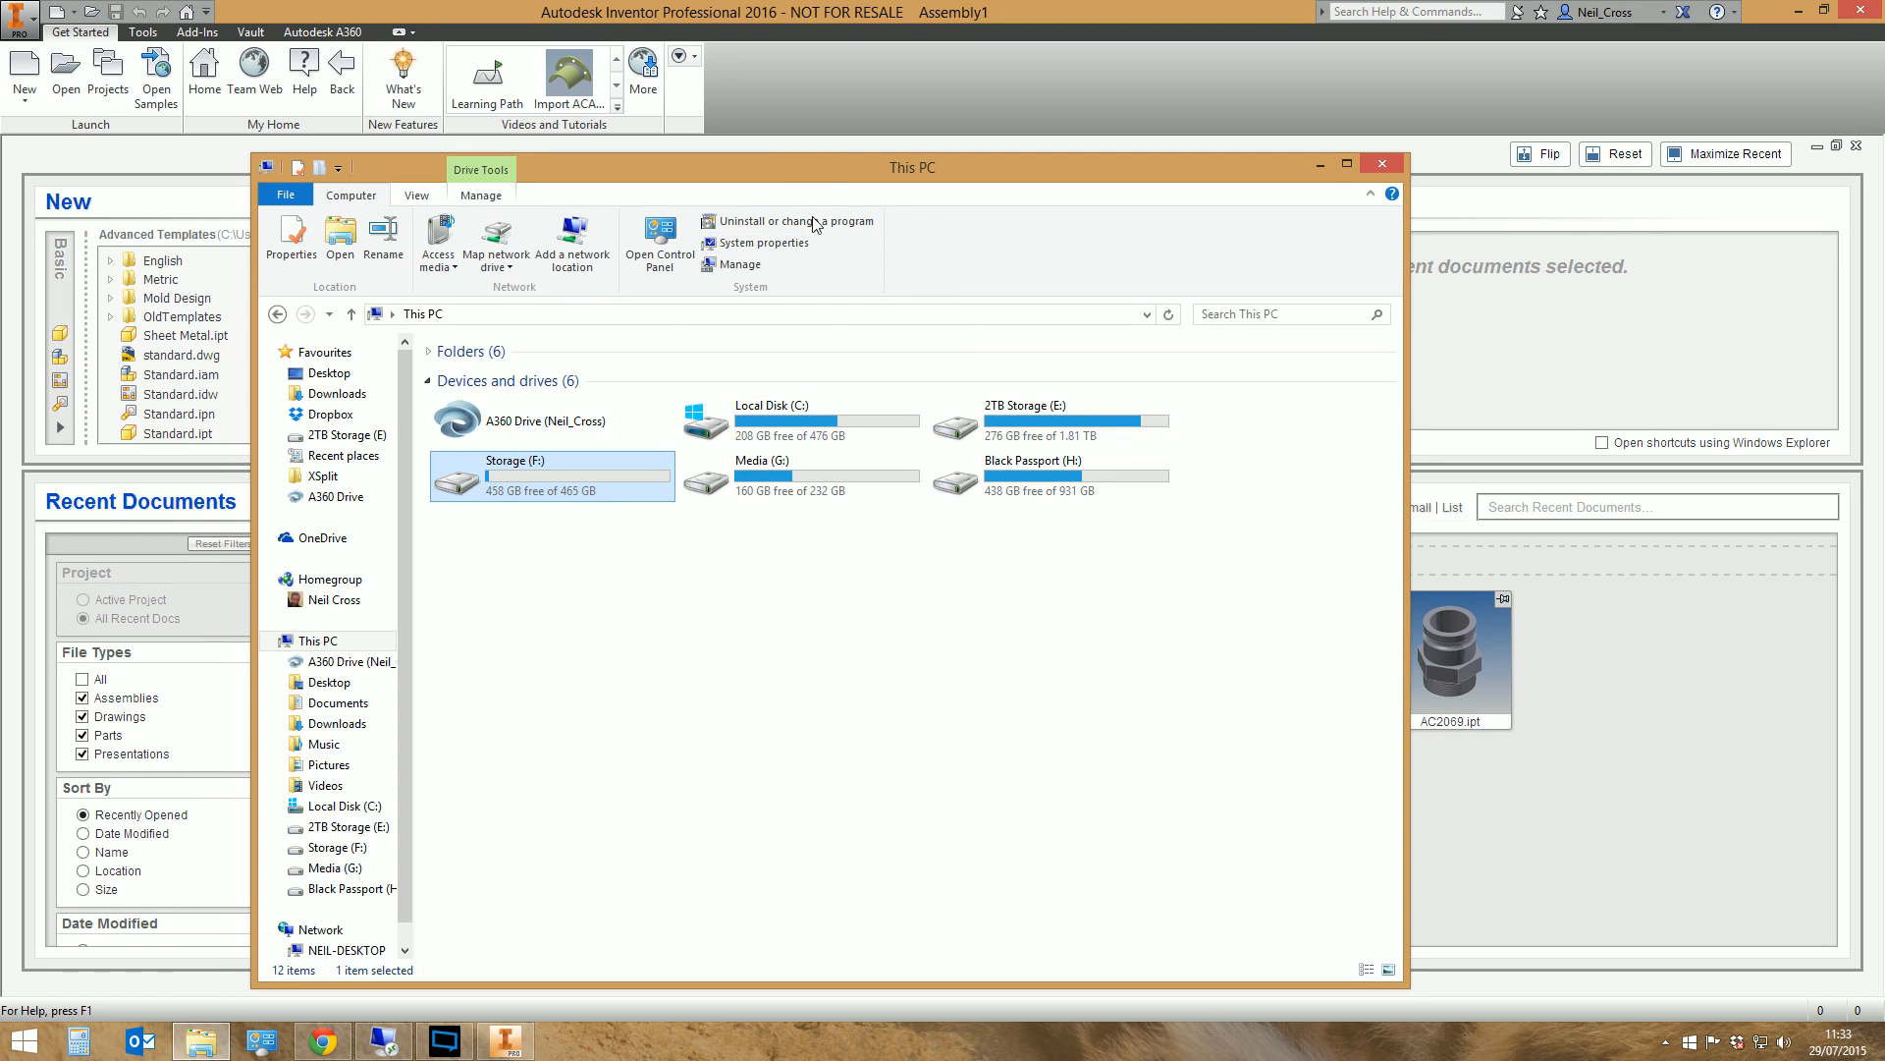
left_click_drag(827, 169, 1086, 127)
left_click(1041, 378)
double_click(1039, 378)
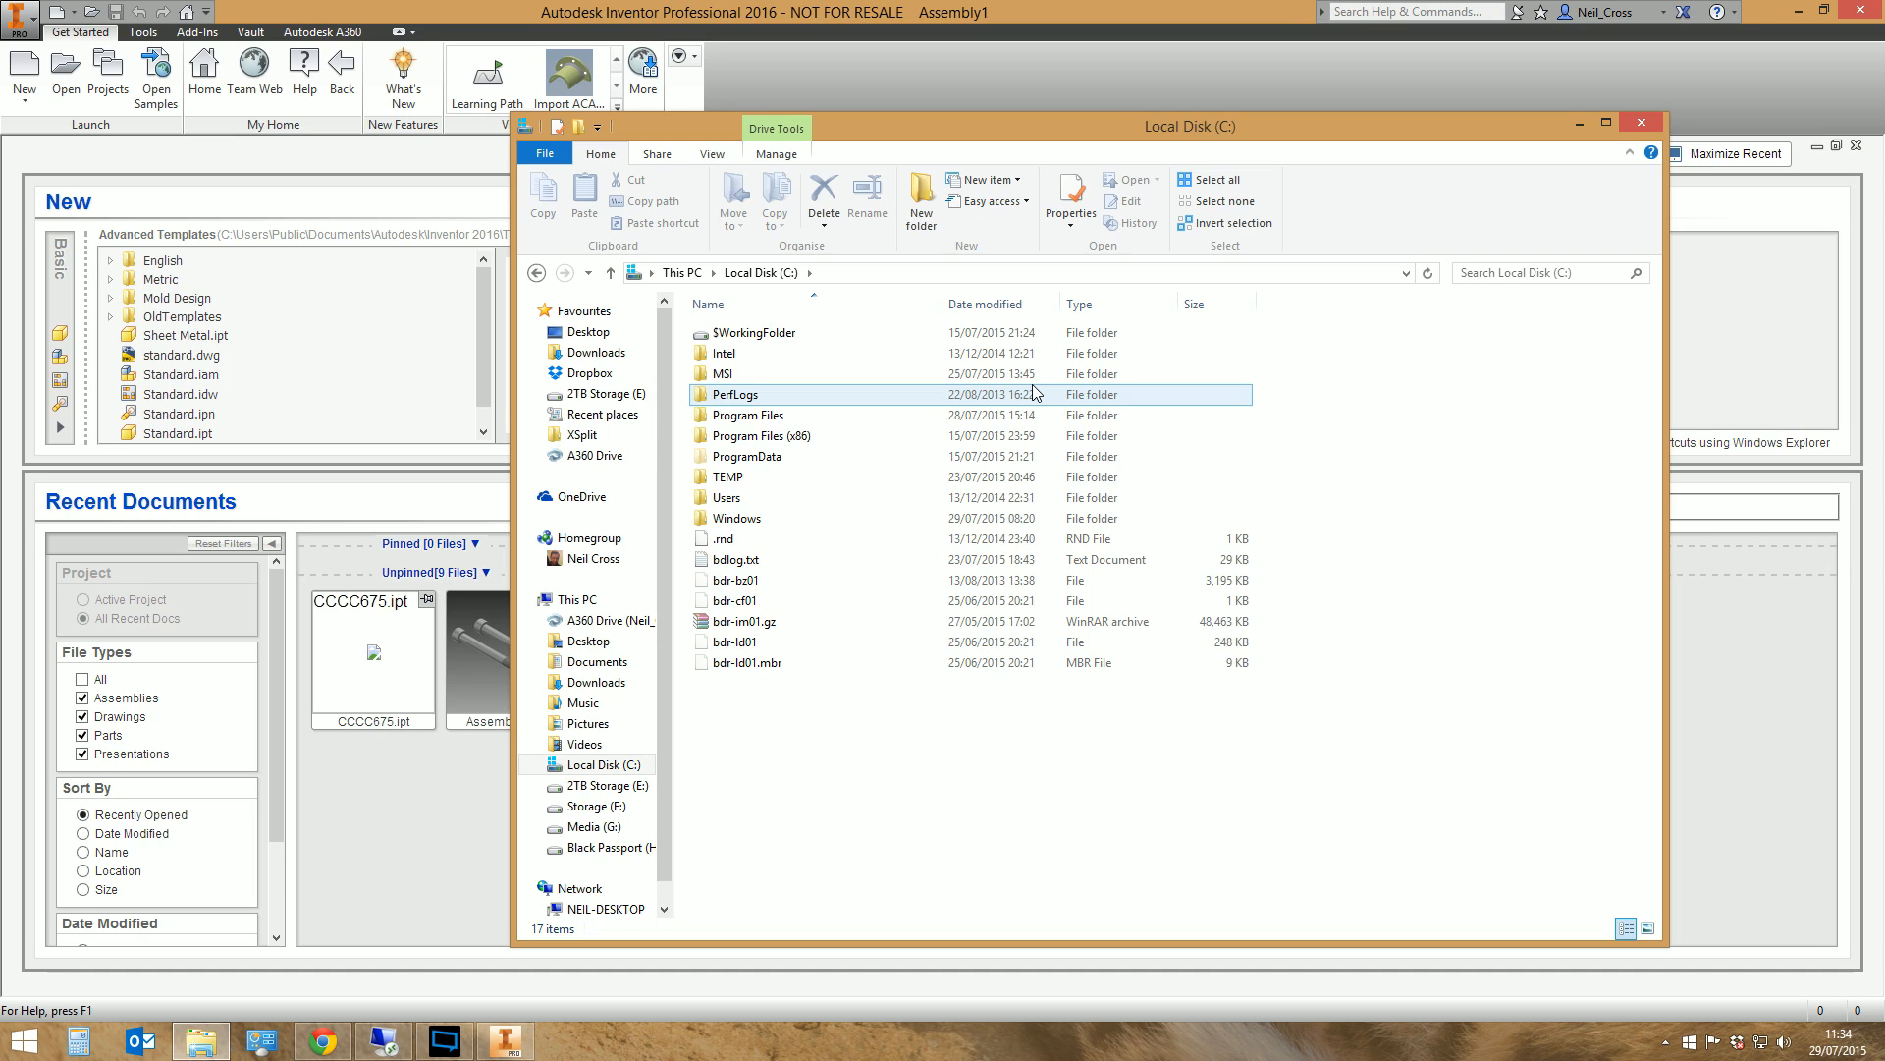
left_click(921, 202)
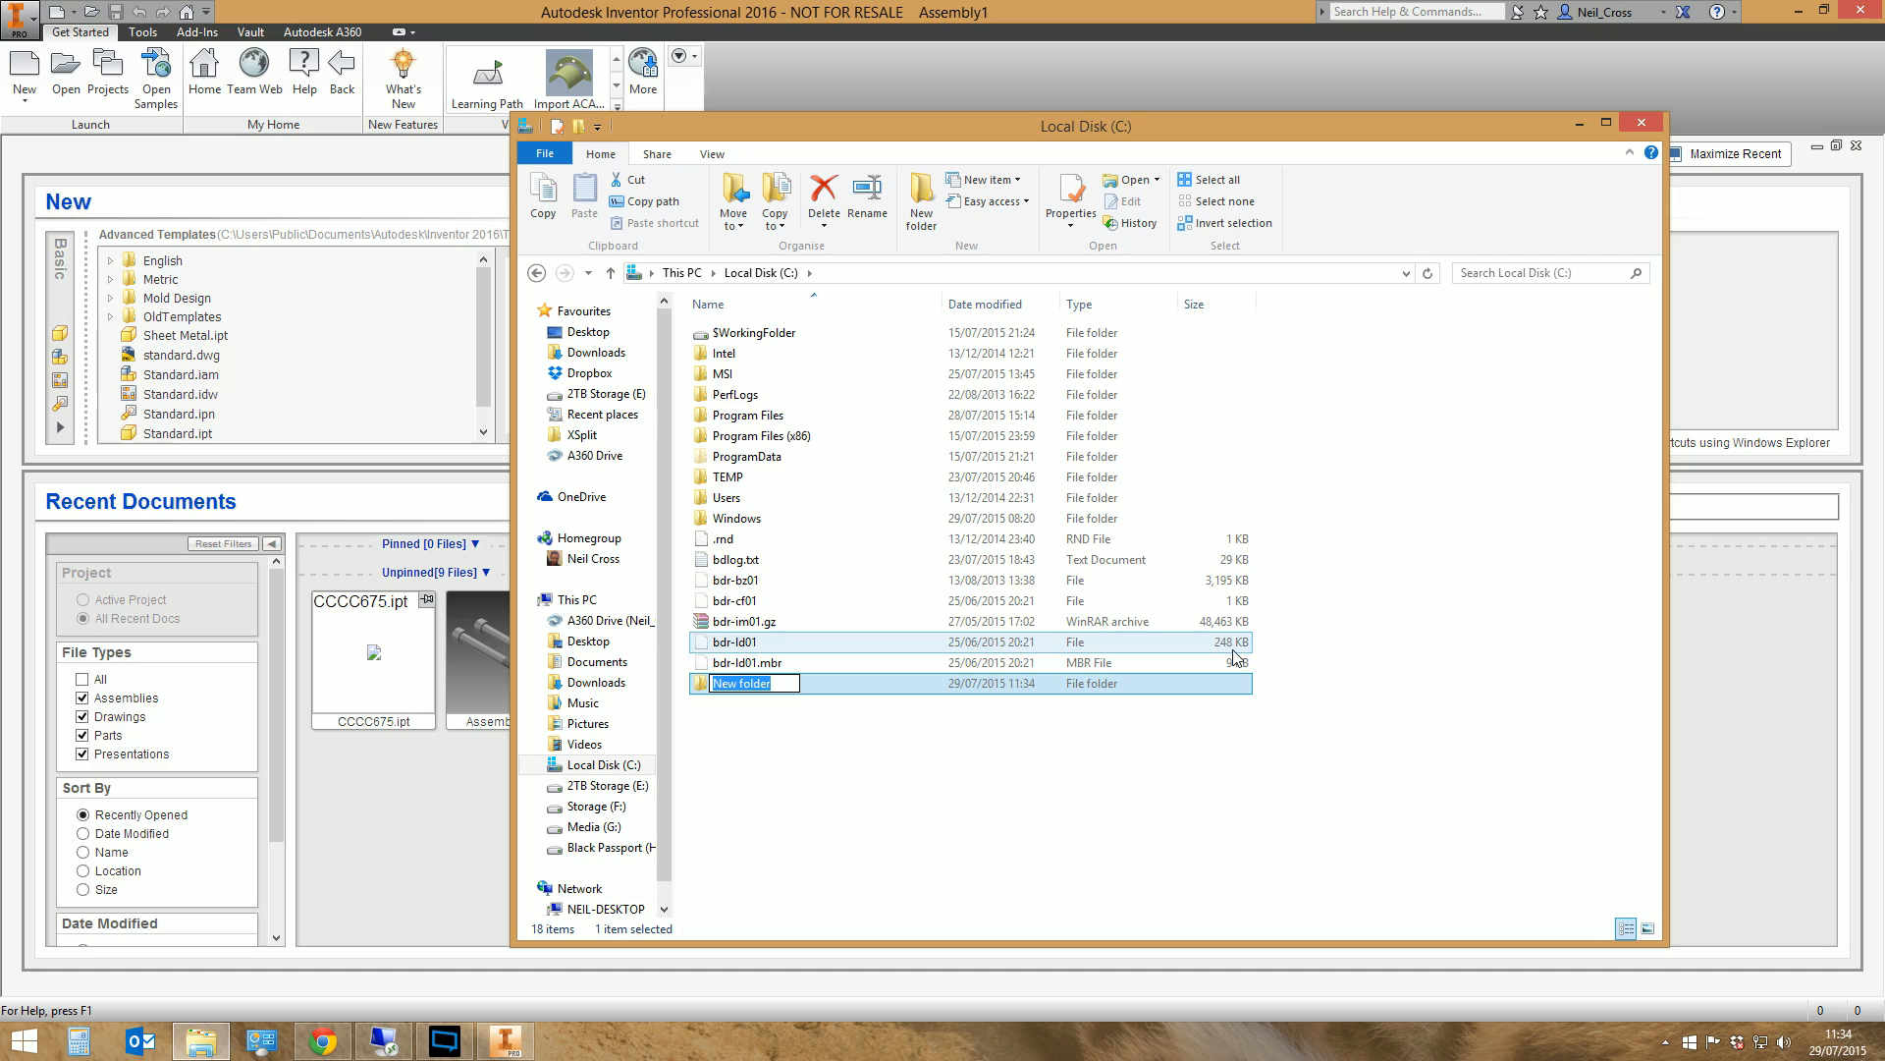
type("My Project")
key("Return")
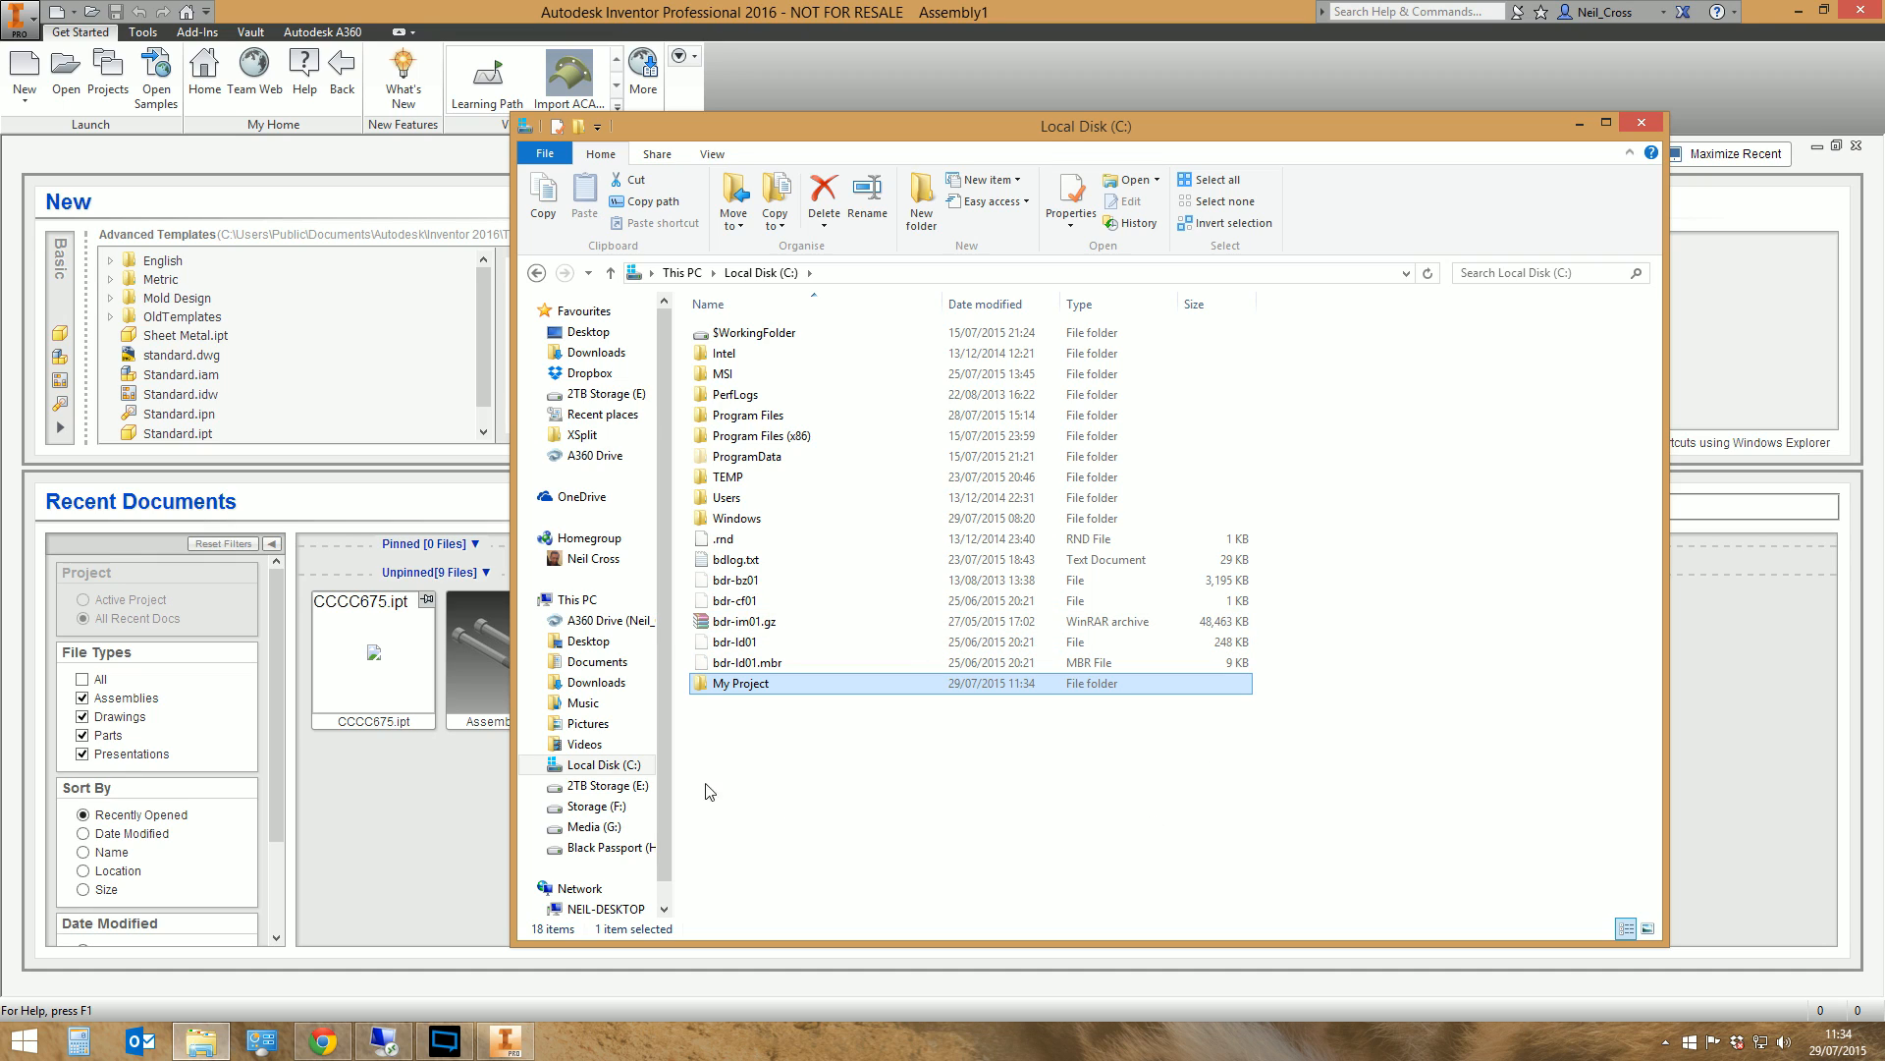
left_click(1580, 126)
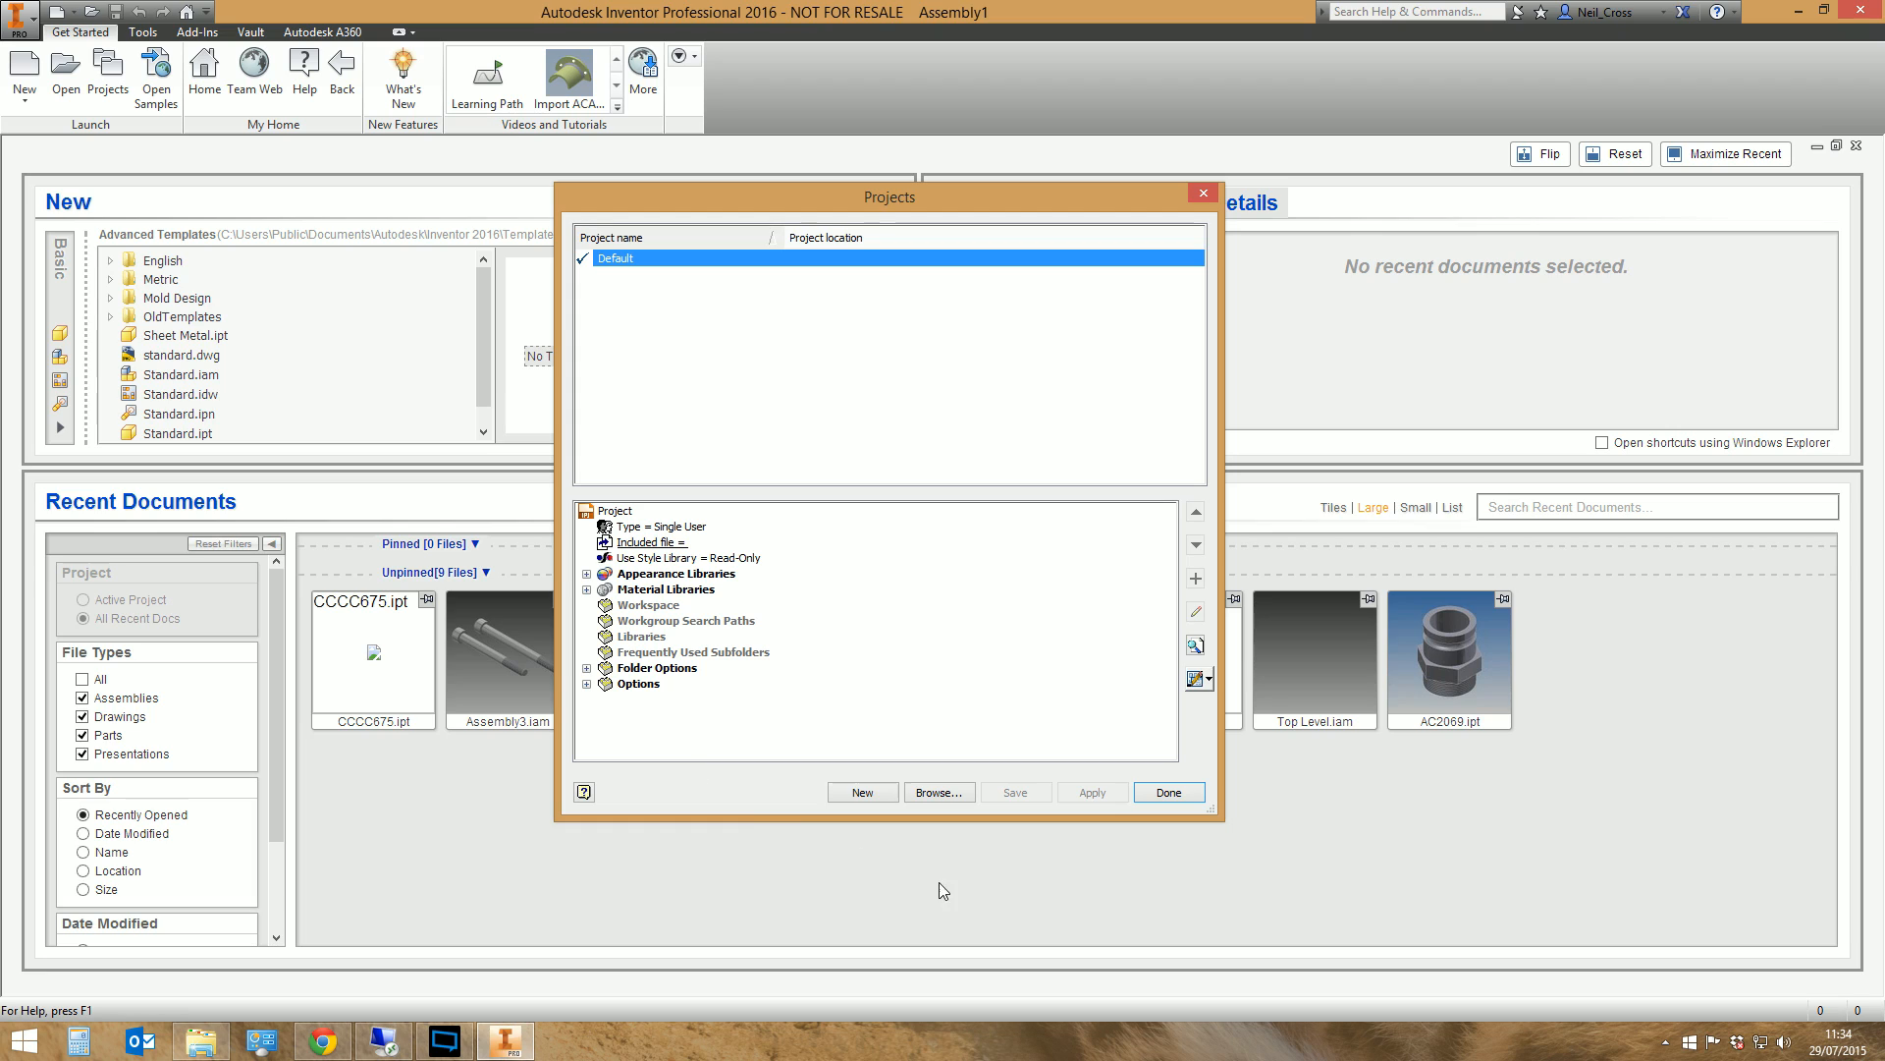
Start a new single-user project and name it My Project
left_click(853, 797)
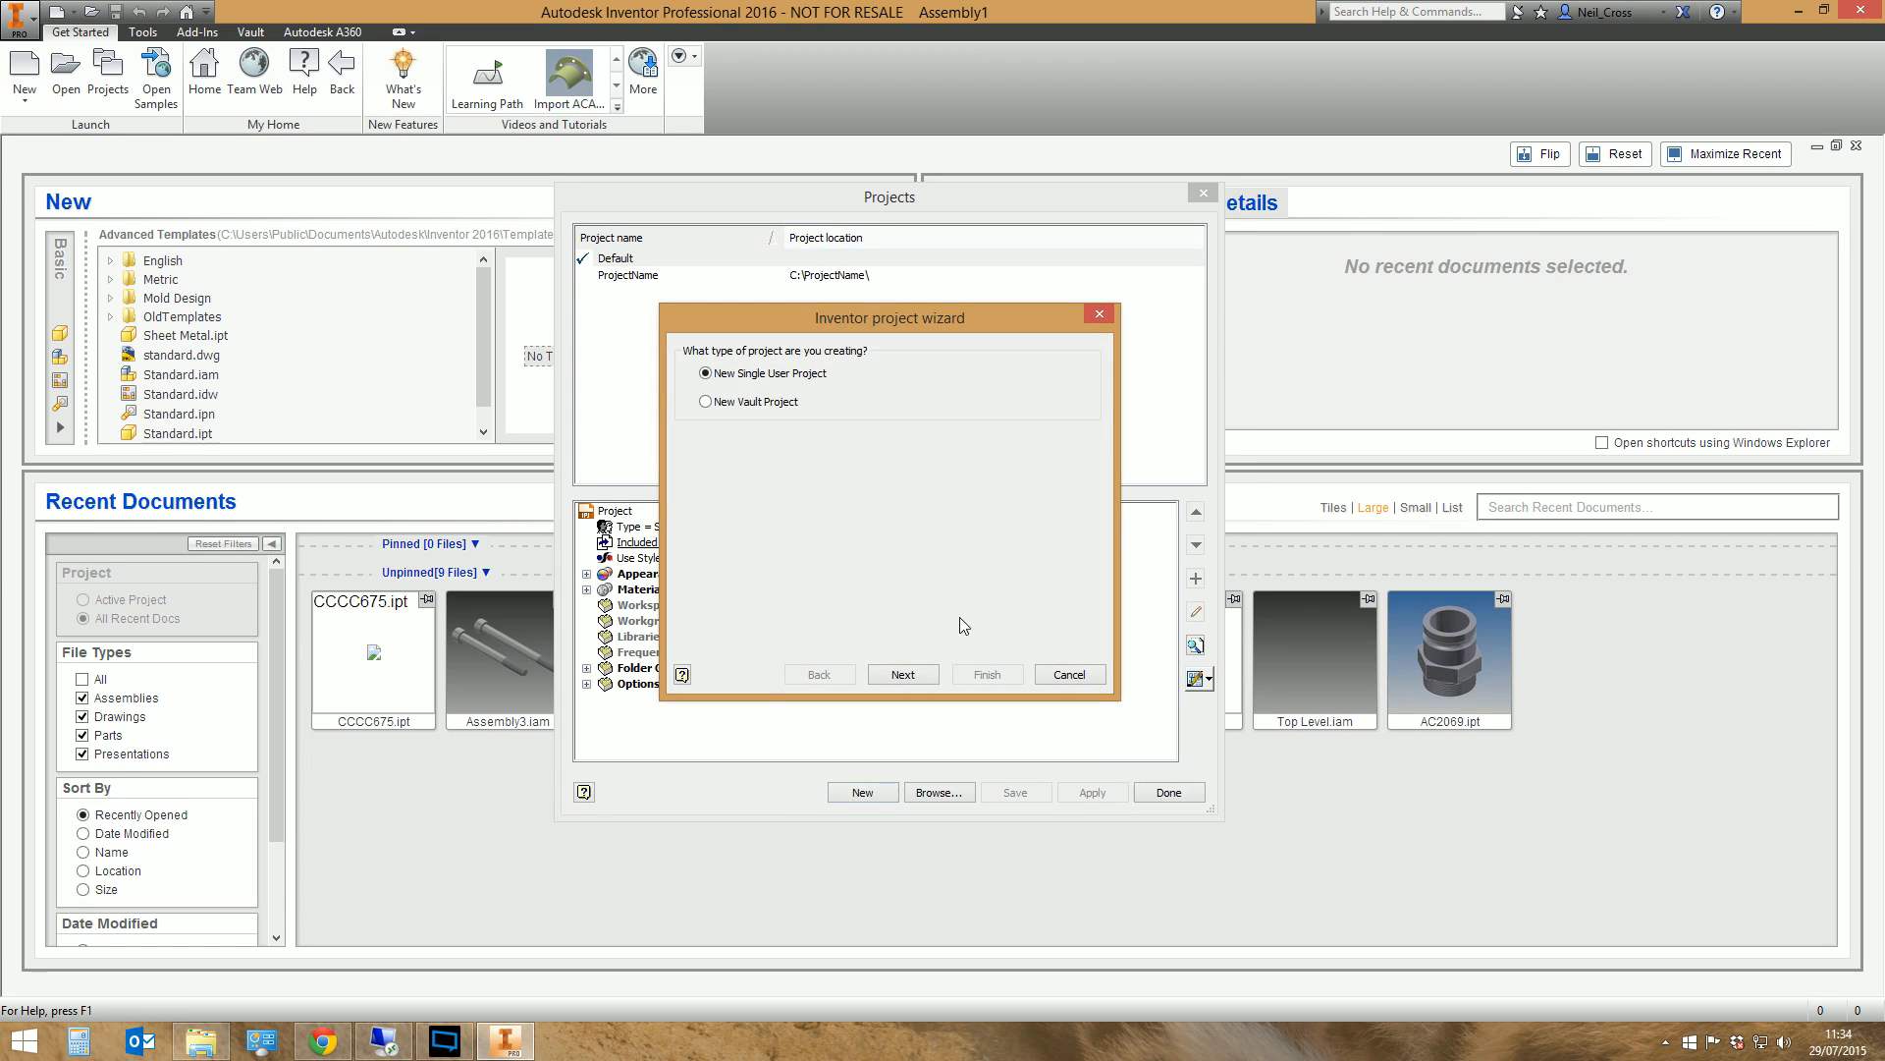
left_click(903, 674)
double_click(762, 391)
type("My Pro")
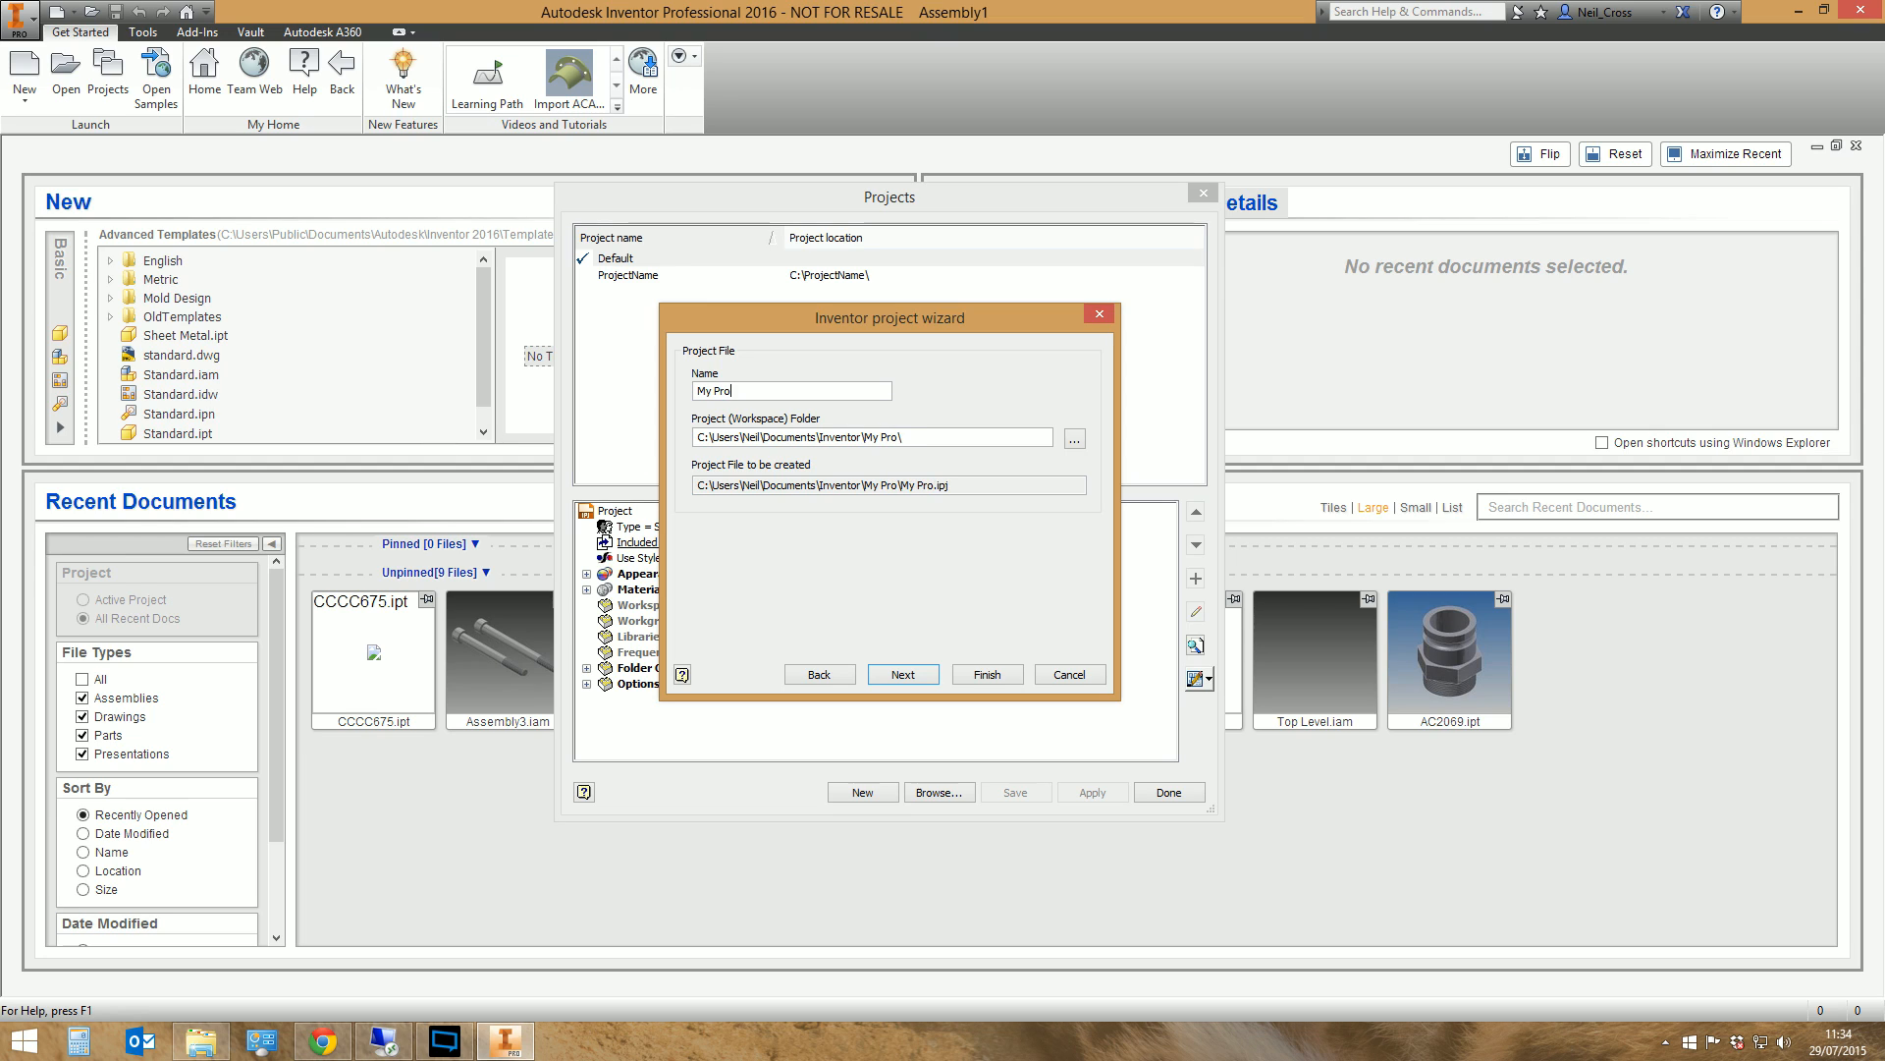
type("ject")
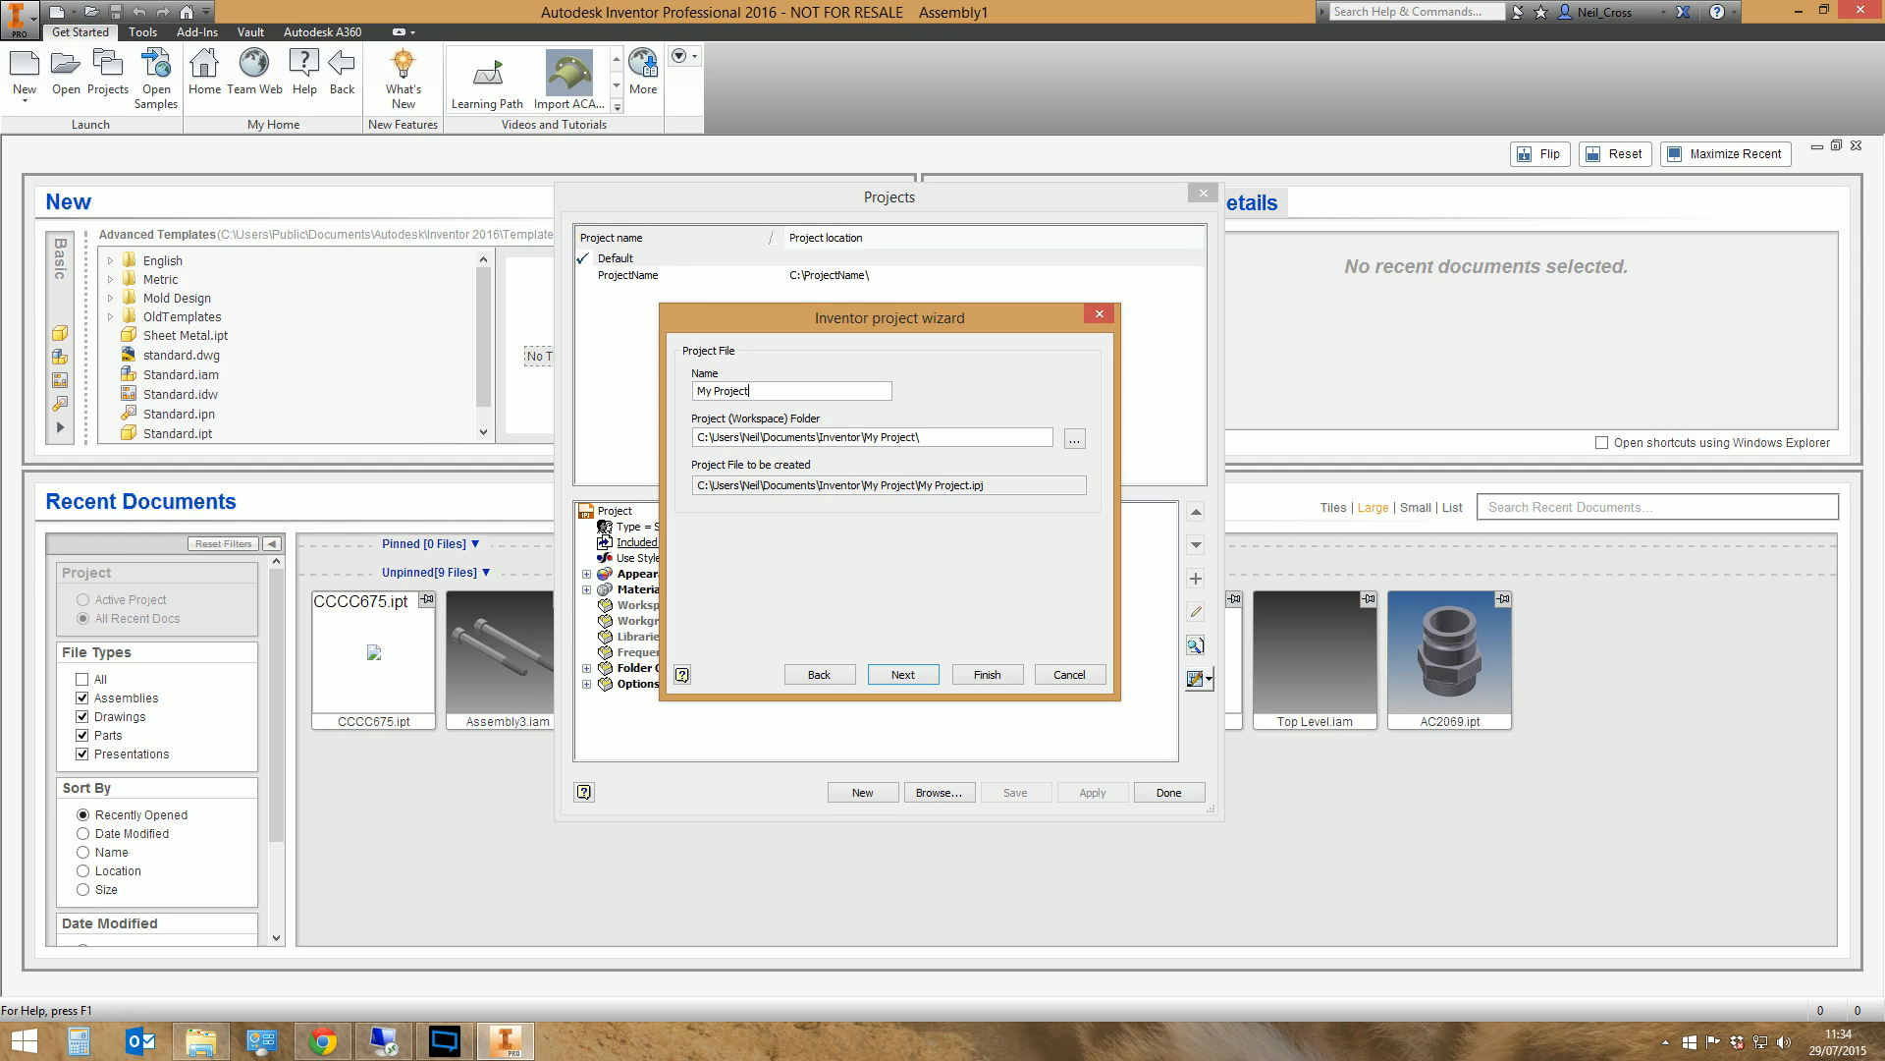
Set the project workspace folder to C:\My Project, finish creating the project and make it the active one
left_click(1076, 442)
left_click(762, 503)
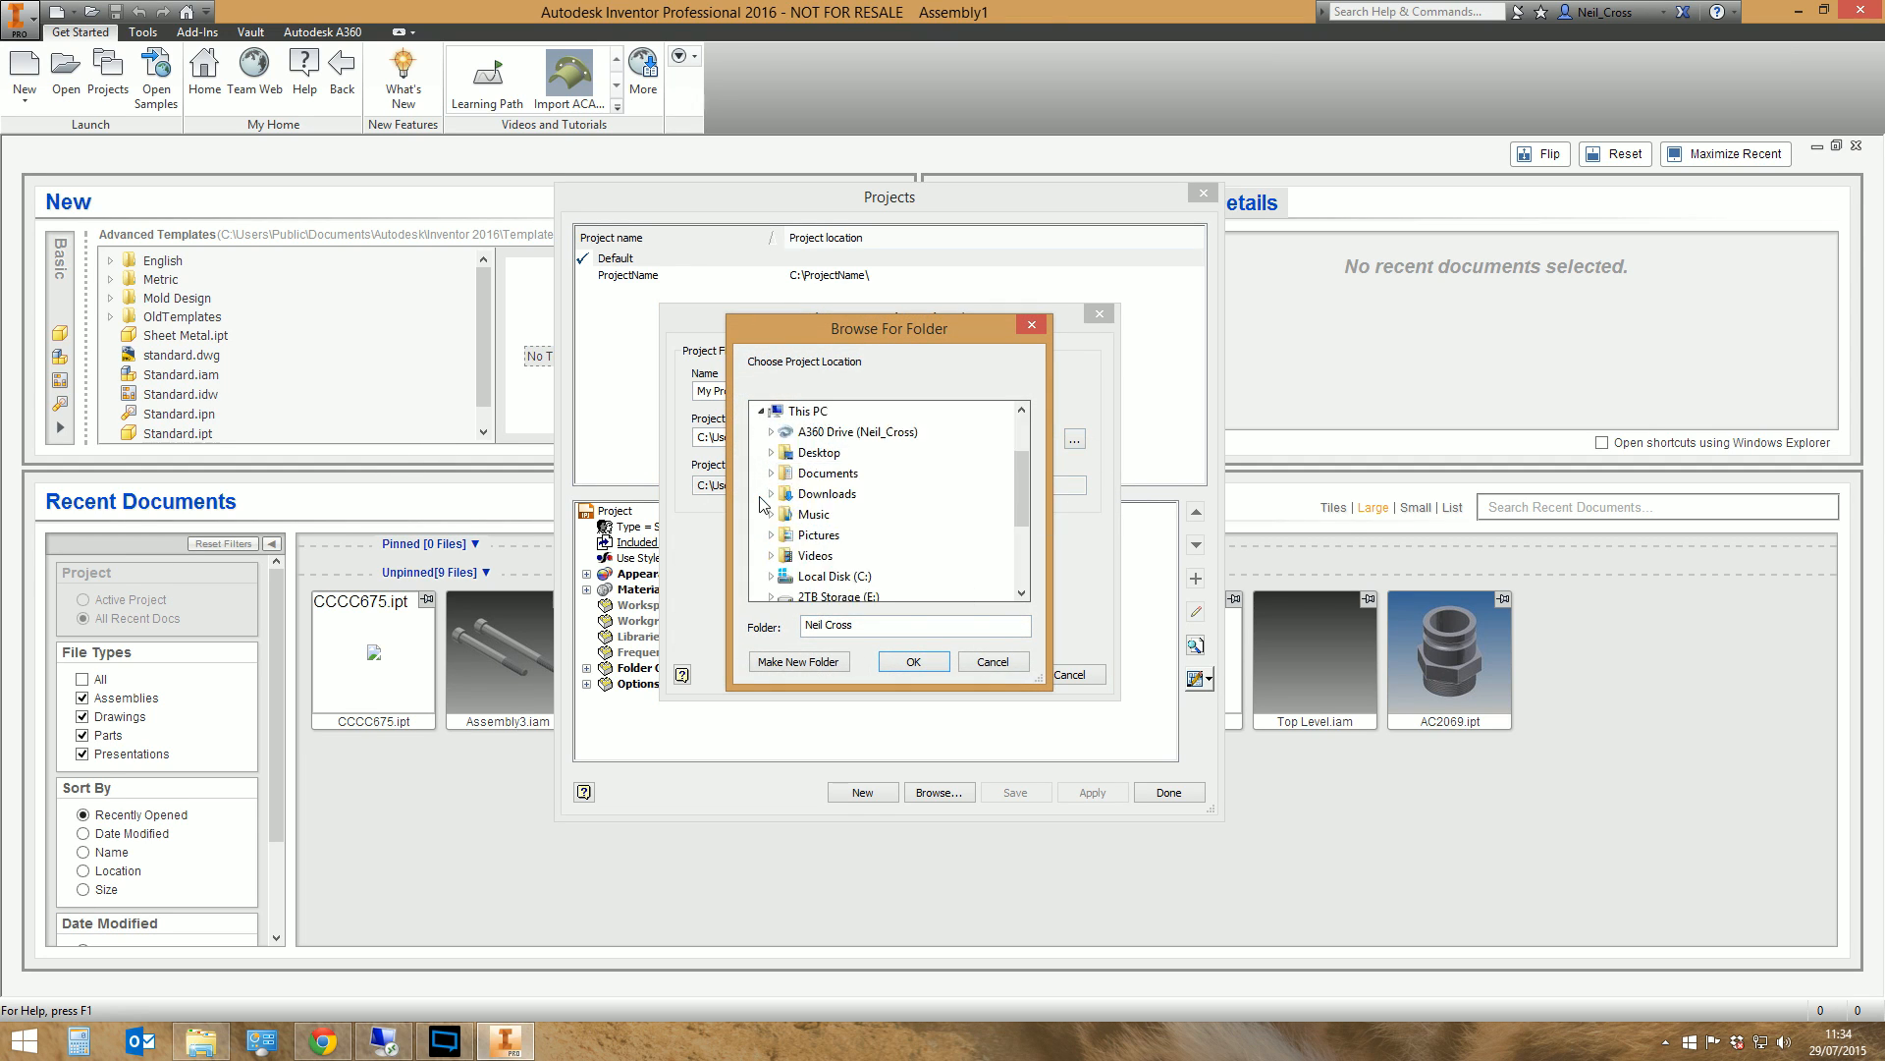
left_click(770, 576)
left_click(836, 493)
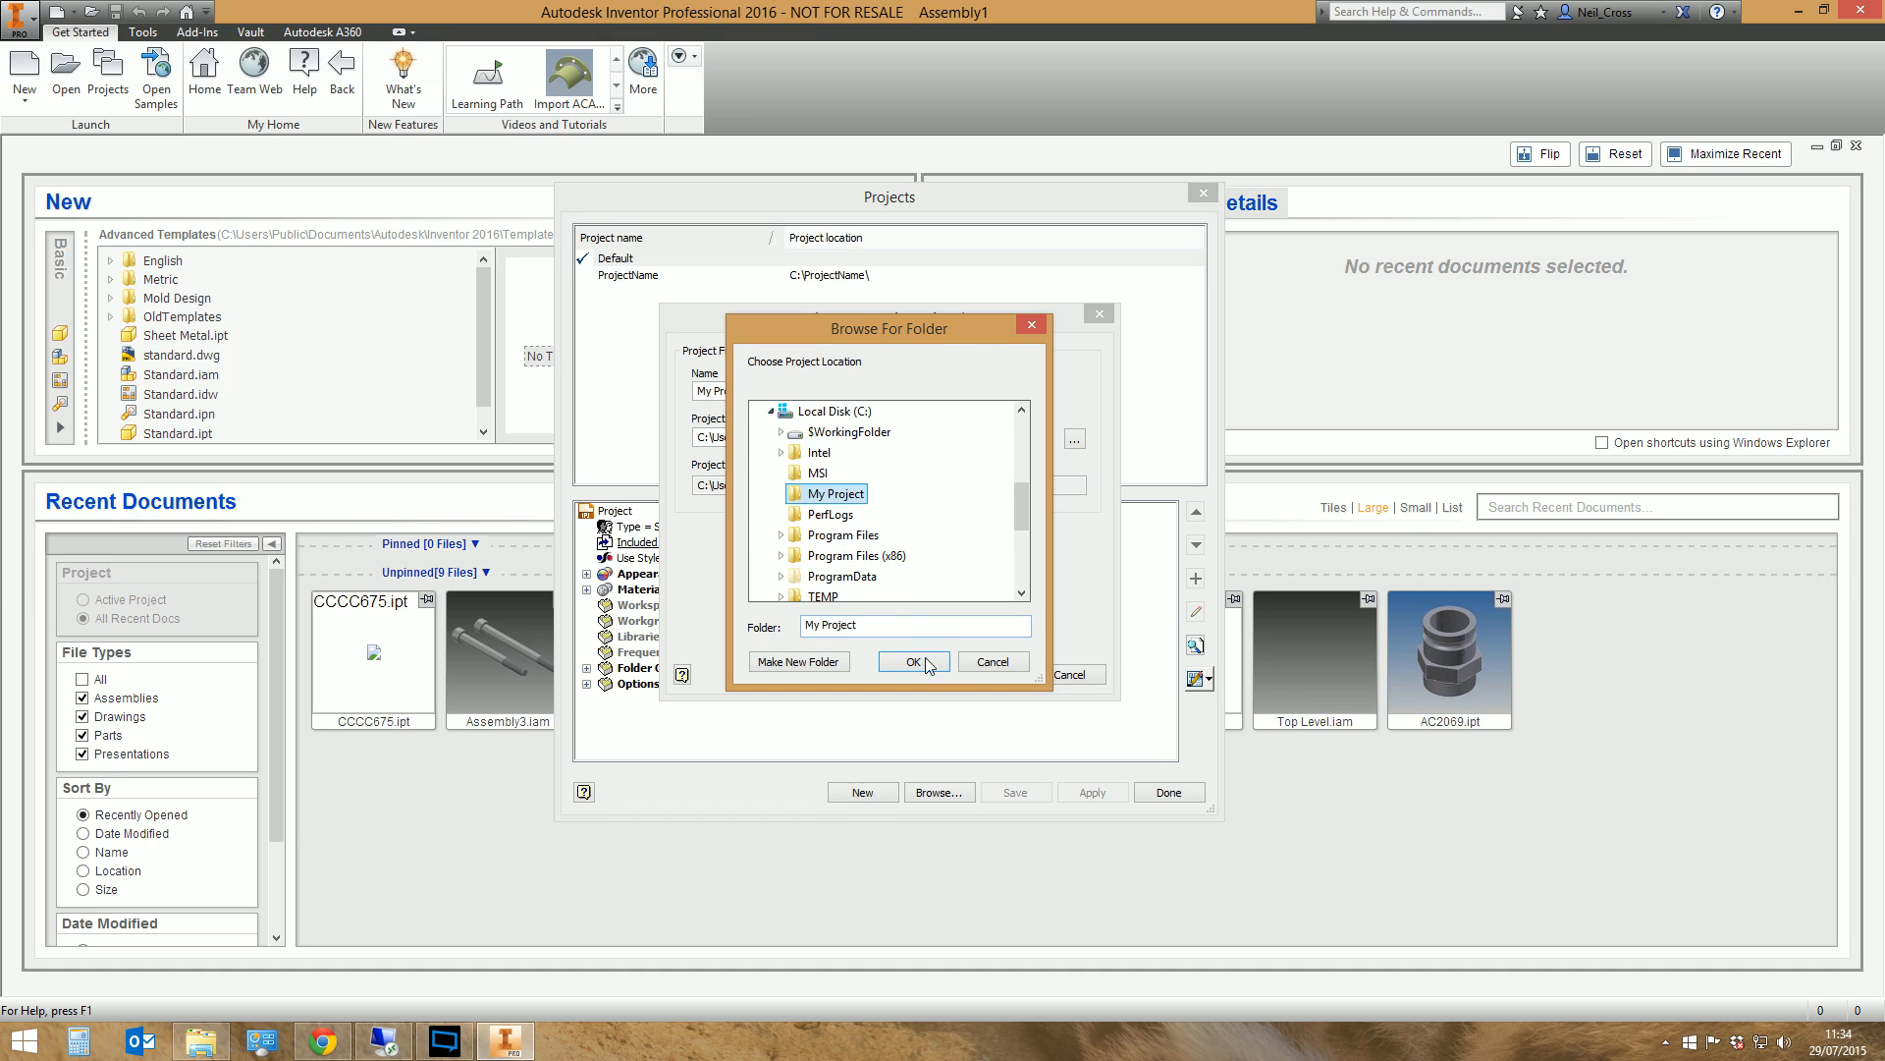
left_click(911, 663)
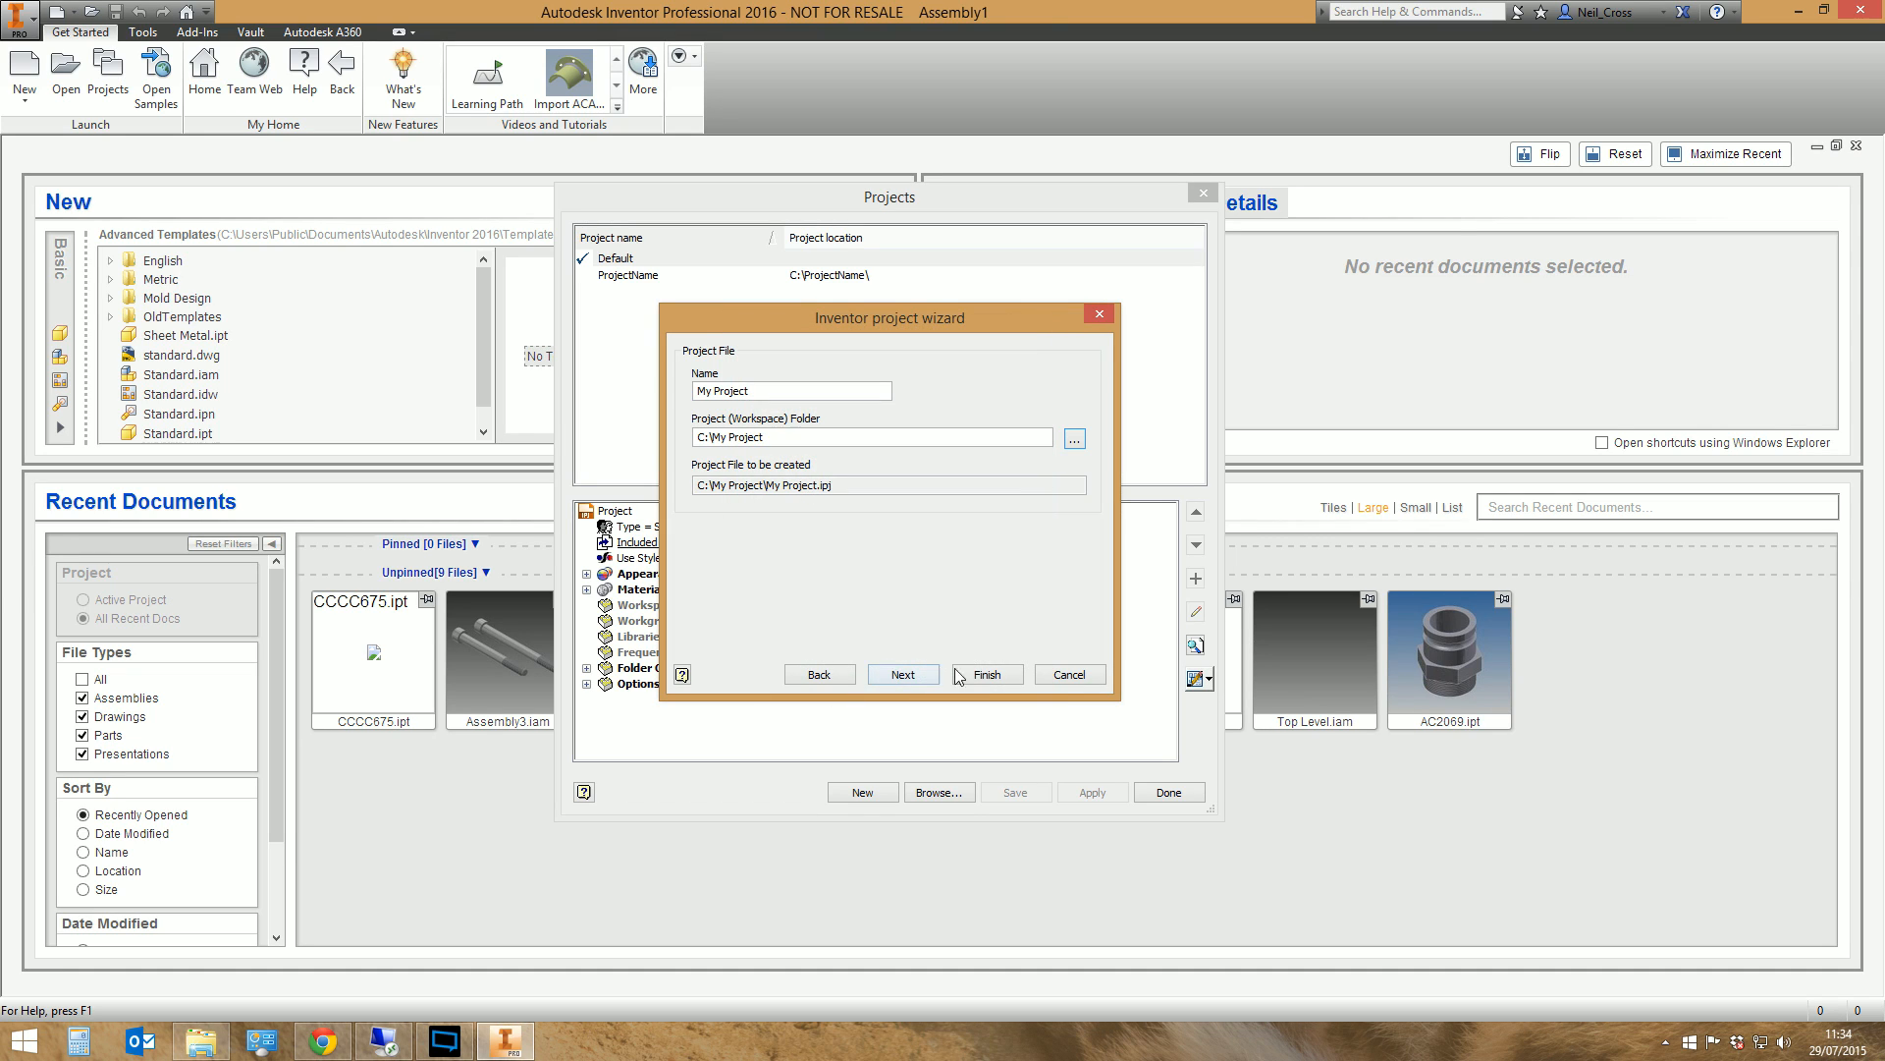
left_click(978, 676)
left_click(618, 276)
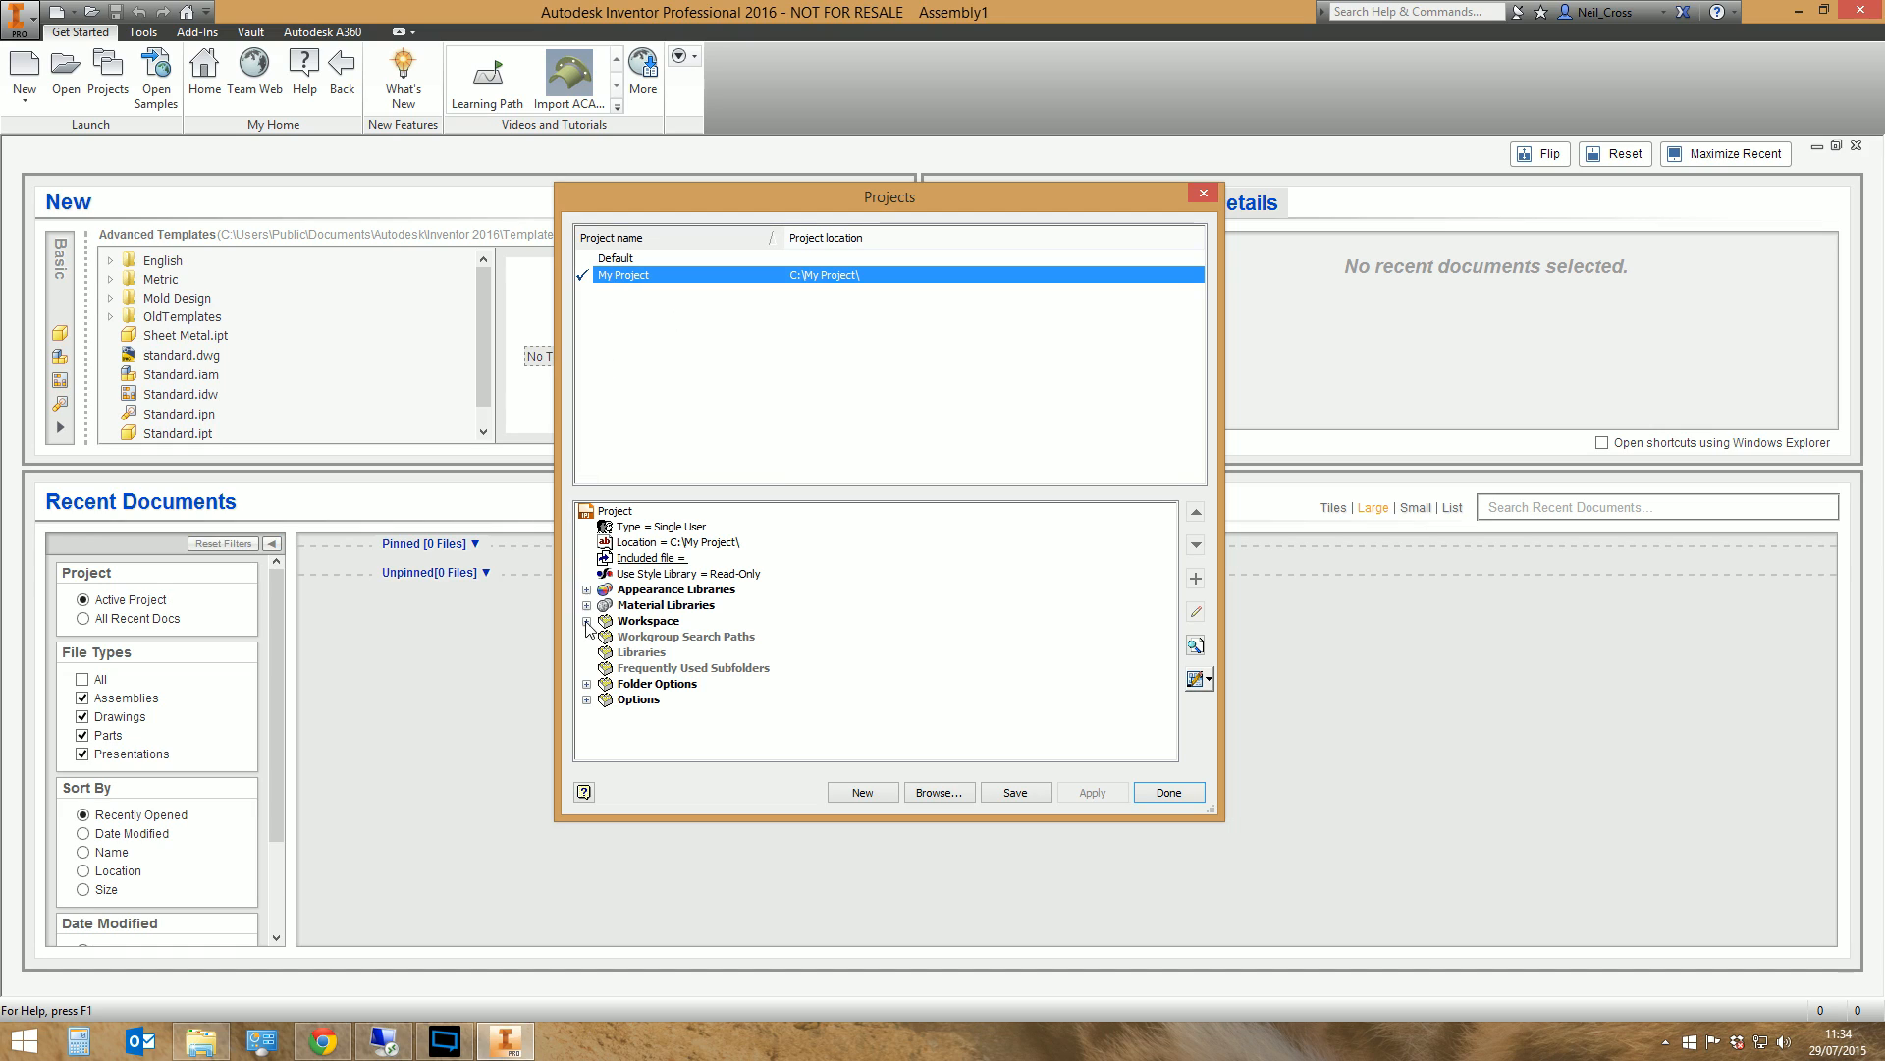
Set the project's Content Center Files folder to .\Content Center Files\ and save the project, accepting migration to the current release
left_click(586, 683)
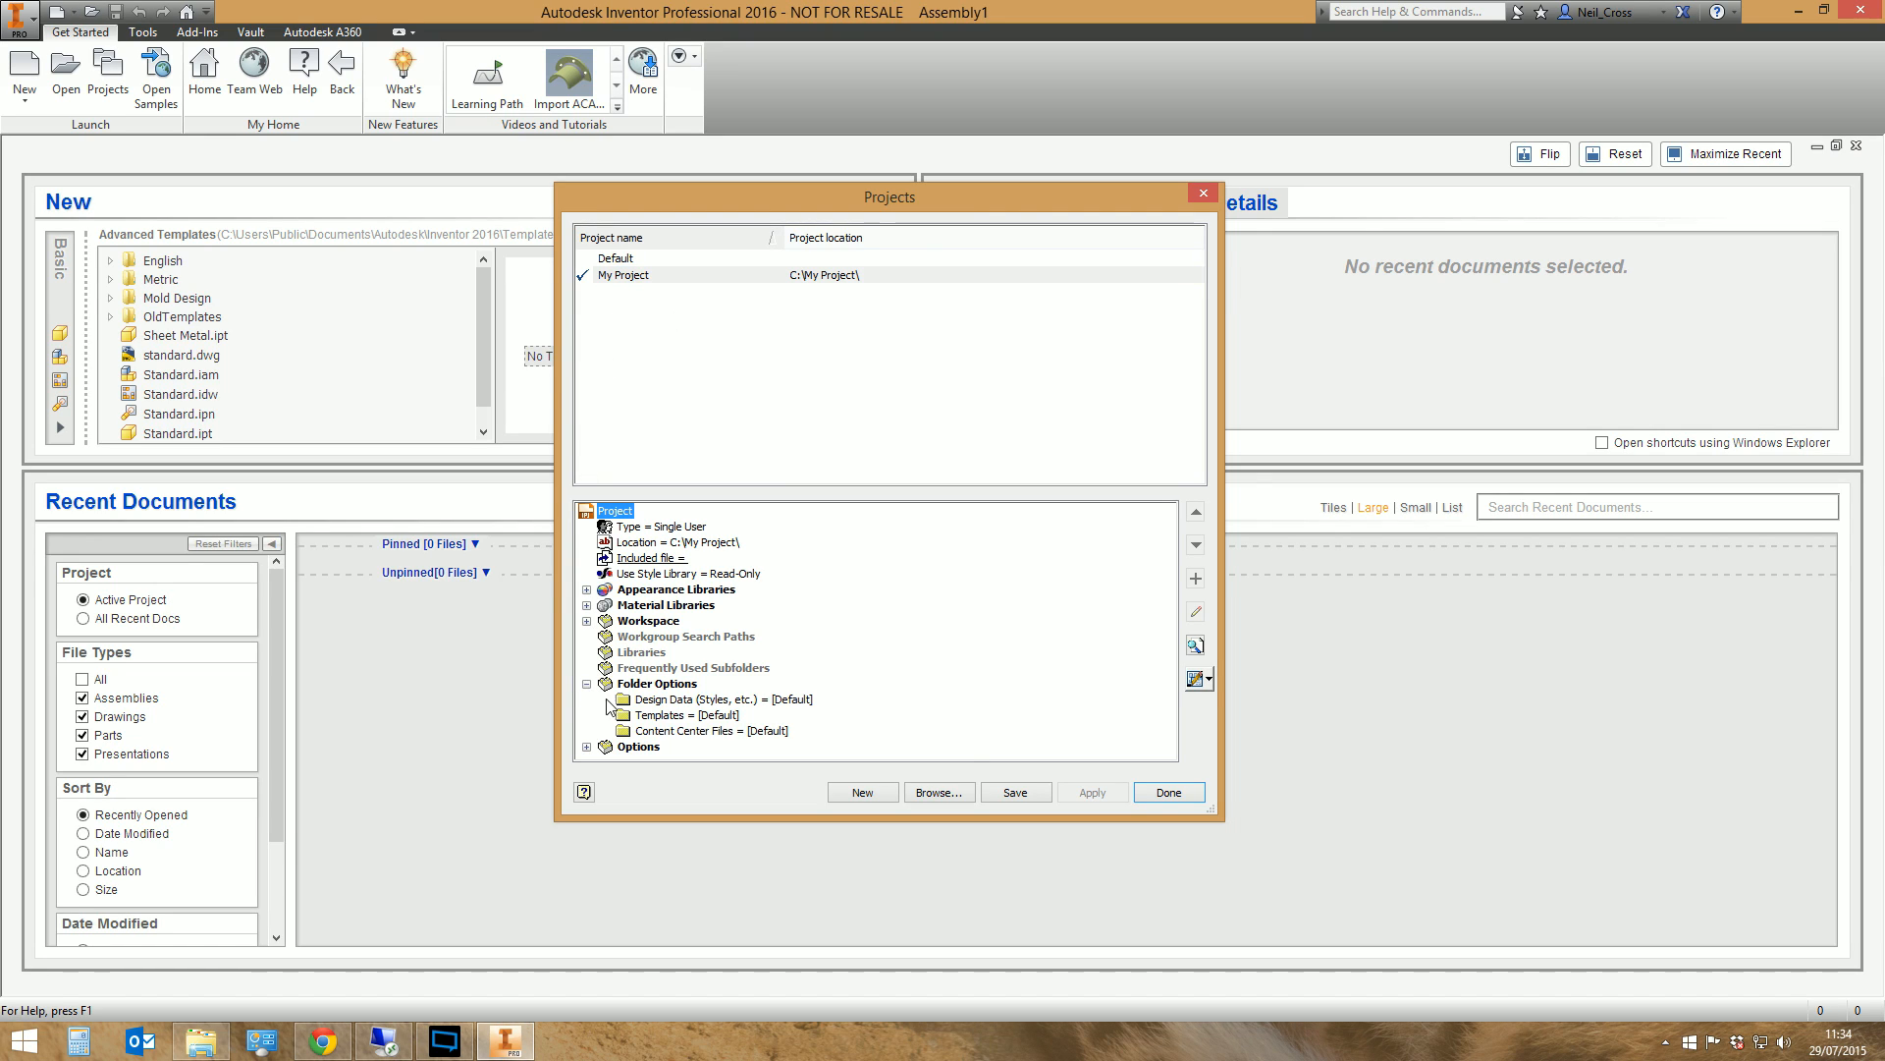
left_click(674, 733)
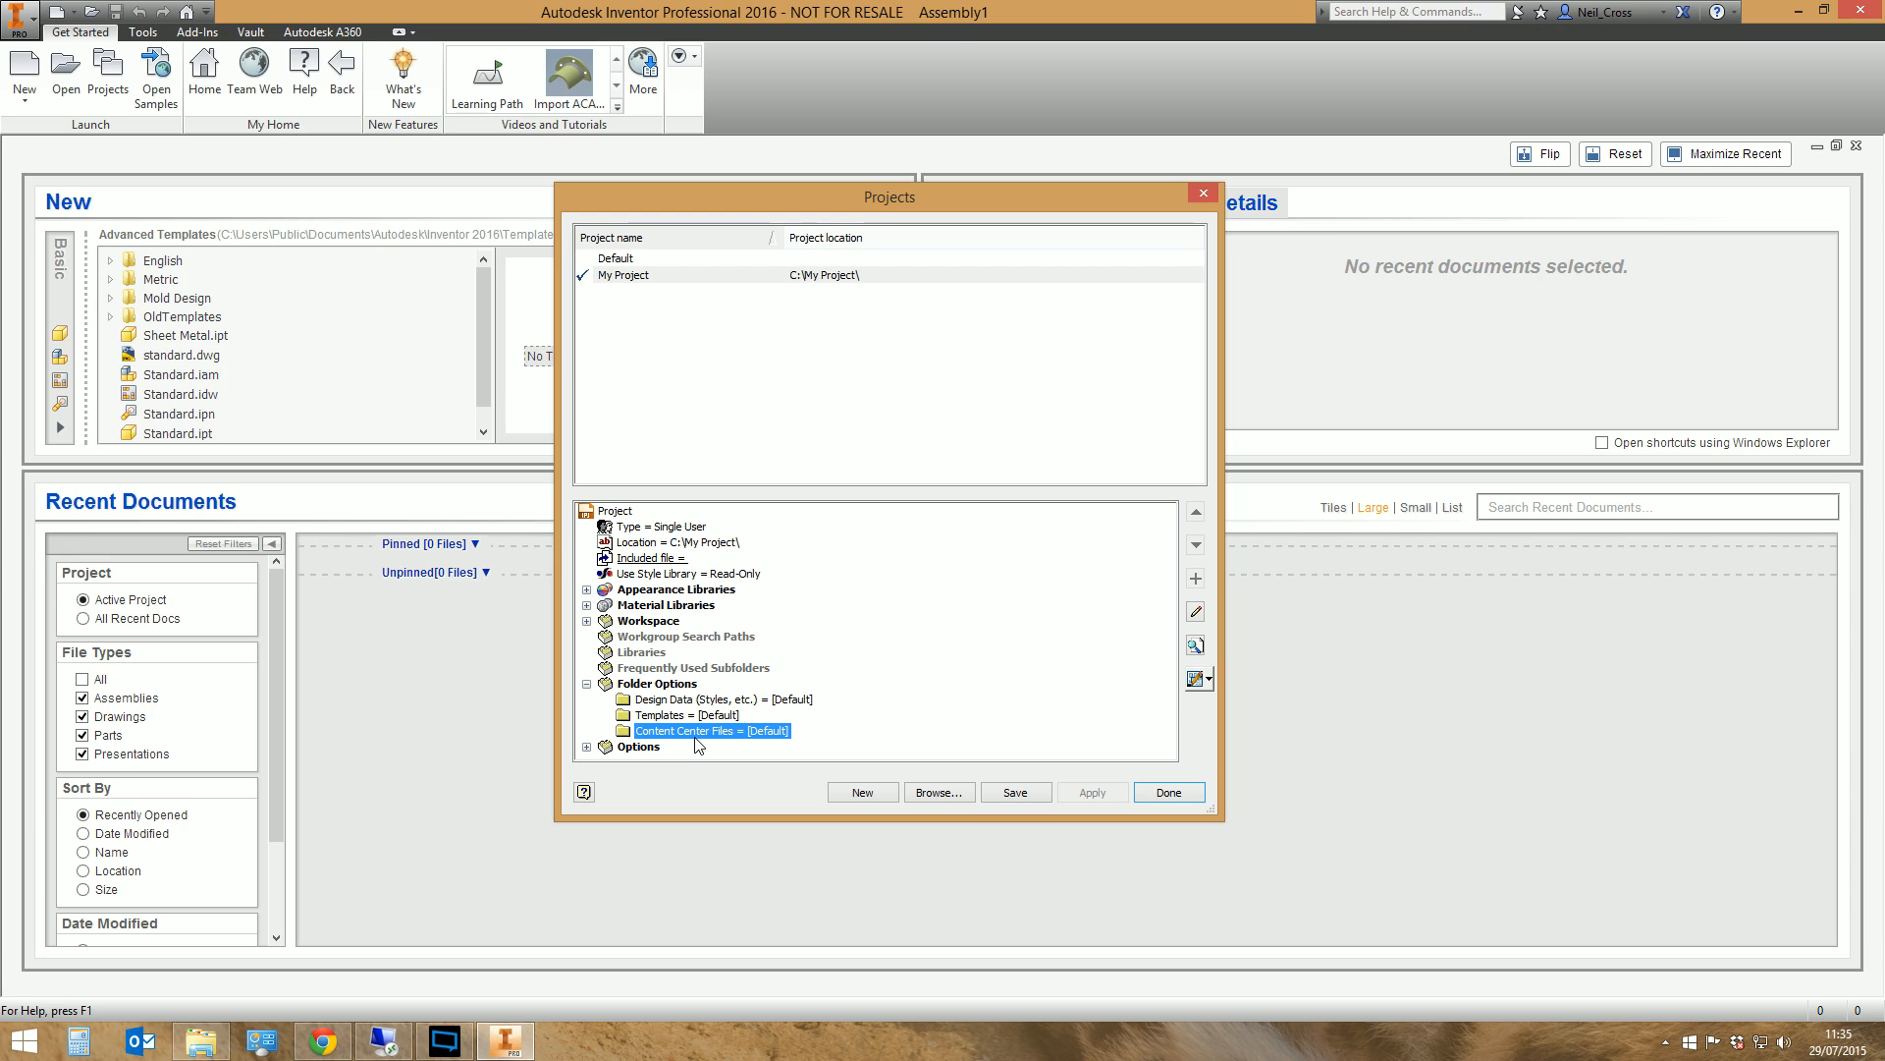
double_click(697, 734)
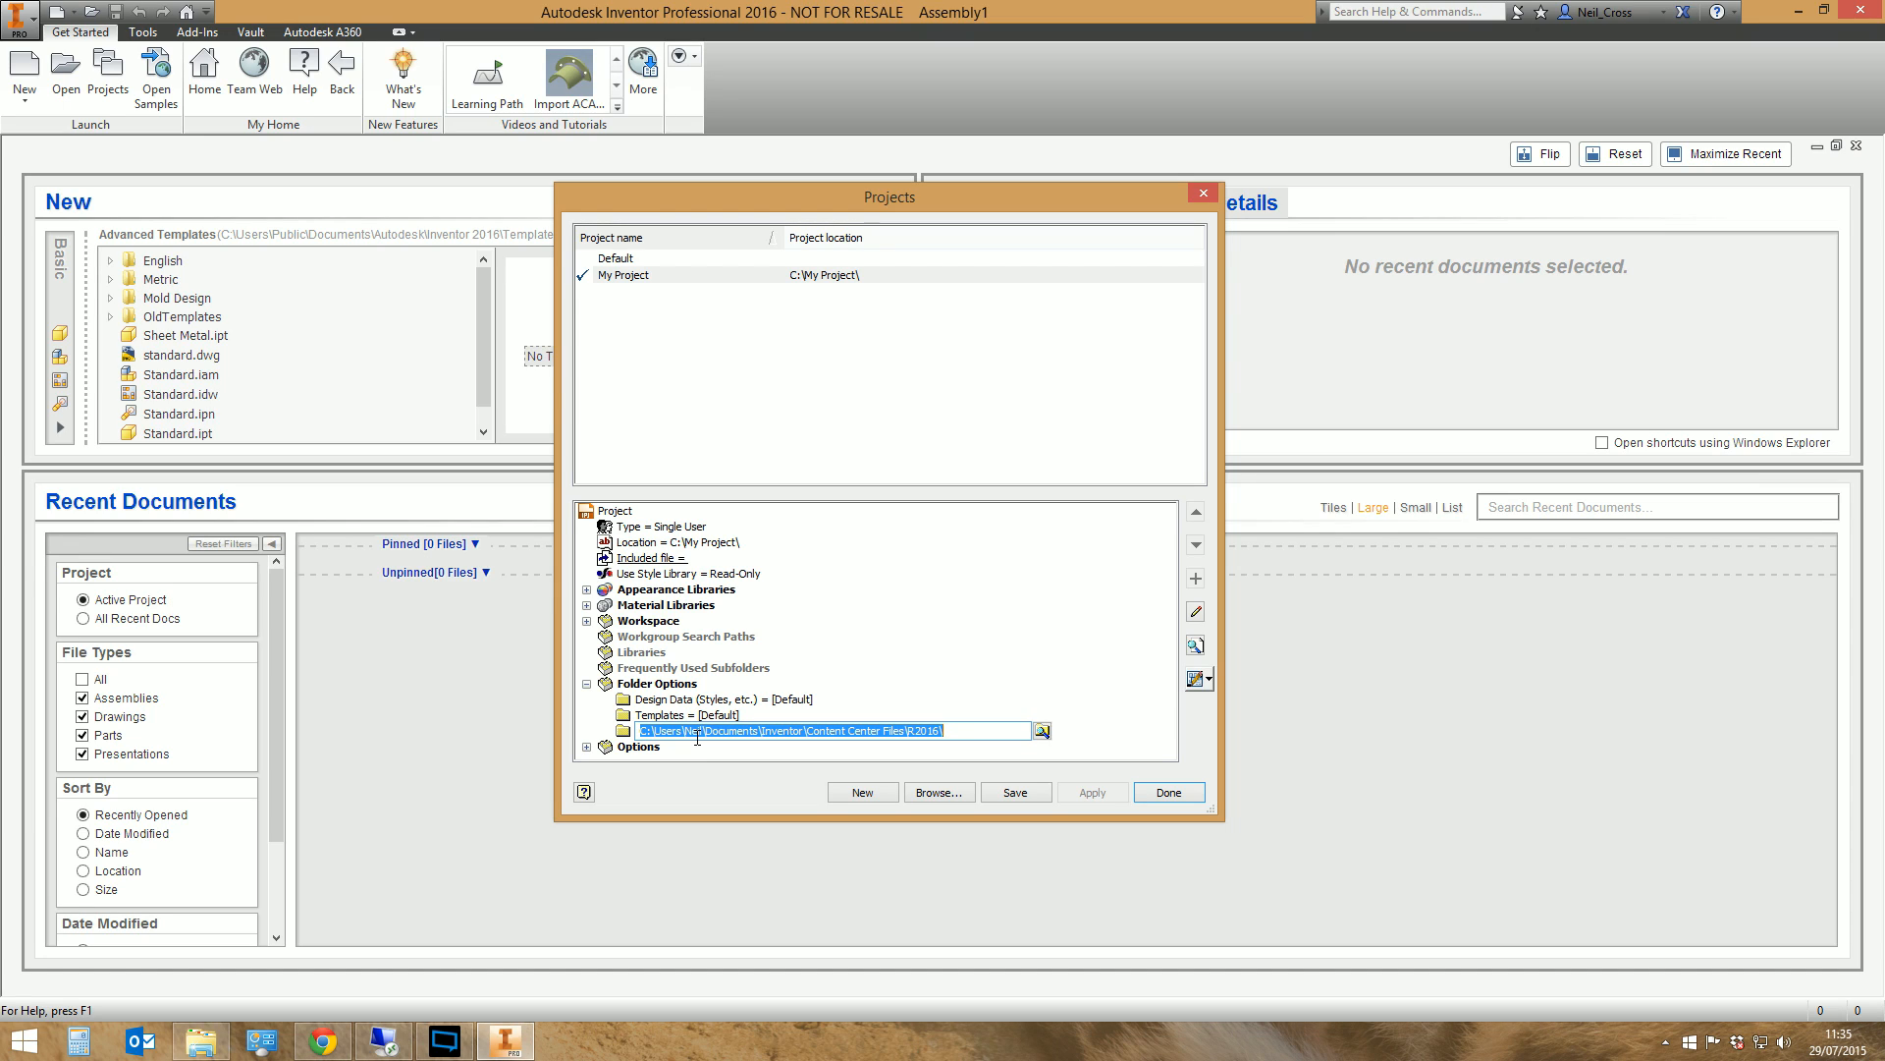
type(".\\")
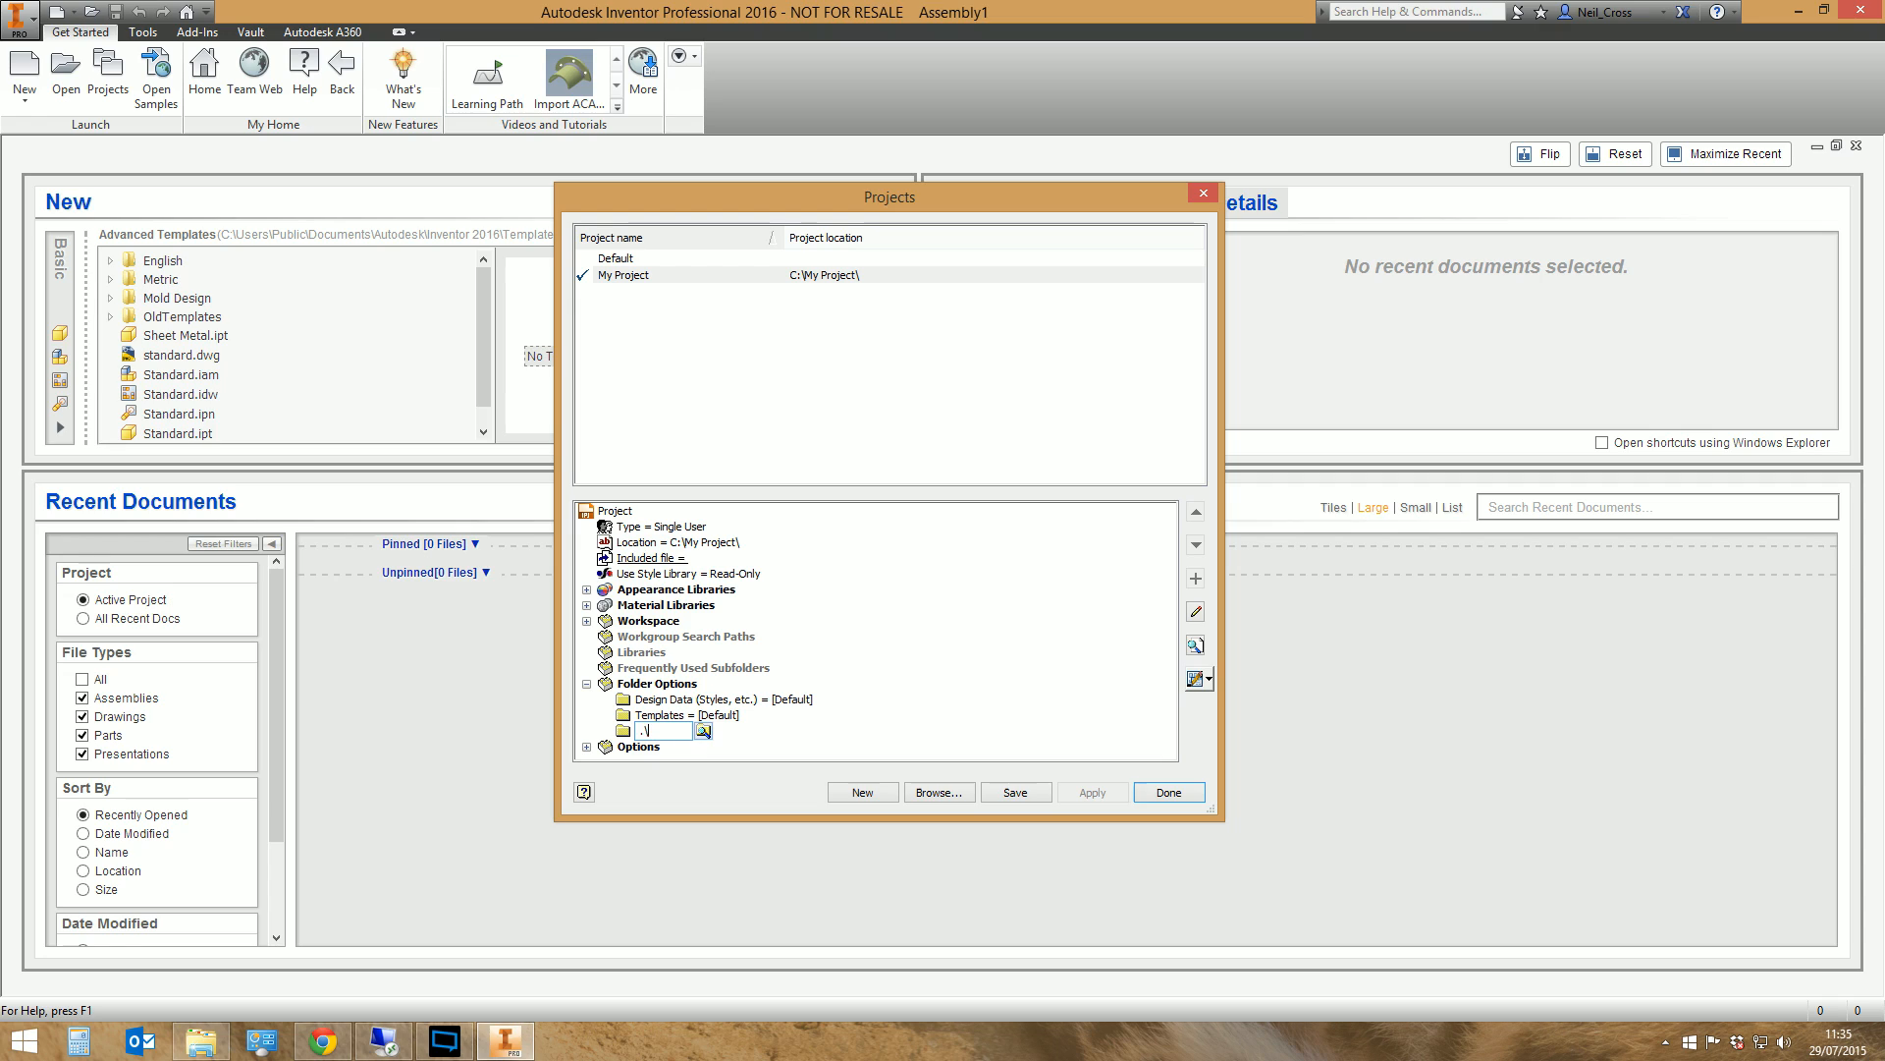
type("Content Center Files\\")
key("Return")
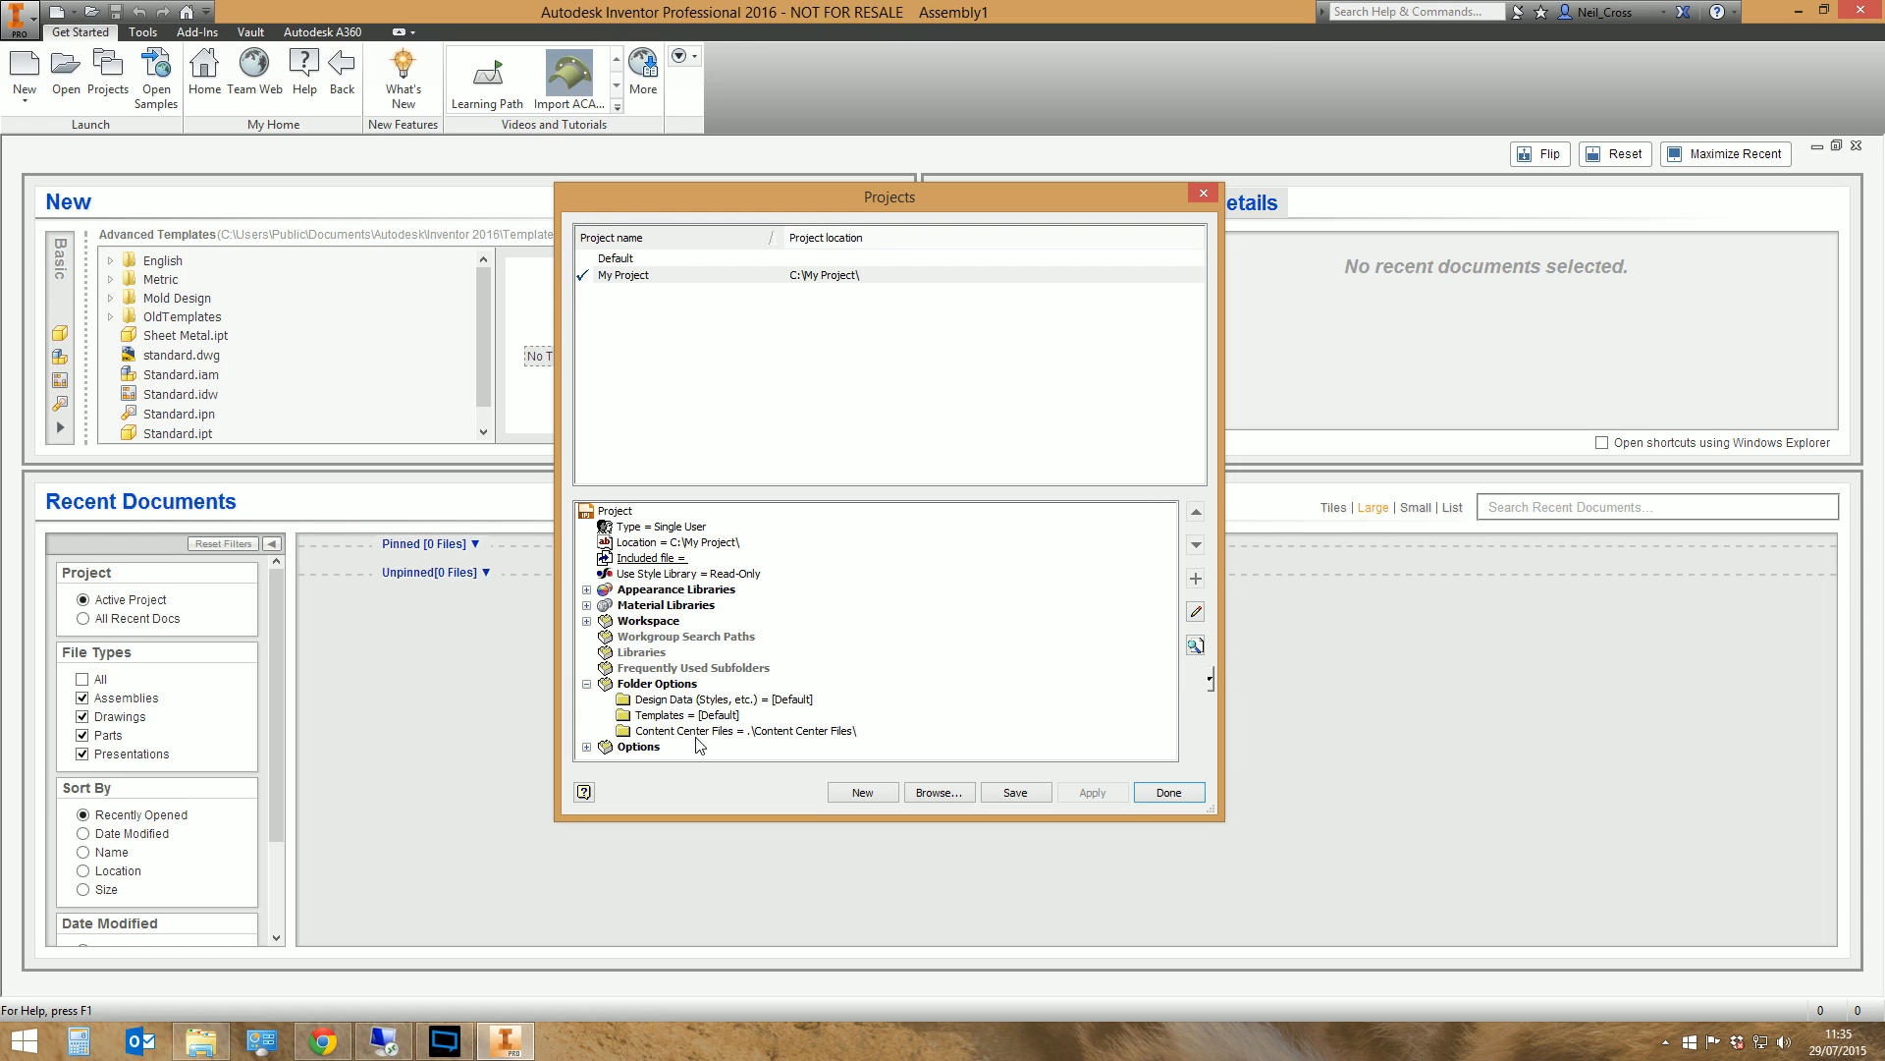
left_click(994, 793)
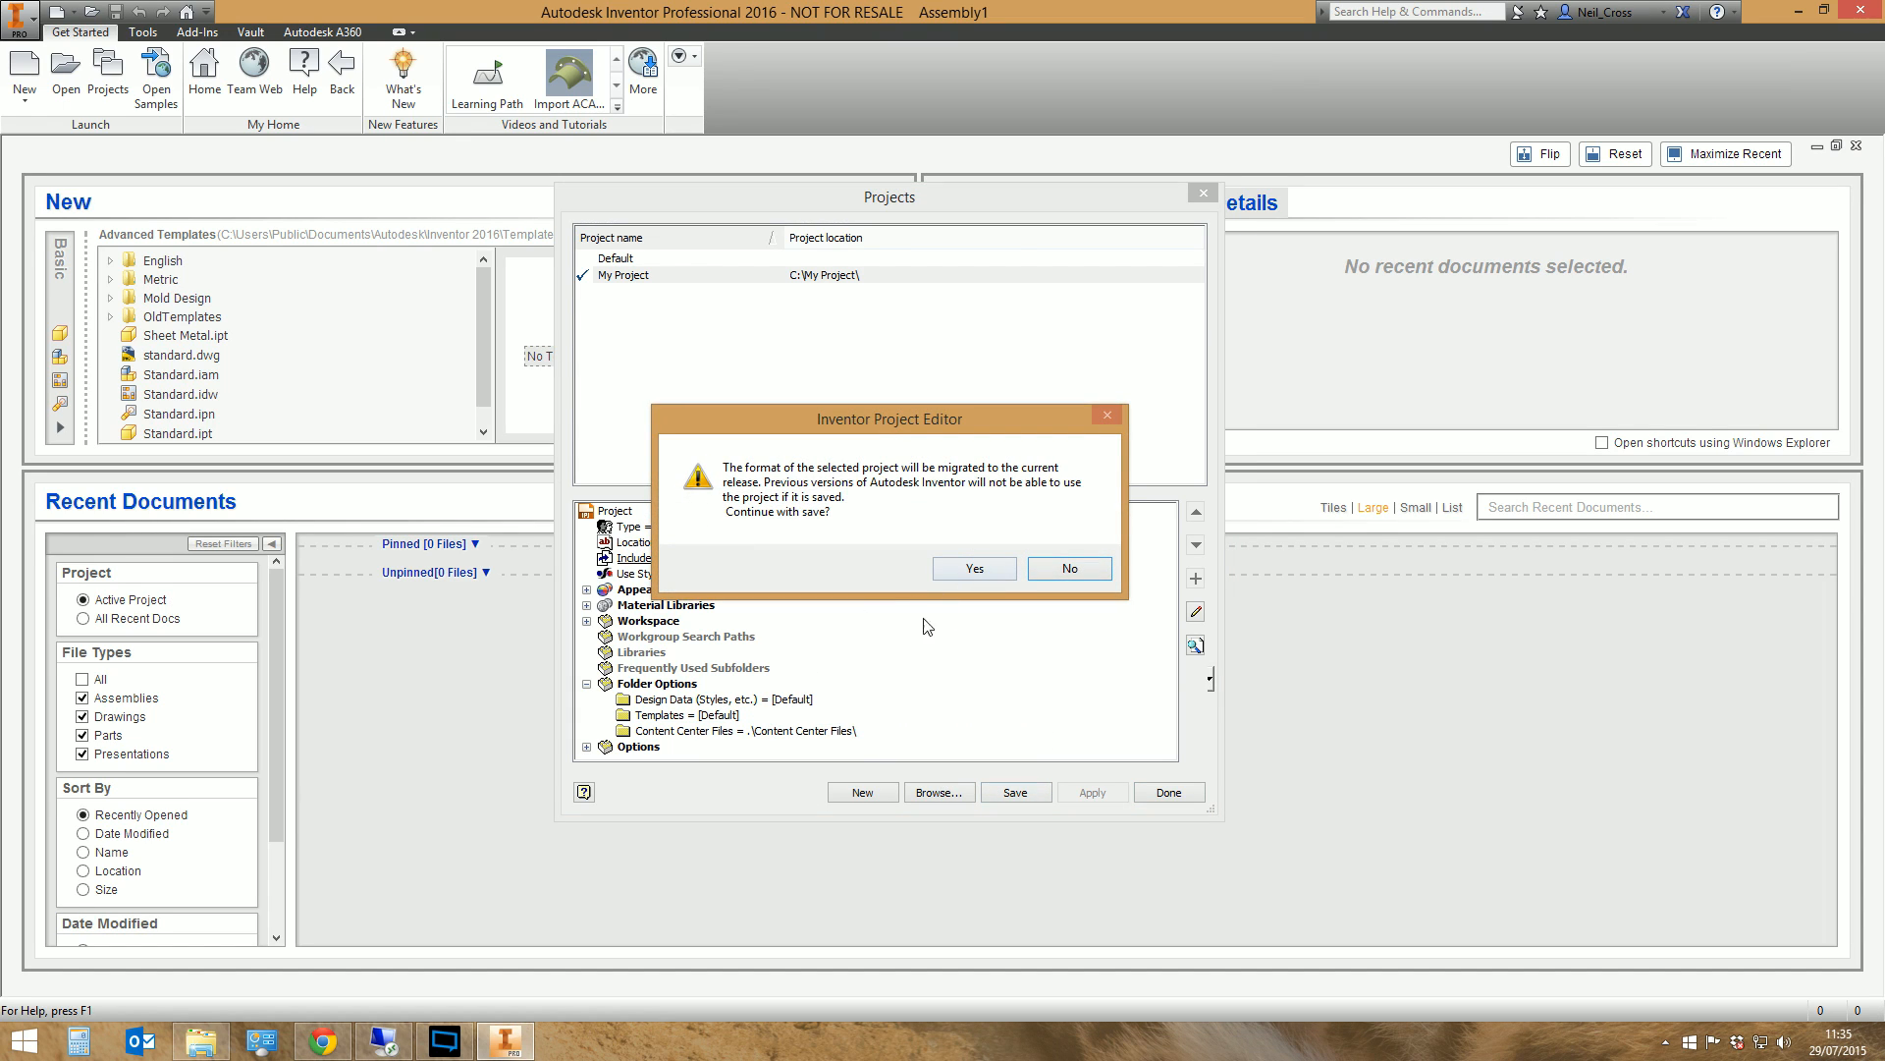
left_click(982, 570)
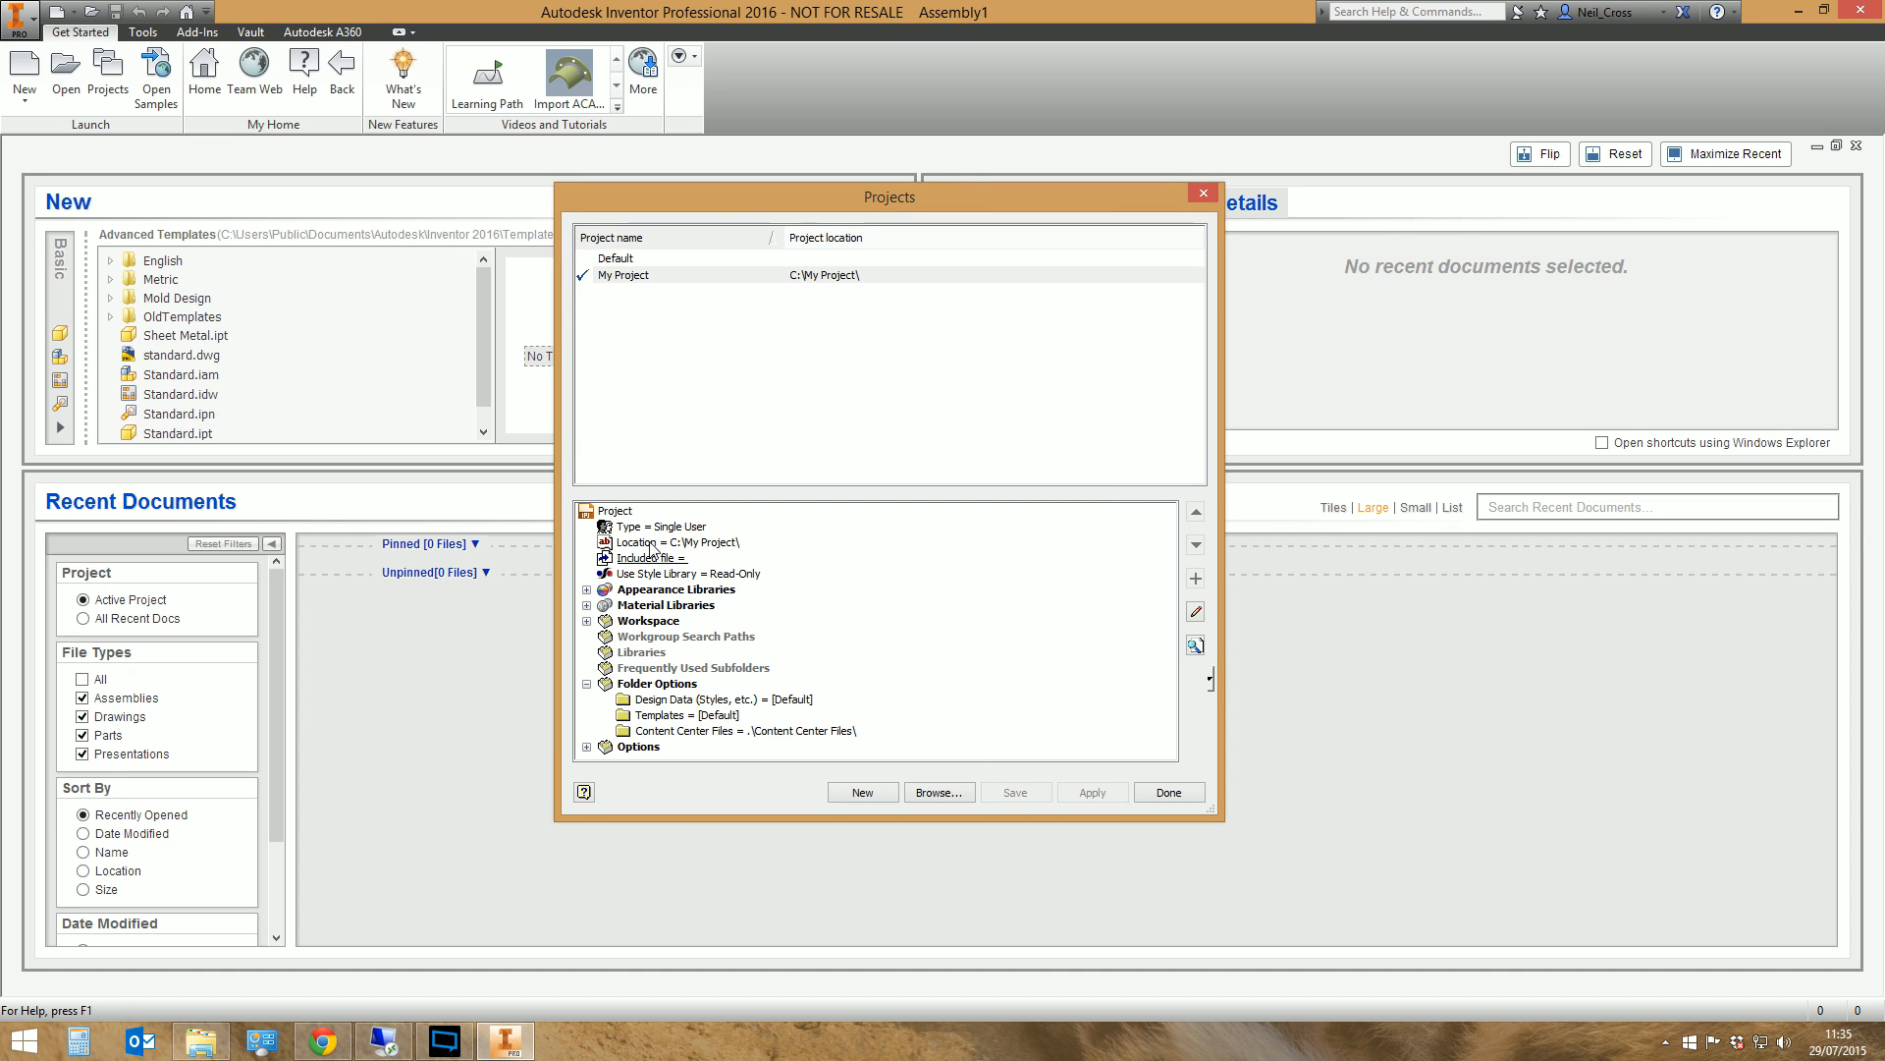
Check the contents of the My Project folder on the C: drive in File Explorer, including the Content Center Files folder
left_click(201, 1041)
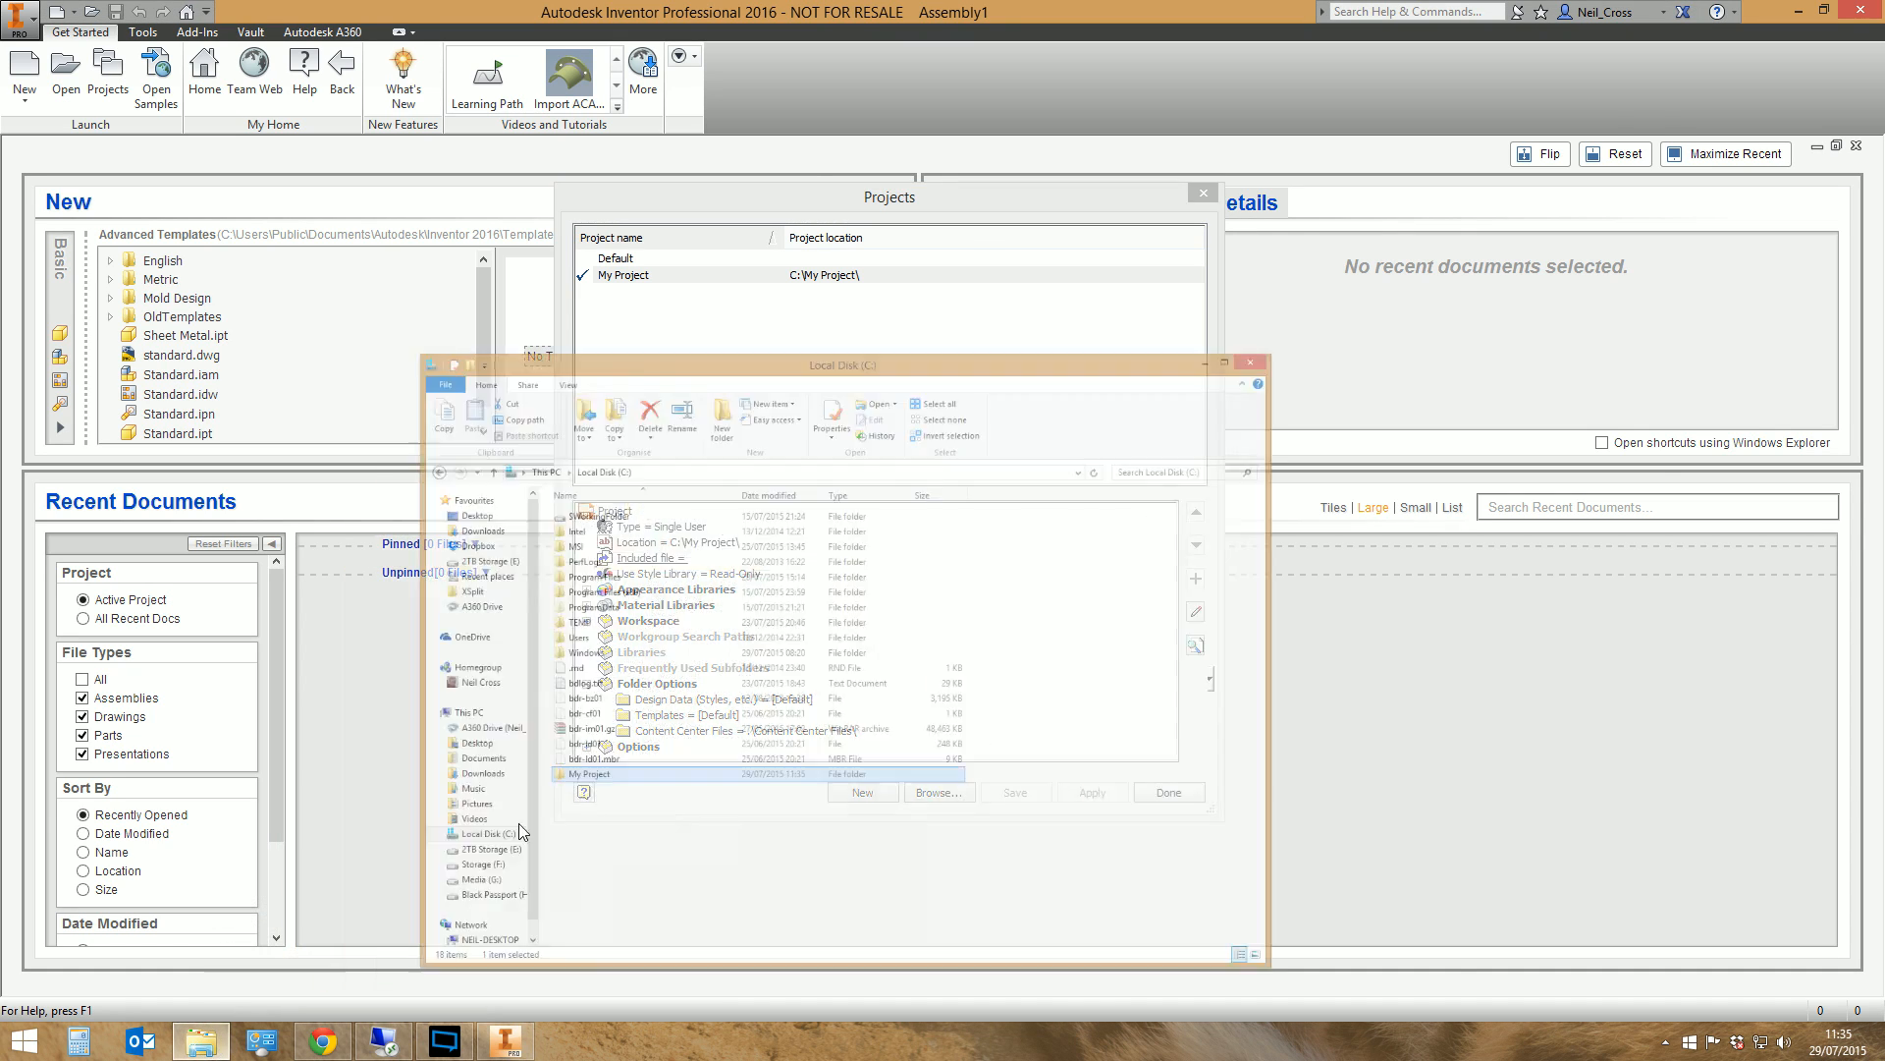
double_click(732, 684)
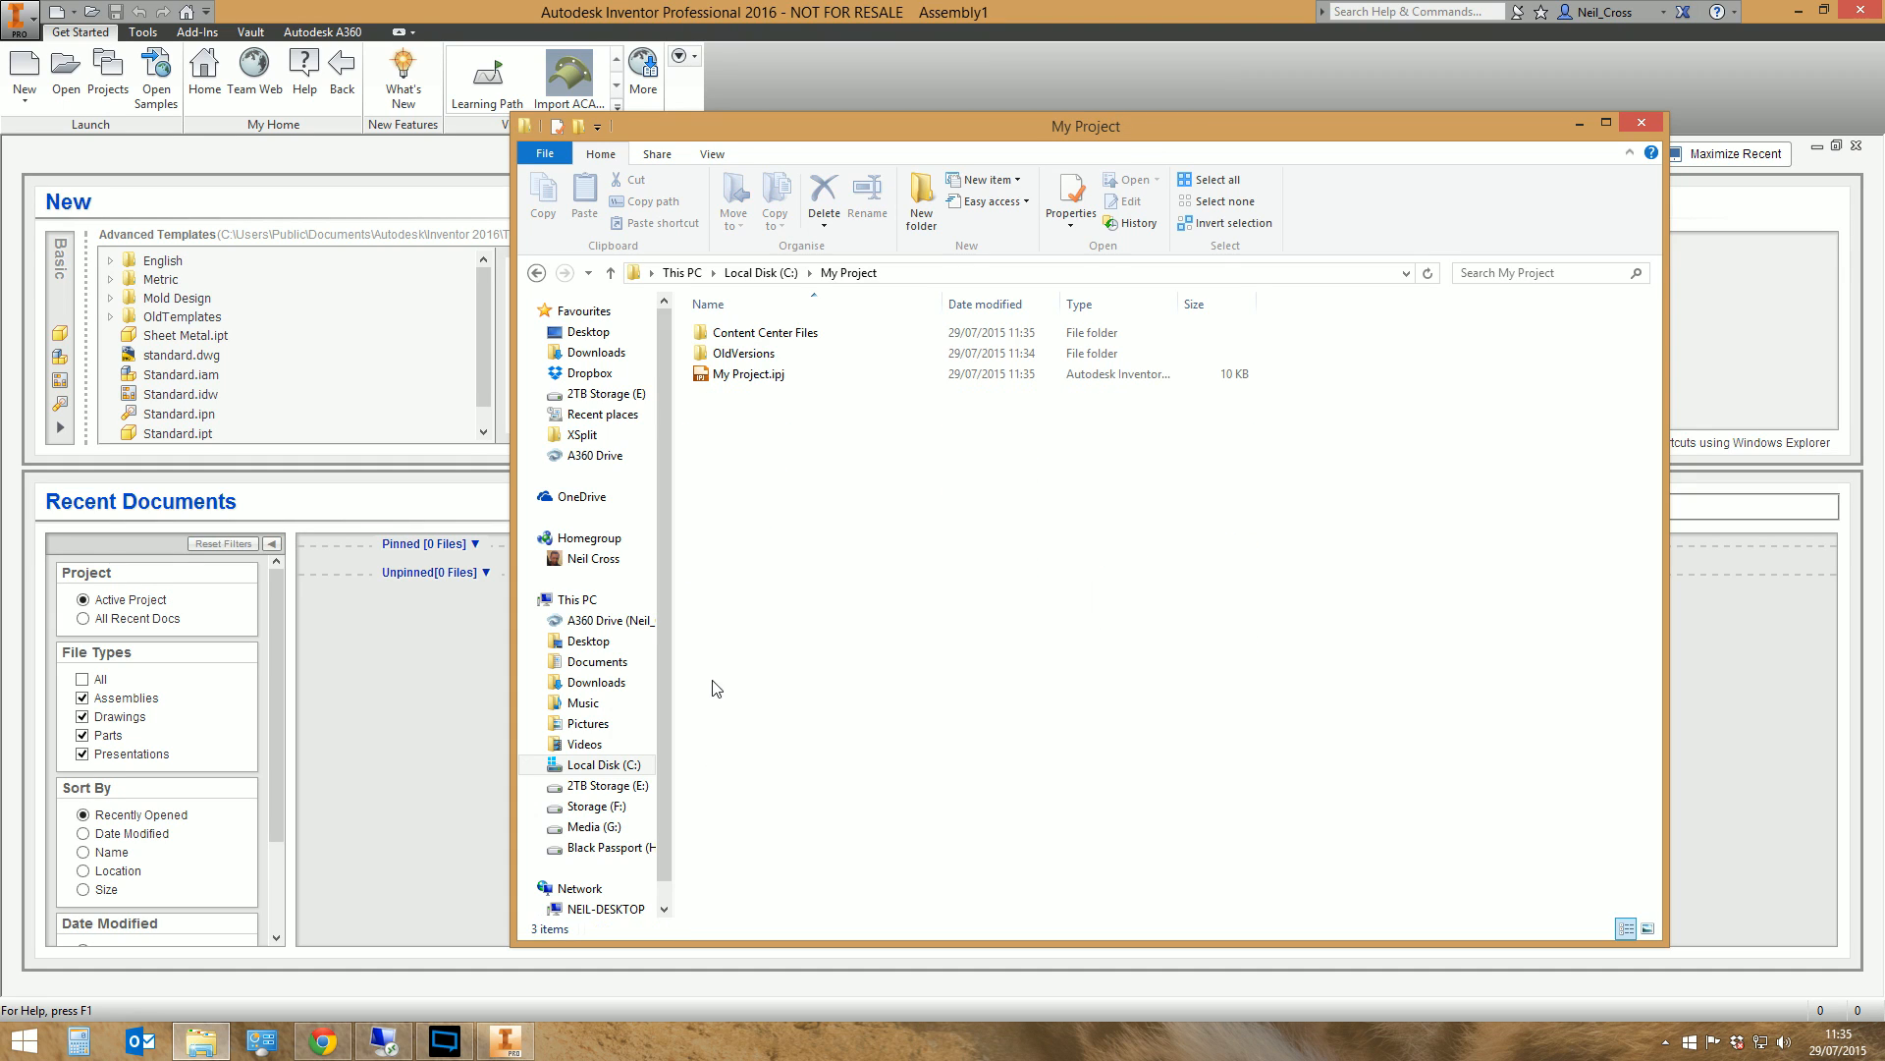
left_click(761, 334)
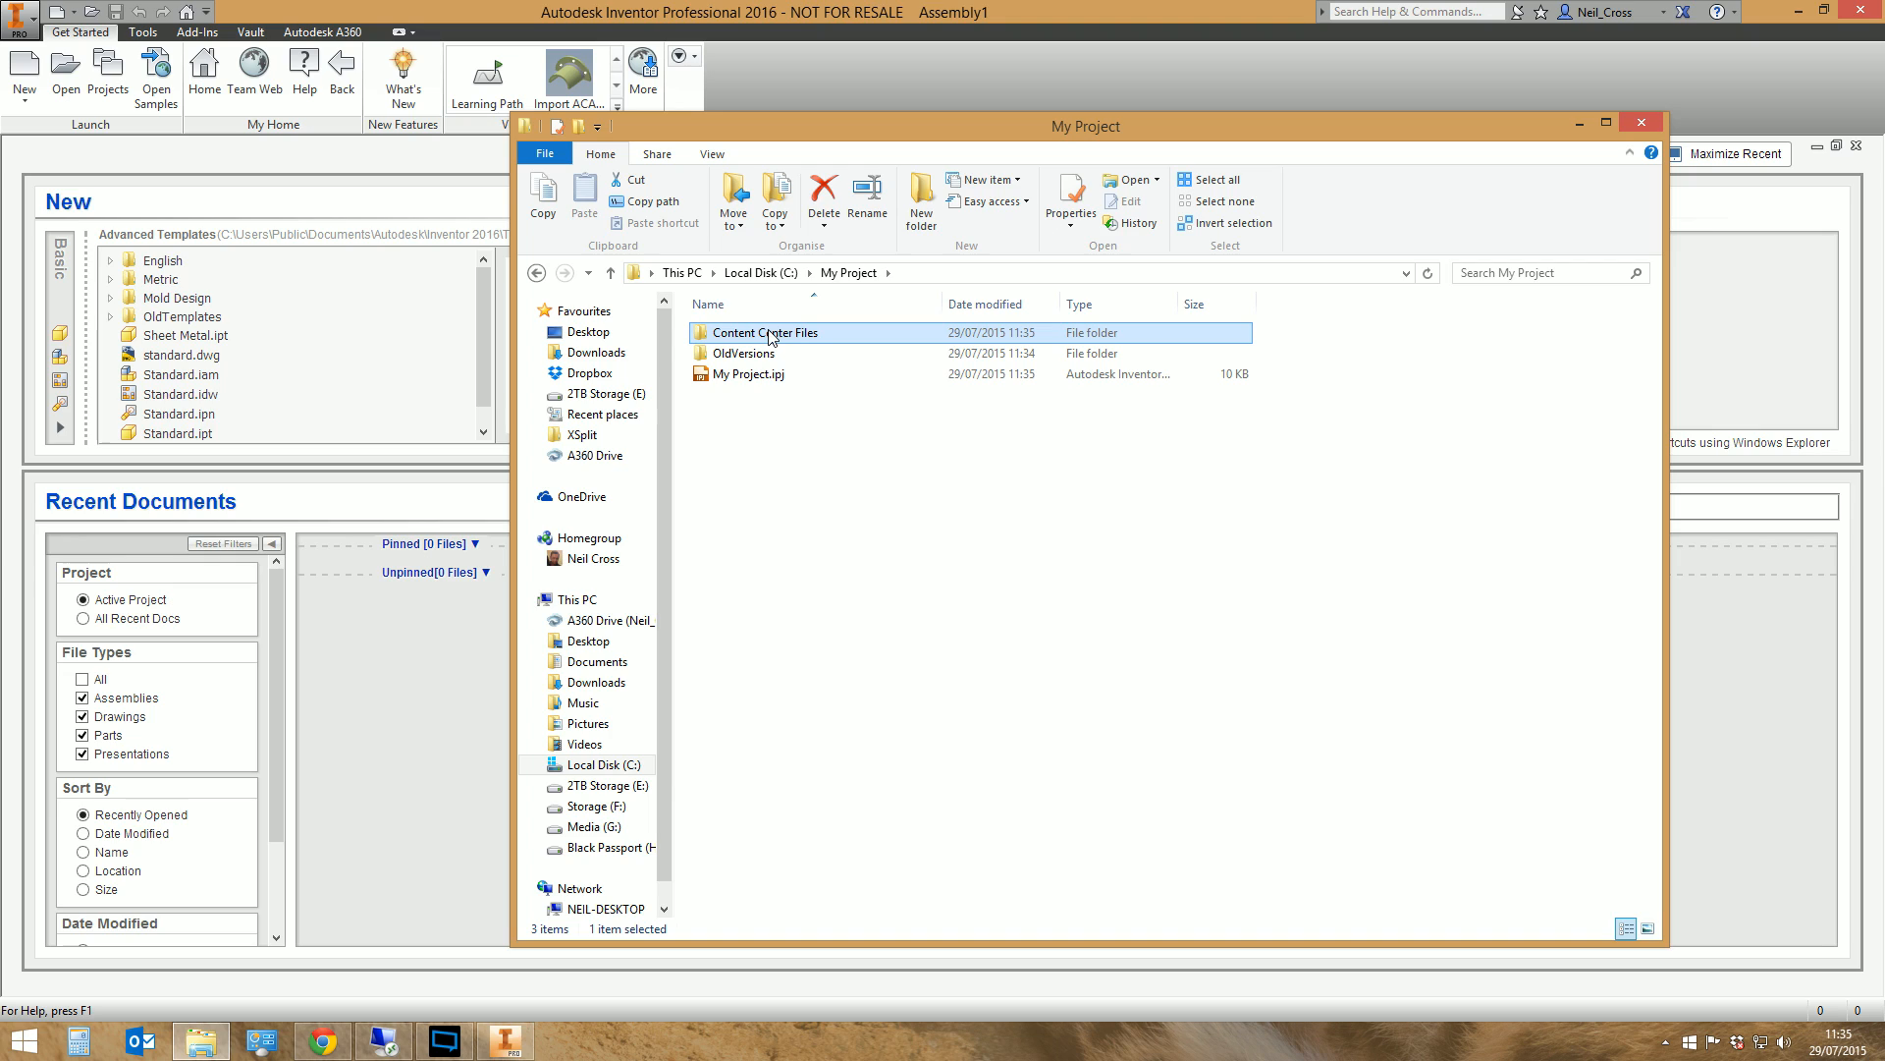
left_click(1579, 125)
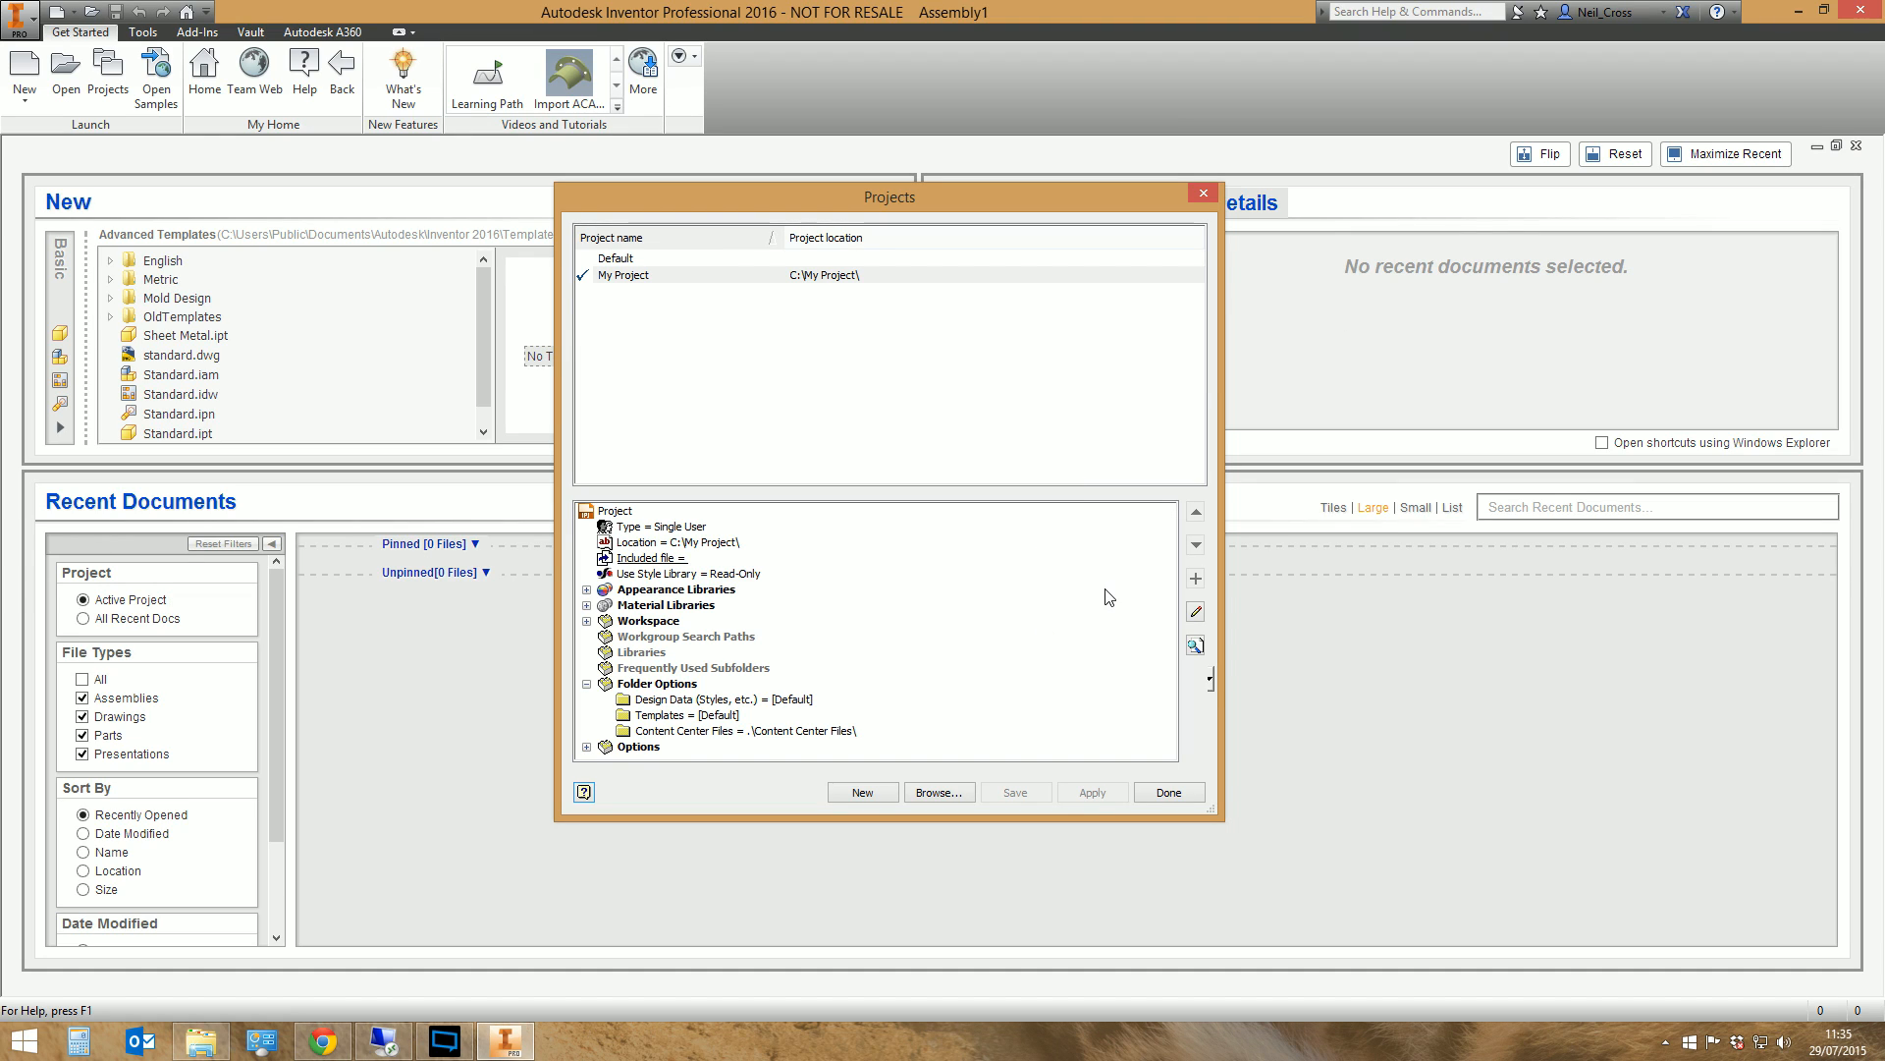
Close the project manager and copy the desktop content library location from the Content Center application options
left_click(1168, 792)
left_click(20, 19)
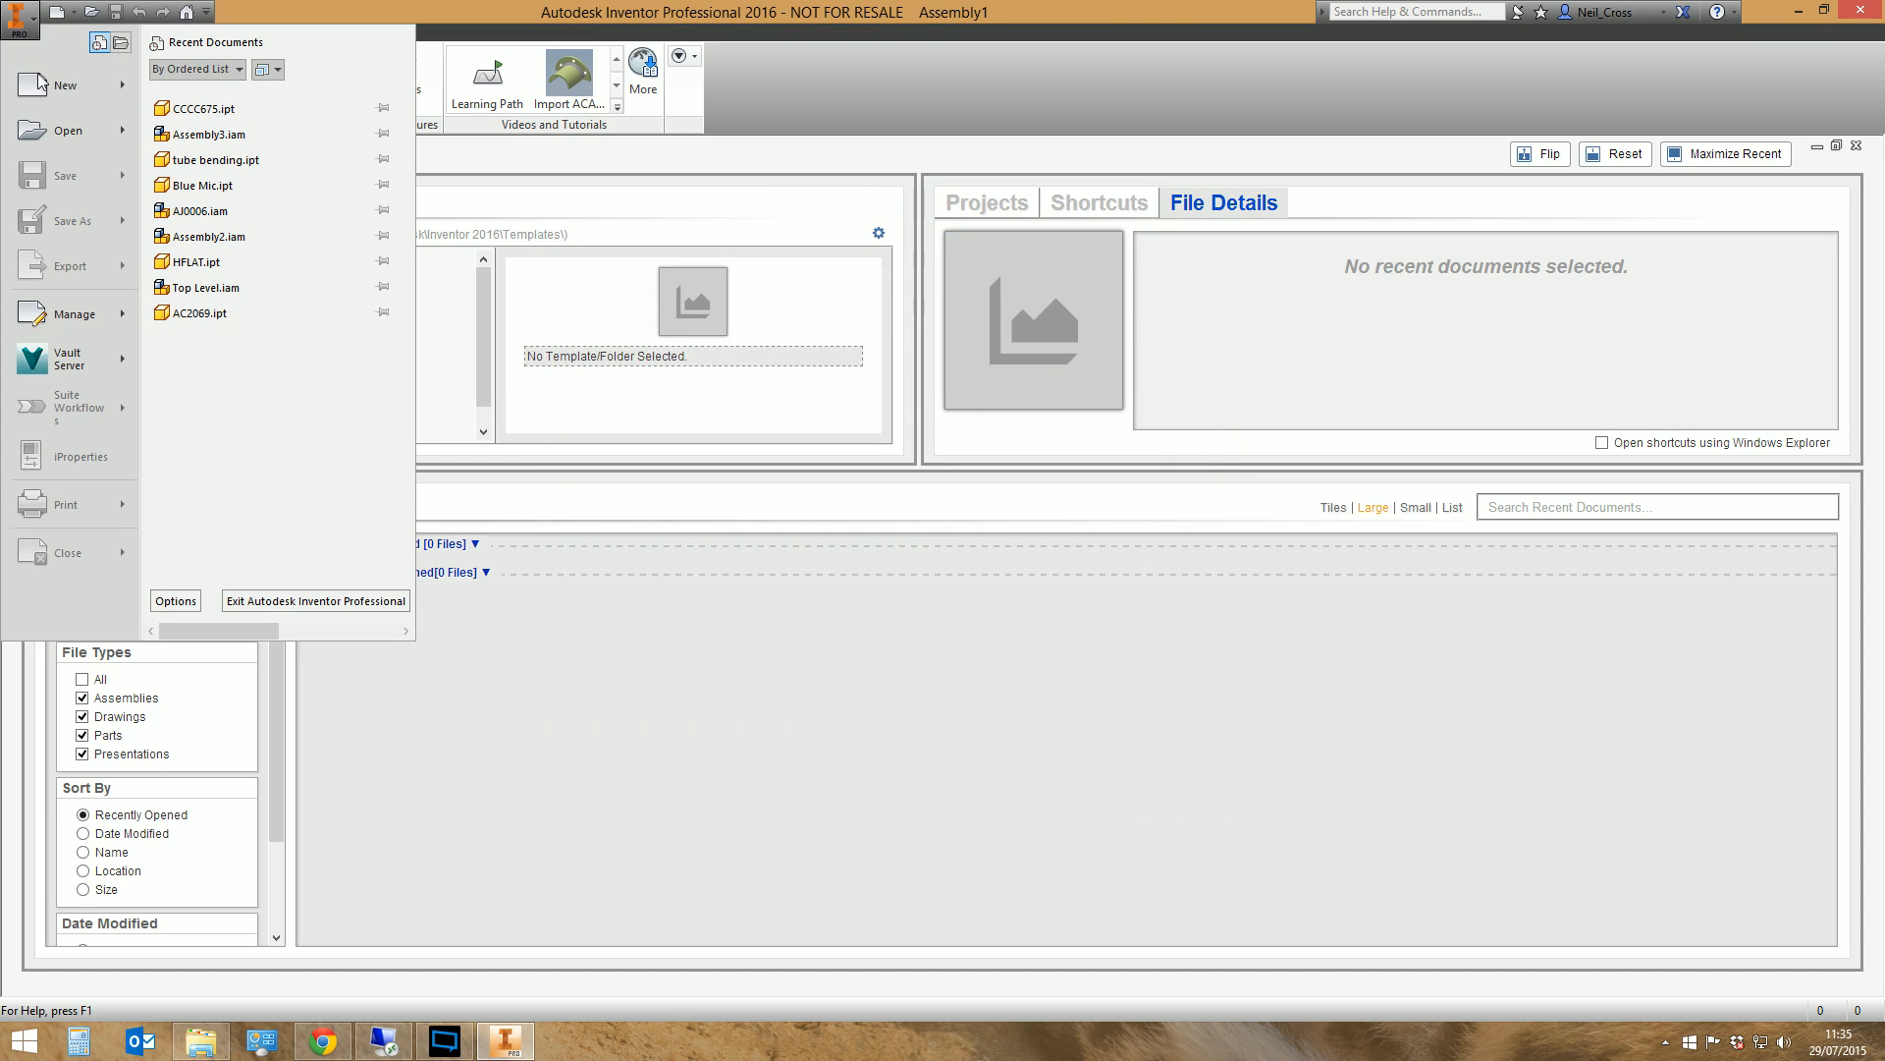
left_click(176, 600)
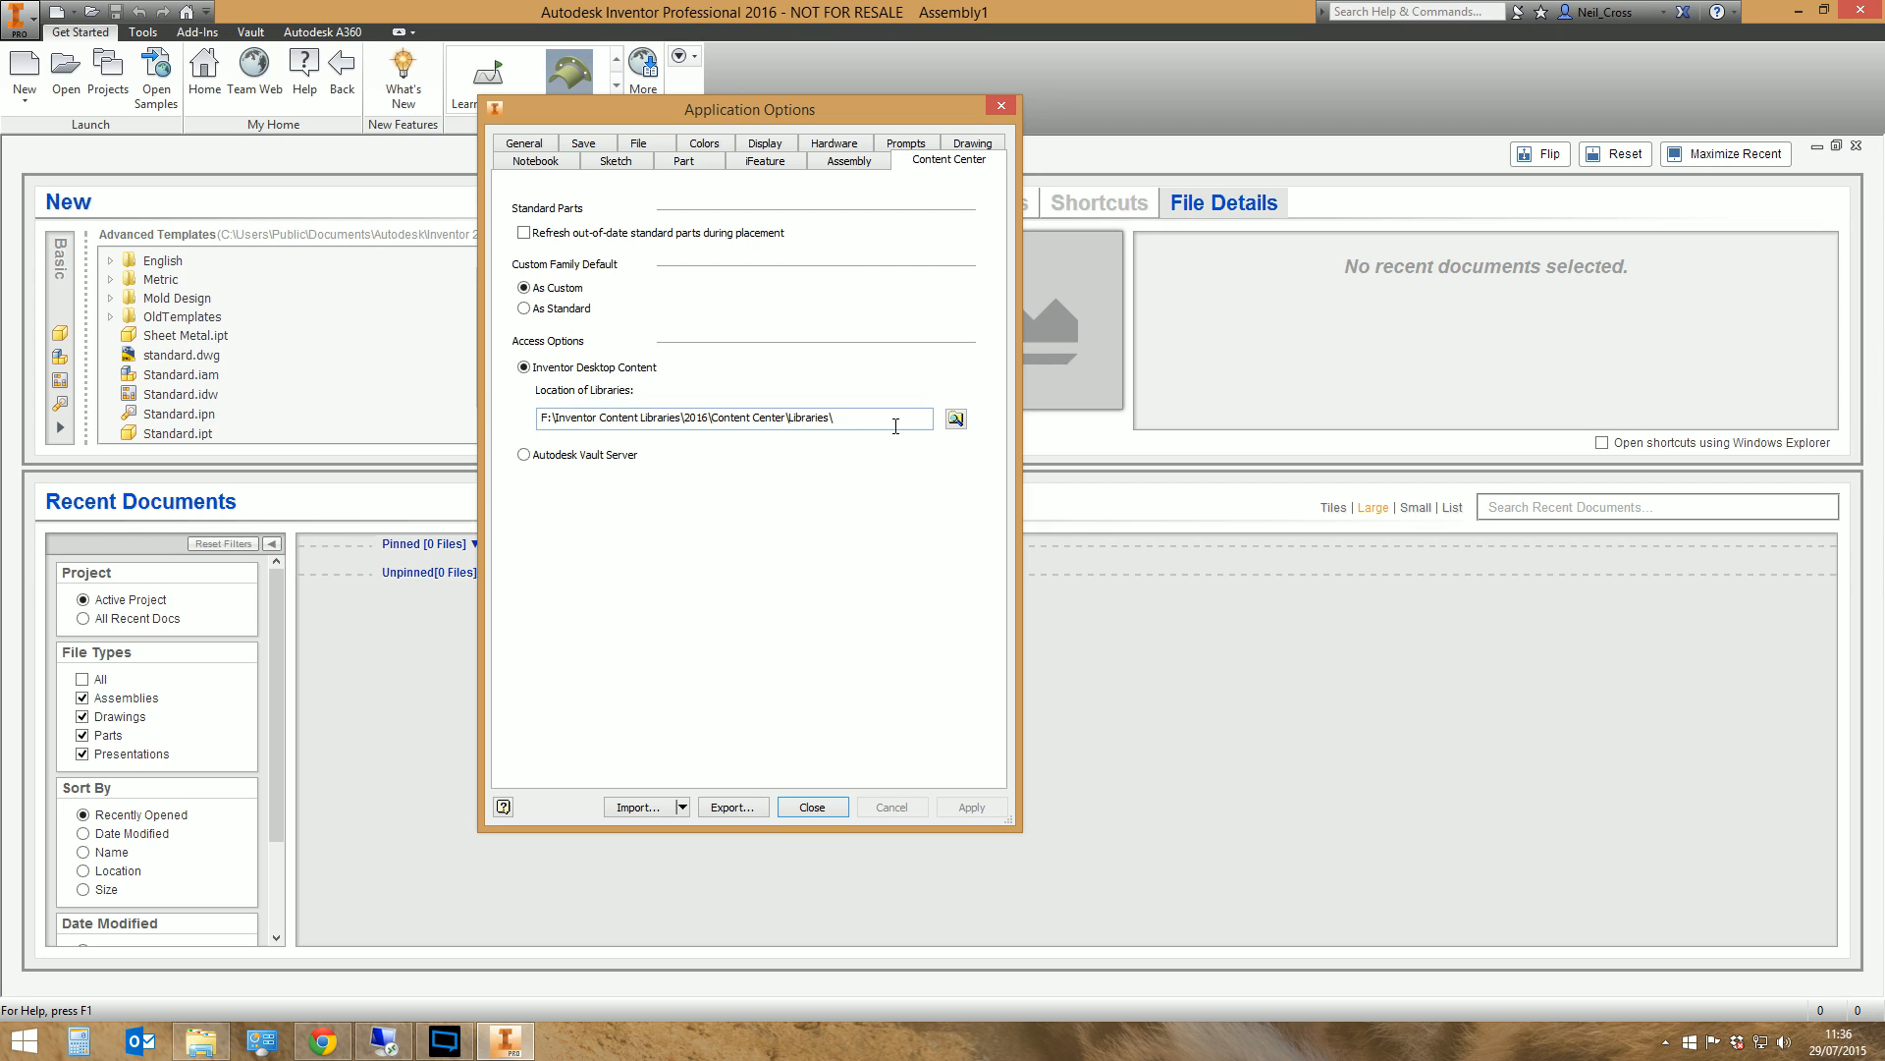
left_click_drag(892, 424, 501, 444)
key("ctrl+c")
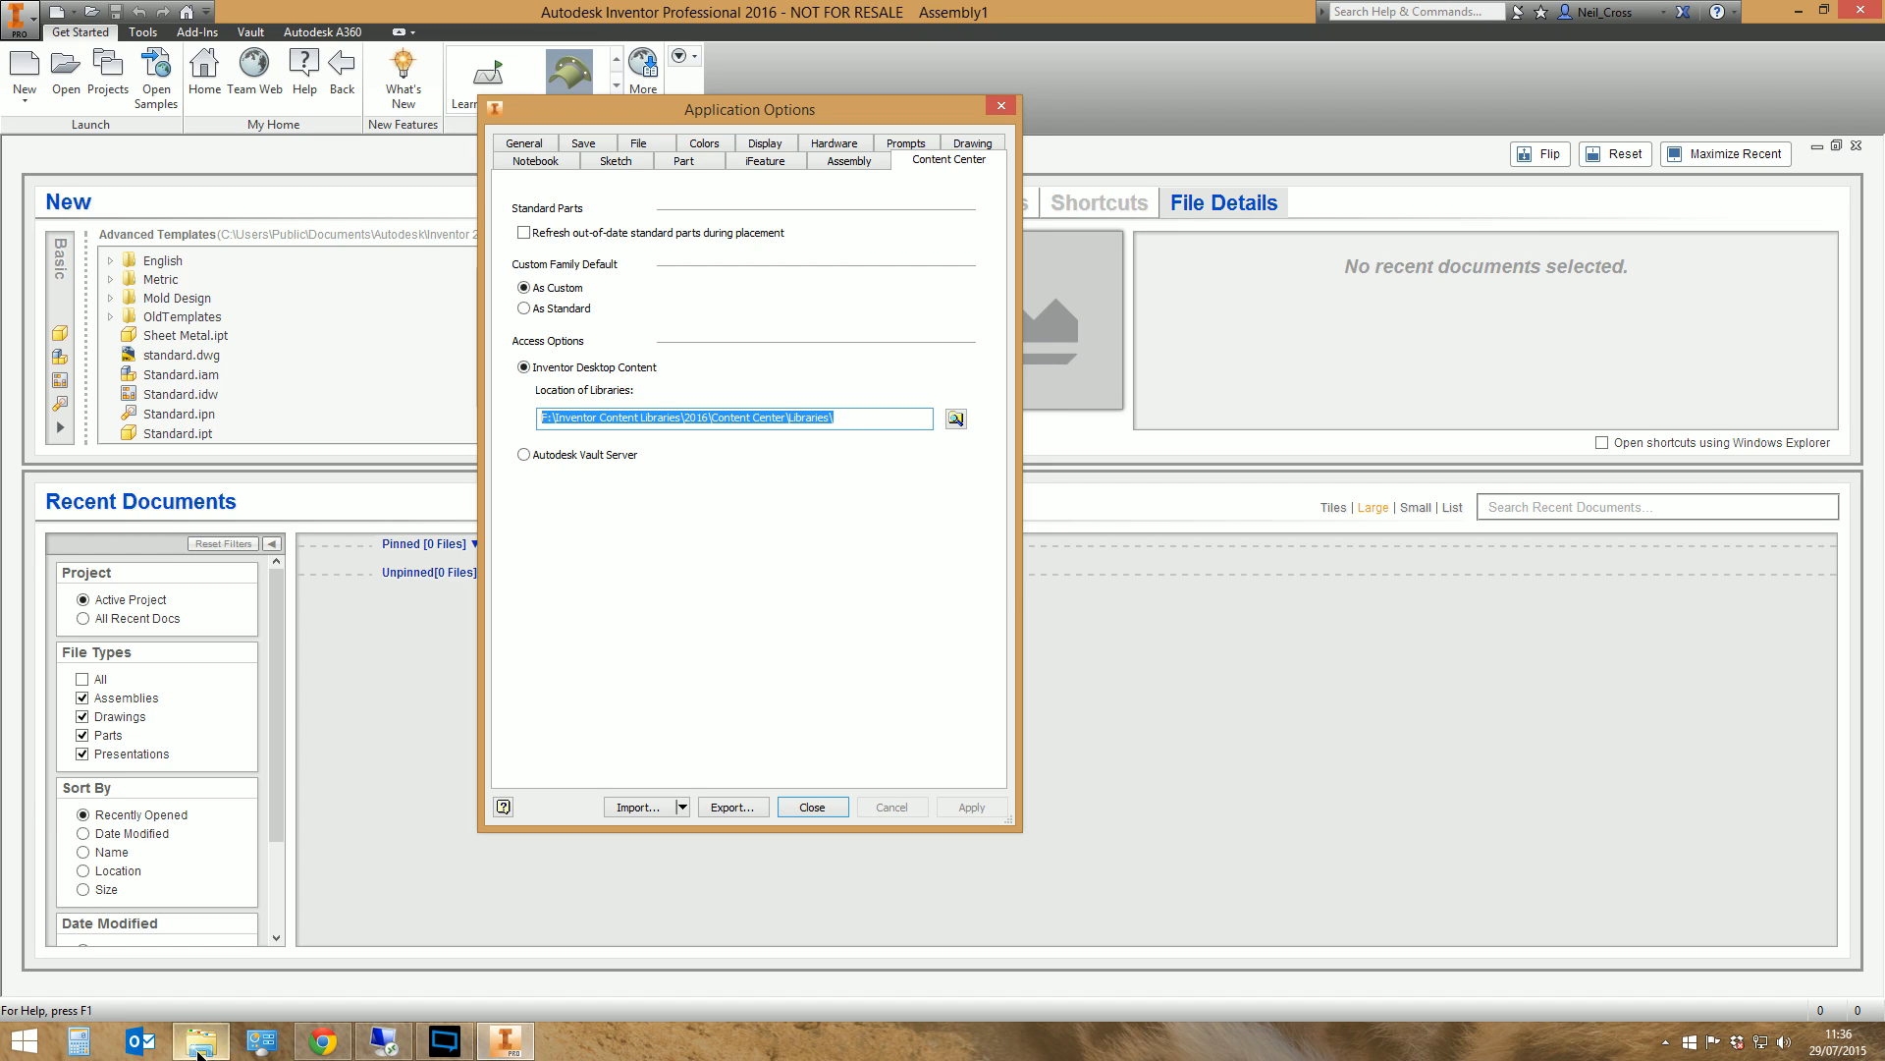
Open the copied library location in File Explorer, examine the Content Center library files, and close the application options
left_click(200, 1041)
left_click(904, 273)
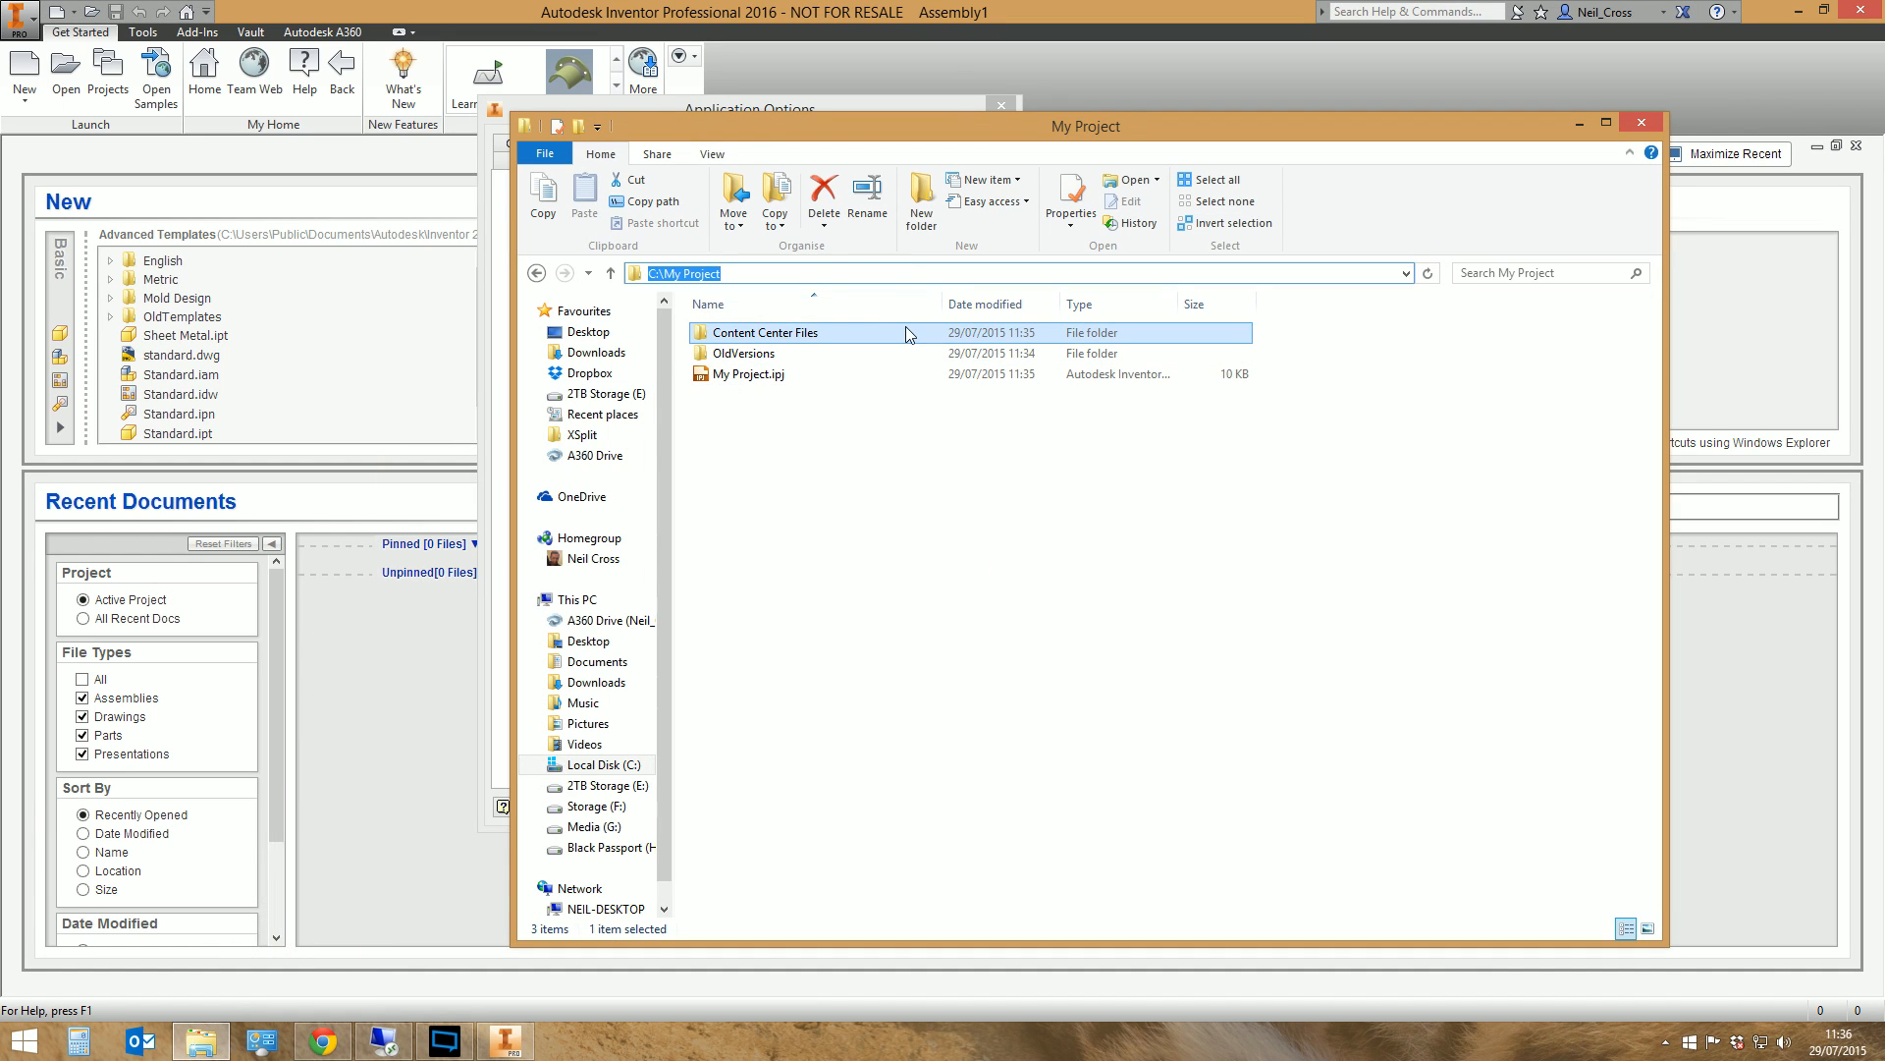
key("ctrl+v")
key("Return")
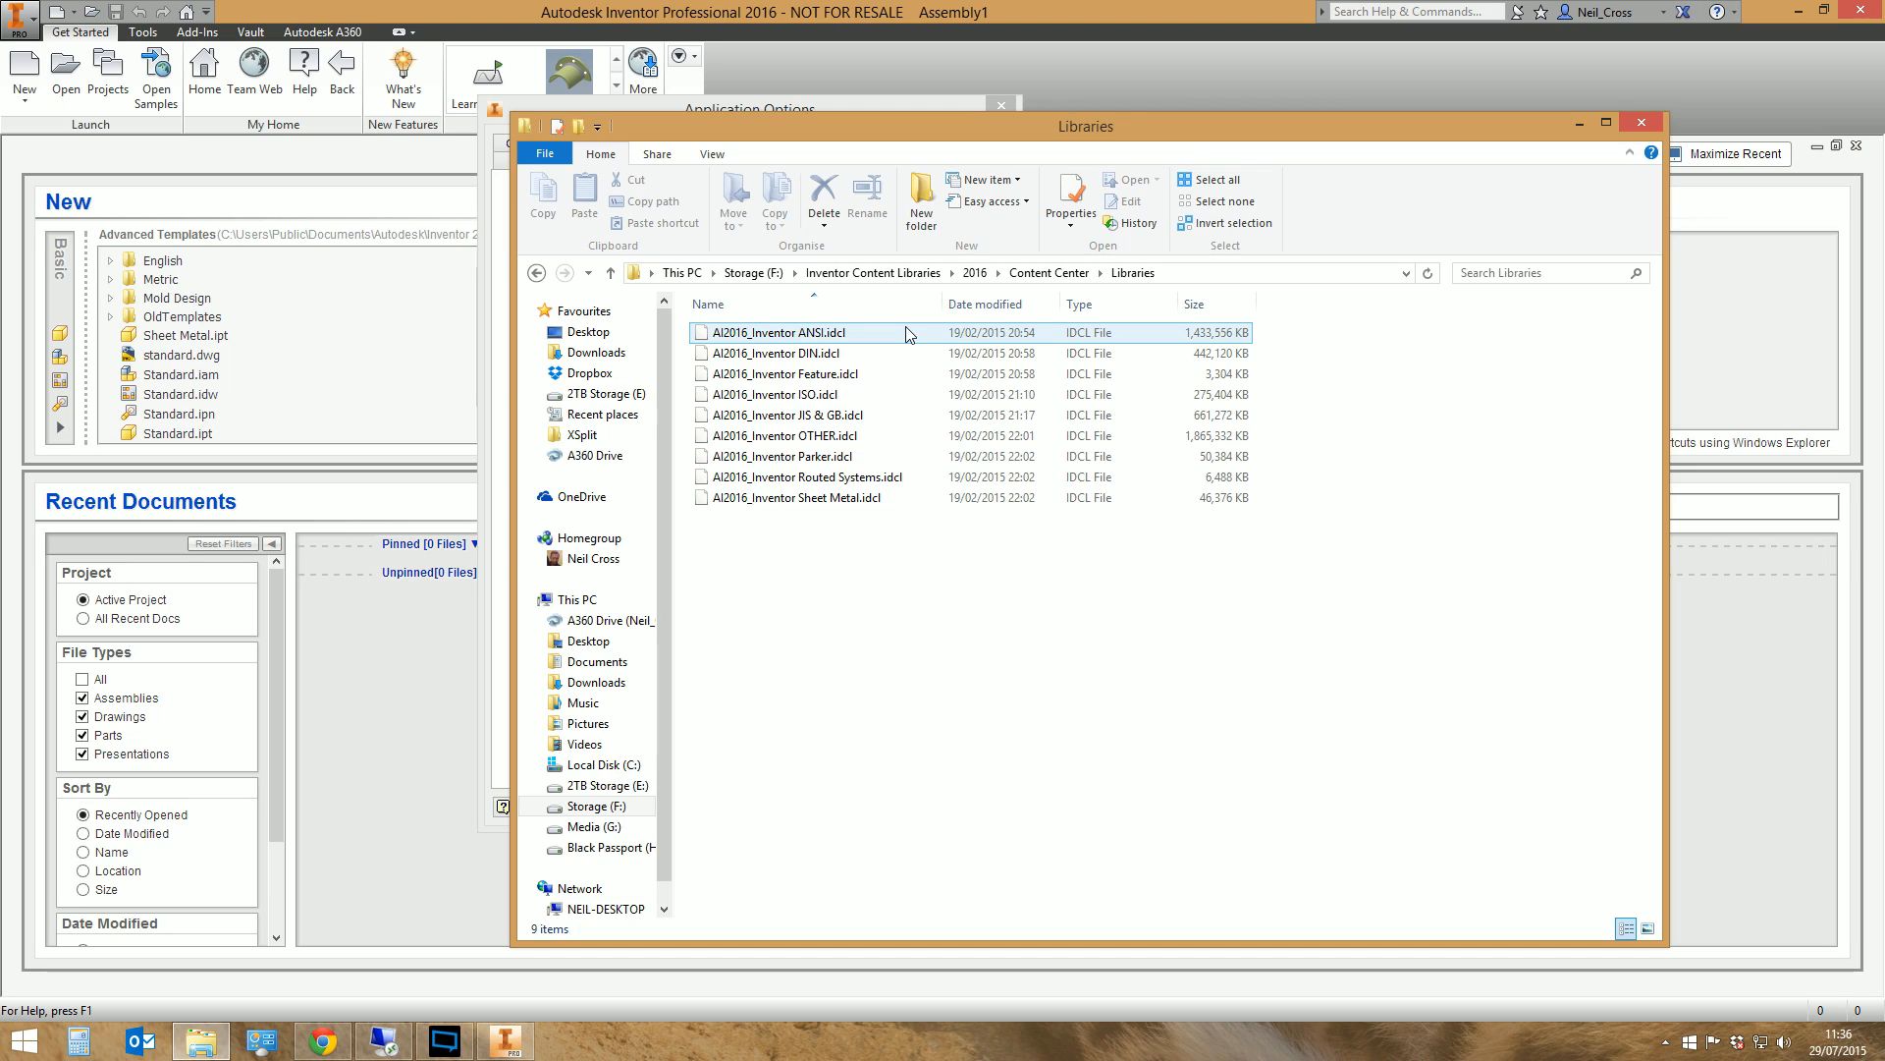
left_click(736, 334)
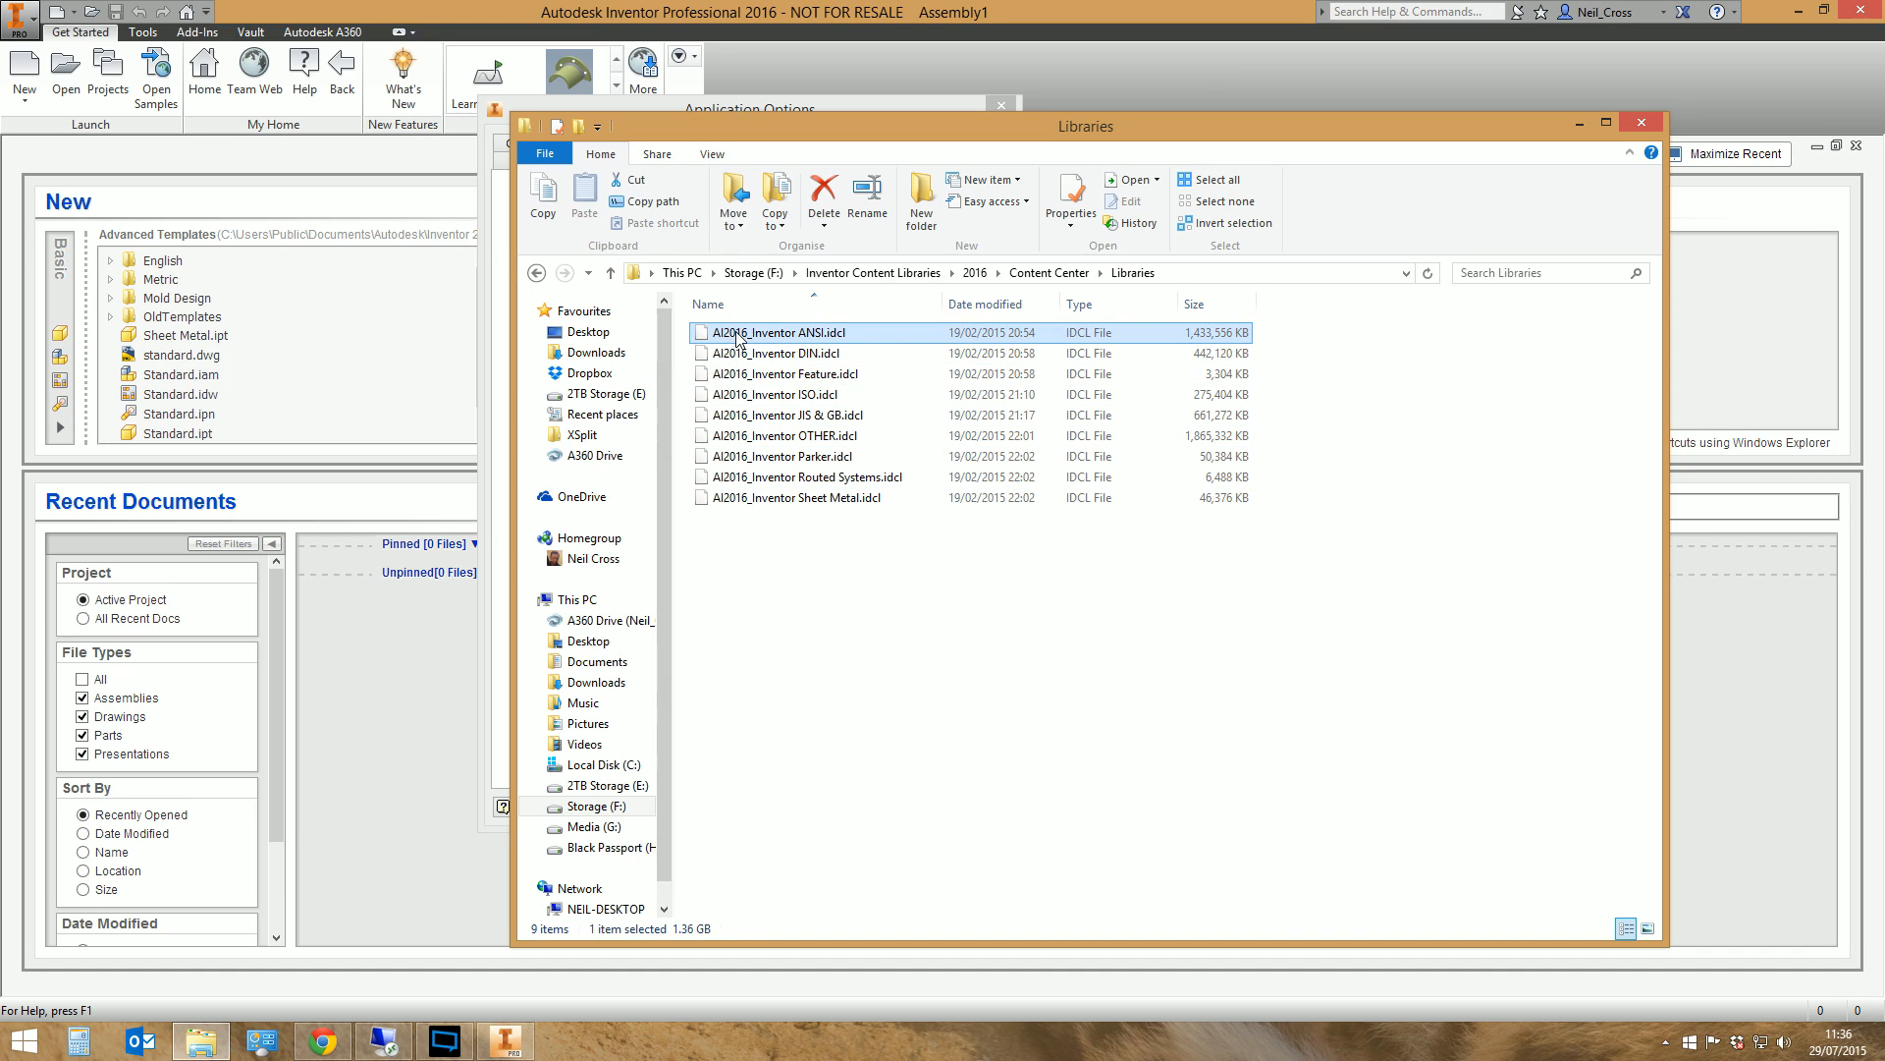
left_click(758, 496, "shift")
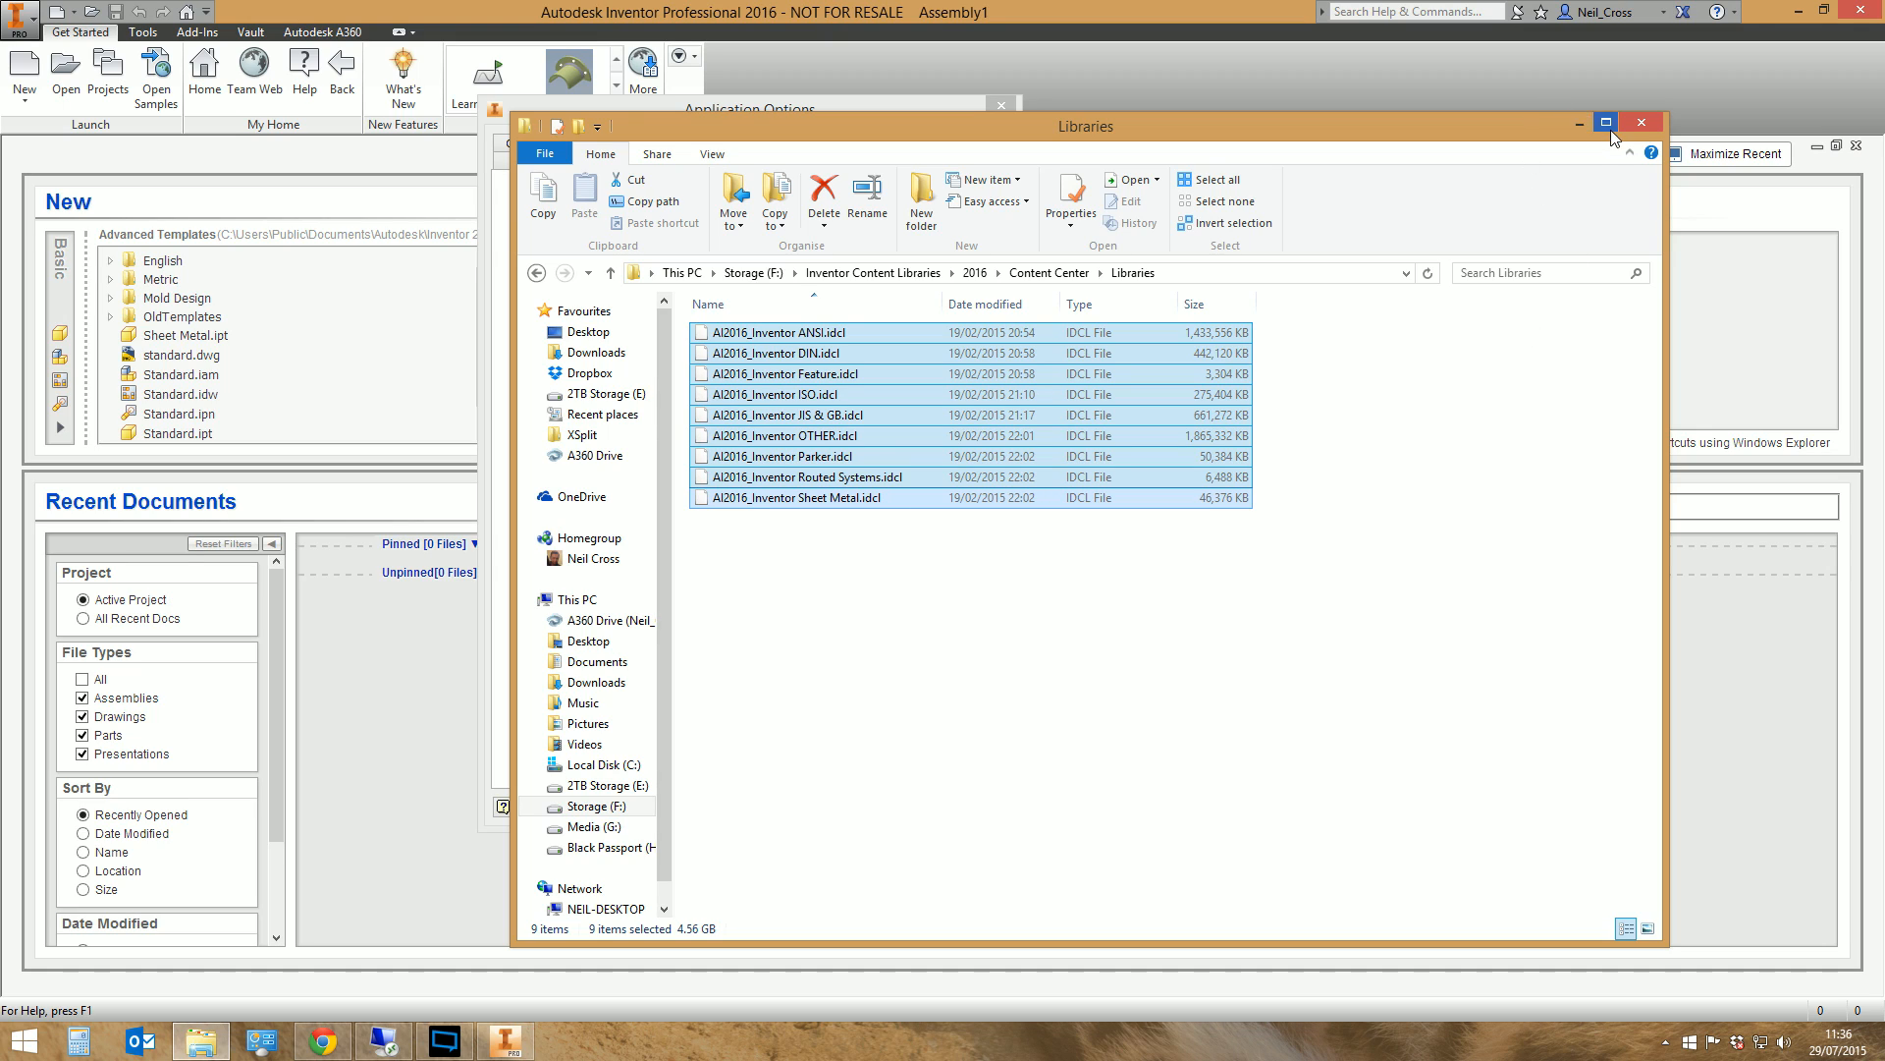
left_click(1578, 124)
left_click(805, 800)
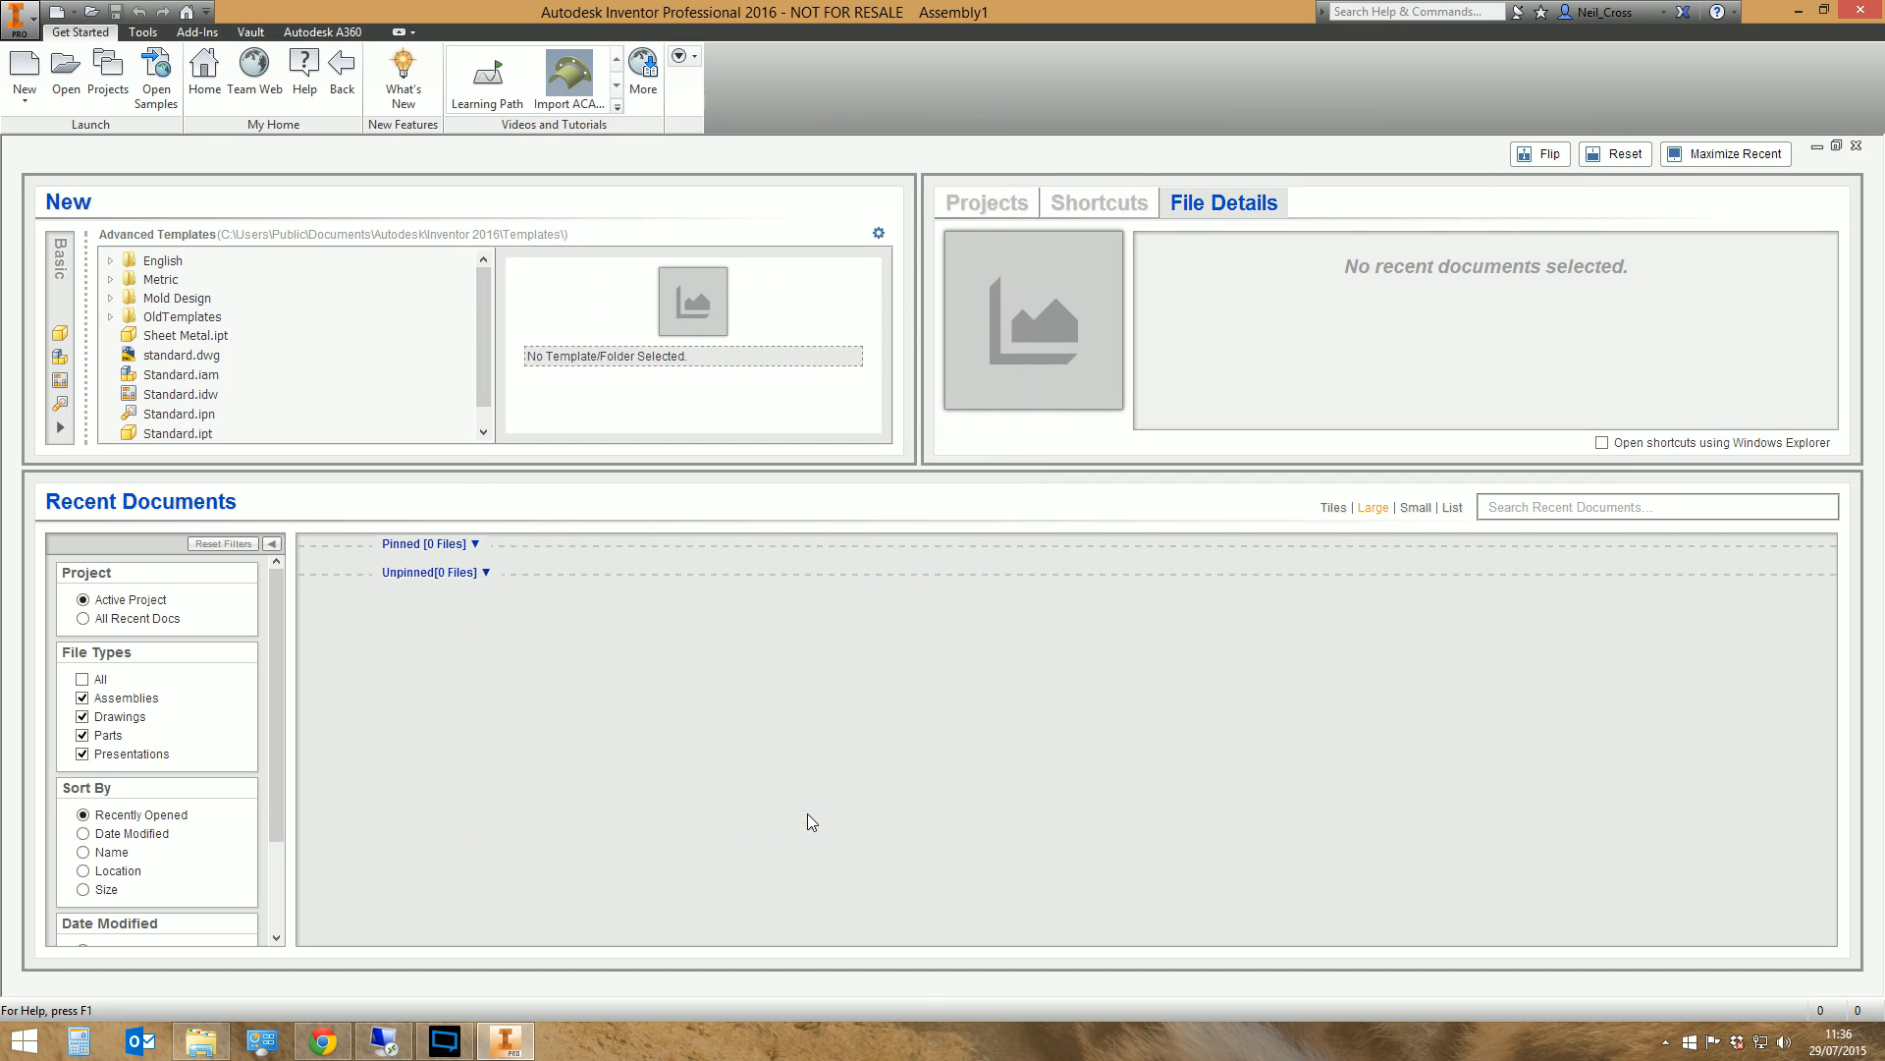
Configure My Project's Content Center libraries, taking Inventor GOST, Mold Imperial, Mold Metric and Mold Meusburger out of use
left_click(102, 78)
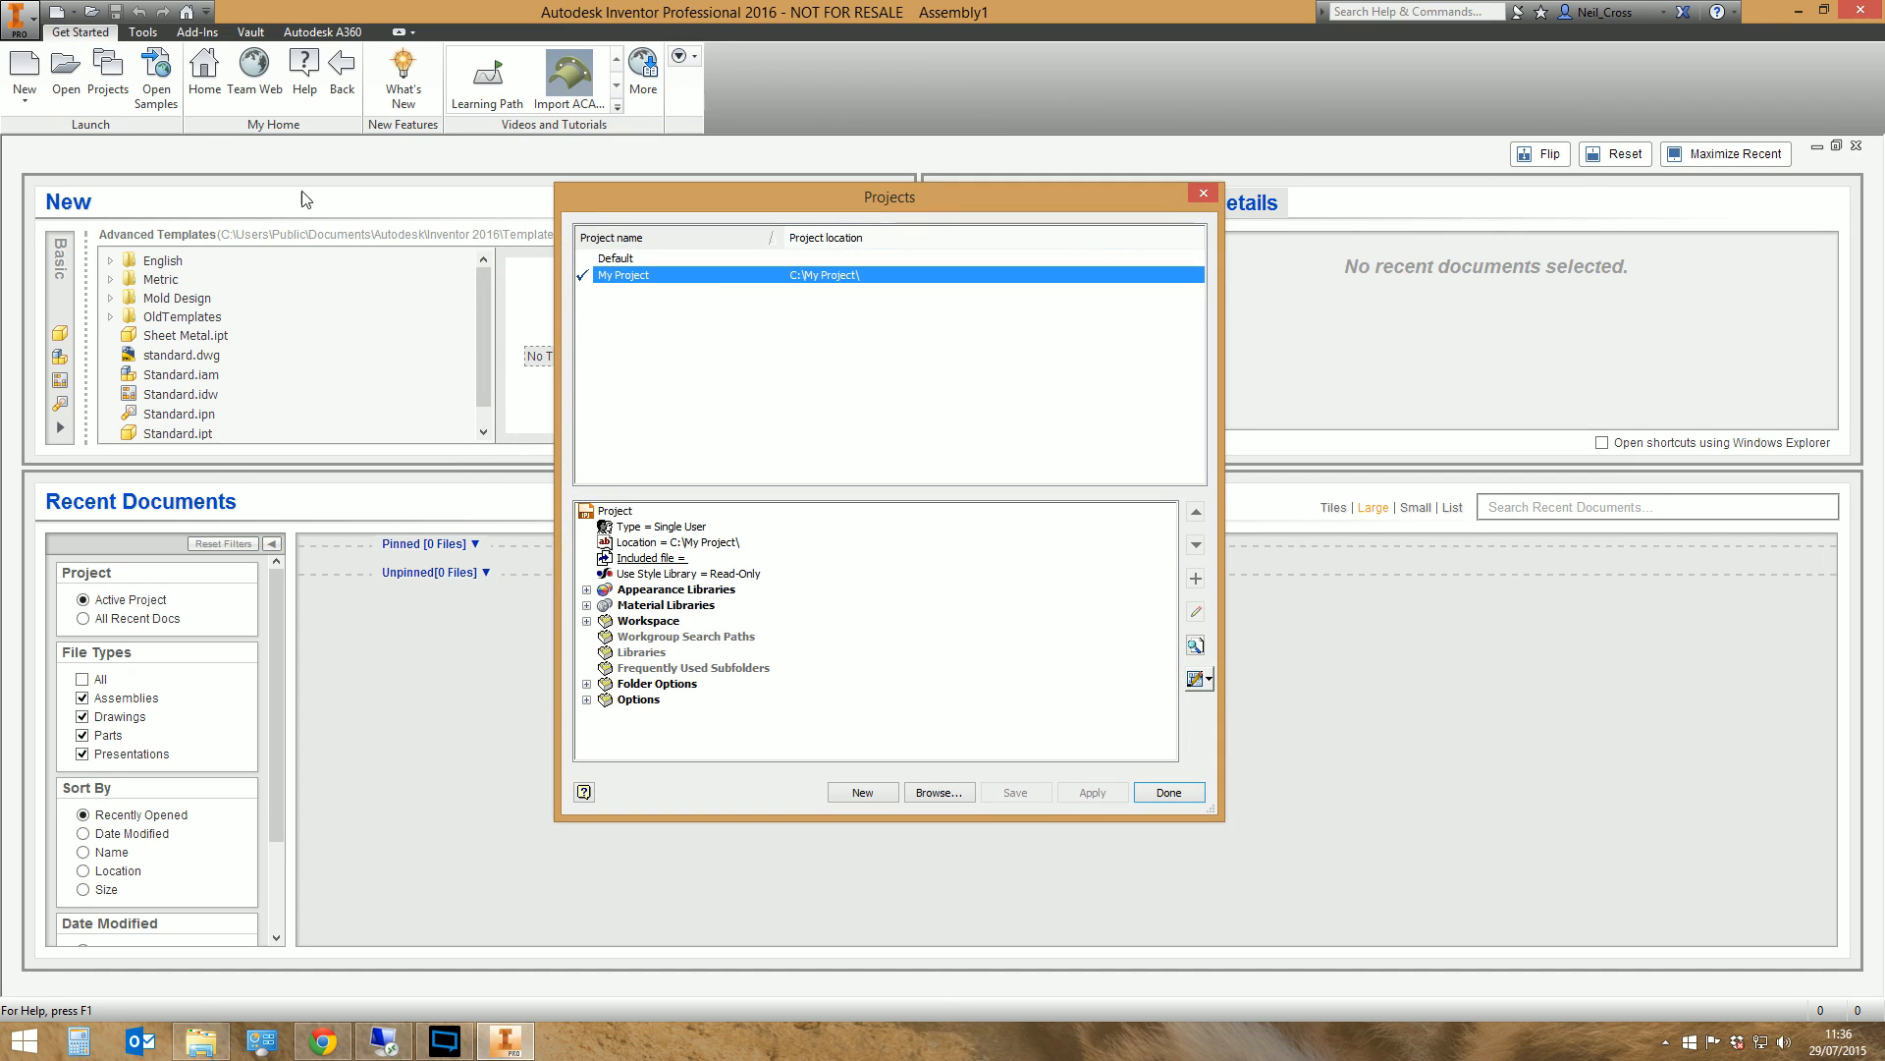
left_click(1200, 689)
left_click(1197, 703)
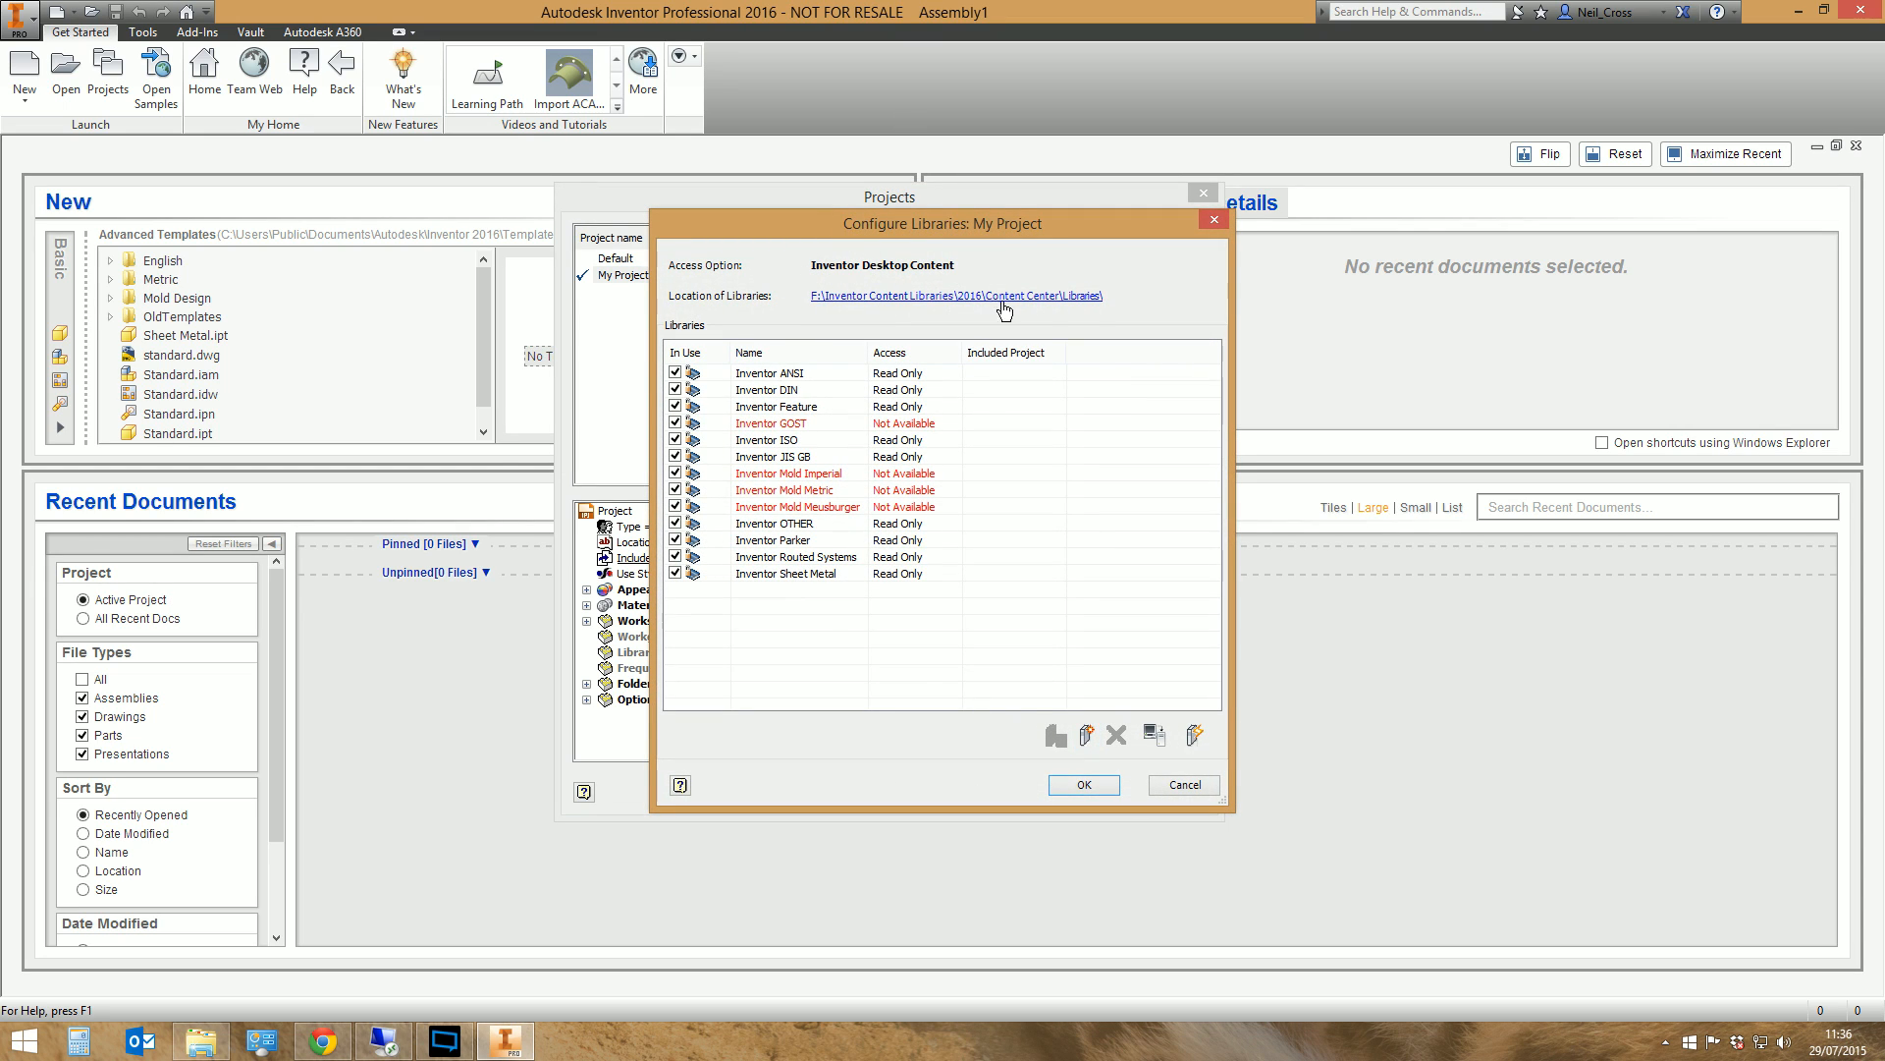
left_click(675, 423)
left_click(674, 473)
left_click(675, 490)
left_click(675, 507)
Create a new Content Center library with the display name TFI Library and select it in the library list
left_click(1086, 737)
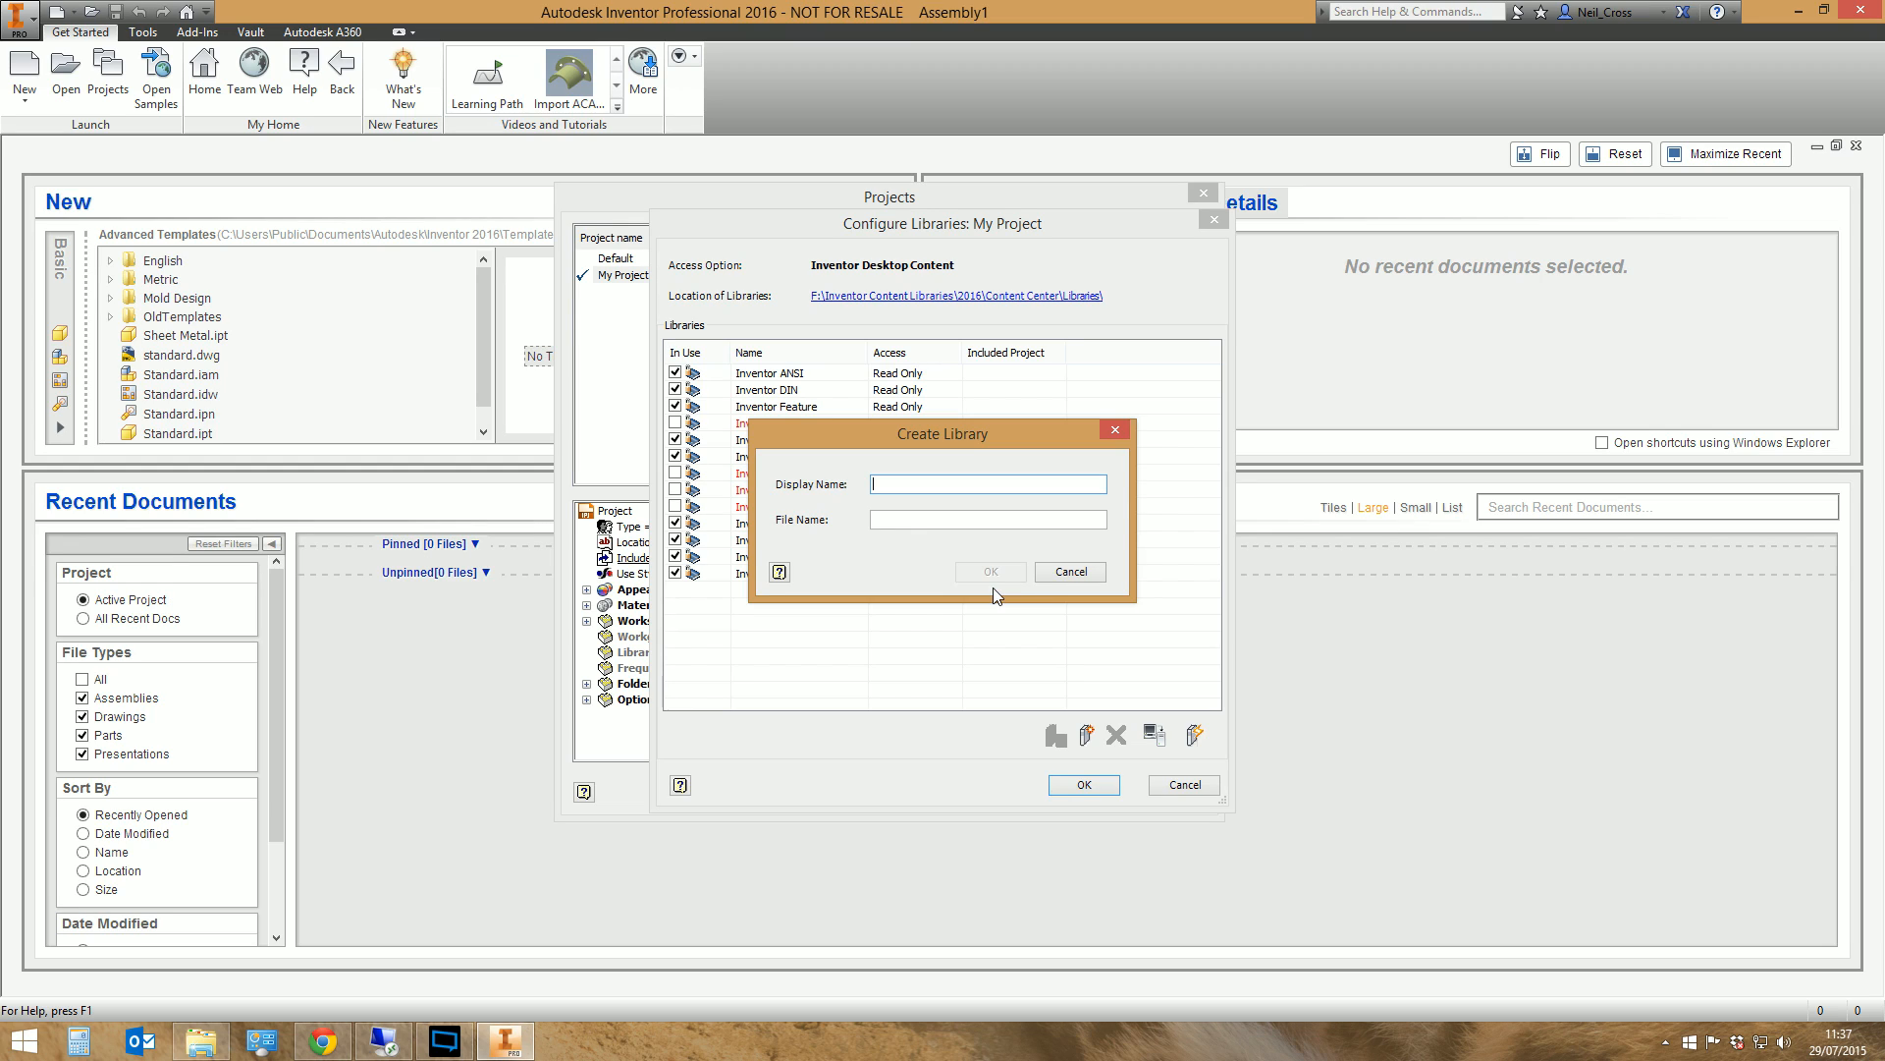
type("TFI Library")
left_click(991, 571)
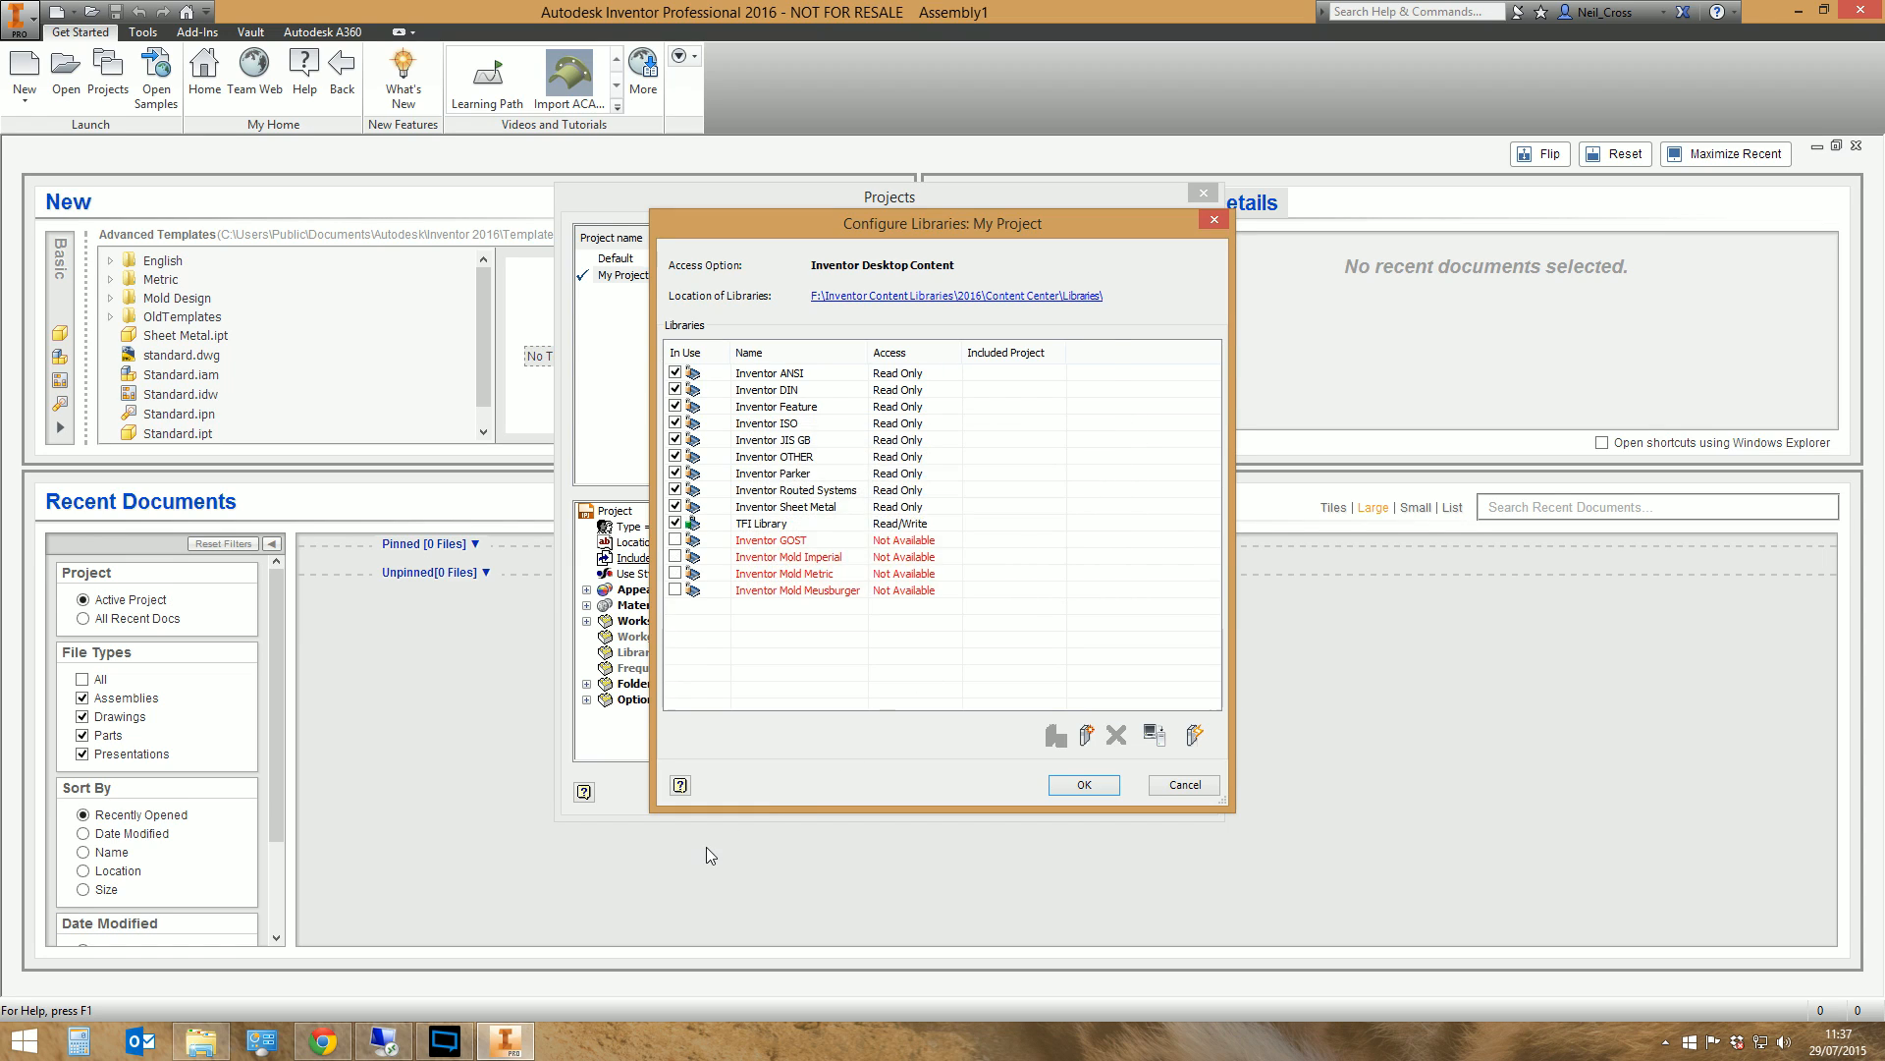
left_click(765, 526)
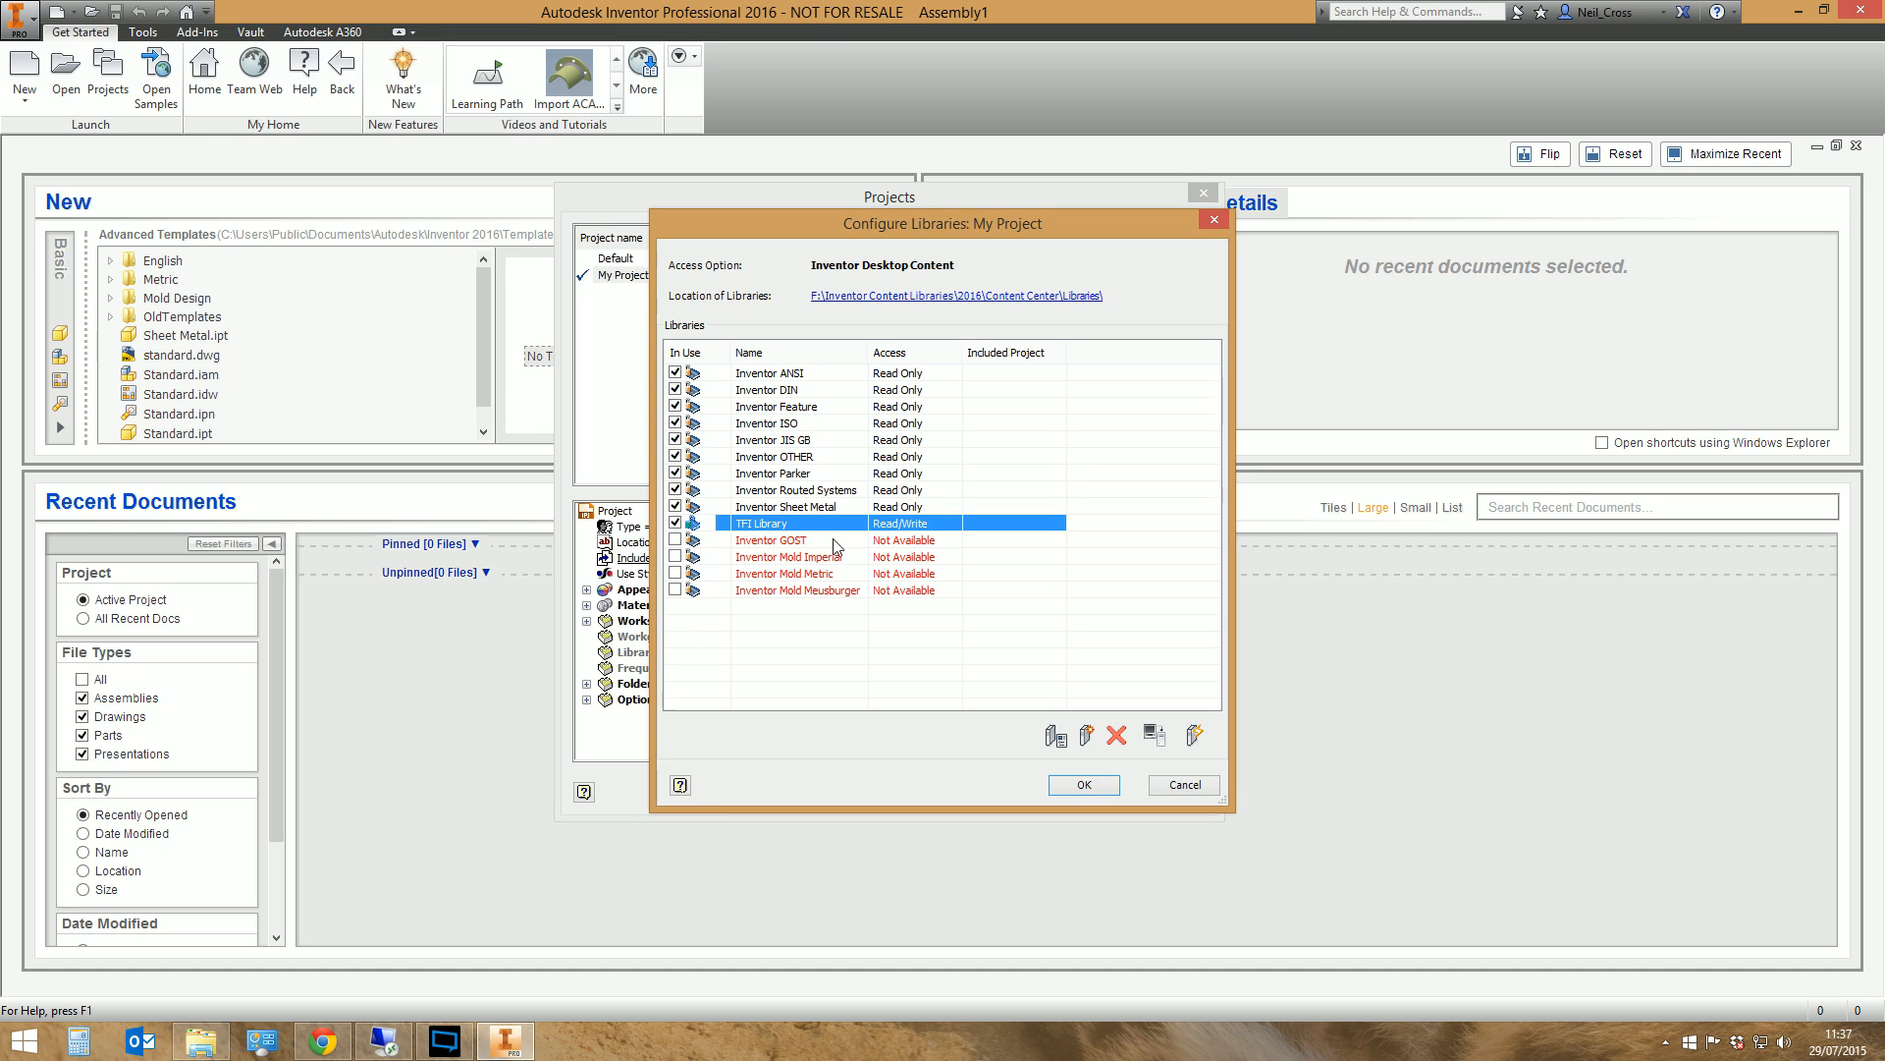
Accept the library configuration and close the project manager, saving the changes to My Project
left_click(1092, 792)
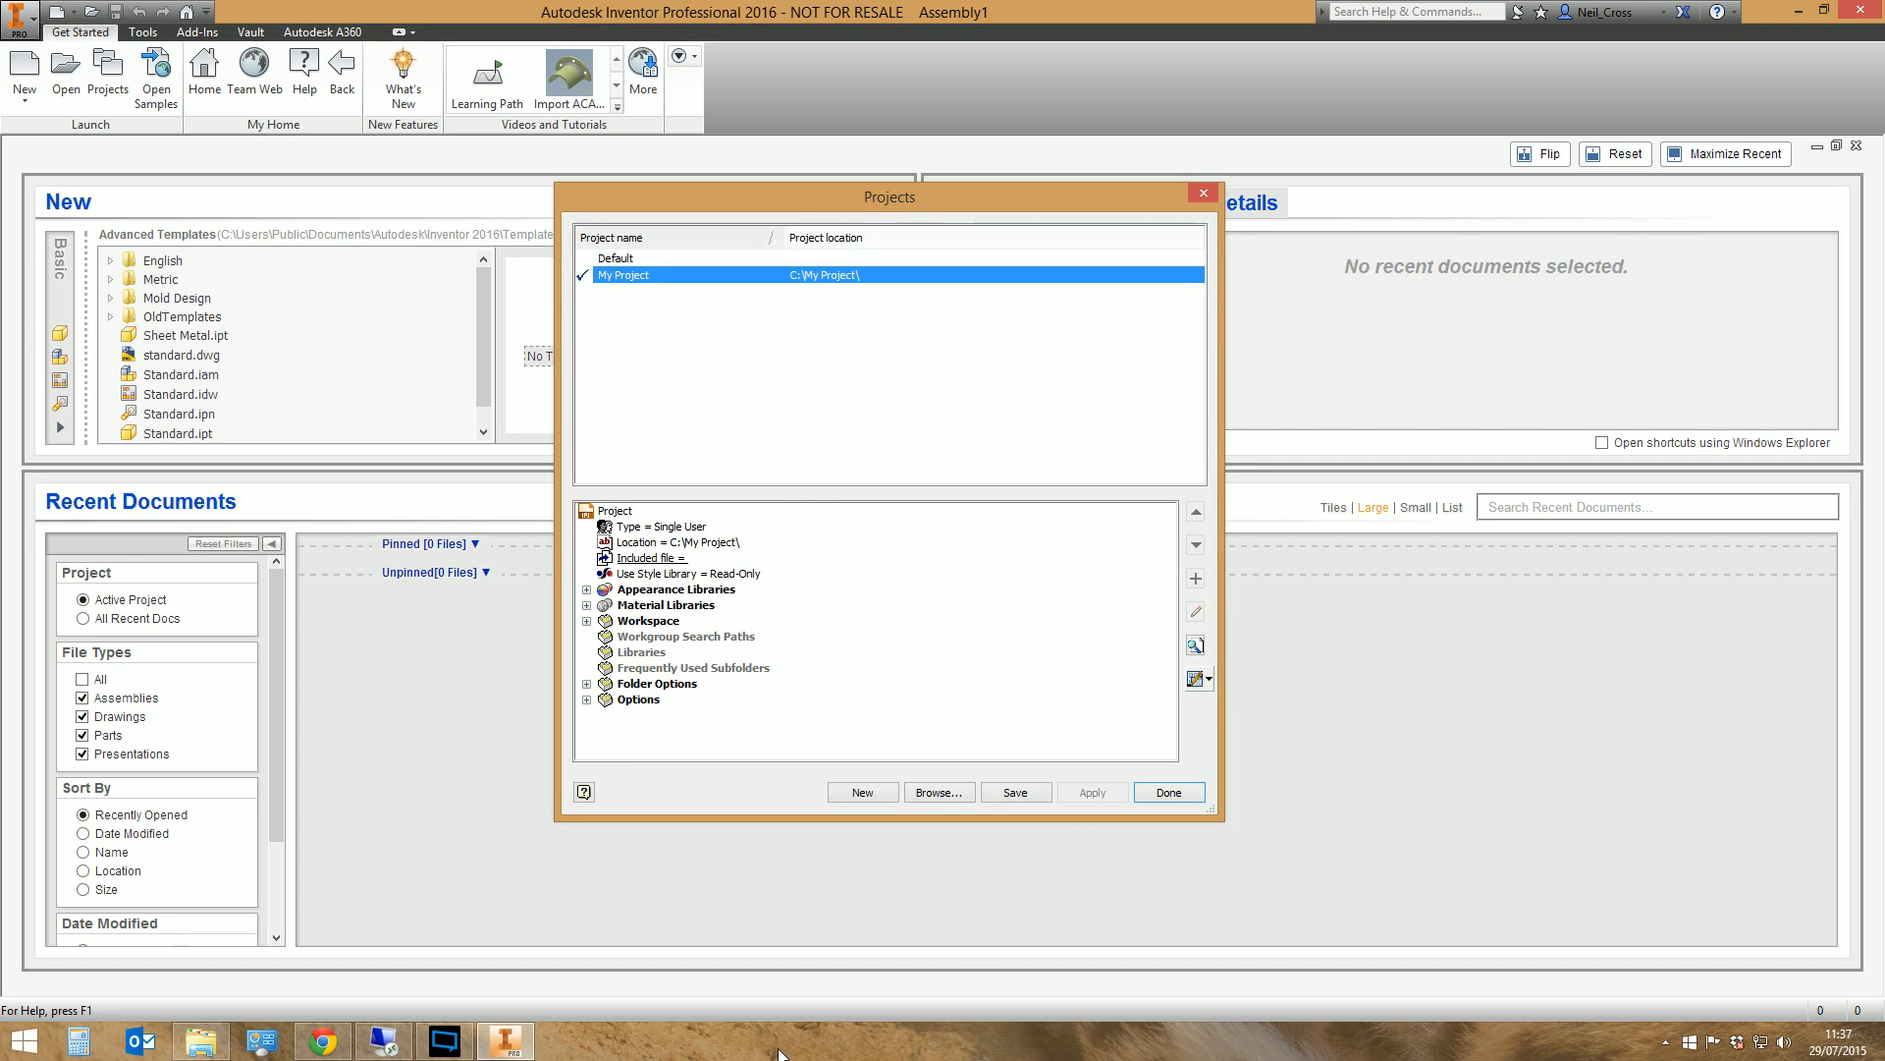
left_click(1182, 792)
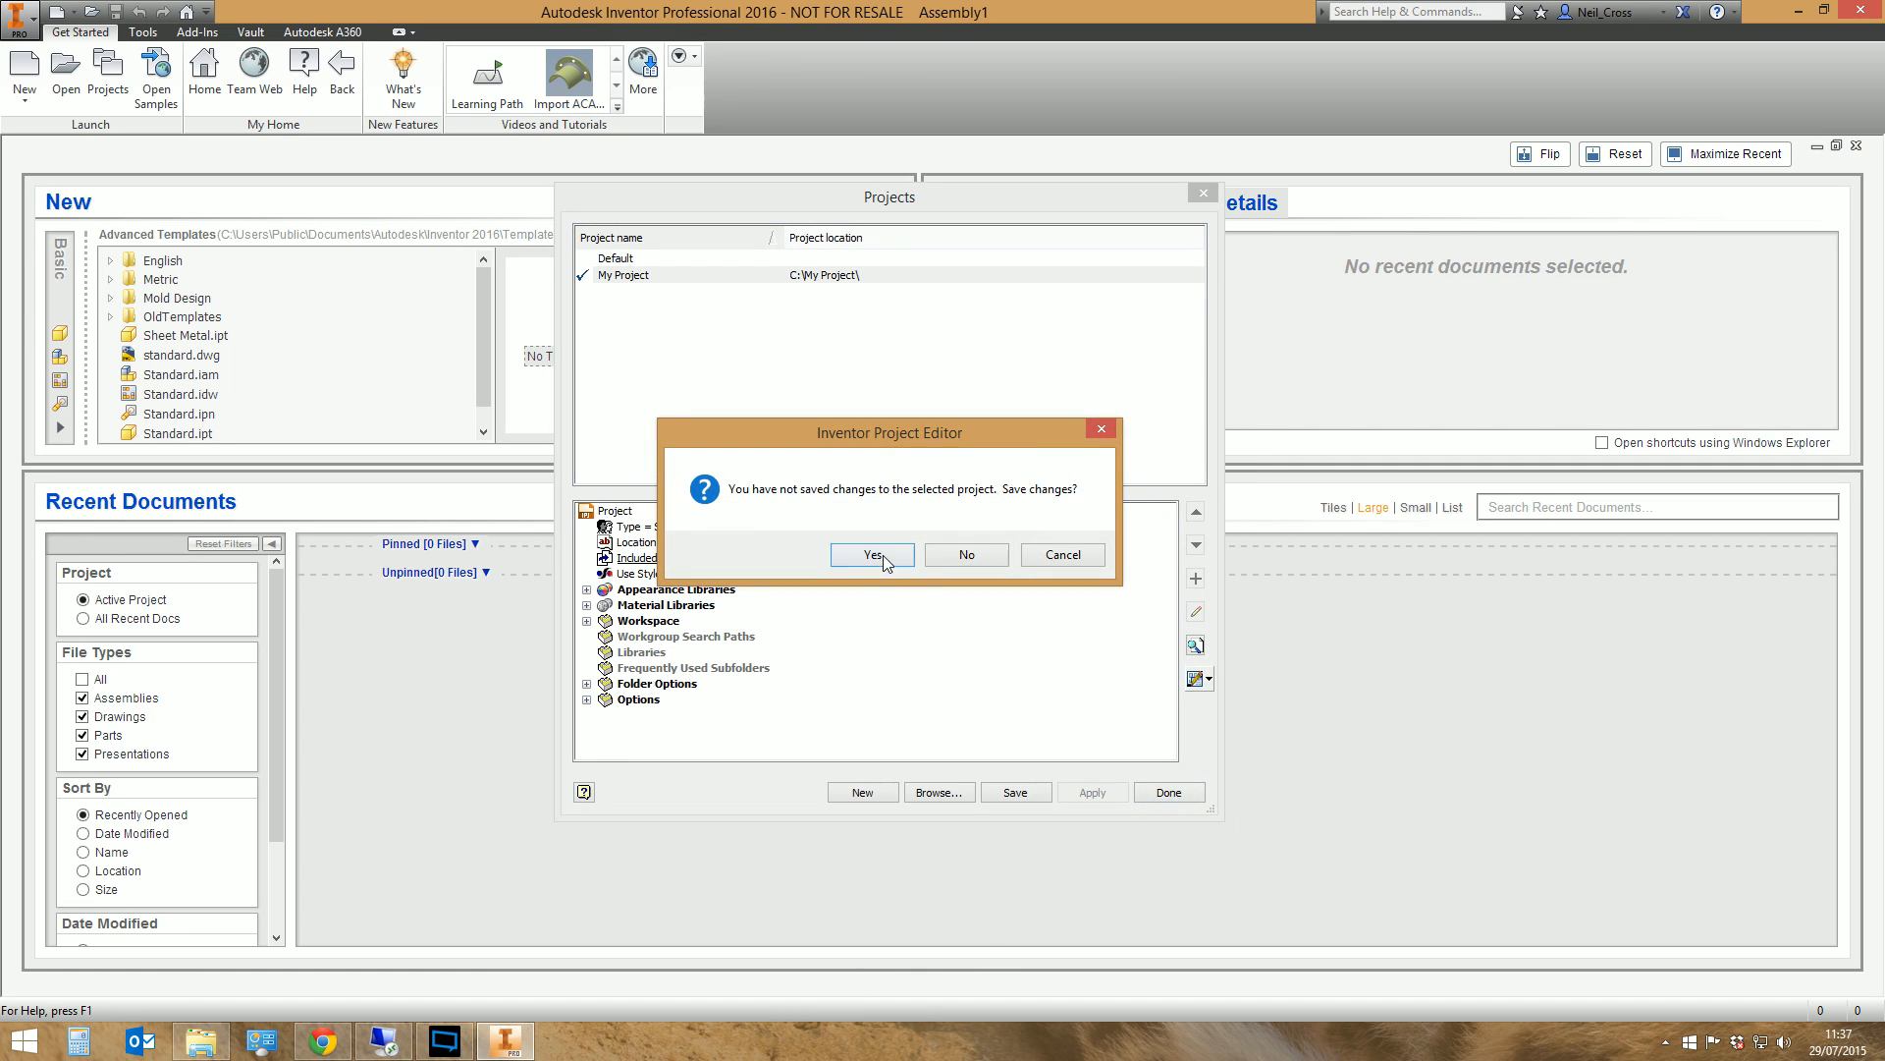
left_click(873, 556)
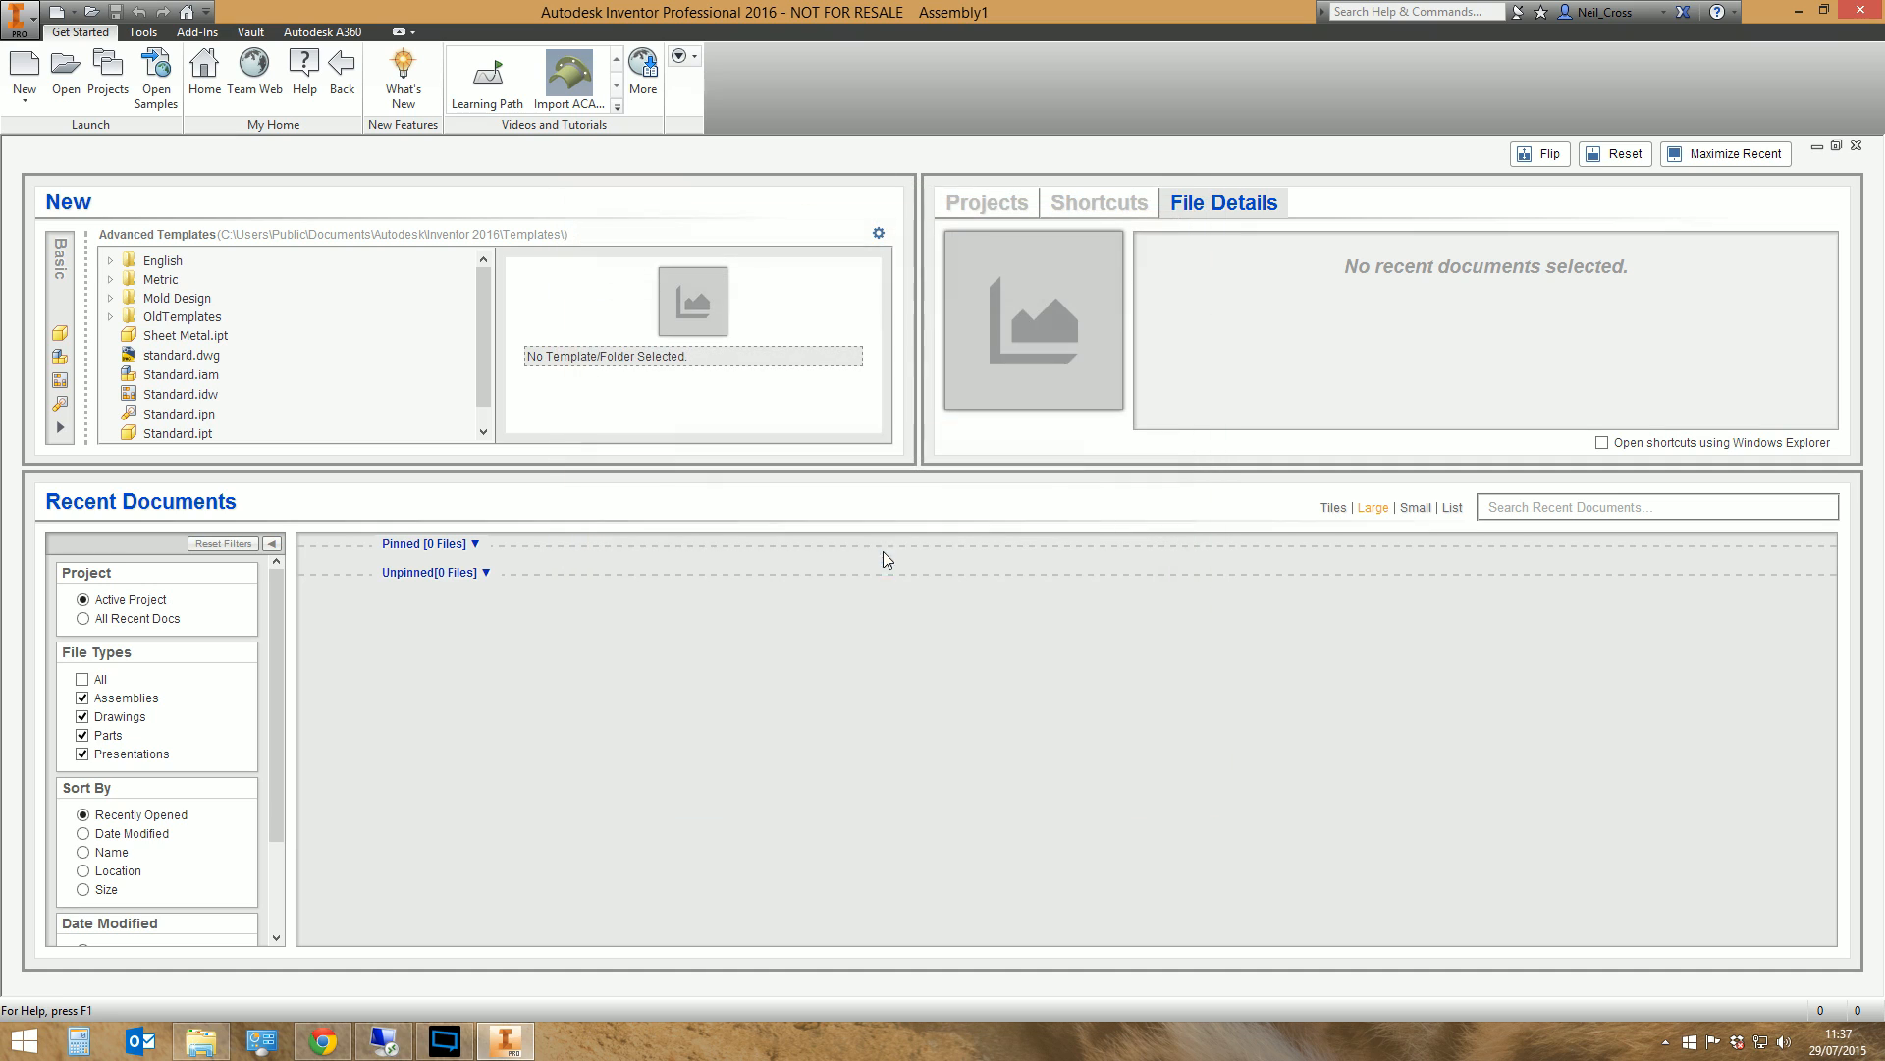
Check the TFI Library.idcl file beside the supplied libraries in File Explorer, comparing it with the ANSI library, and return to Inventor
left_click(201, 1041)
left_click(783, 603)
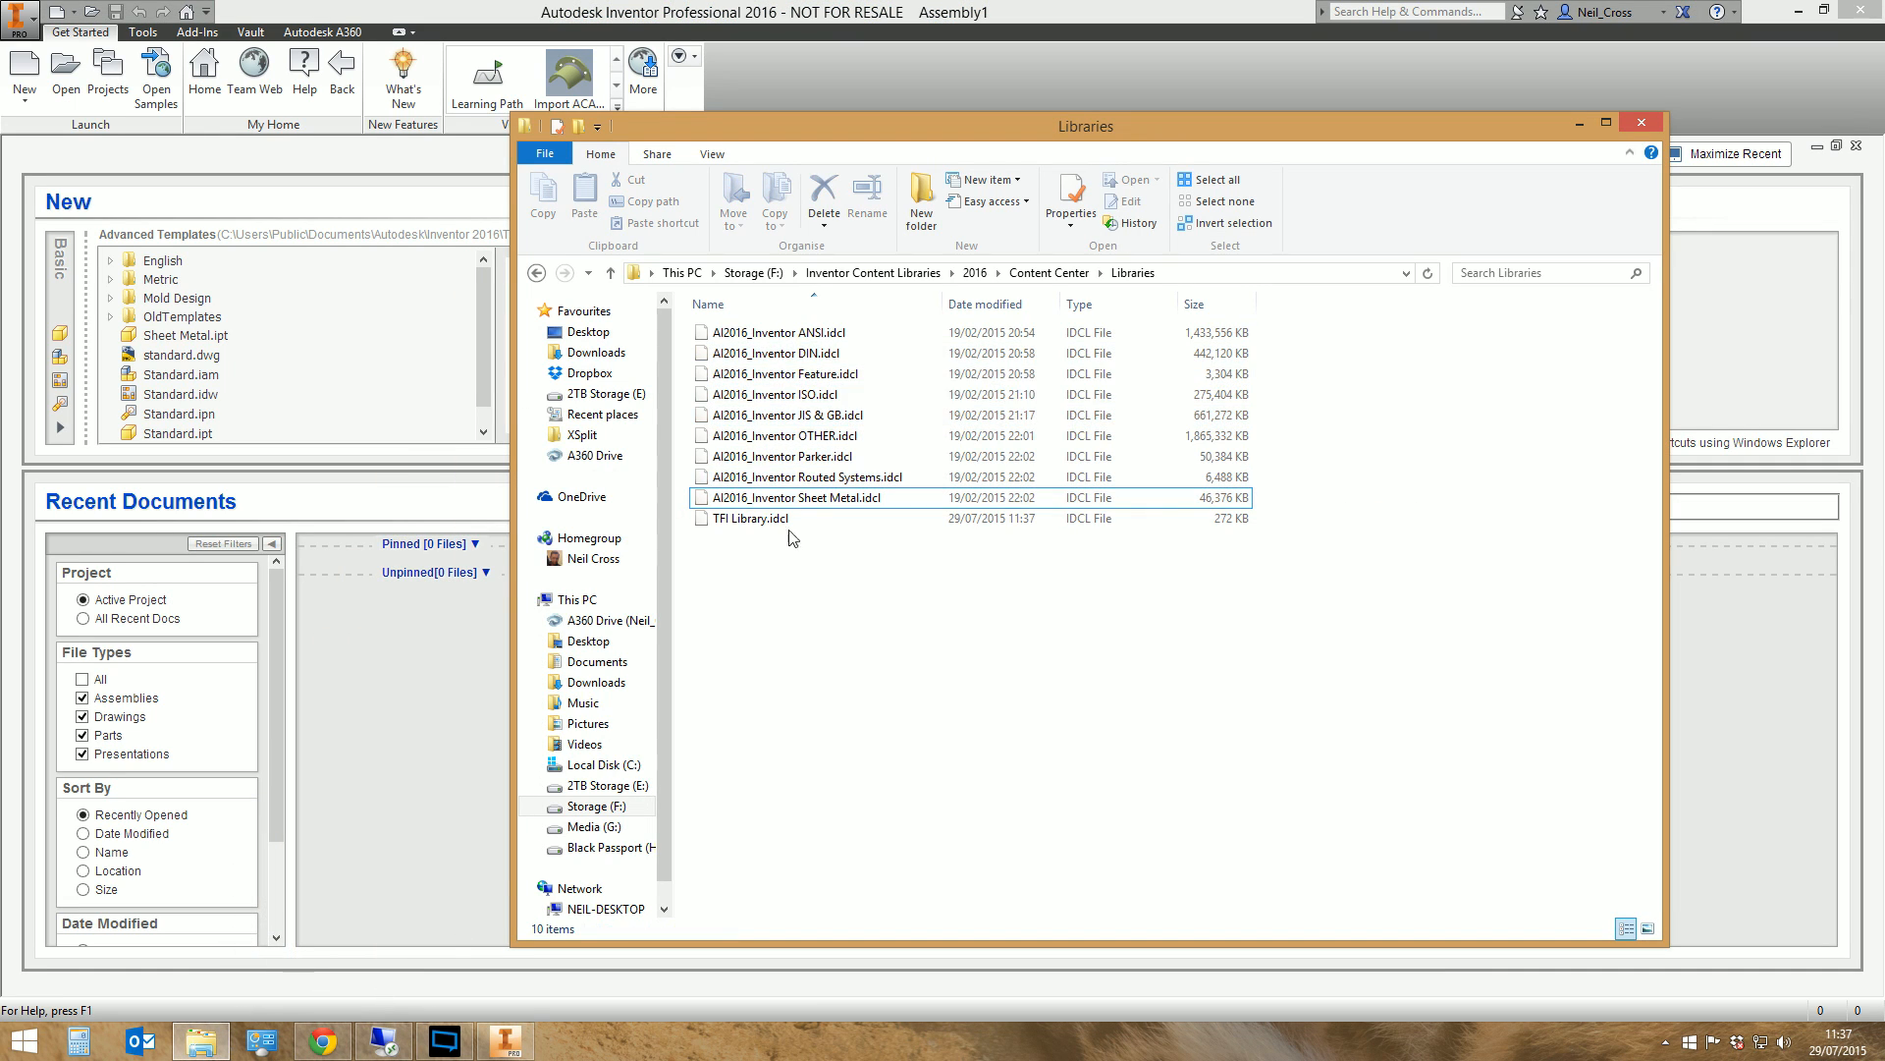
left_click(752, 520)
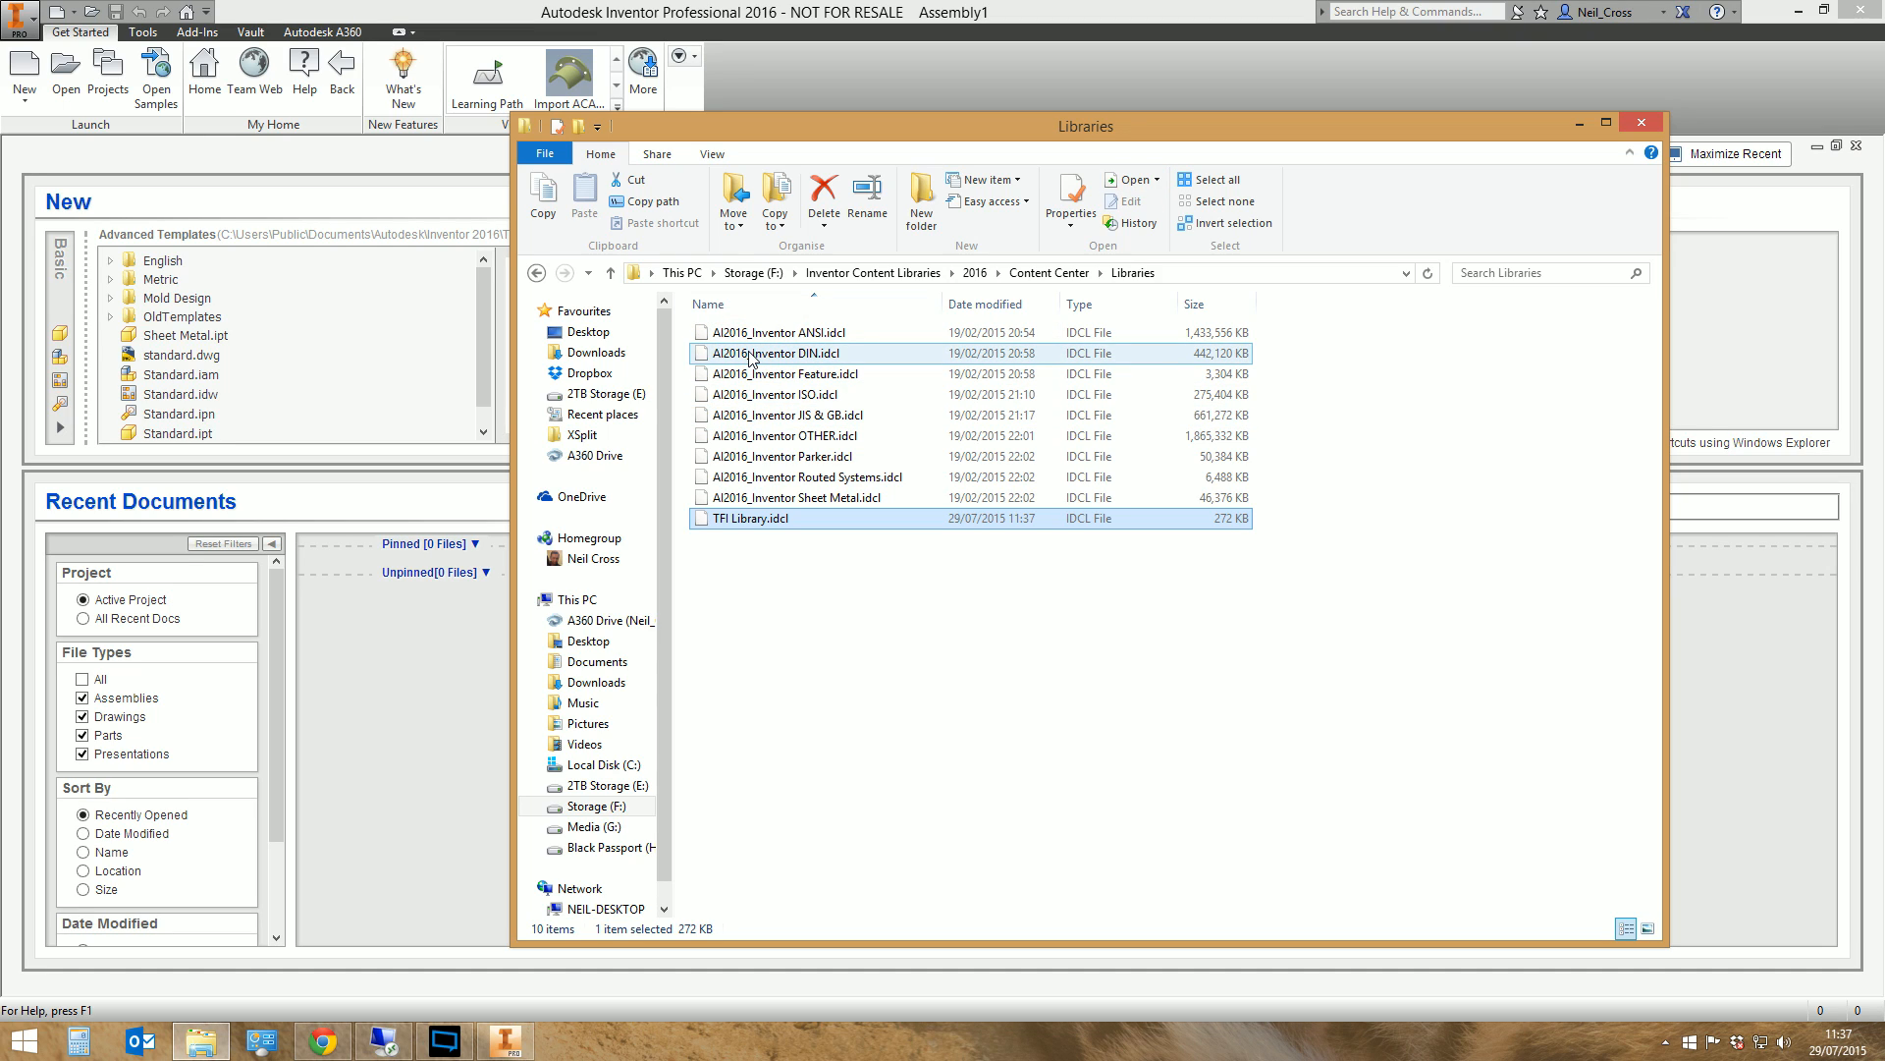
left_click(787, 336)
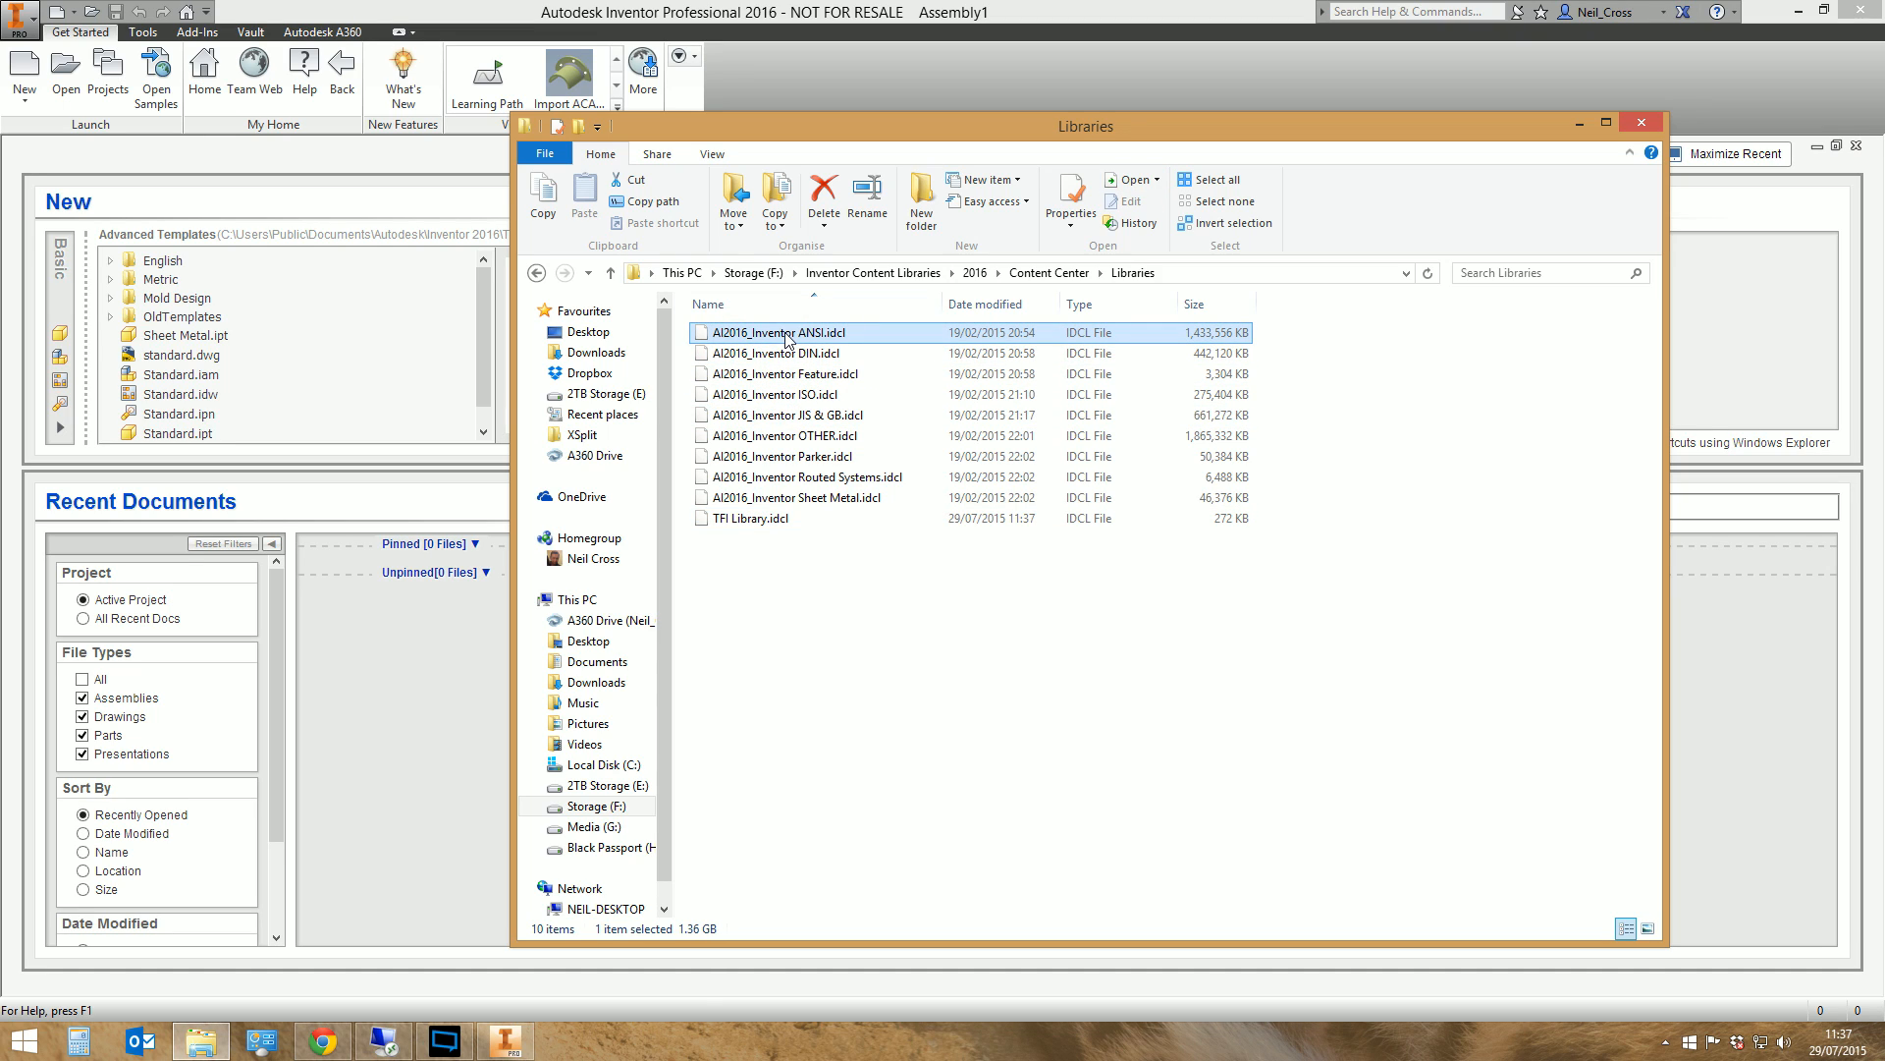
left_click(755, 519)
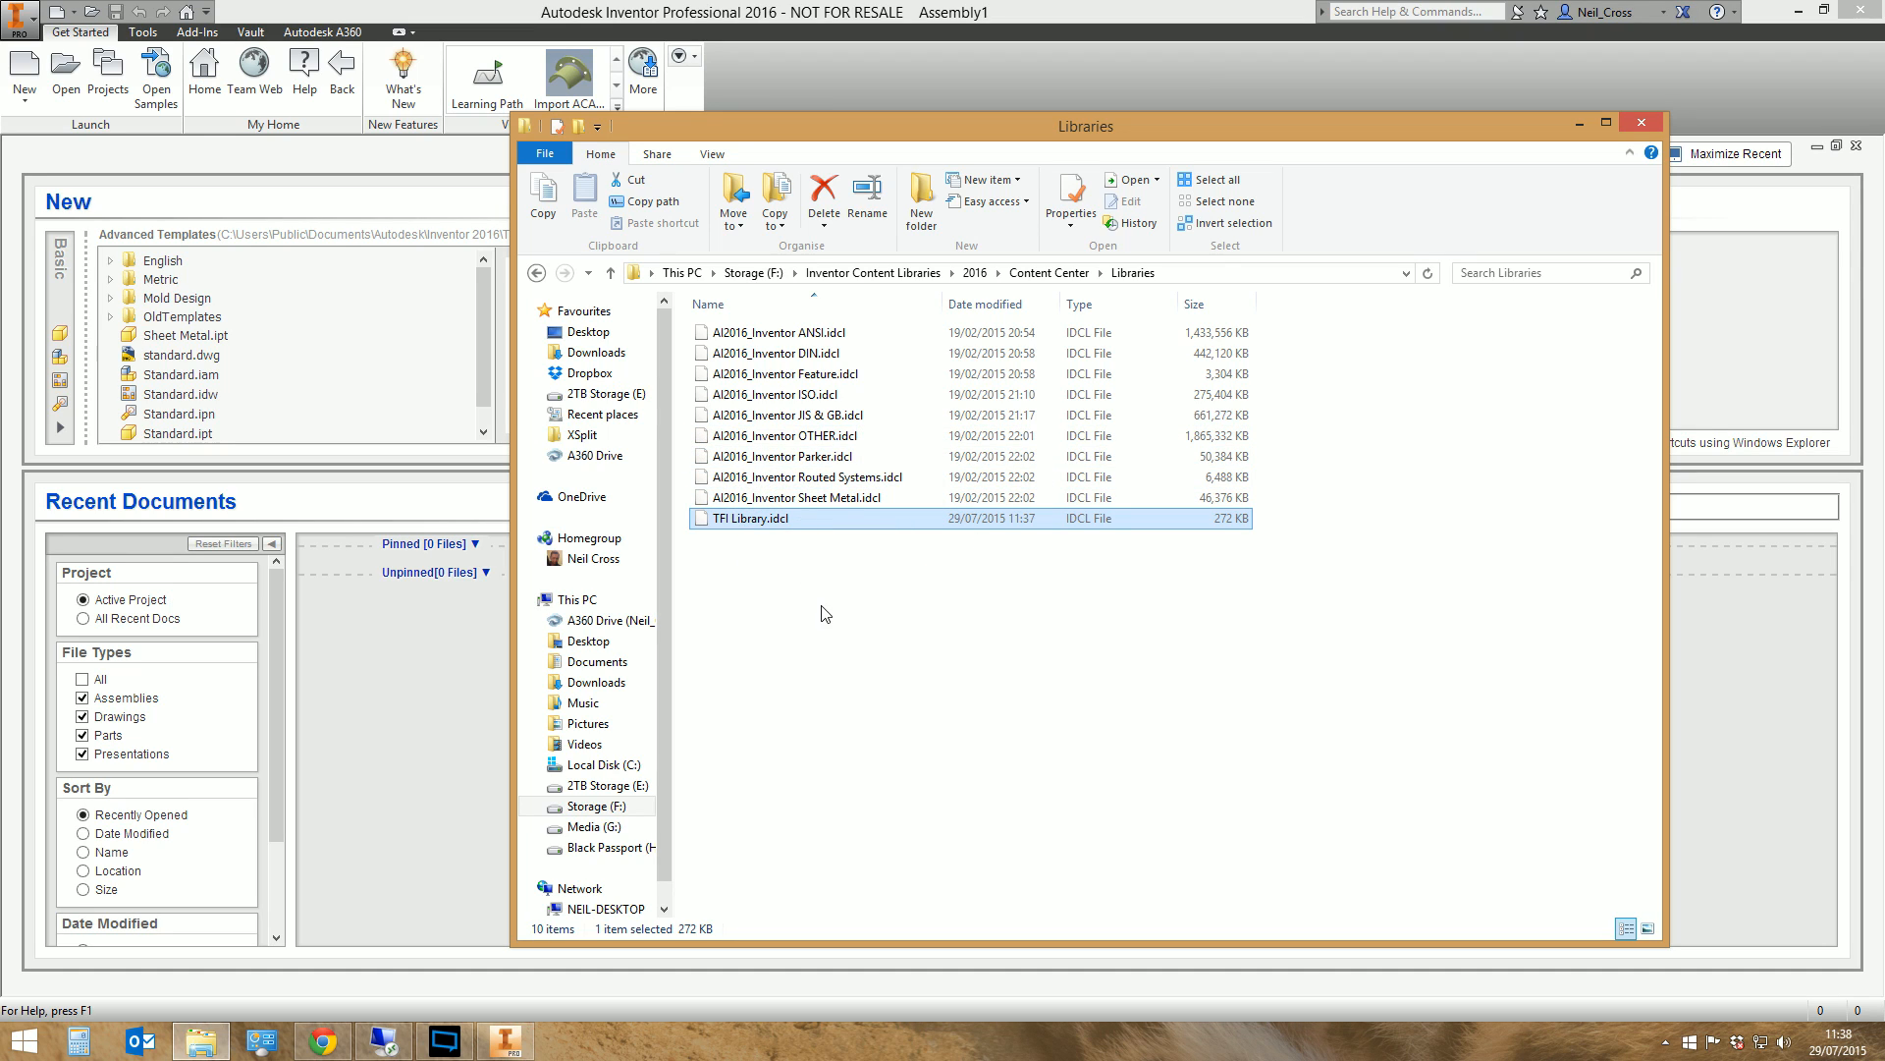
left_click(801, 5)
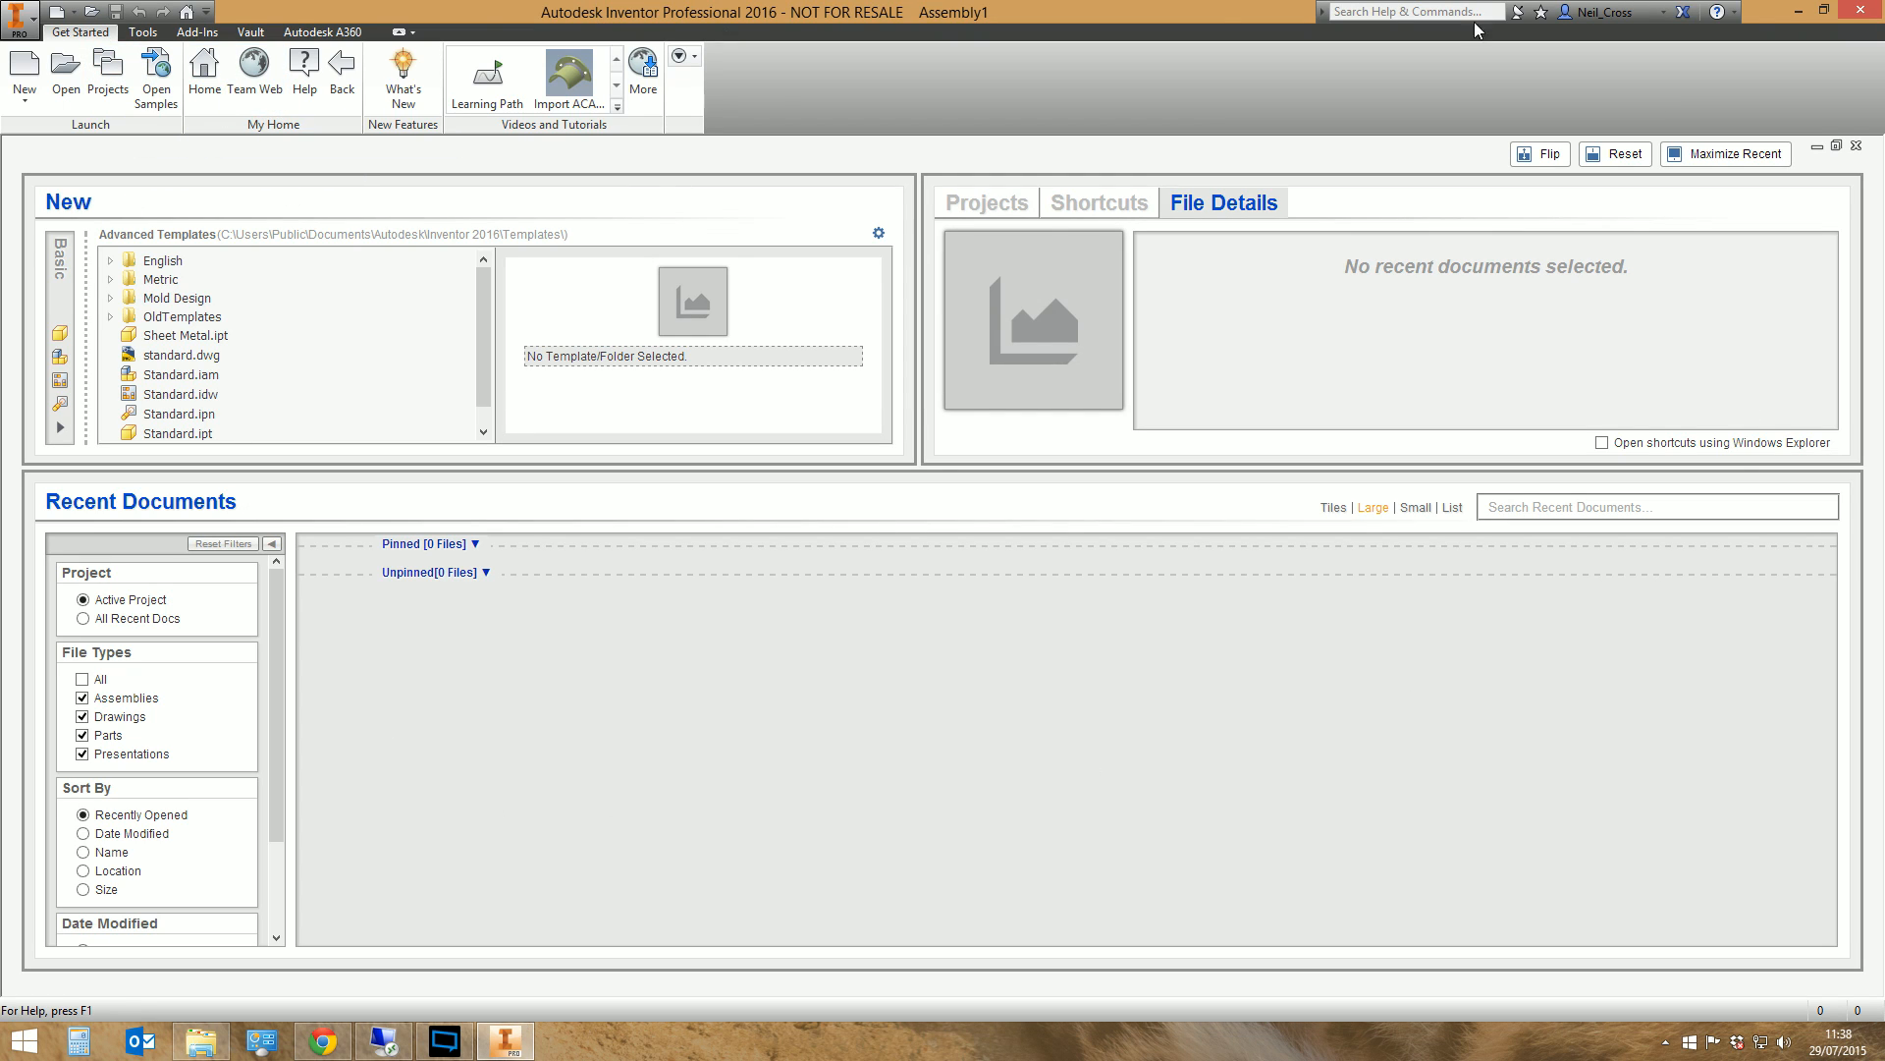
Create a new assembly from the Standard.iam template and open the Content Center Editor
left_click(143, 31)
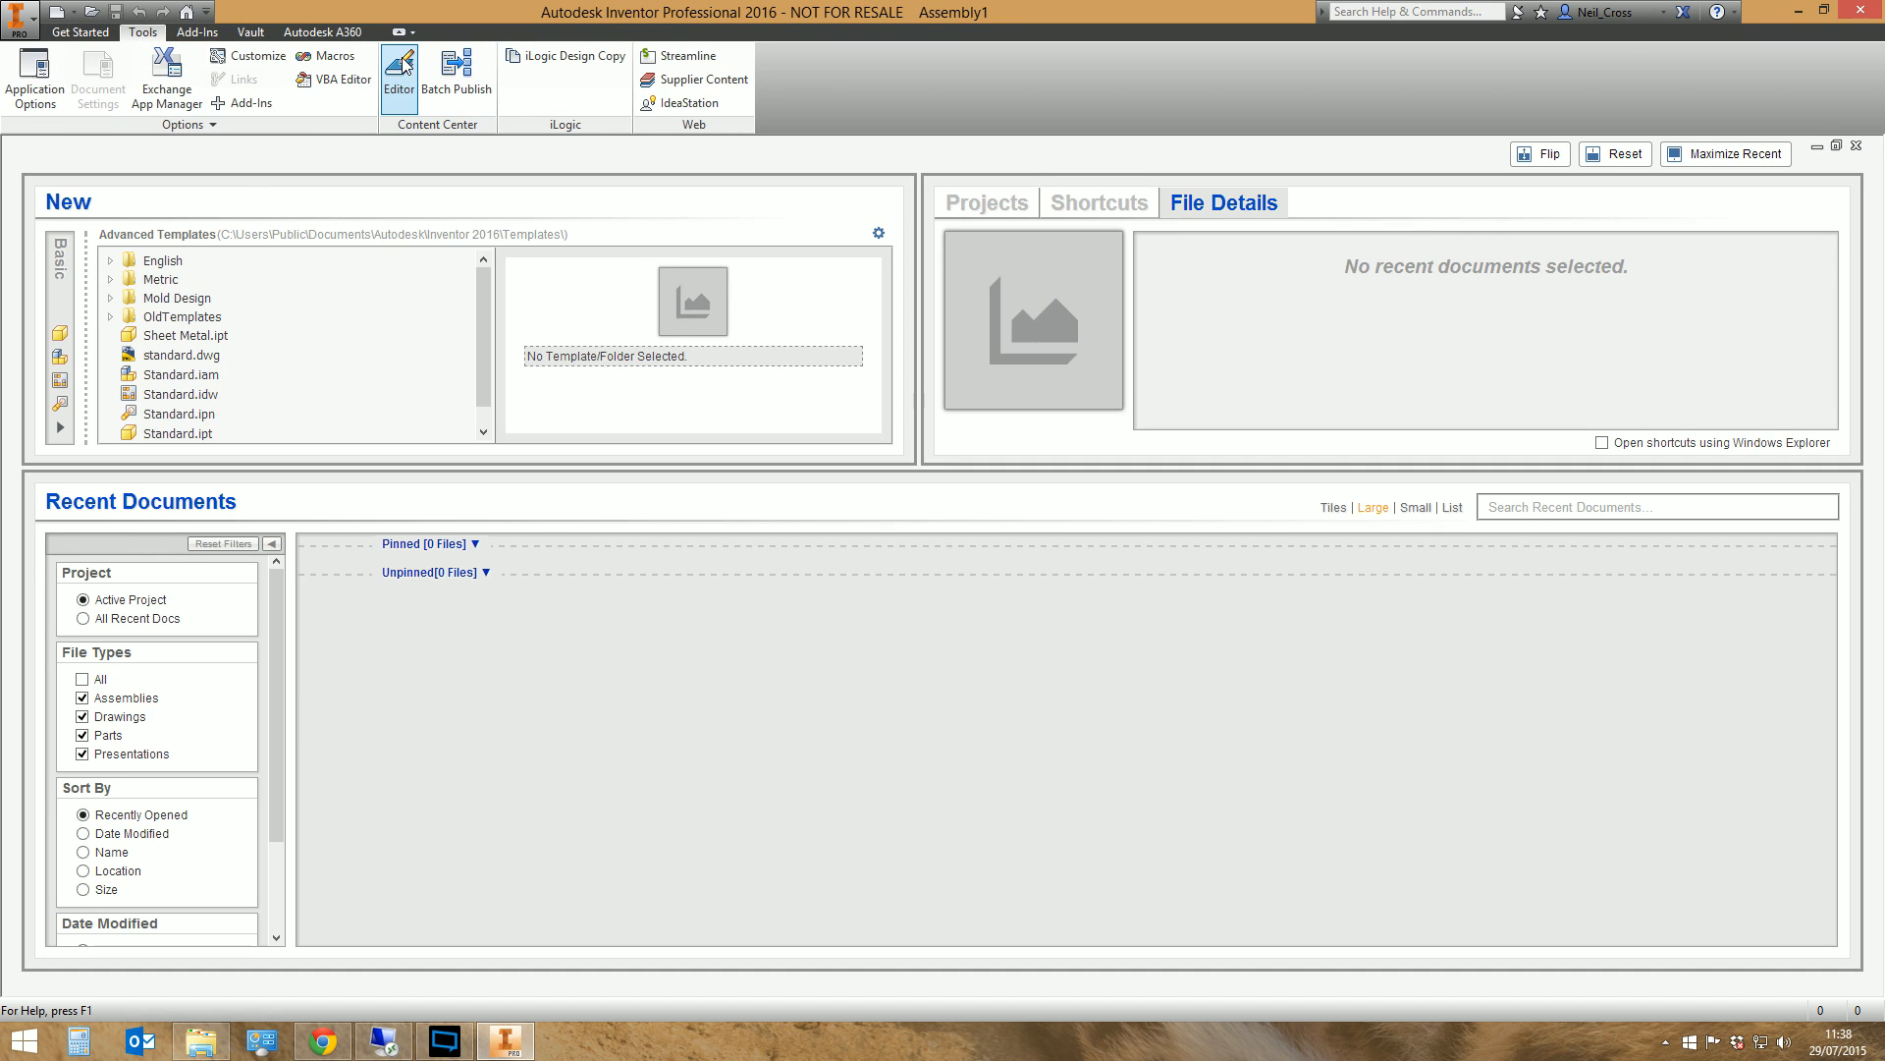
left_click(56, 13)
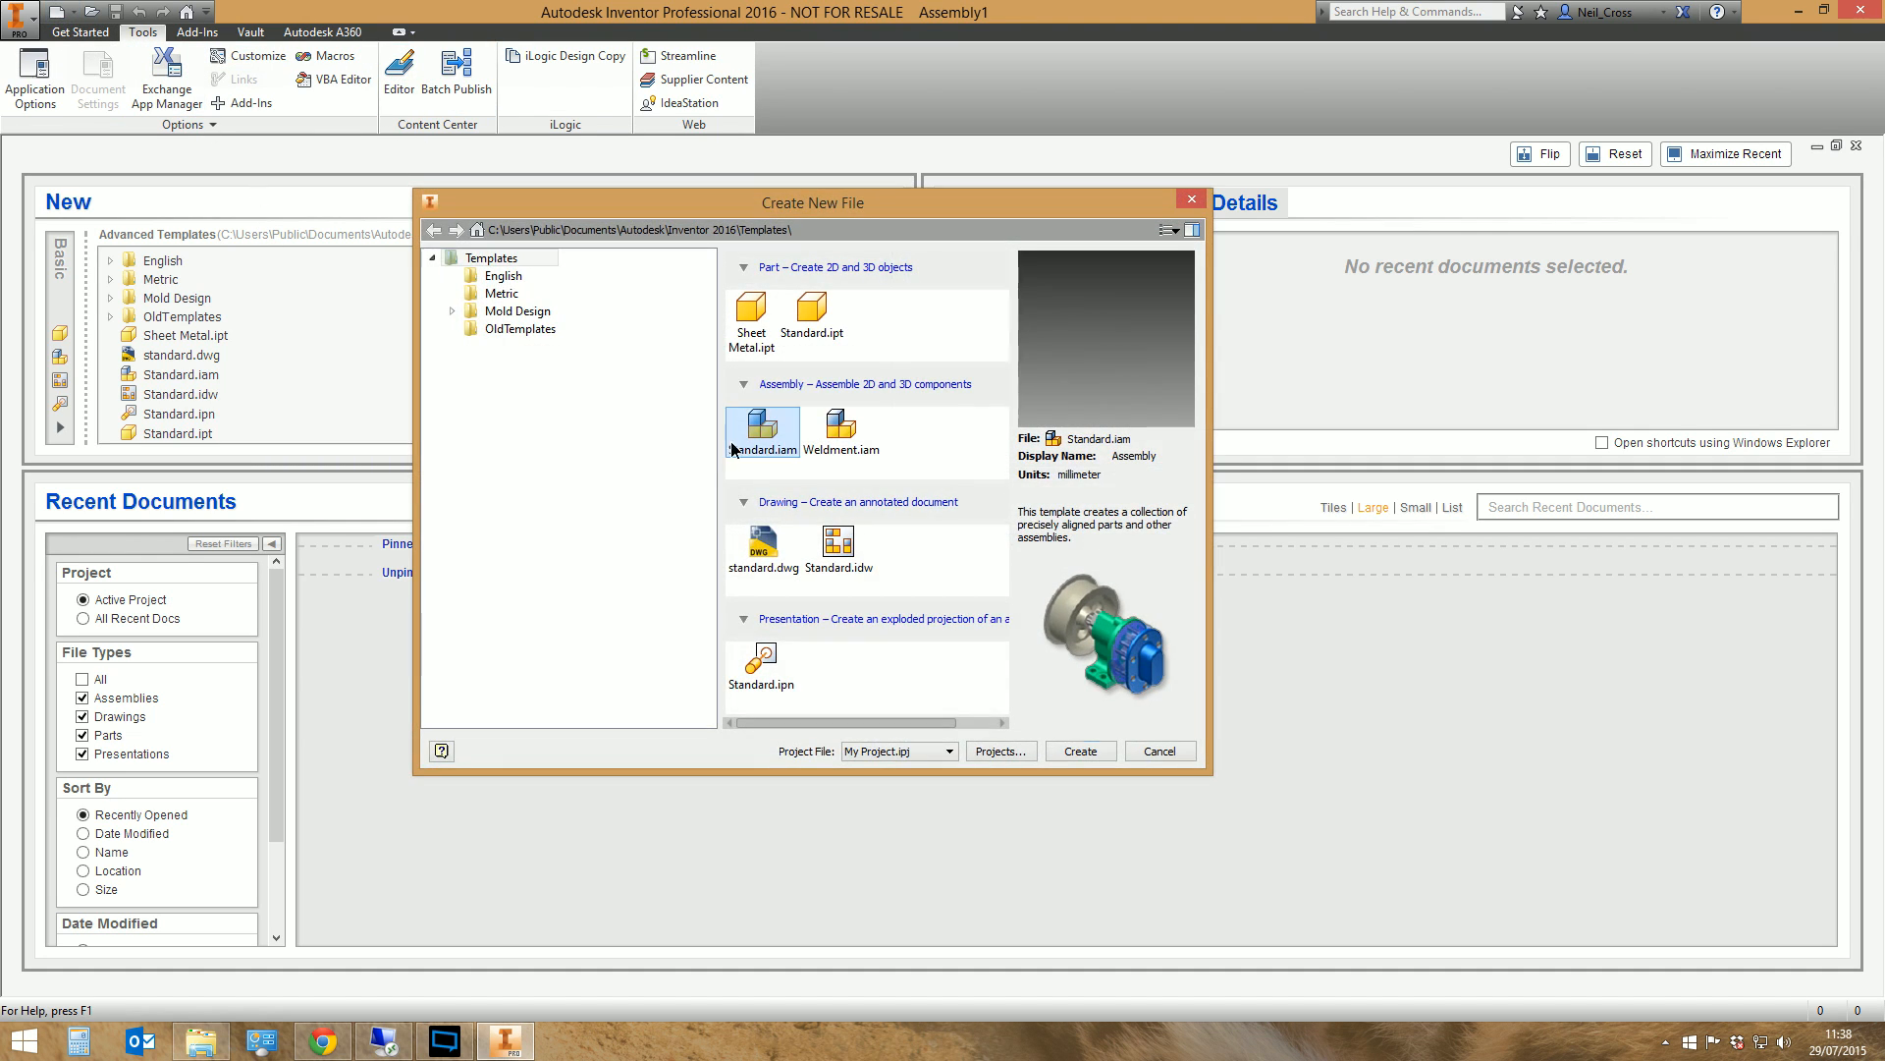
double_click(742, 440)
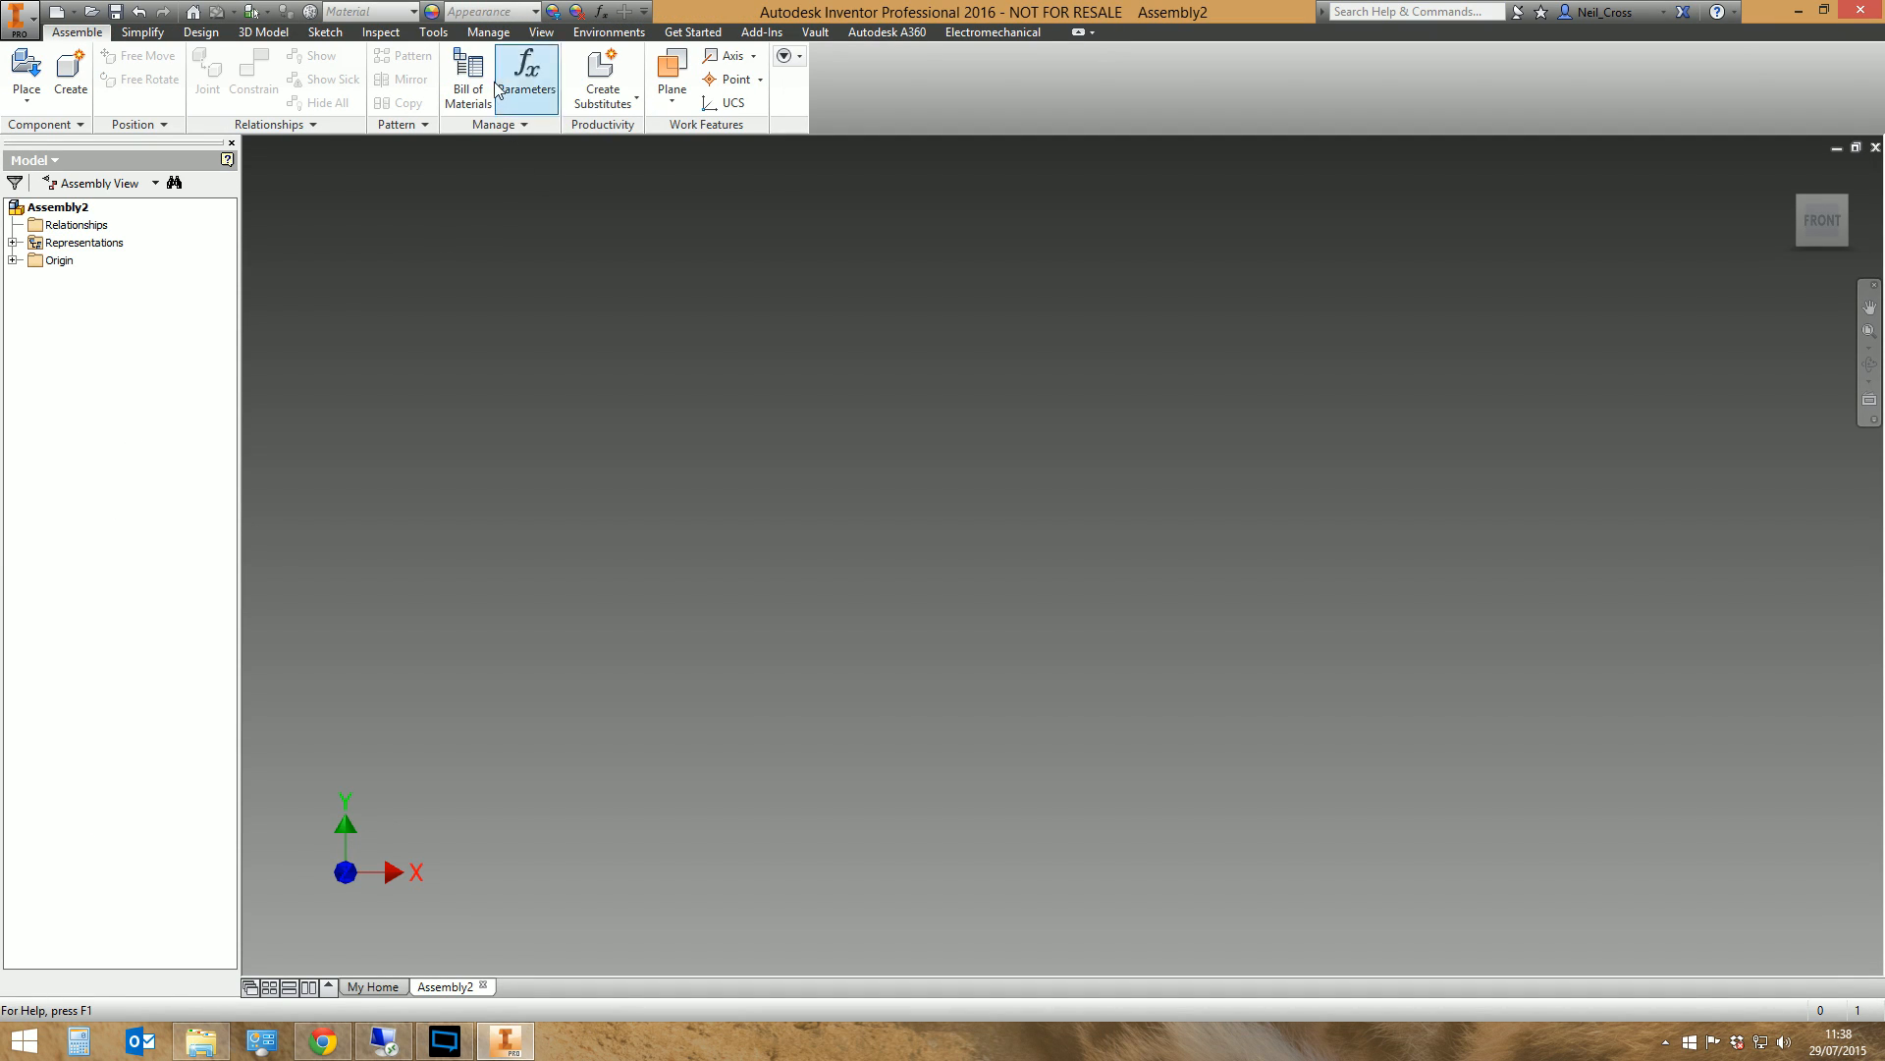
left_click(491, 37)
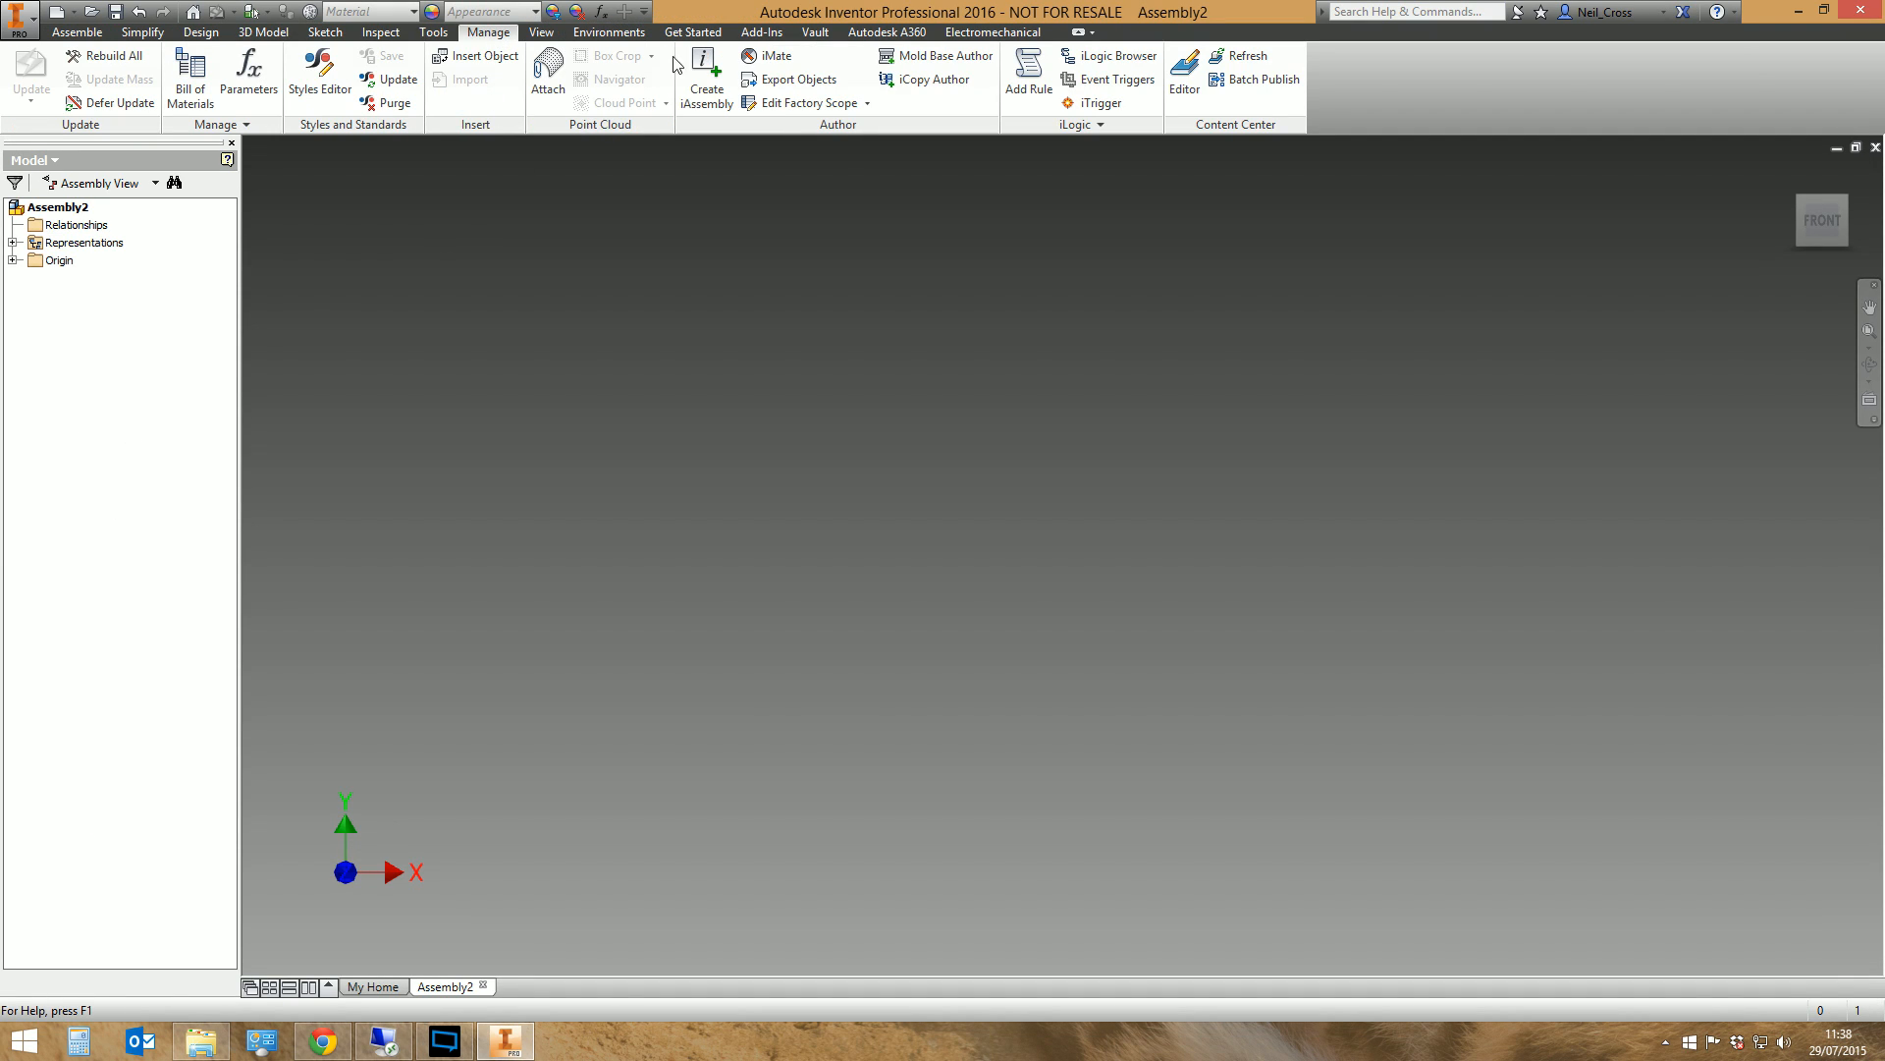
left_click(1181, 96)
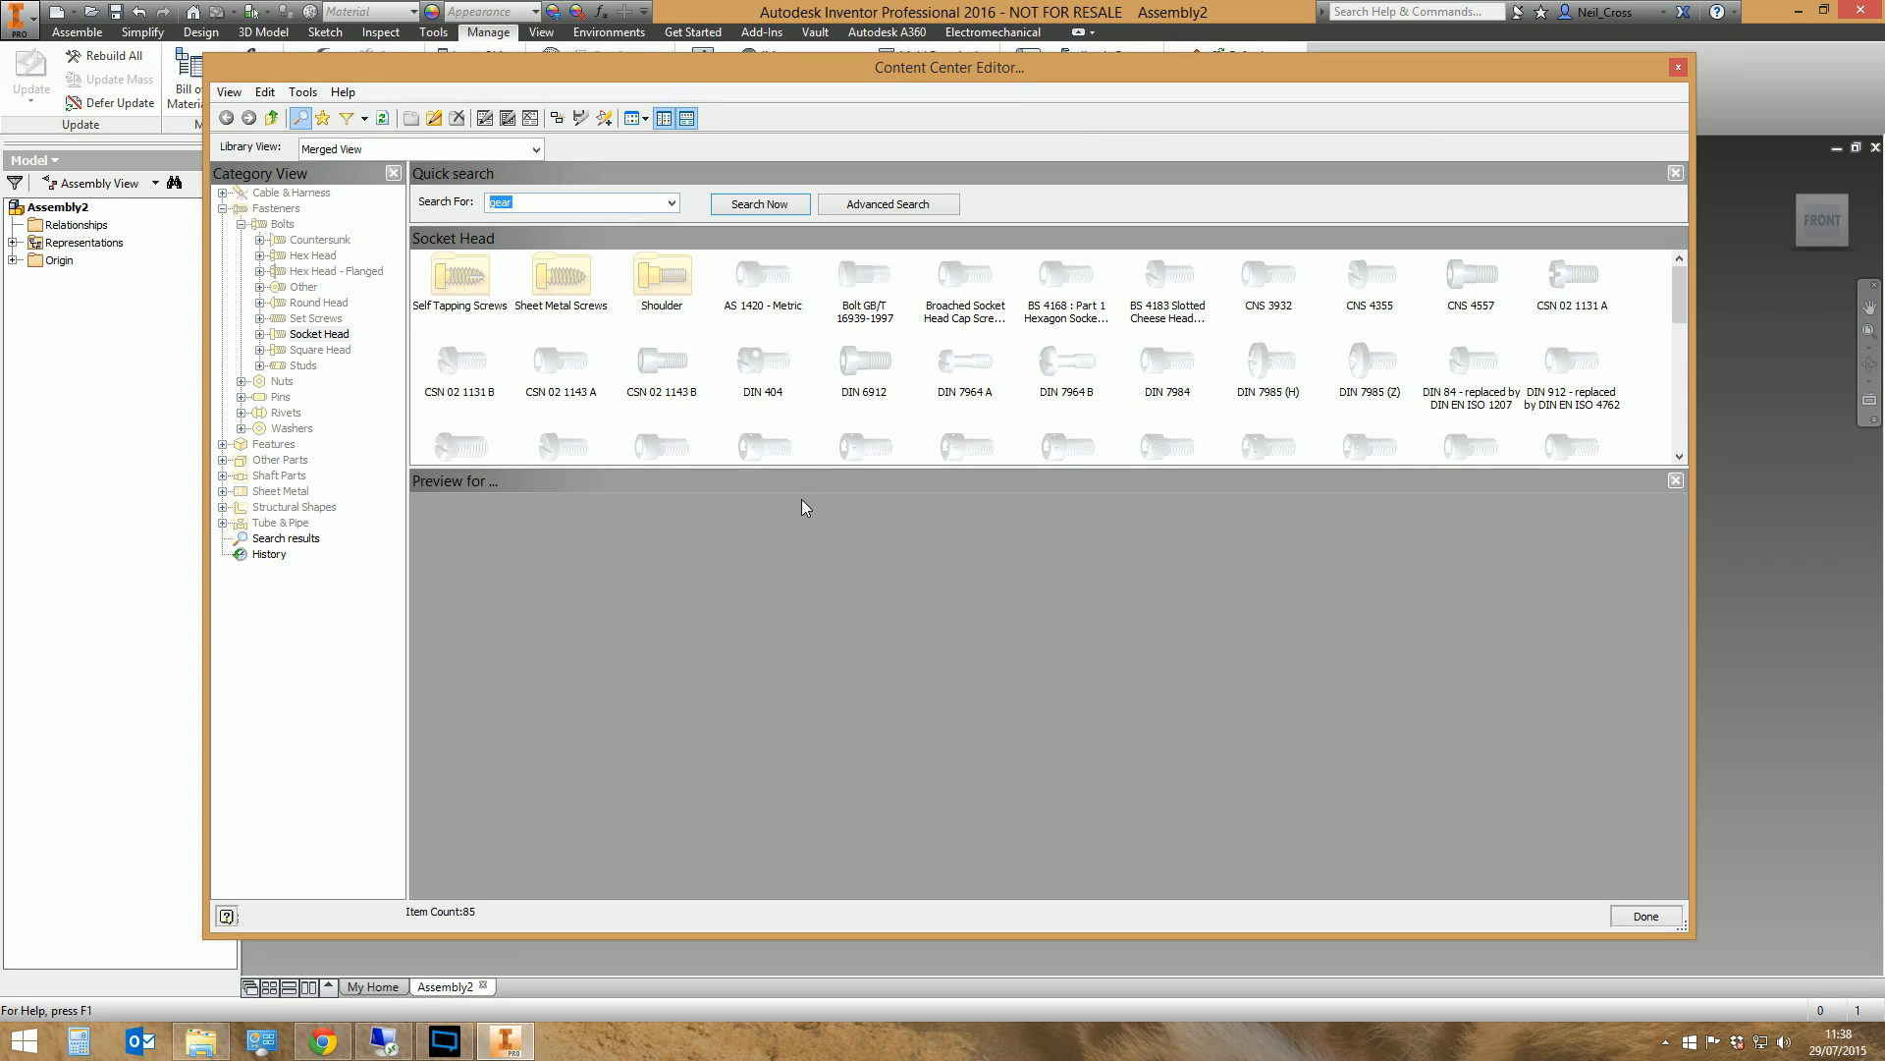
Enlarge and reposition the Content Center Editor, giving the family list more height above the preview area
left_click_drag(808, 471, 795, 558)
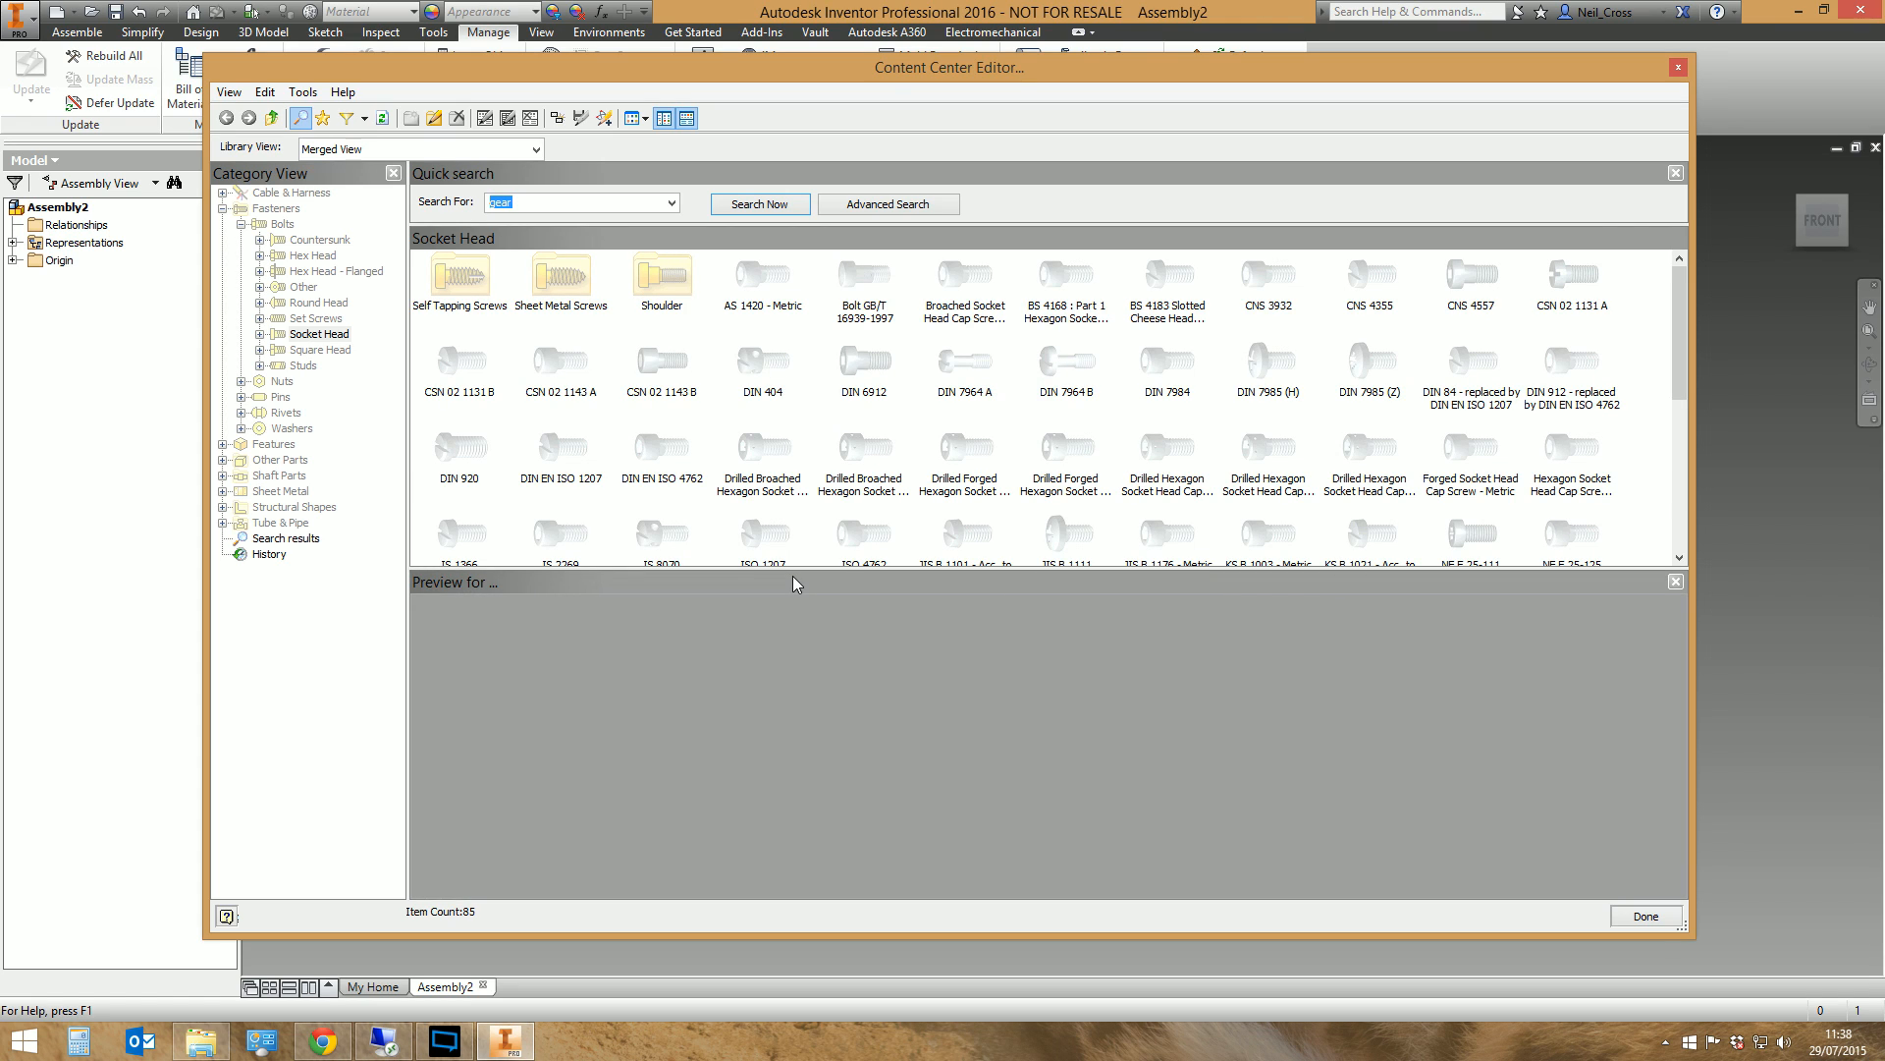
left_click_drag(804, 567, 802, 622)
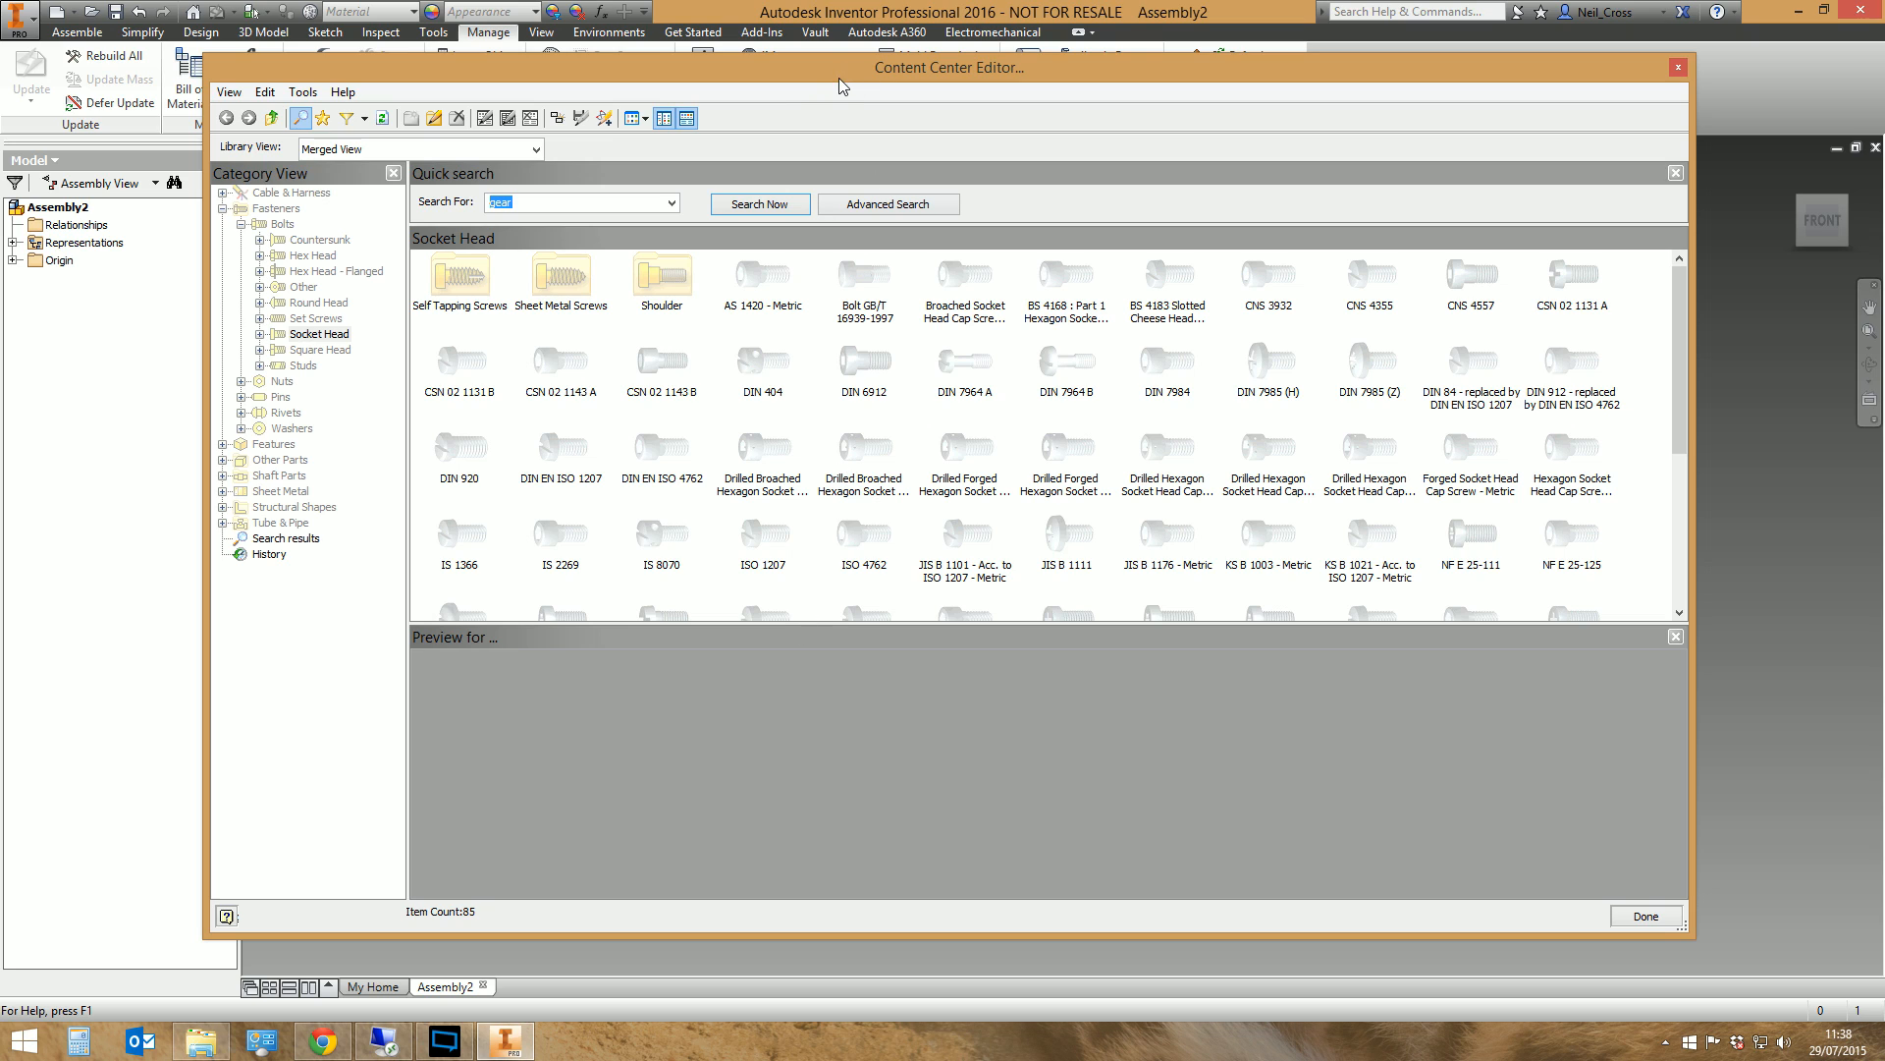
left_click_drag(838, 76, 894, 62)
left_click_drag(262, 43, 144, 15)
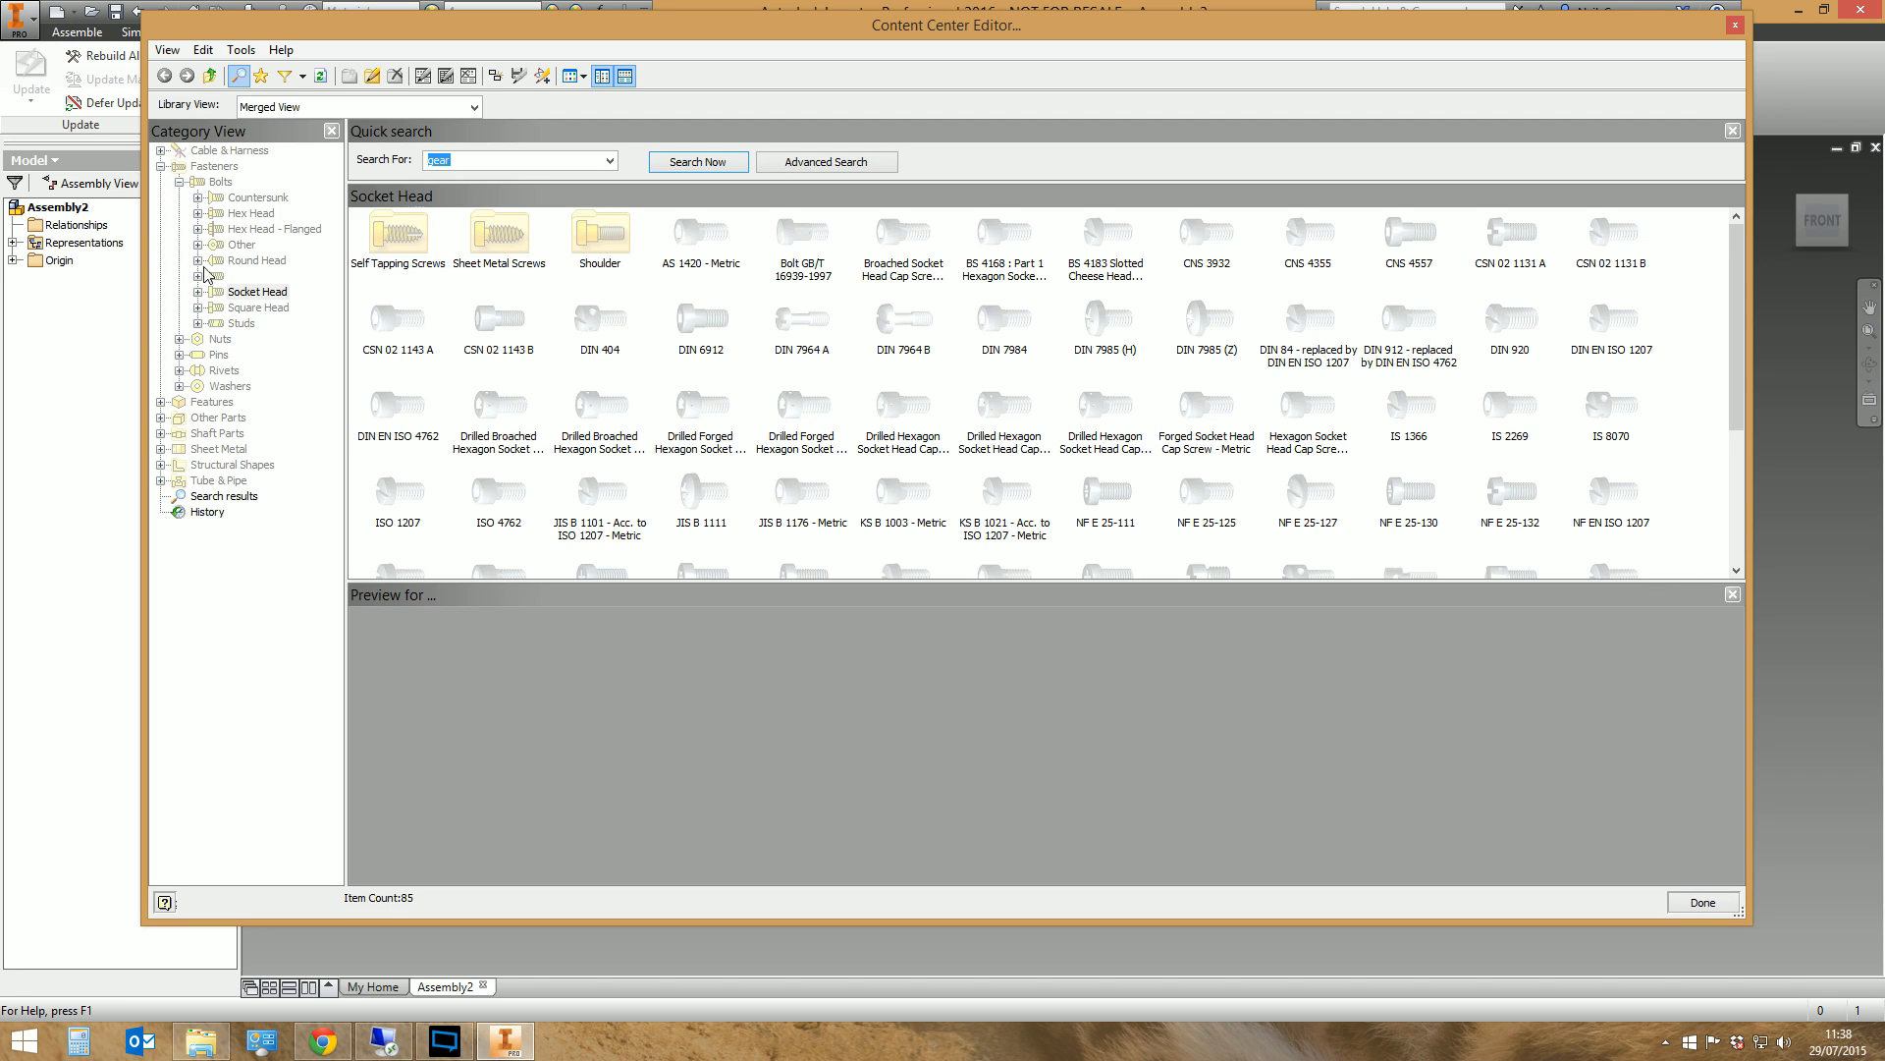
Browse the fastener categories for hex head bolts, set screws and plain washers in the merged library view
left_click(238, 200)
left_click(239, 214)
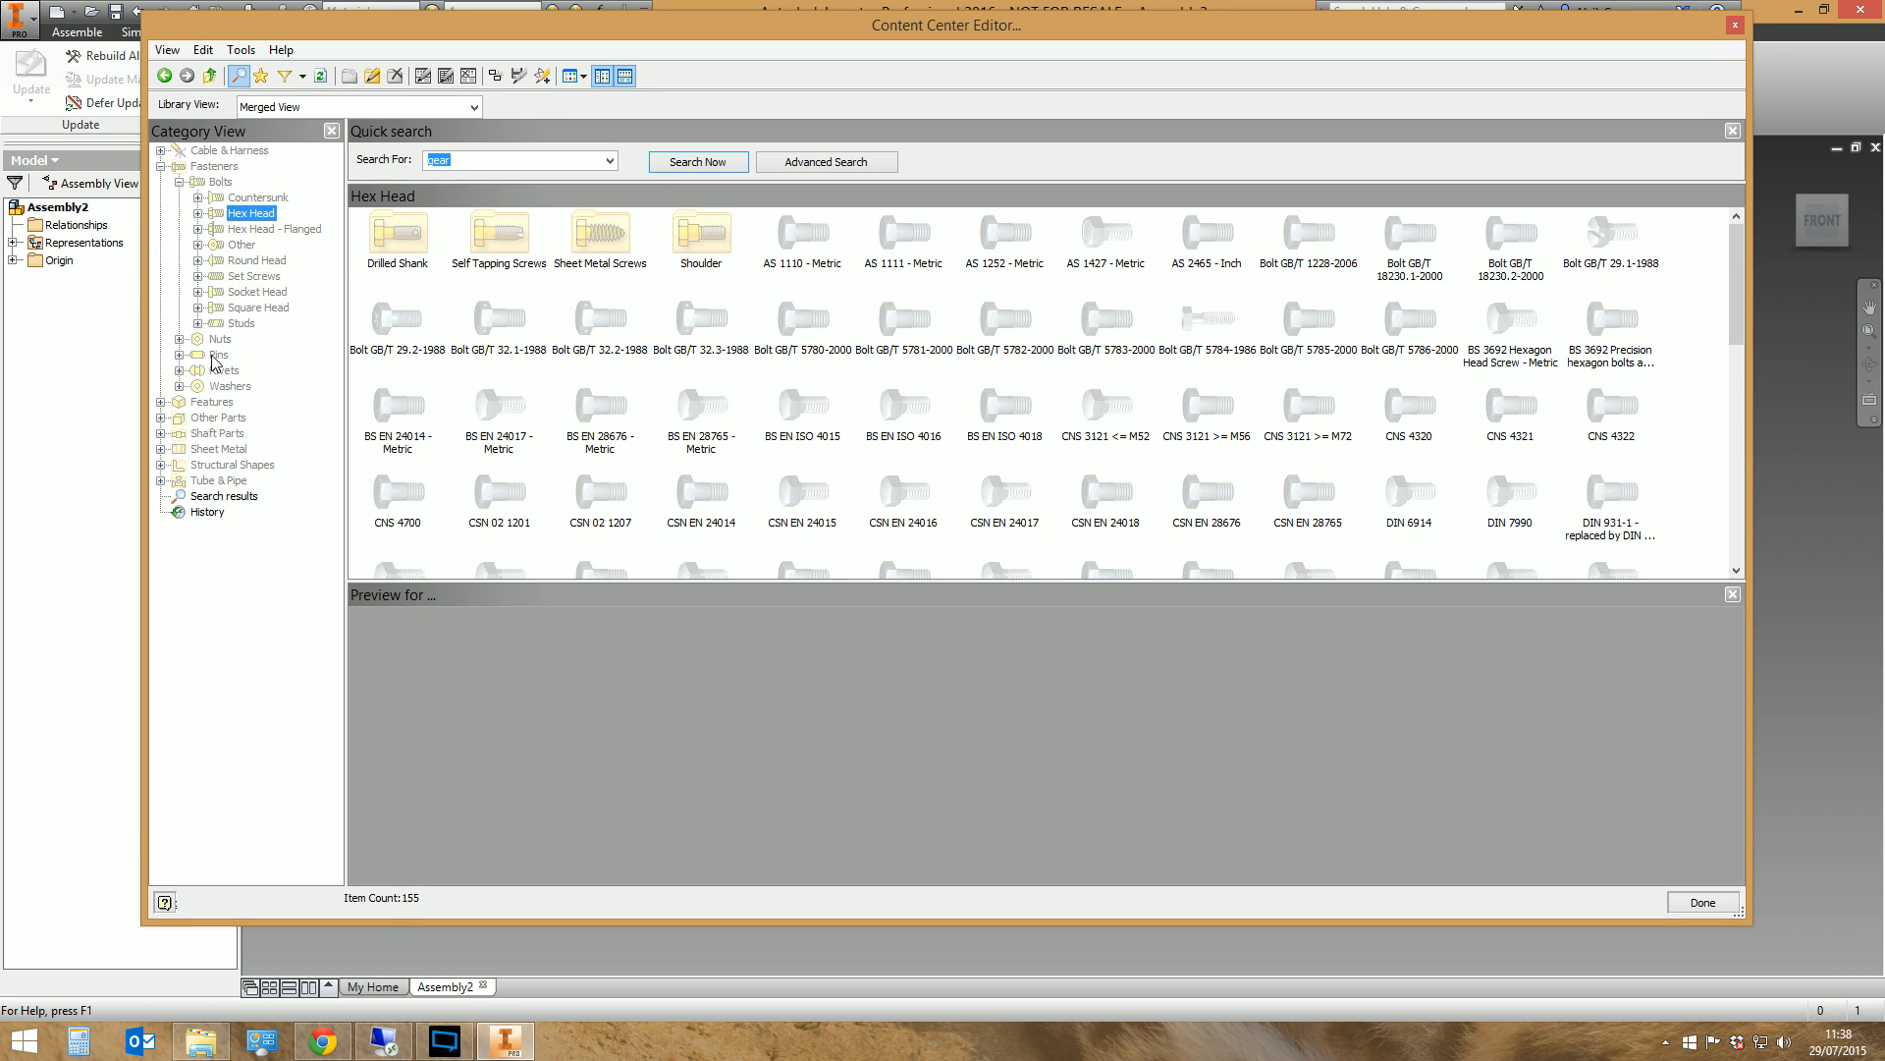
left_click(262, 277)
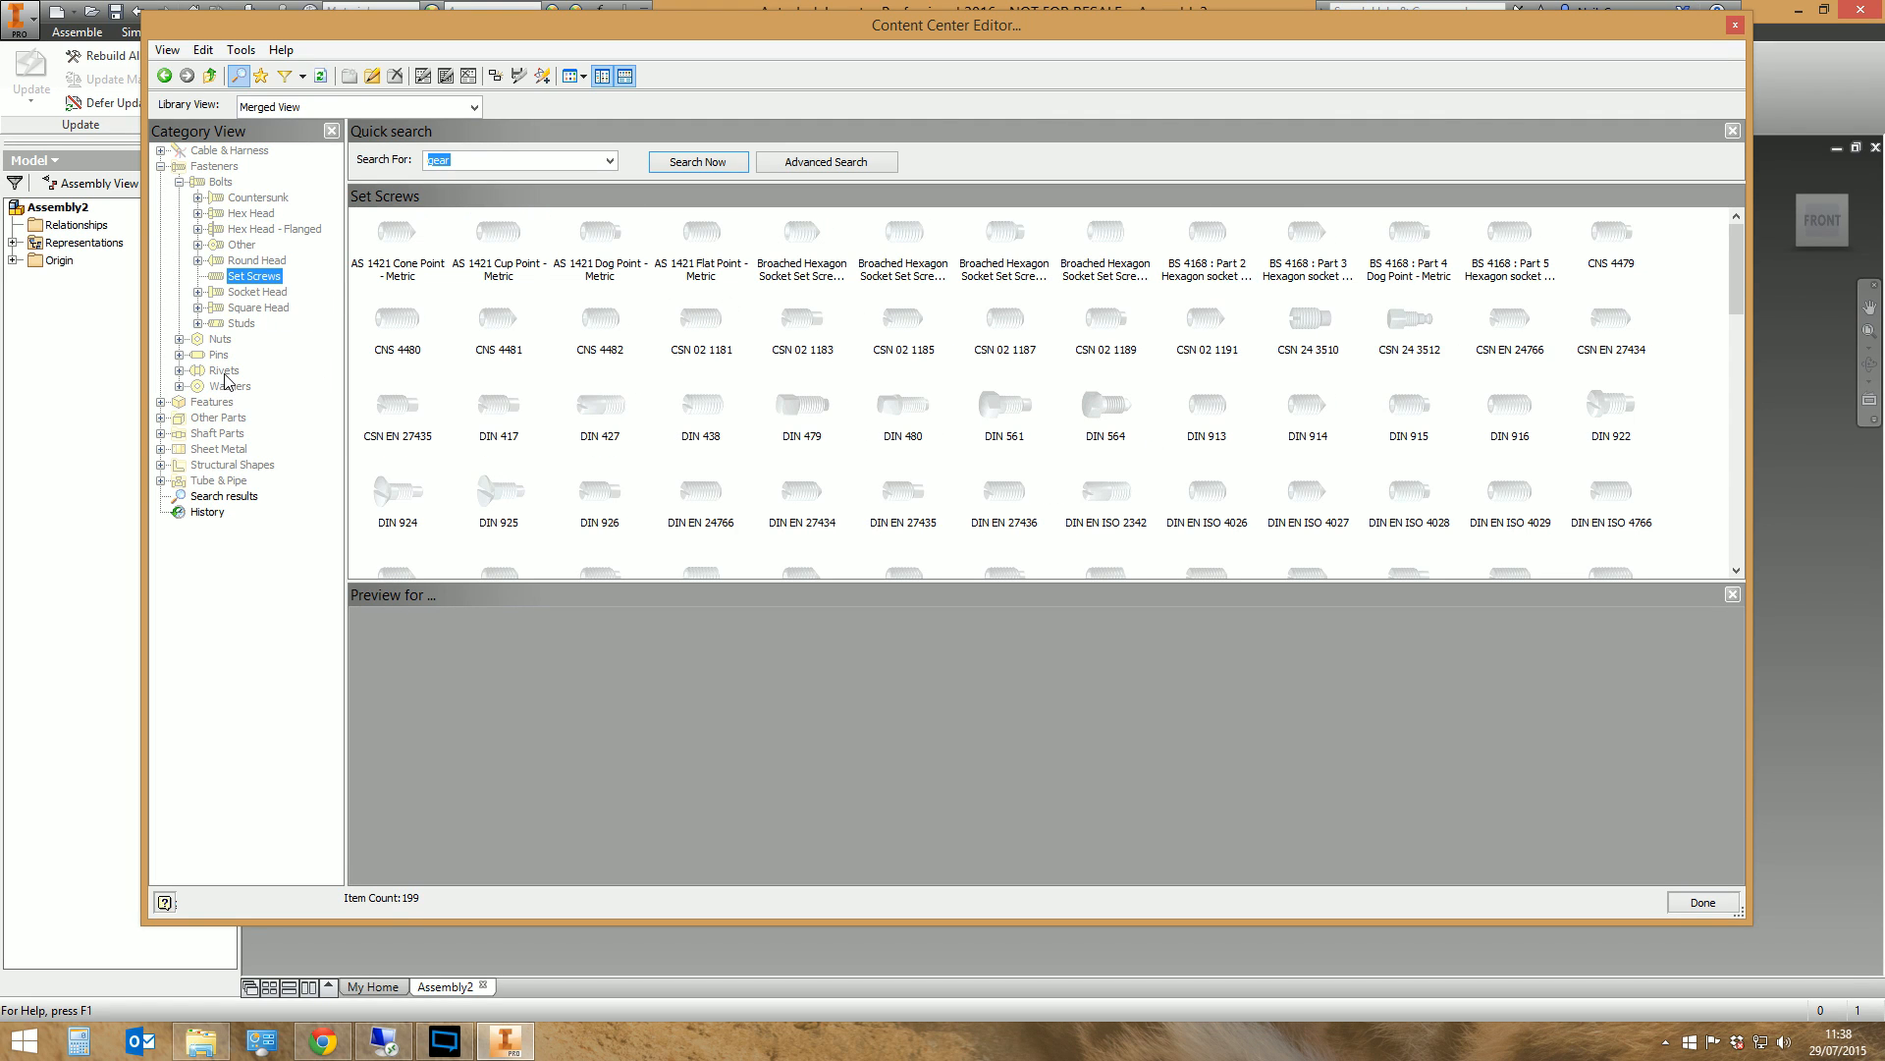
left_click(234, 386)
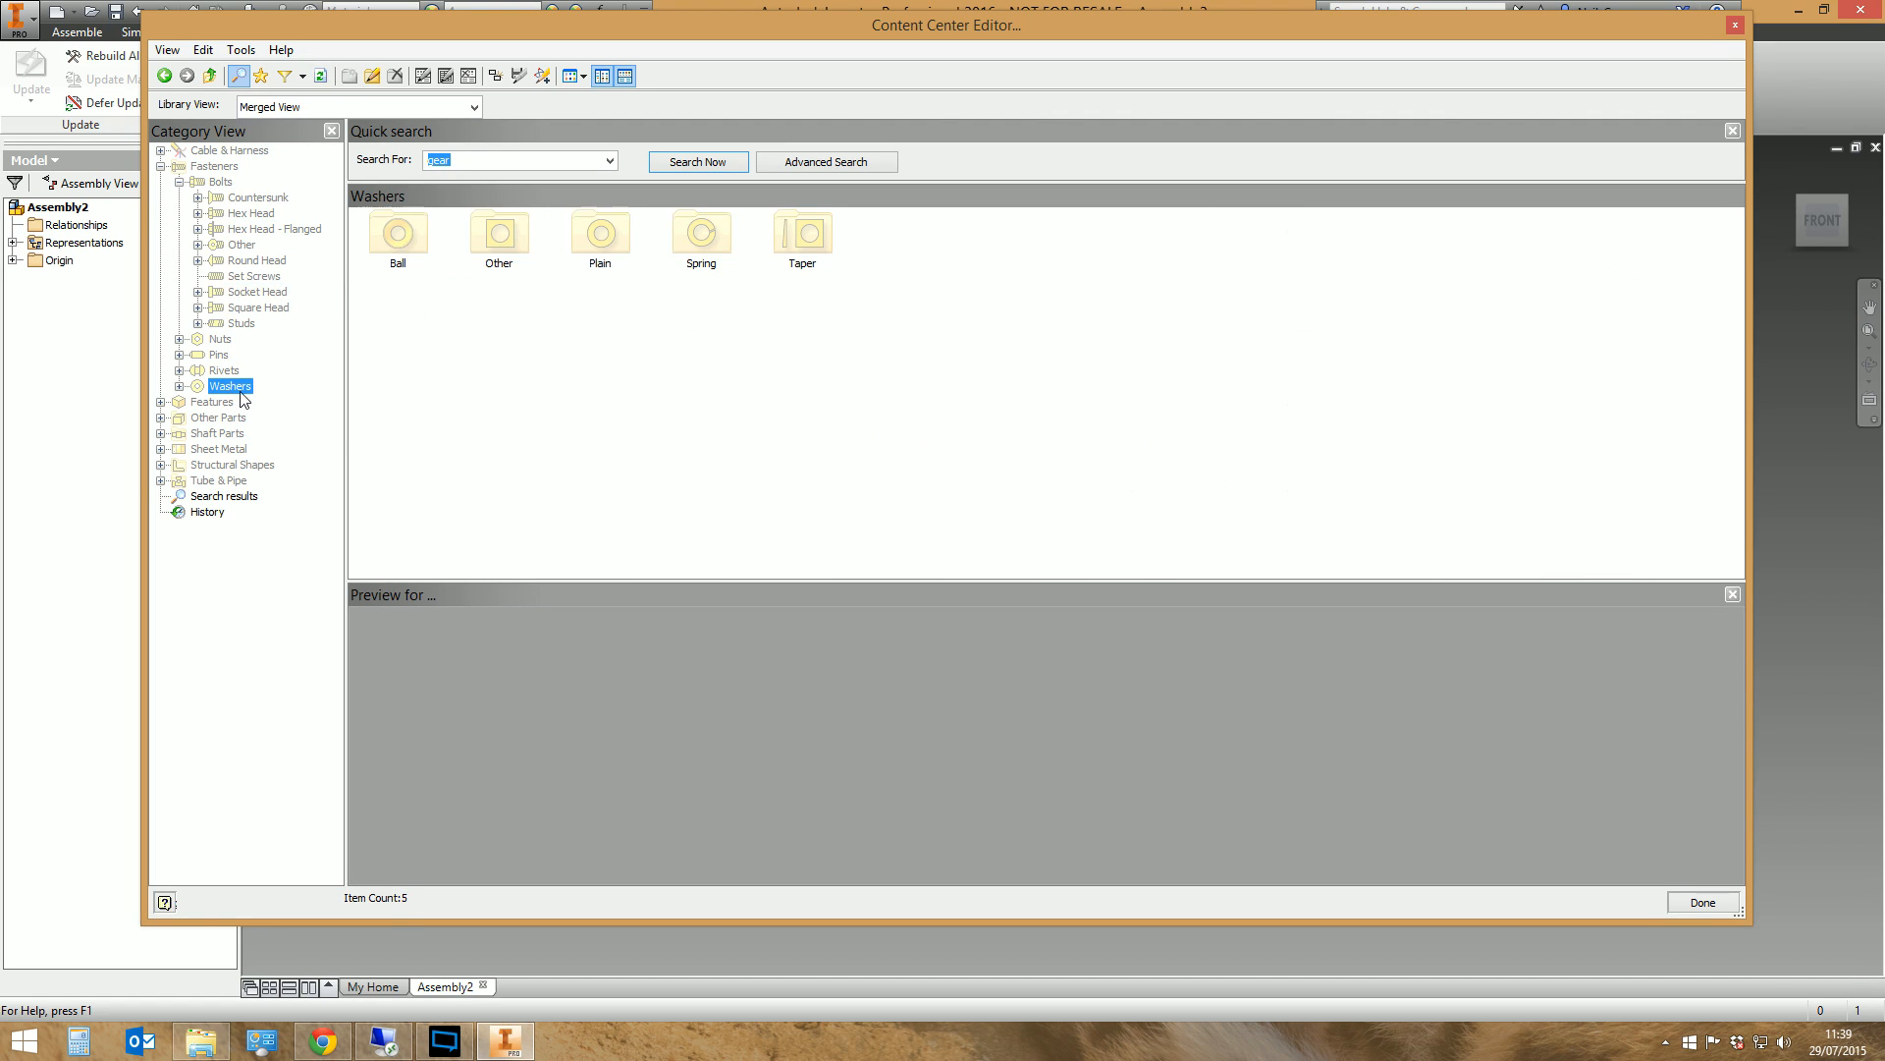
double_click(598, 257)
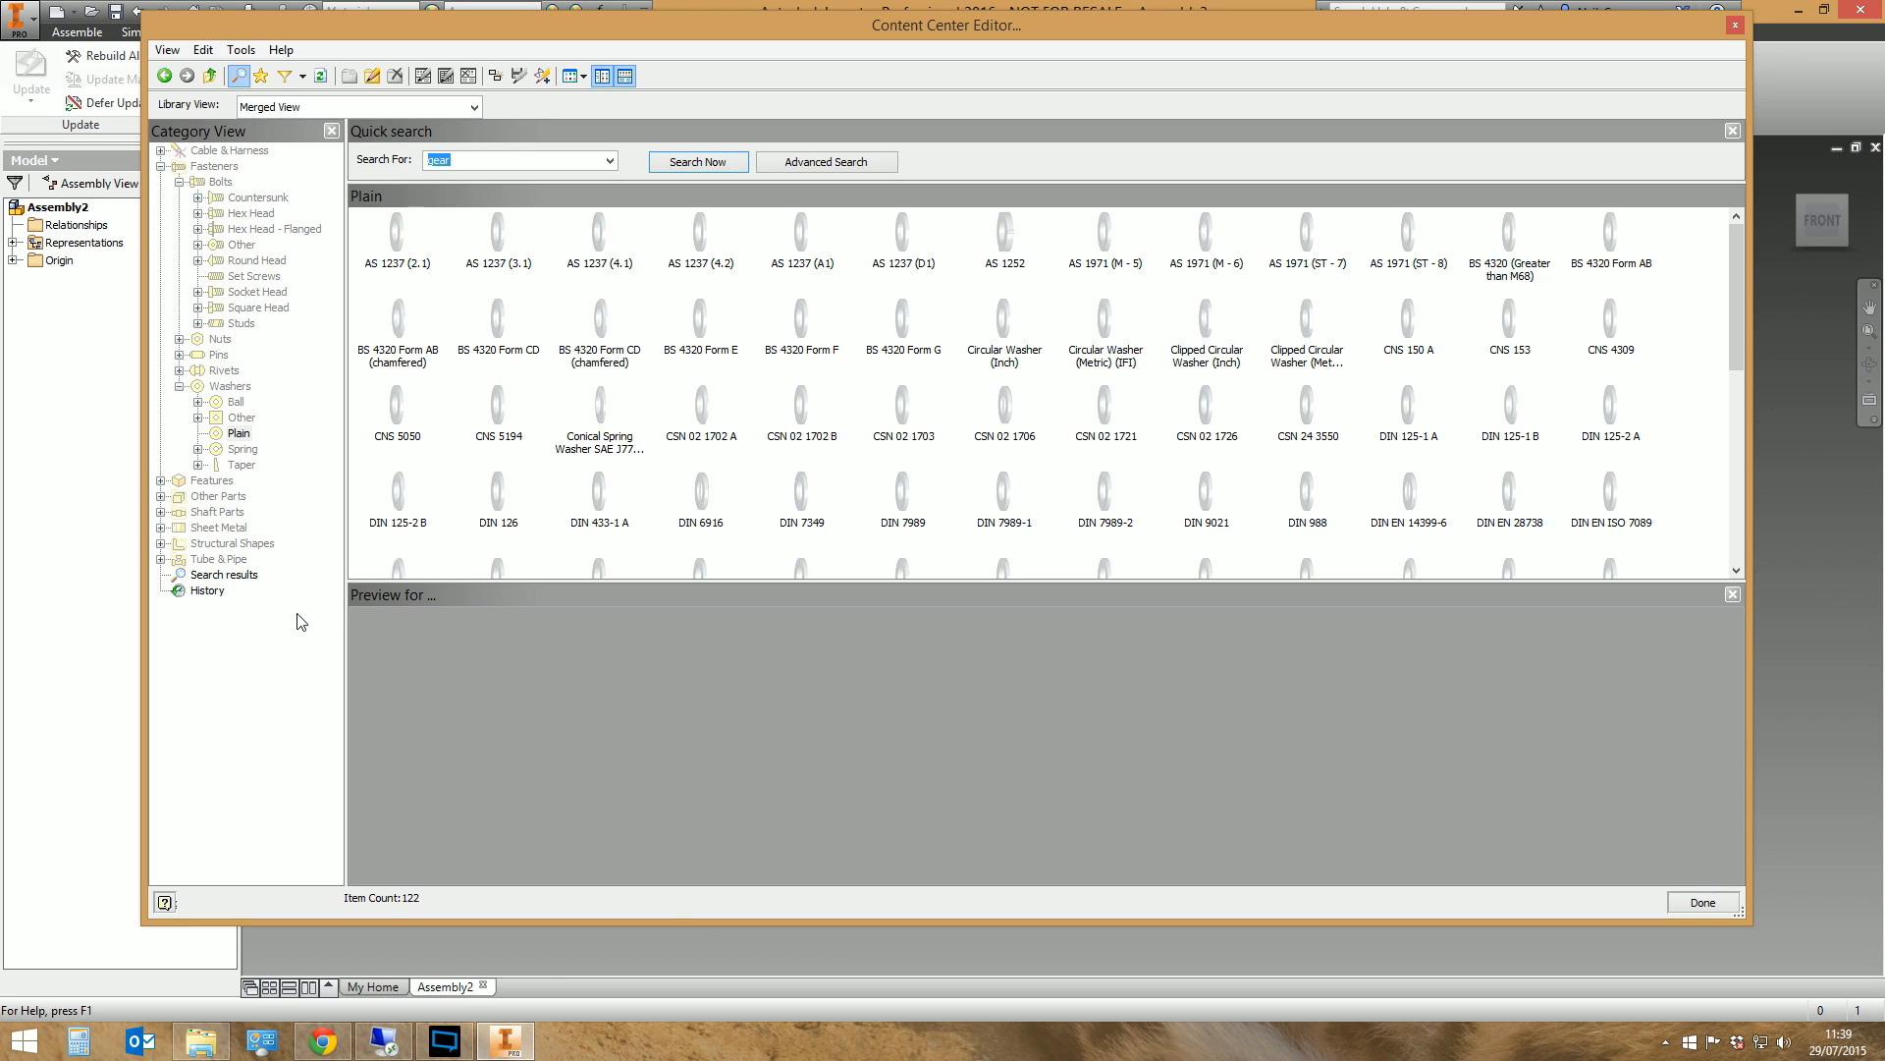
Examine the supplied AI2016 library files in File Explorer, from ANSI to Sheet Metal, and return to the Content Center Editor
left_click(206, 1041)
left_click(778, 333)
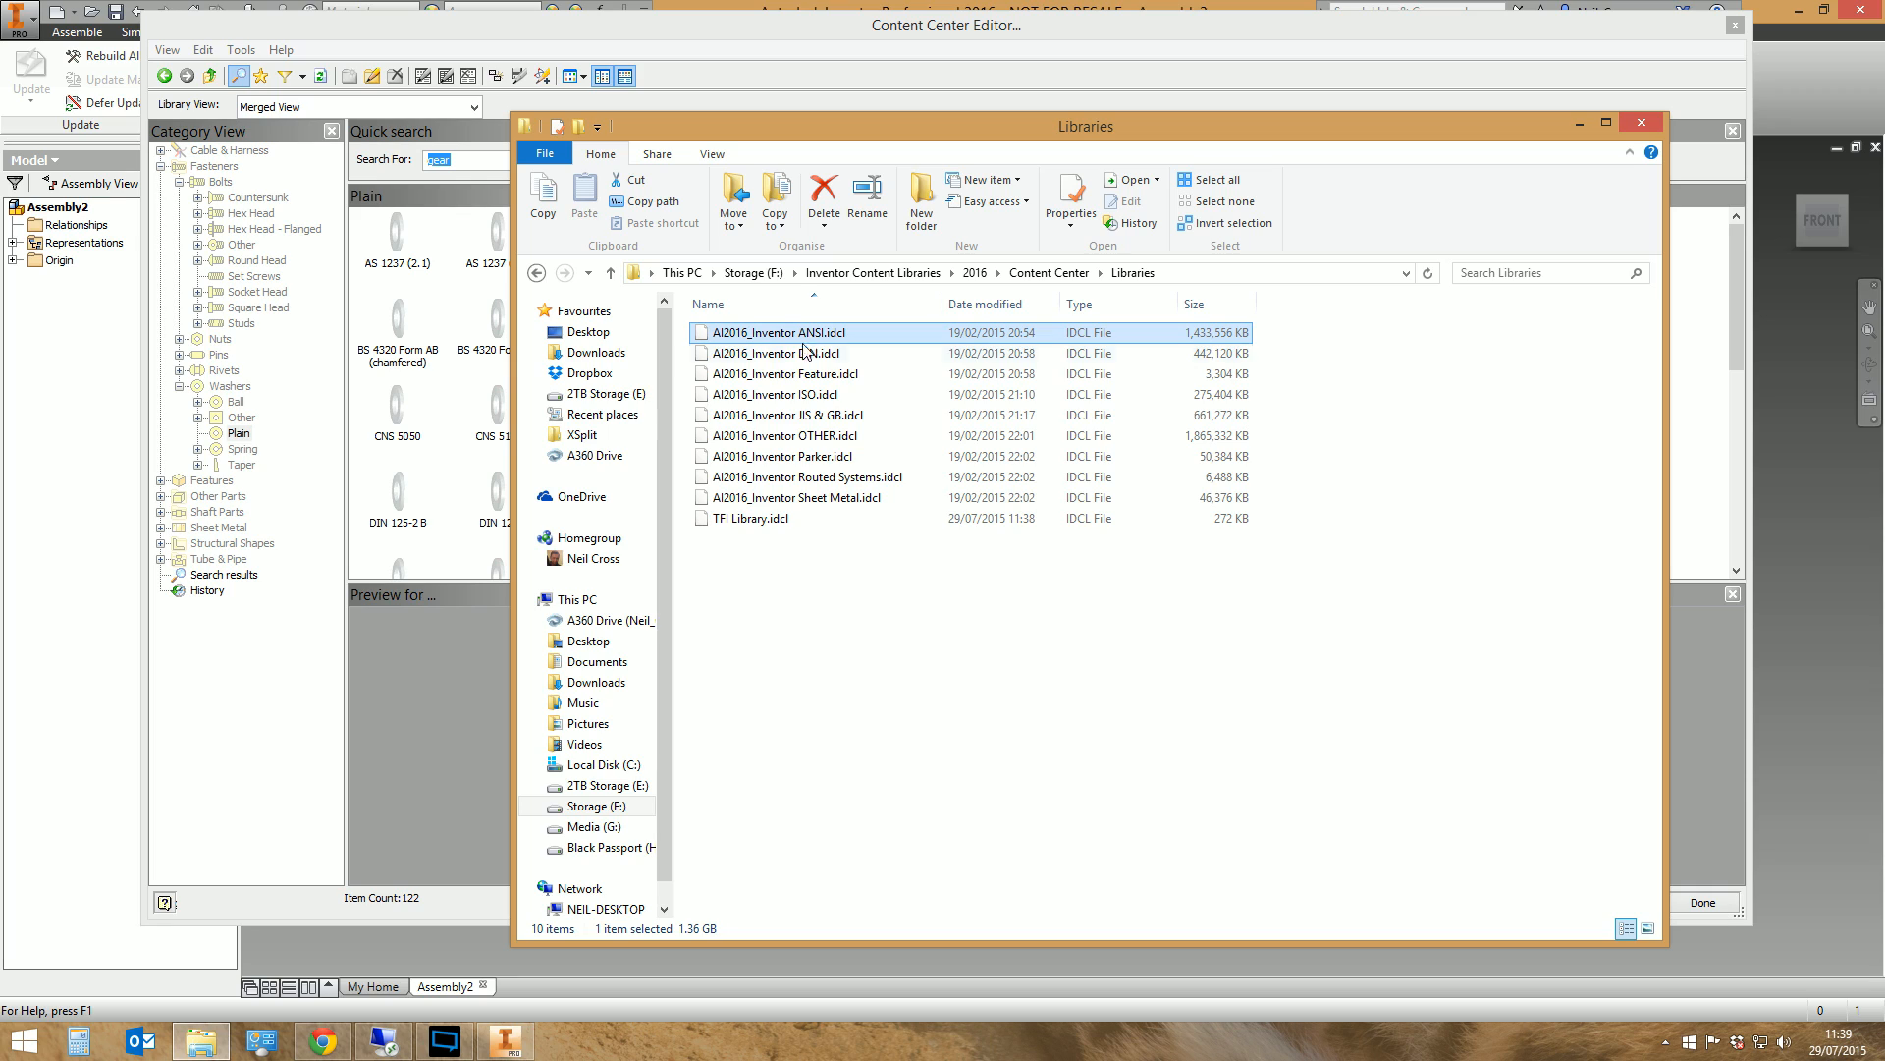
left_click(815, 497, "shift")
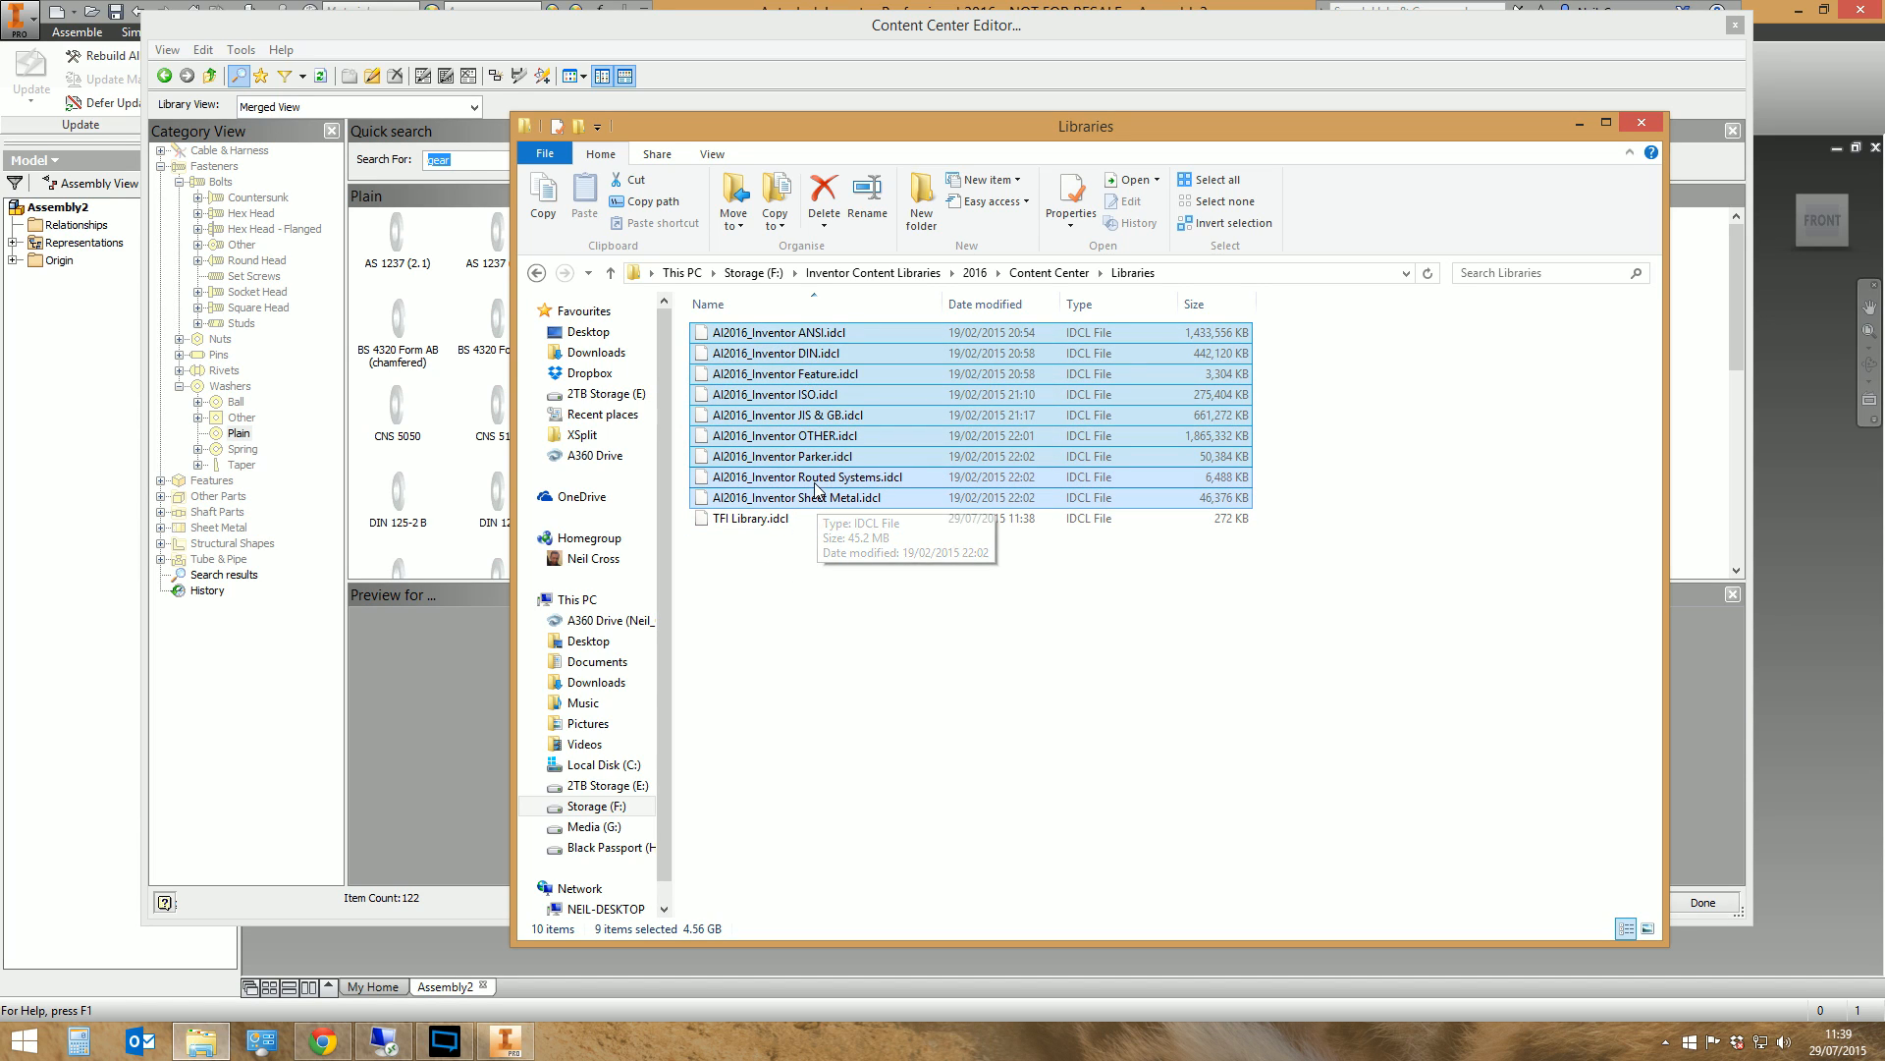
left_click(800, 353)
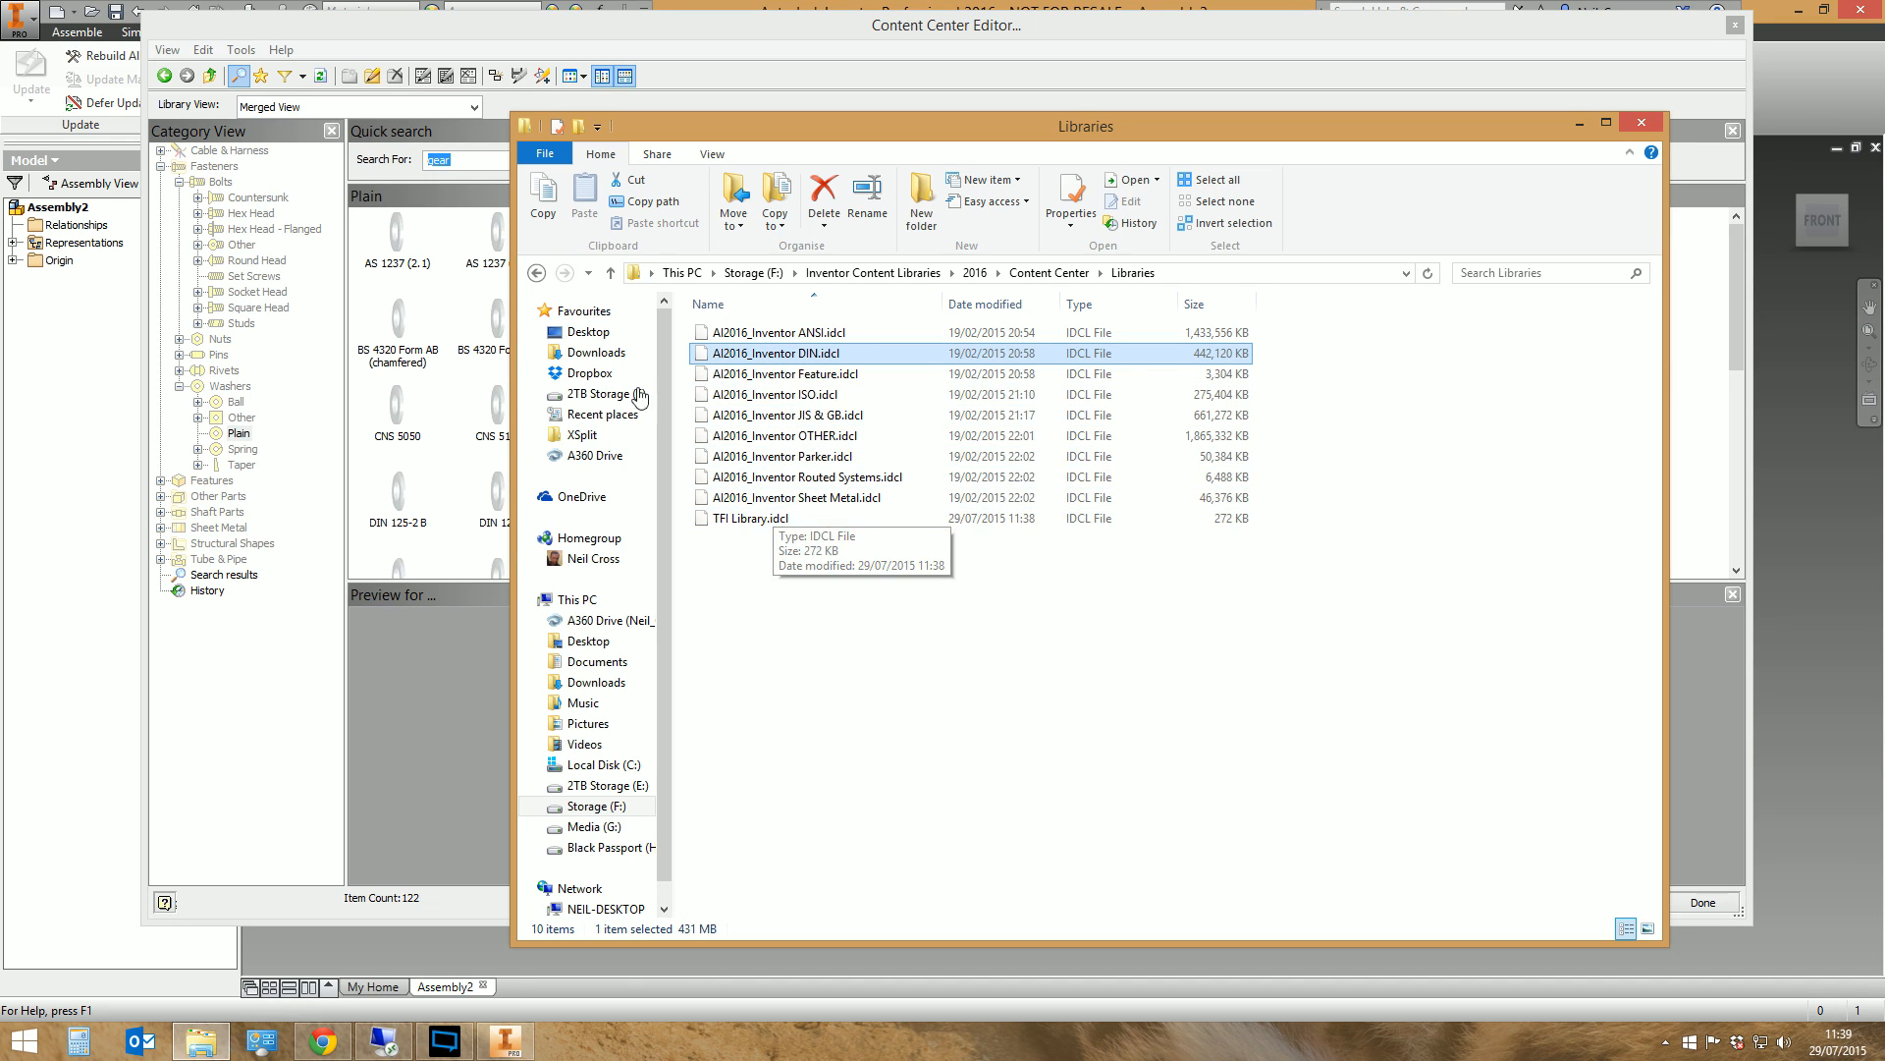
left_click(471, 30)
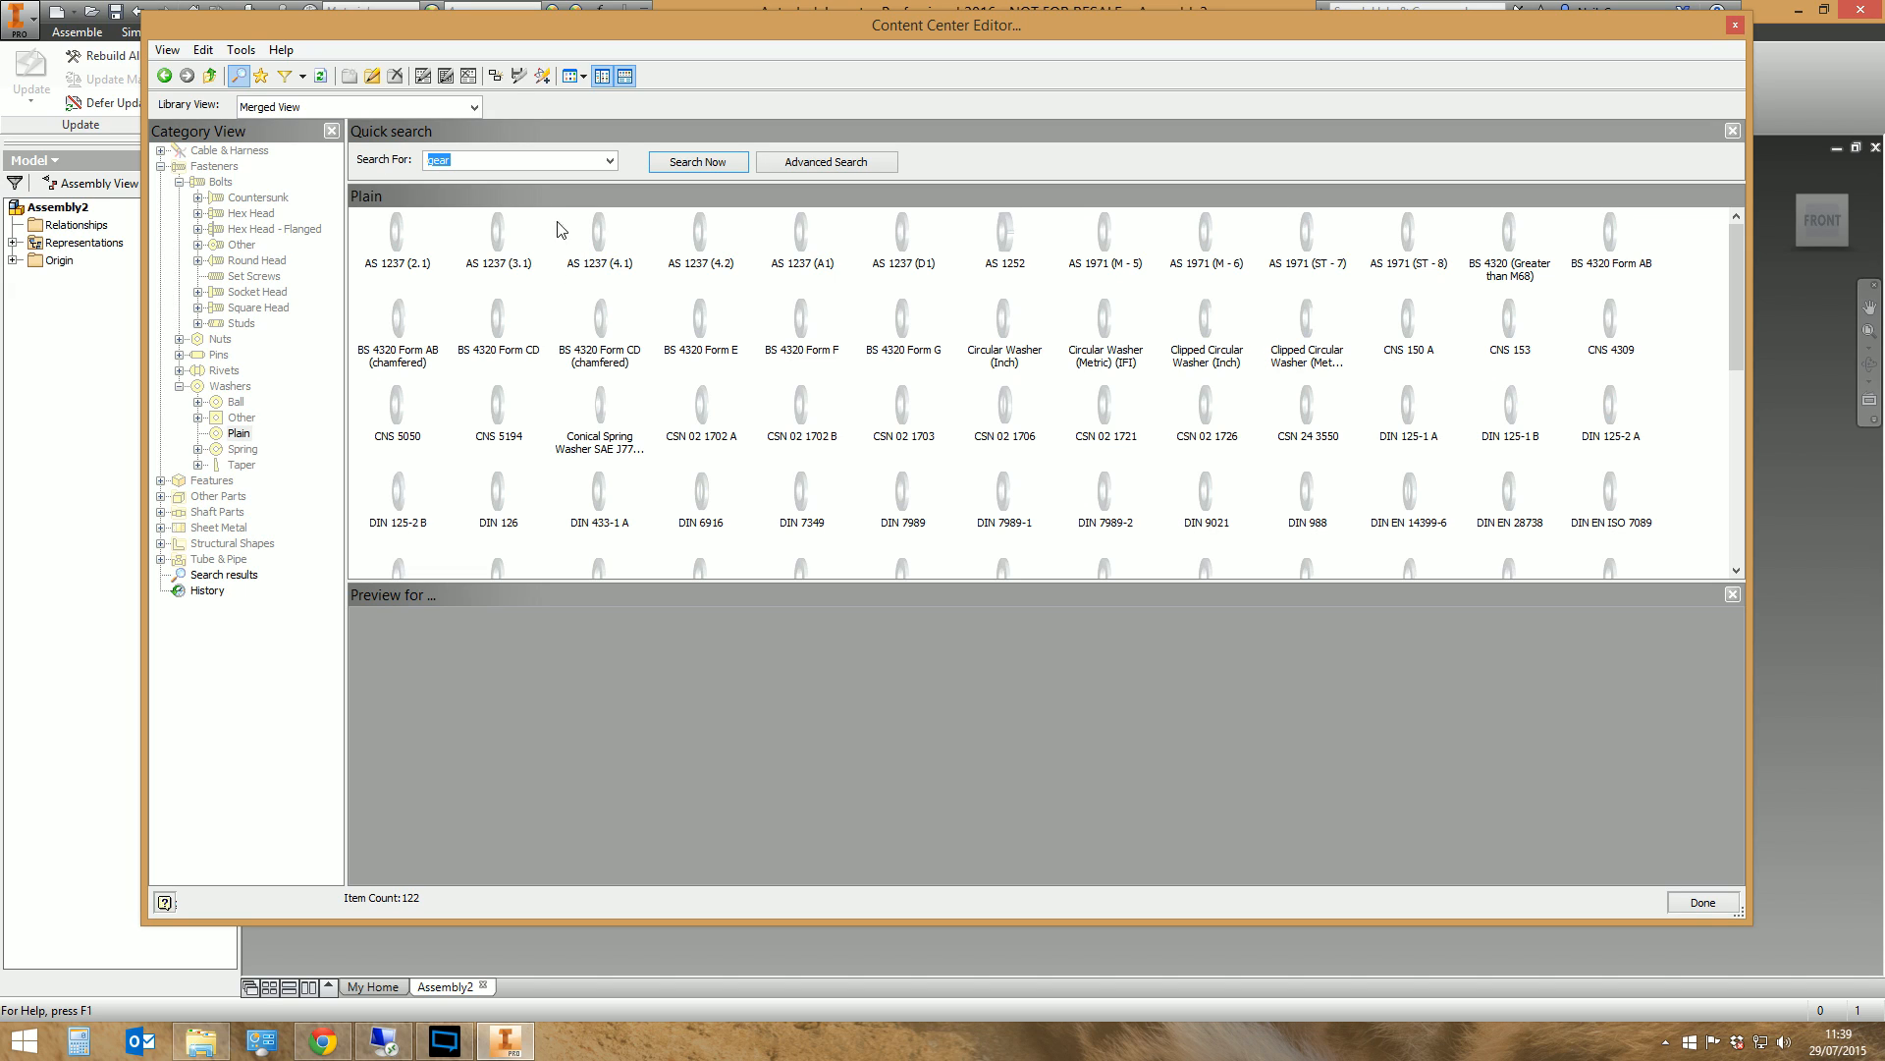
Limit the library view to Inventor ISO and display its hex head bolt families
left_click(474, 107)
scroll(324, 165, "down", 3)
left_click(314, 146)
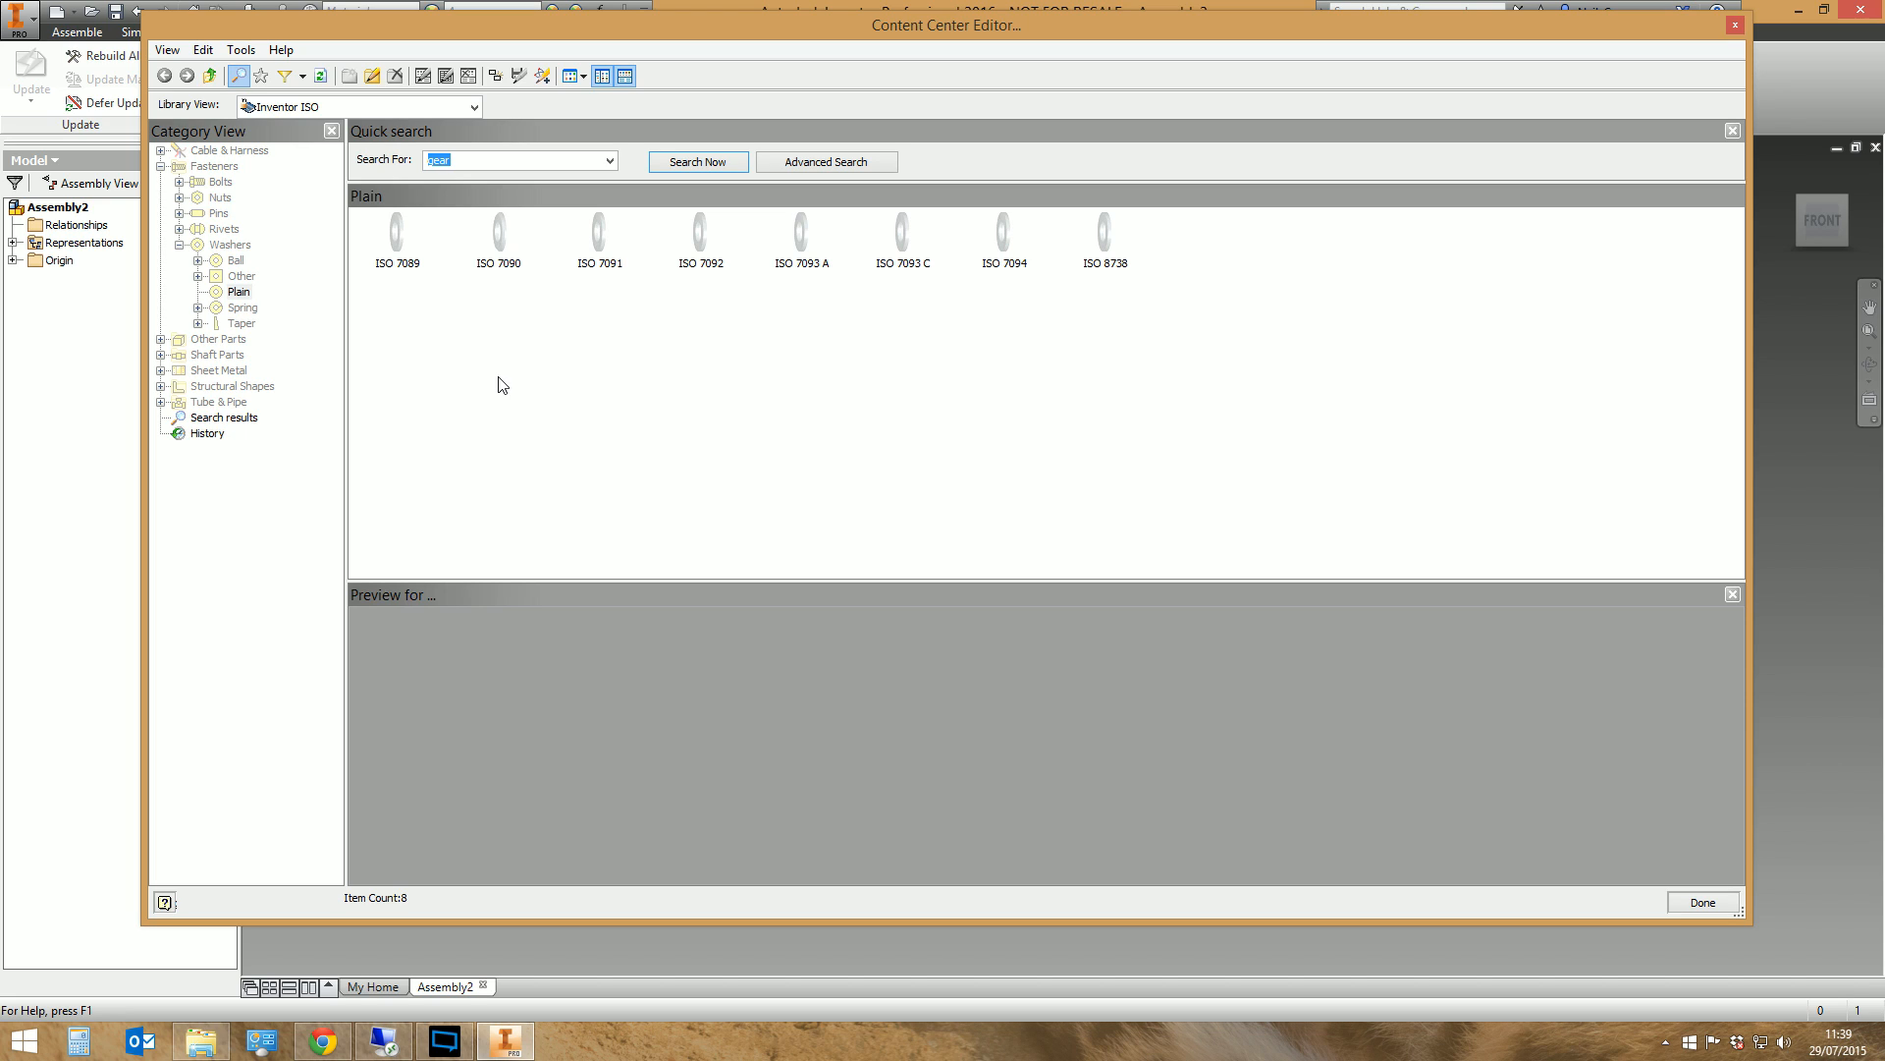
left_click(179, 182)
left_click(251, 213)
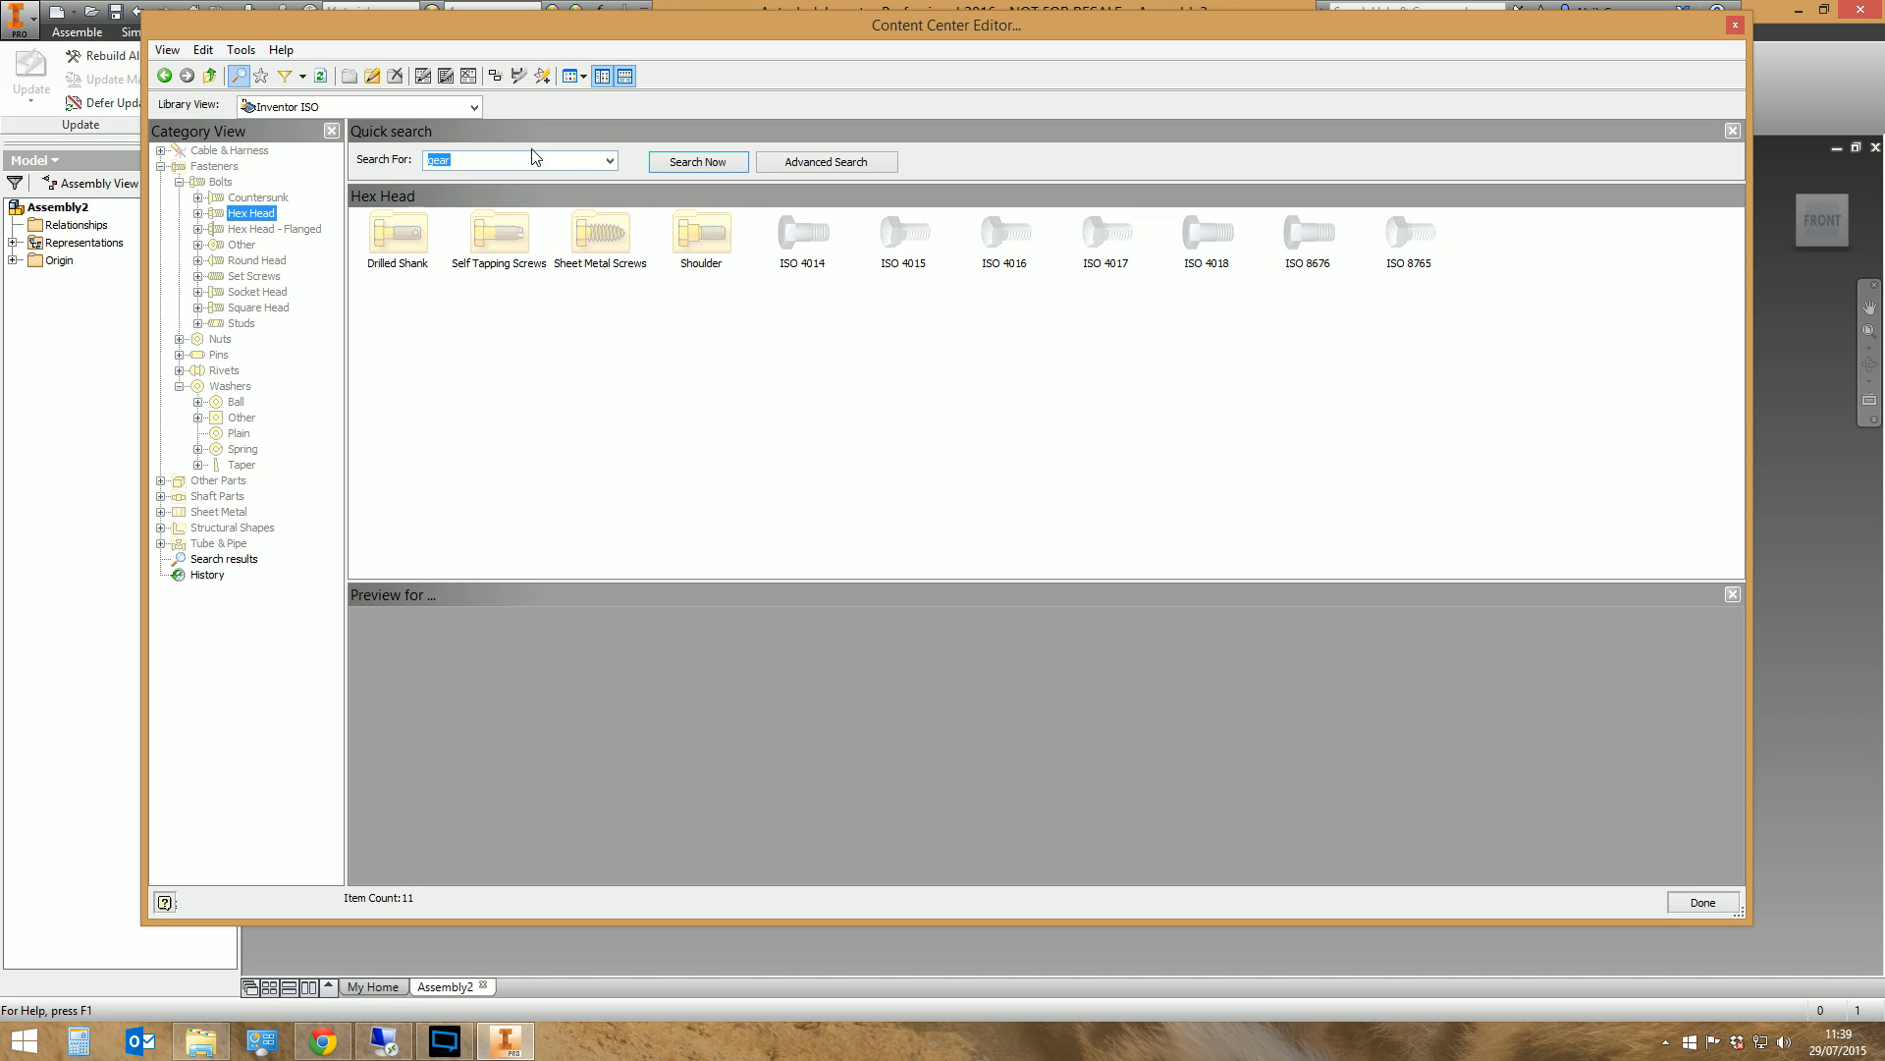
Compare the hex head bolt families in the merged view, and set the library view back to Inventor ISO
left_click(474, 107)
scroll(402, 187, "down", 2)
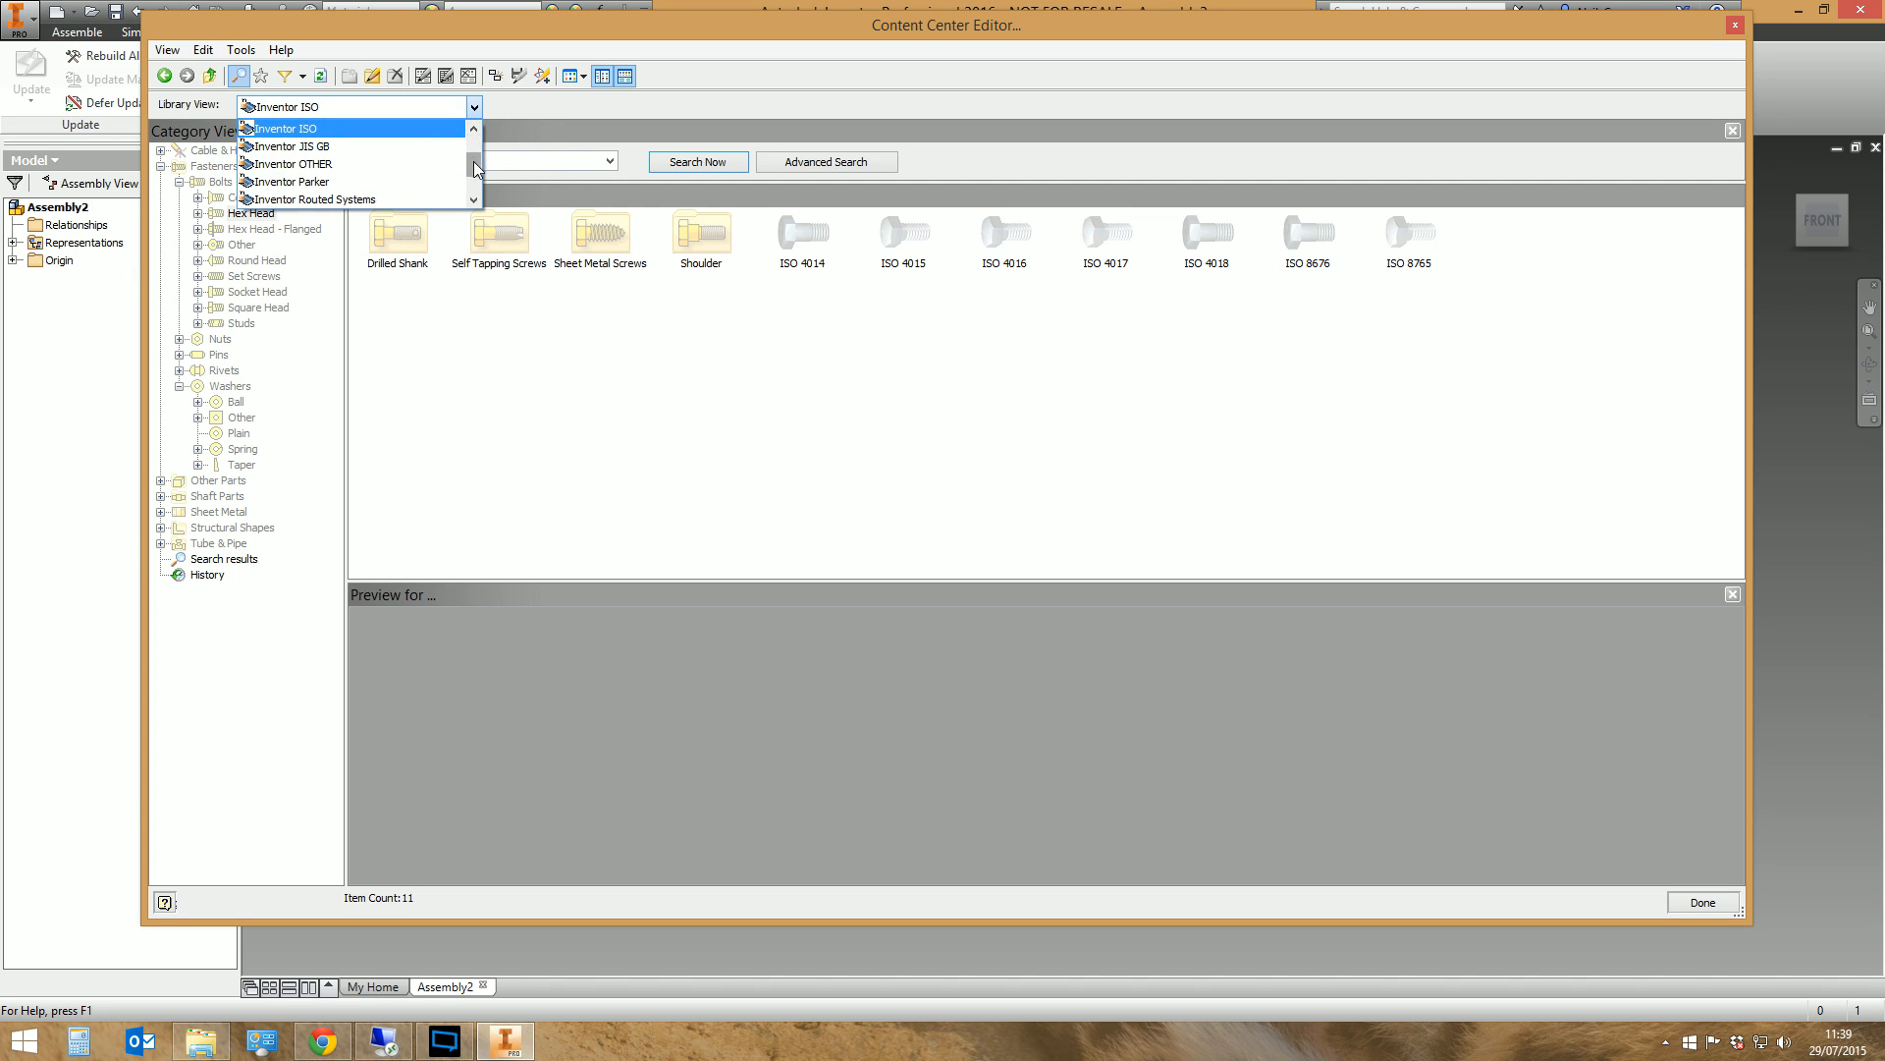
left_click(310, 199)
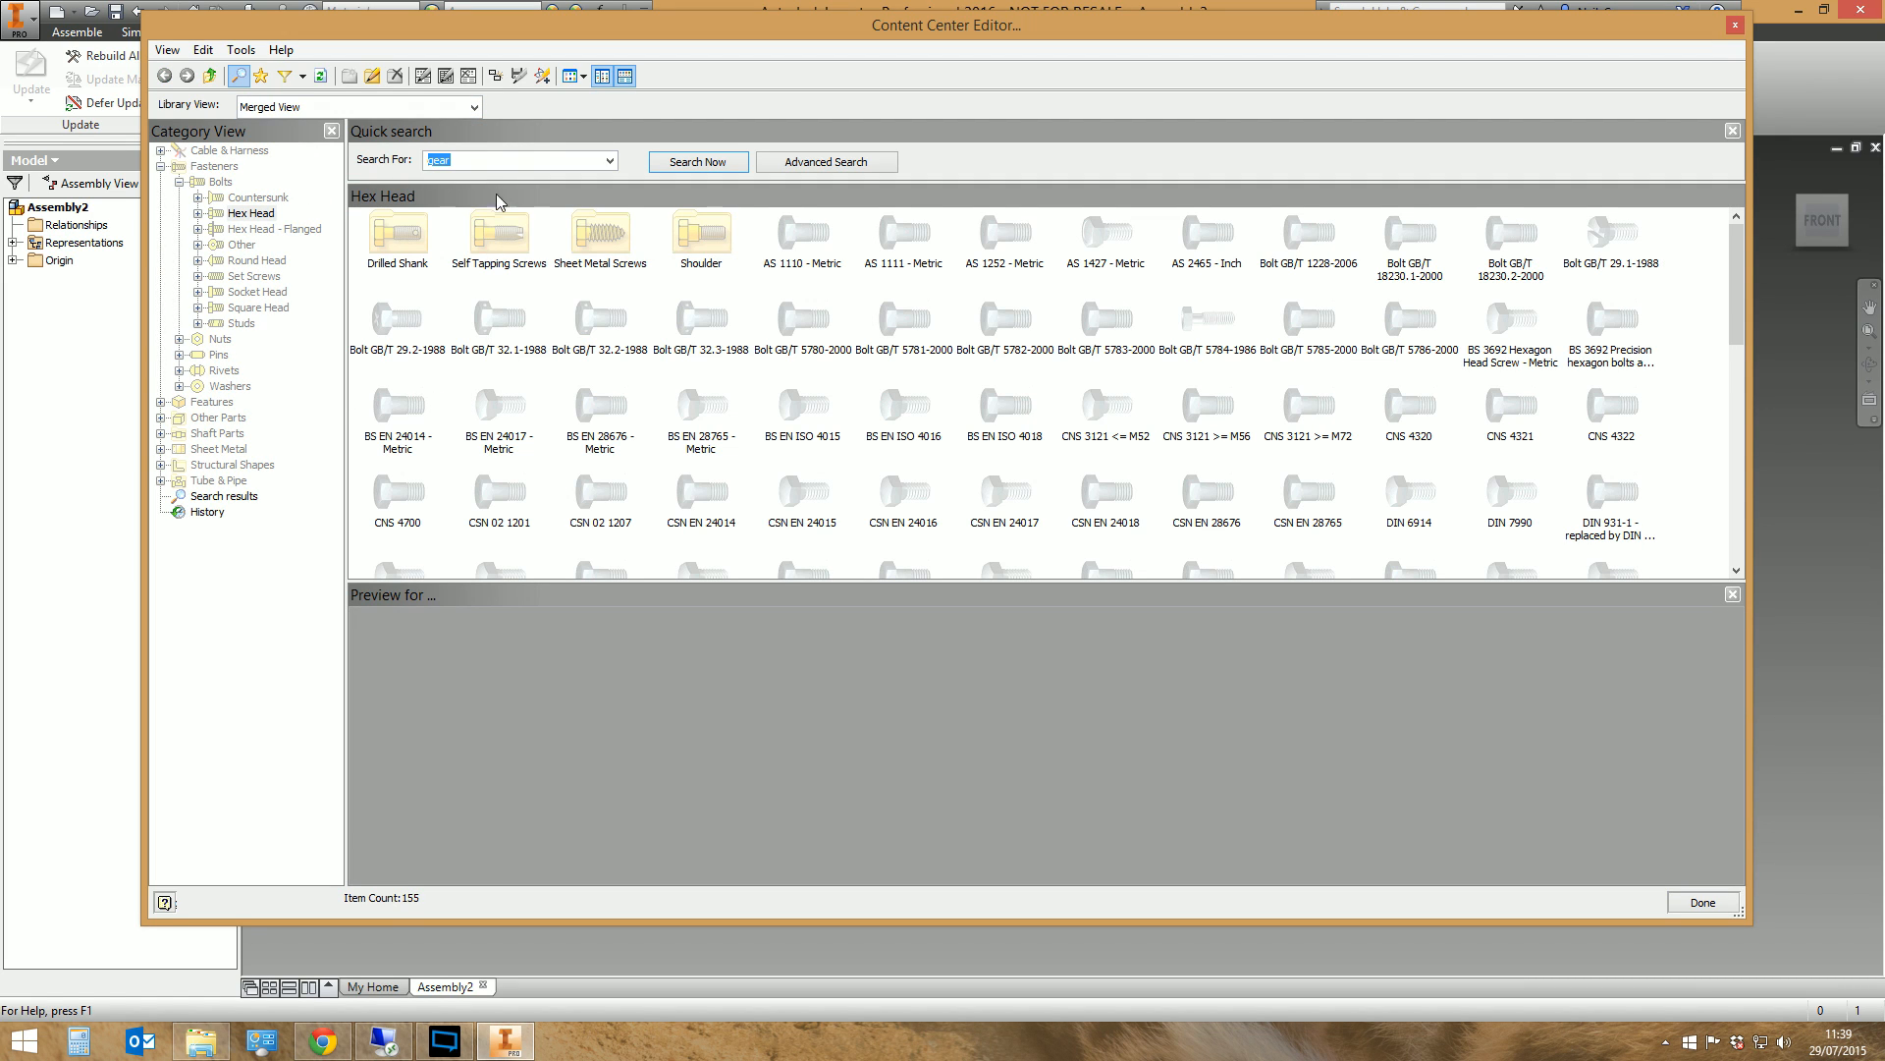
left_click(474, 107)
scroll(339, 137, "up", 3)
left_click(339, 134)
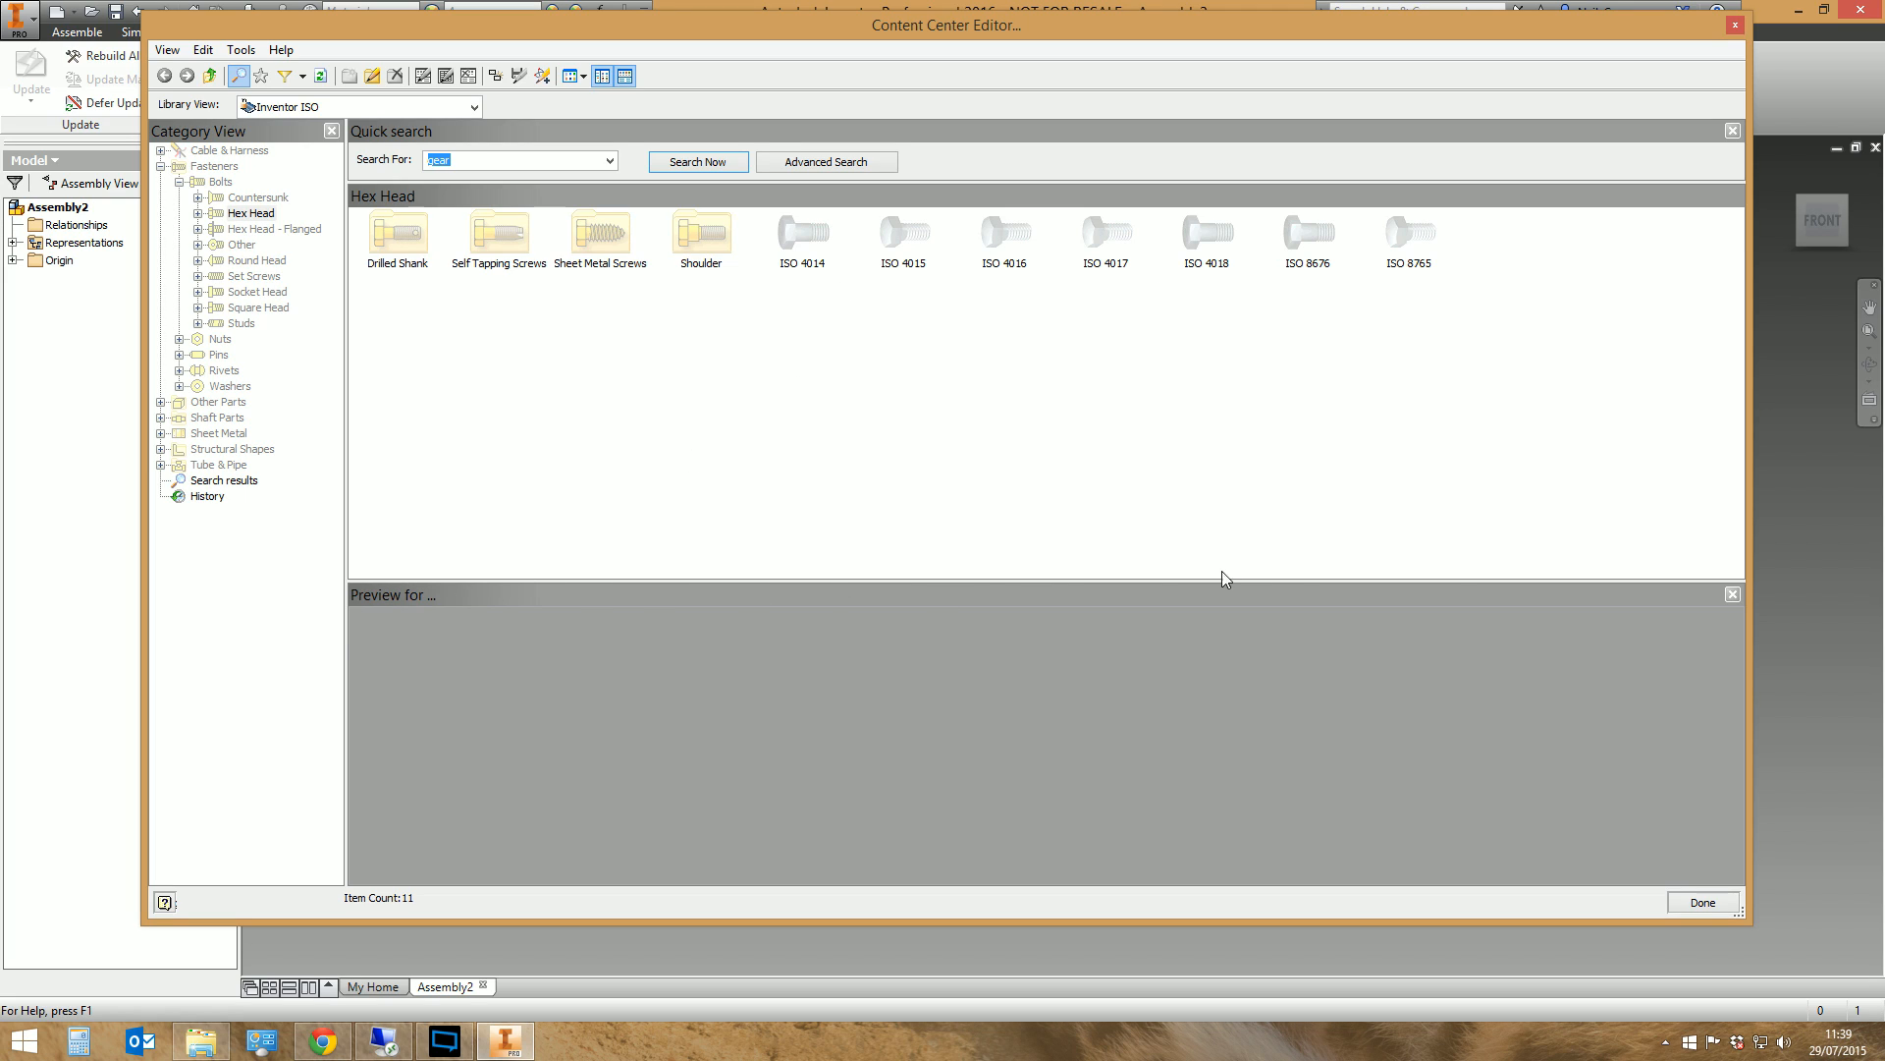
left_click(167, 49)
left_click(209, 95)
left_click(167, 49)
left_click(195, 94)
Preview the ISO 4018 hex head bolt family and examine its size table through to the last rows
left_click(1210, 245)
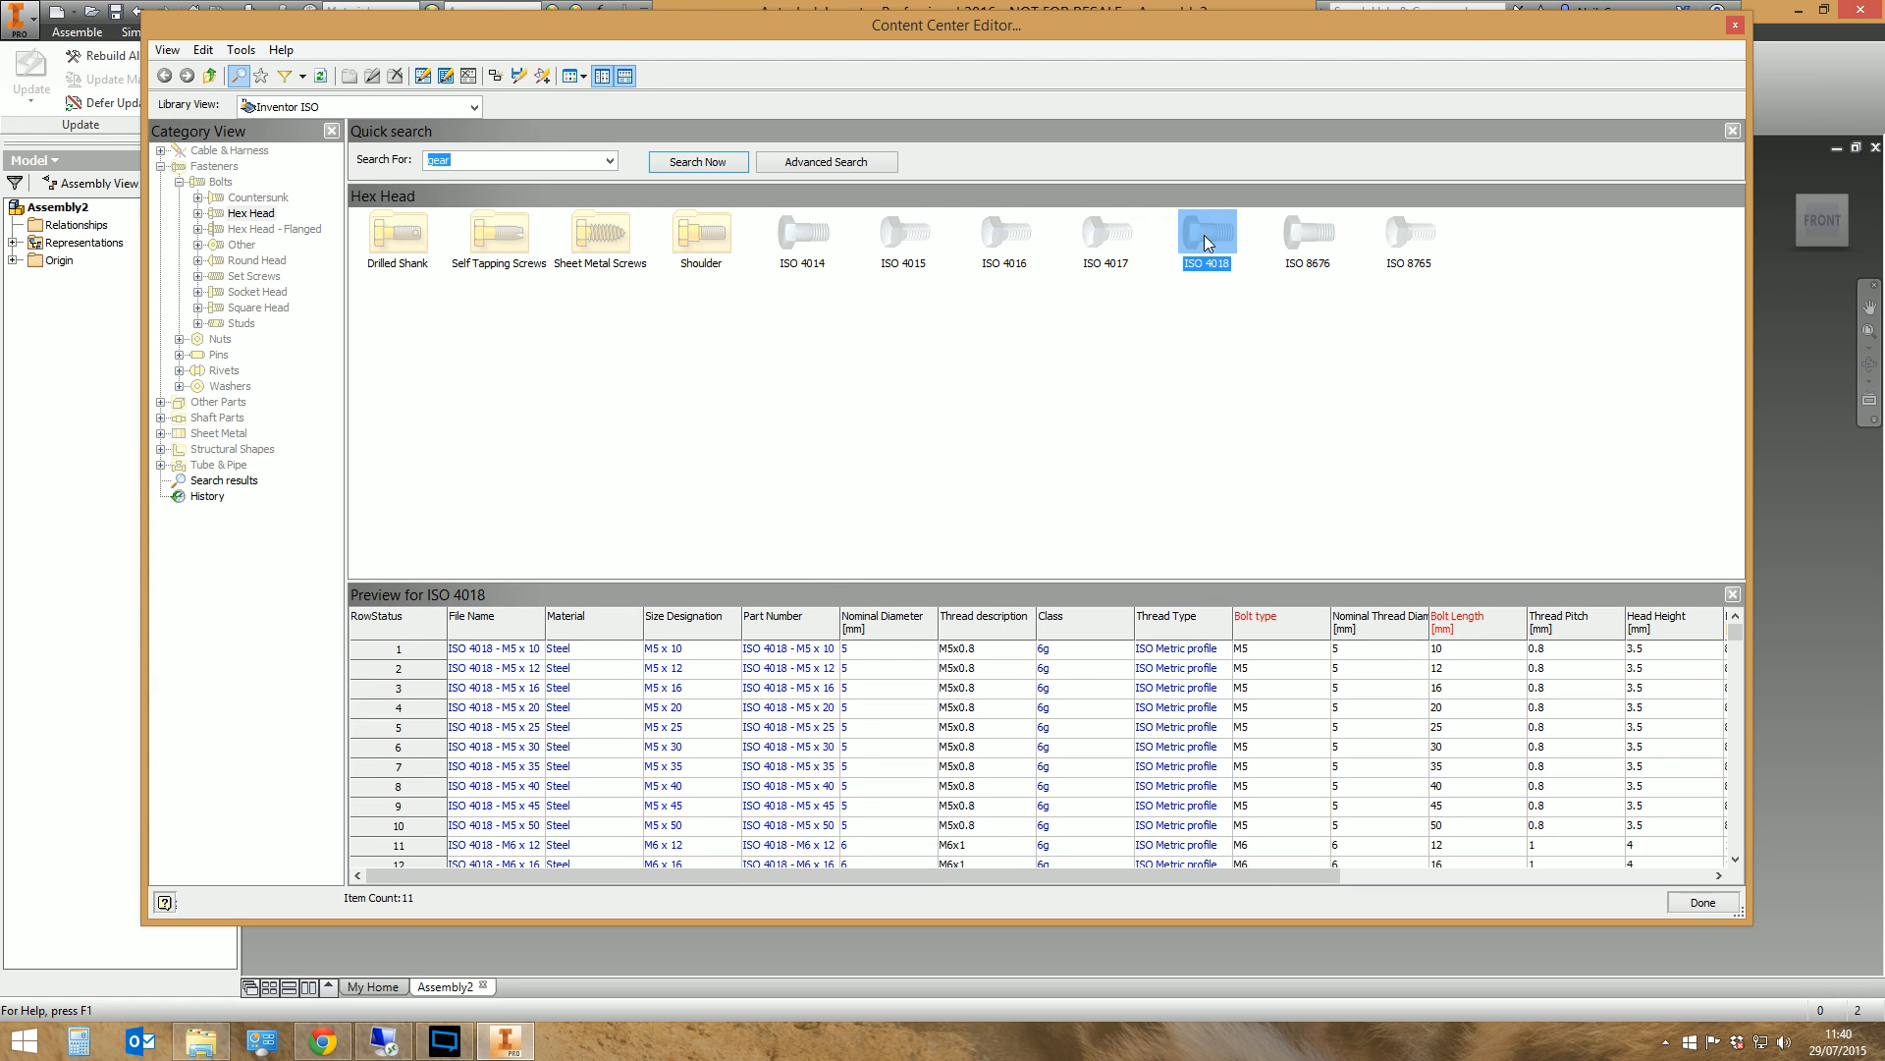
left_click(414, 656)
left_click_drag(1736, 639, 1755, 871)
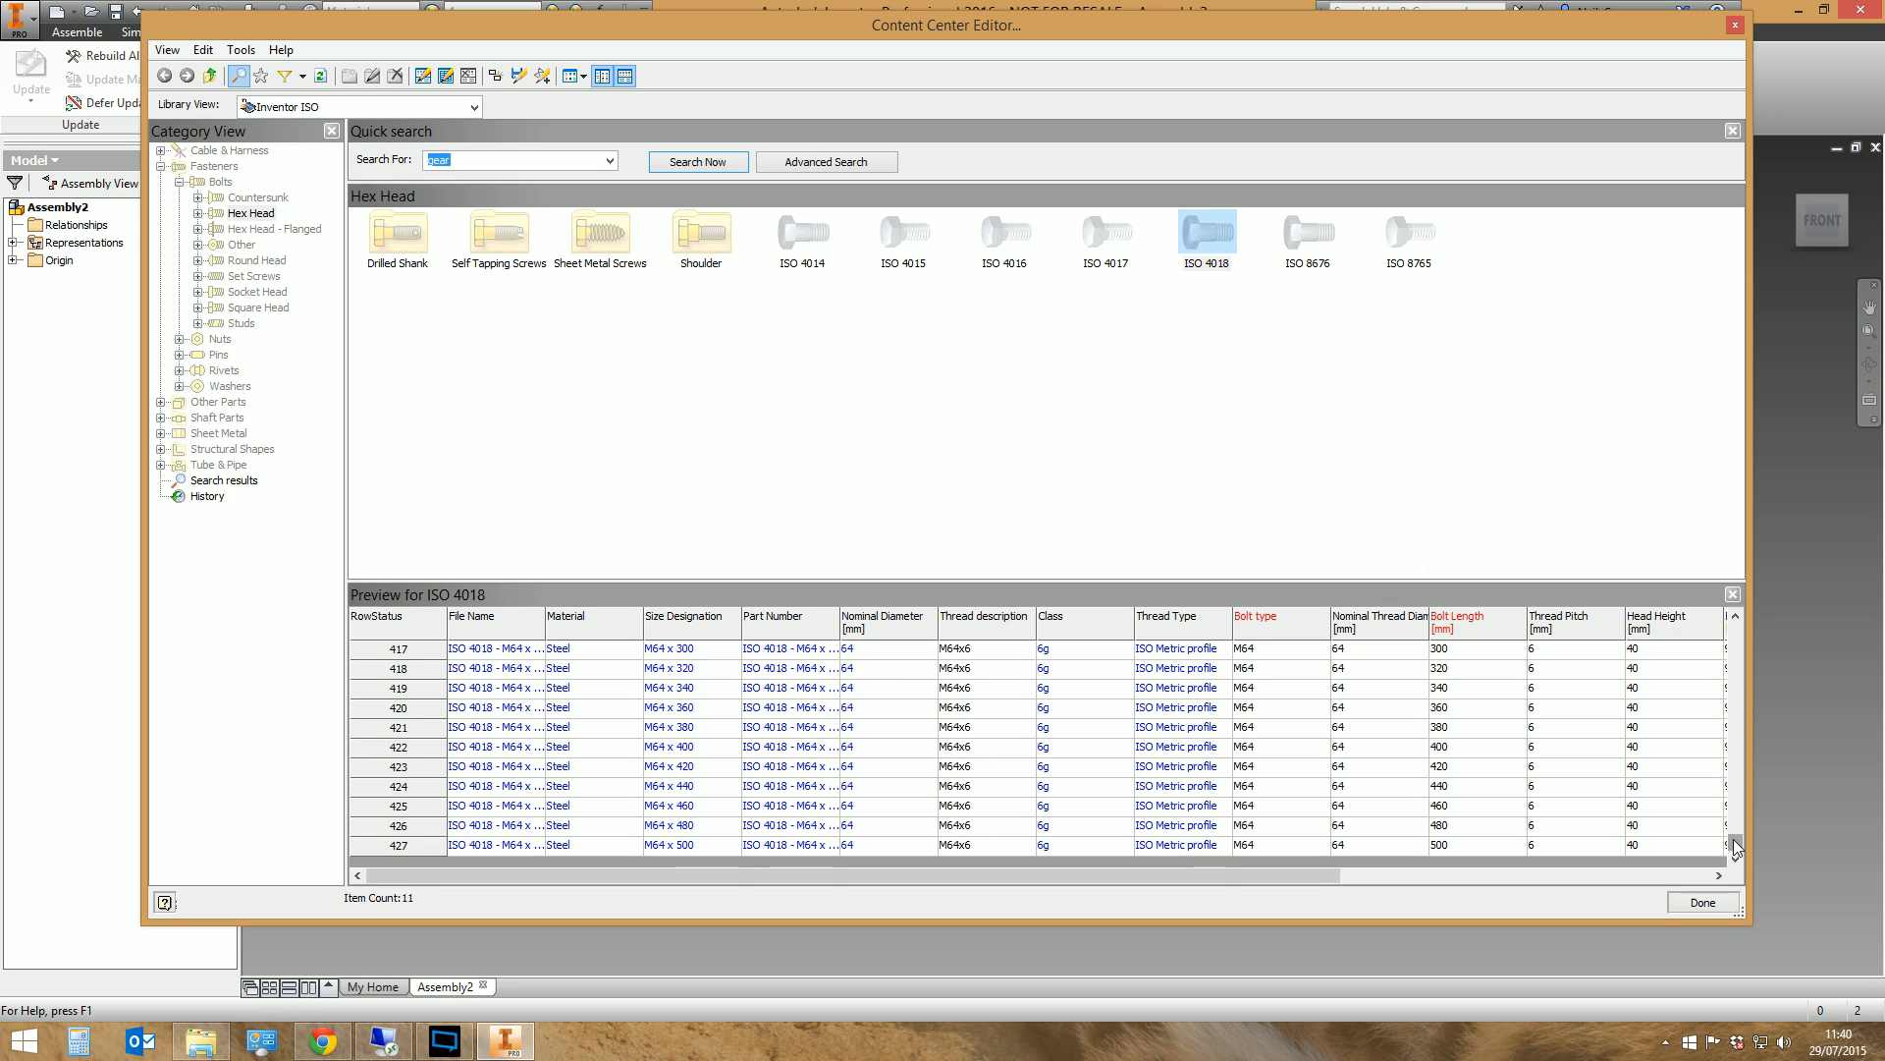
Return to the first rows of the ISO 4018 size table and view the contents of the TFI Library
left_click_drag(1735, 842, 1771, 611)
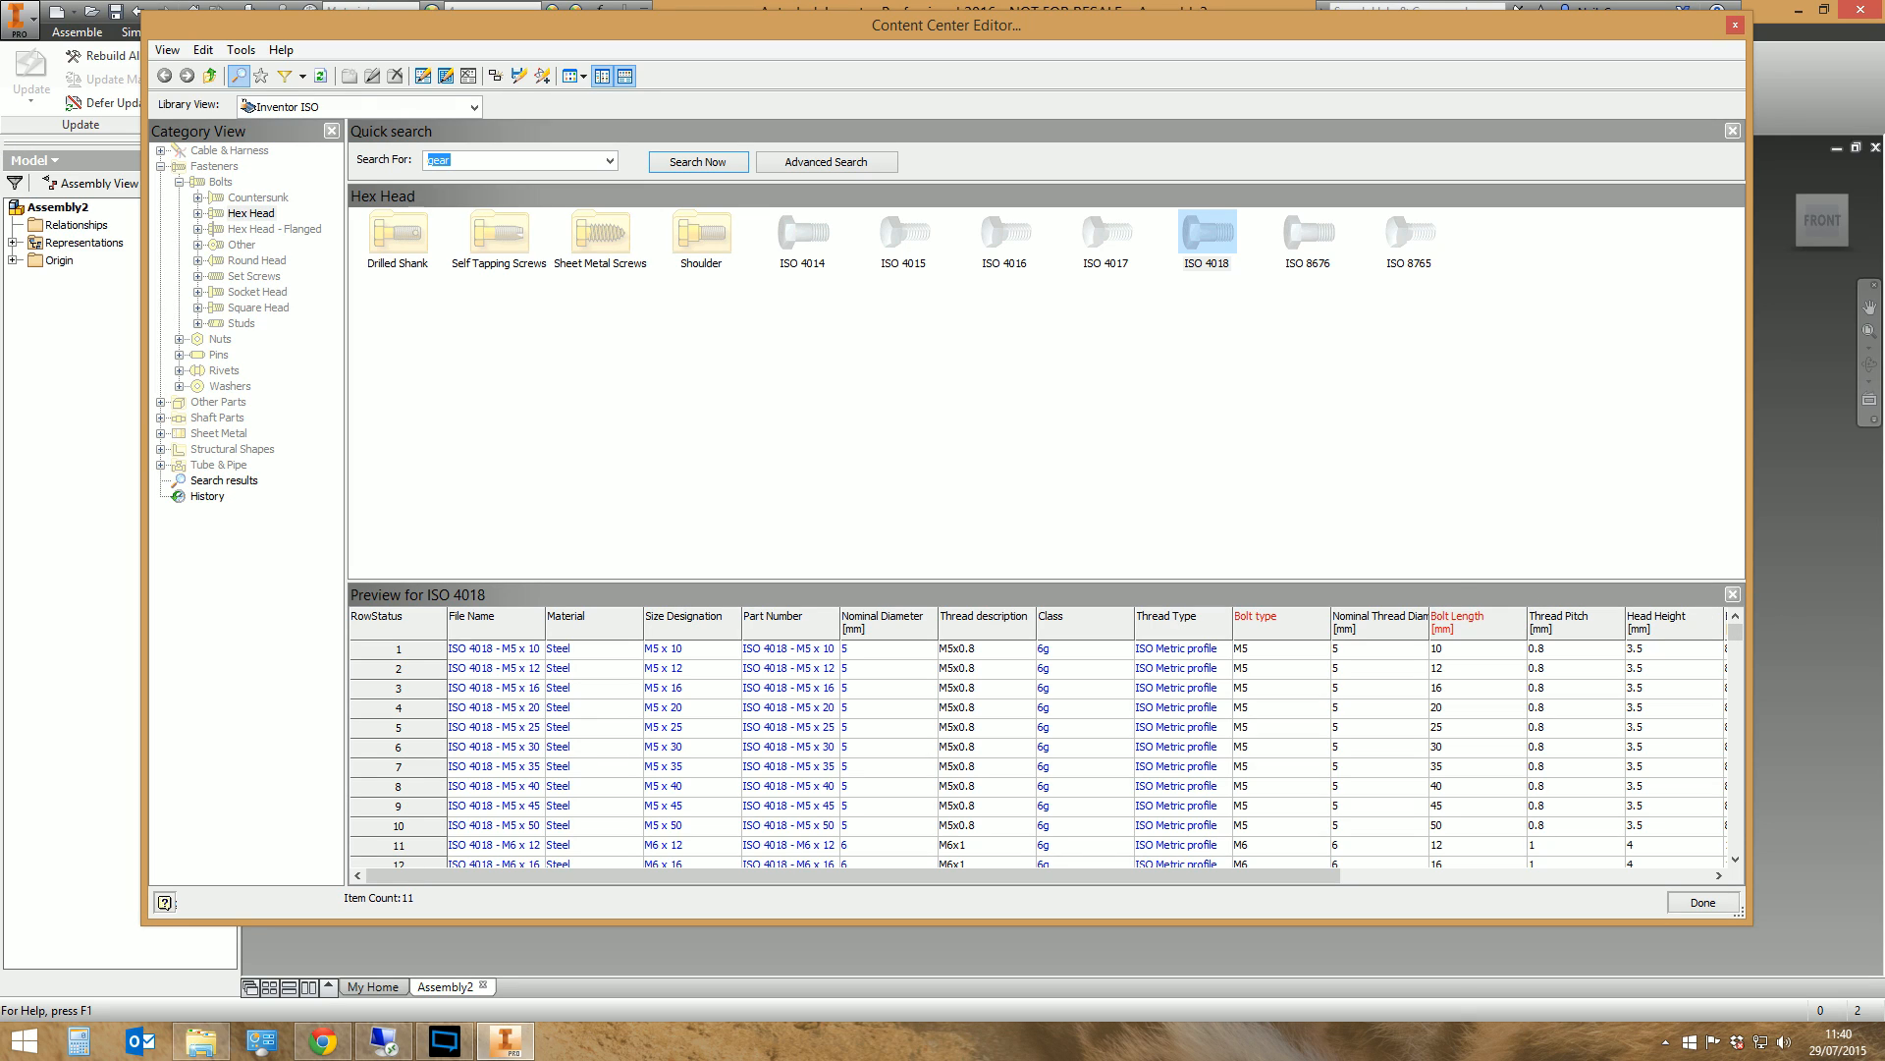
left_click(471, 107)
scroll(403, 162, "down", 1)
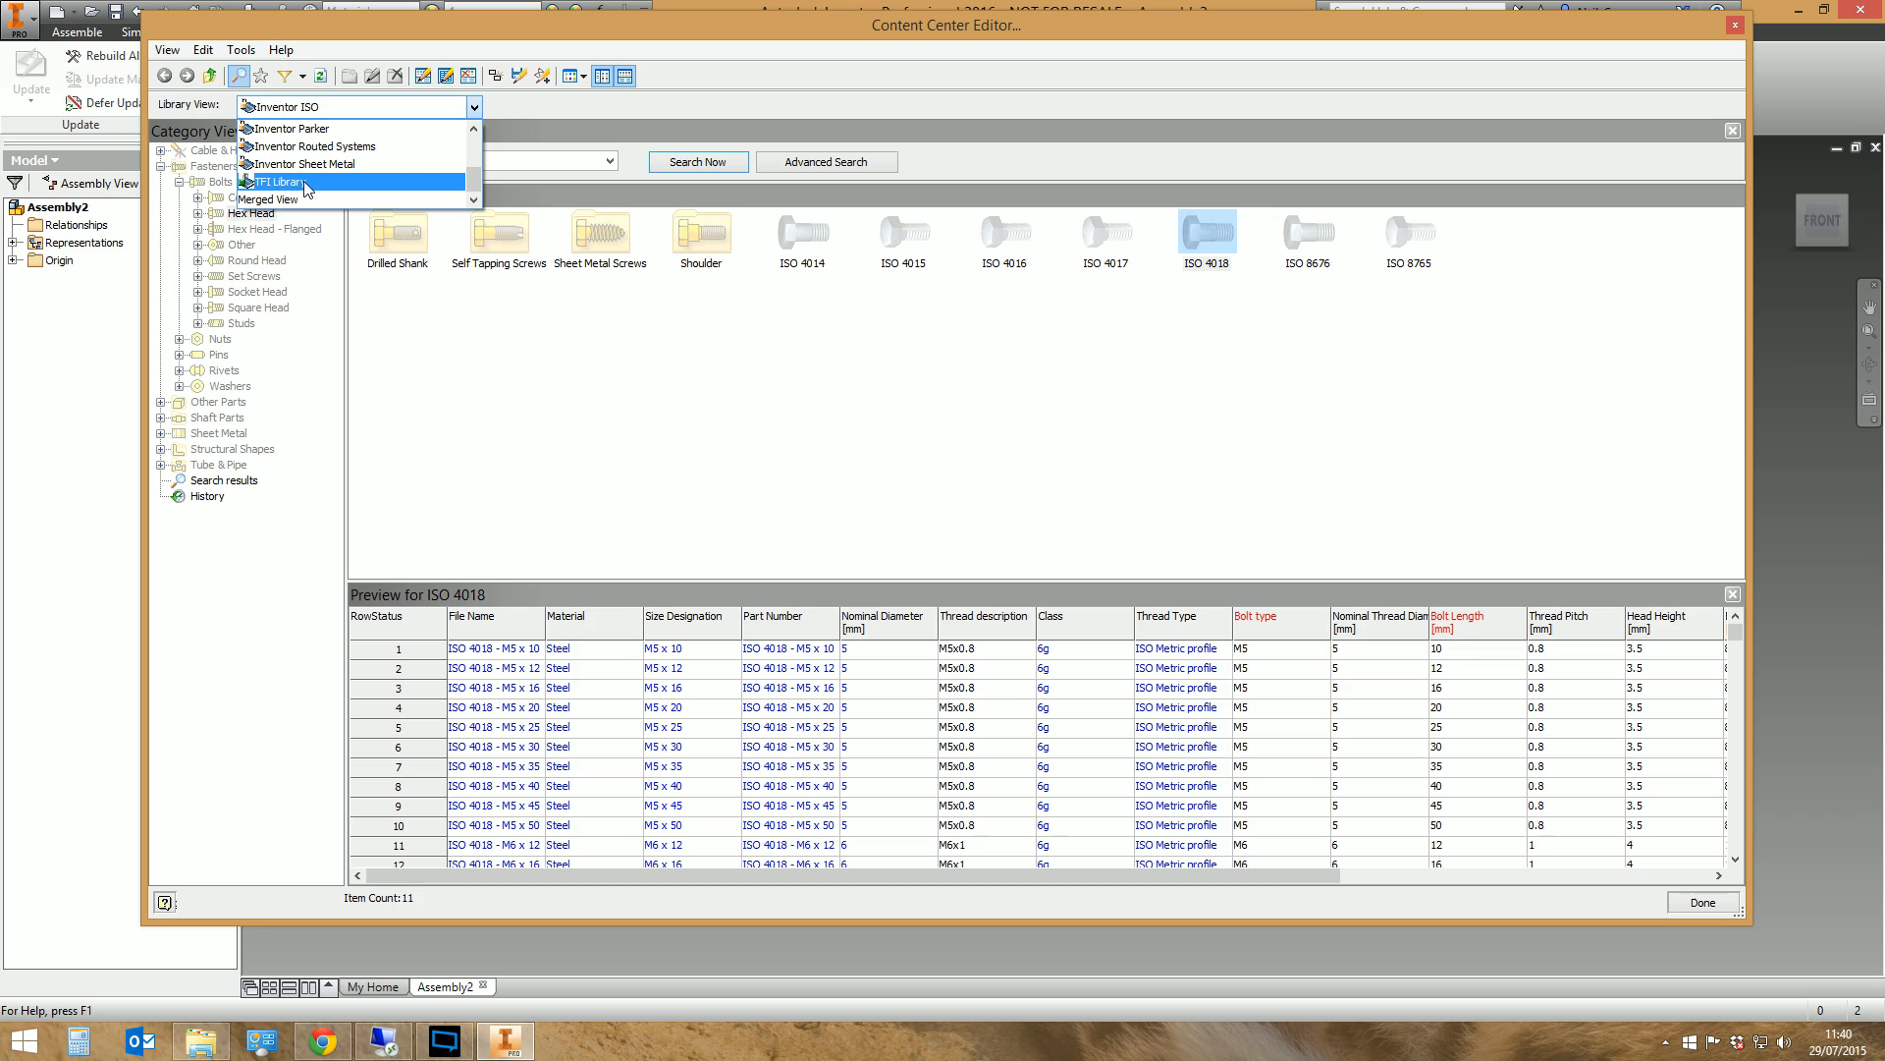
left_click(304, 195)
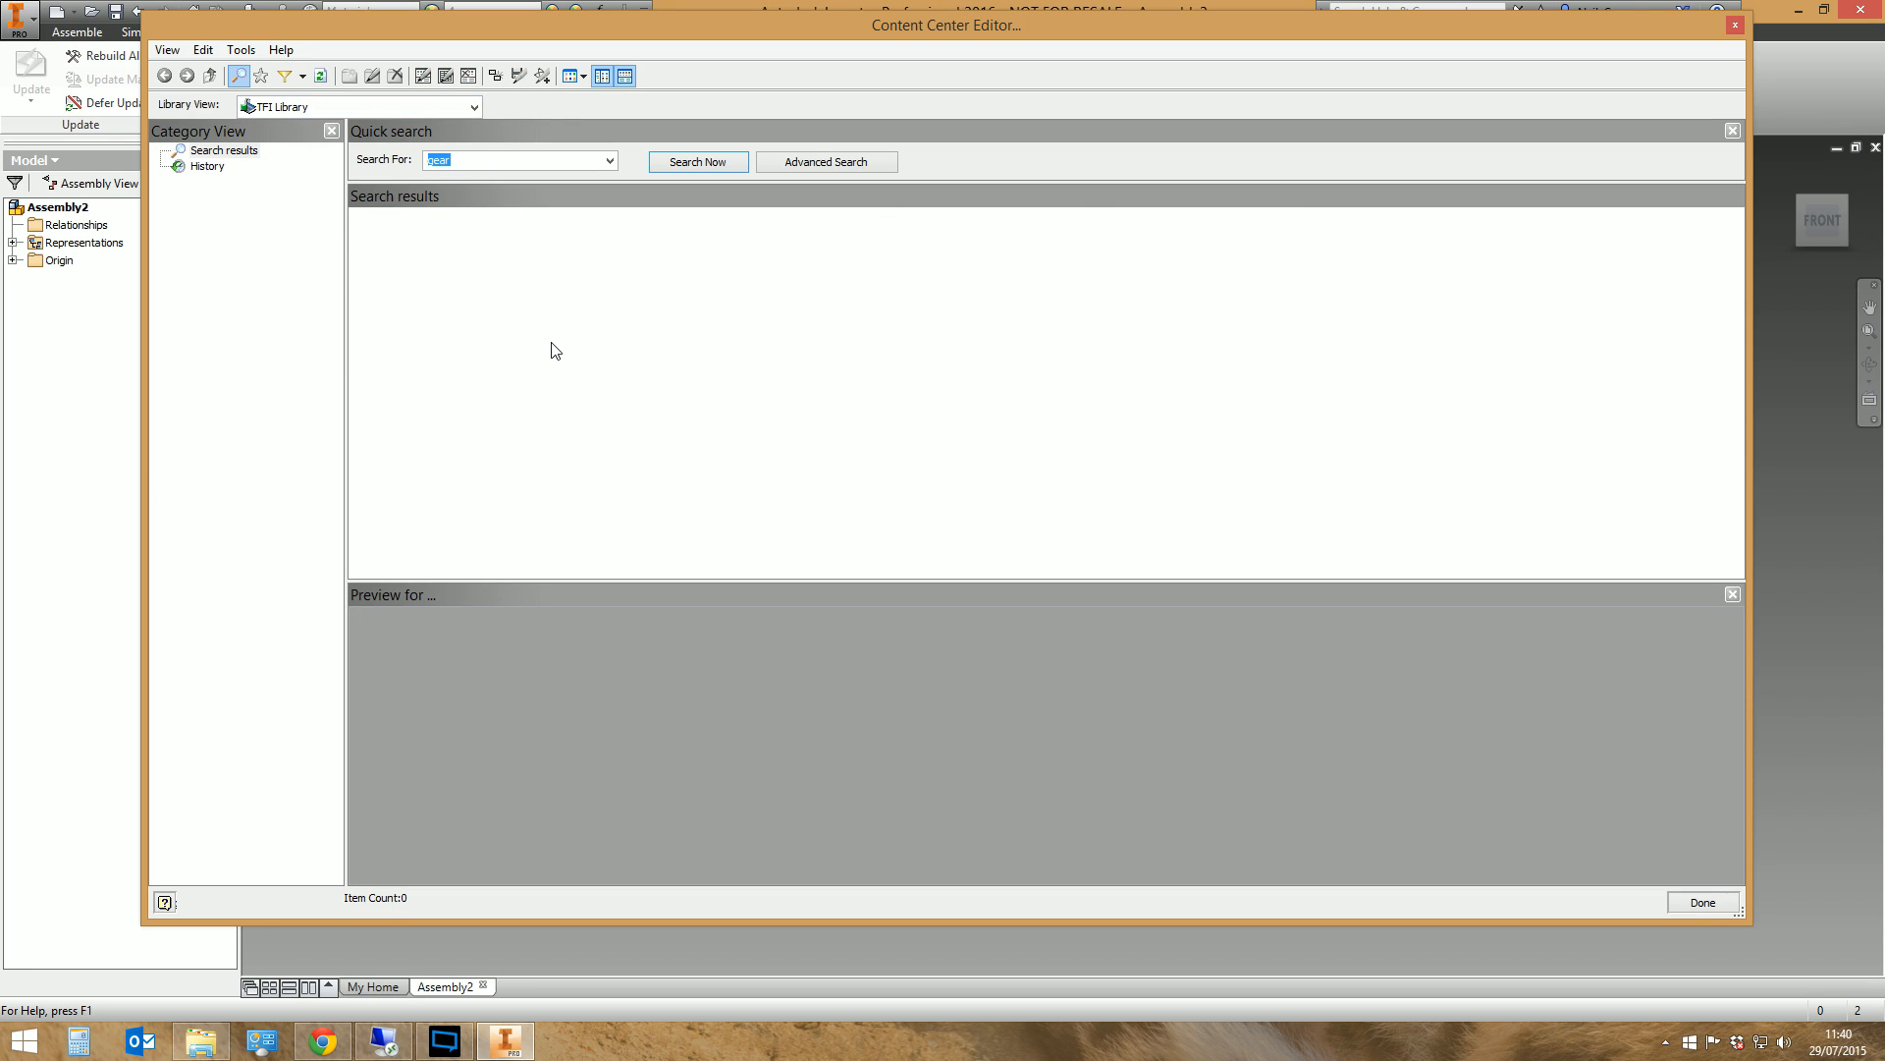
Set the library view back to Inventor ISO and select the ISO 4762 family among the socket head bolts
left_click(474, 107)
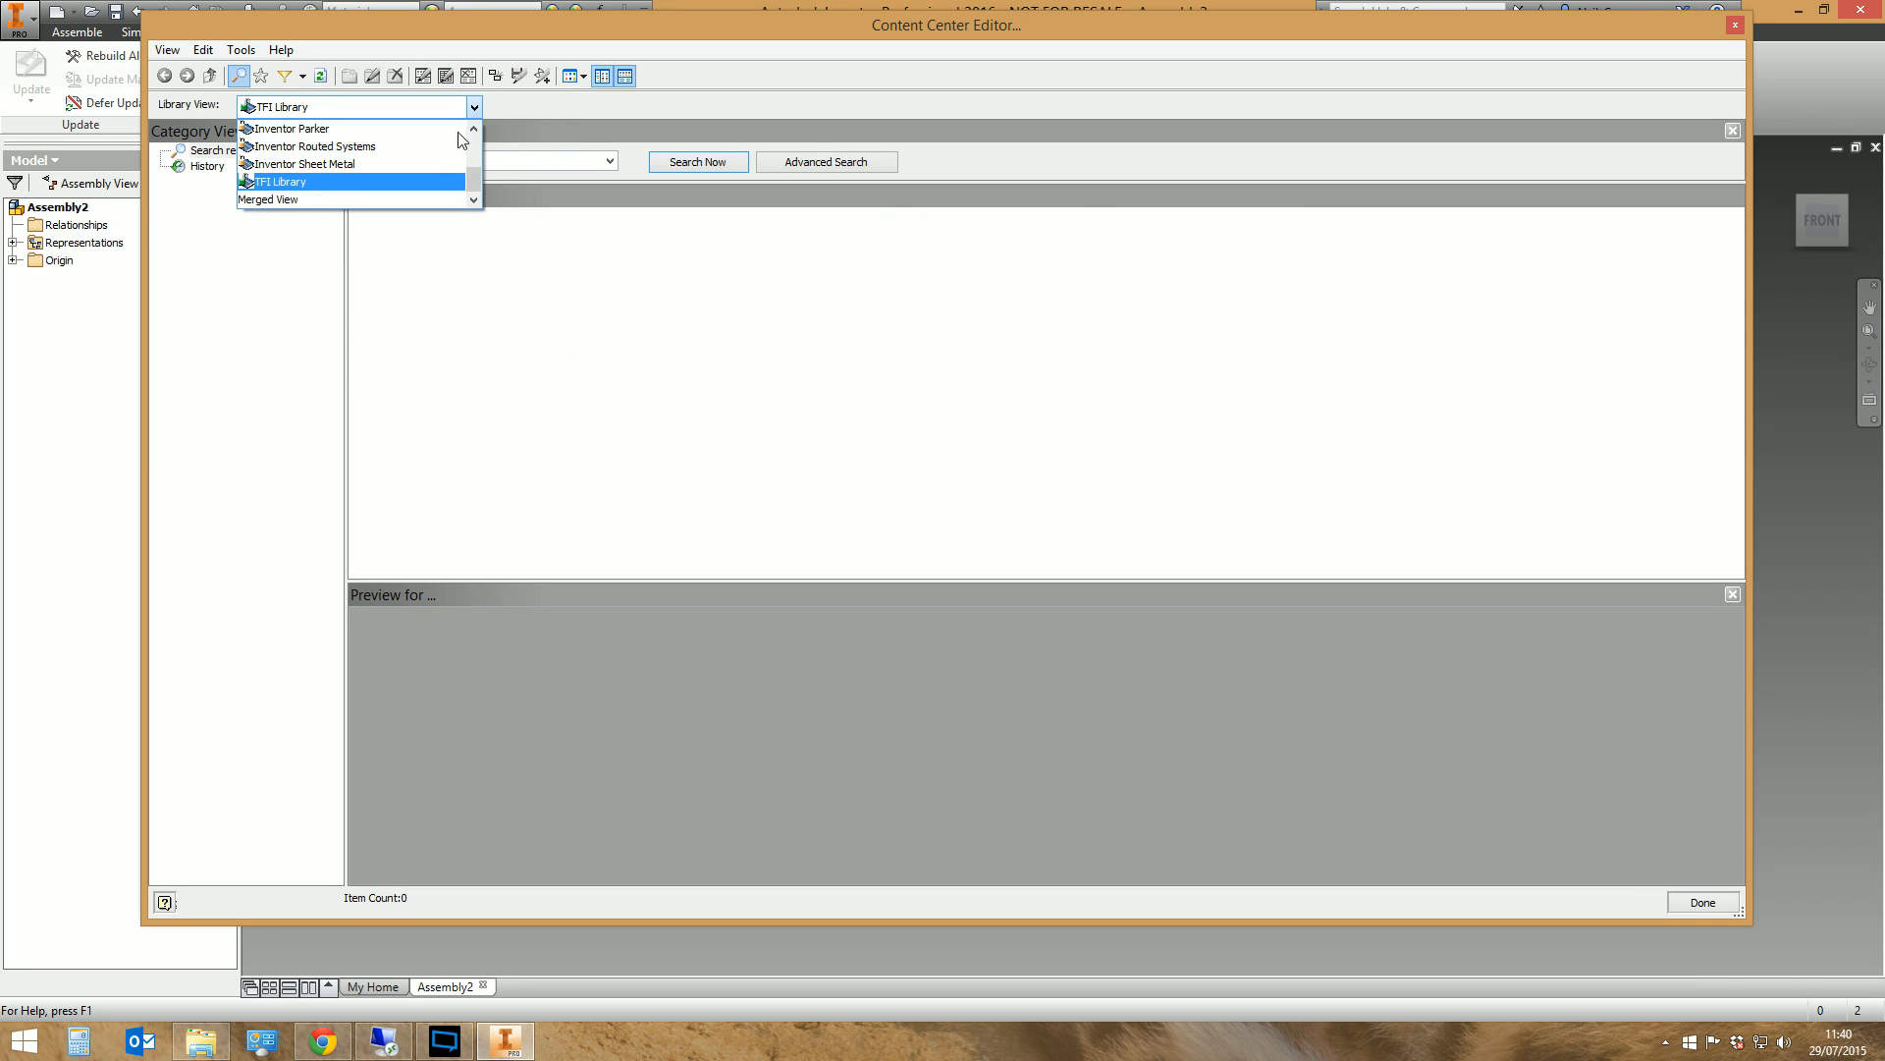
scroll(457, 172, "up", 1)
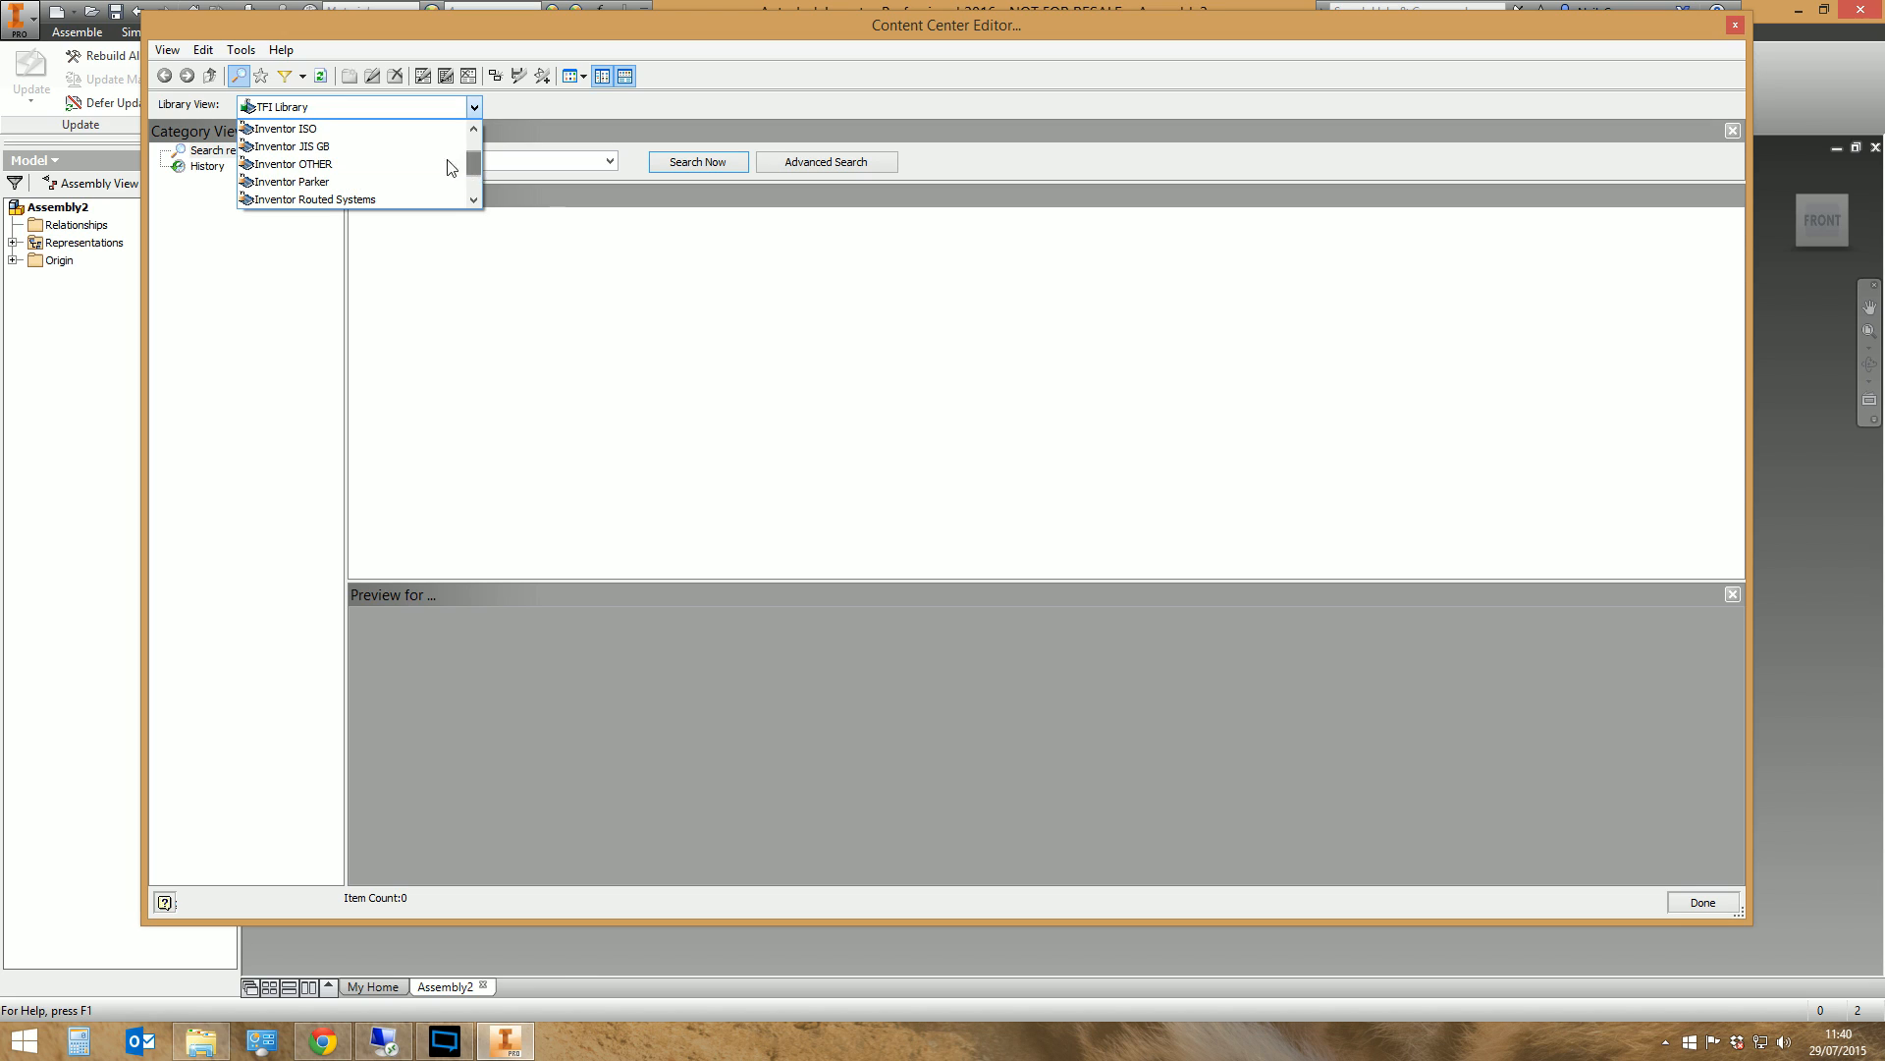
left_click(386, 129)
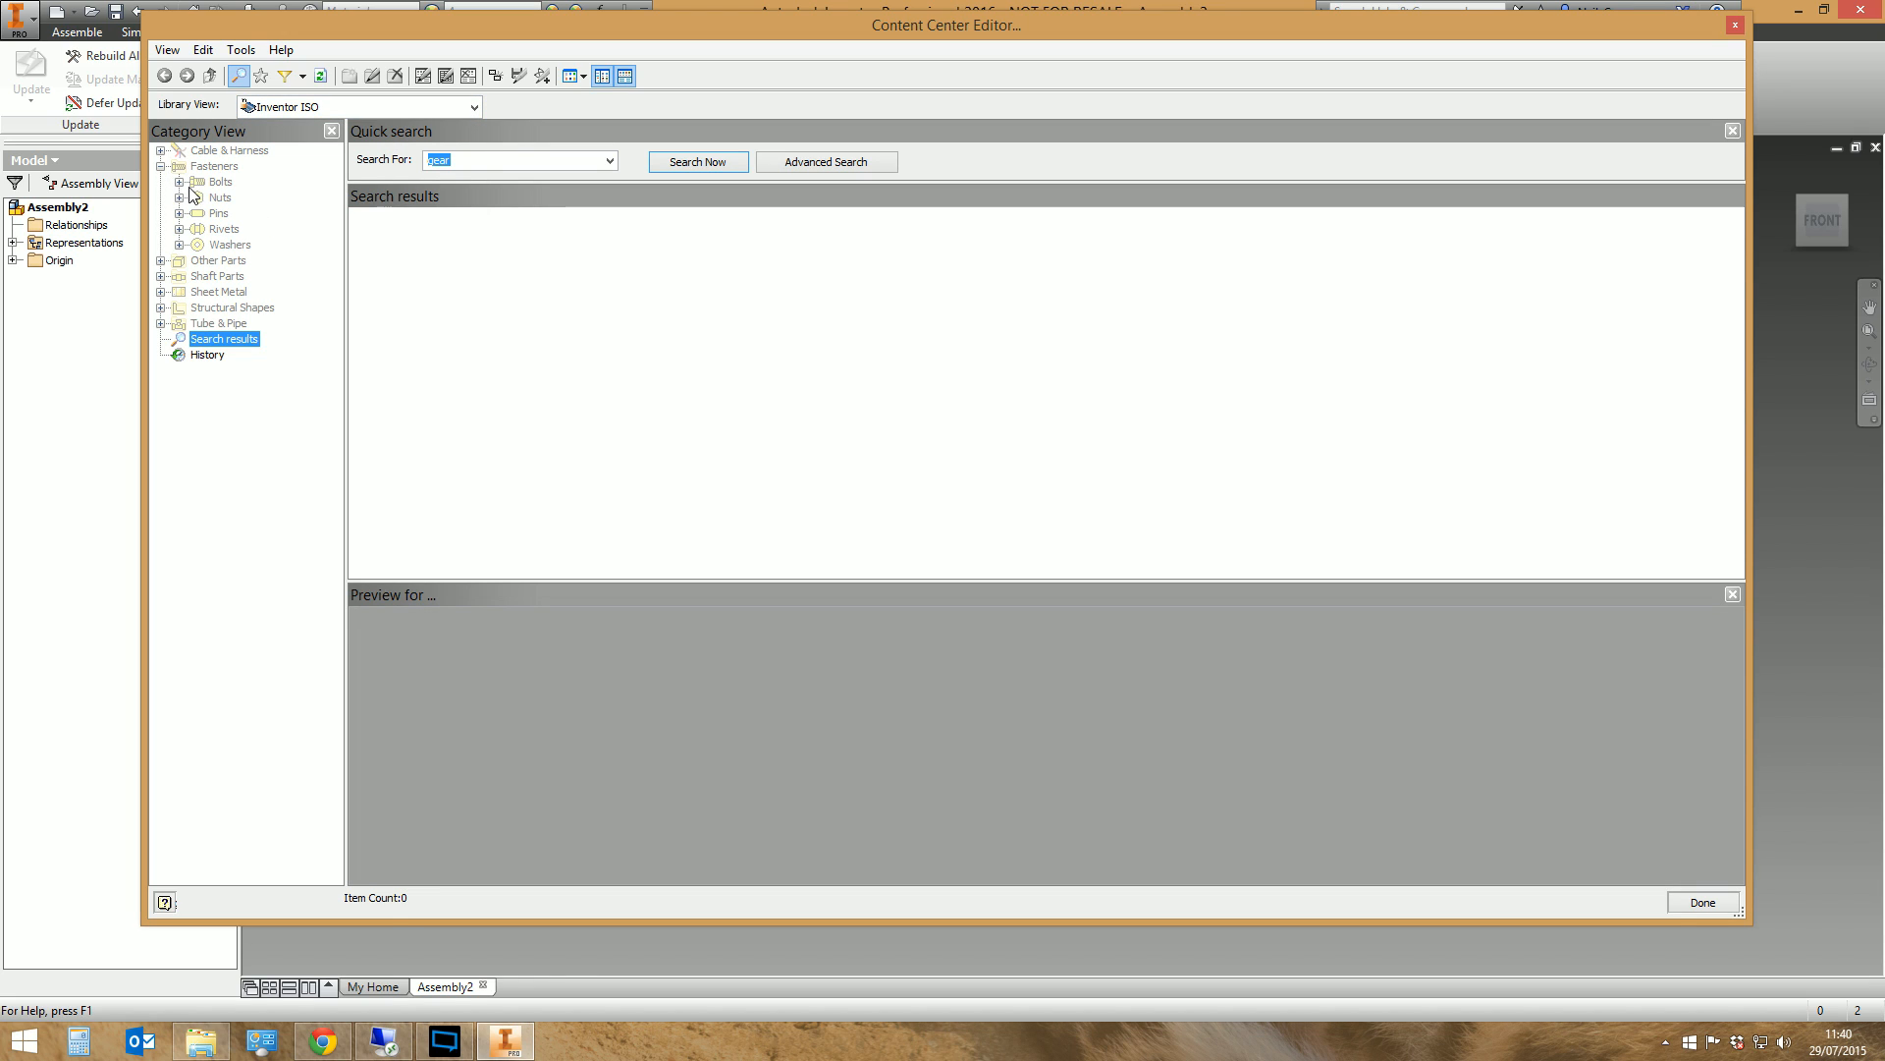
left_click(180, 182)
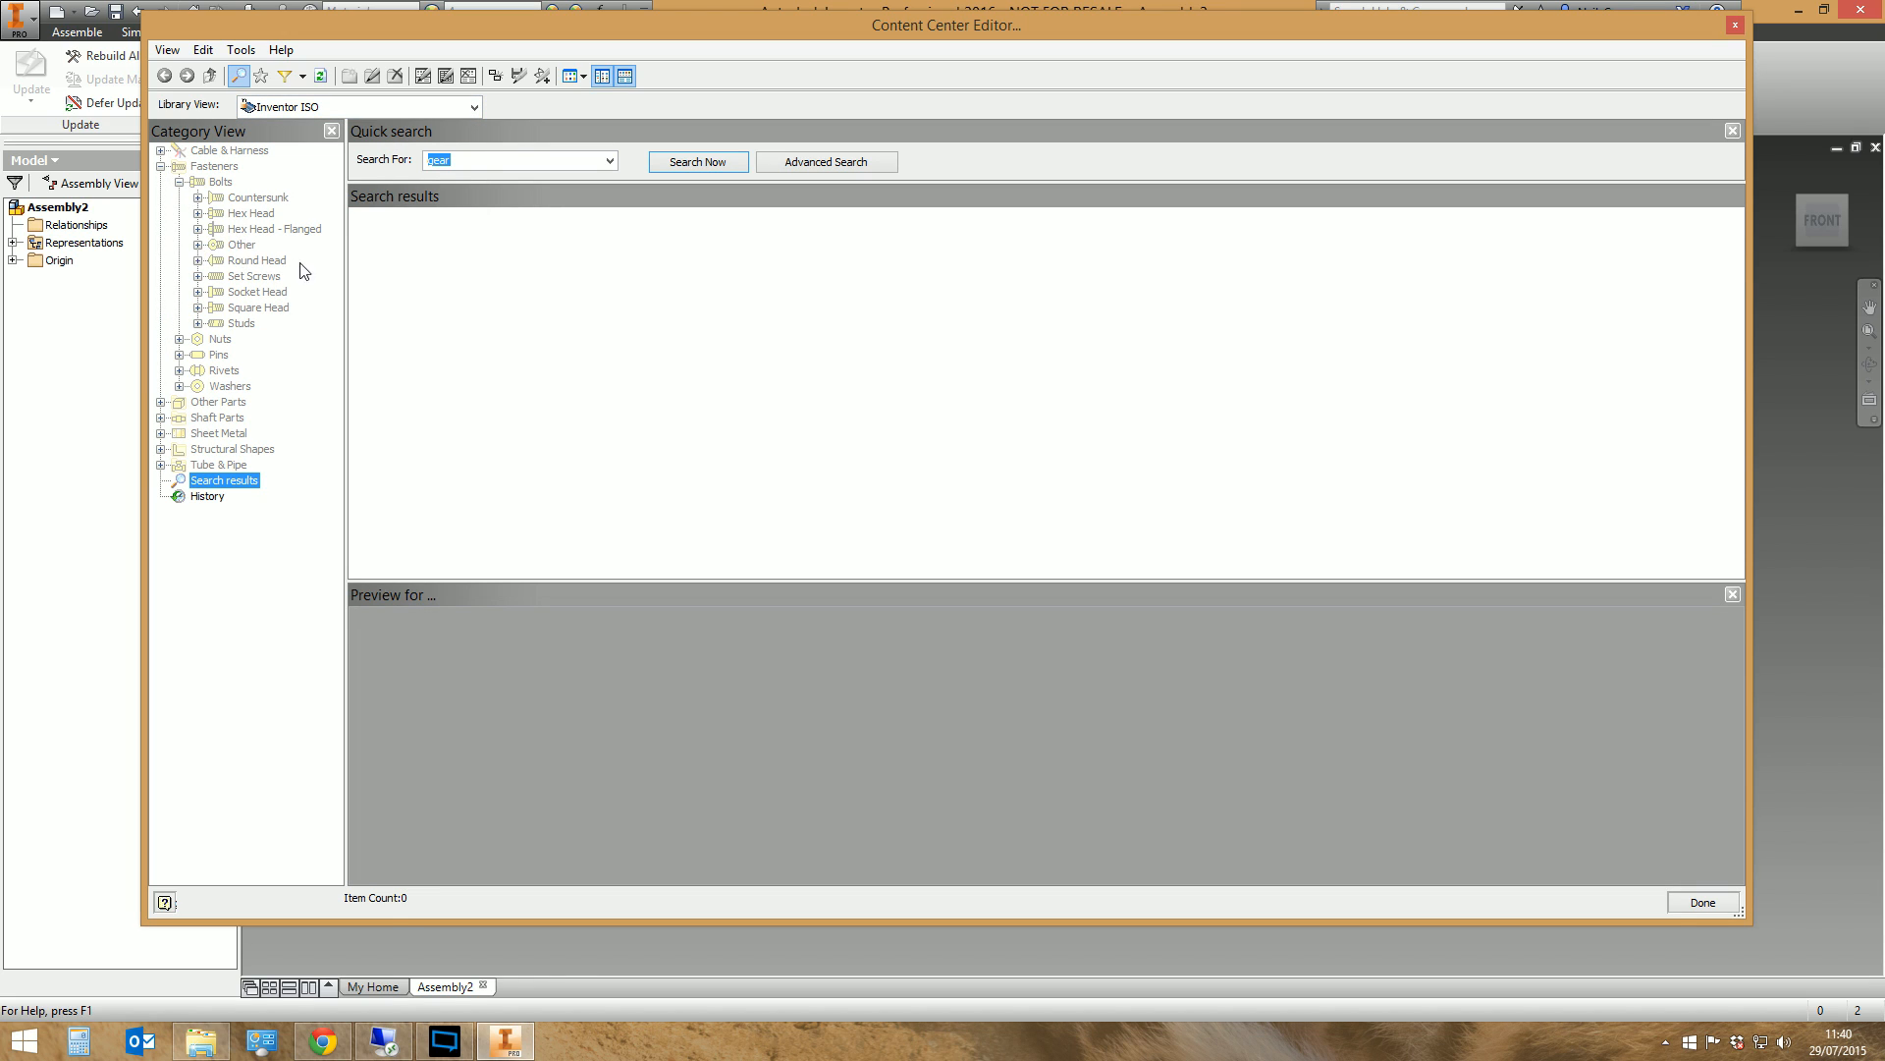
left_click(251, 309)
key("Up")
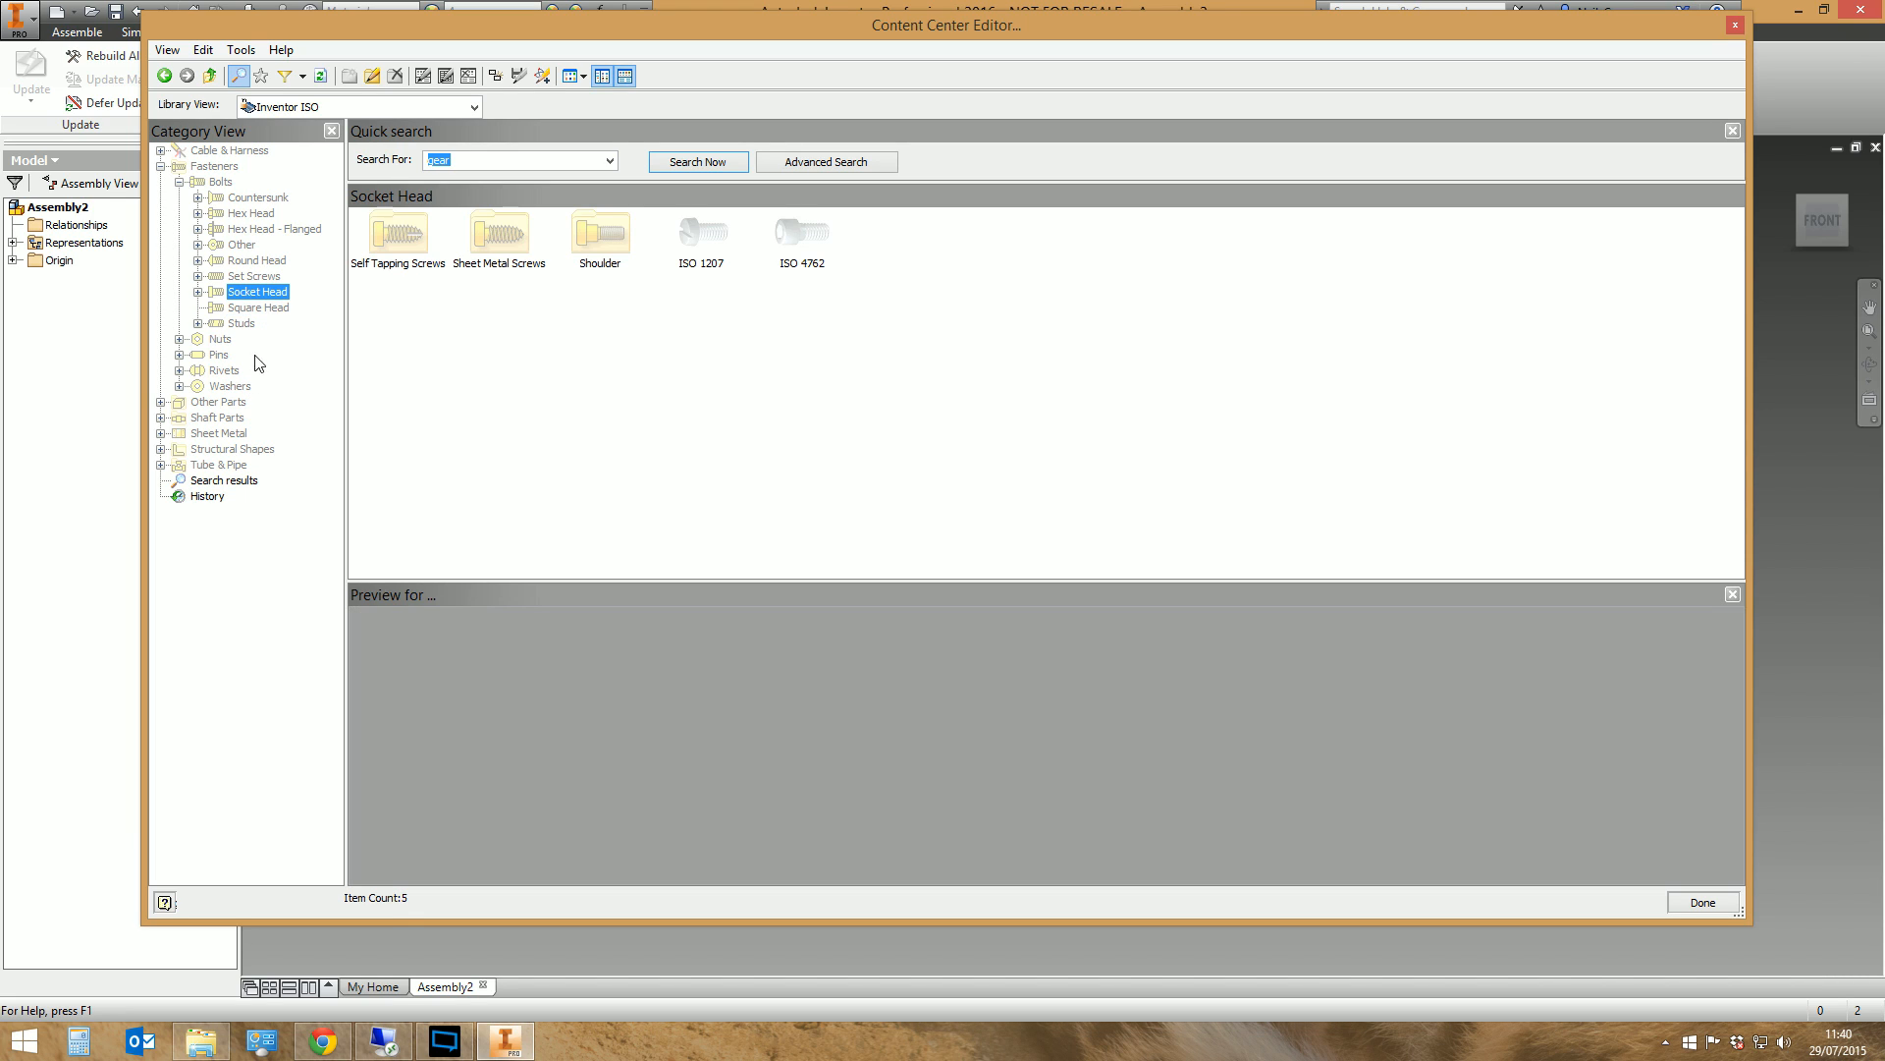
left_click(802, 236)
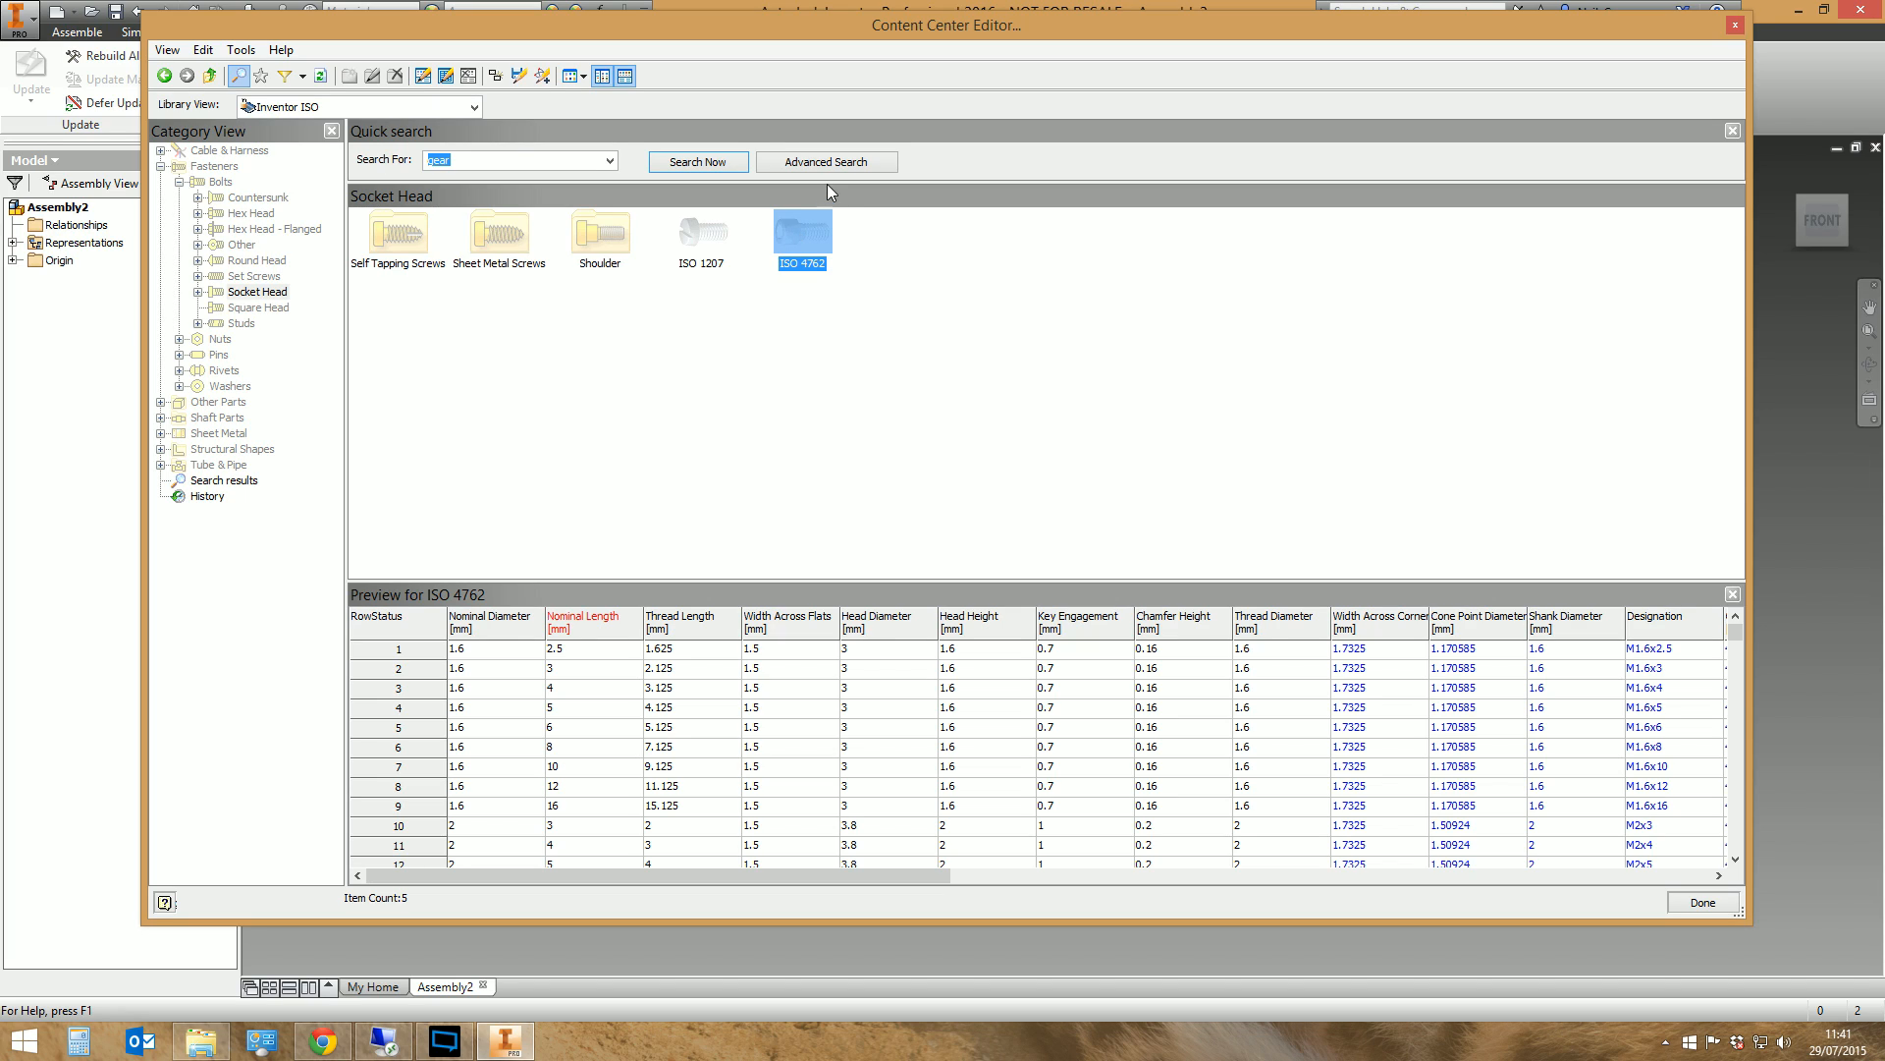
Start saving a copy of the ISO 4762 family to the TFI Library as an independent family
right_click(807, 243)
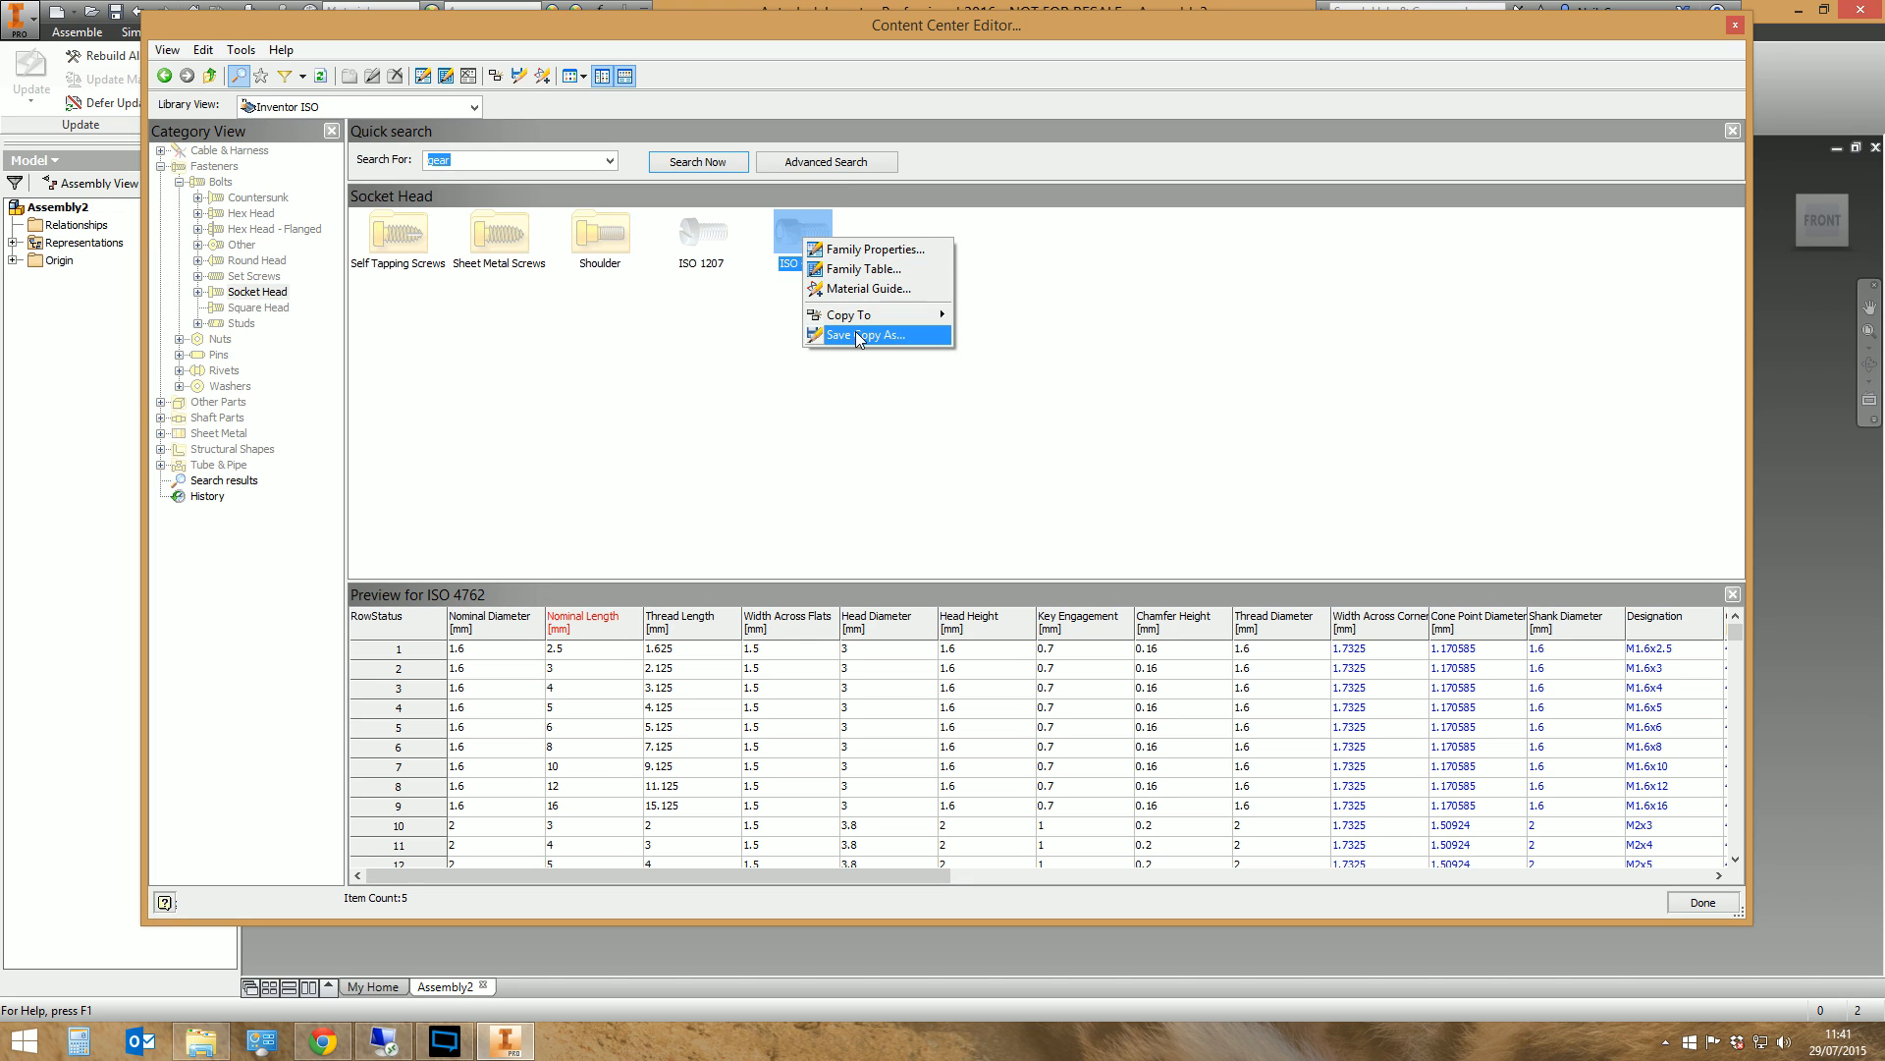
left_click(856, 335)
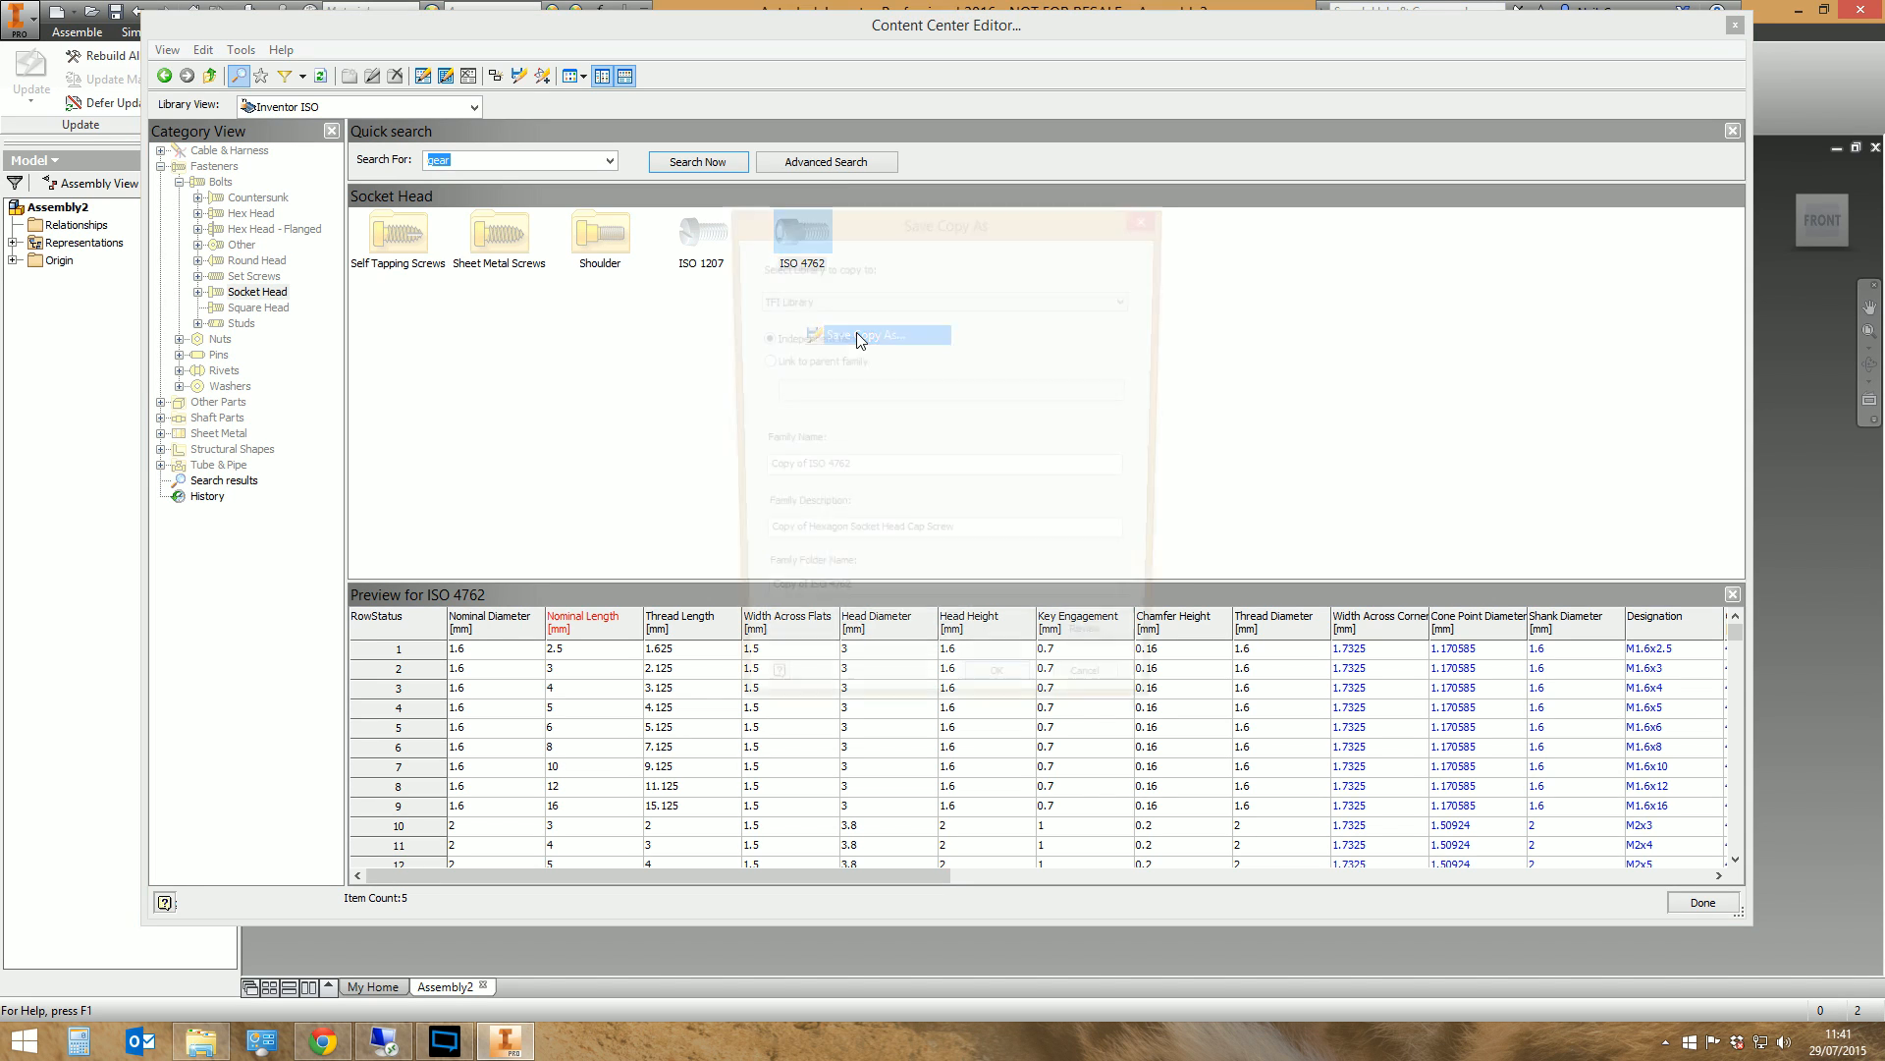
left_click_drag(854, 220, 801, 347)
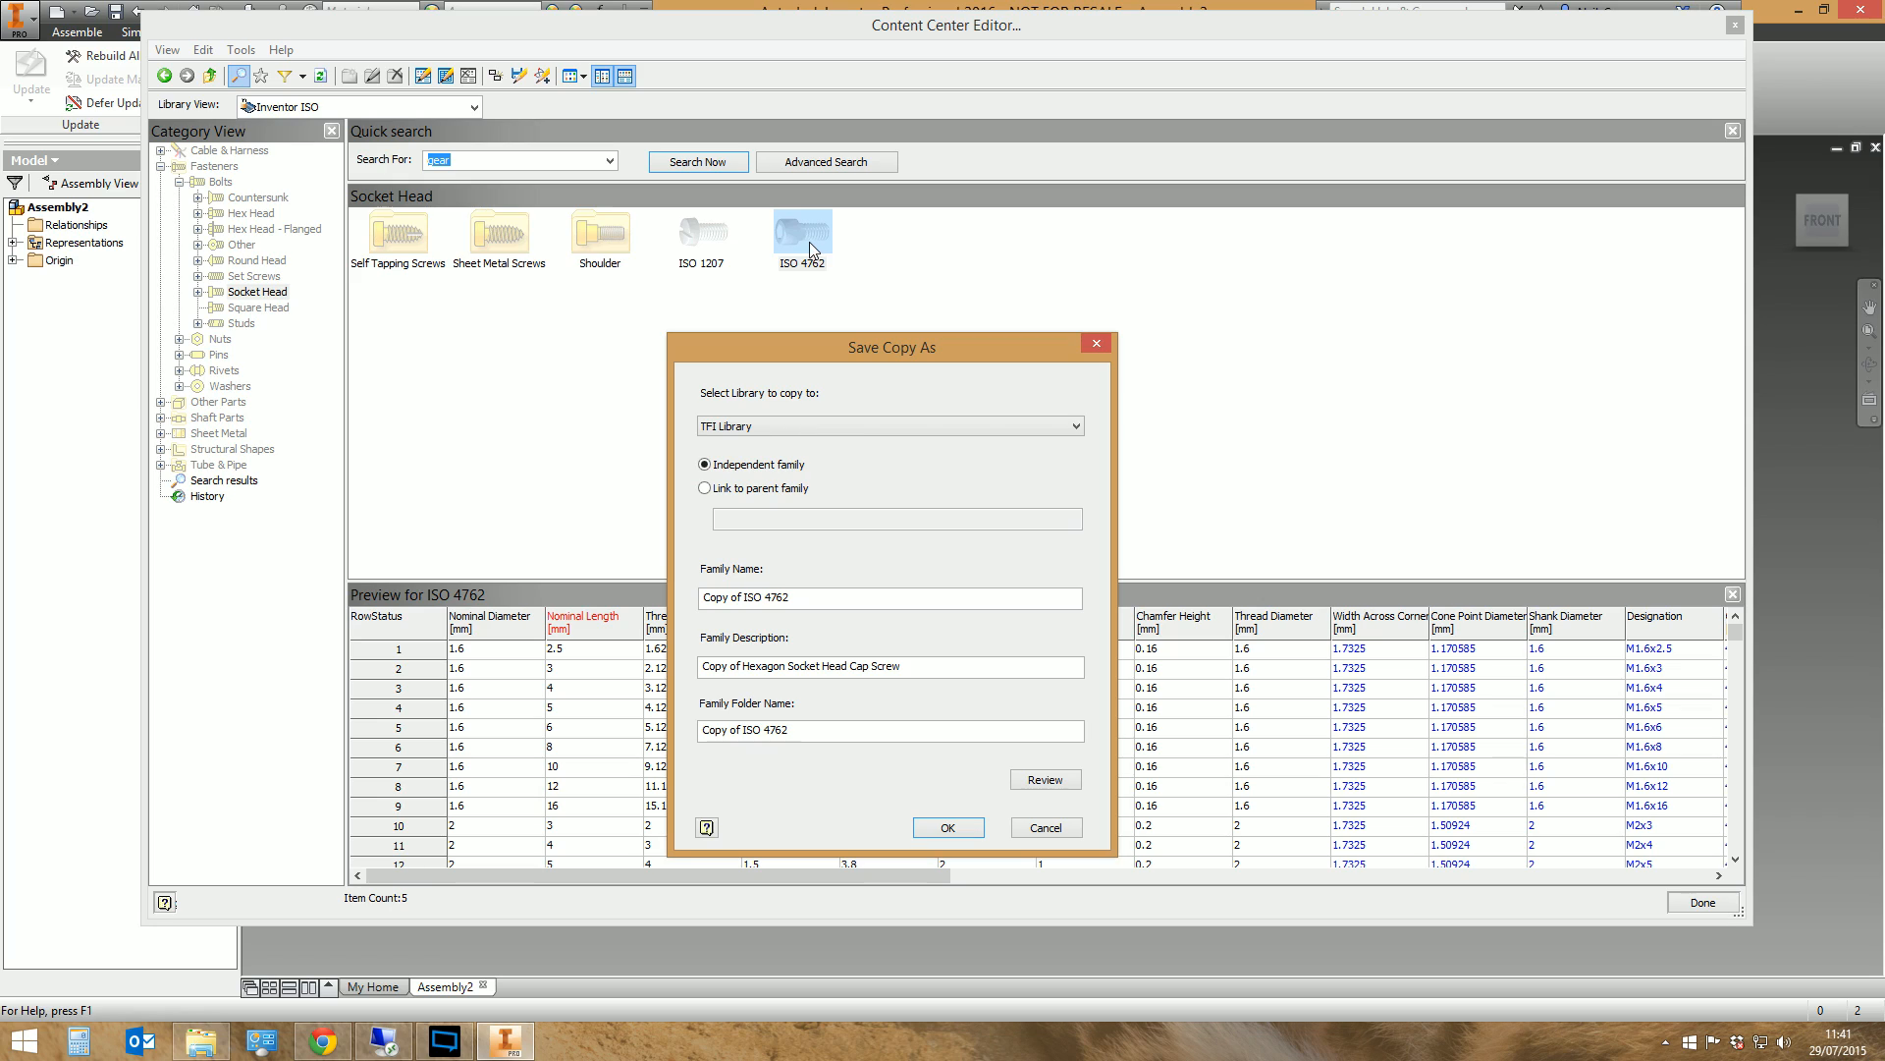
left_click(747, 492)
left_click(784, 464)
Name the copied family TFI ISO 4762 and describe it as TFI Hexagon Socket Head Cap Screw
left_click_drag(744, 597, 702, 597)
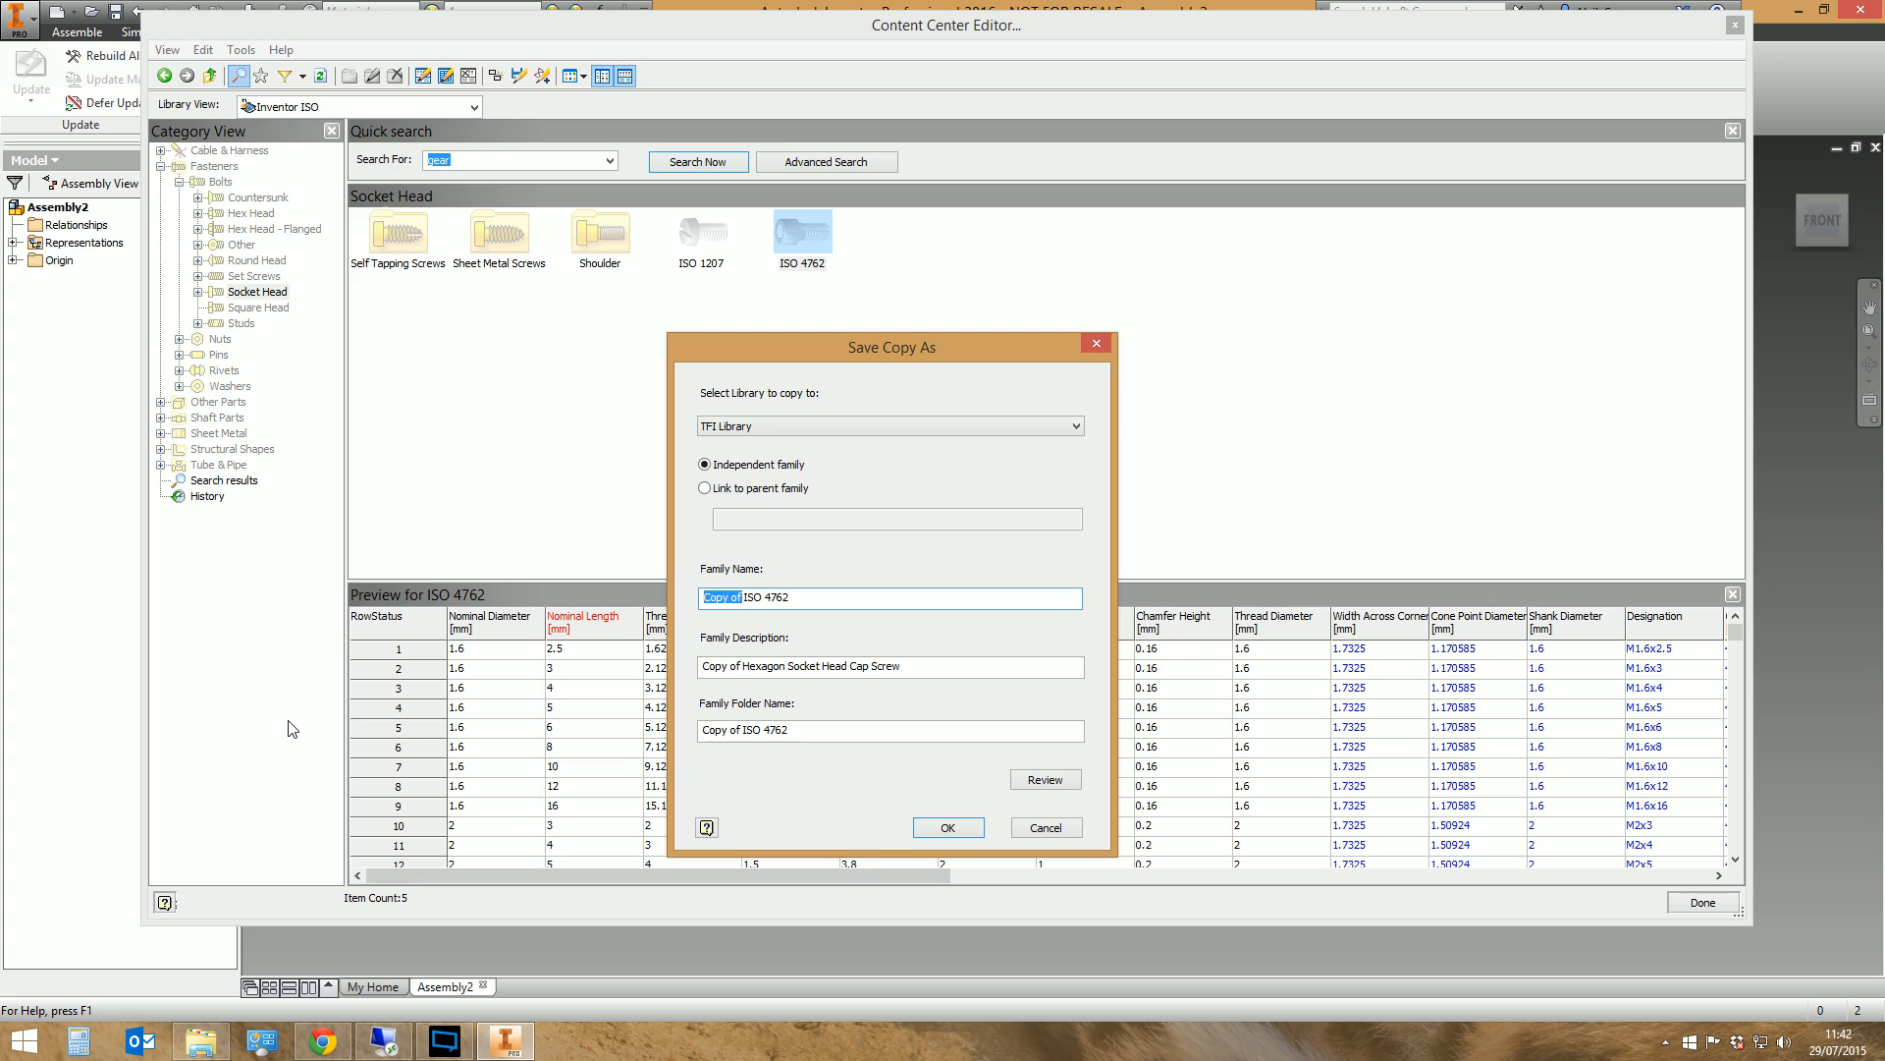
type("TFI")
left_click_drag(743, 666, 702, 667)
type("TFI")
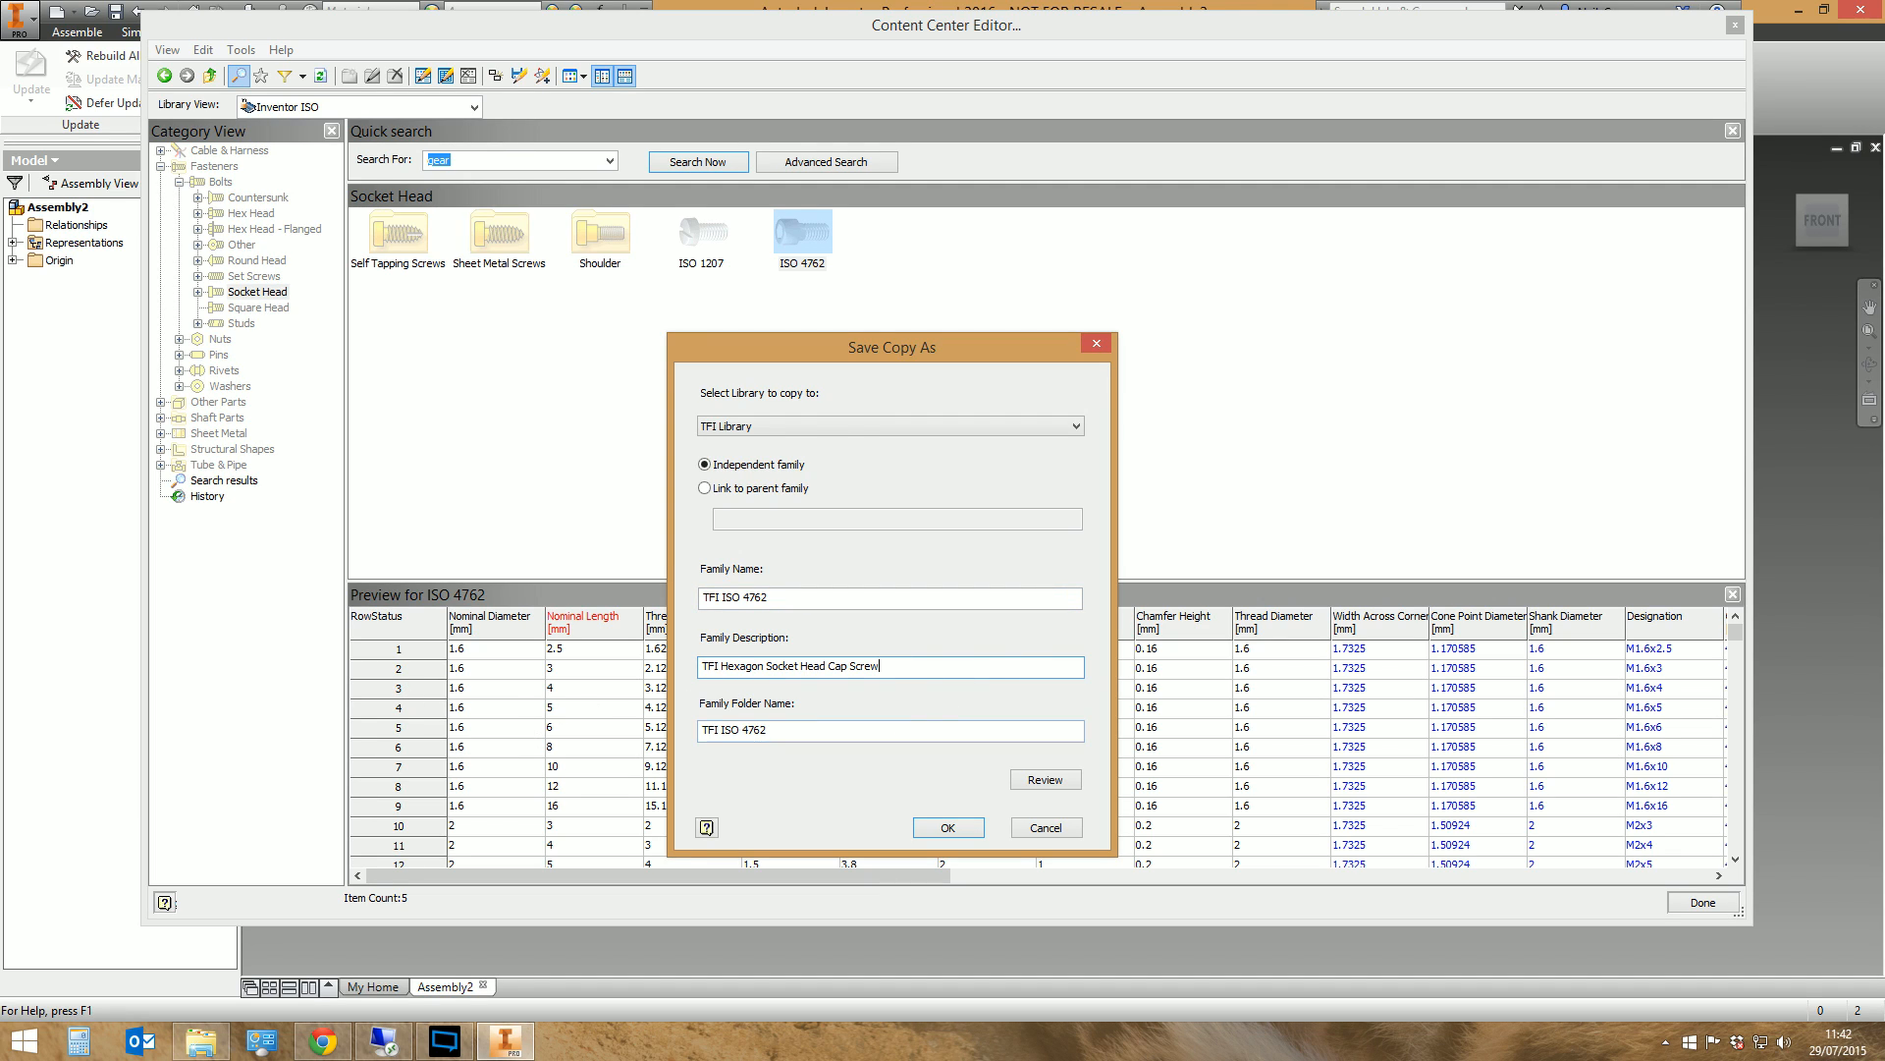
key("shift+Home")
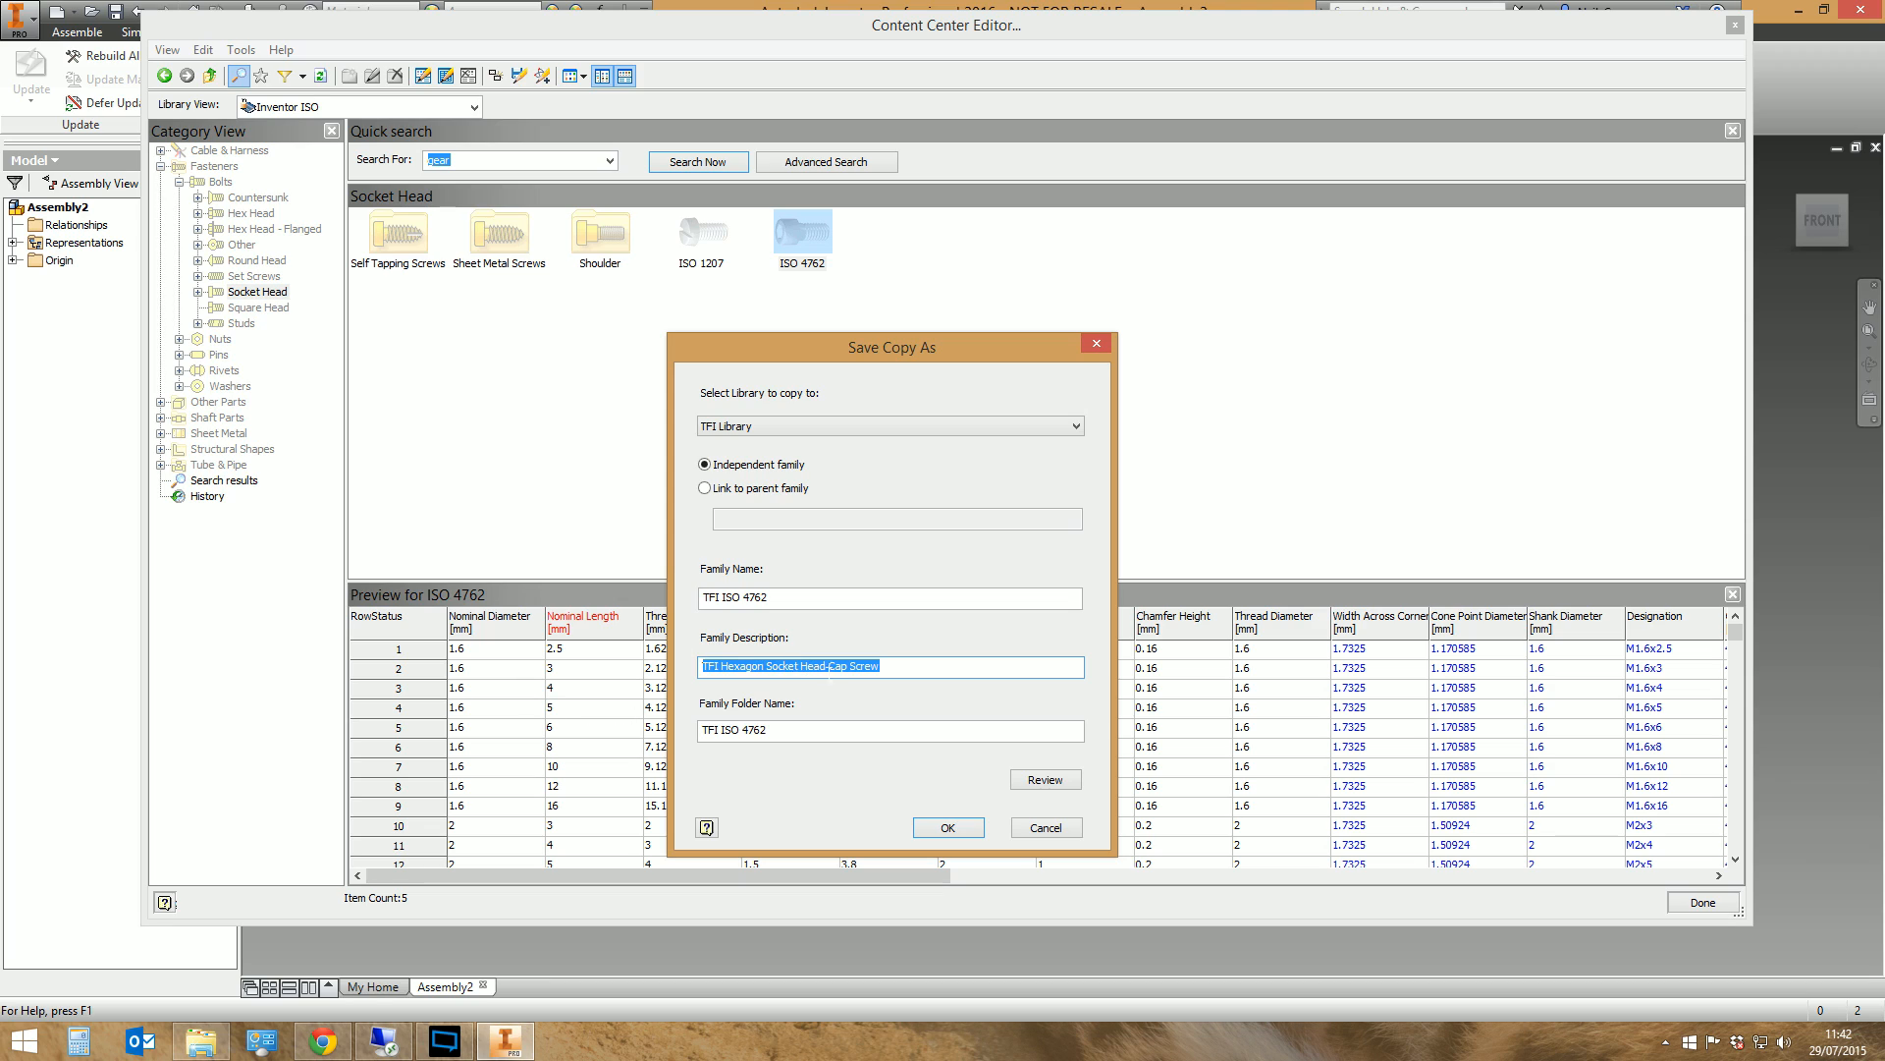
key("End")
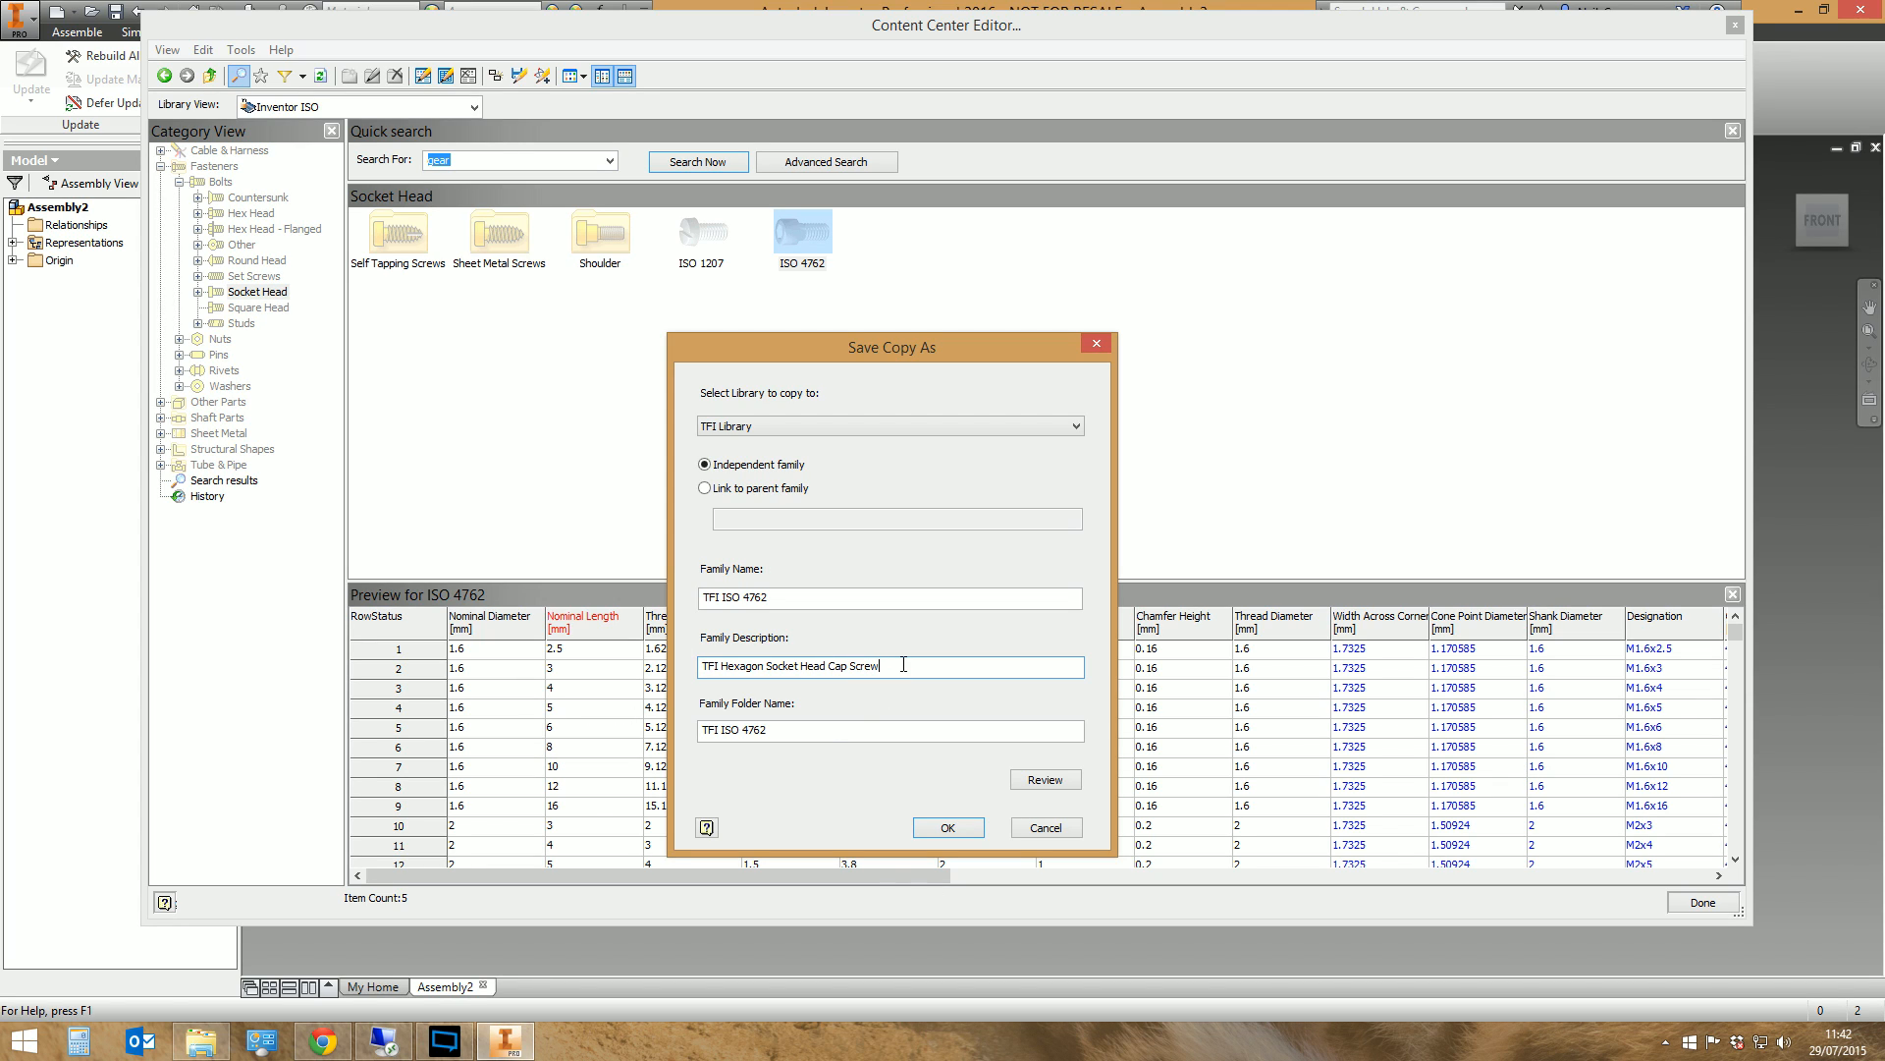
mouse_move(905, 666)
left_mouse_down()
mouse_move(779, 666)
mouse_move(914, 666)
left_mouse_up()
Review the copy's naming expressions in an enlarged window and replace "Copy of" with TFI in the File Name expression
left_click(1045, 778)
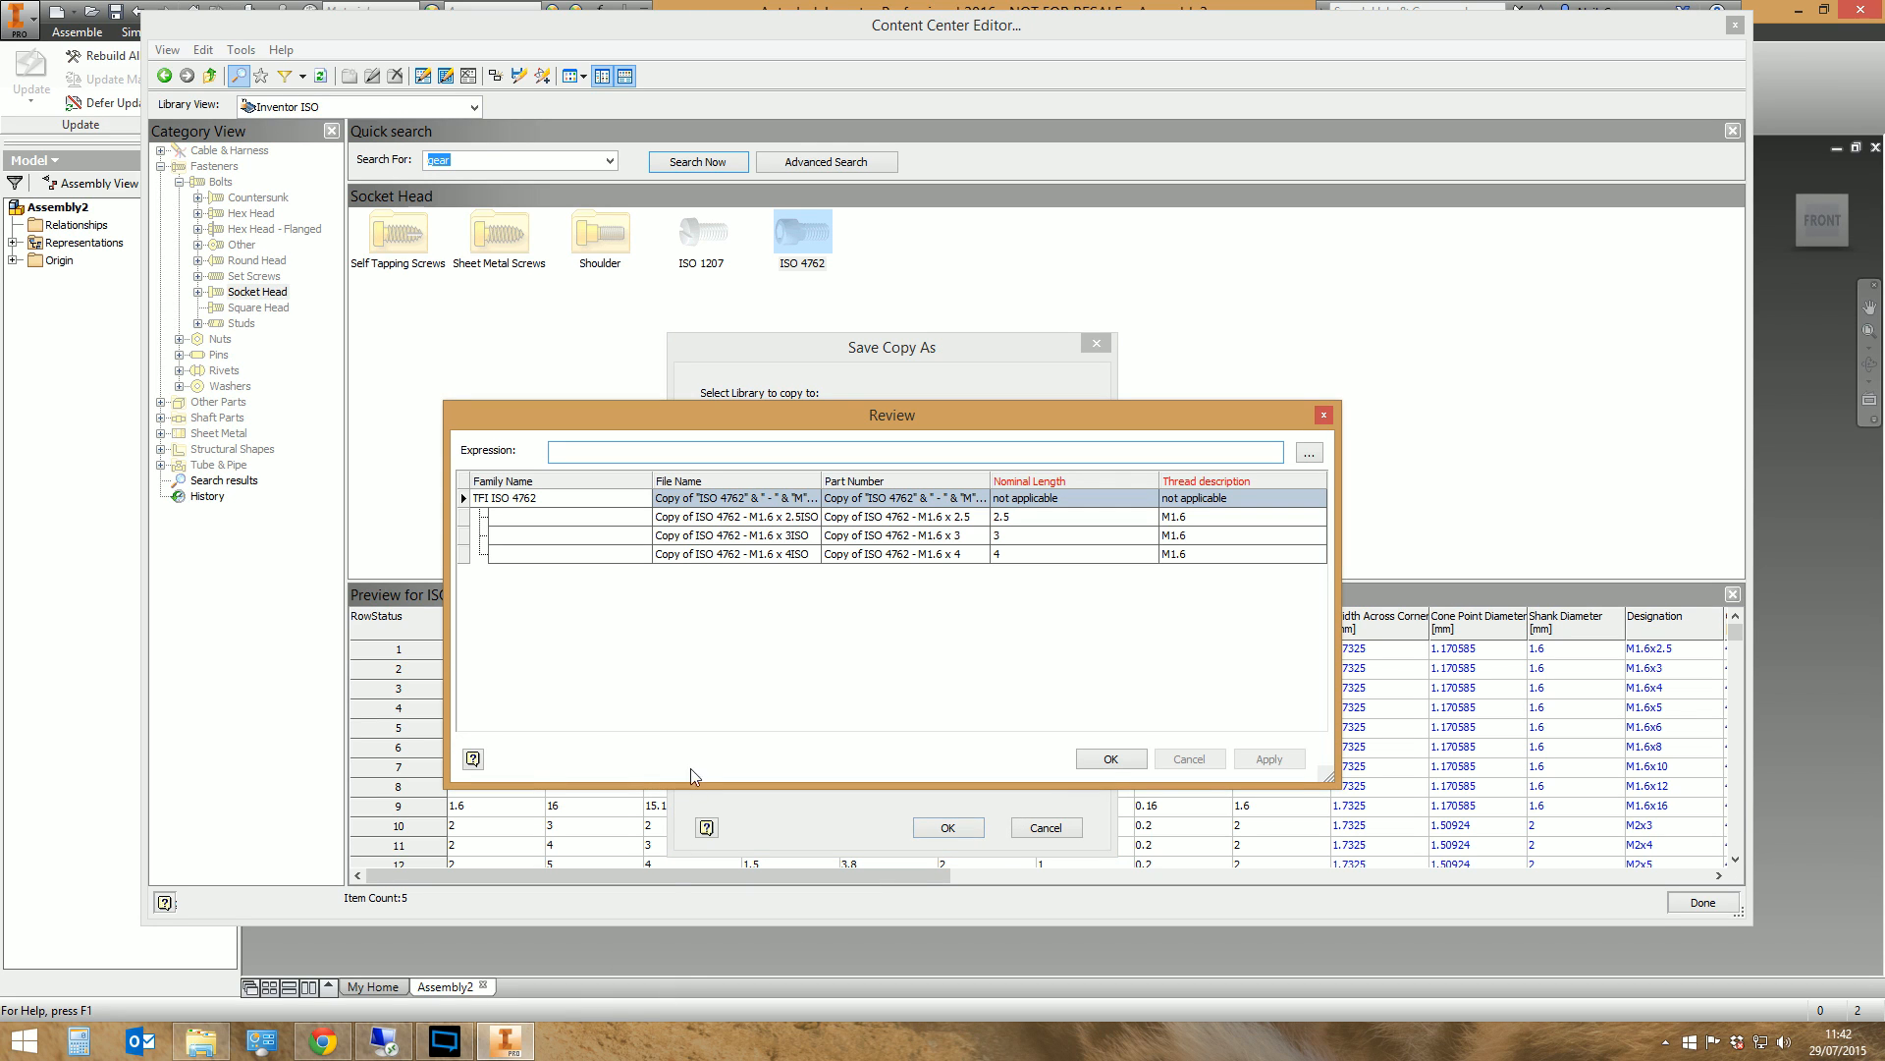
left_click_drag(446, 407, 106, 119)
left_click_drag(1339, 527, 1685, 528)
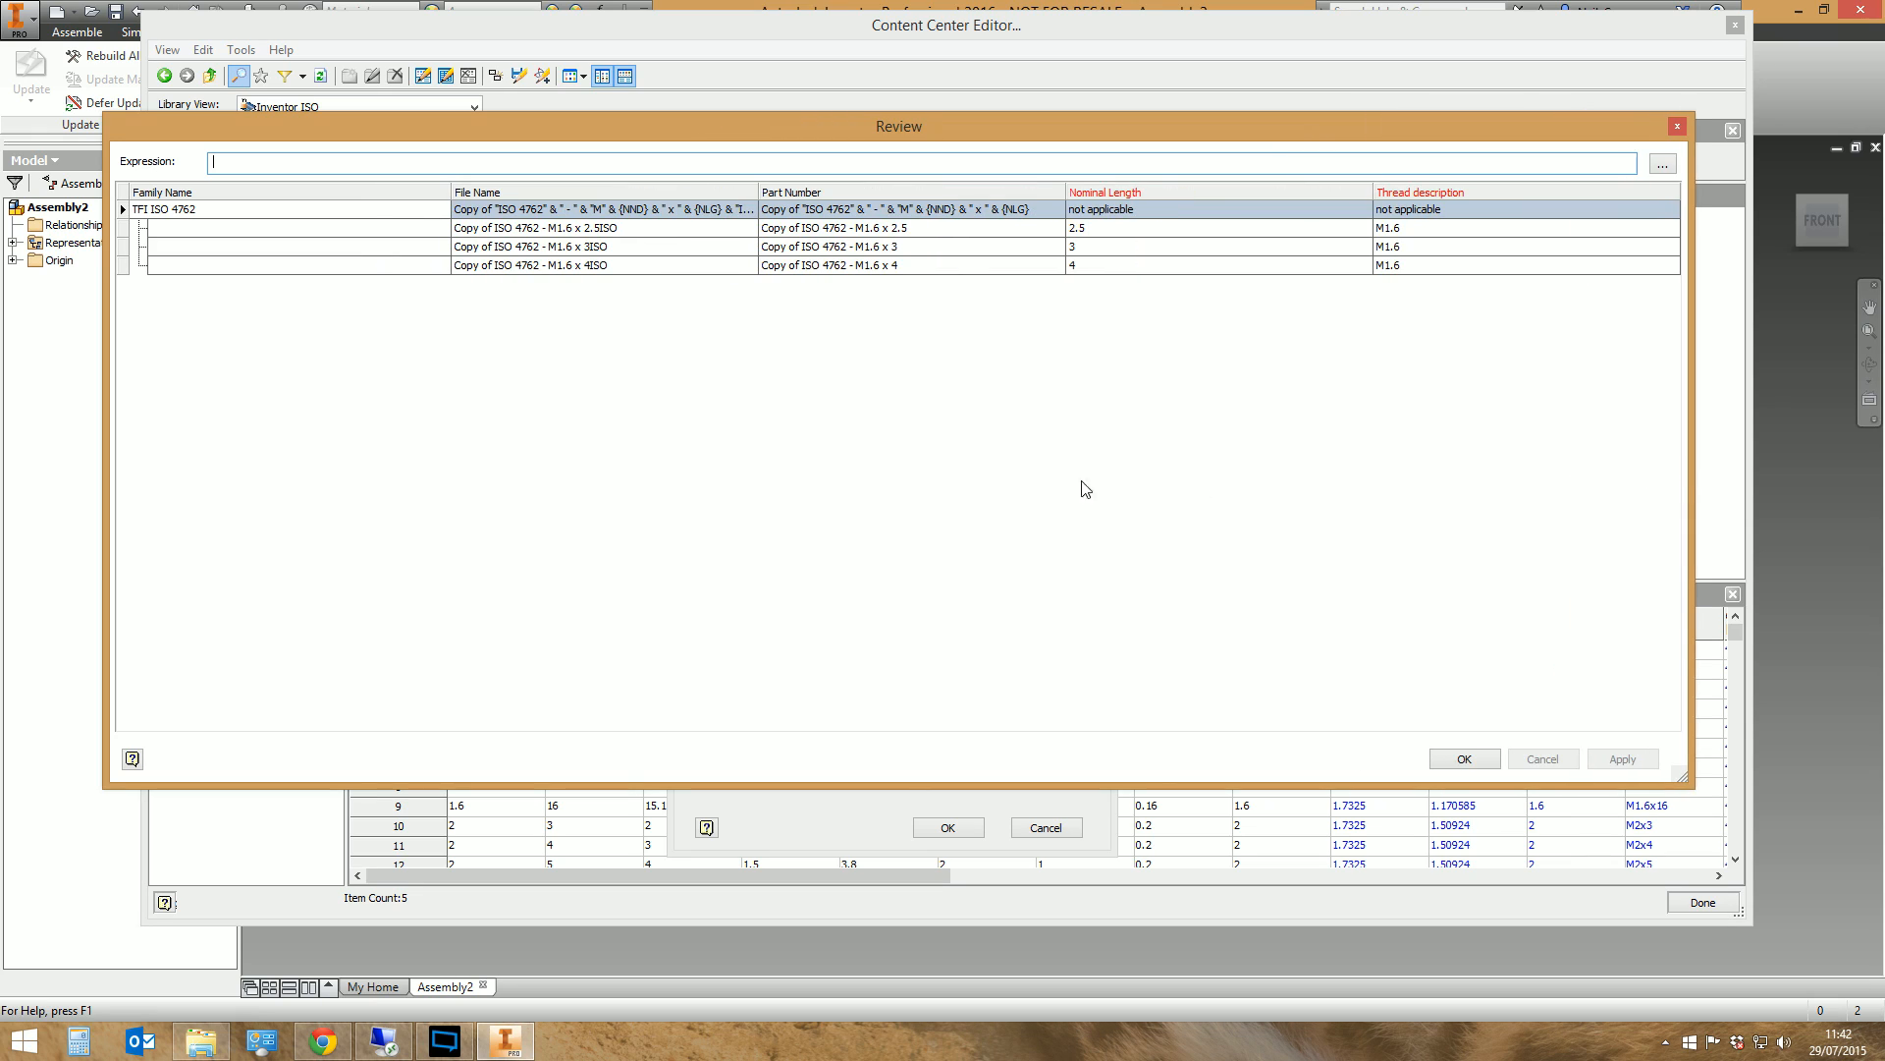
left_click(537, 213)
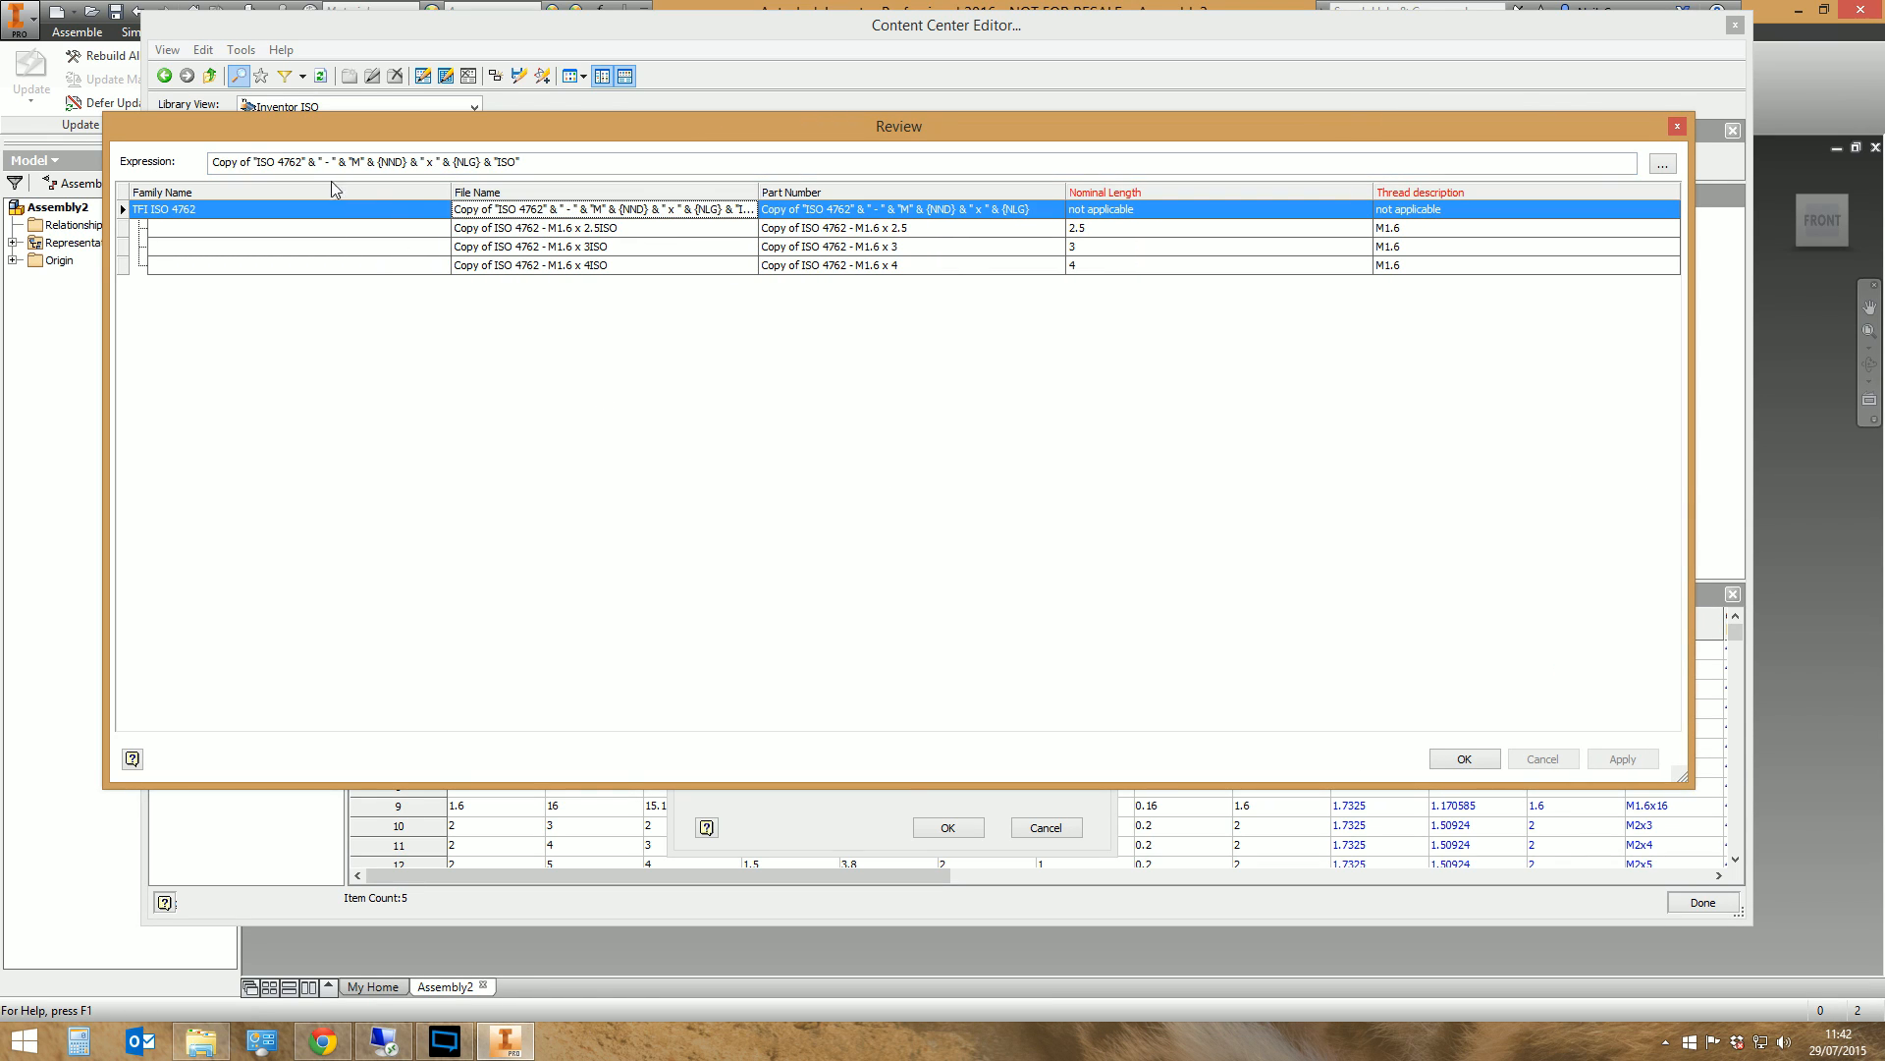
left_click_drag(252, 165, 130, 186)
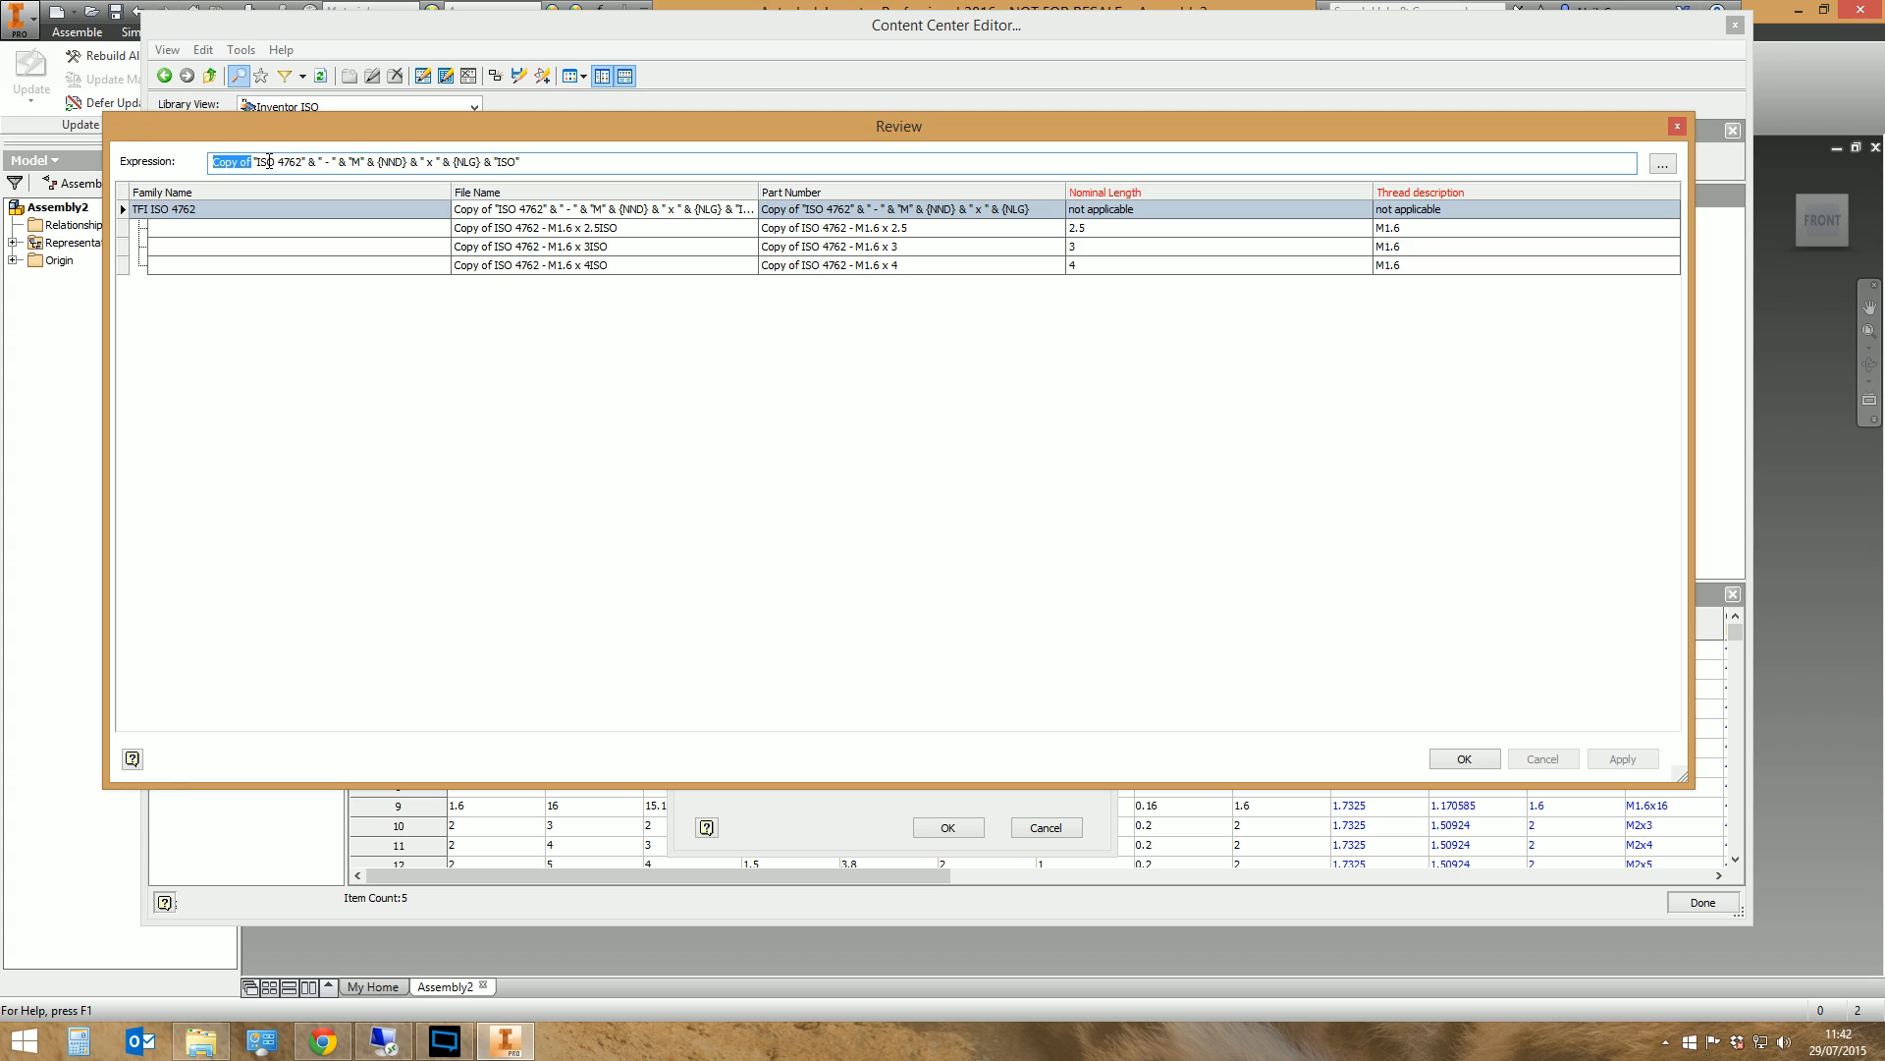
type("TFI")
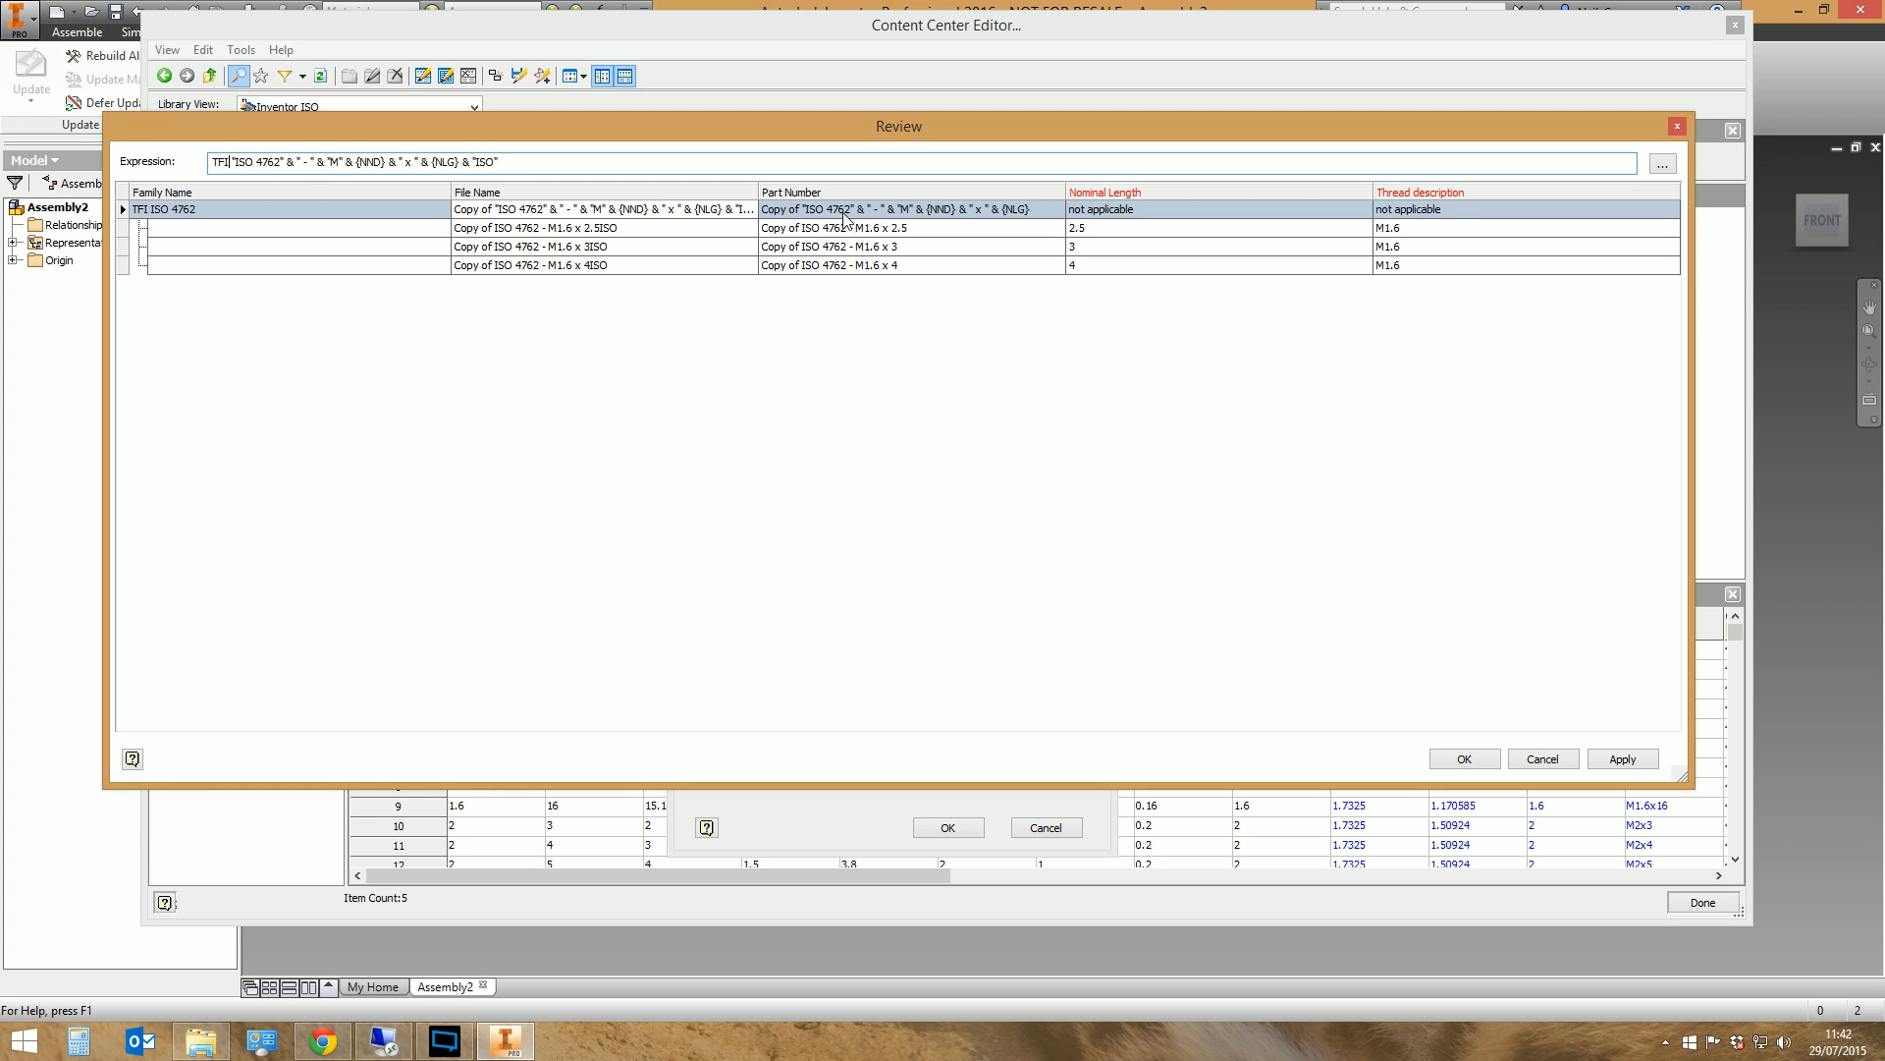
Replace "Copy of" with TFI in the family's Part Number expression
left_click(845, 212)
left_click_drag(251, 162, 213, 162)
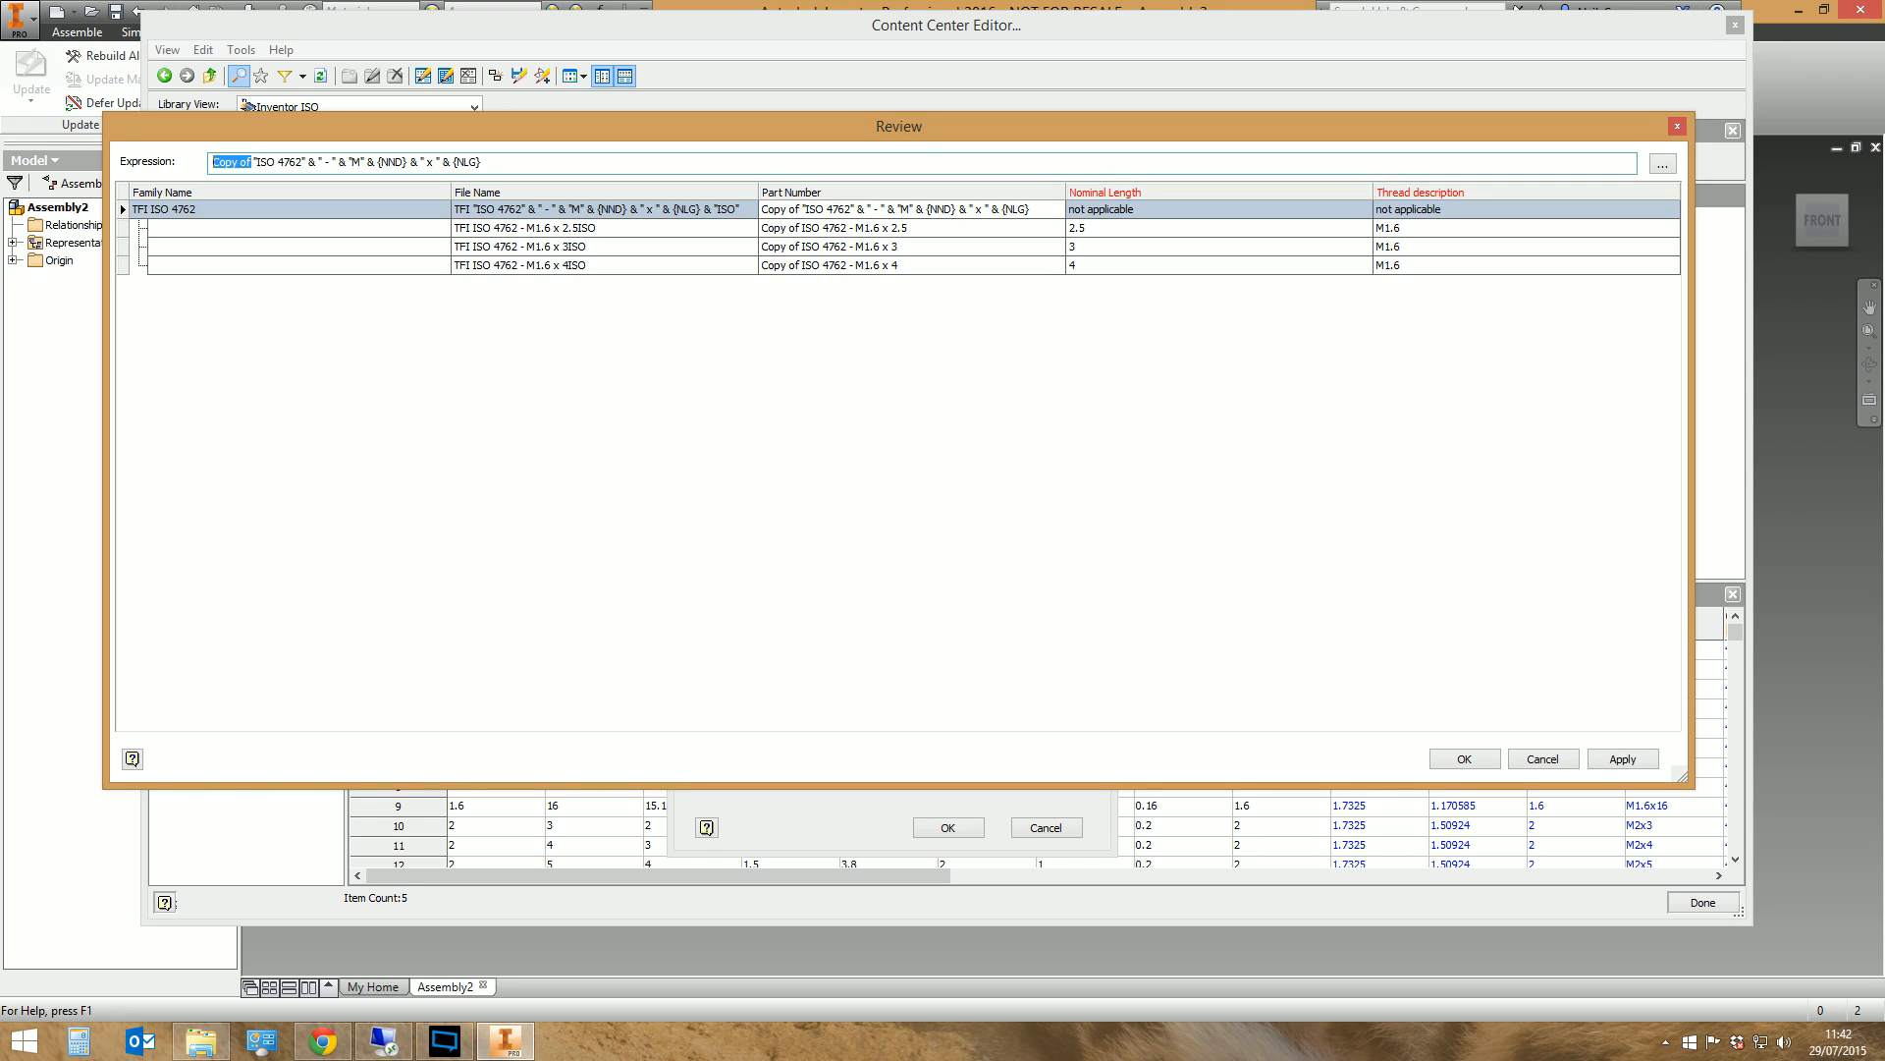
type("TFI")
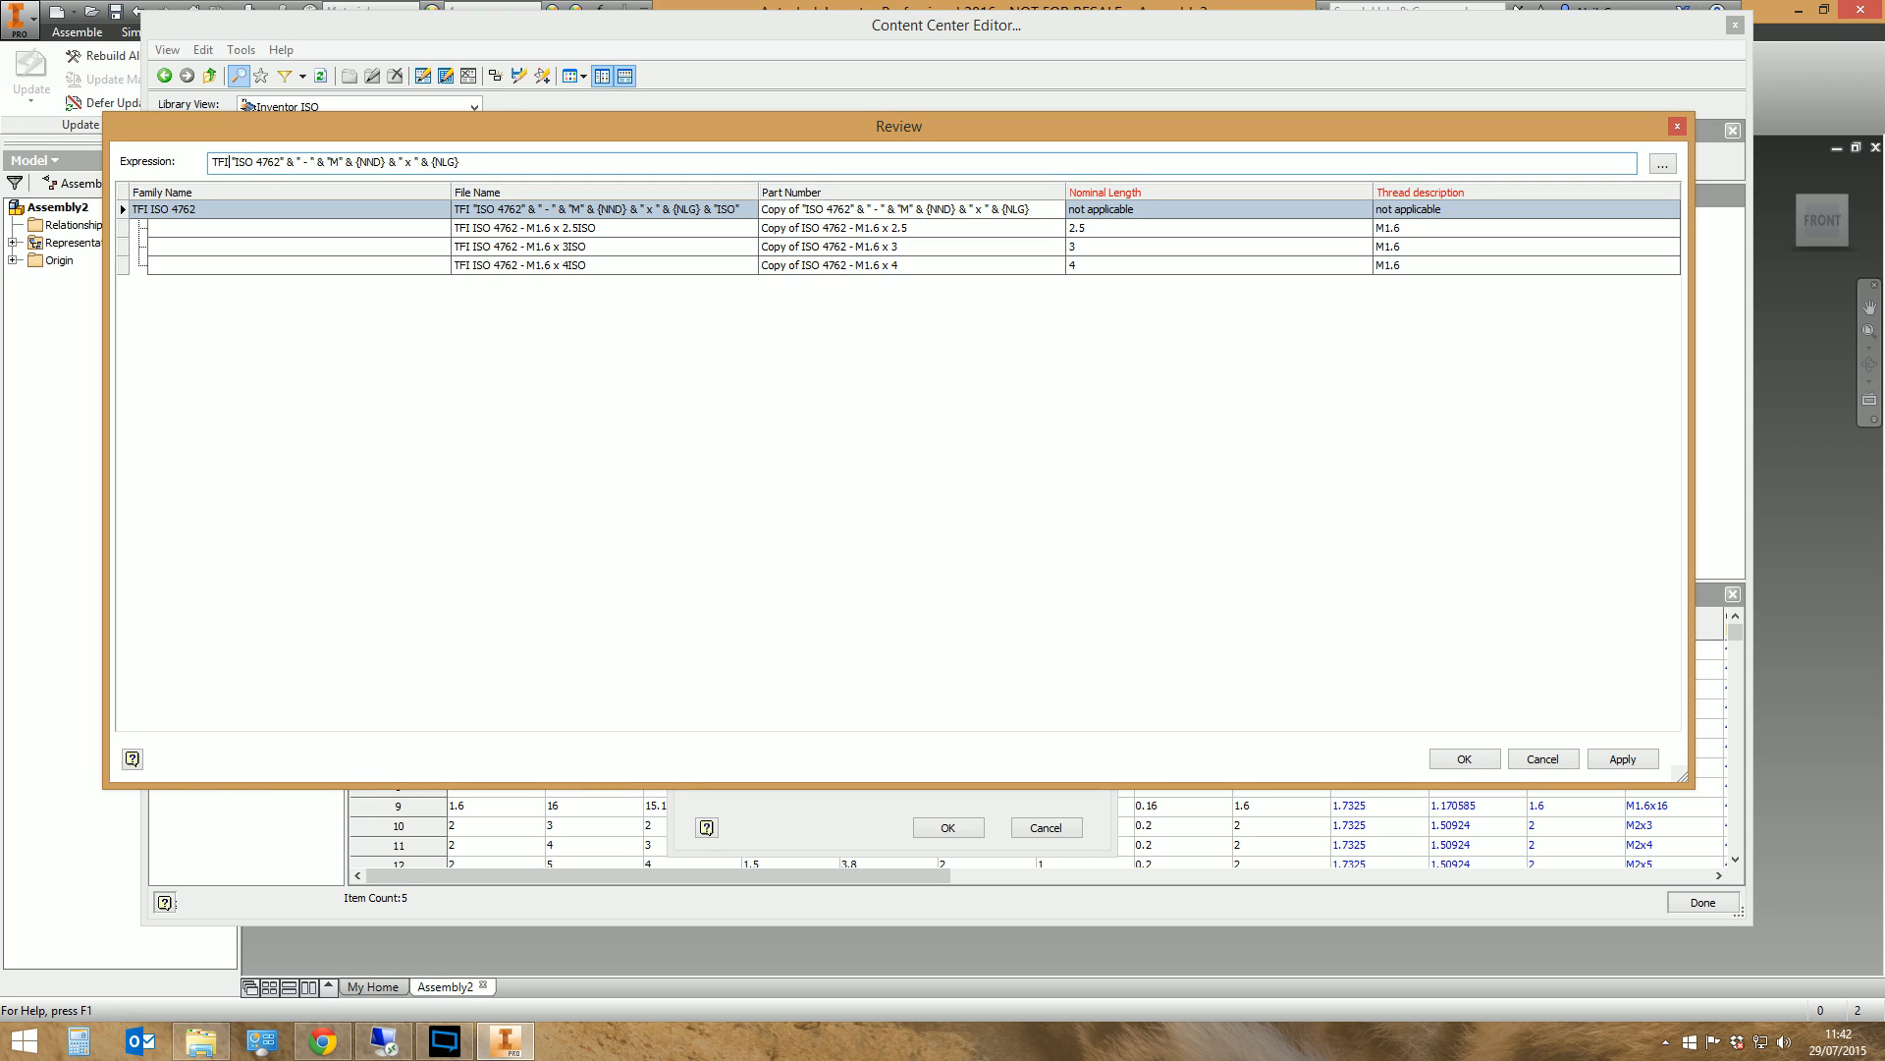
left_click(1119, 210)
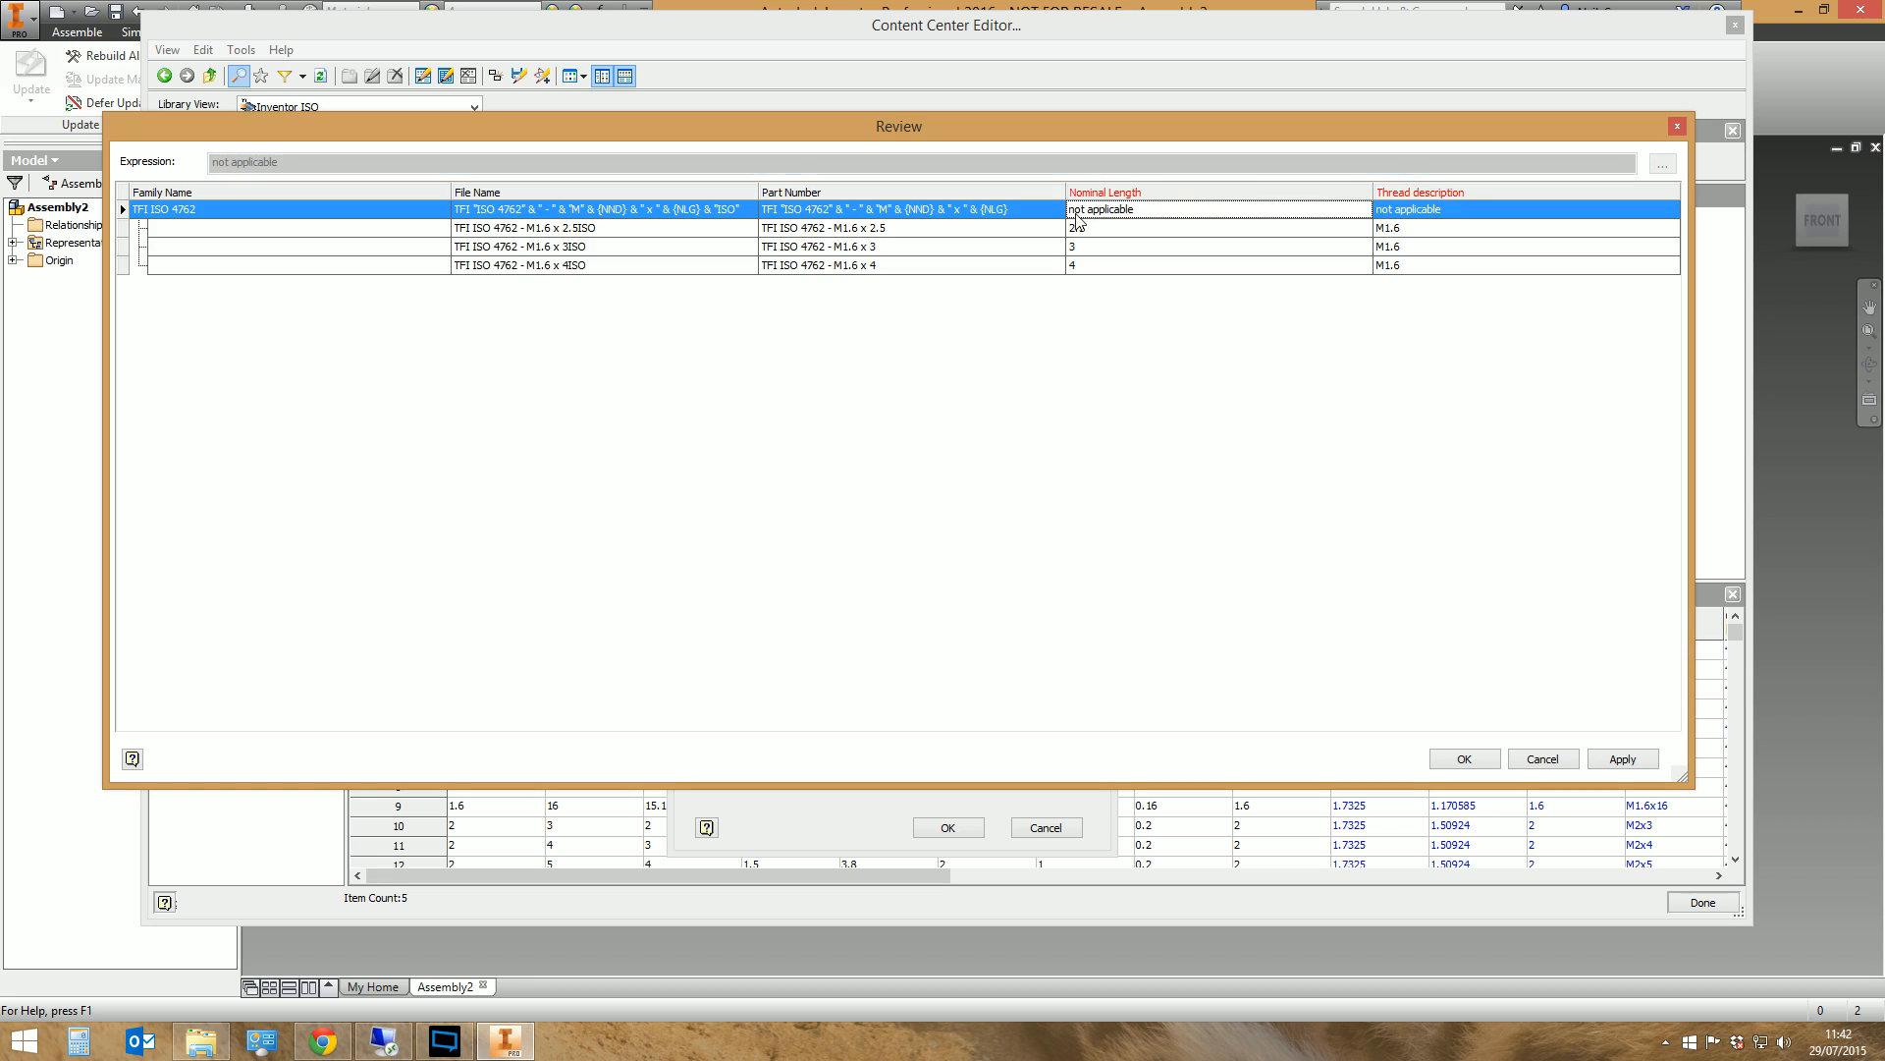
Check the file names of the sample sizes and remove the trailing & "ISO" from the File Name expression
left_click(505, 235)
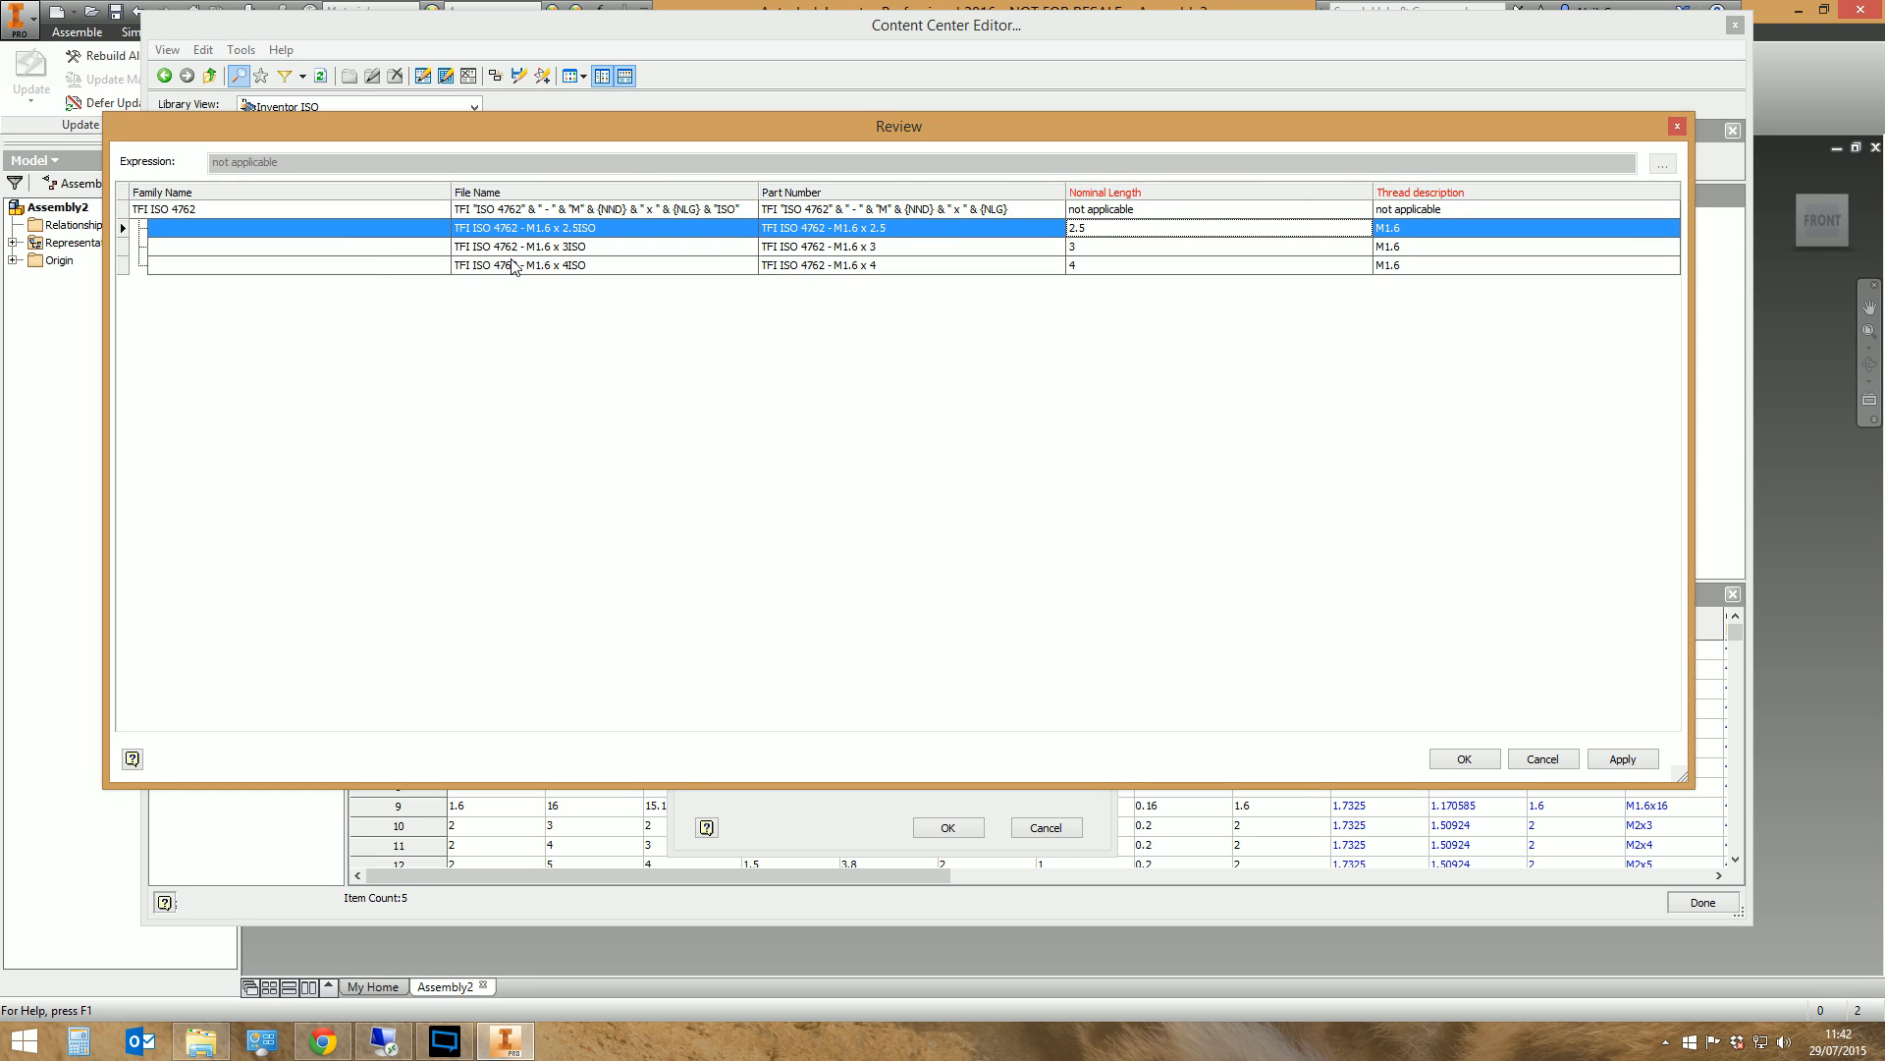
left_click(506, 248)
left_click(505, 265)
left_click(506, 248)
left_click(505, 232)
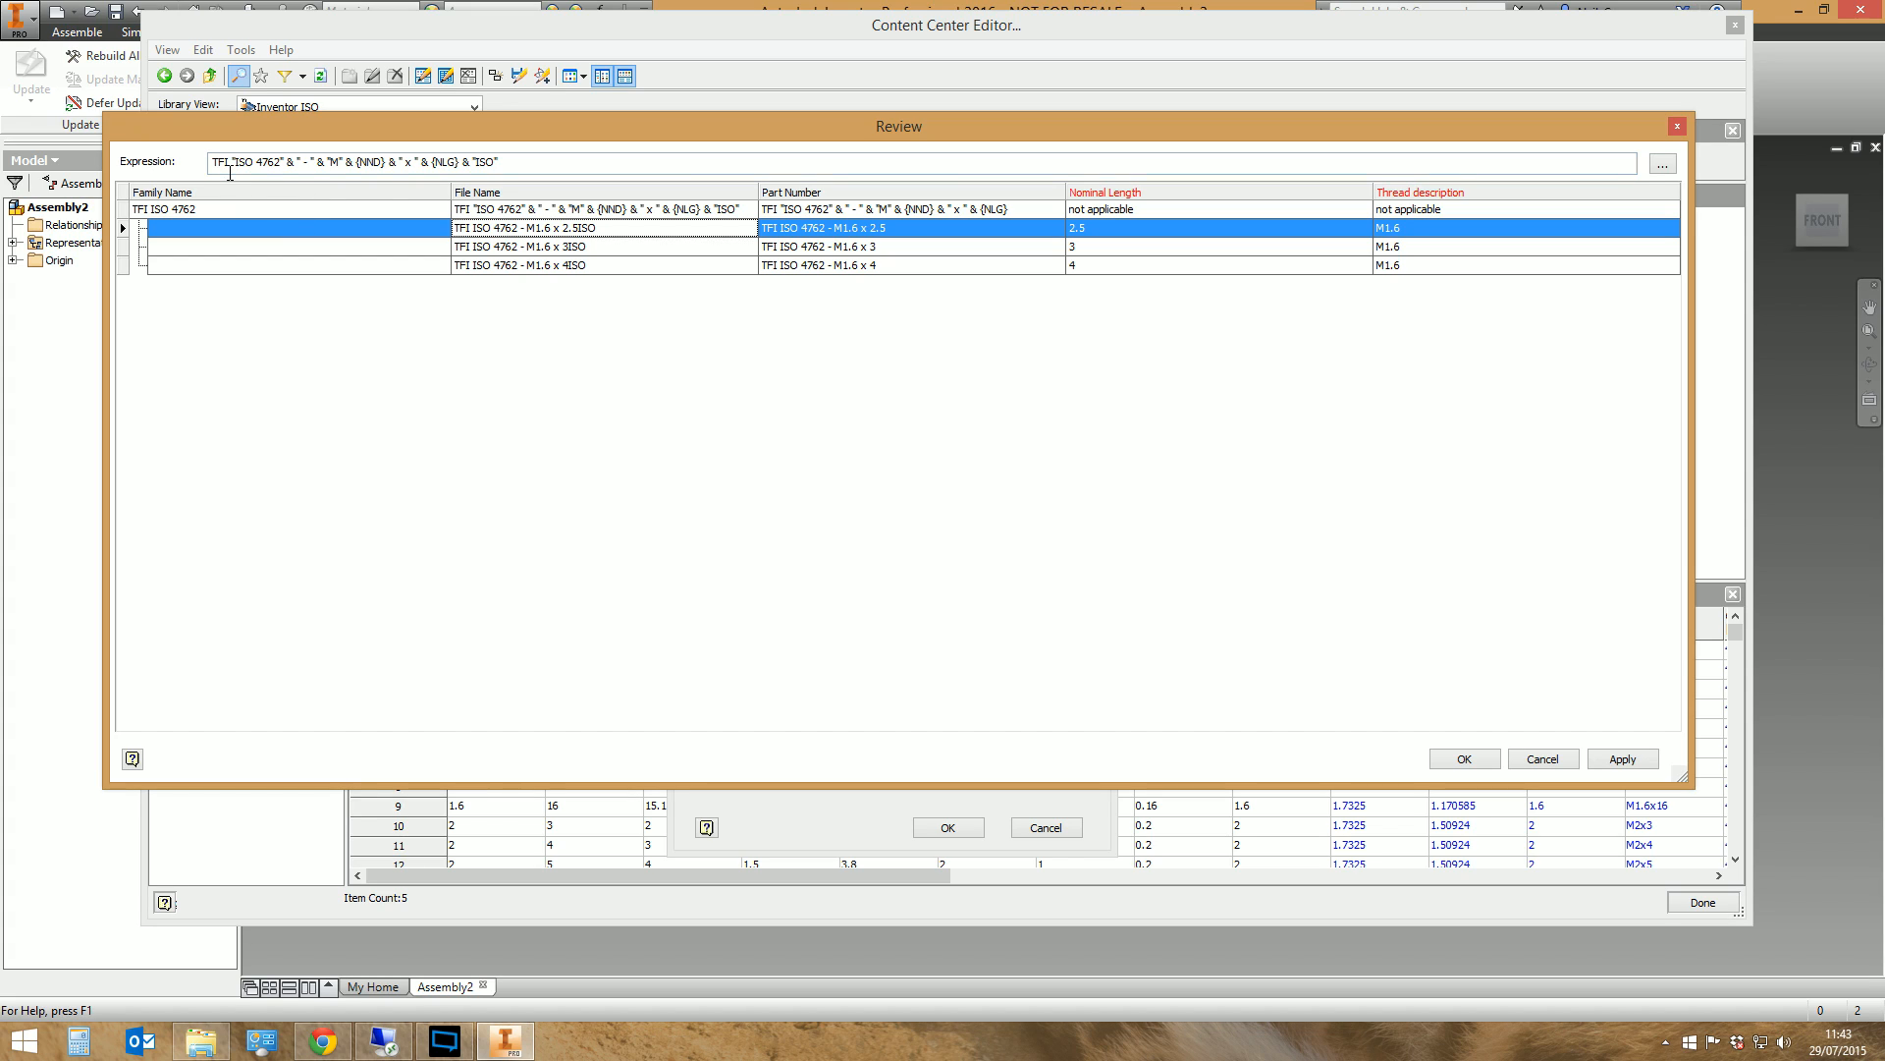
left_click_drag(232, 165, 312, 165)
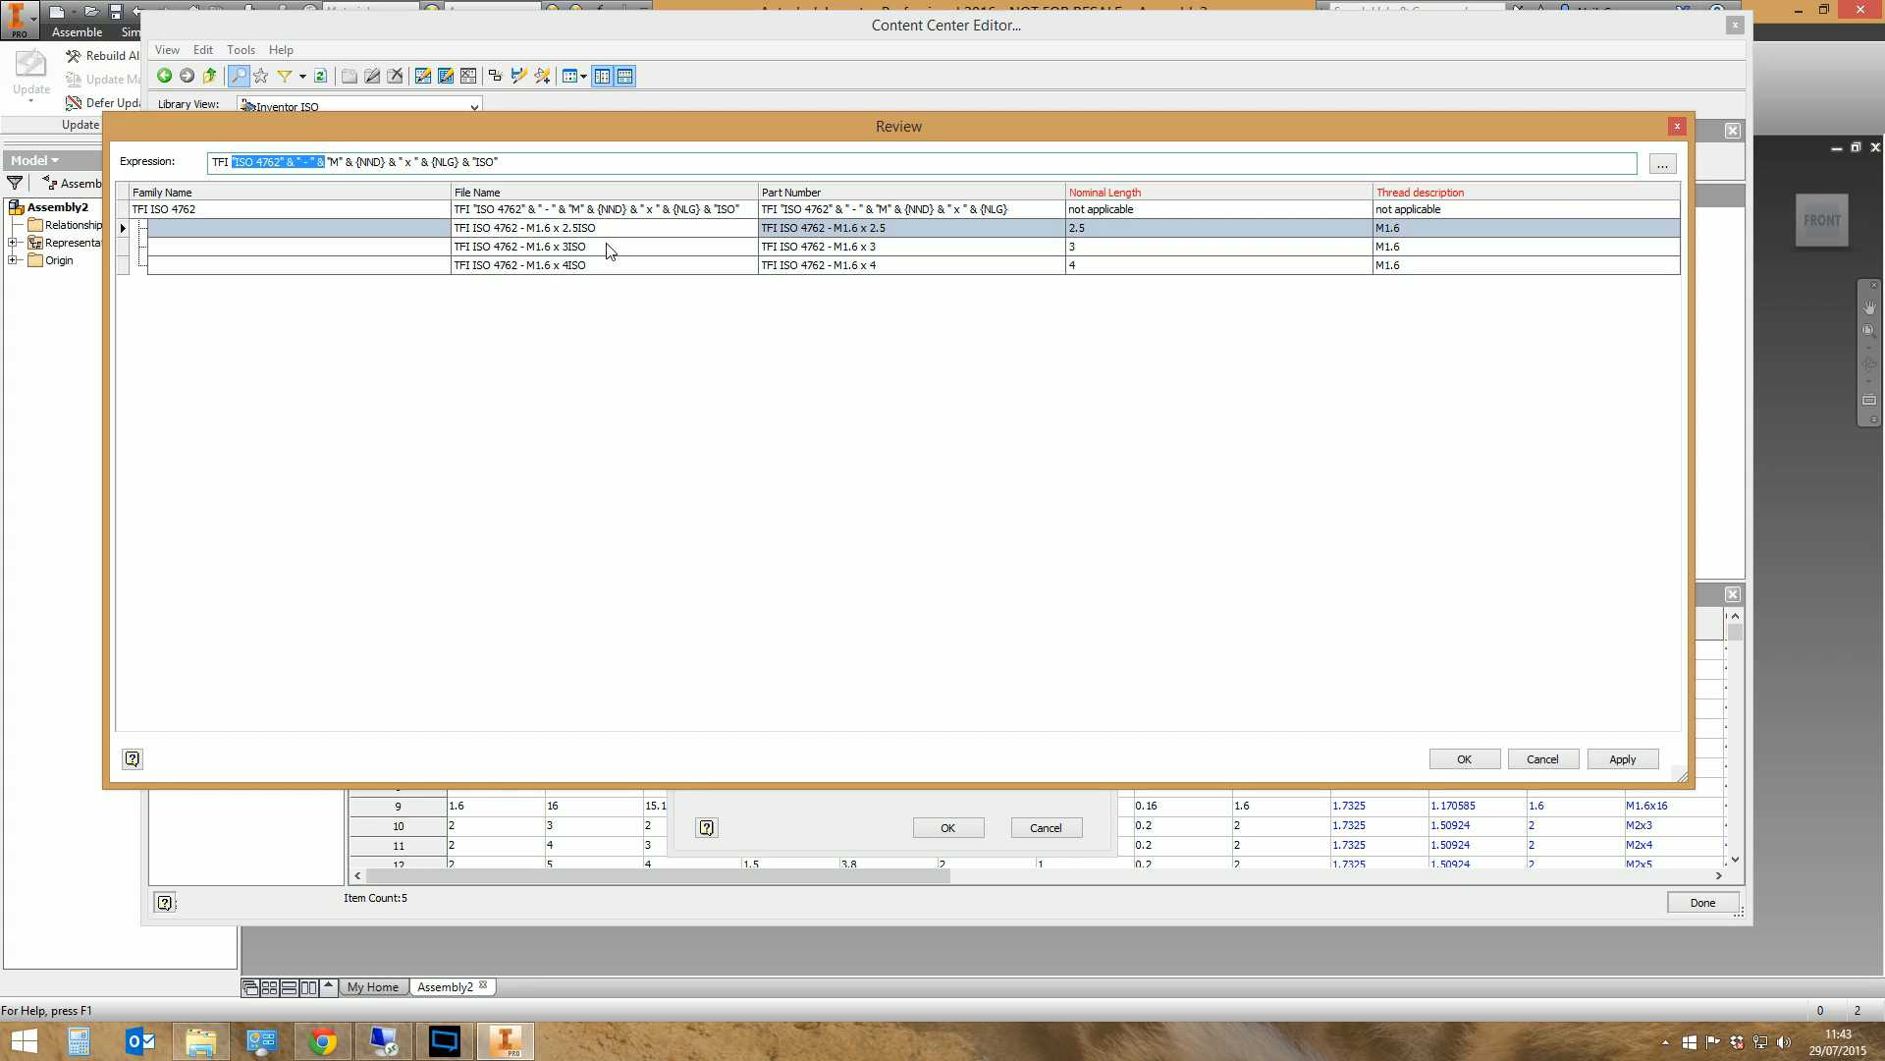
left_click_drag(501, 162, 462, 162)
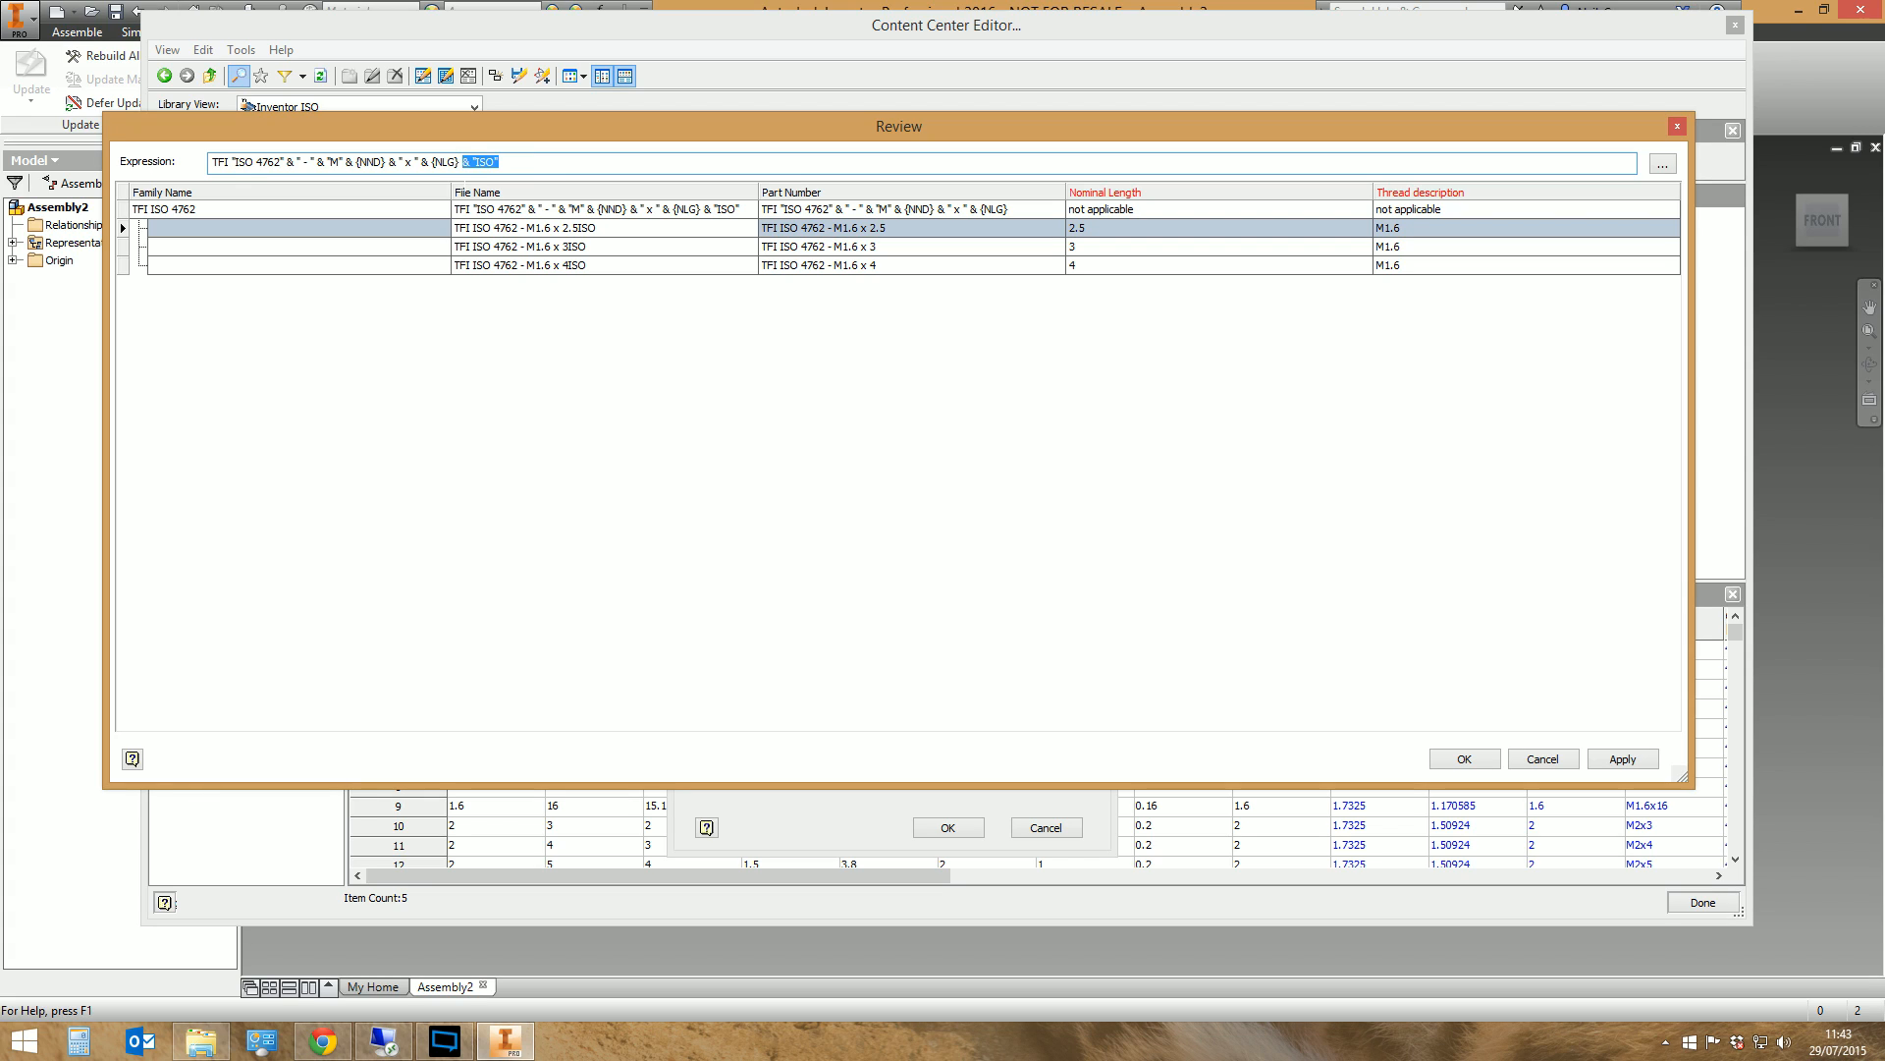
key("Delete")
left_click(544, 252)
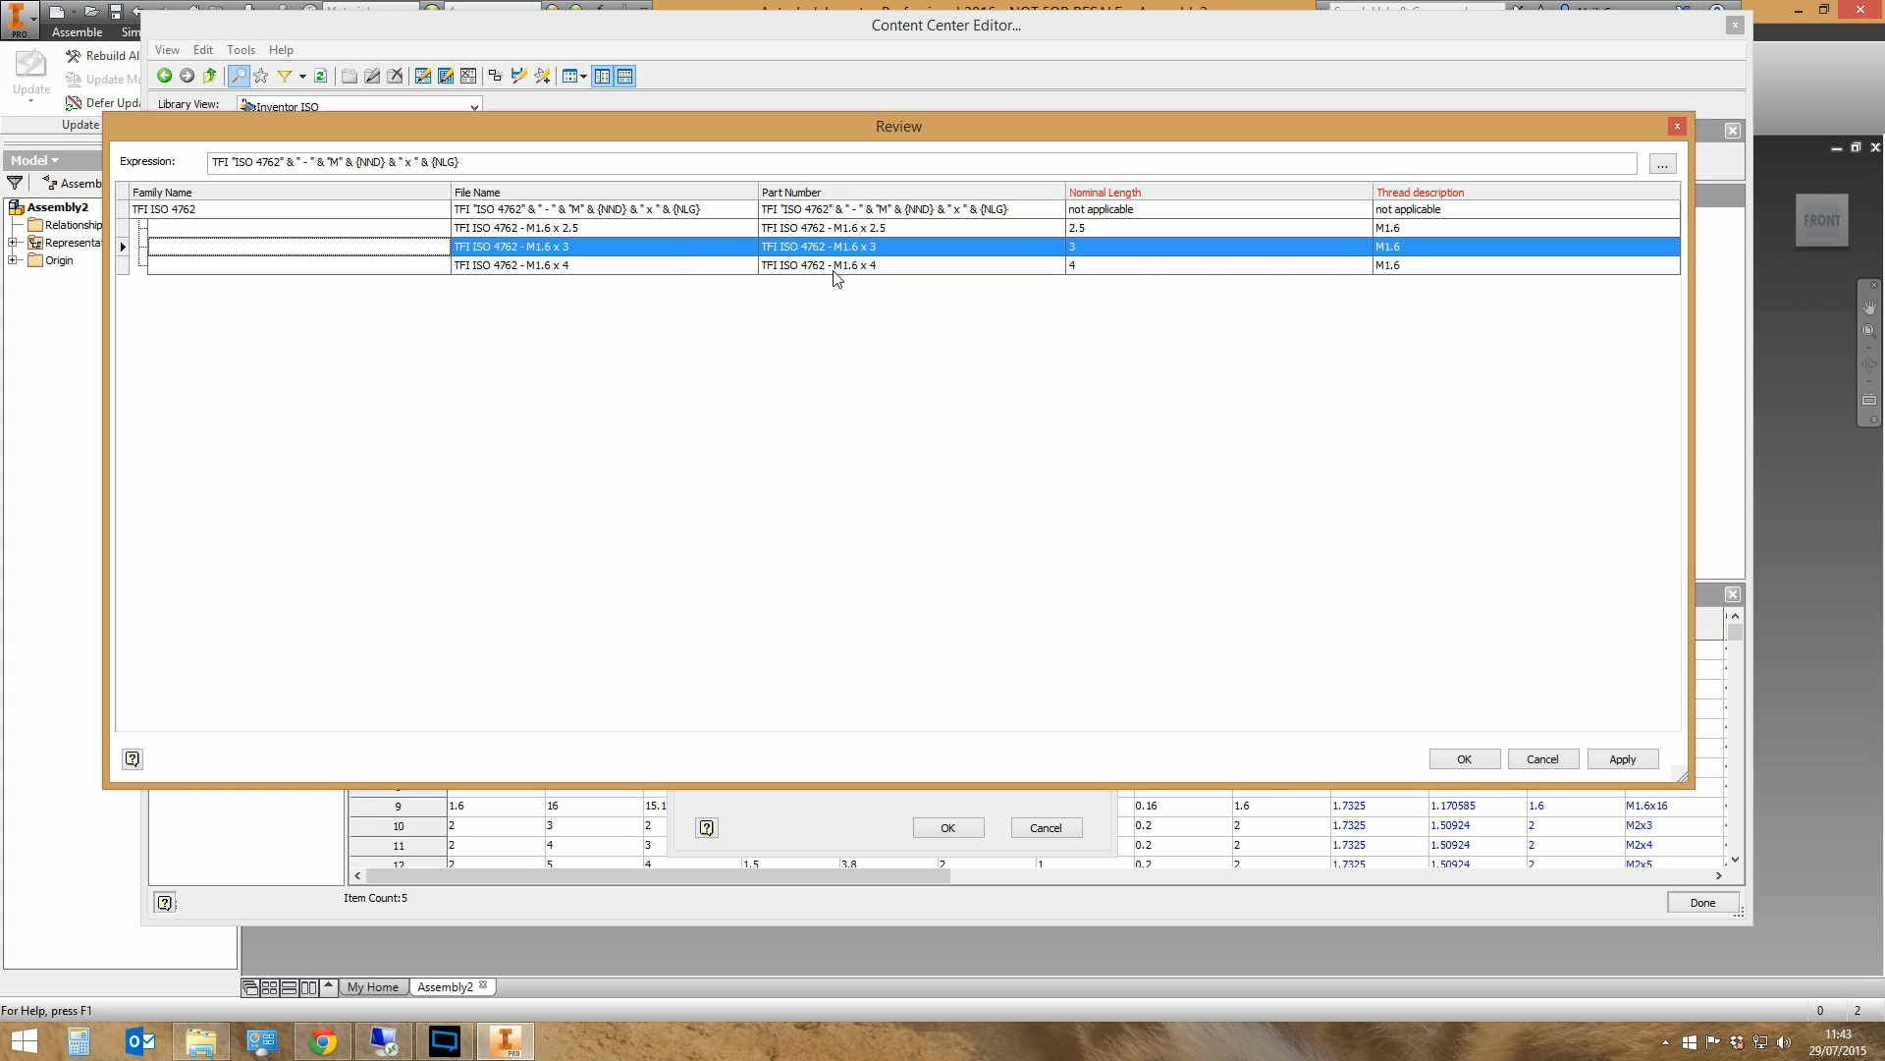
Examine the File Name expression and resulting names for the family and its M1.6 sample sizes
left_click(594, 226)
left_click(582, 247)
left_click(575, 263)
left_click(575, 246)
left_click(575, 234)
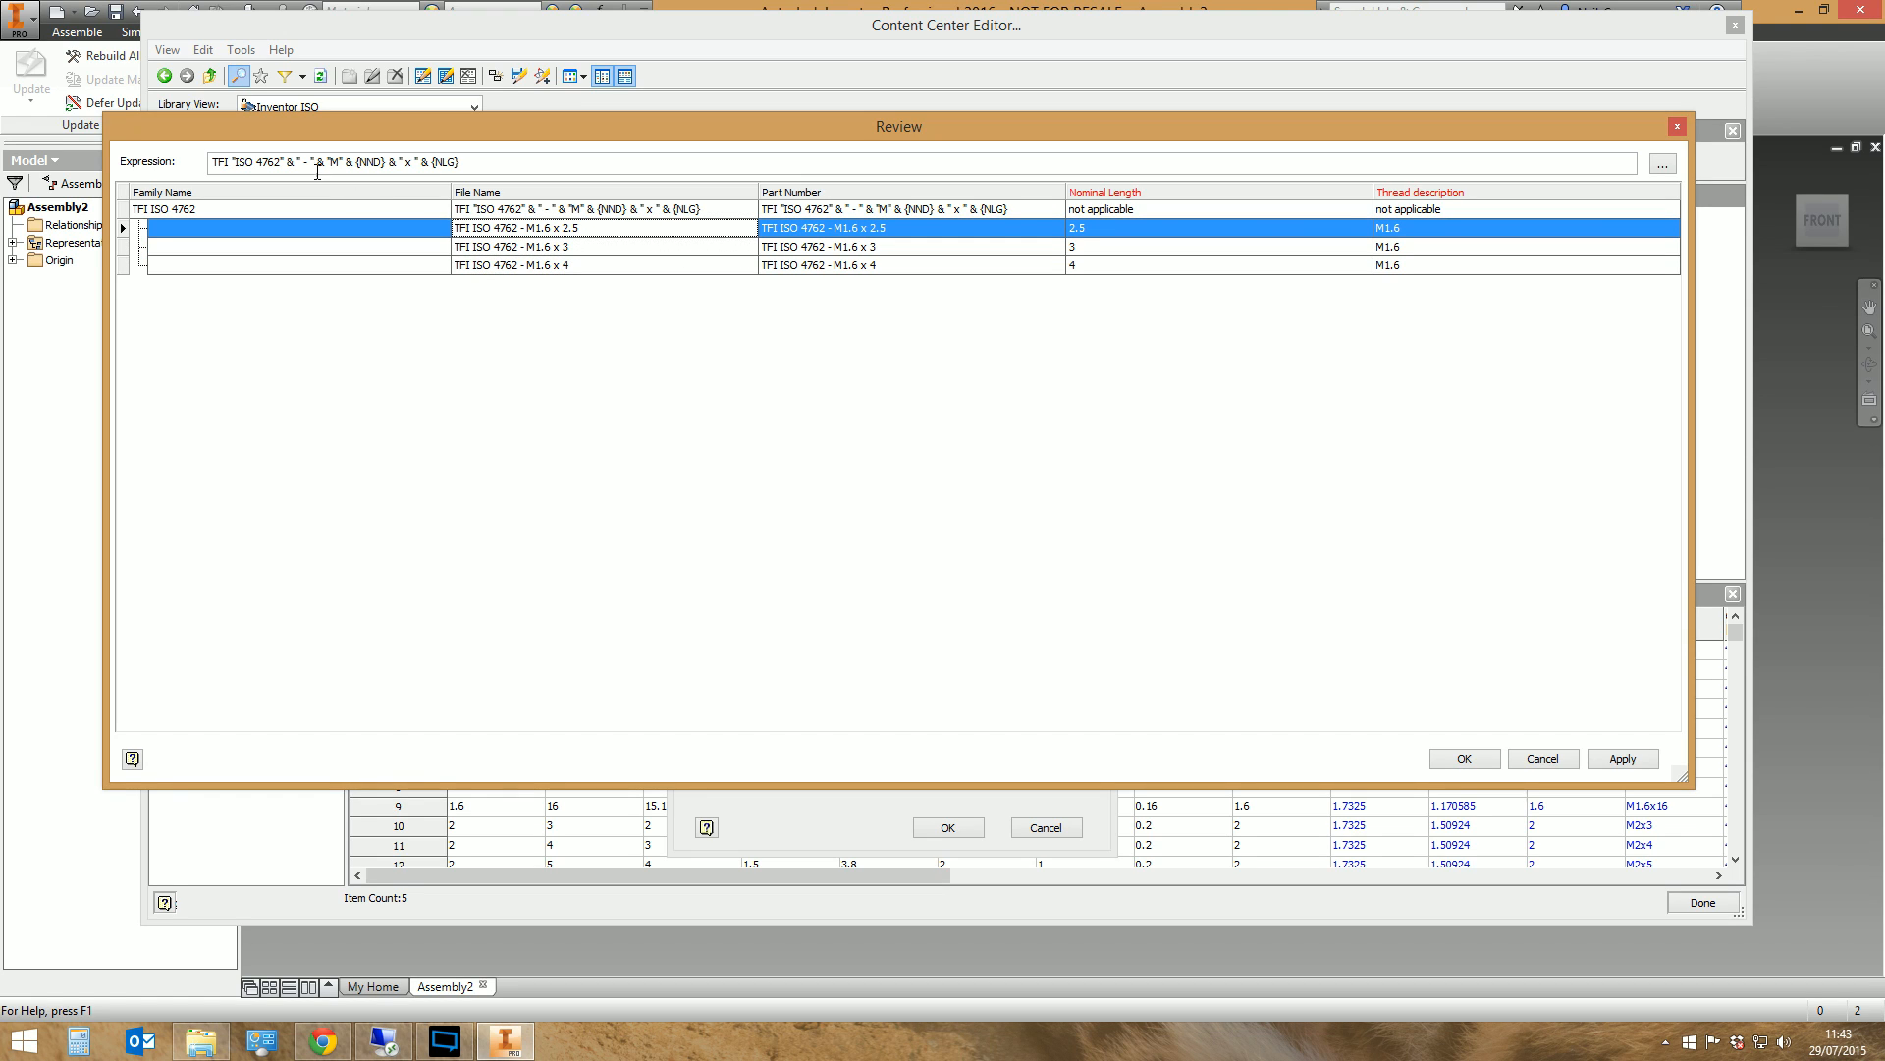
left_click(523, 210)
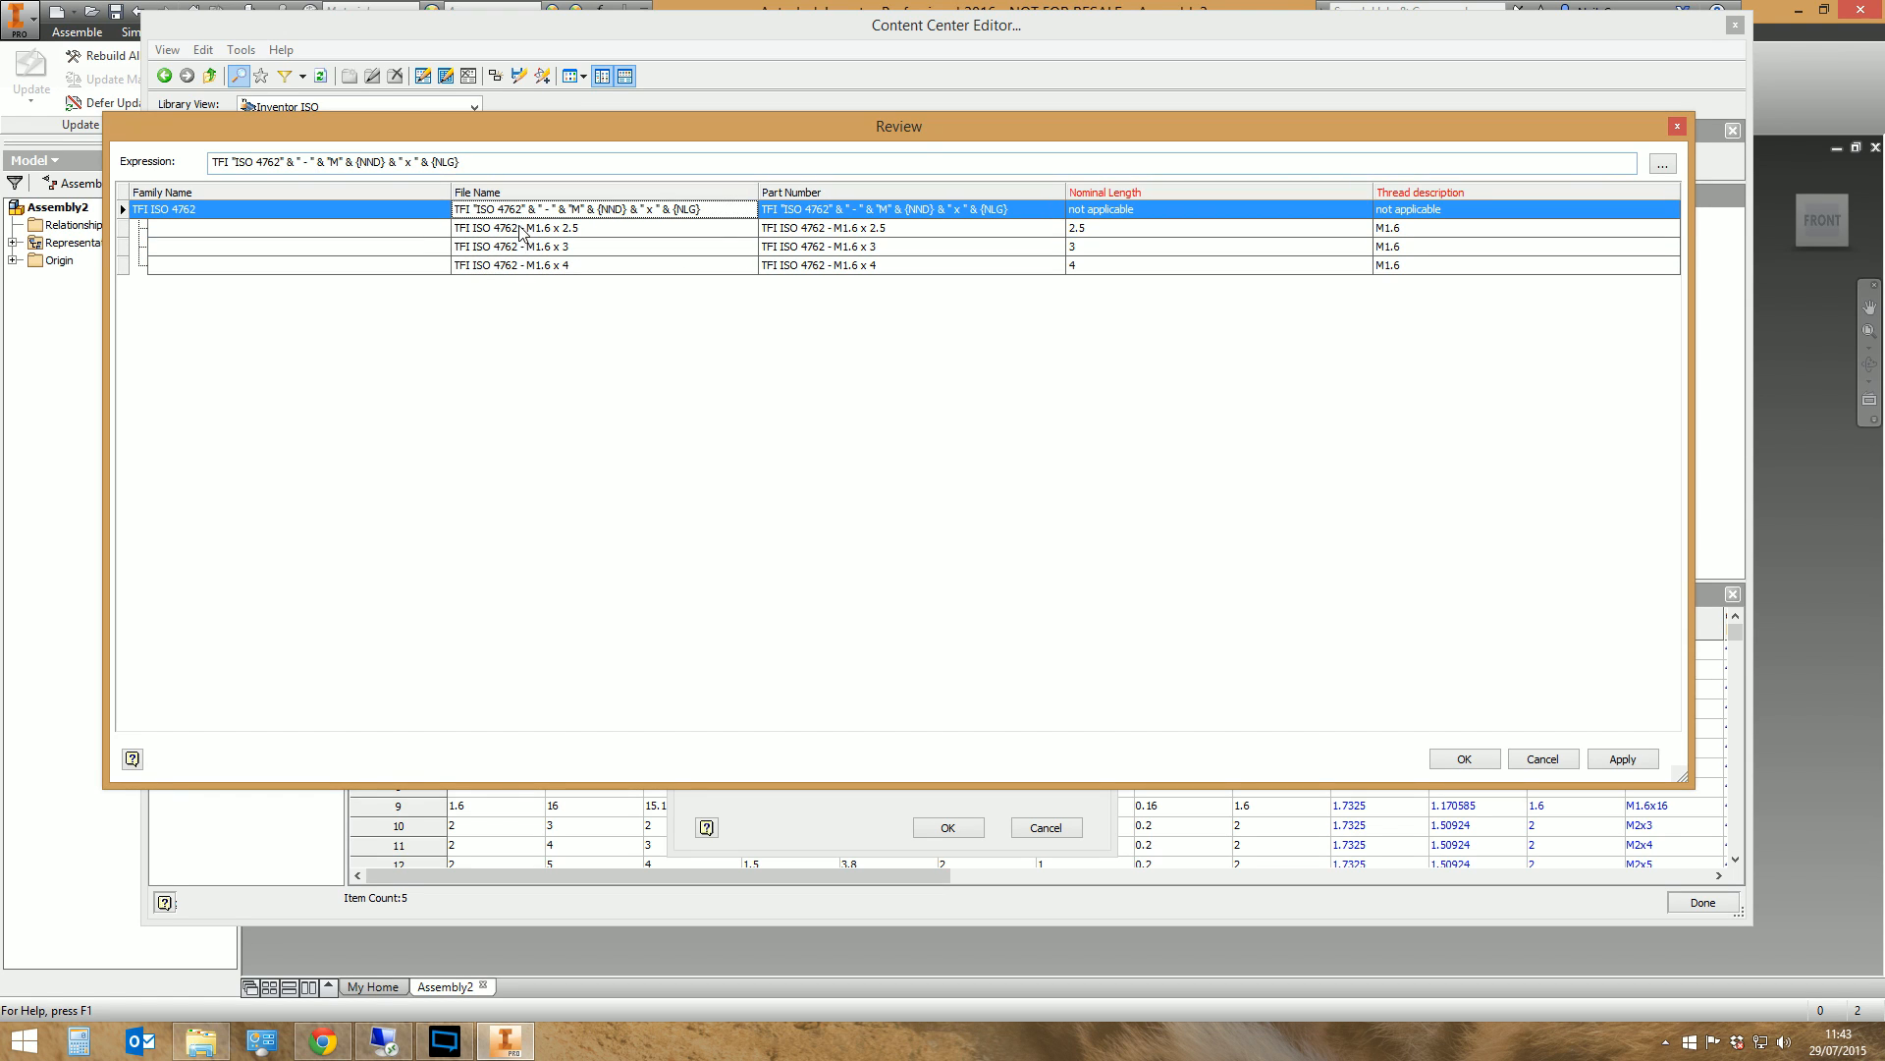
left_click(524, 232)
left_click(510, 246)
left_click(515, 266)
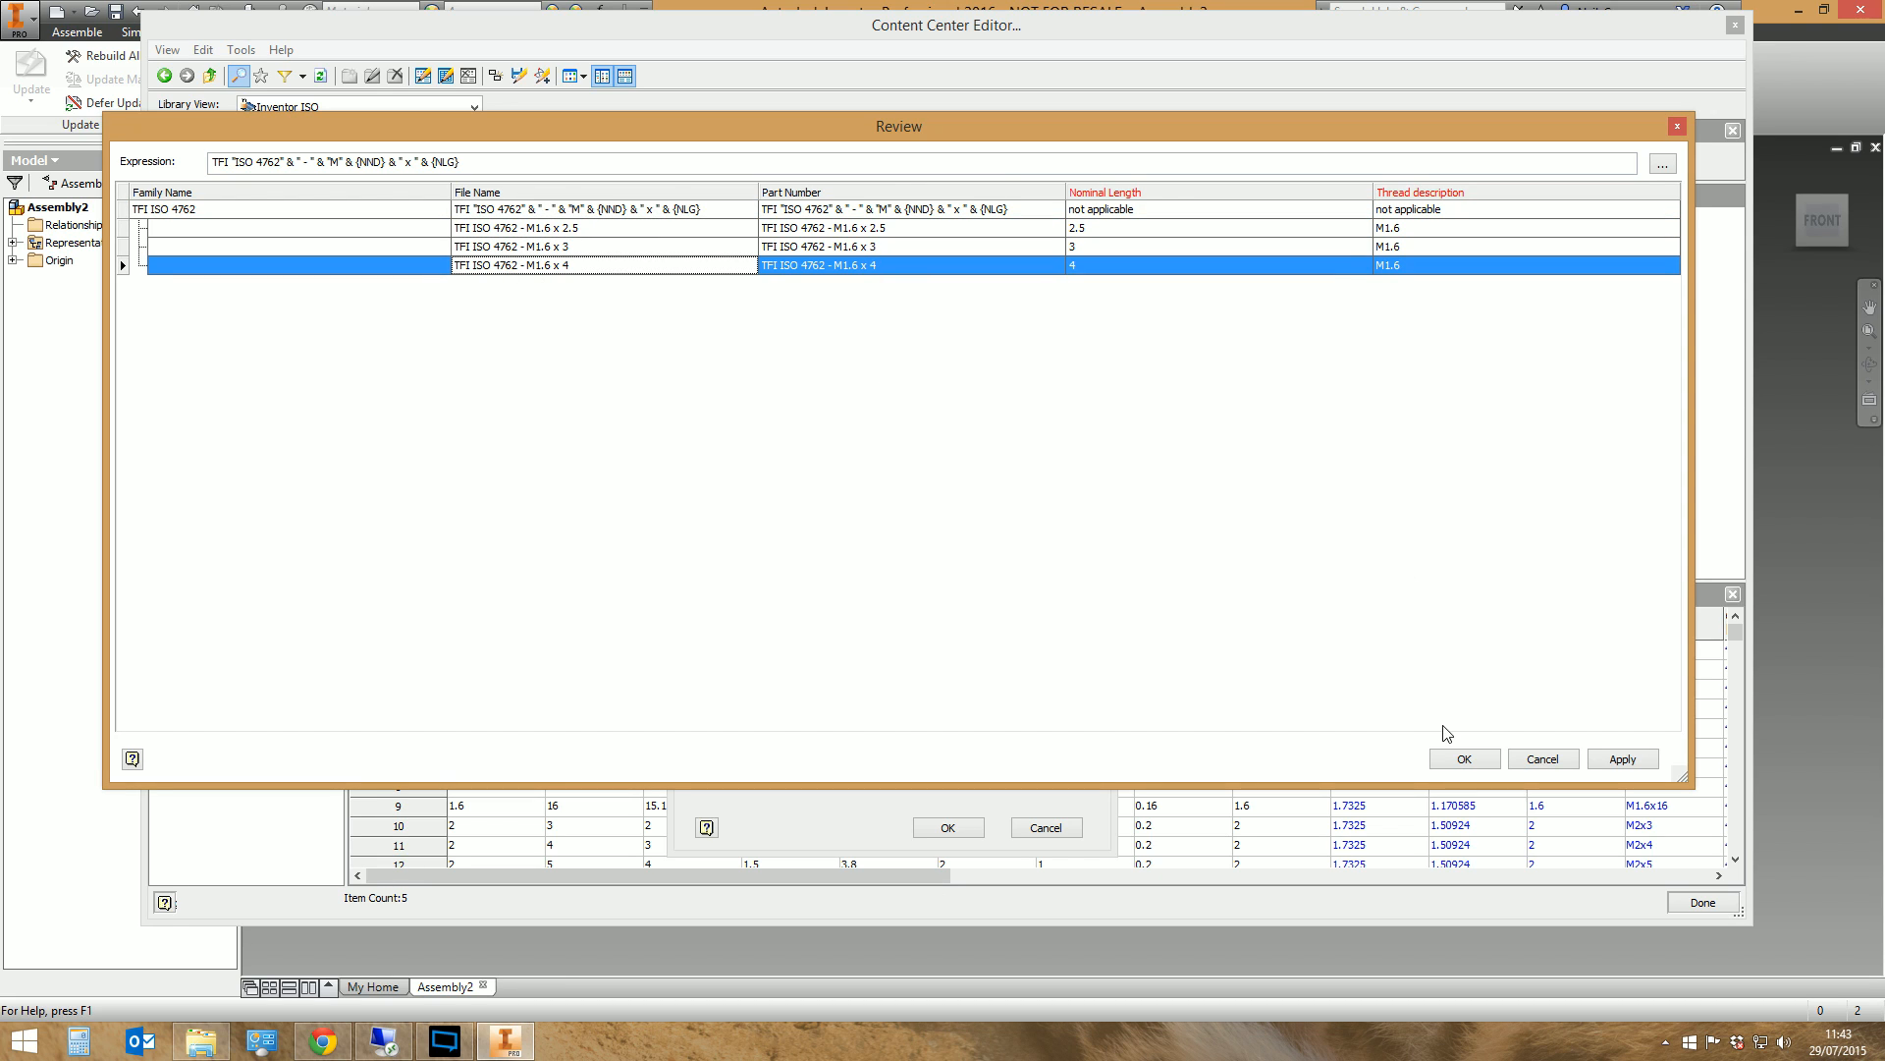
Accept the reviewed names and save the TFI ISO 4762 family copy to the TFI Library
left_click(1461, 759)
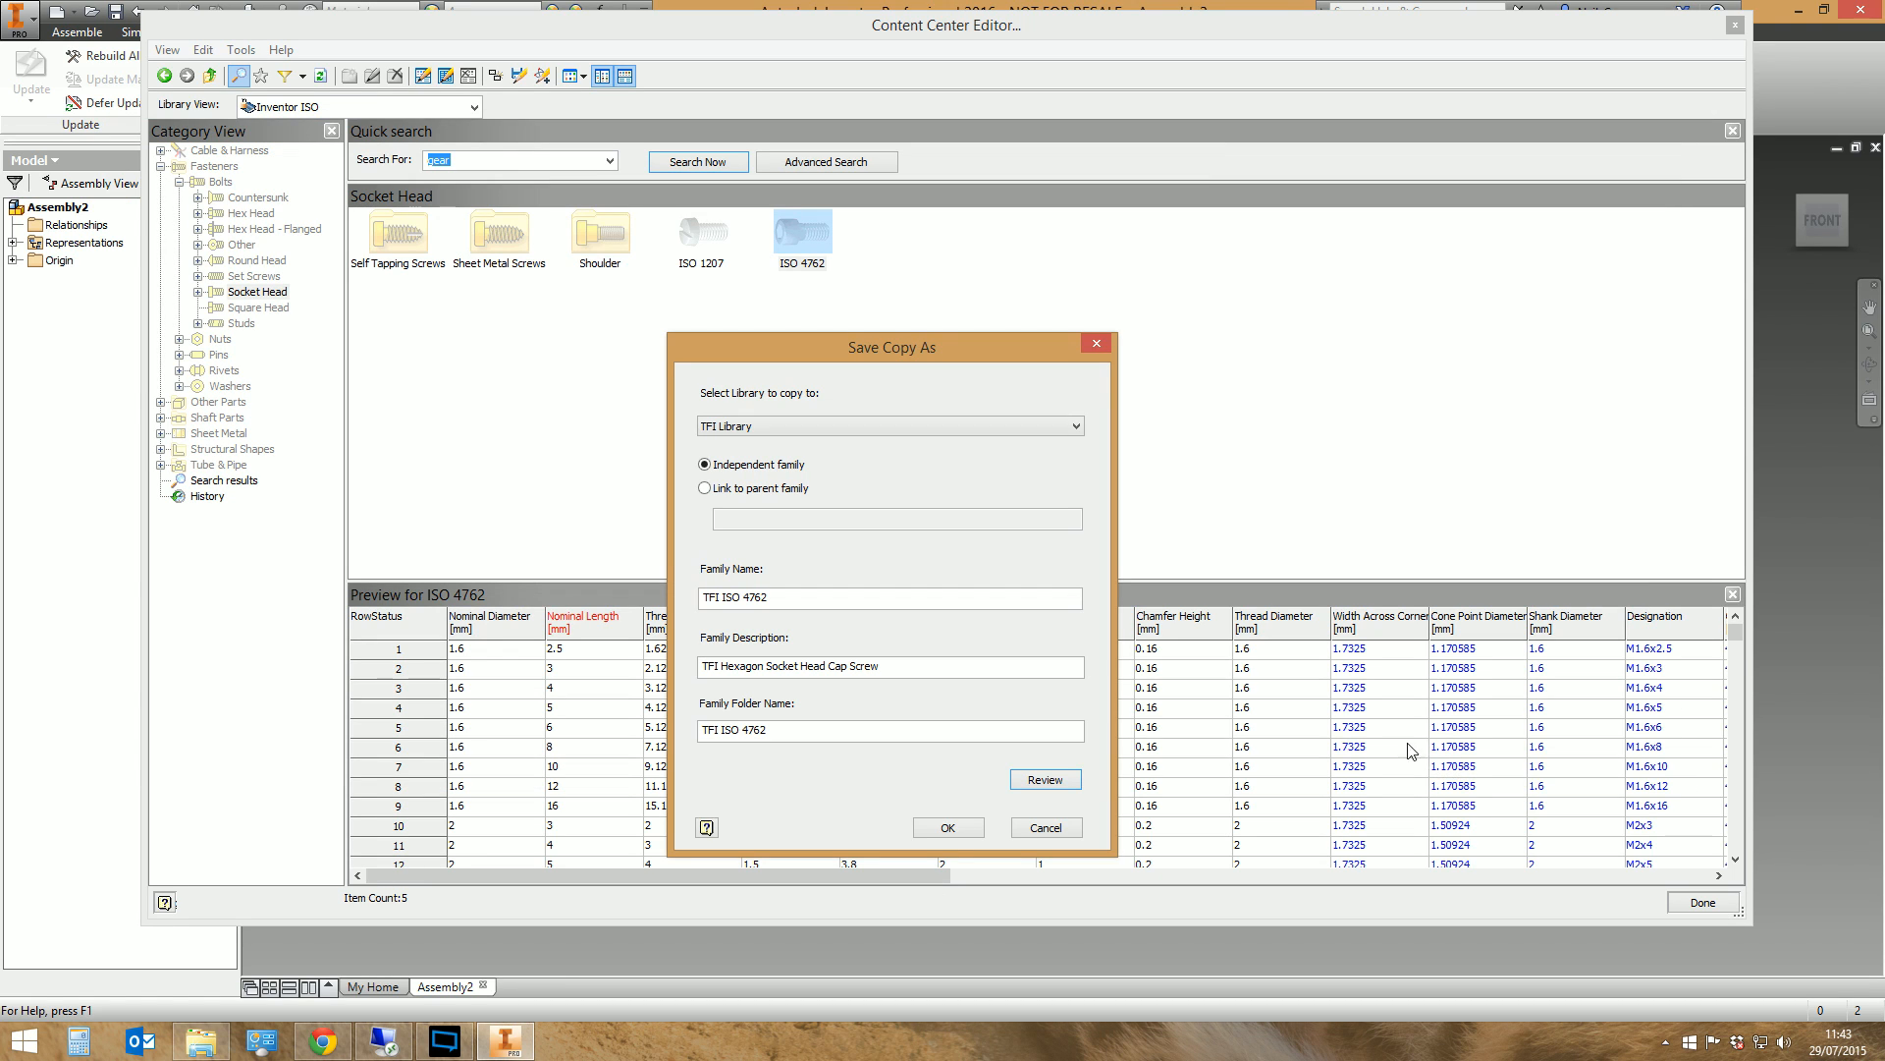
left_click(949, 827)
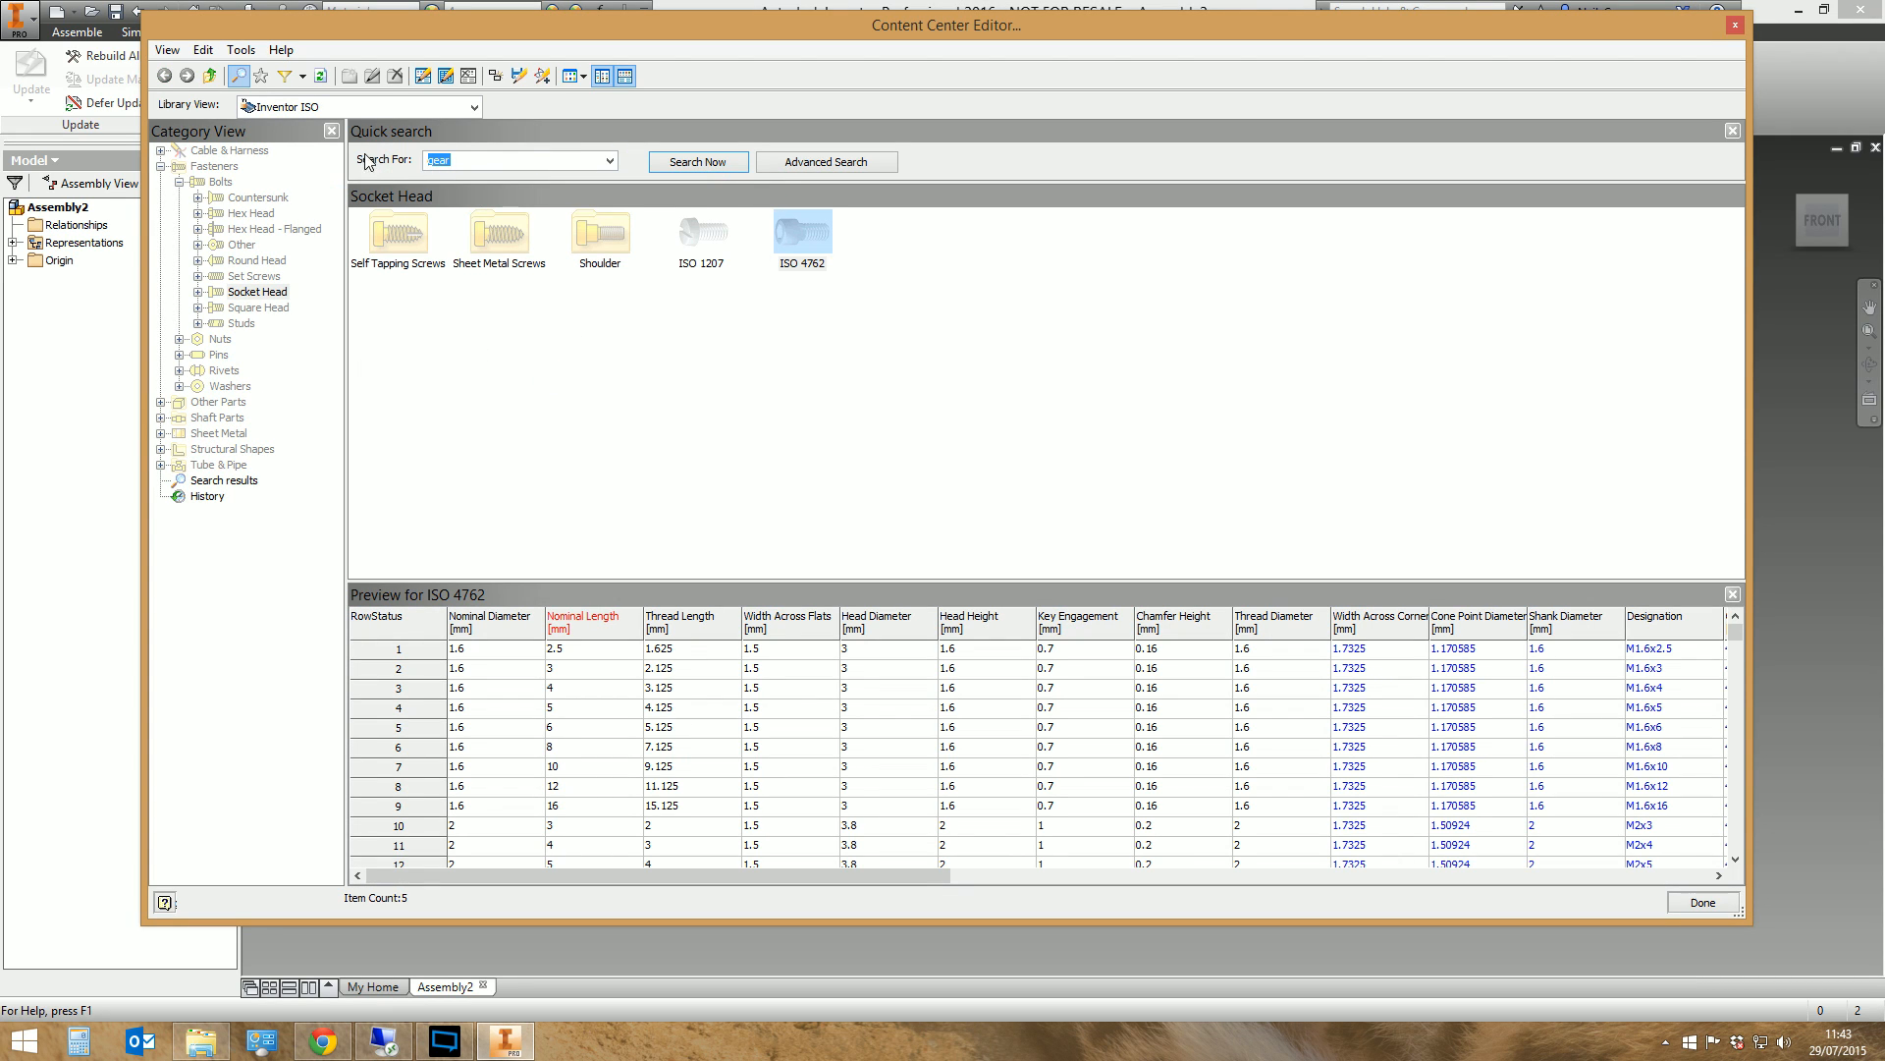
Switch the library view to TFI Library and select the TFI ISO 4762 family under Fasteners, Bolts, Socket Head
left_click(476, 107)
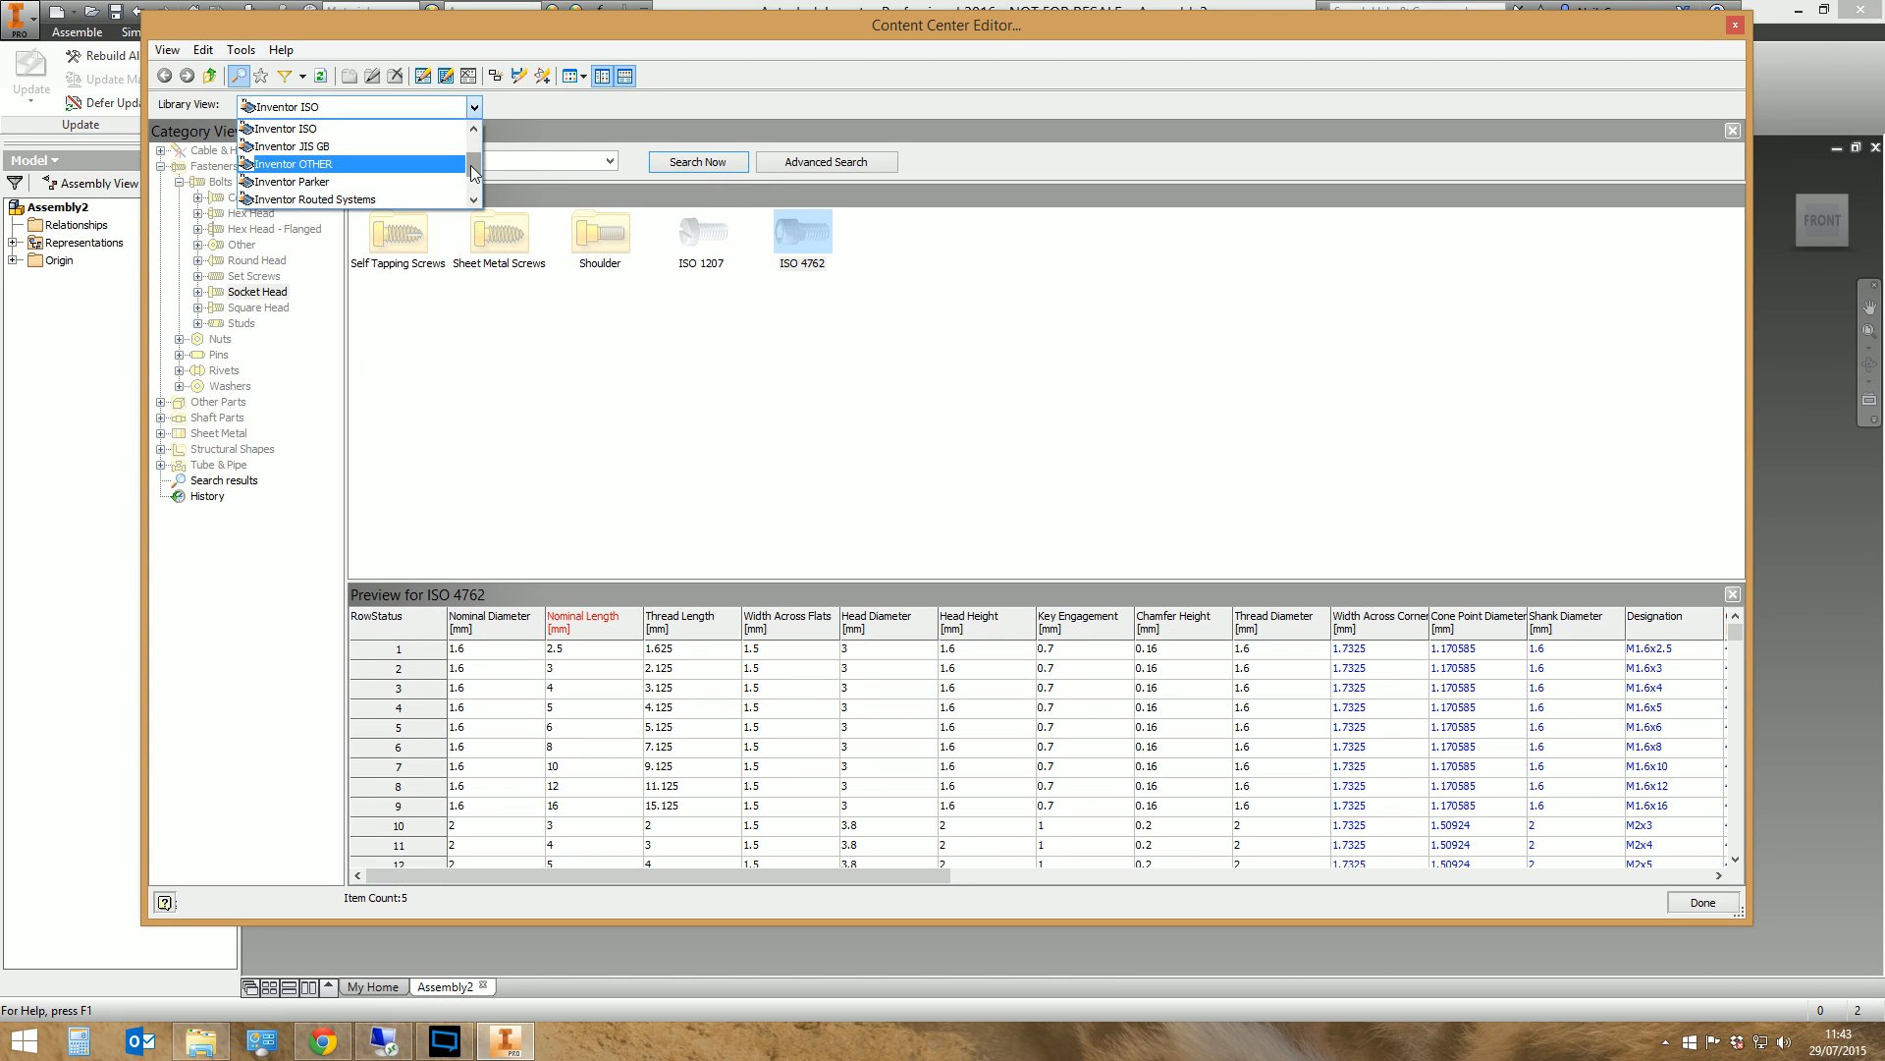
scroll(380, 191, "down", 1)
left_click(317, 183)
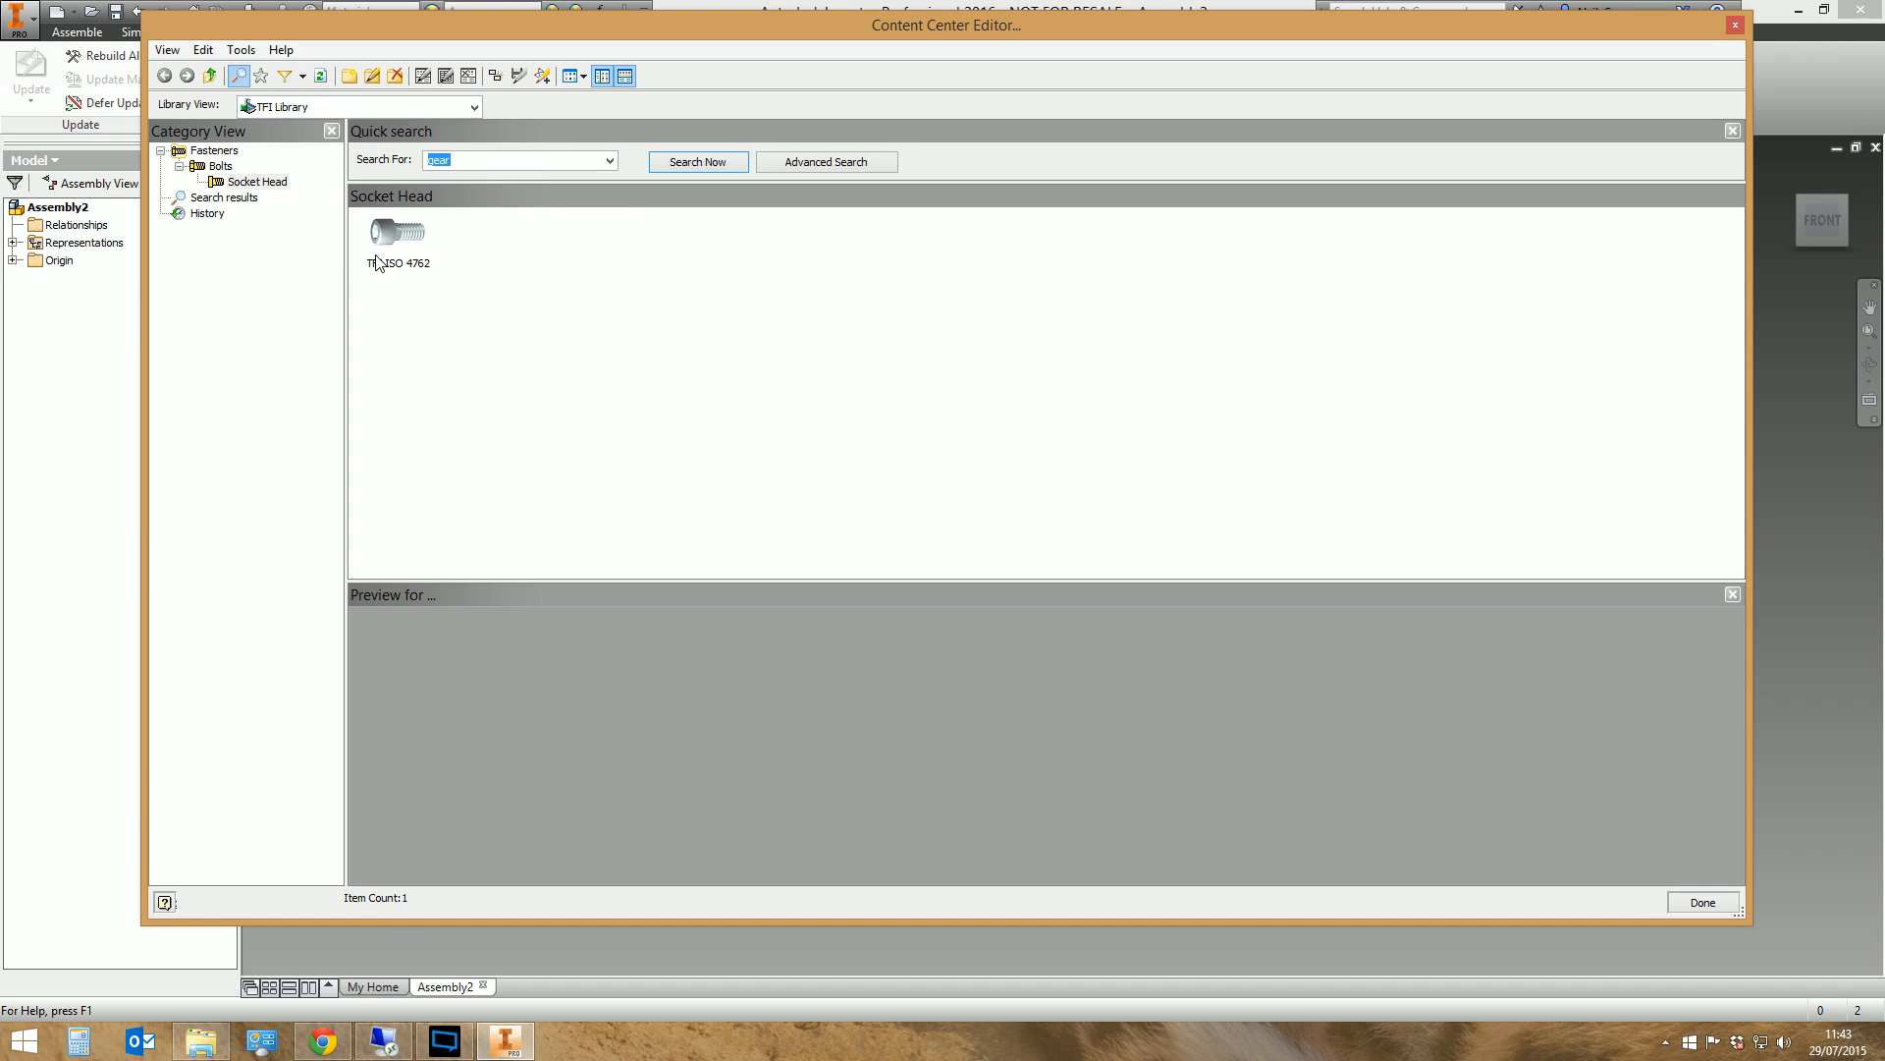
left_click(208, 151)
left_click(218, 166)
left_click(255, 181)
left_click(398, 243)
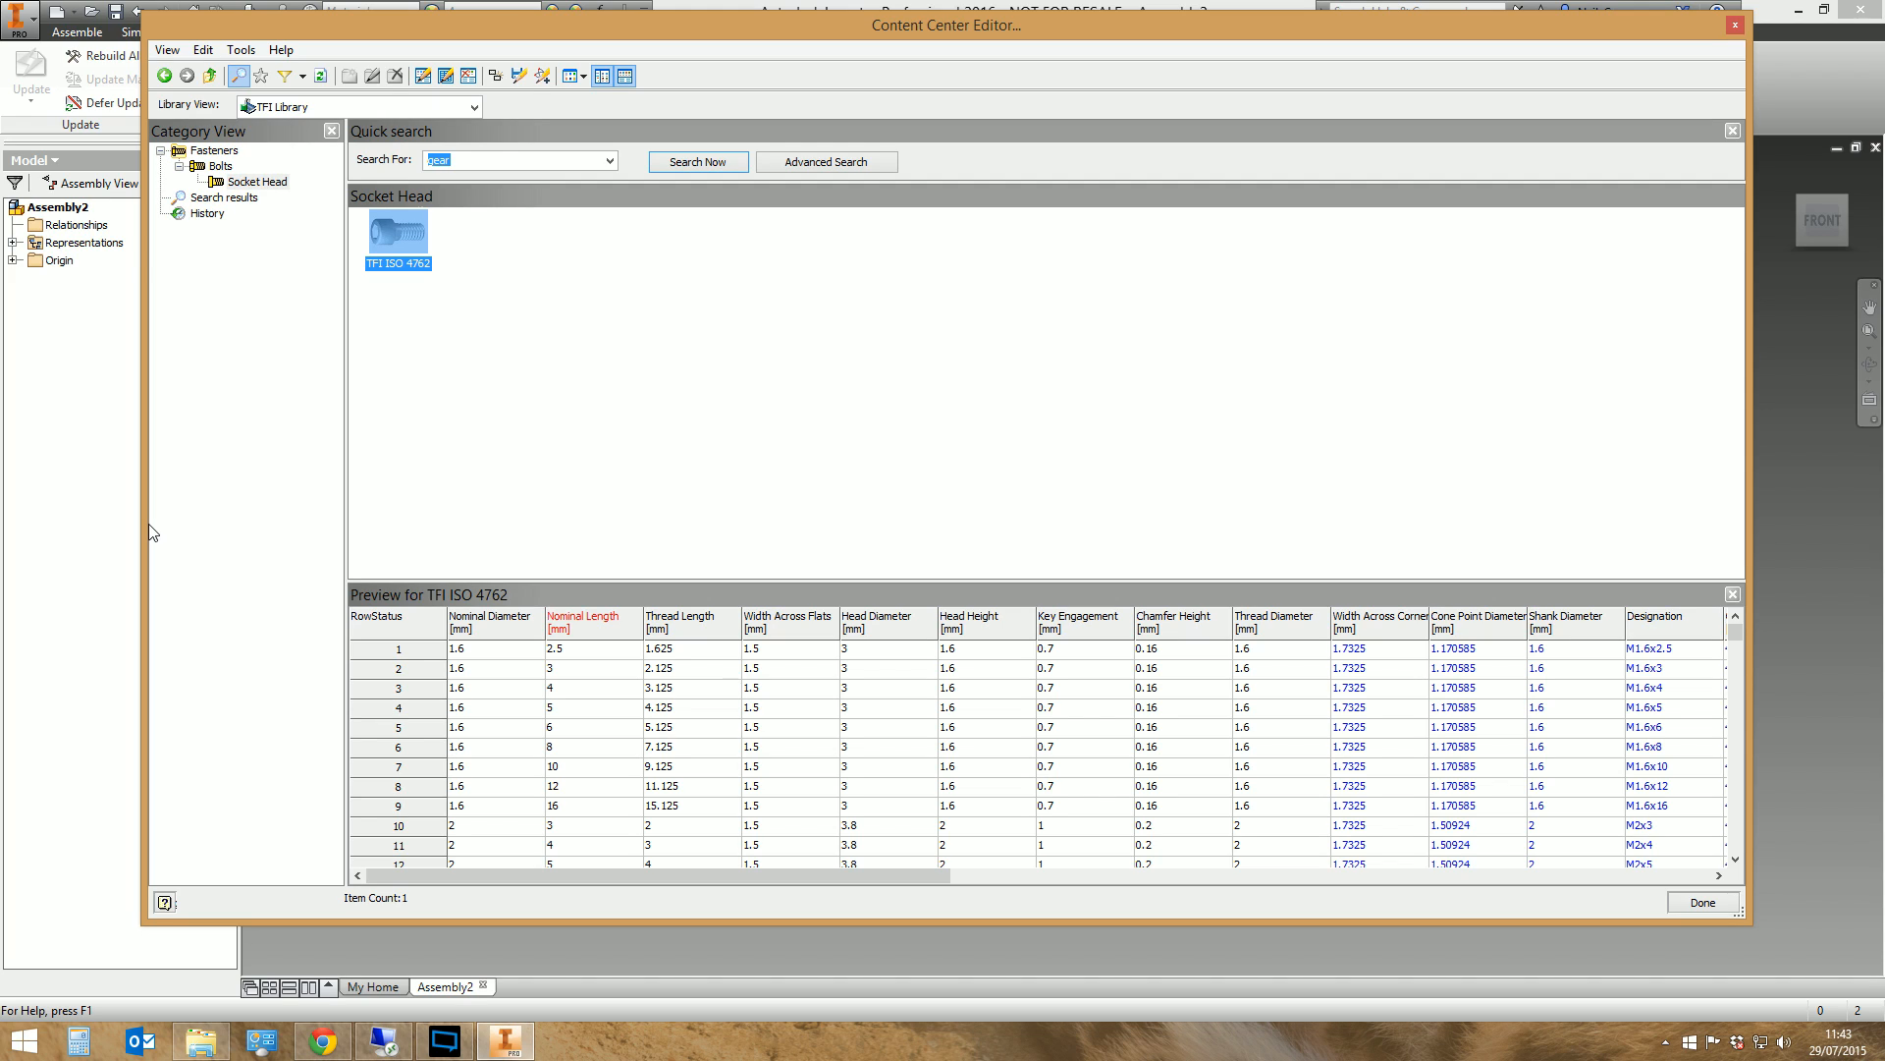
Remove the word Socket from the TFI ISO 4762 family description in its Family Properties and accept the change
right_click(397, 240)
left_click(471, 241)
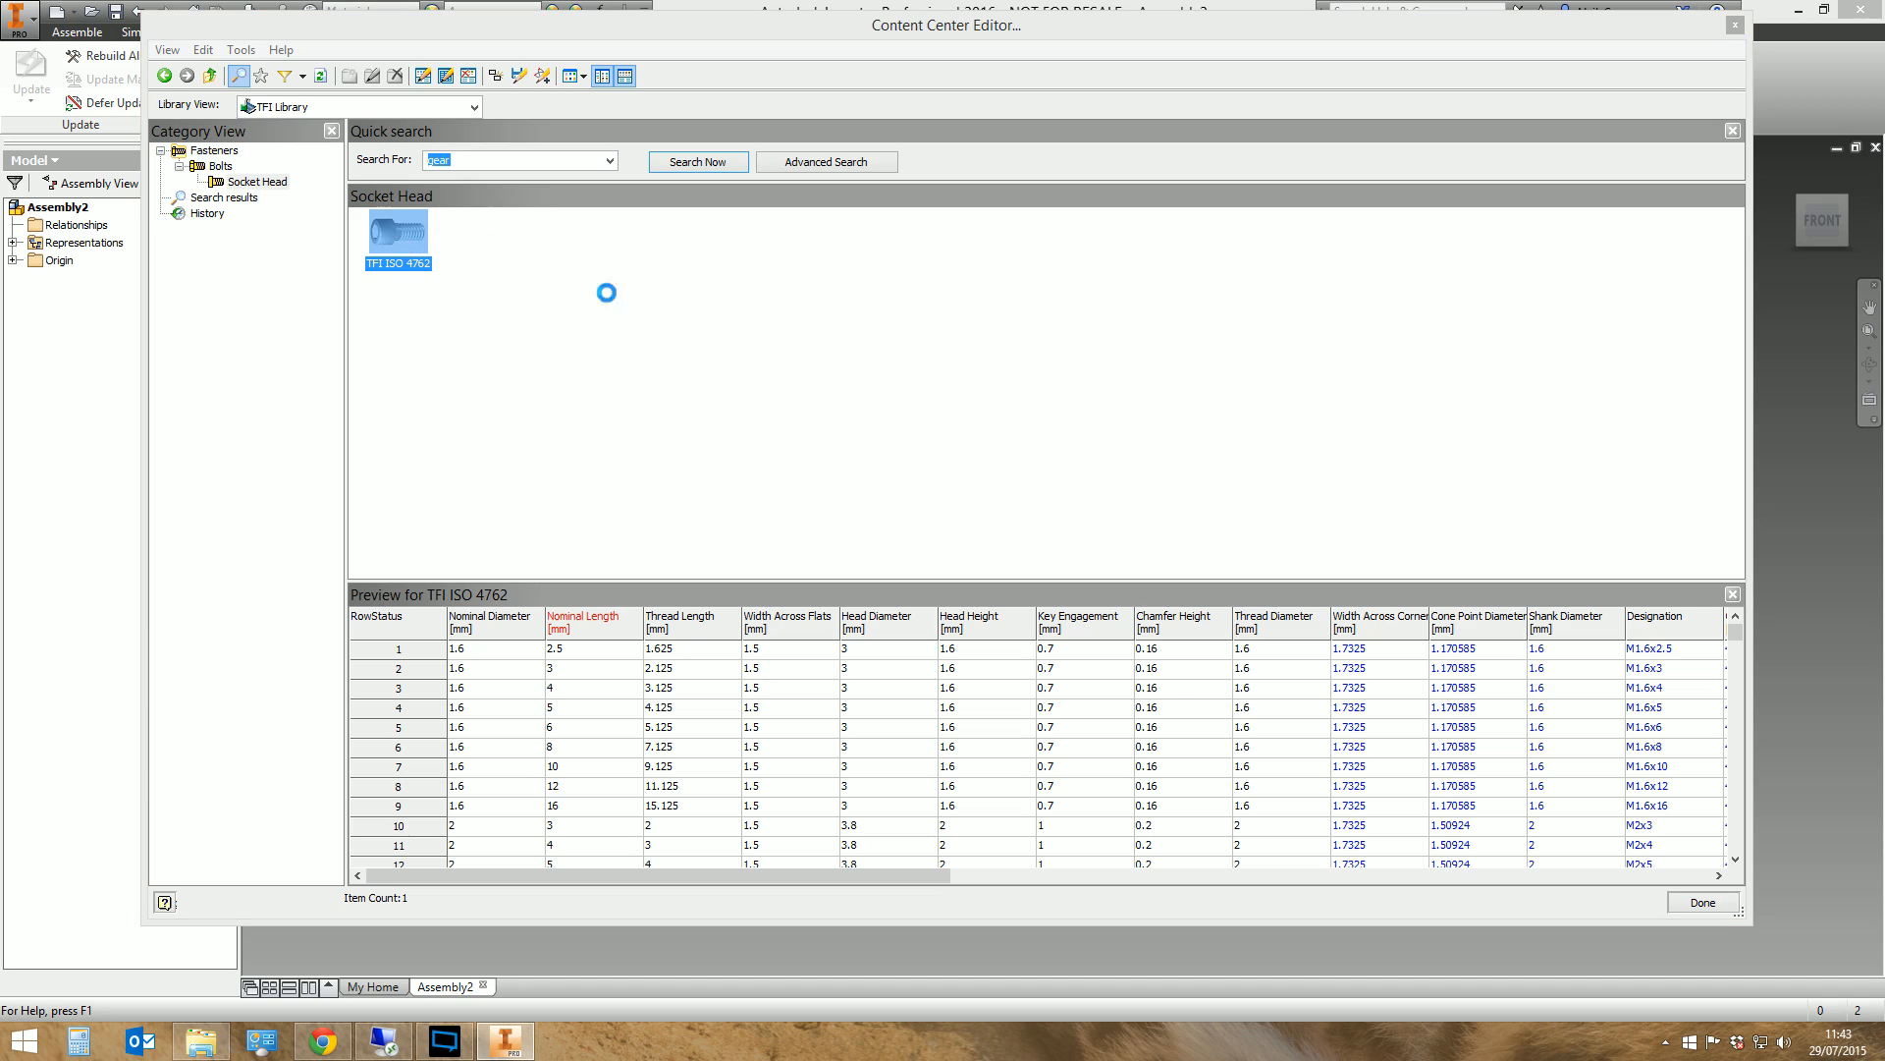
left_click_drag(830, 310, 746, 309)
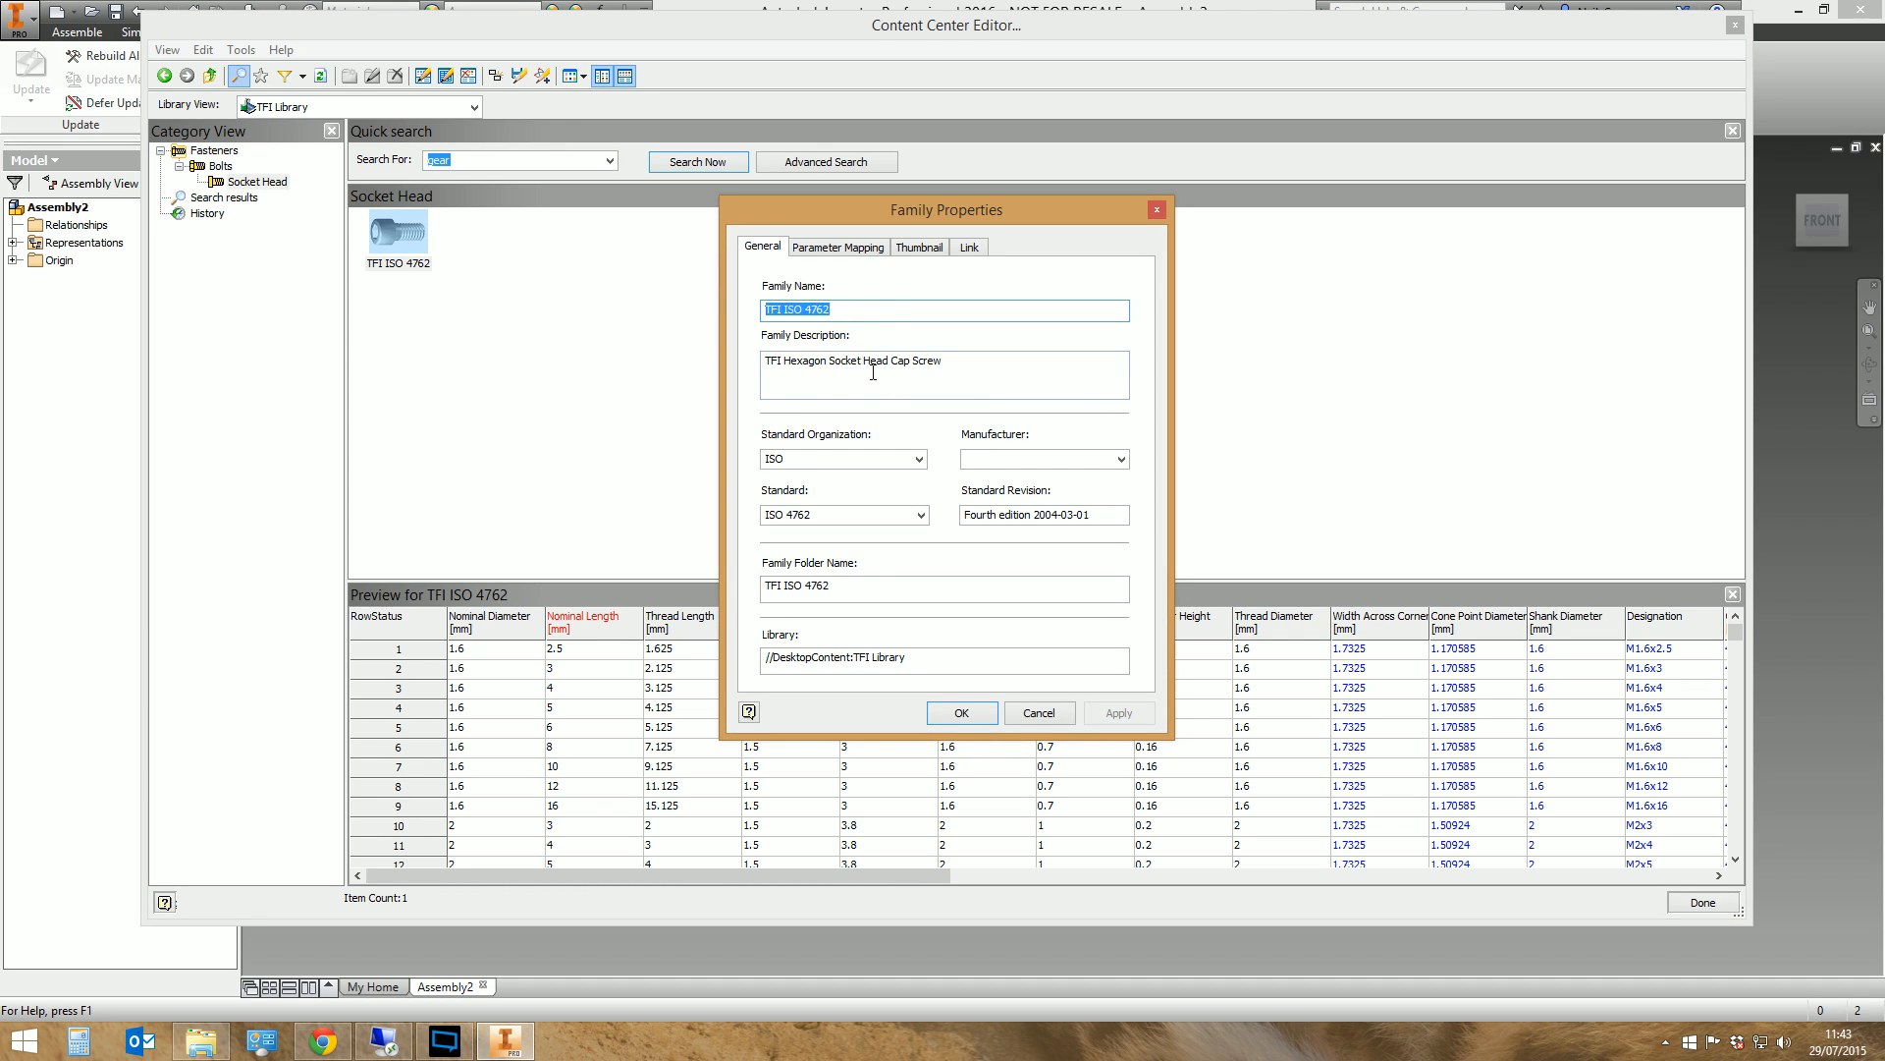
key("Tab")
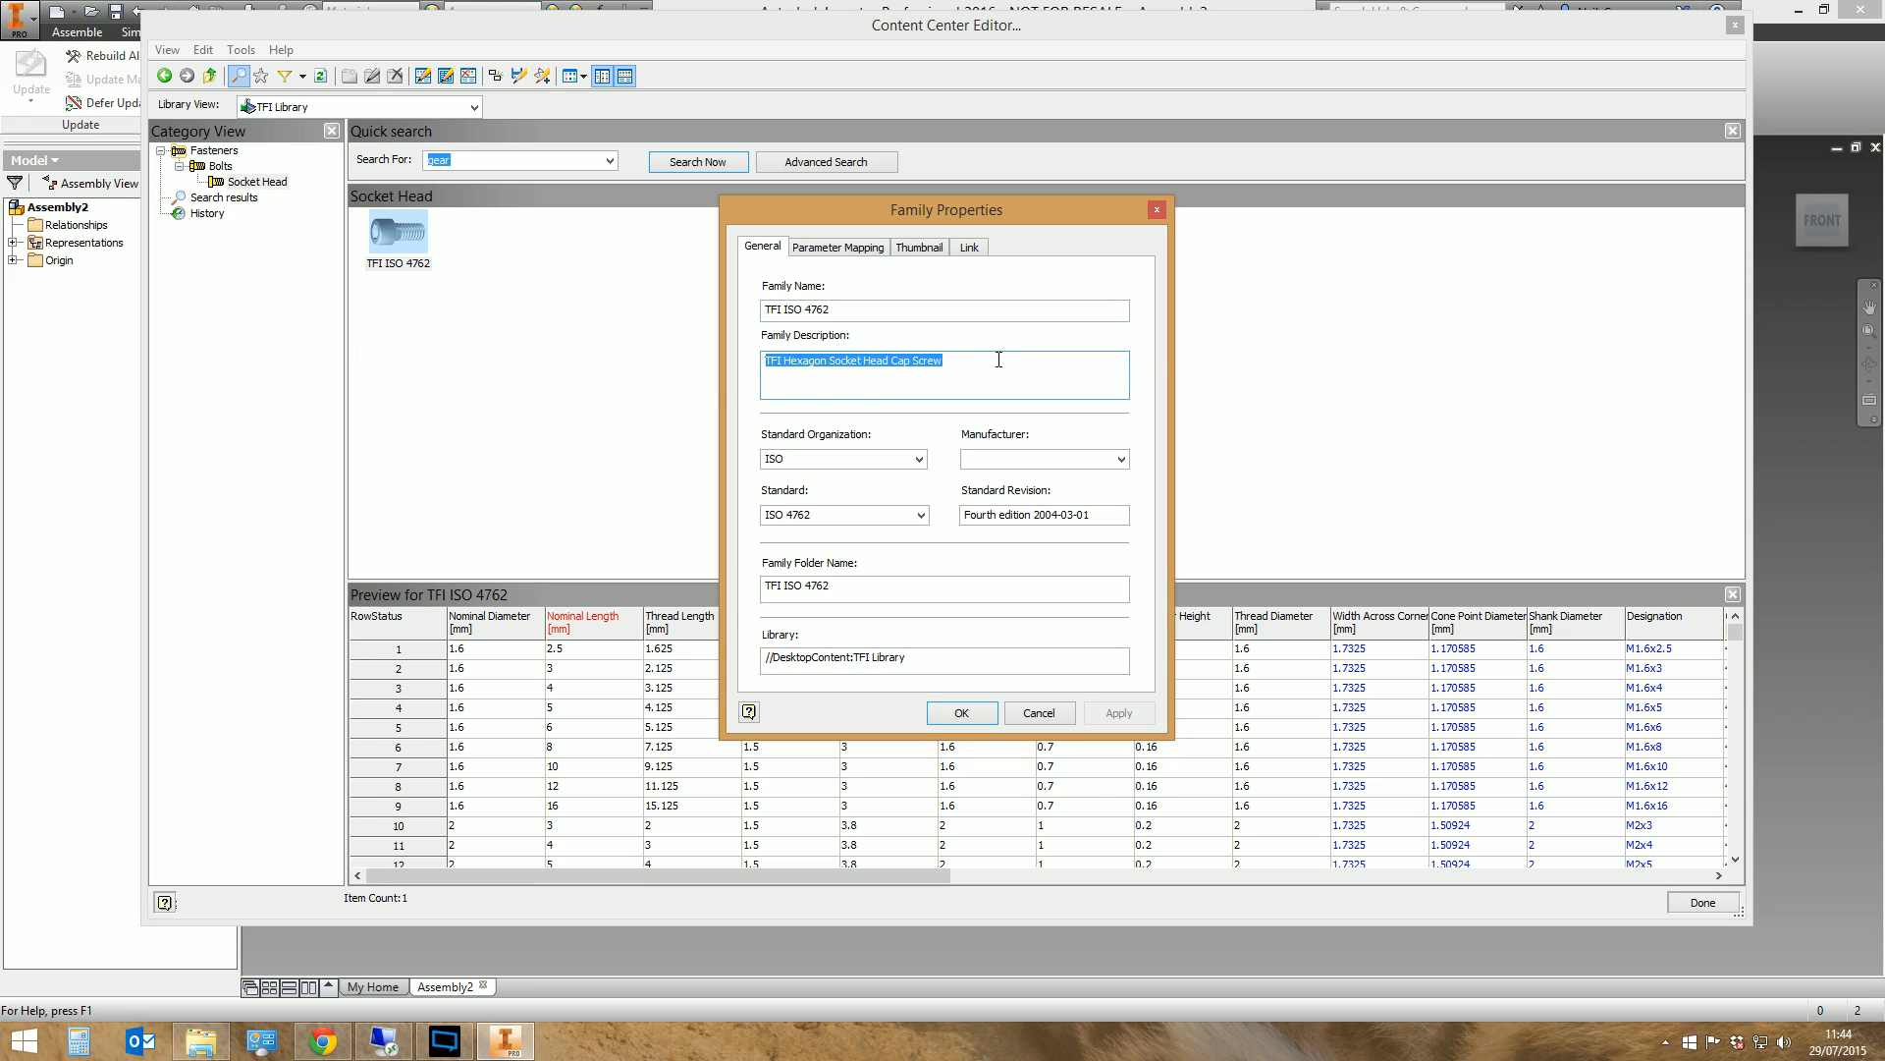
left_click(997, 371)
left_click(864, 360)
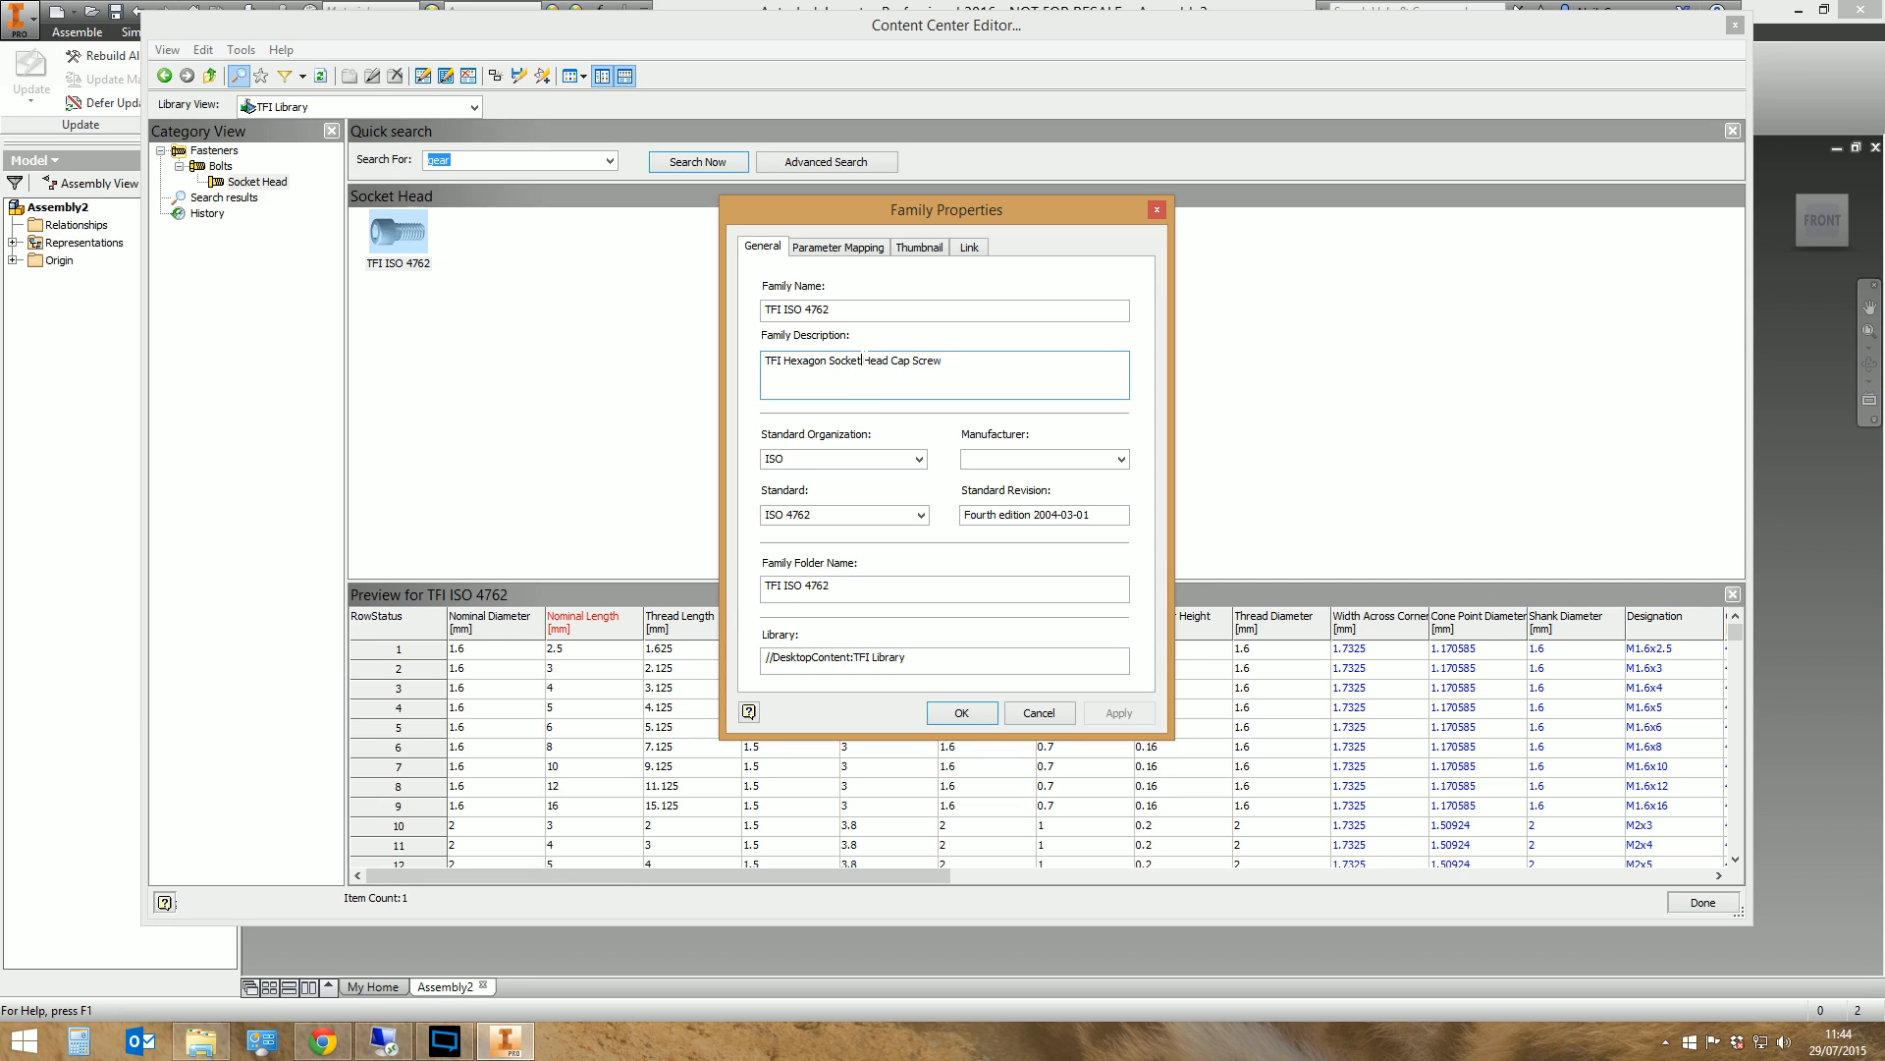
mouse_move(861, 360)
left_mouse_down()
mouse_move(802, 360)
mouse_move(832, 360)
left_mouse_up()
key("Delete")
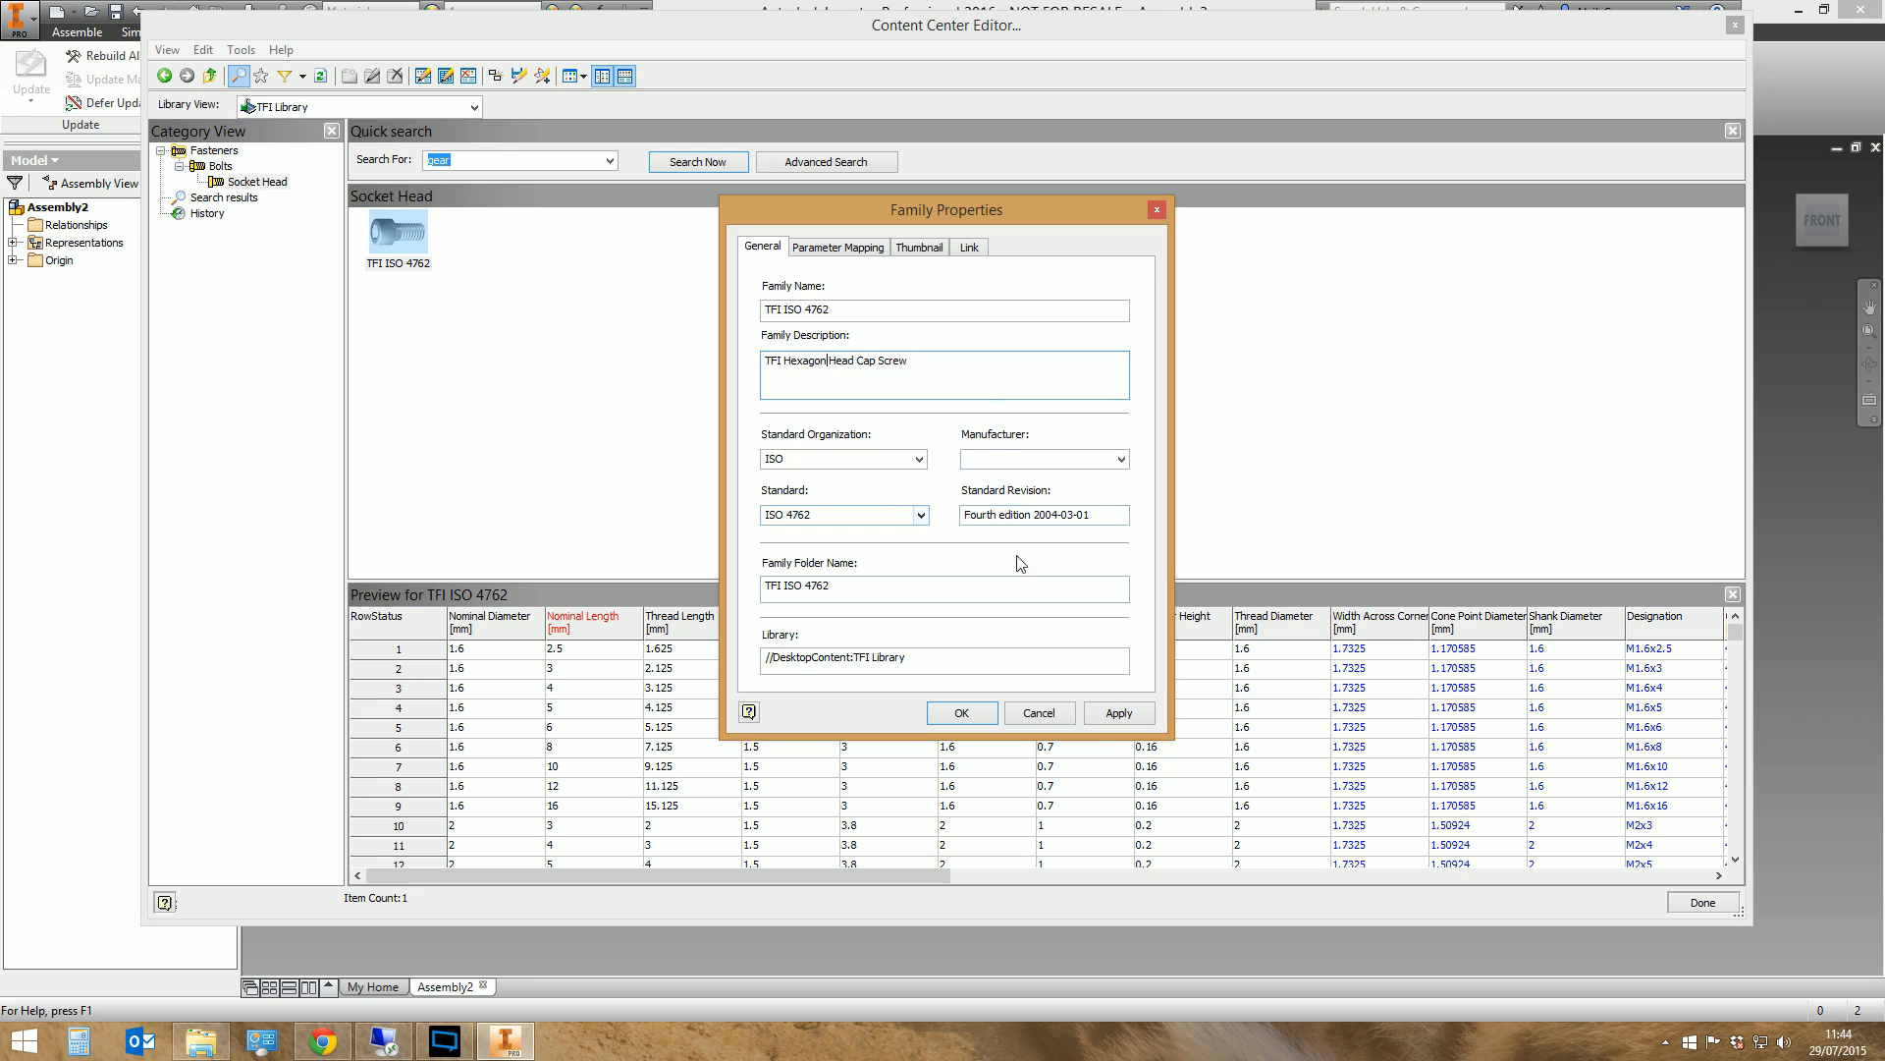
left_click(958, 713)
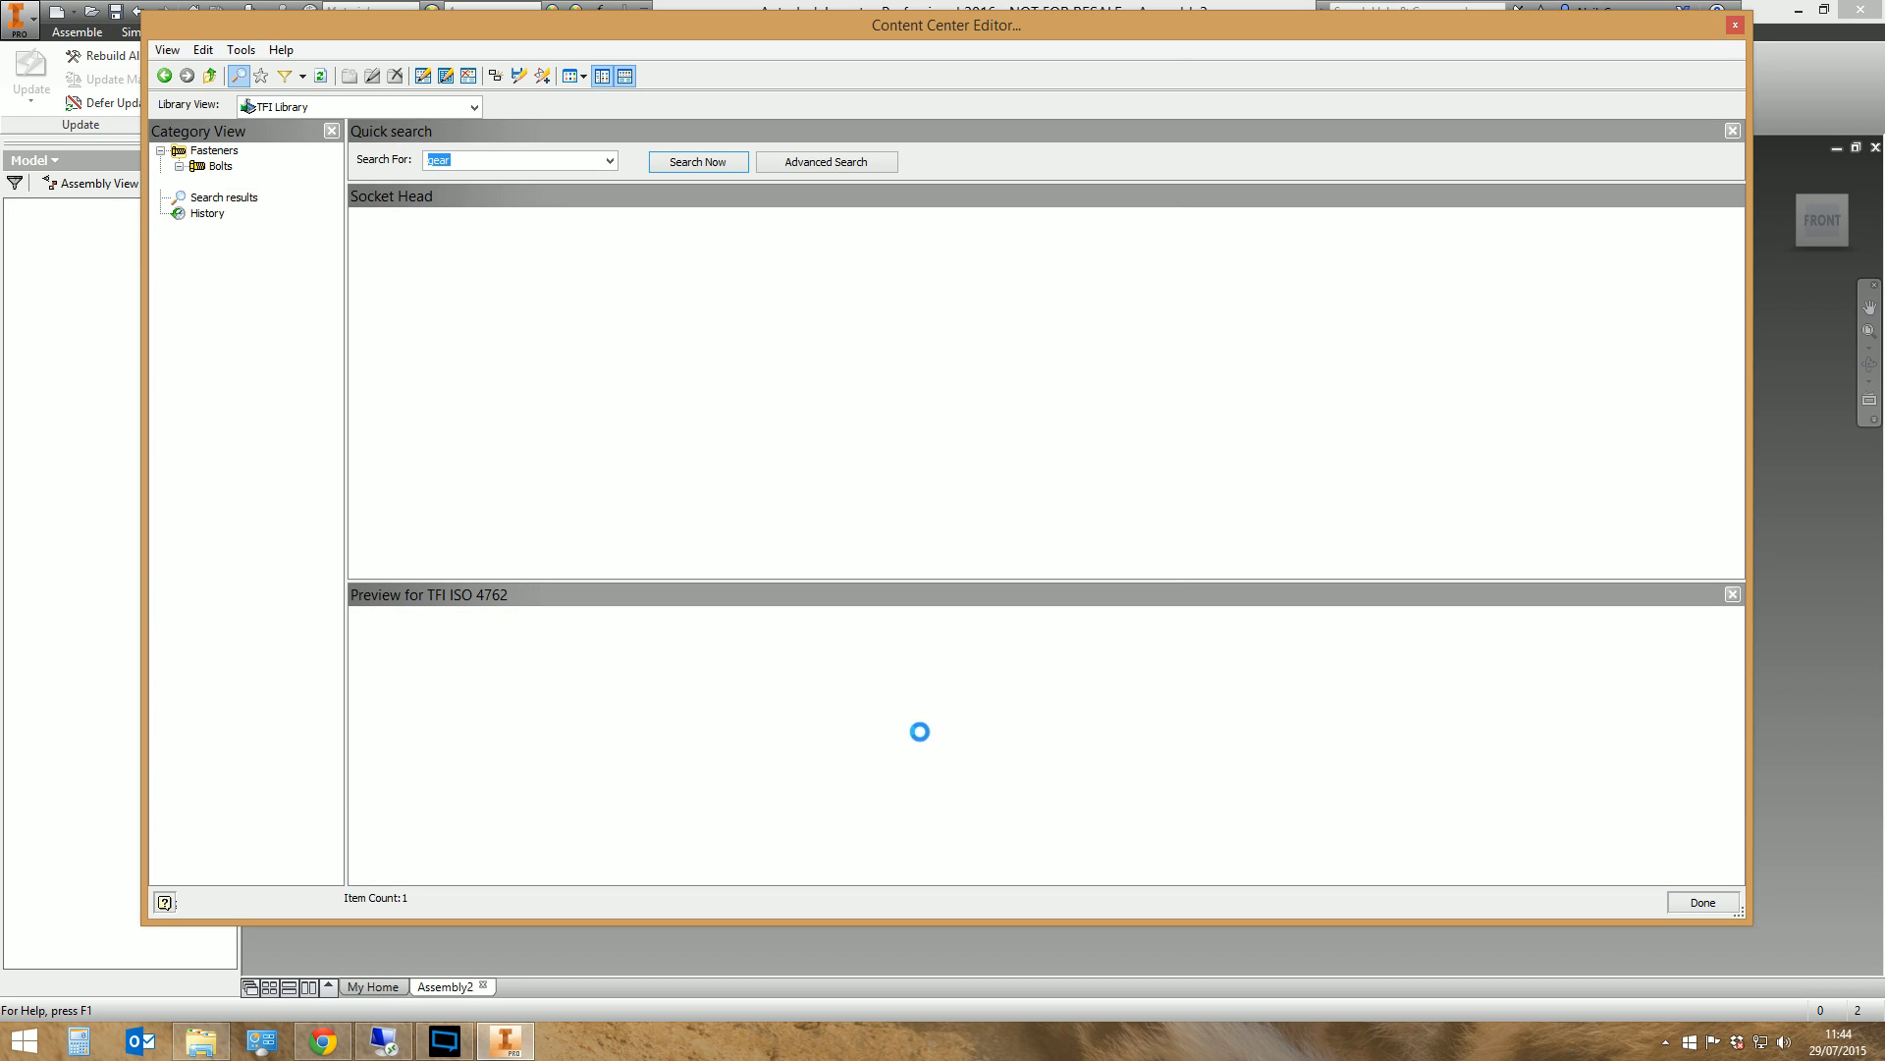
Open the family table of TFI ISO 4762 and enlarge its window to show more rows and columns
left_click(394, 243)
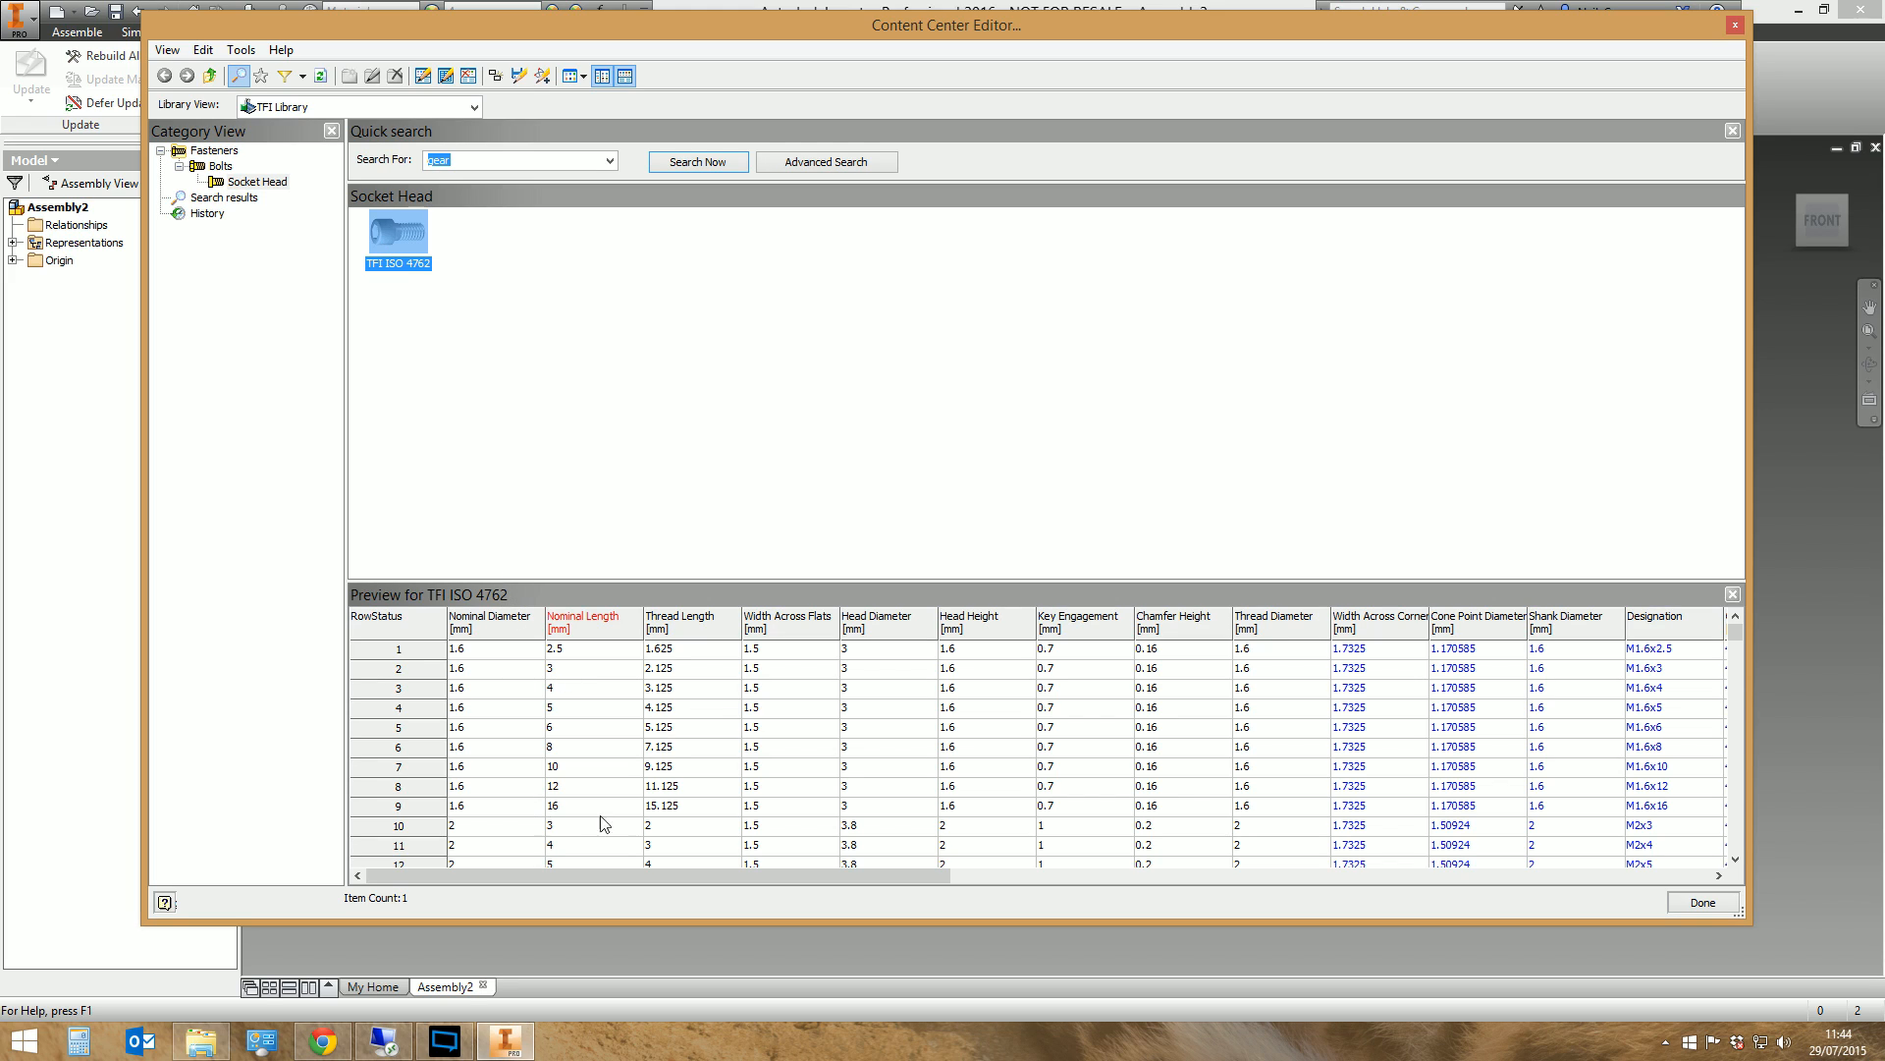
left_click(645, 707)
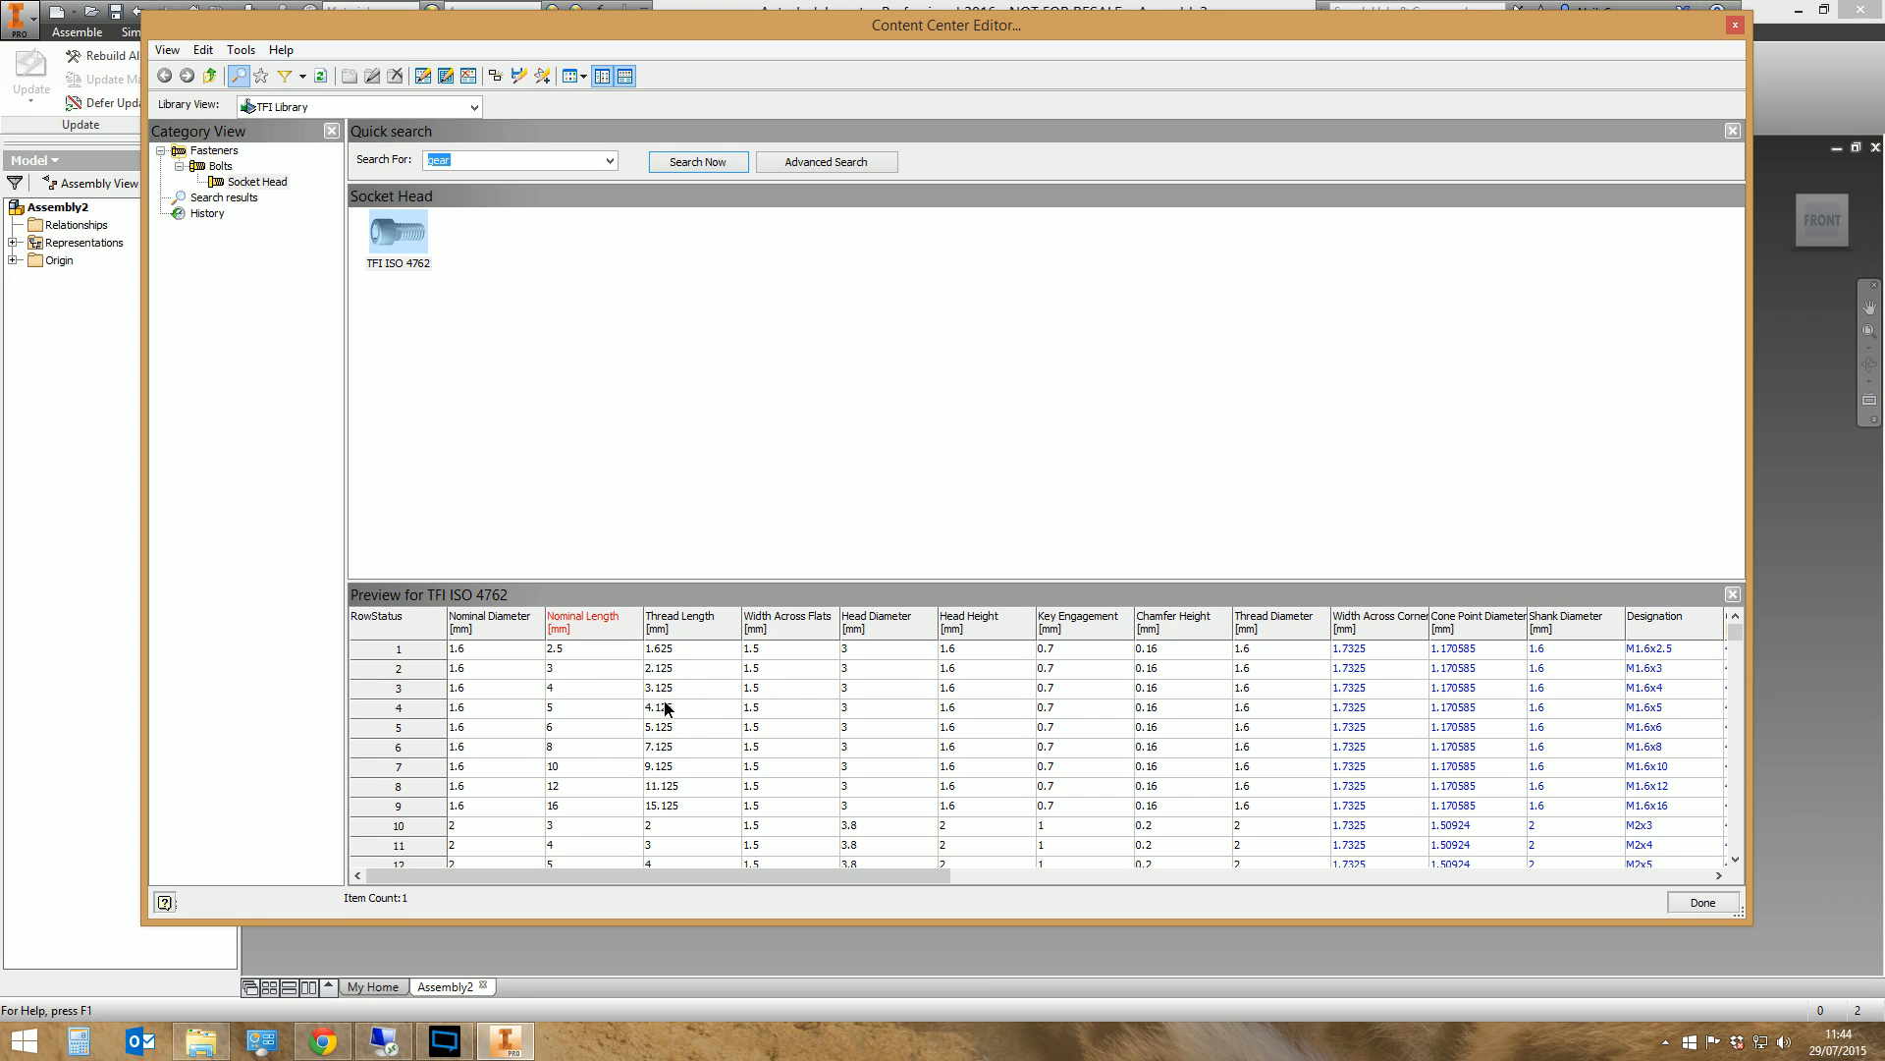
right_click(388, 228)
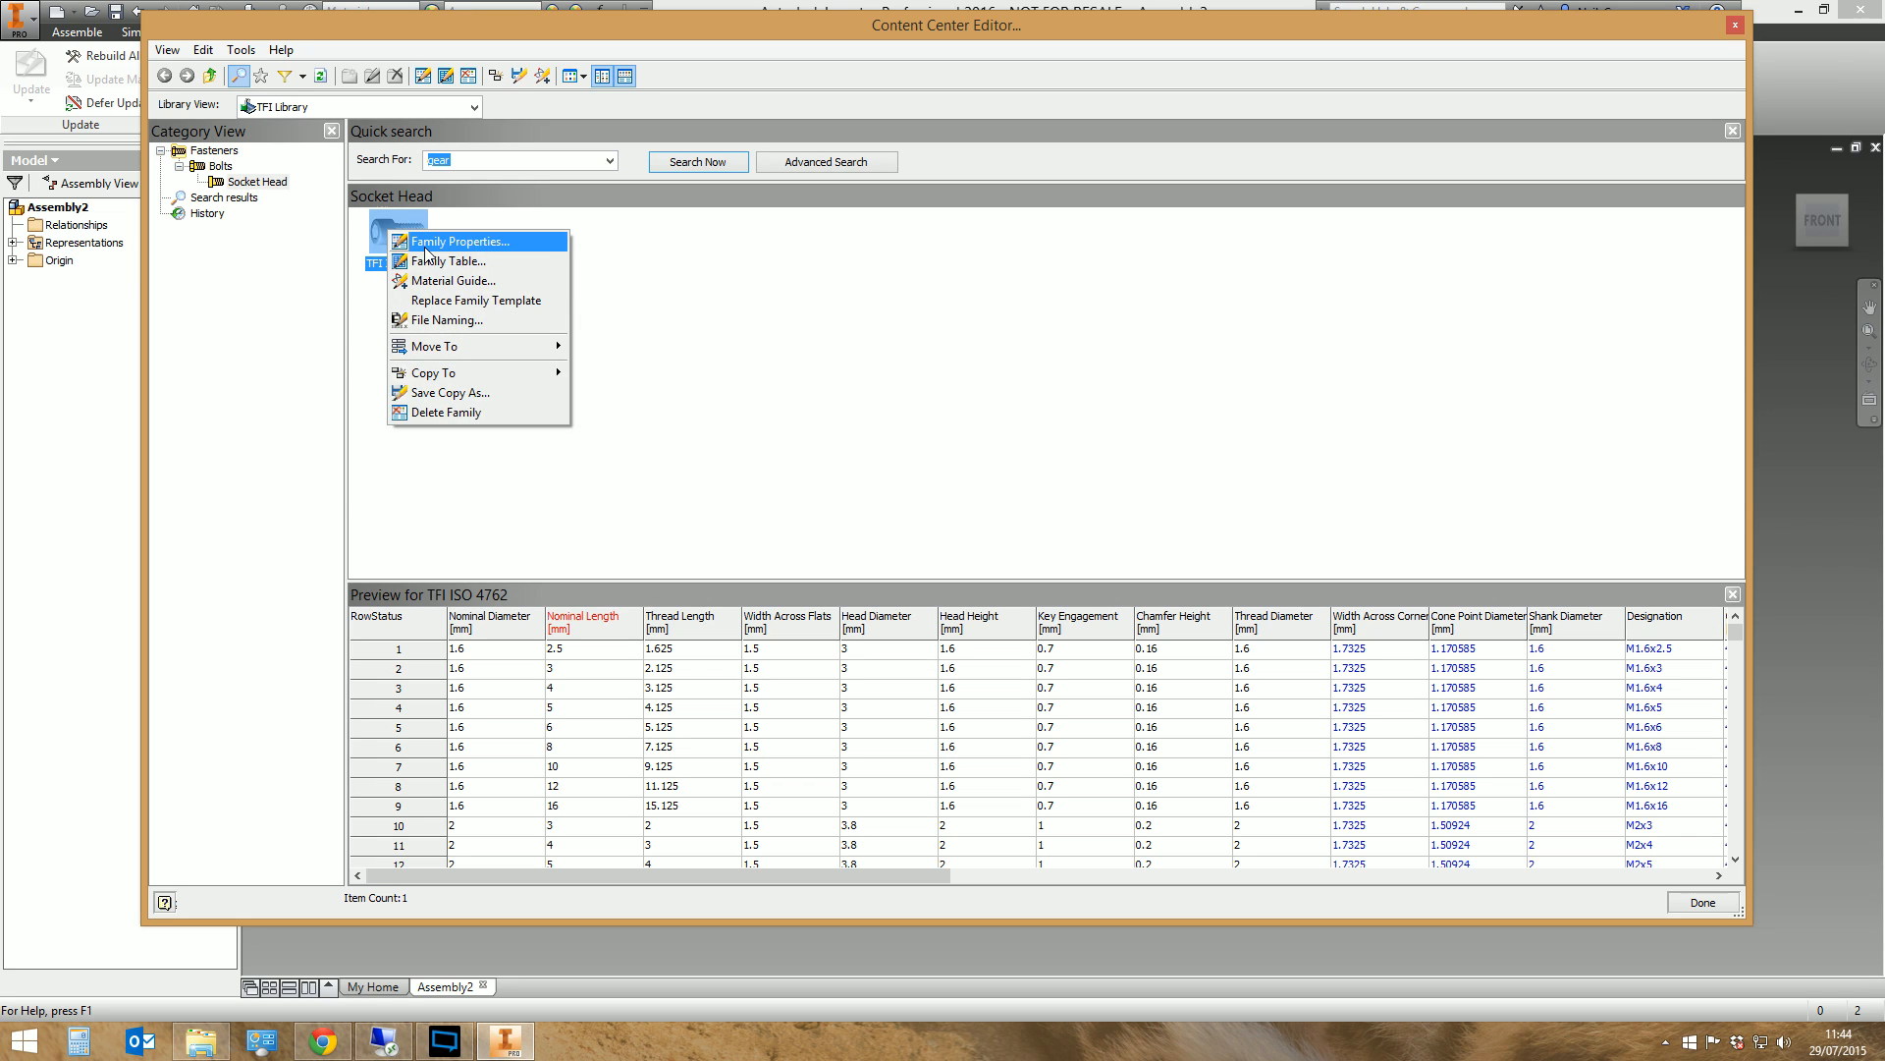
left_click(429, 260)
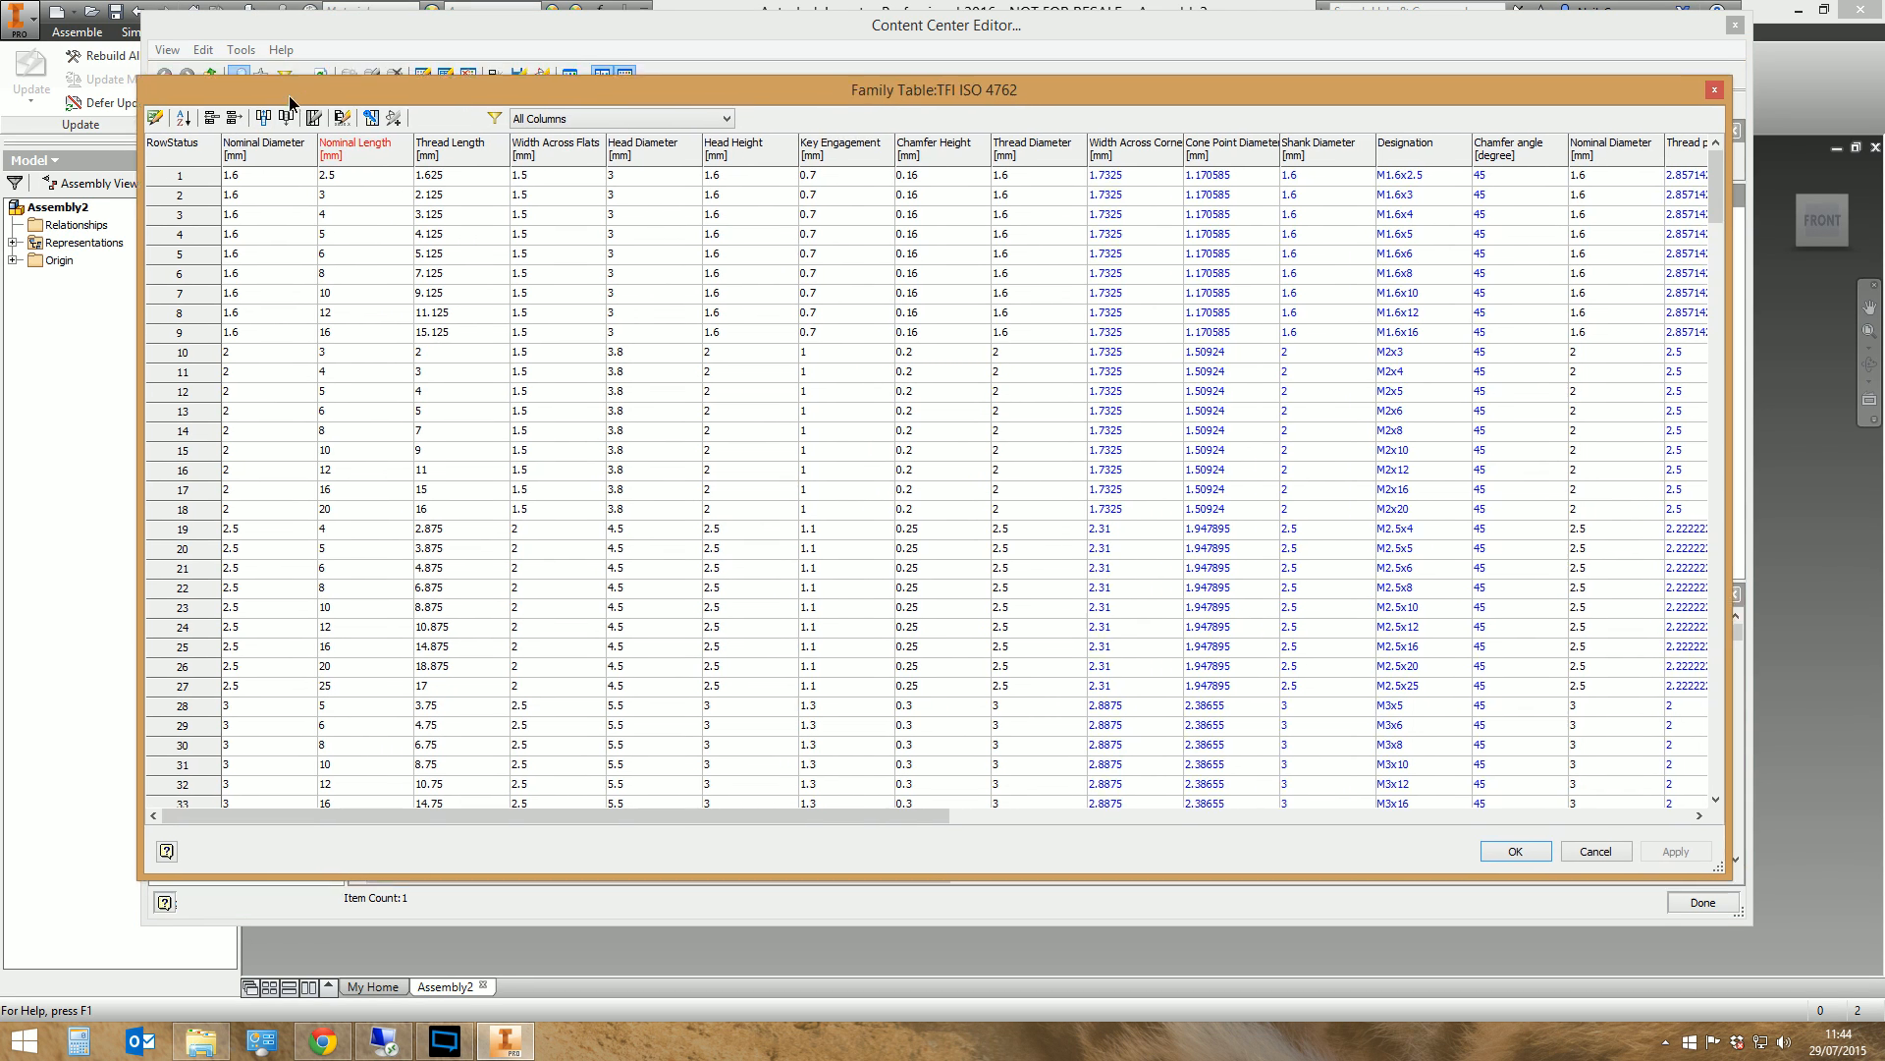
left_click_drag(289, 96, 195, 74)
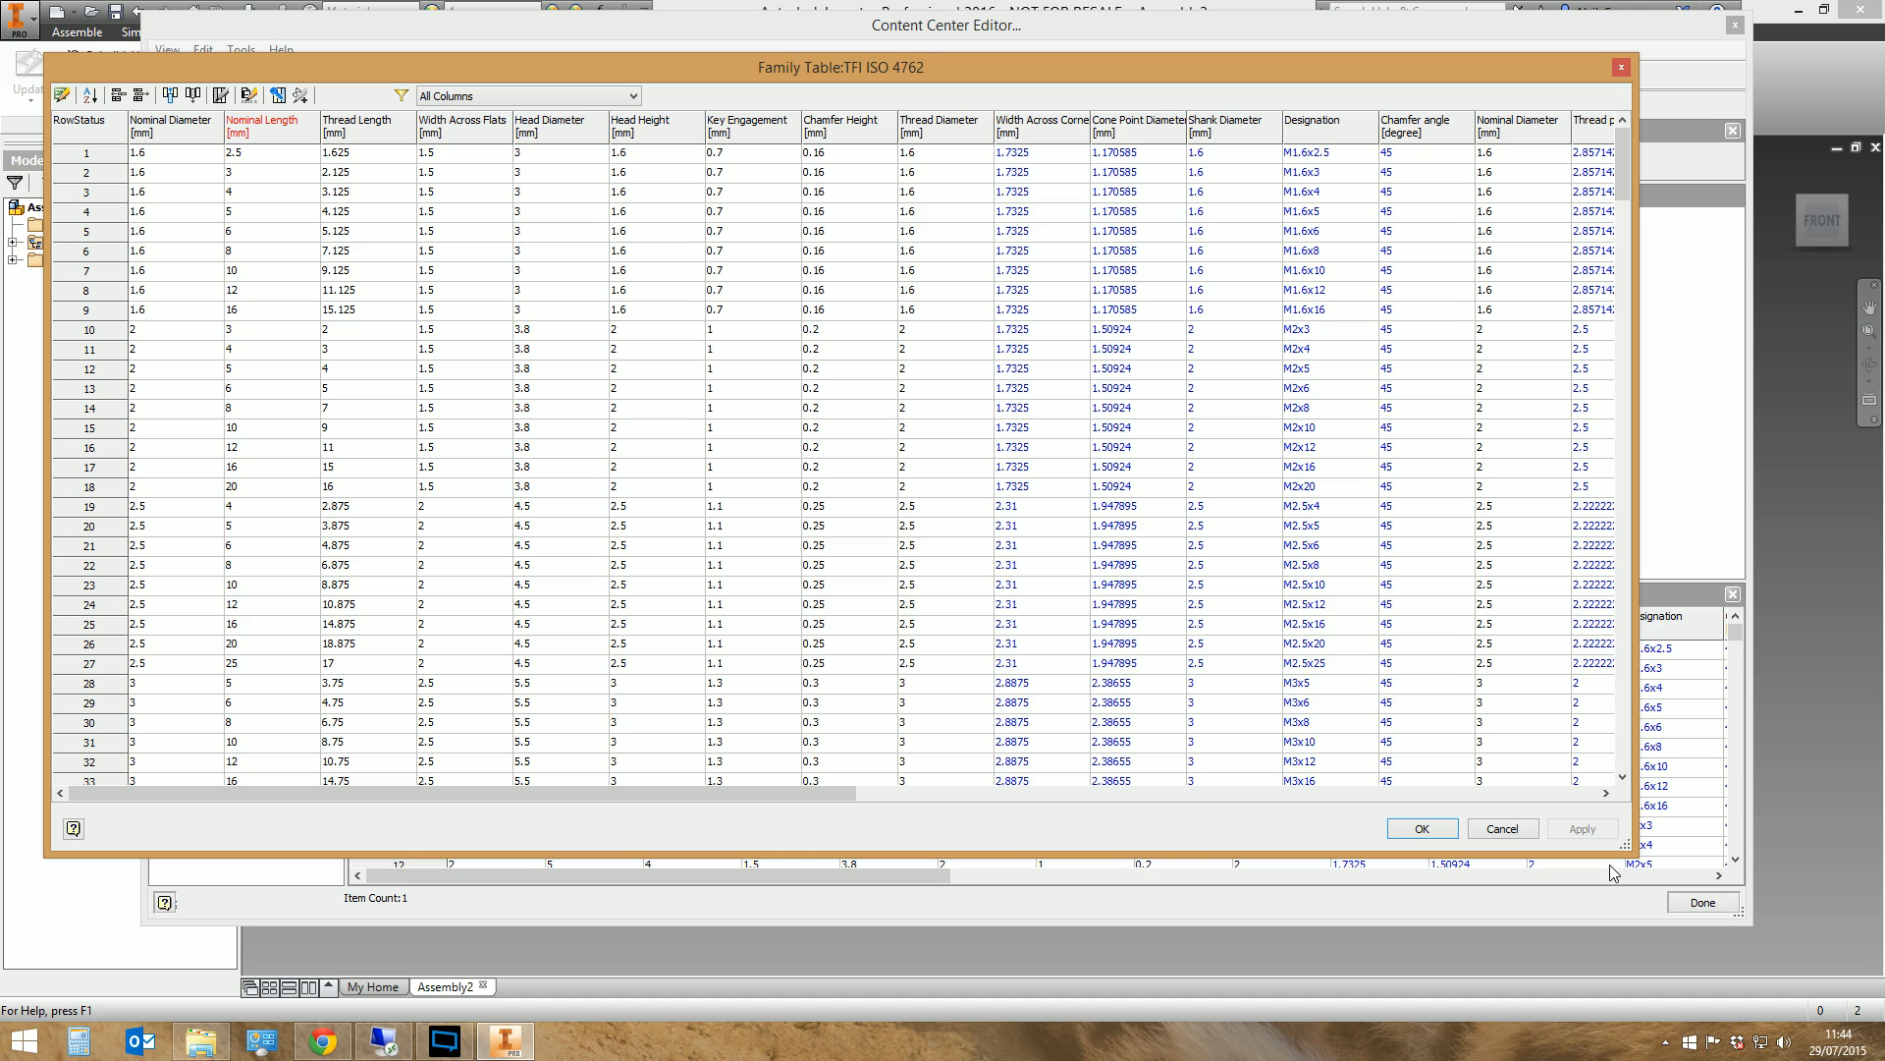
left_click_drag(1622, 848, 1819, 949)
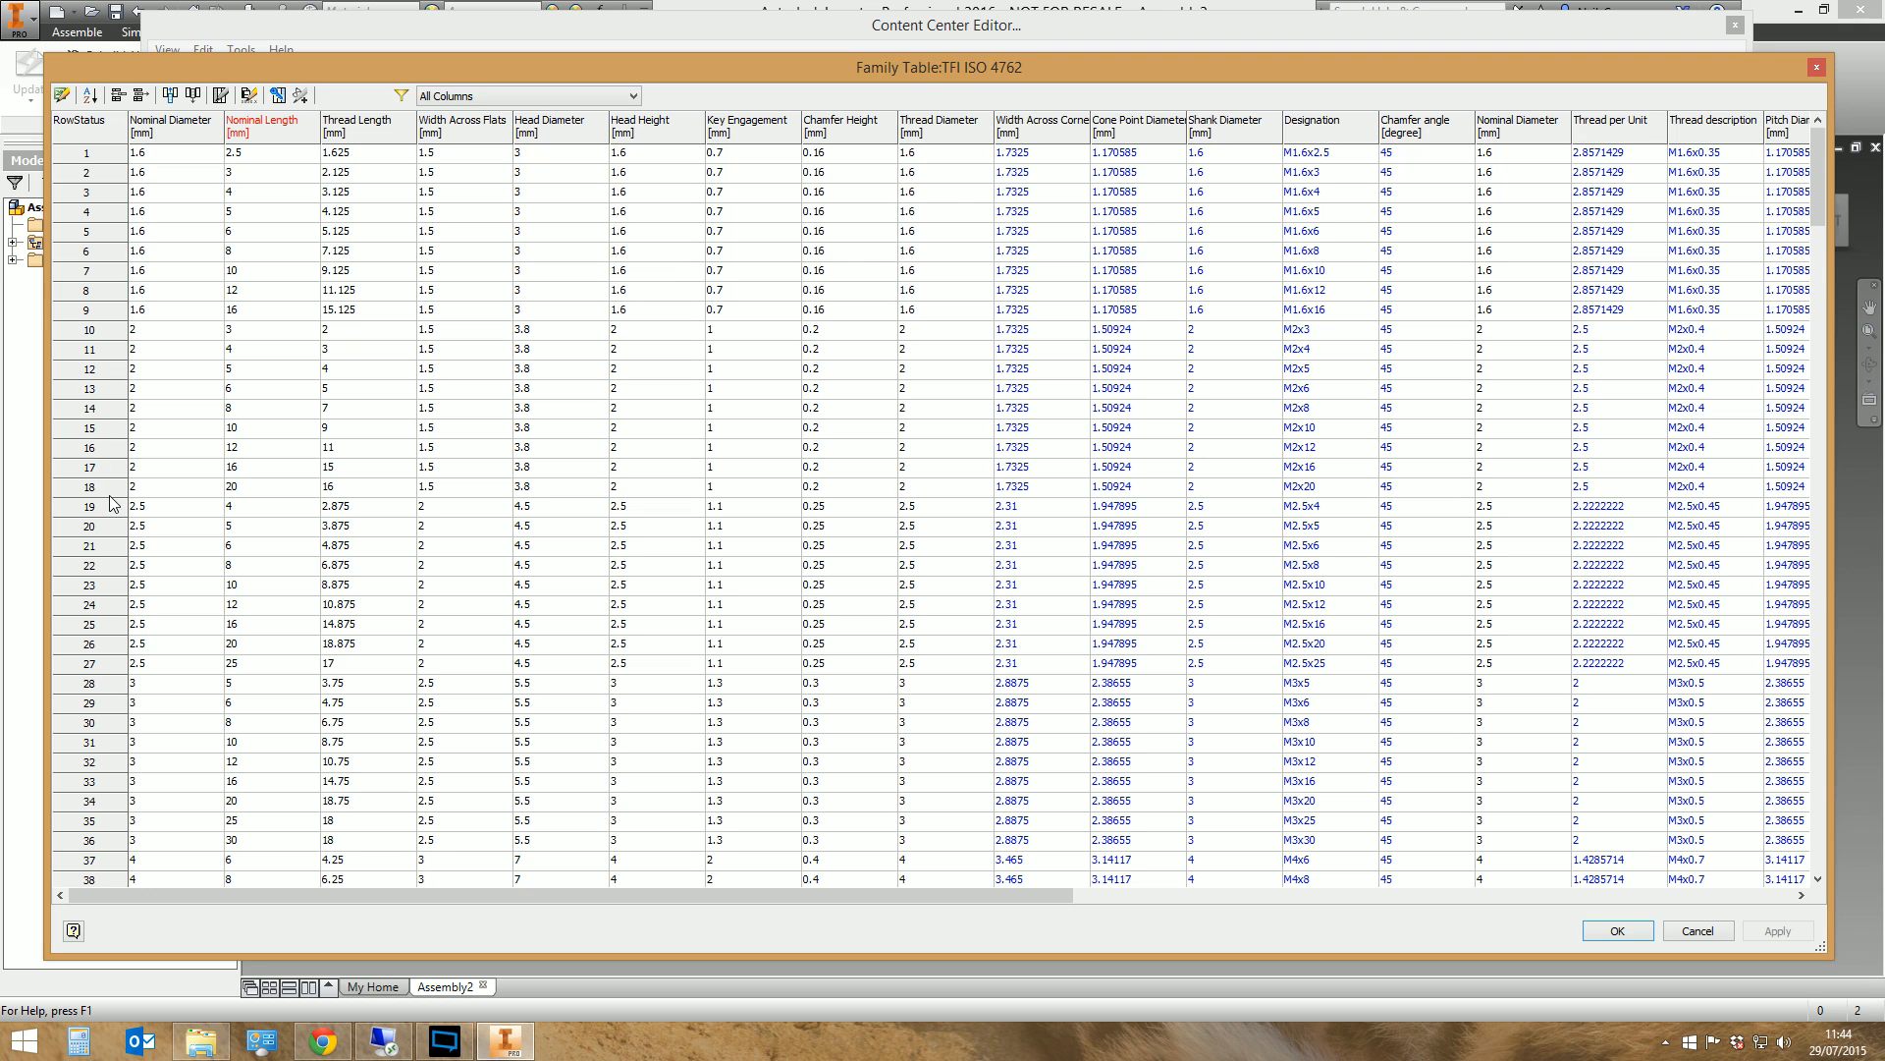
Find the M10 sizes in the family table and copy the M10x100 row
left_click(104, 587)
scroll(127, 569, "down", 6)
scroll(133, 563, "down", 17)
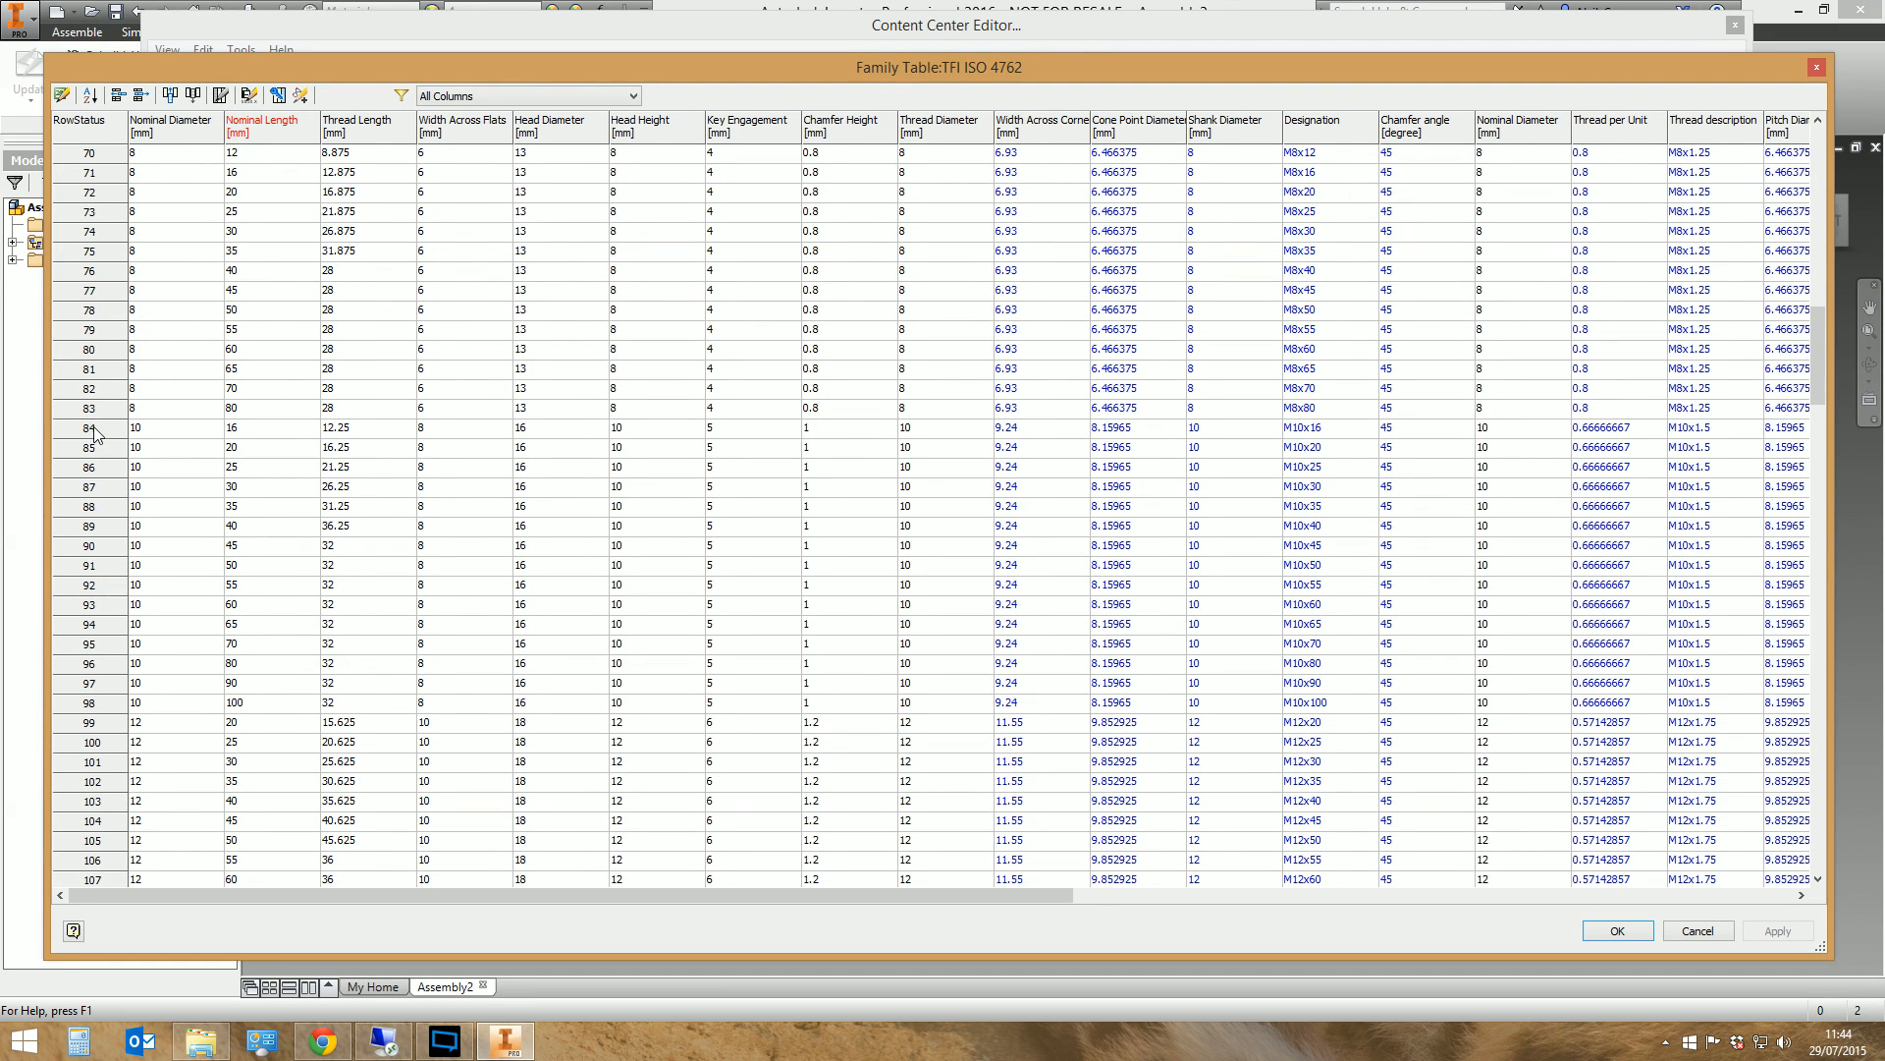
left_click(95, 433)
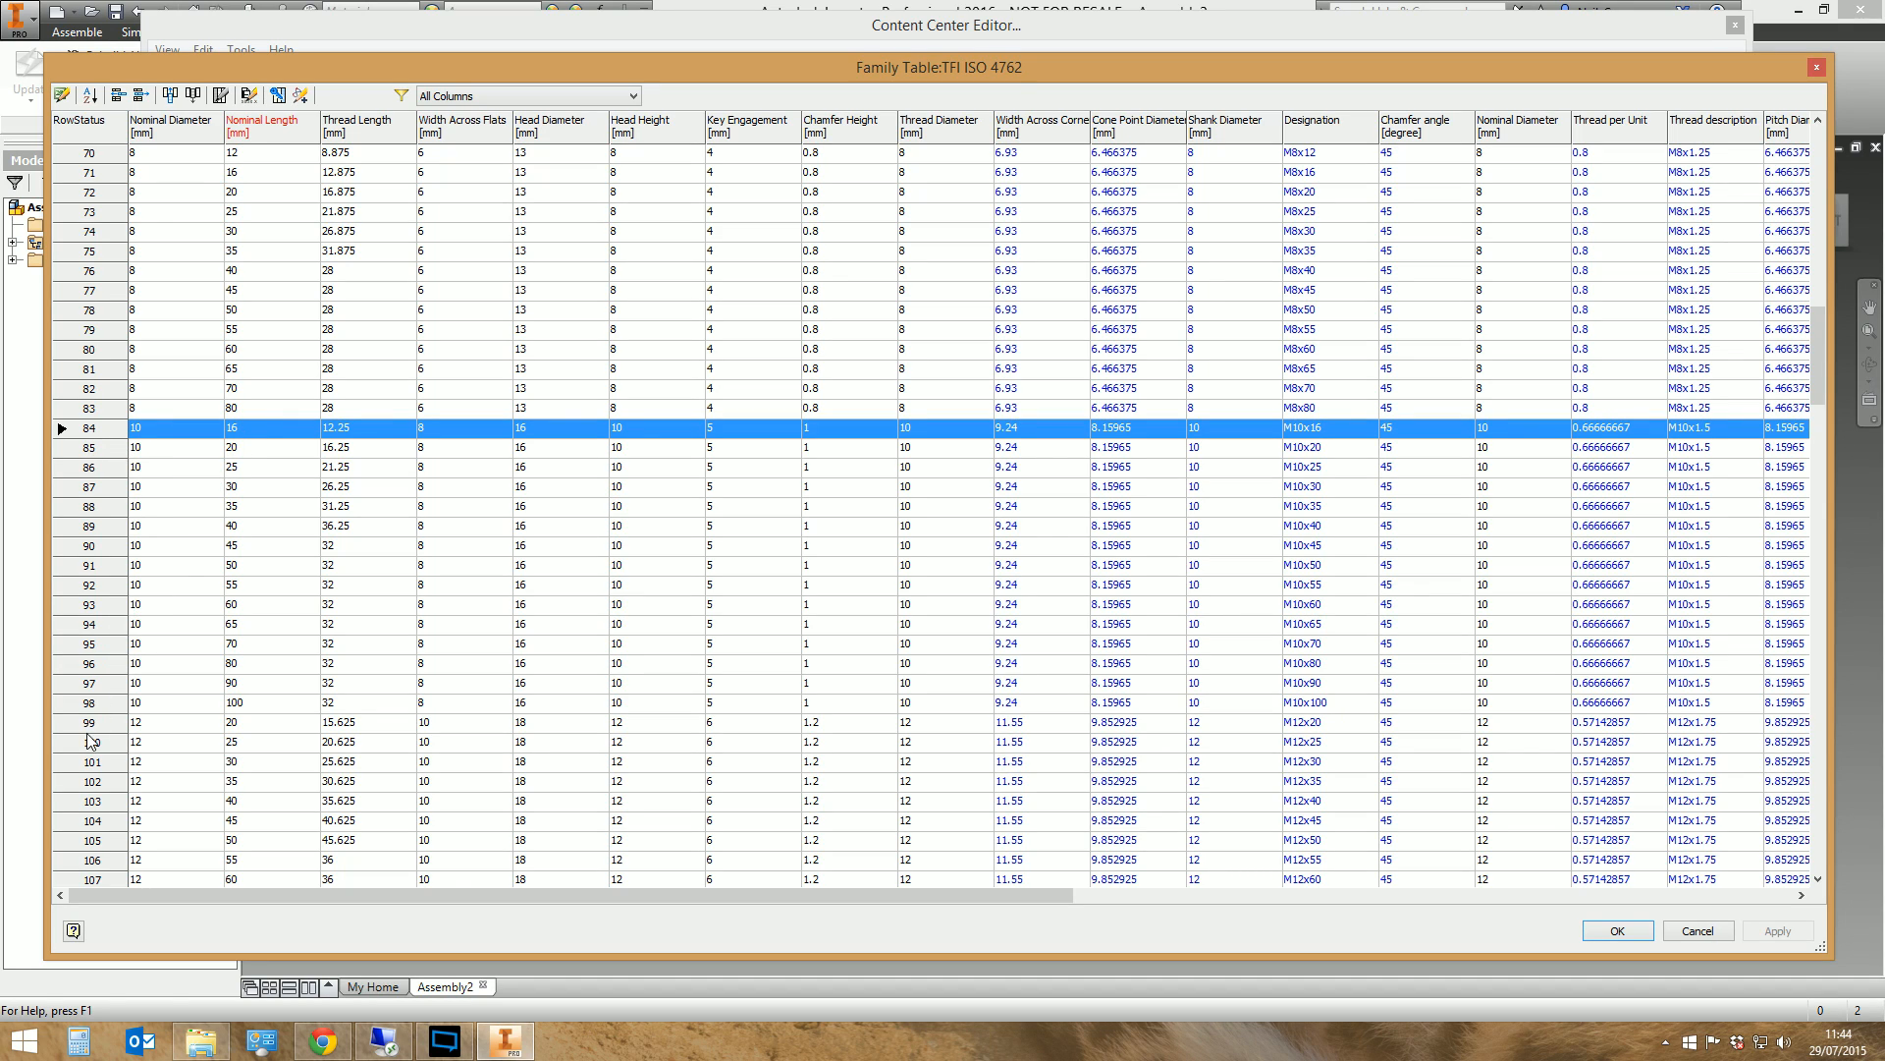
left_click(88, 703)
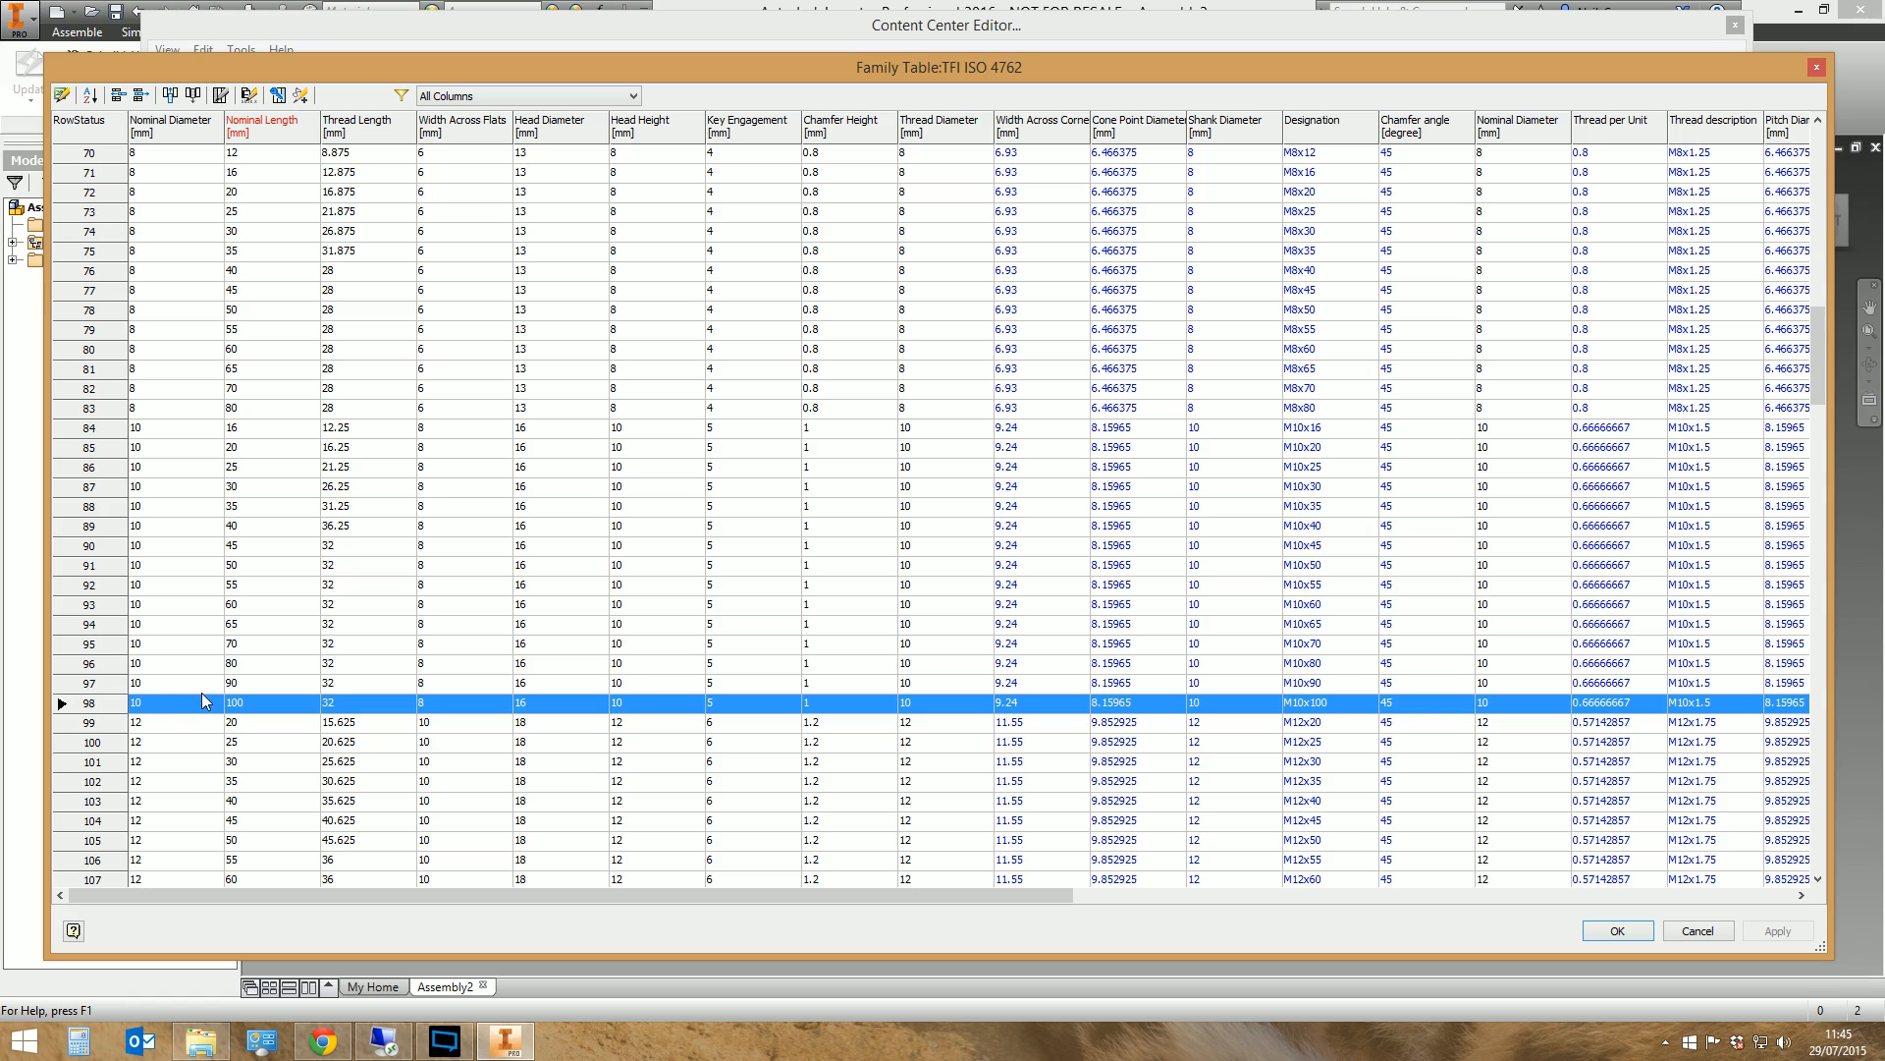
right_click(110, 712)
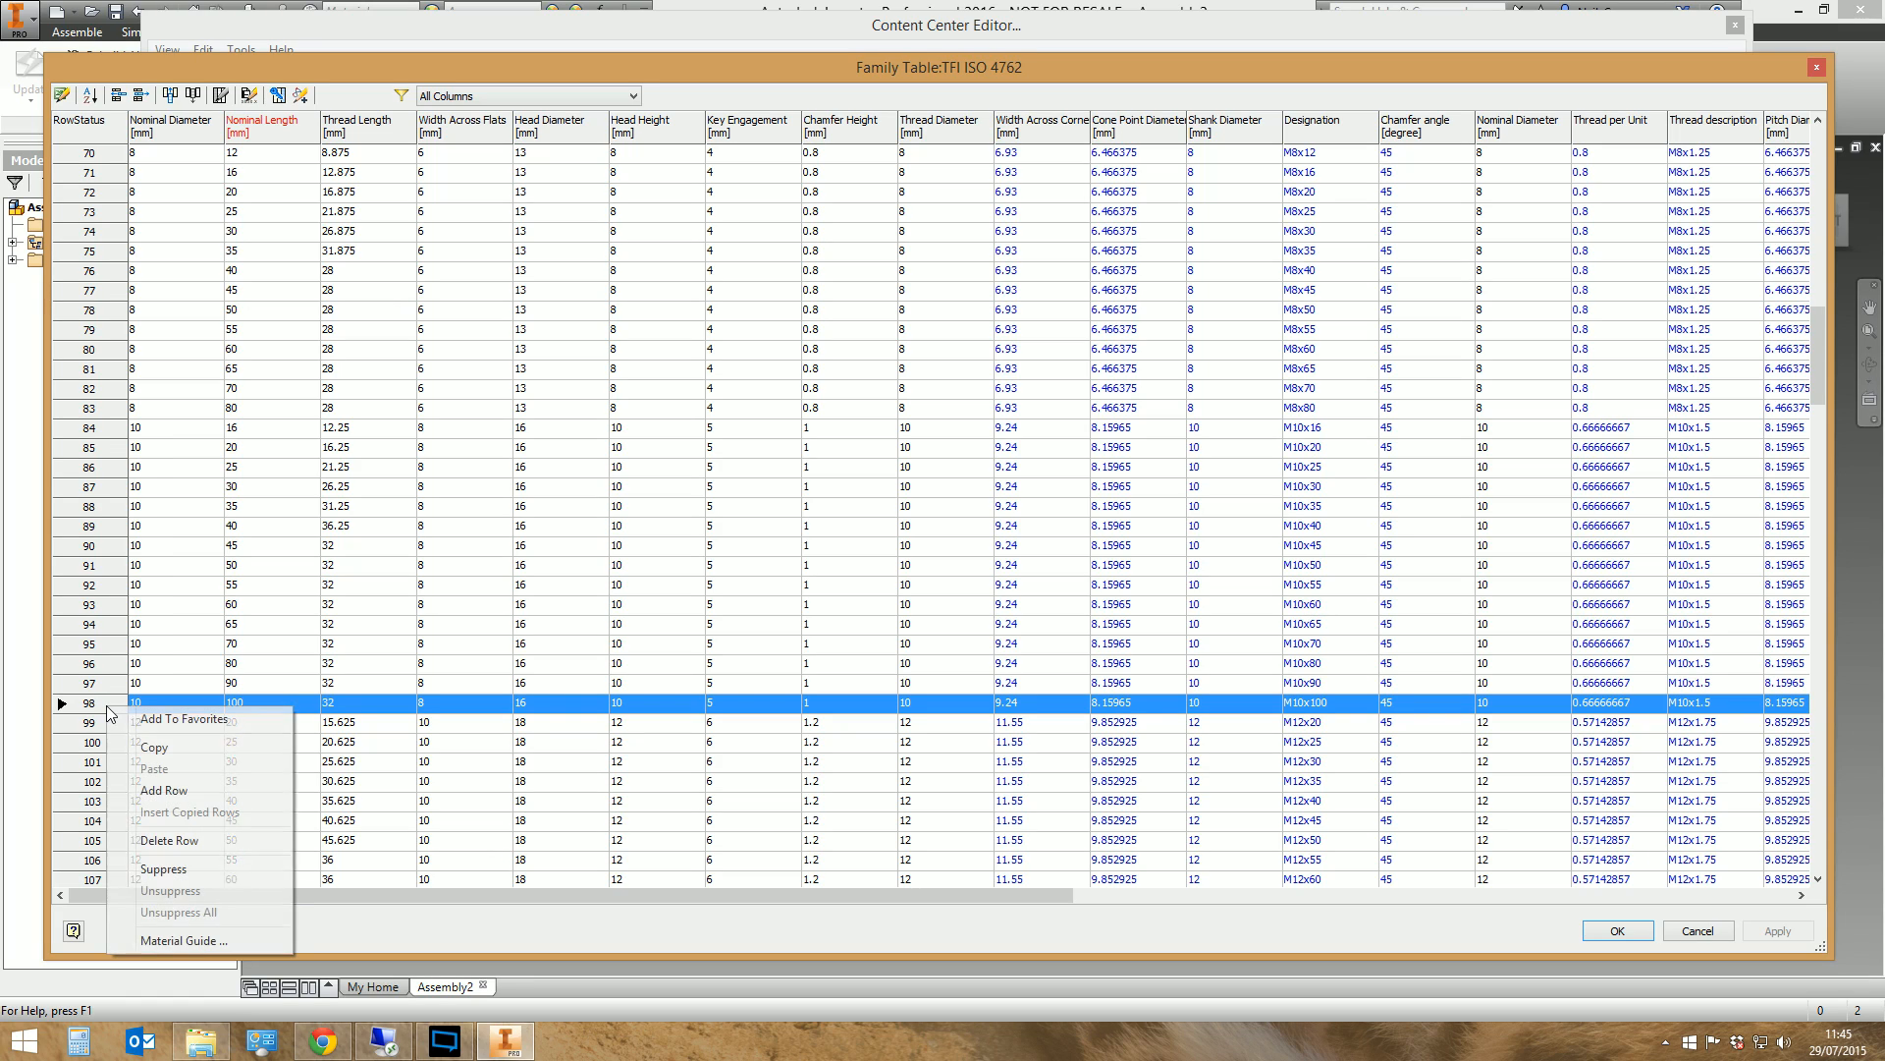
left_click(152, 748)
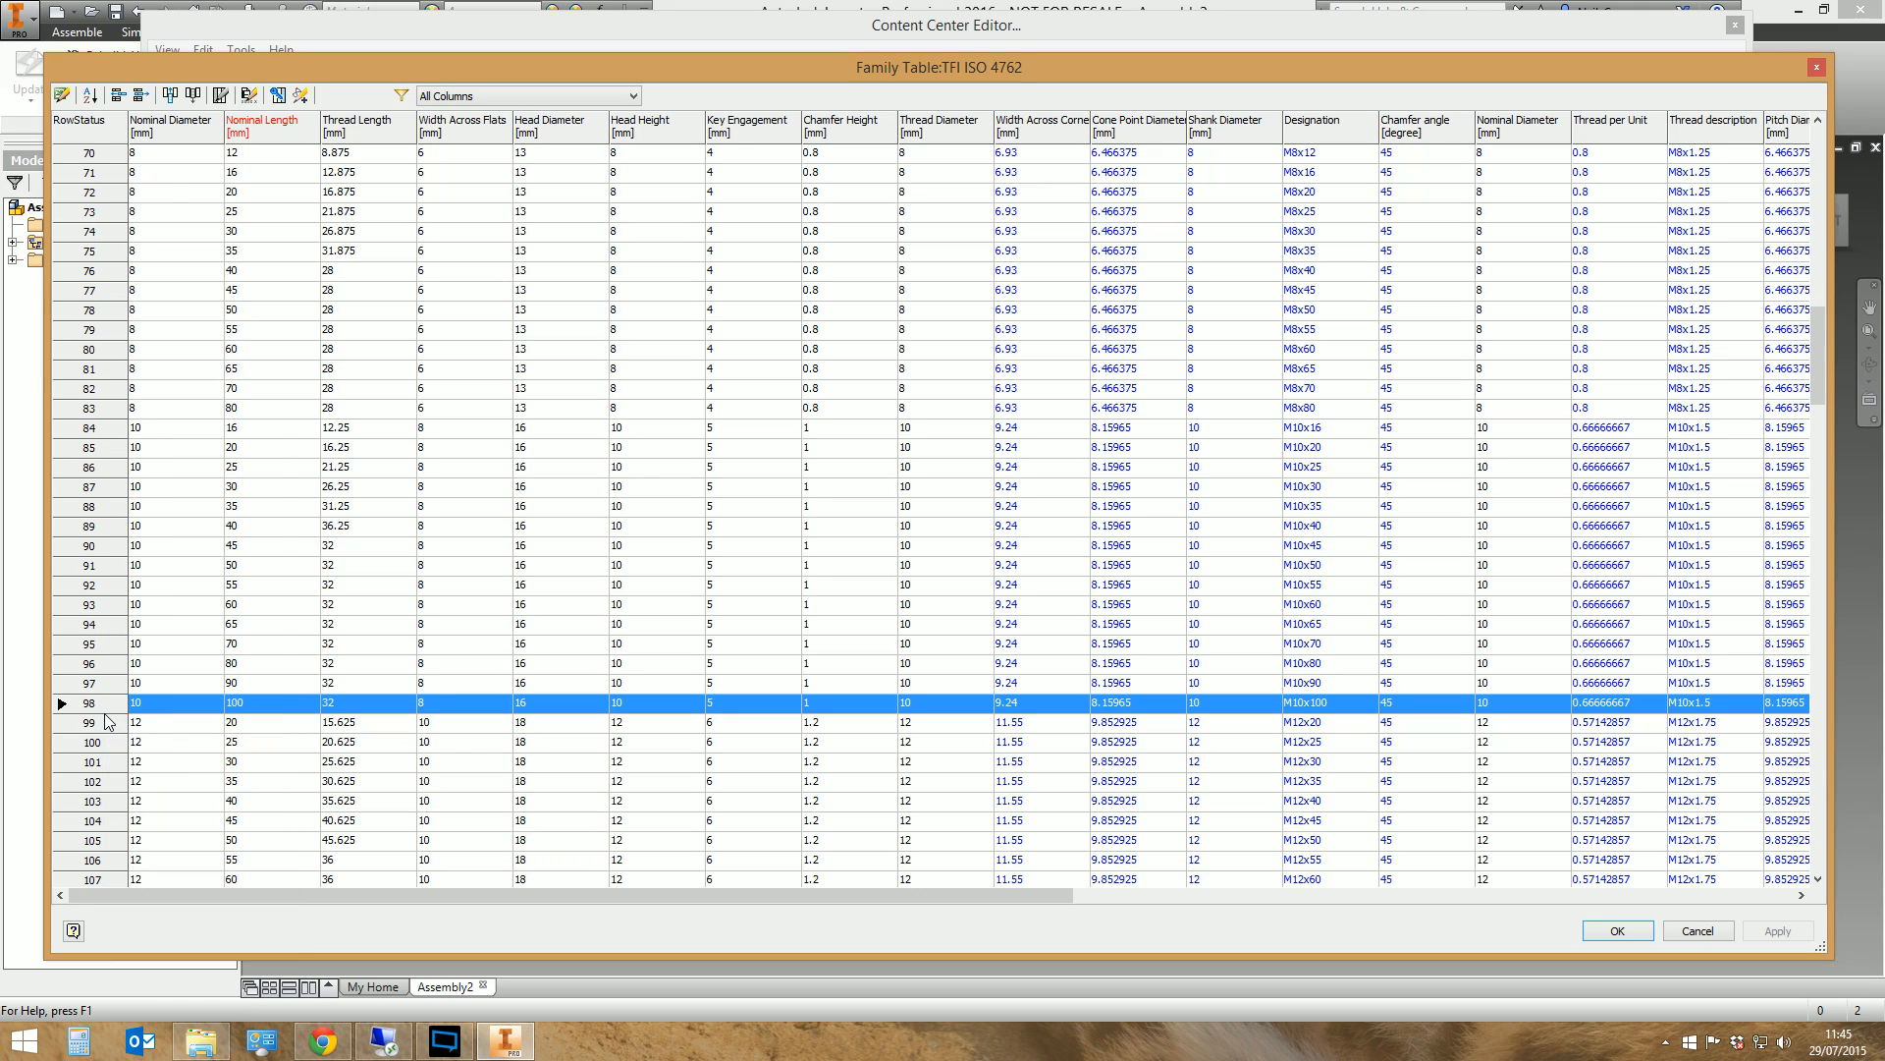
Paste the copied data into a new row below M10x100 and set its nominal length to 120 mm
right_click(109, 717)
left_click(162, 797)
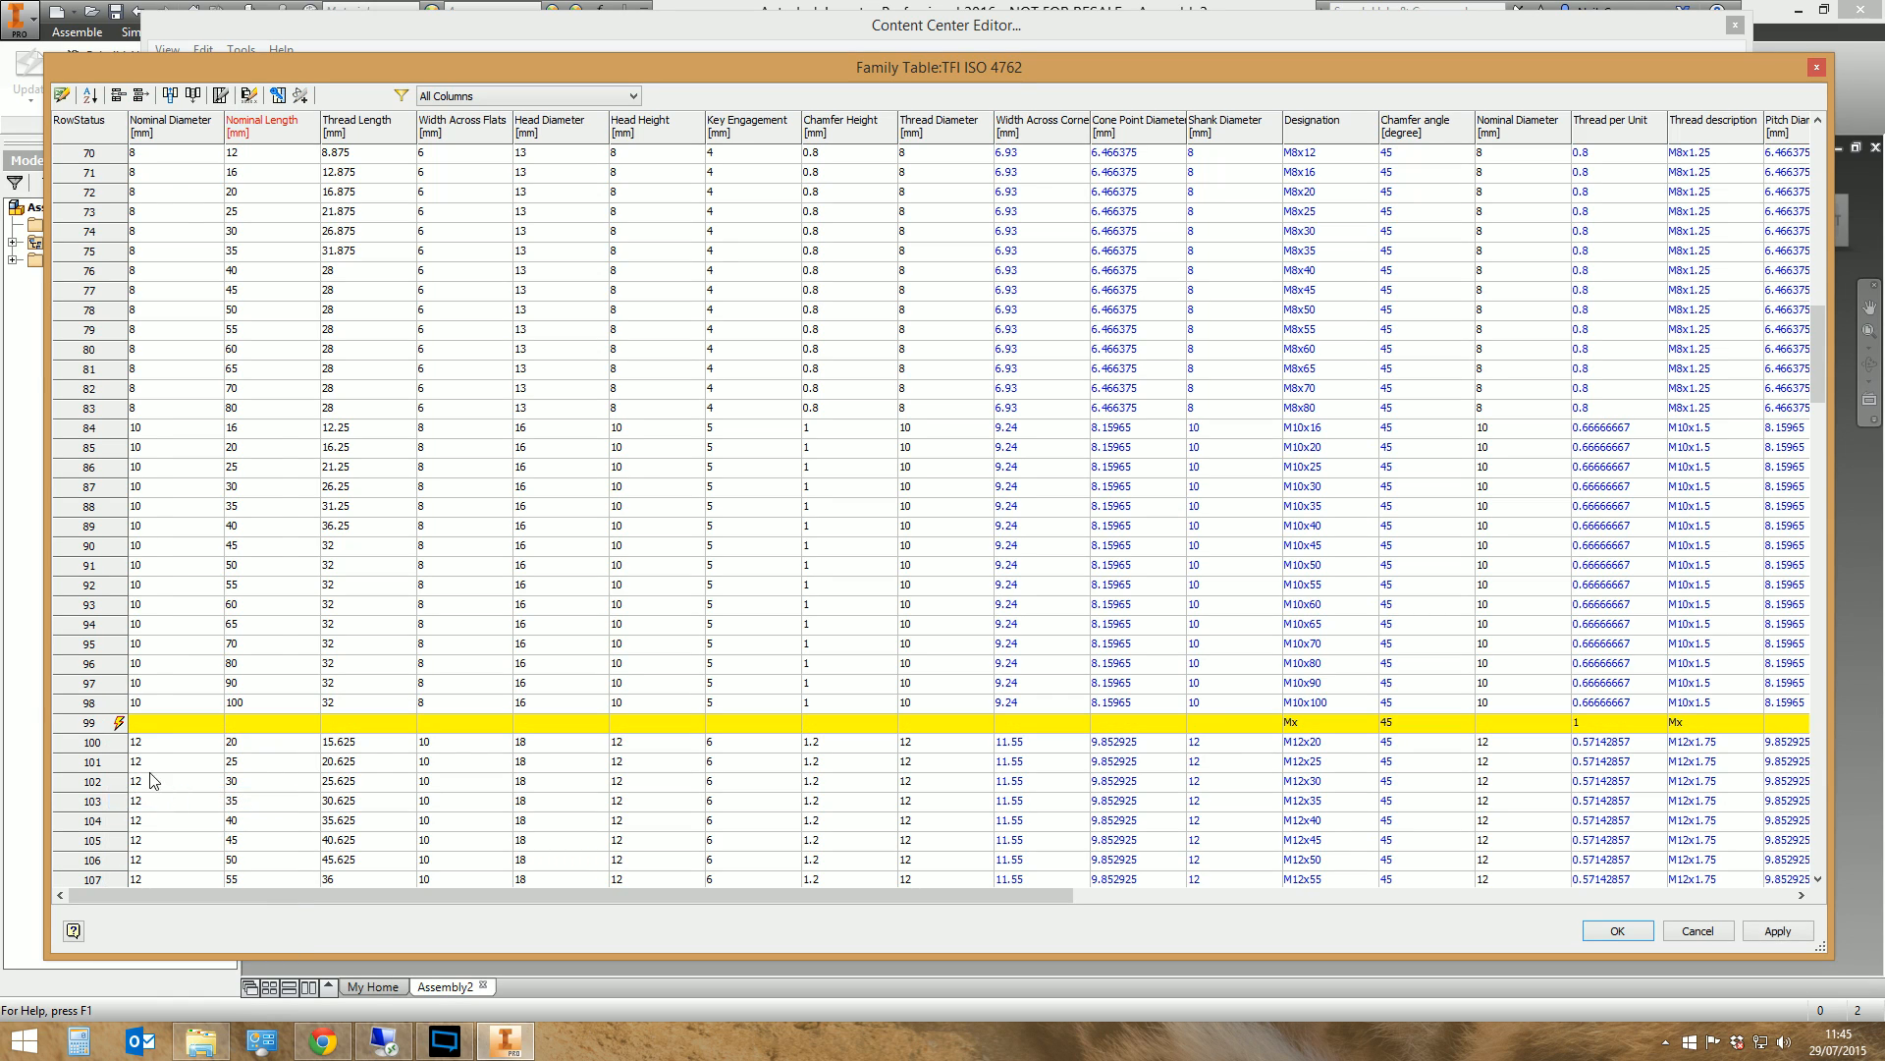
right_click(101, 726)
left_click(148, 788)
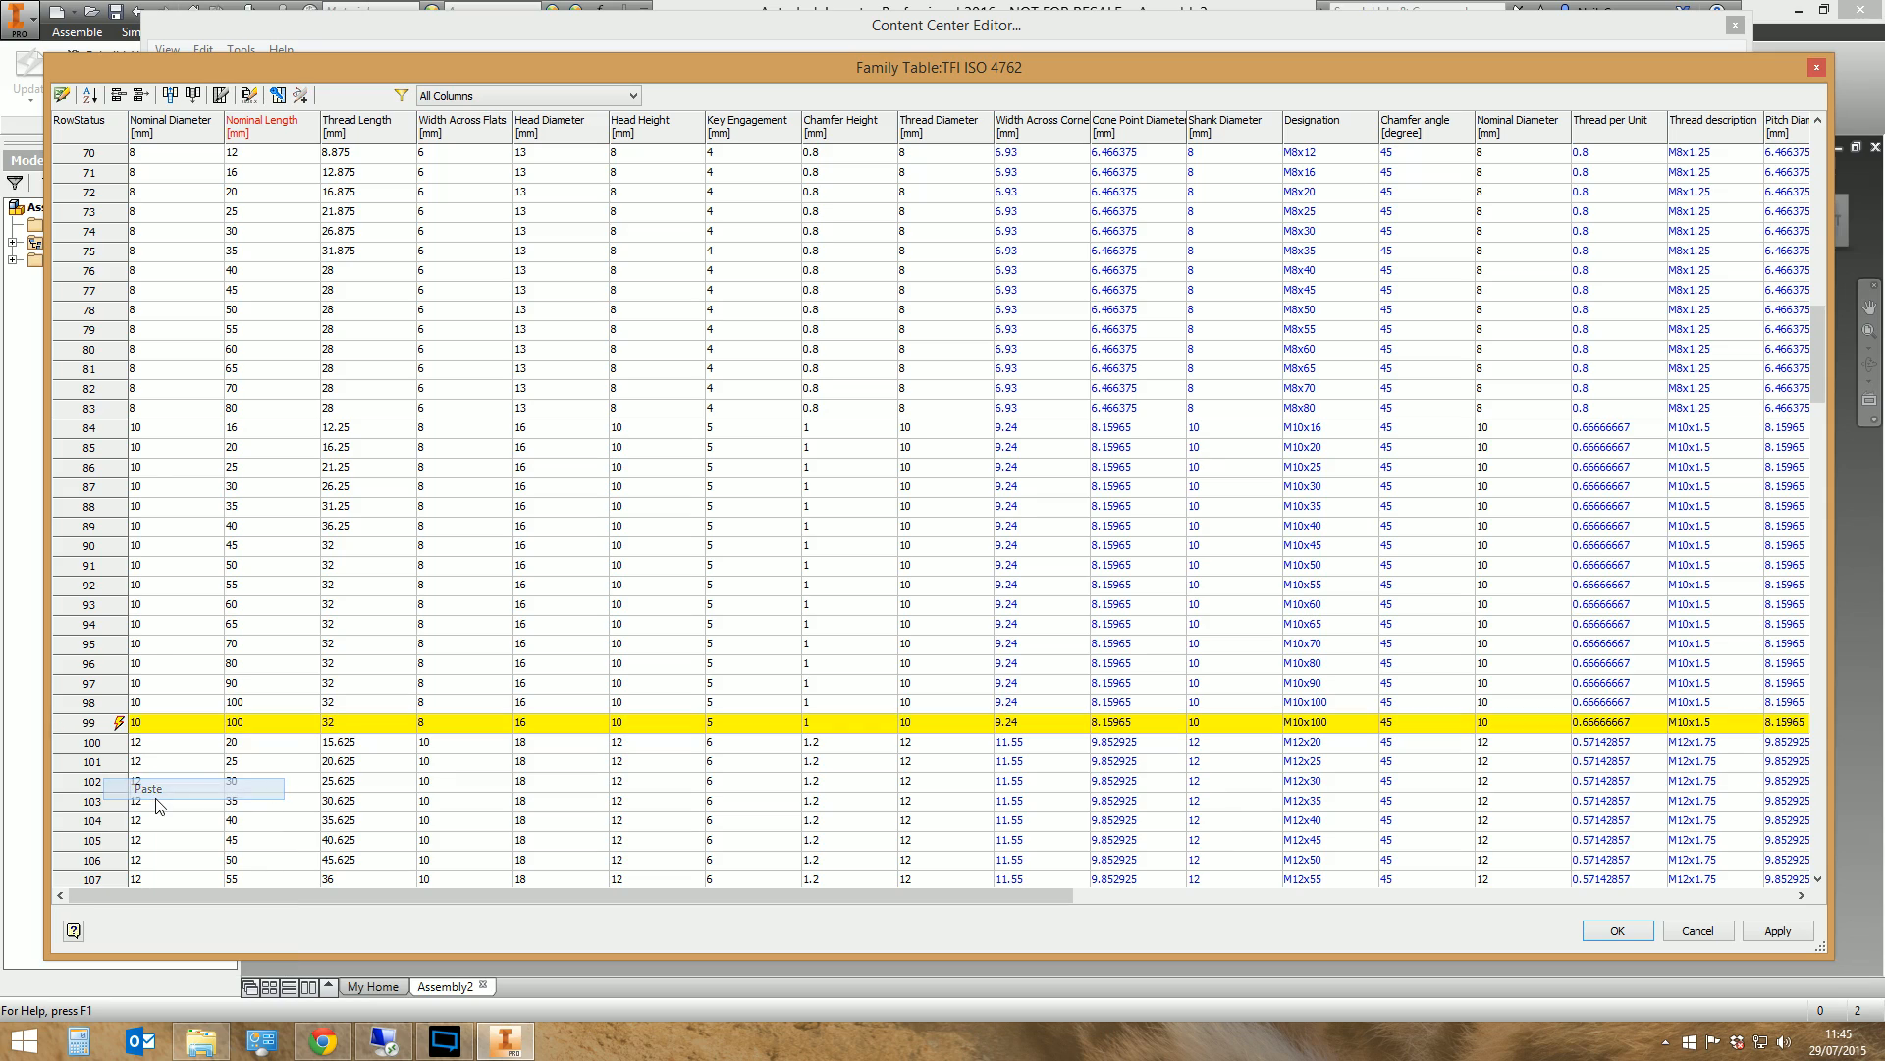
double_click(241, 728)
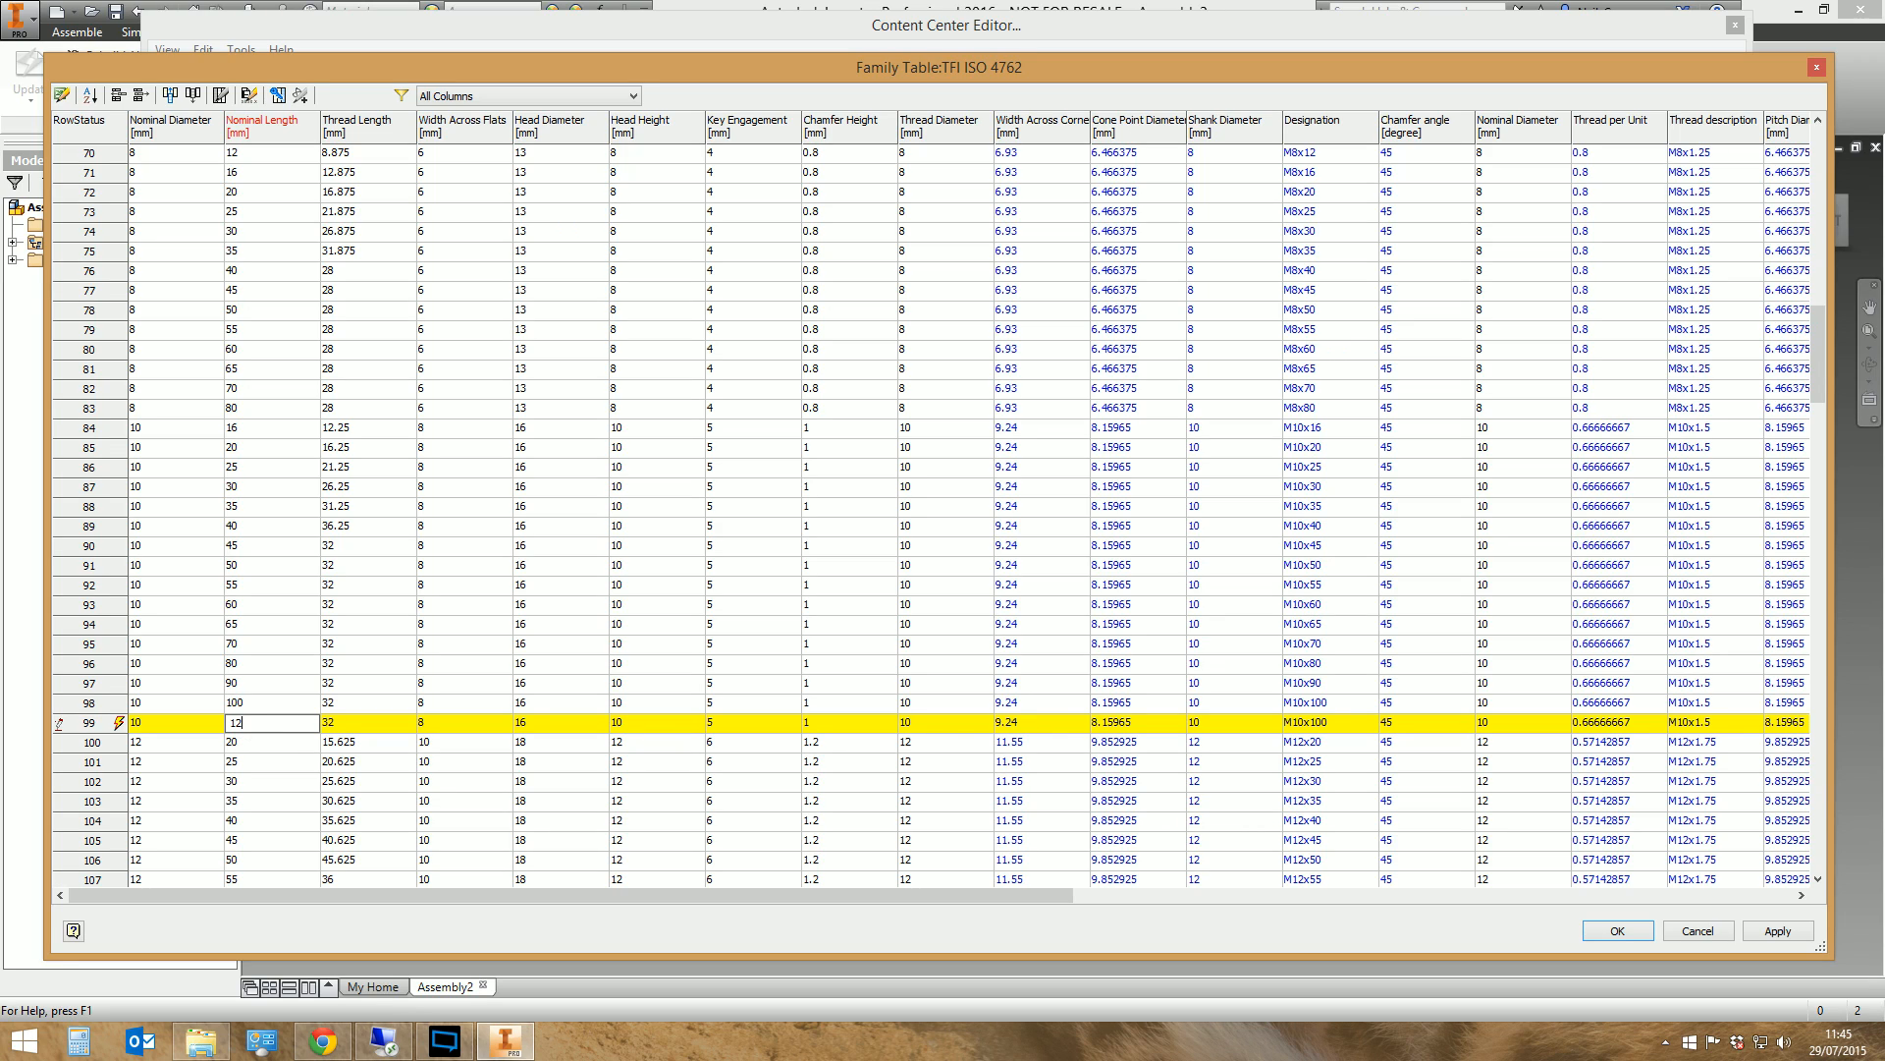
key("Return")
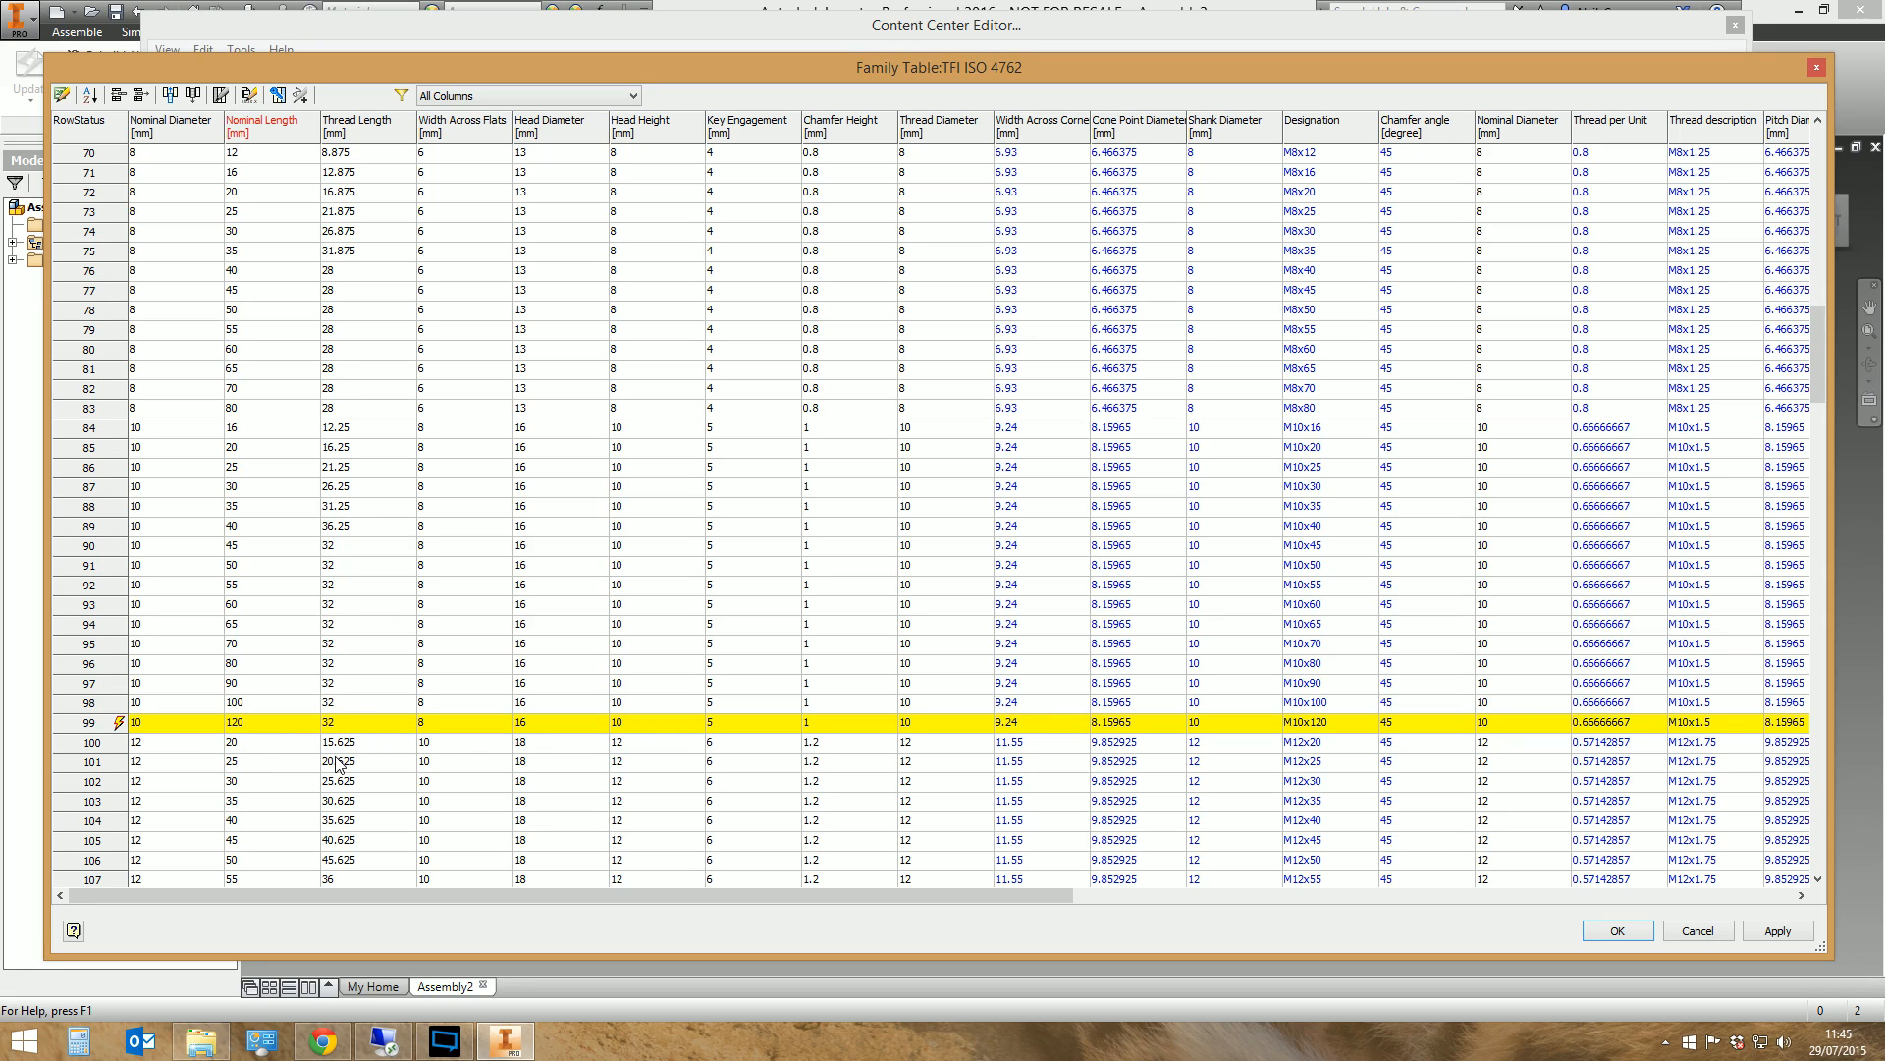
Examine the new M10x120 row's derived values, widening the File Name and Part Number columns, and look over the larger sizes in the table
left_click_drag(333, 895, 615, 886)
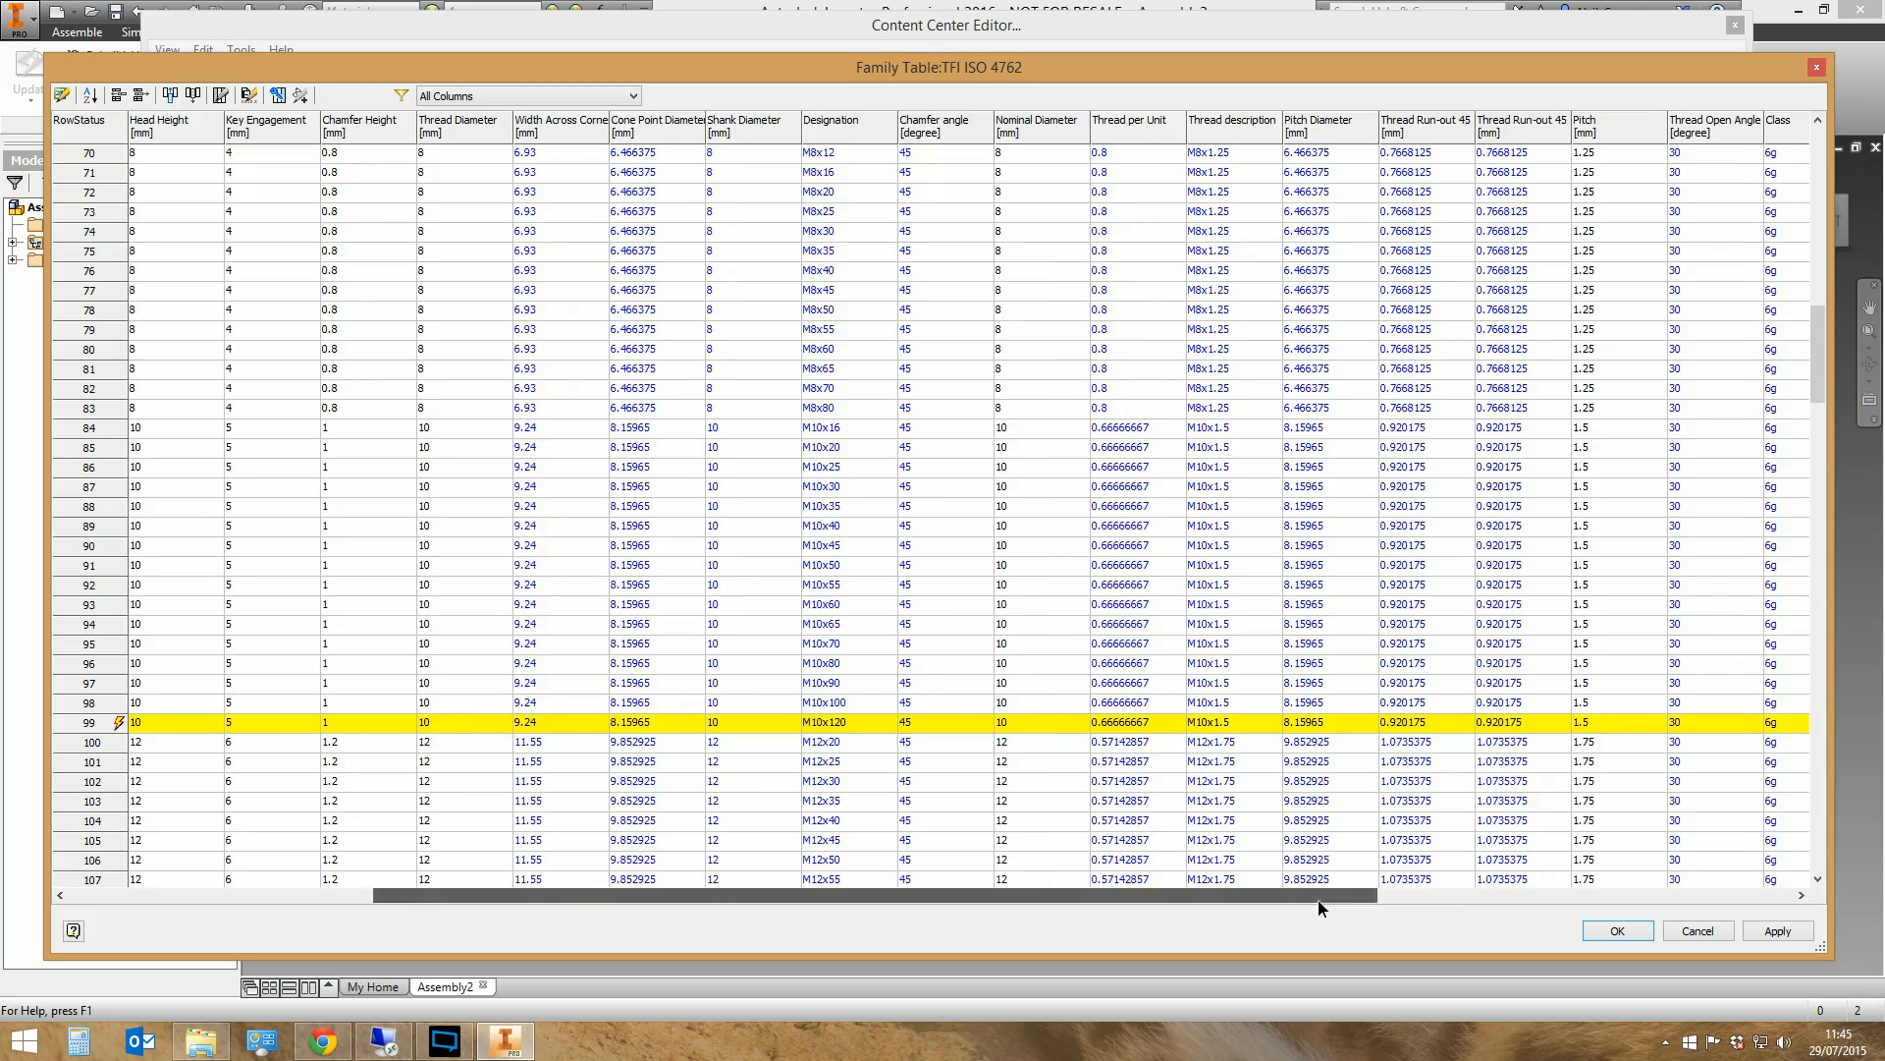
left_click_drag(1304, 896, 1687, 895)
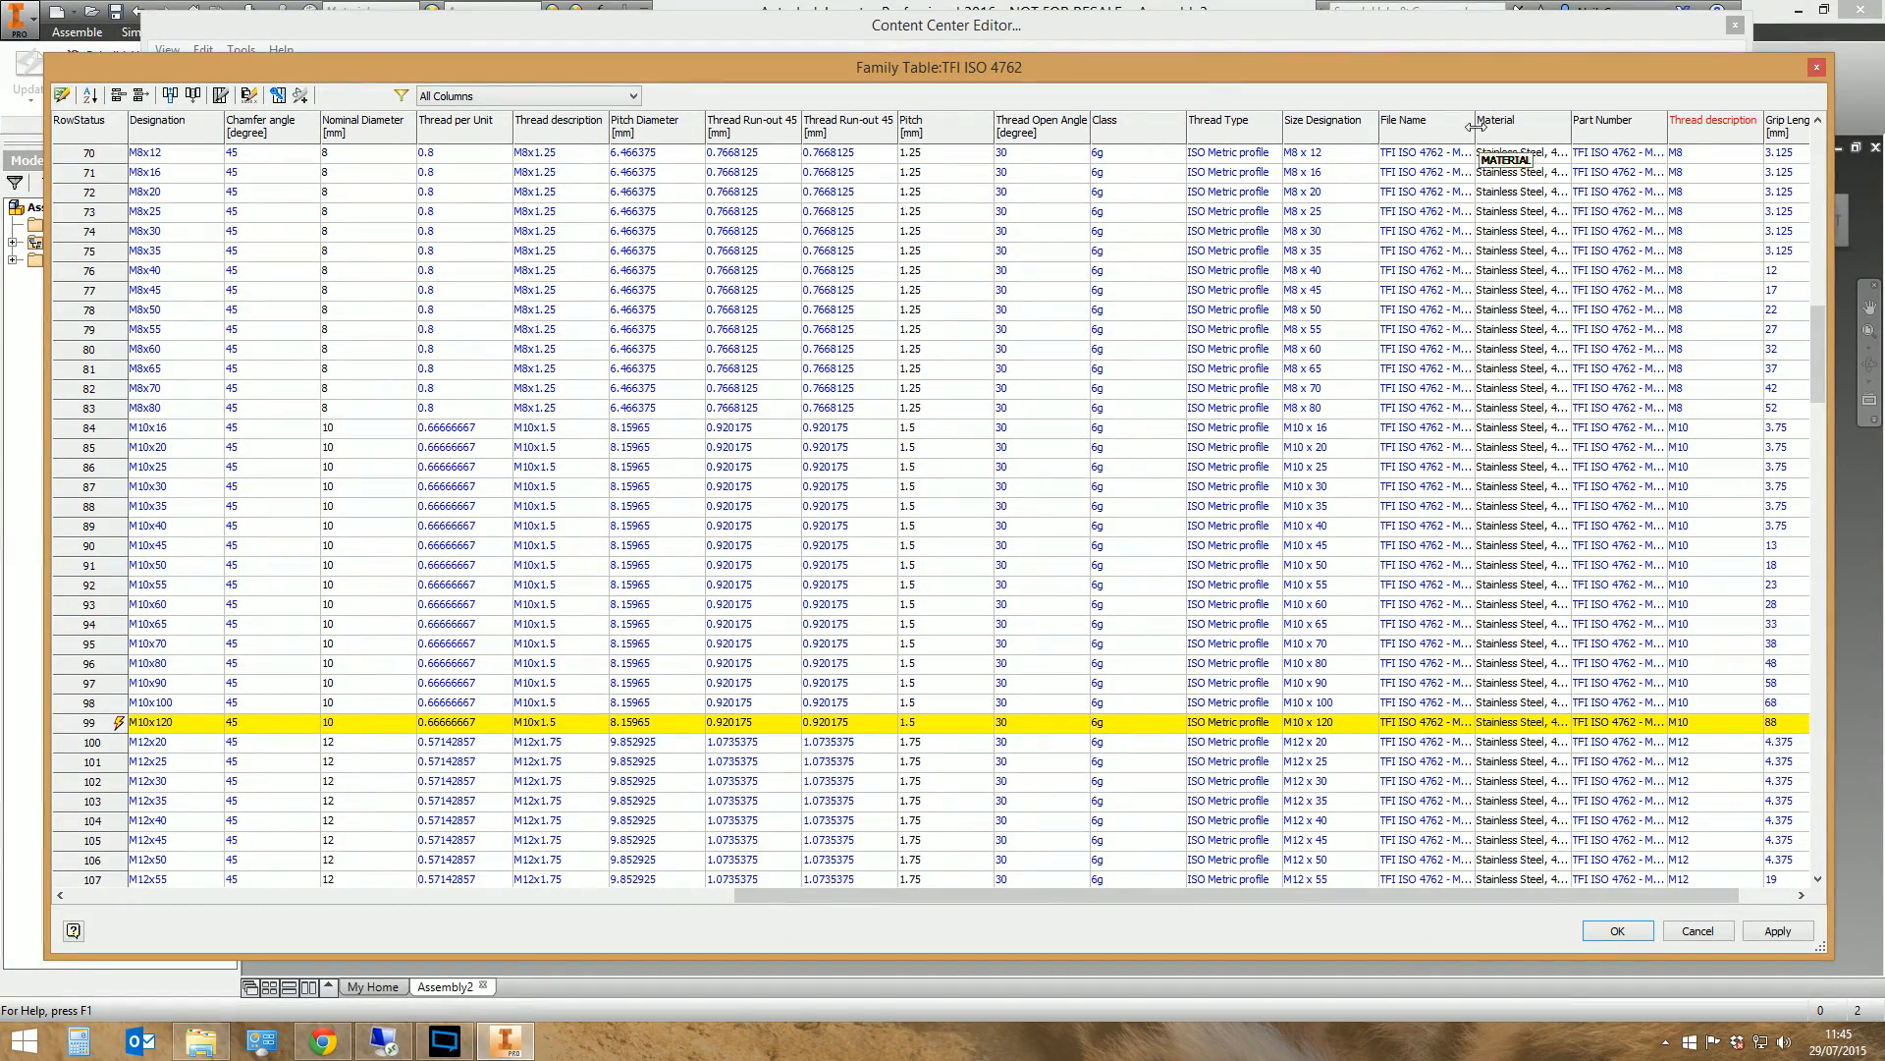
left_click_drag(1474, 124, 1554, 127)
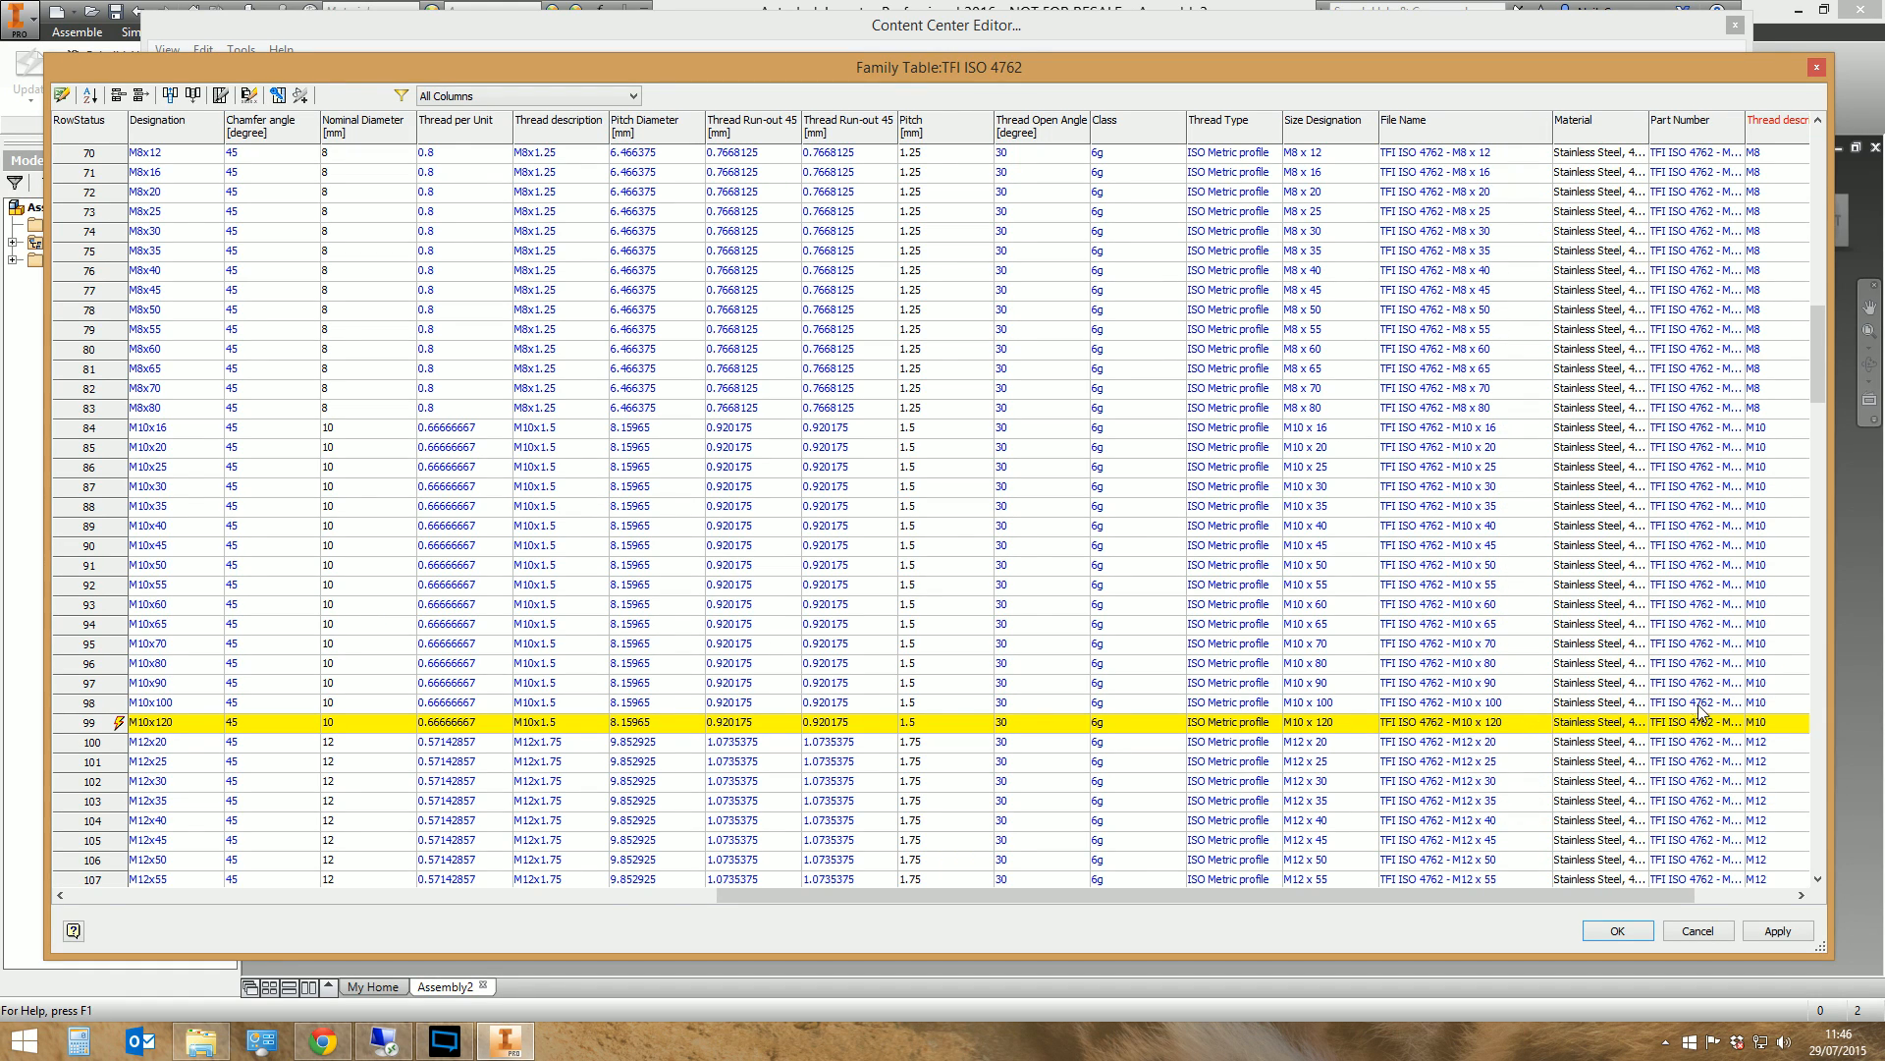
double_click(1745, 123)
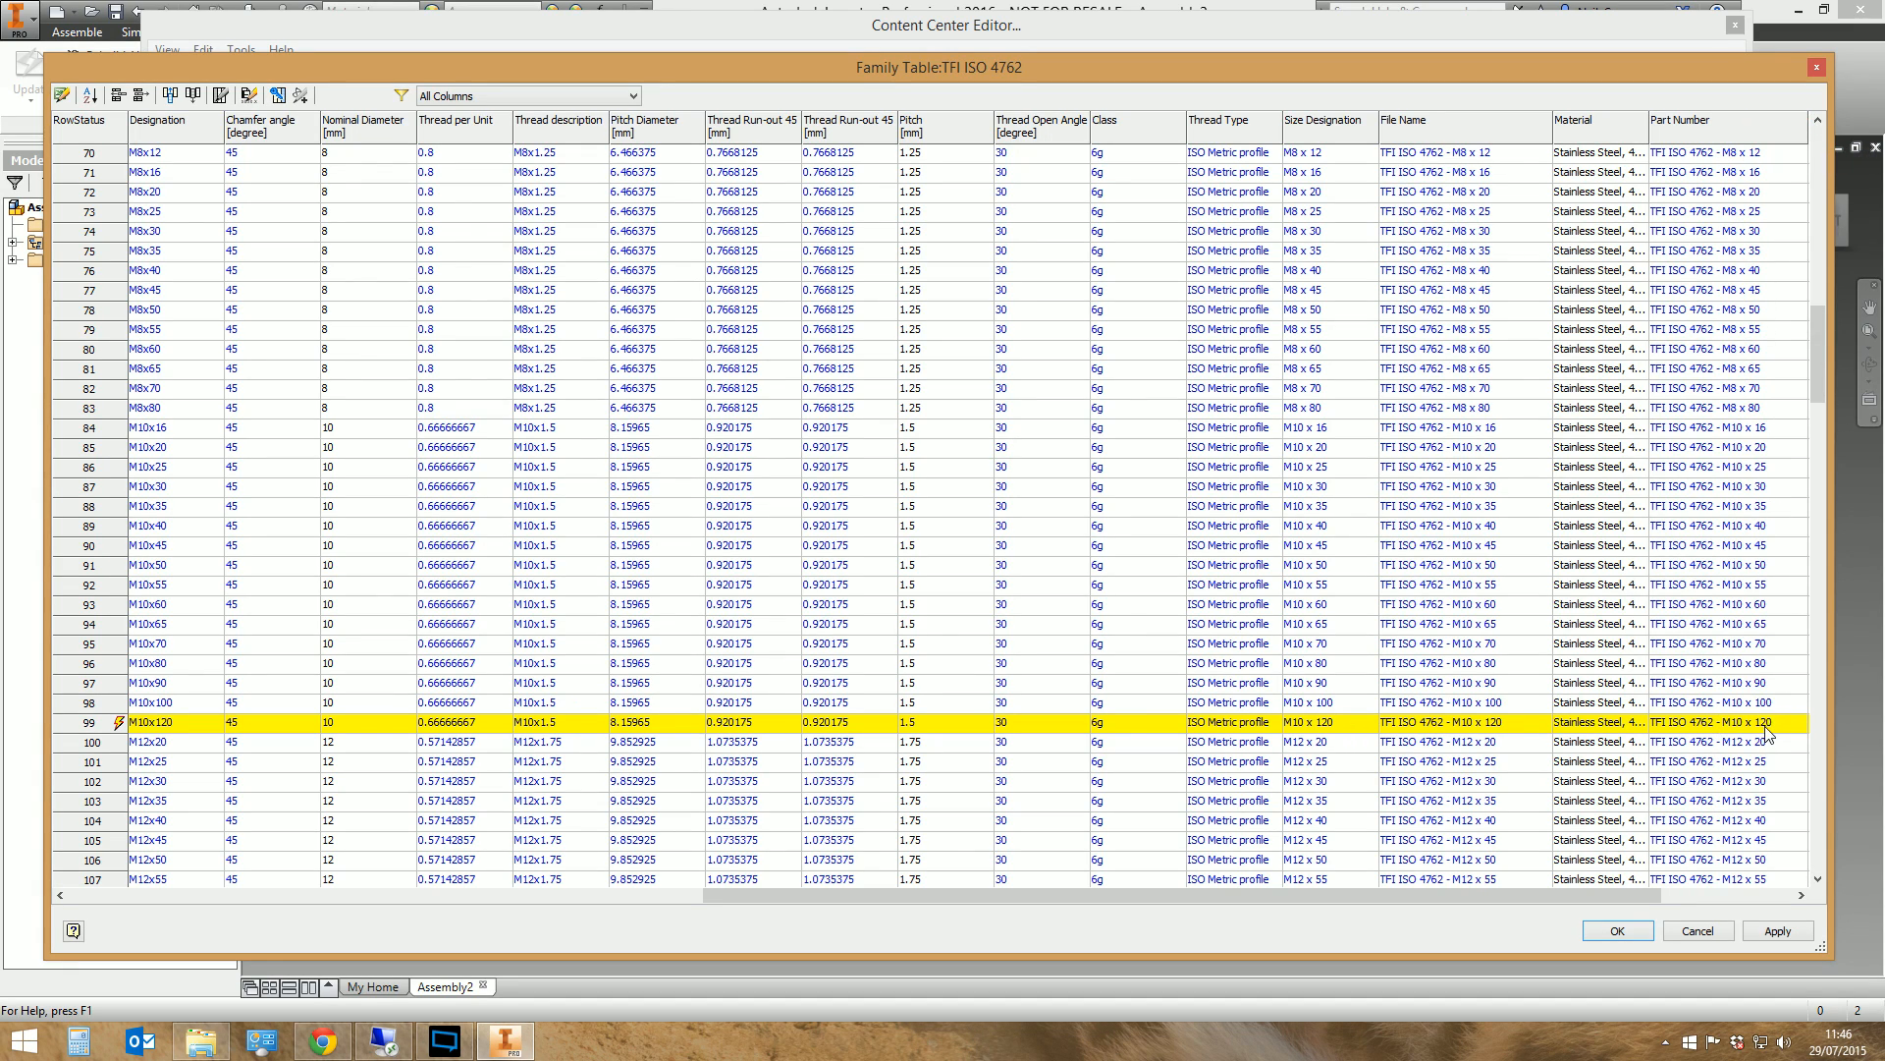
left_click_drag(1334, 897, 111, 756)
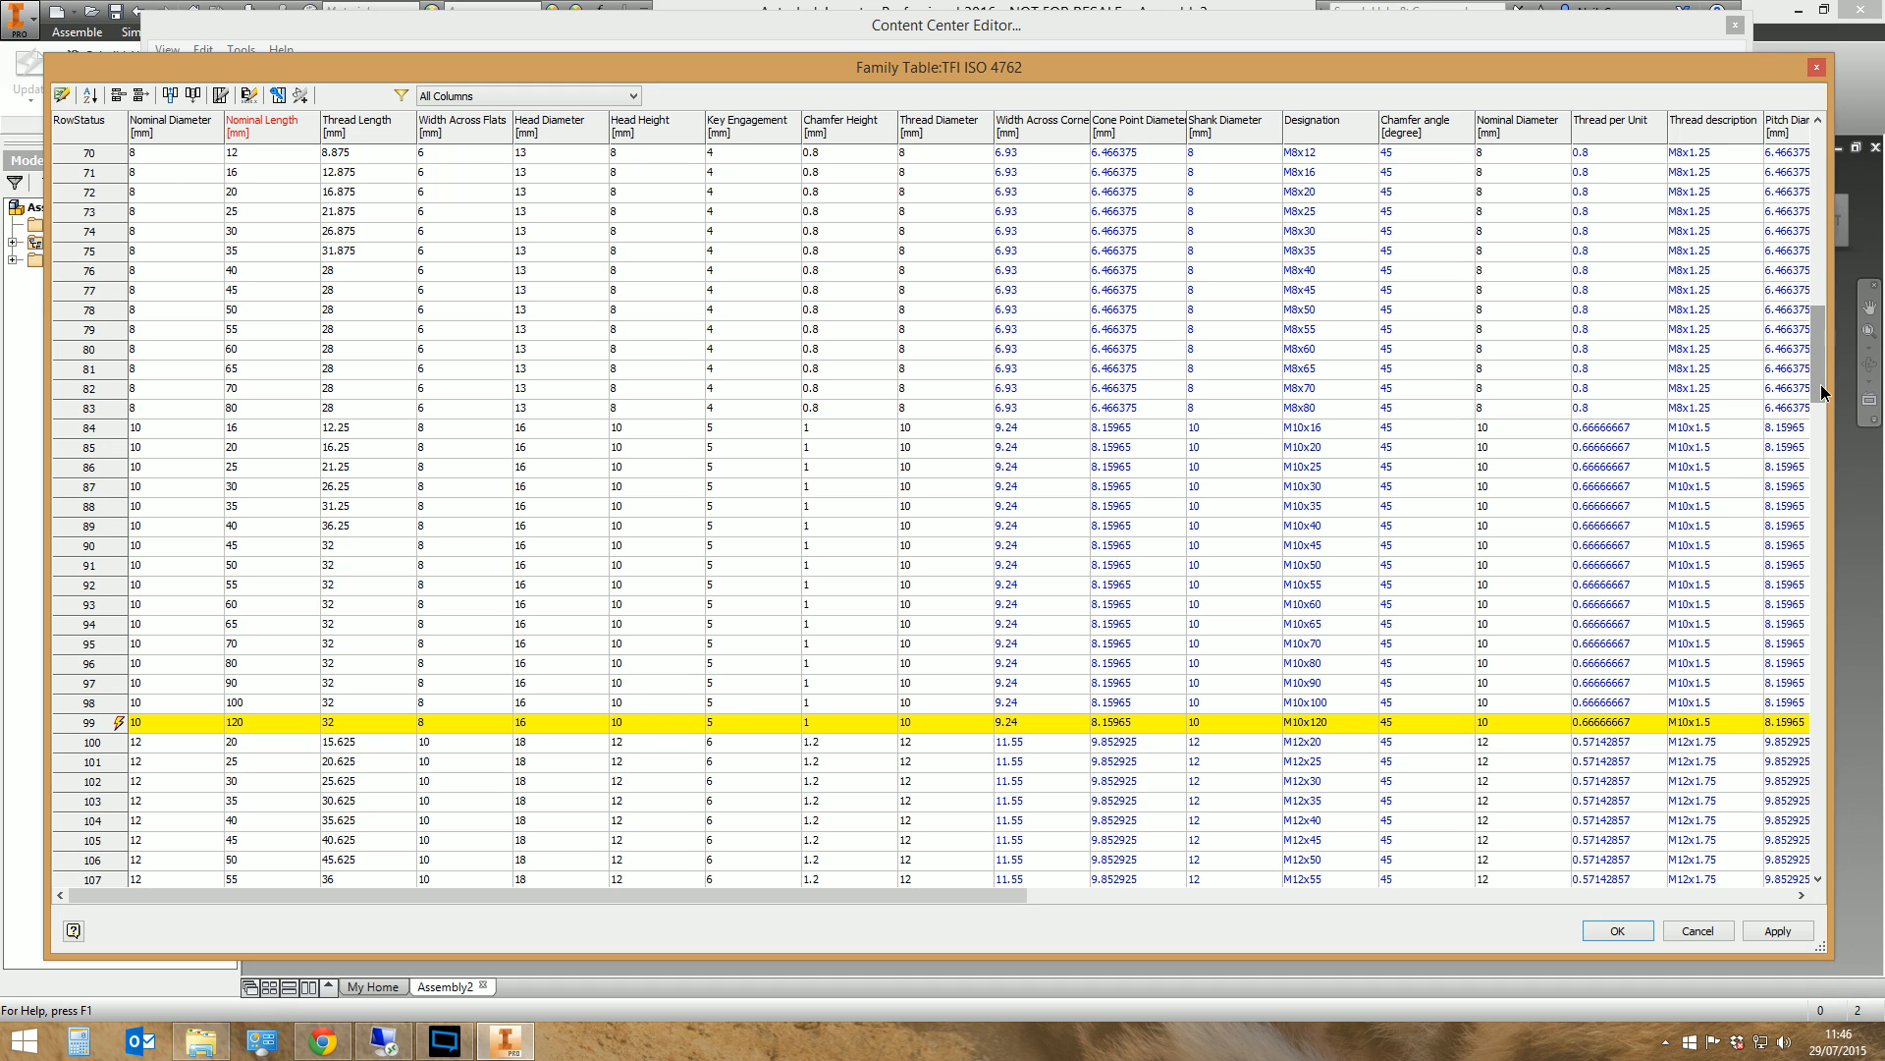
left_click_drag(1821, 389, 1846, 567)
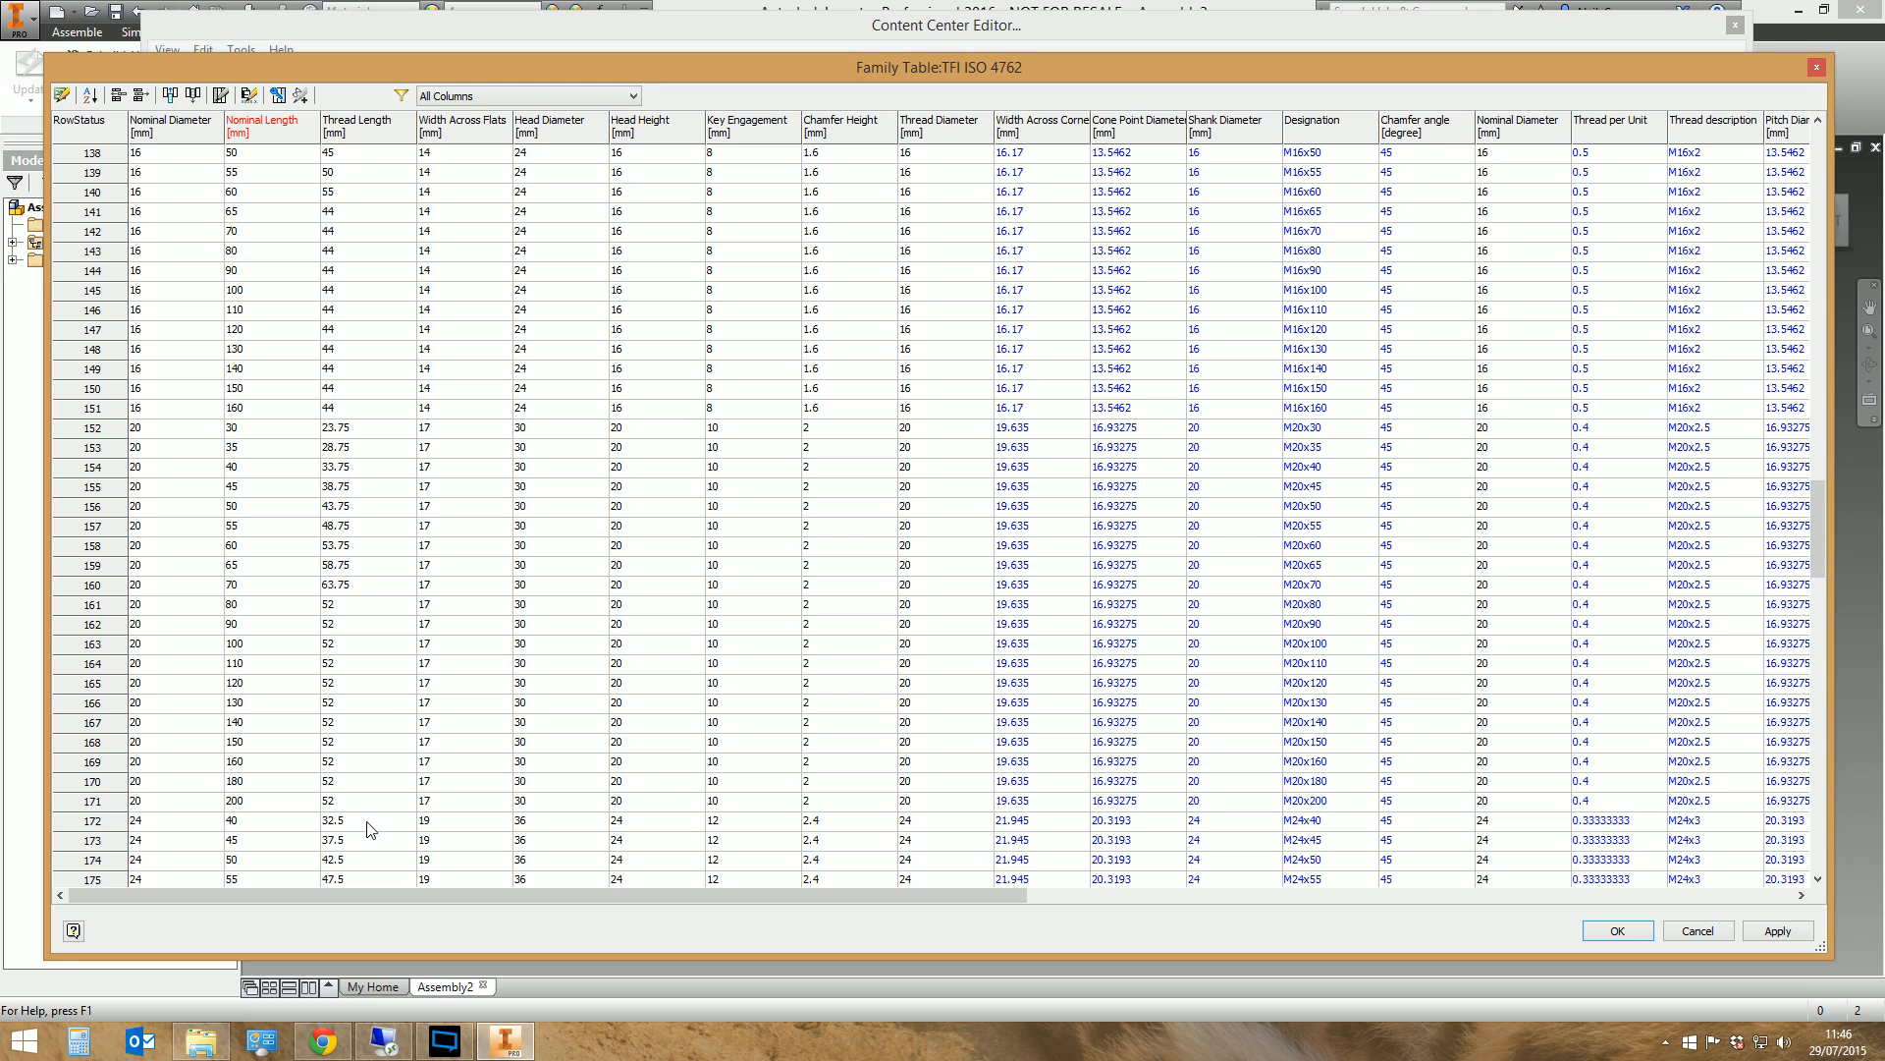
left_click_drag(1817, 530, 1818, 407)
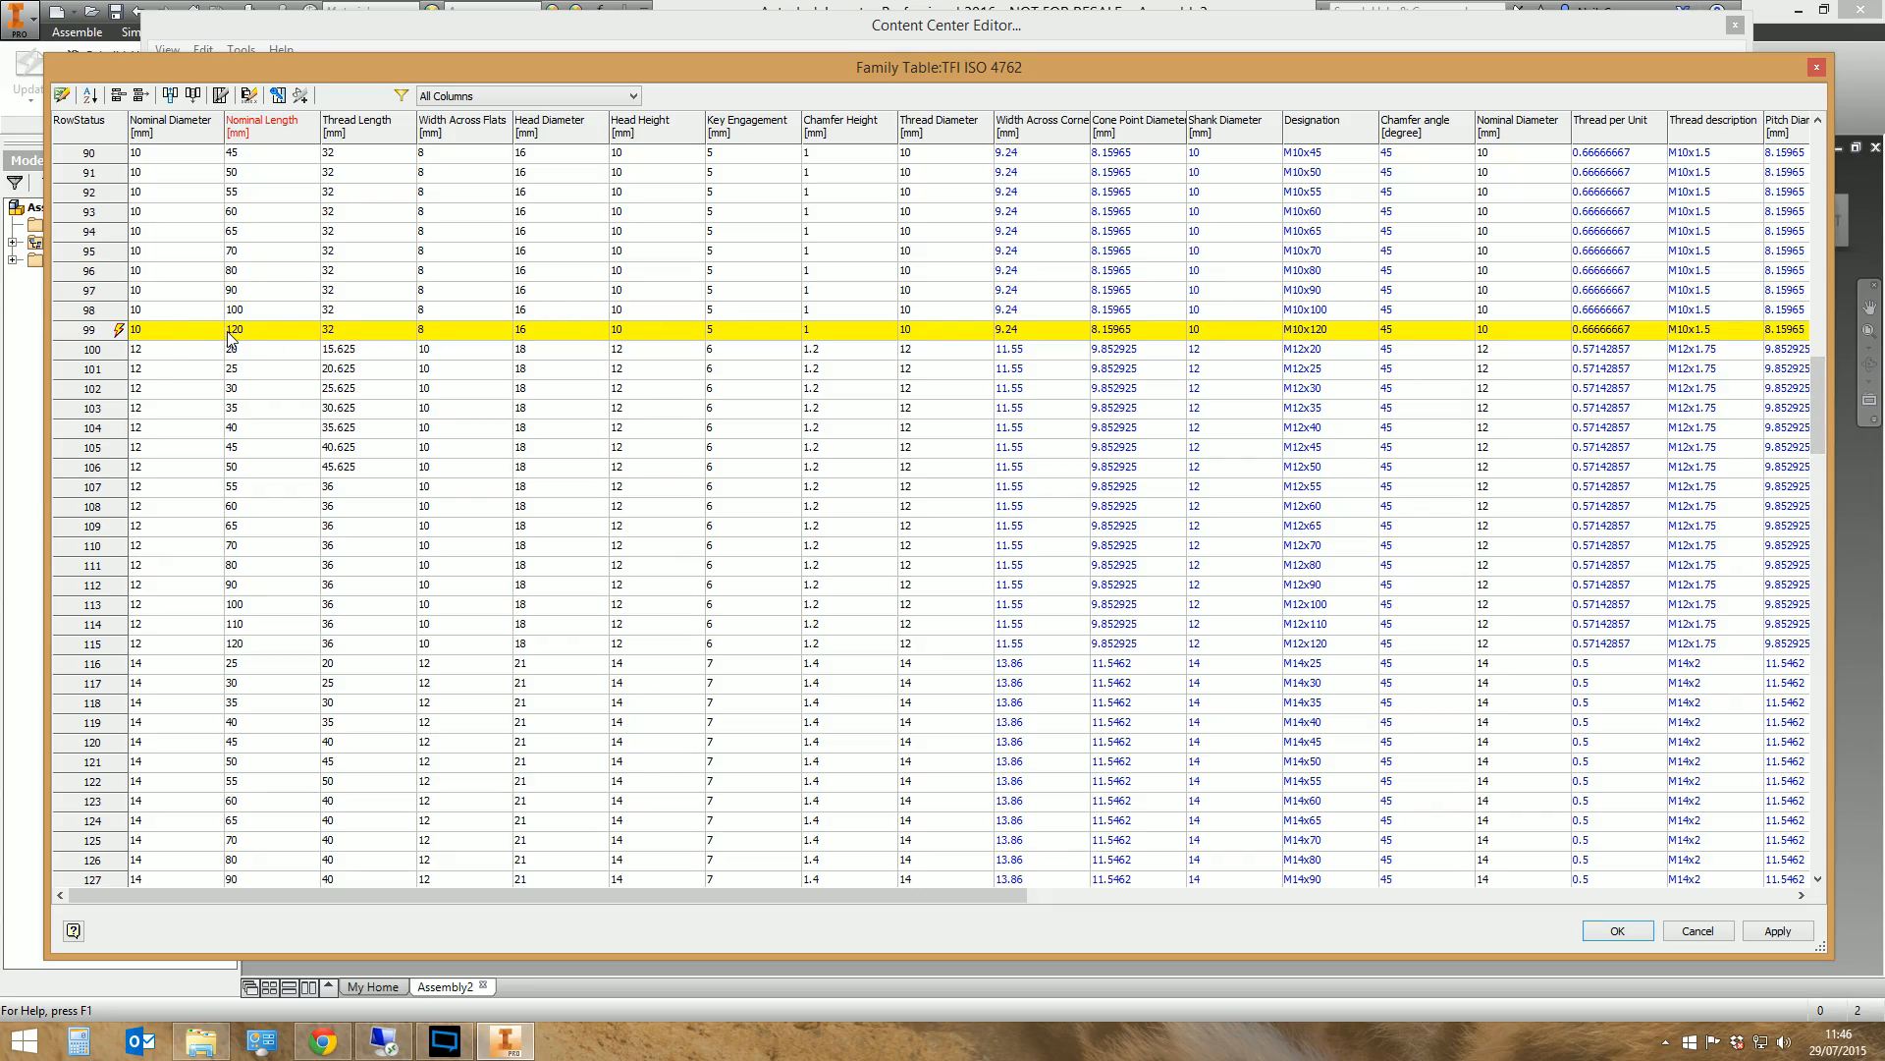
left_click_drag(478, 894, 555, 884)
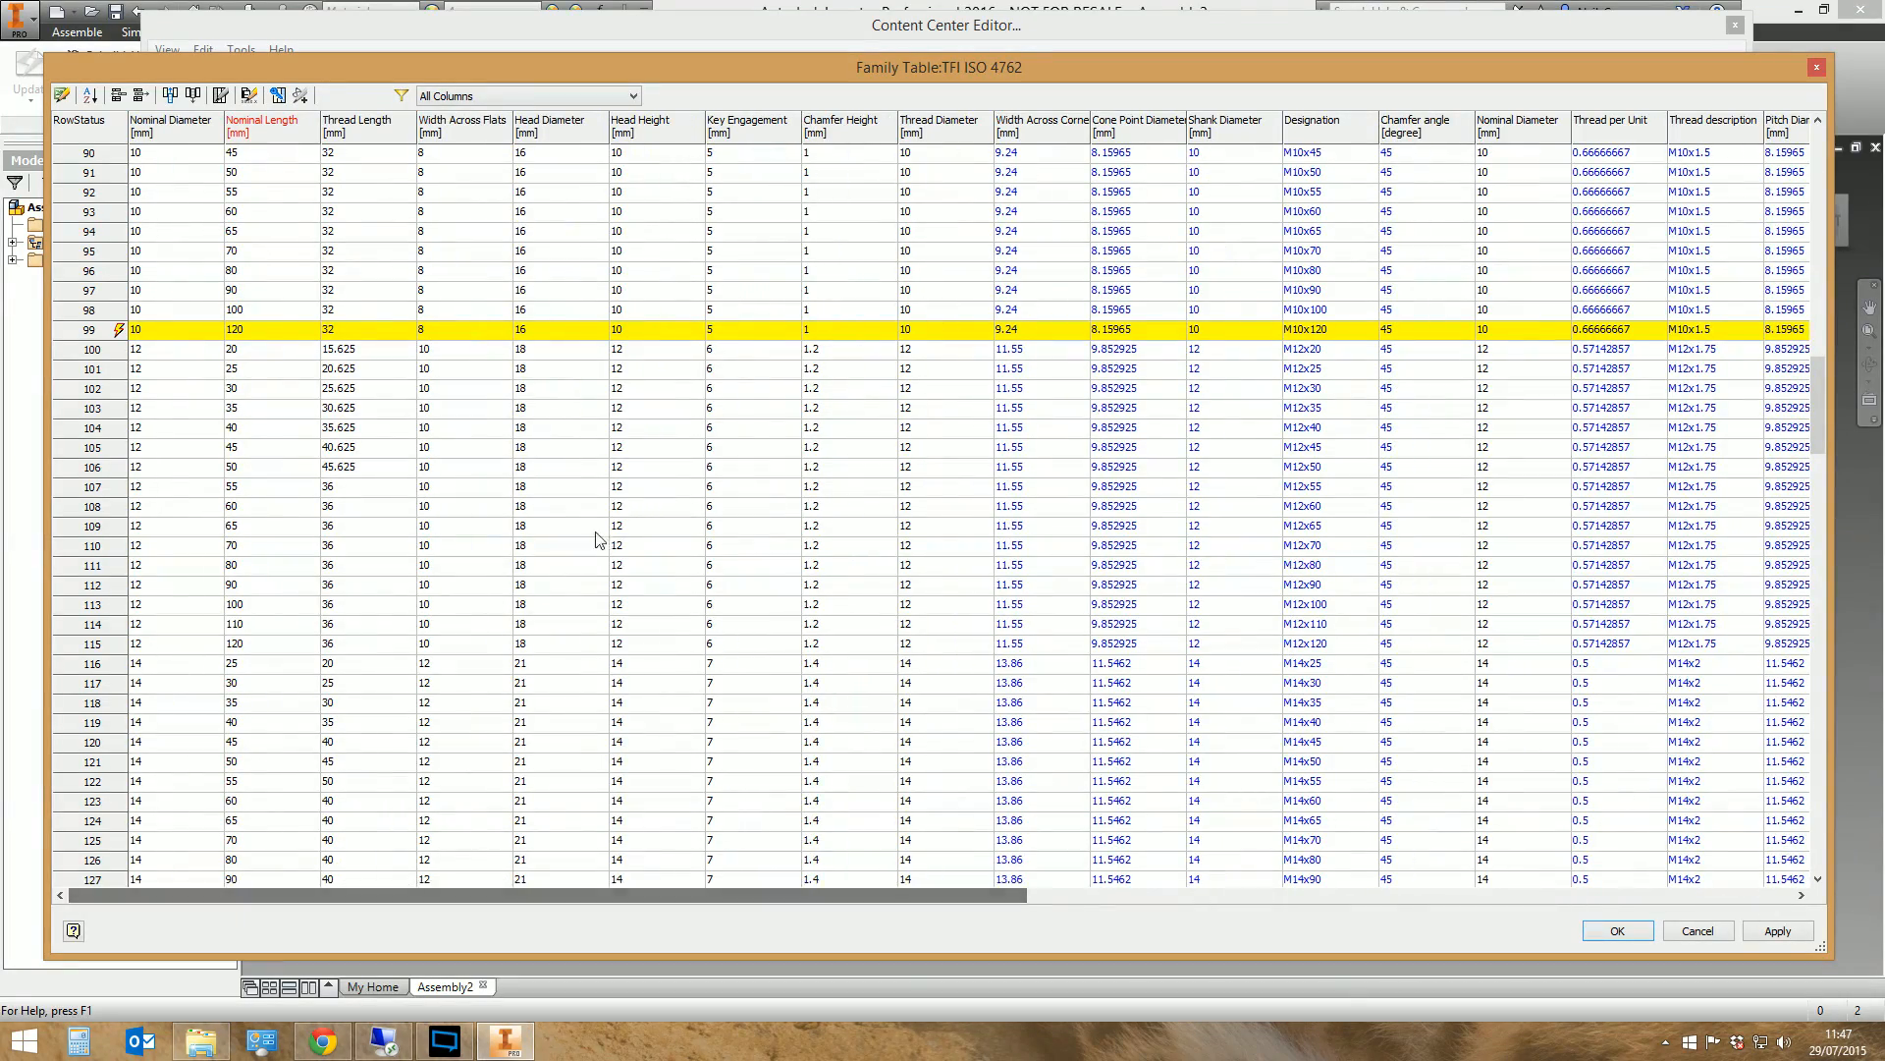
Save the edited family table to the TFI Library and check the M10x120 row in the family preview
left_click(1634, 933)
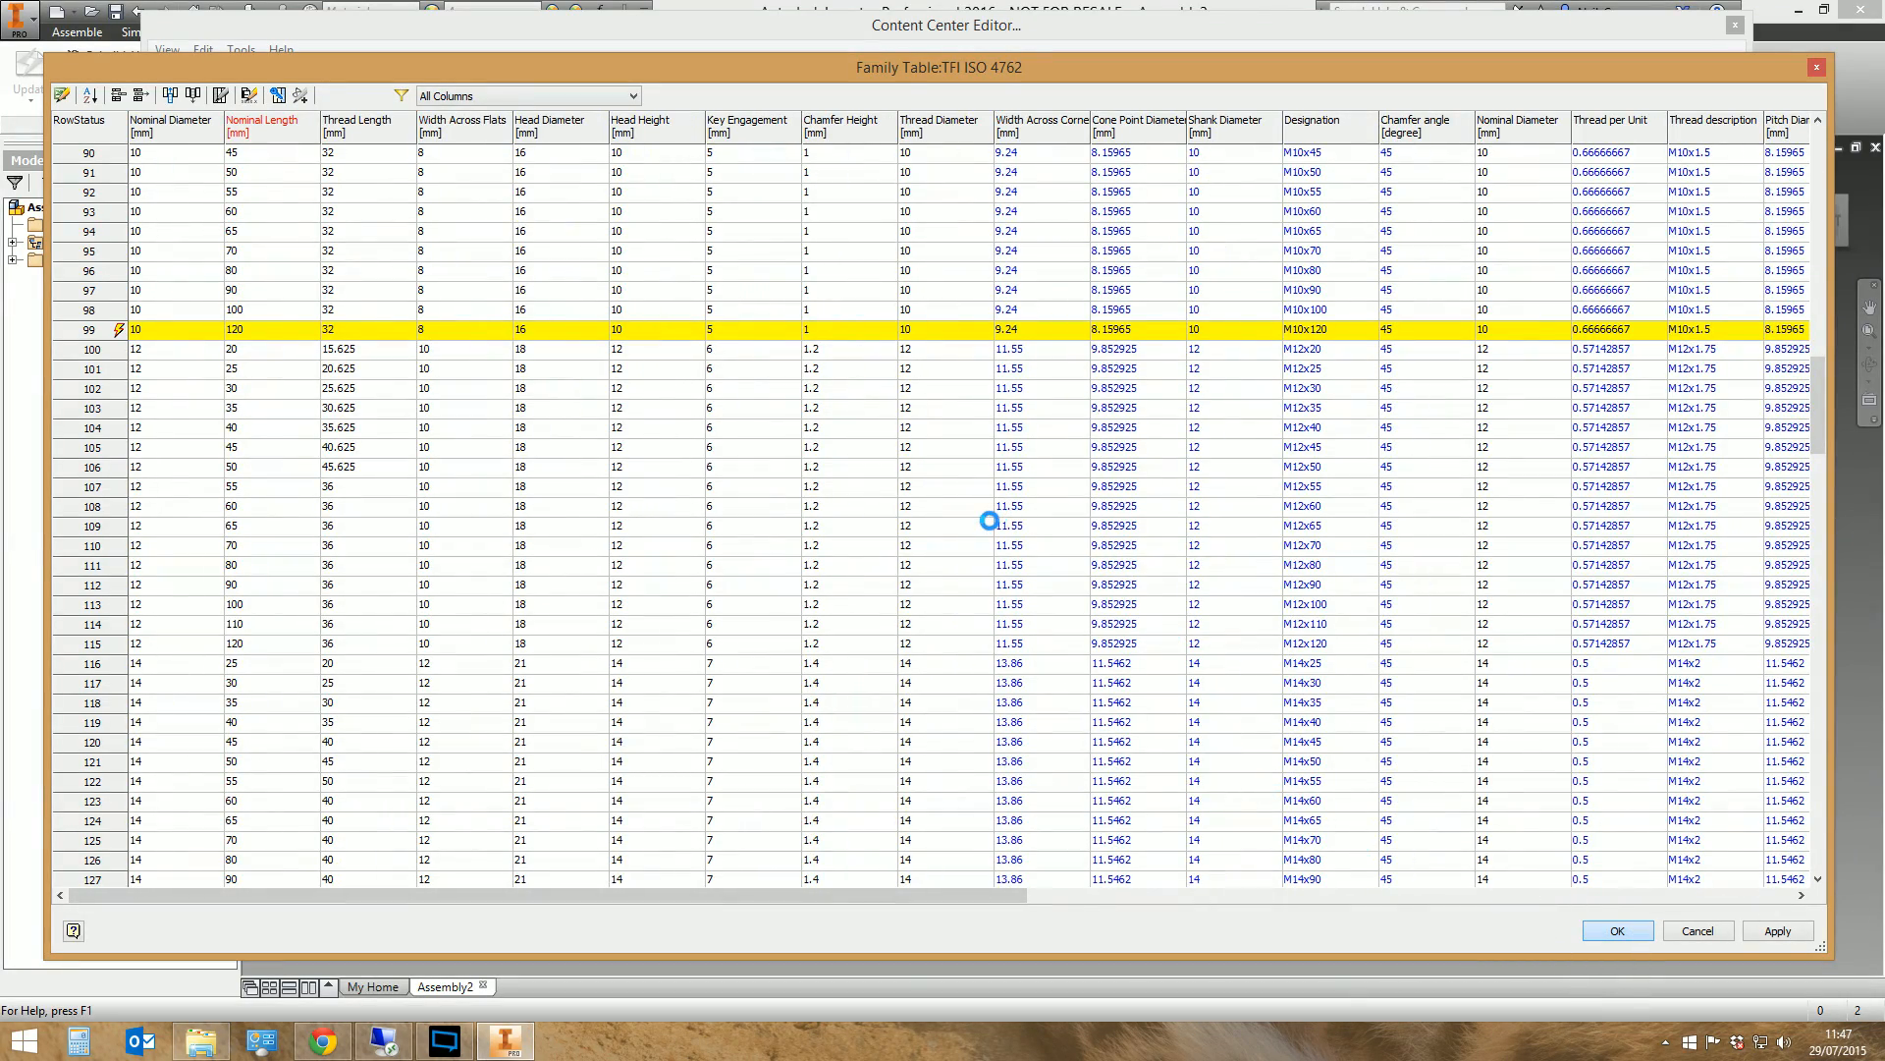
left_click(1039, 587)
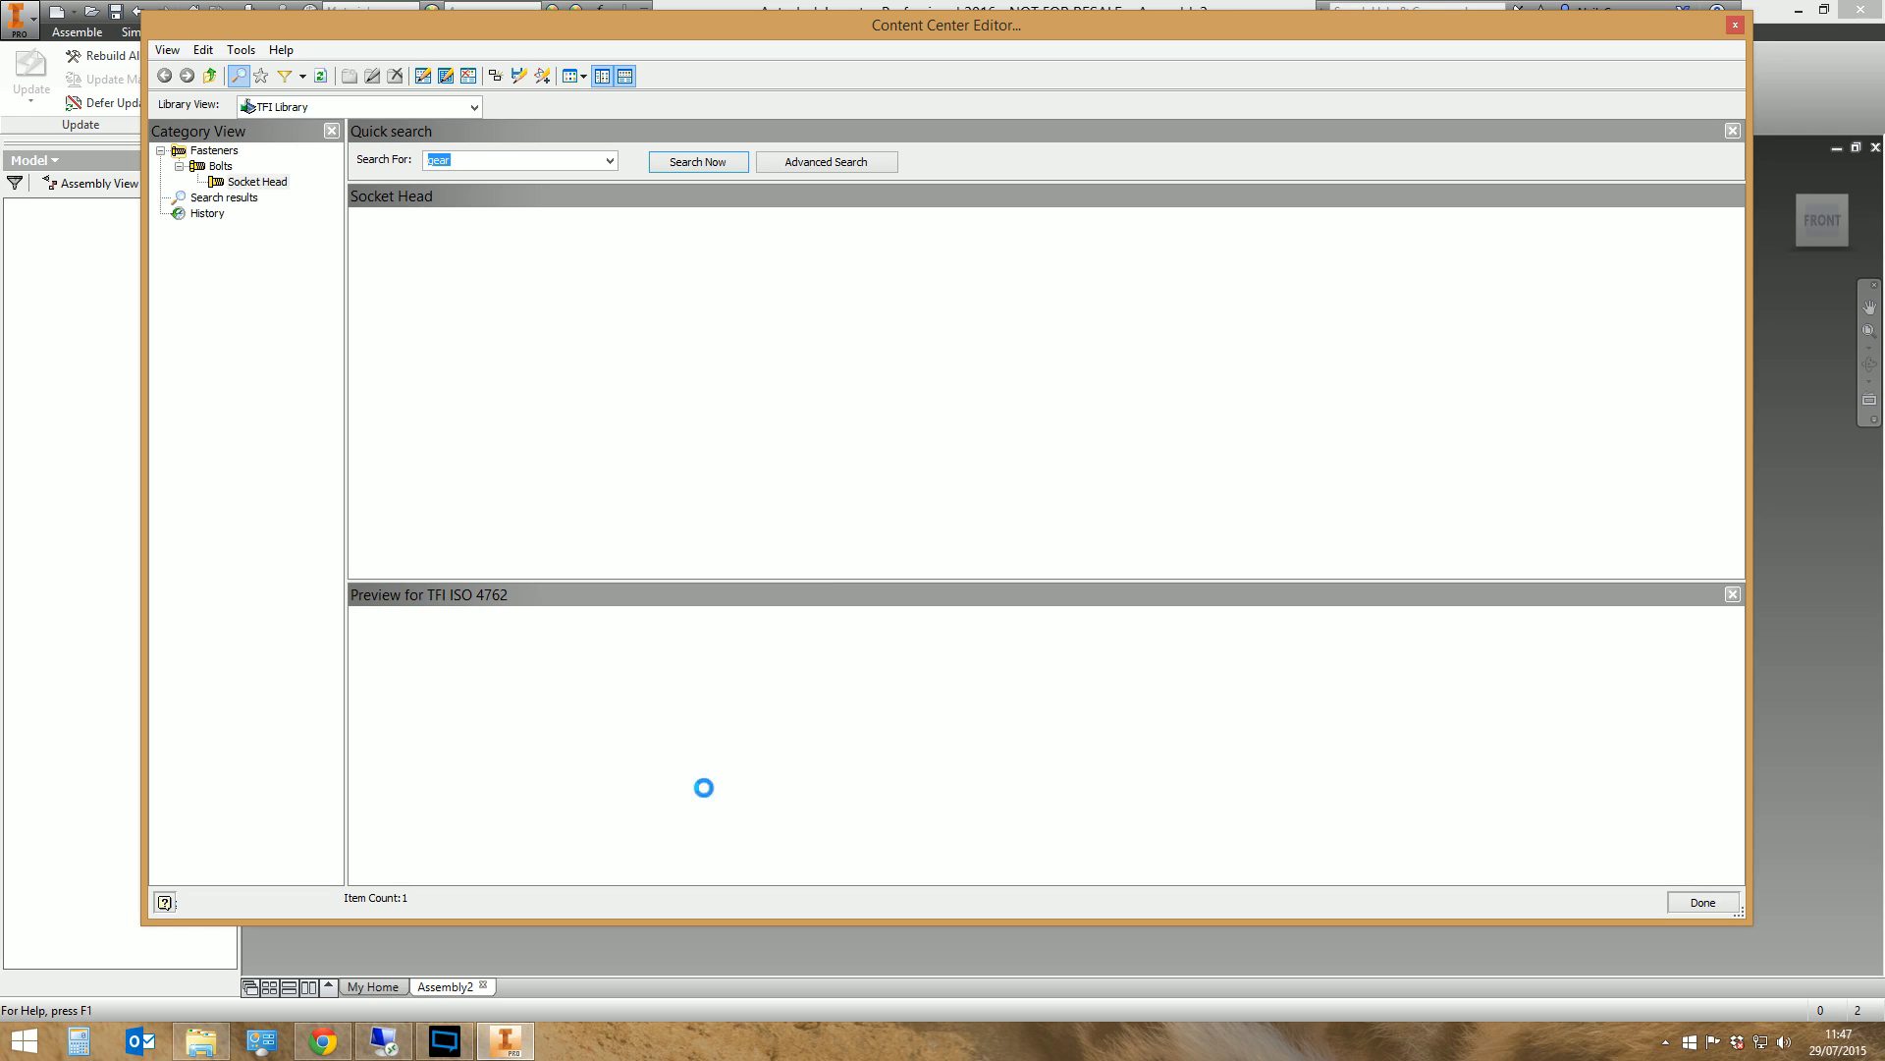
left_click_drag(1737, 634, 1740, 701)
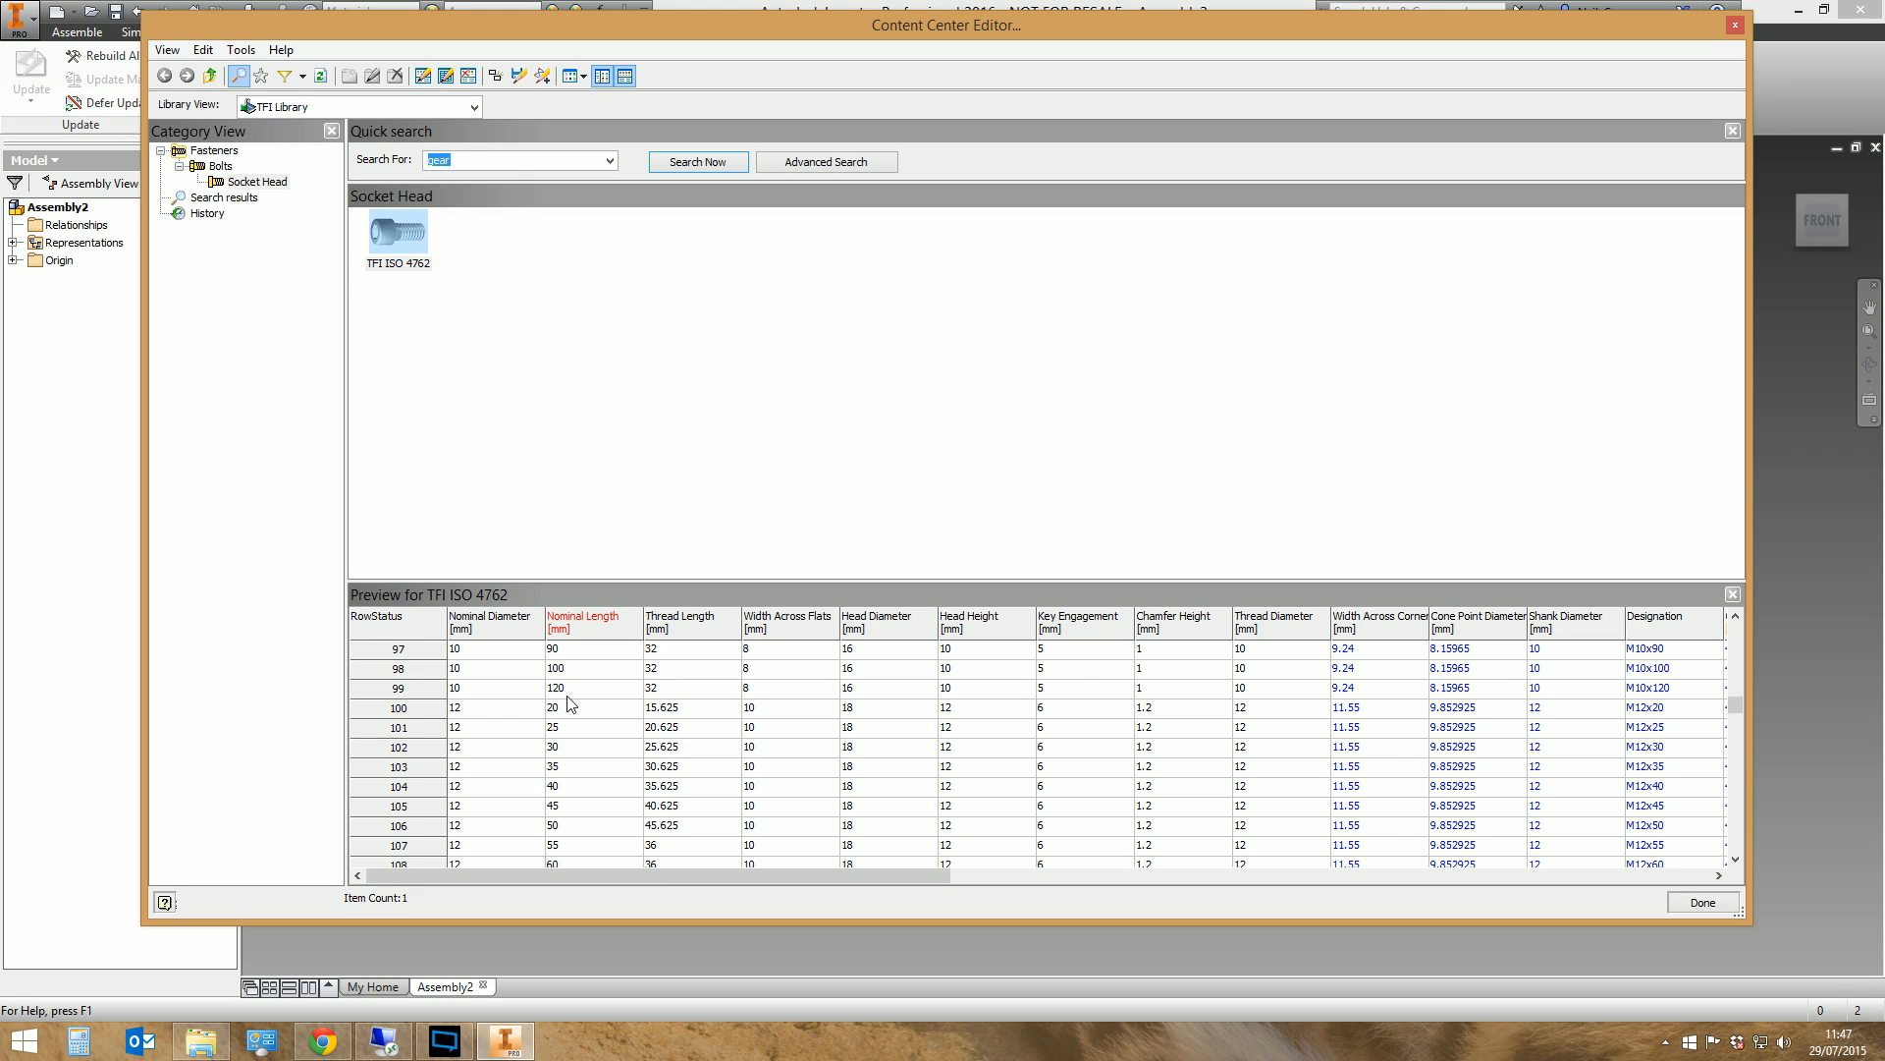
Close the Content Center Editor and start placing a component from Content Center in the assembly
left_click(1704, 904)
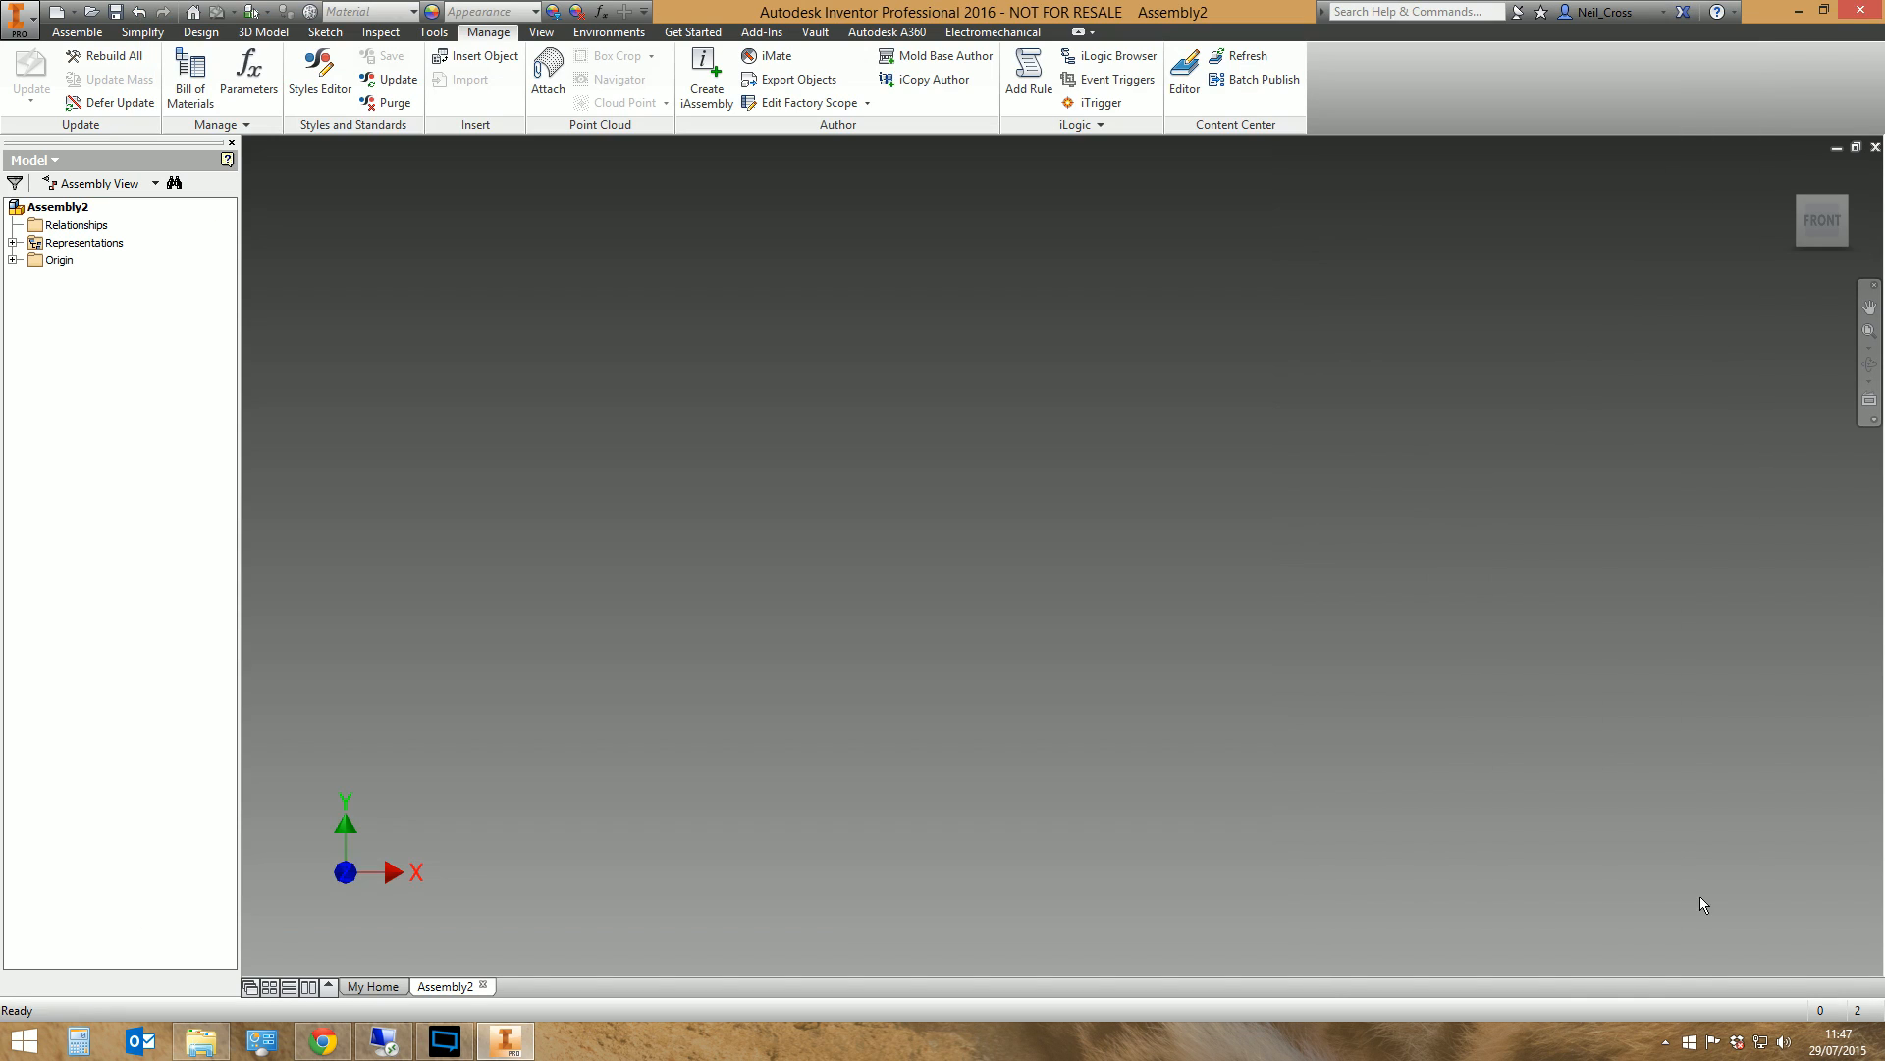
left_click(76, 31)
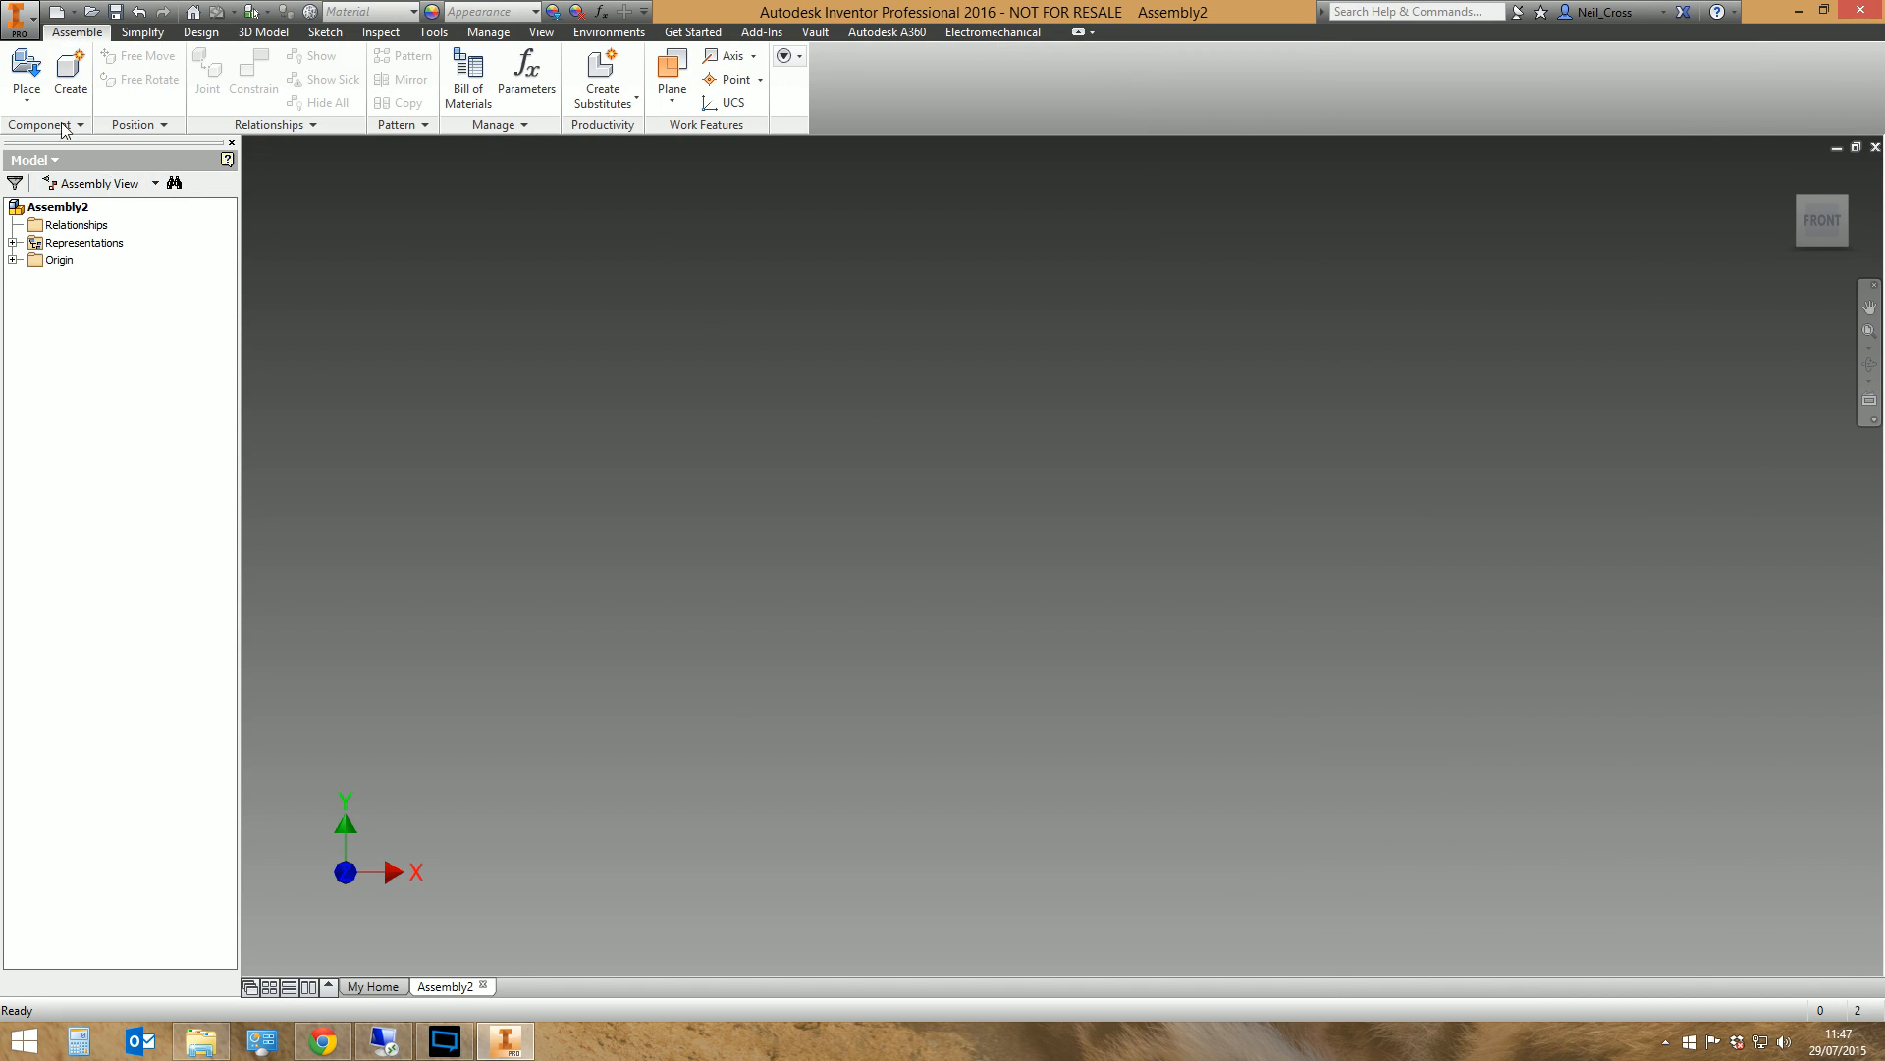
left_click(26, 98)
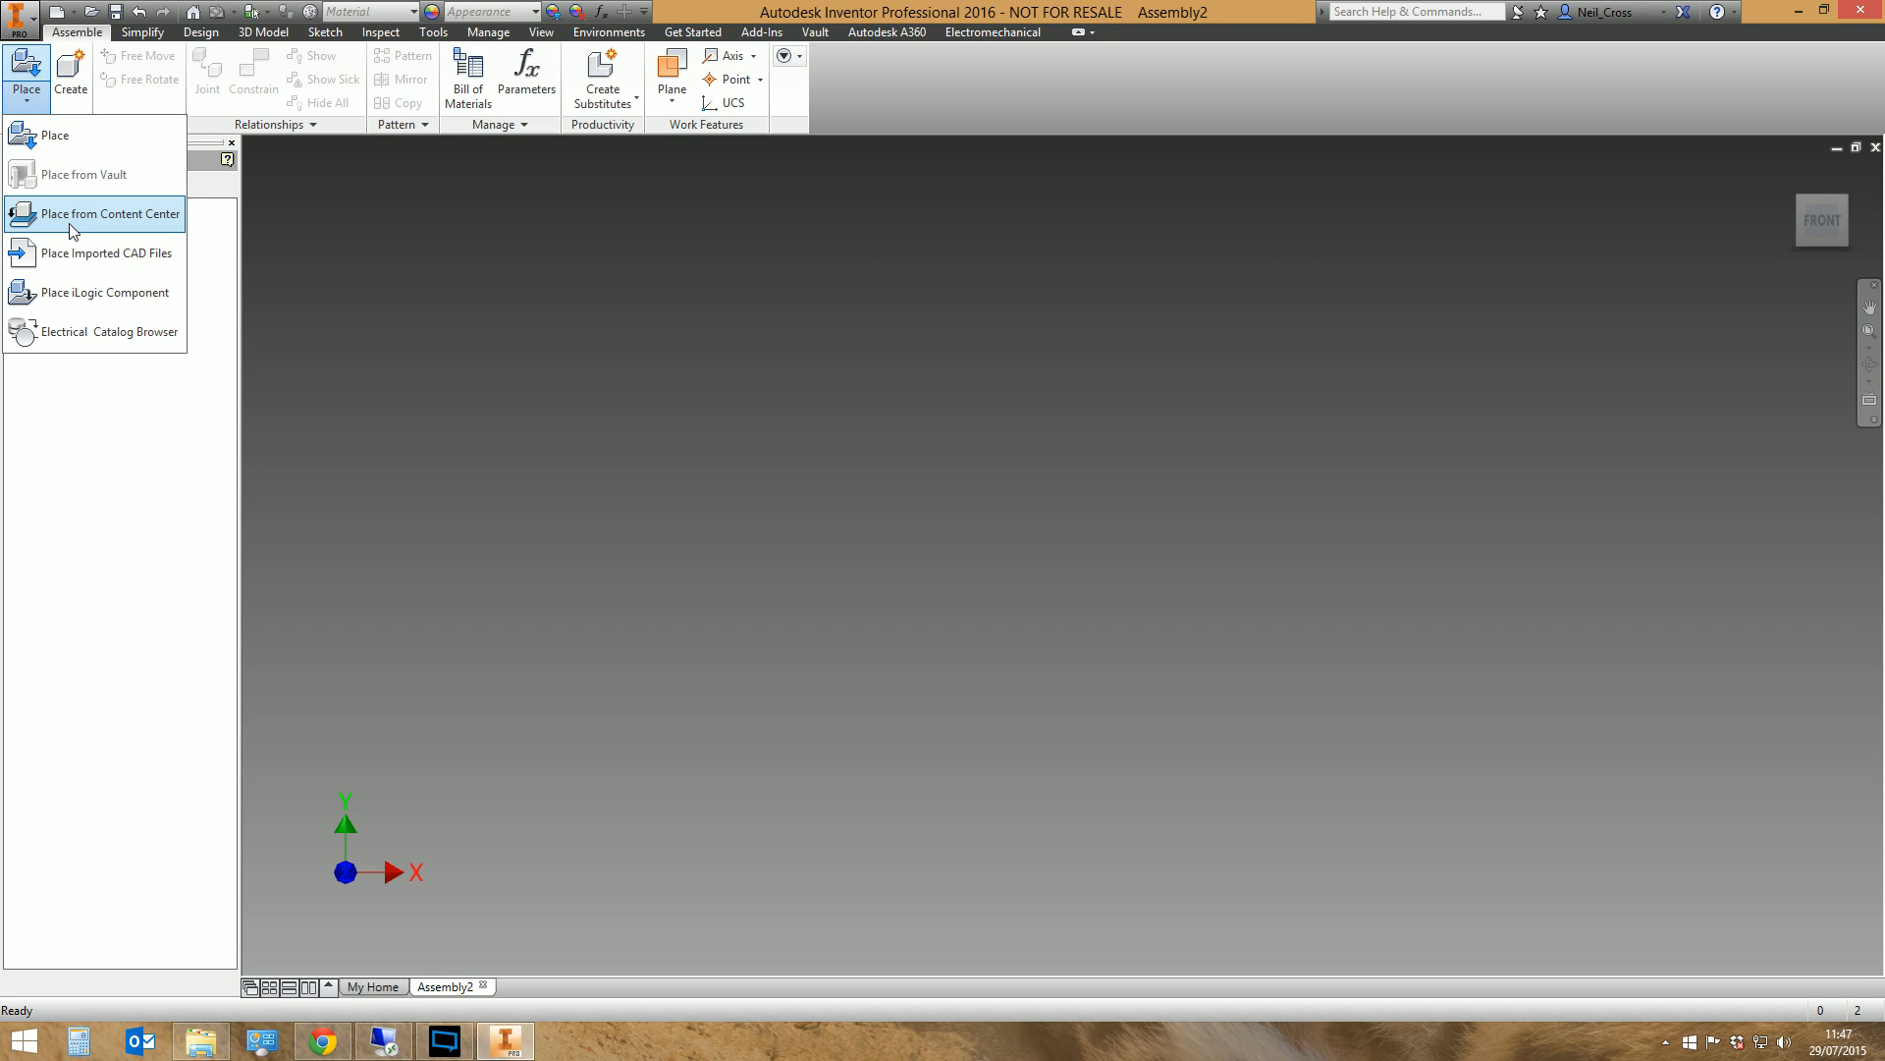
left_click(68, 228)
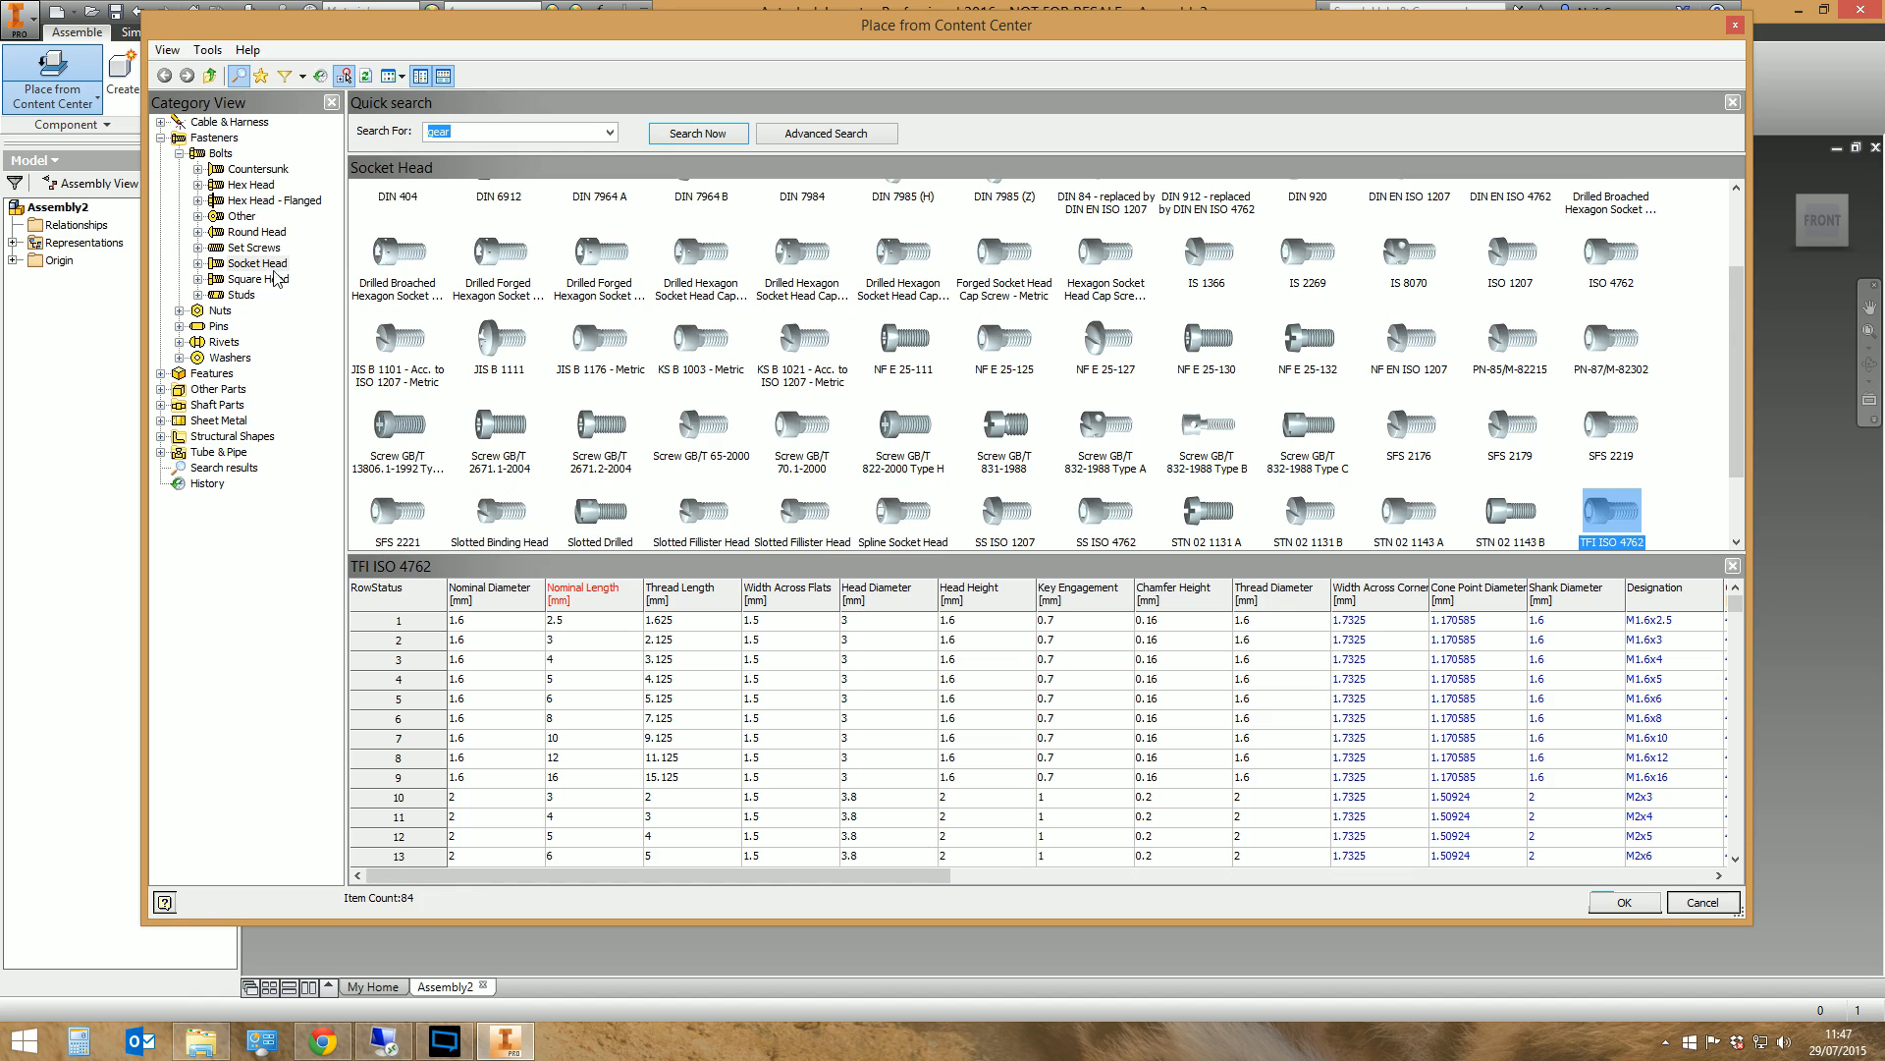
Add a new Content Center filter group named TFI and accept its default manufacturers and standard organizations
left_click(303, 76)
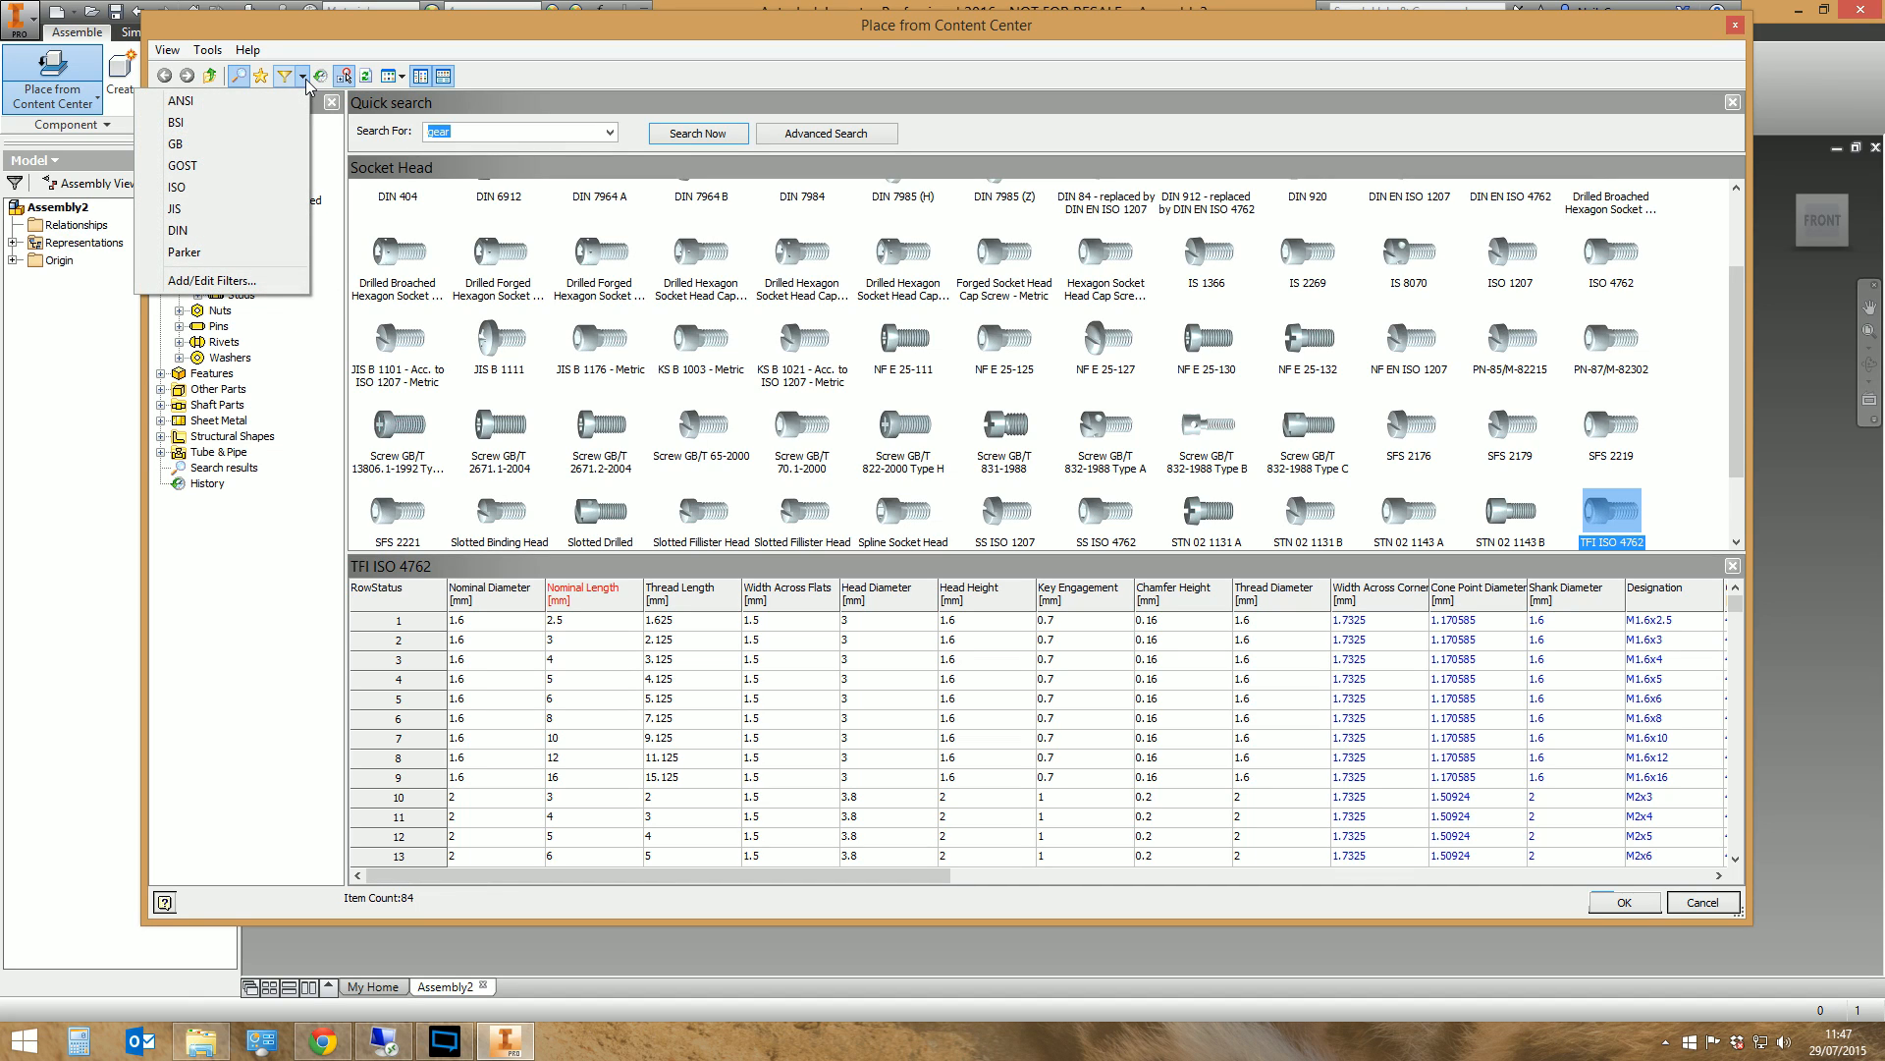
left_click(233, 282)
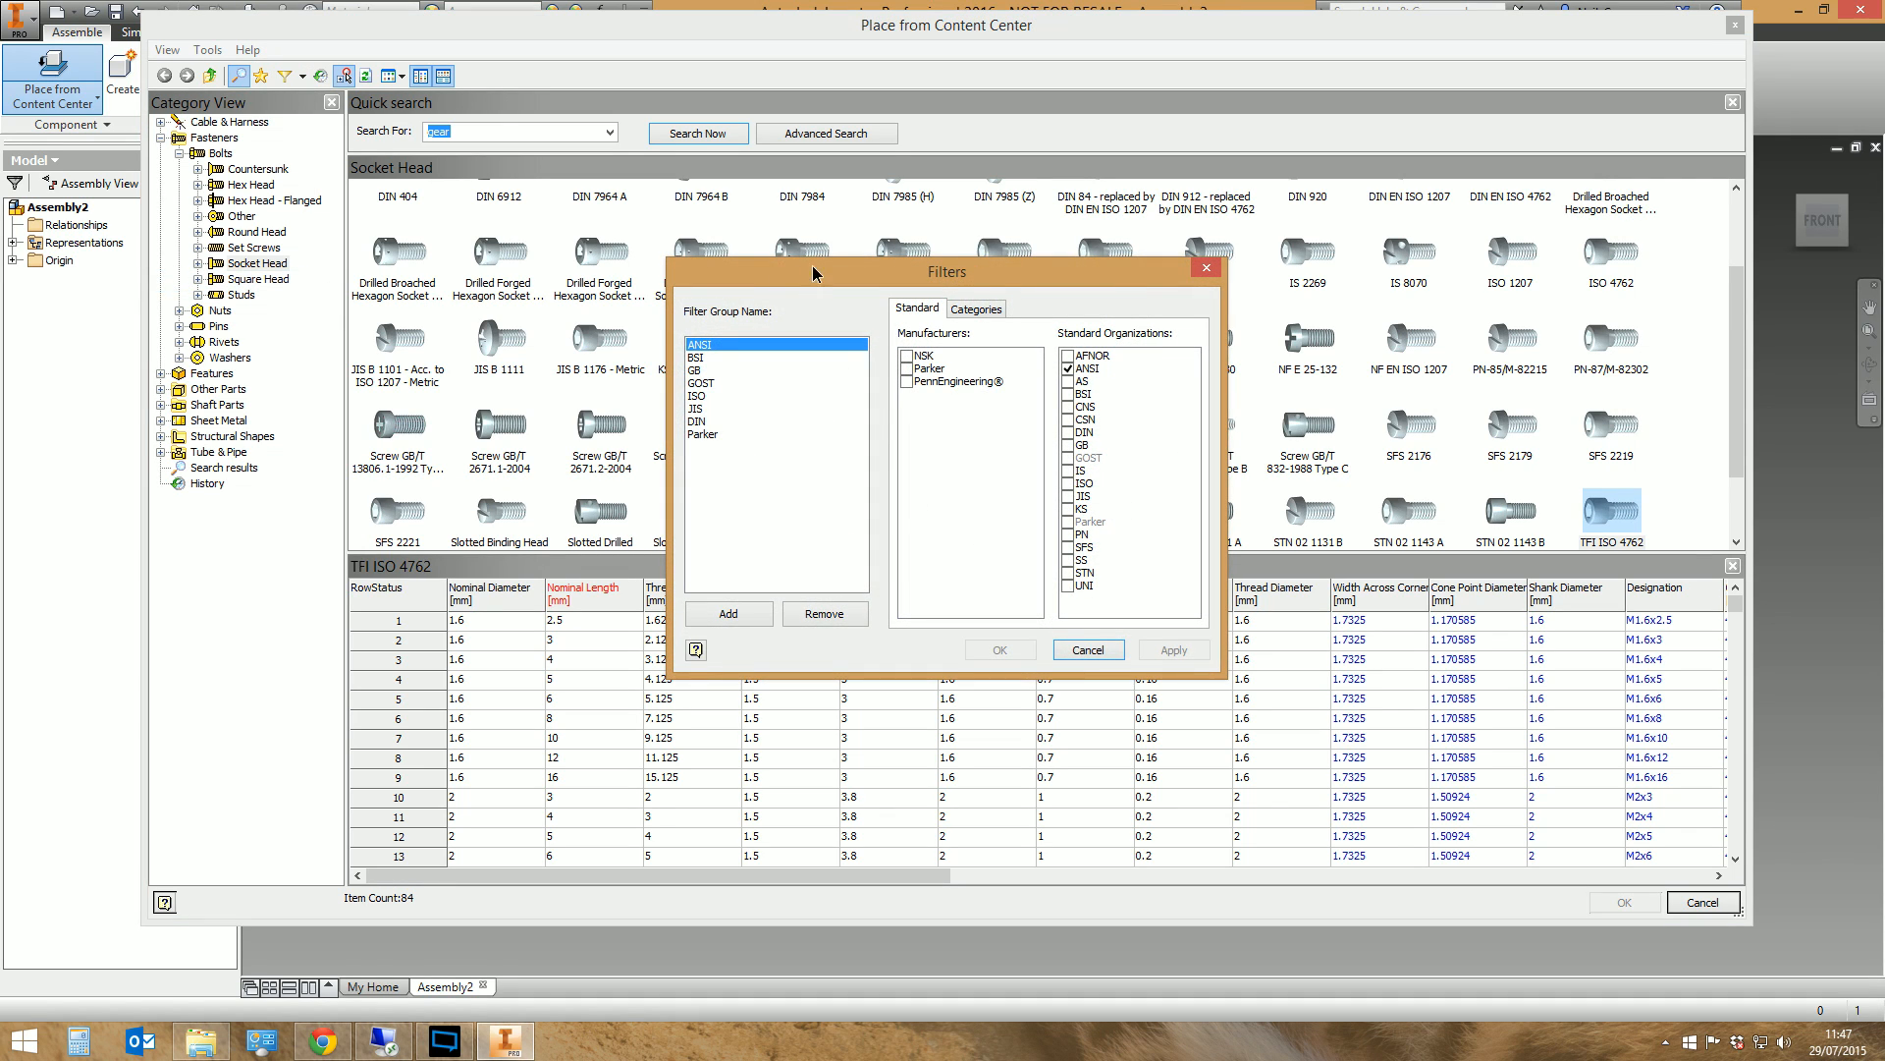
left_click_drag(779, 276, 582, 197)
left_click(497, 539)
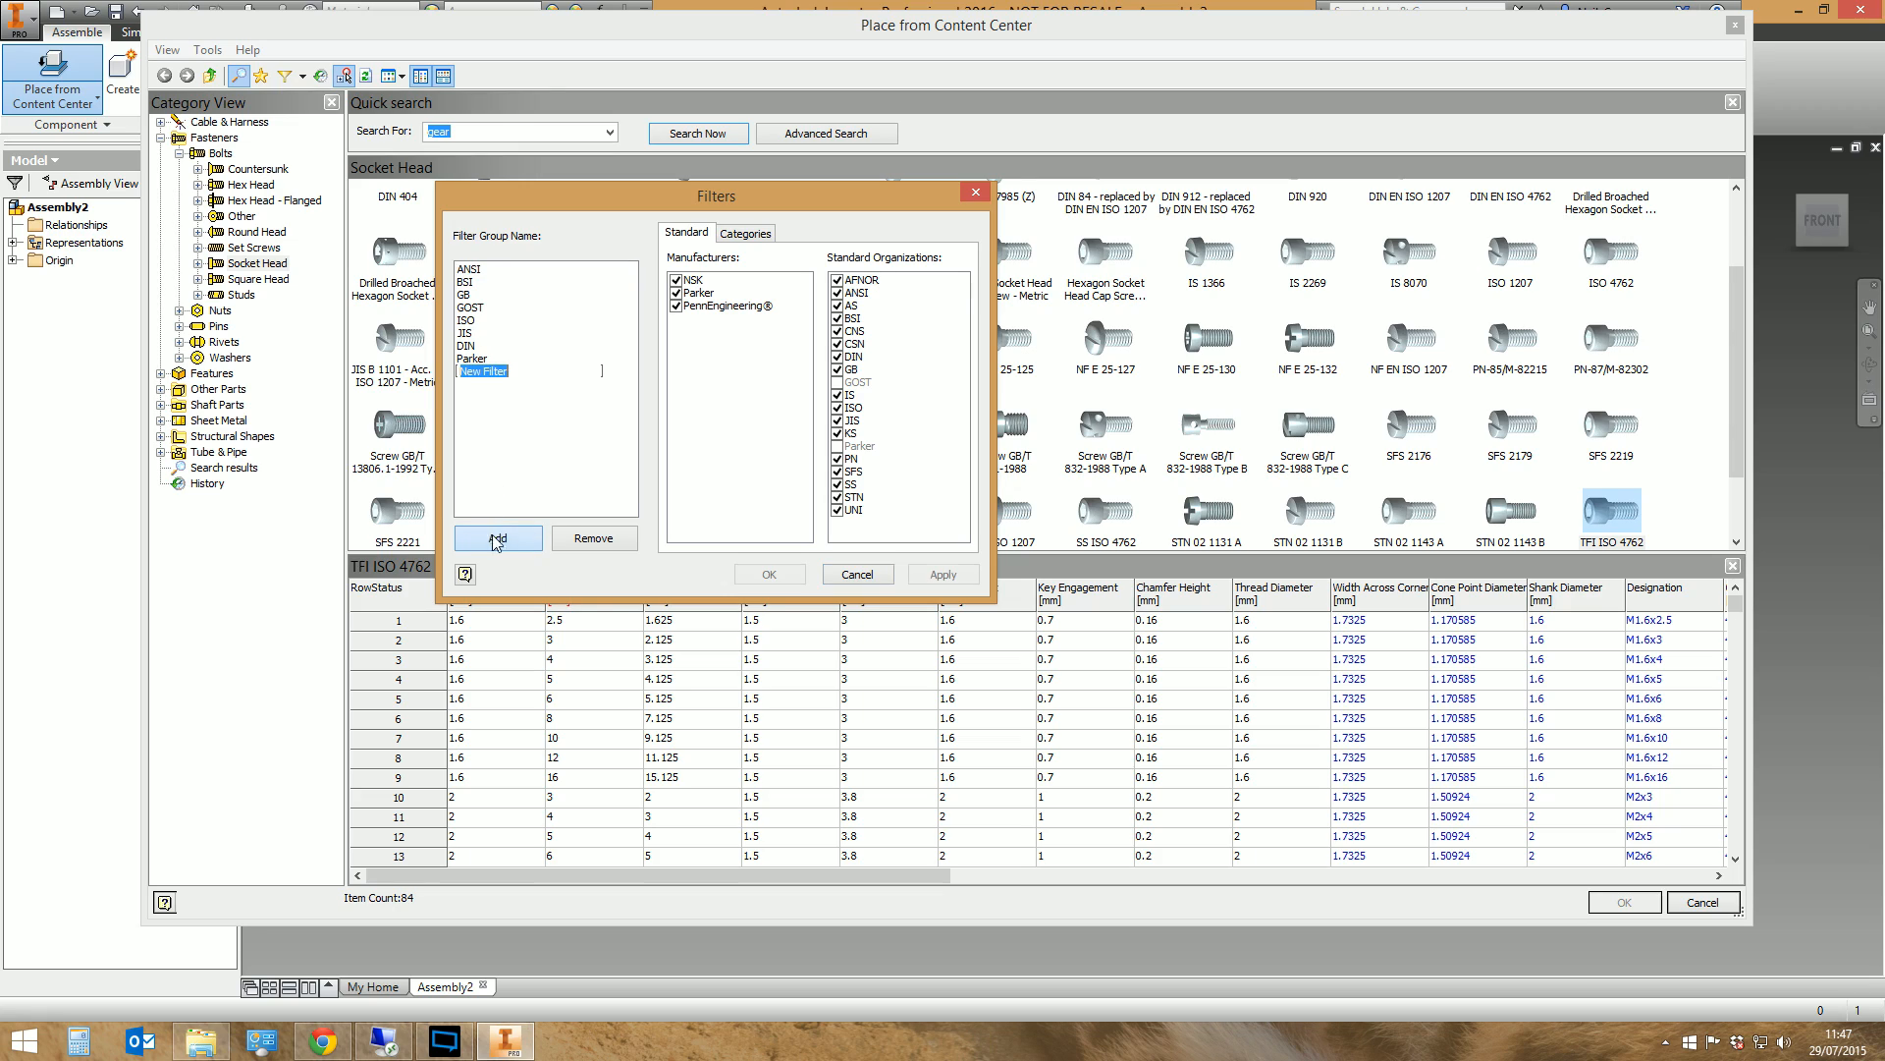
type("TFI")
key("Return")
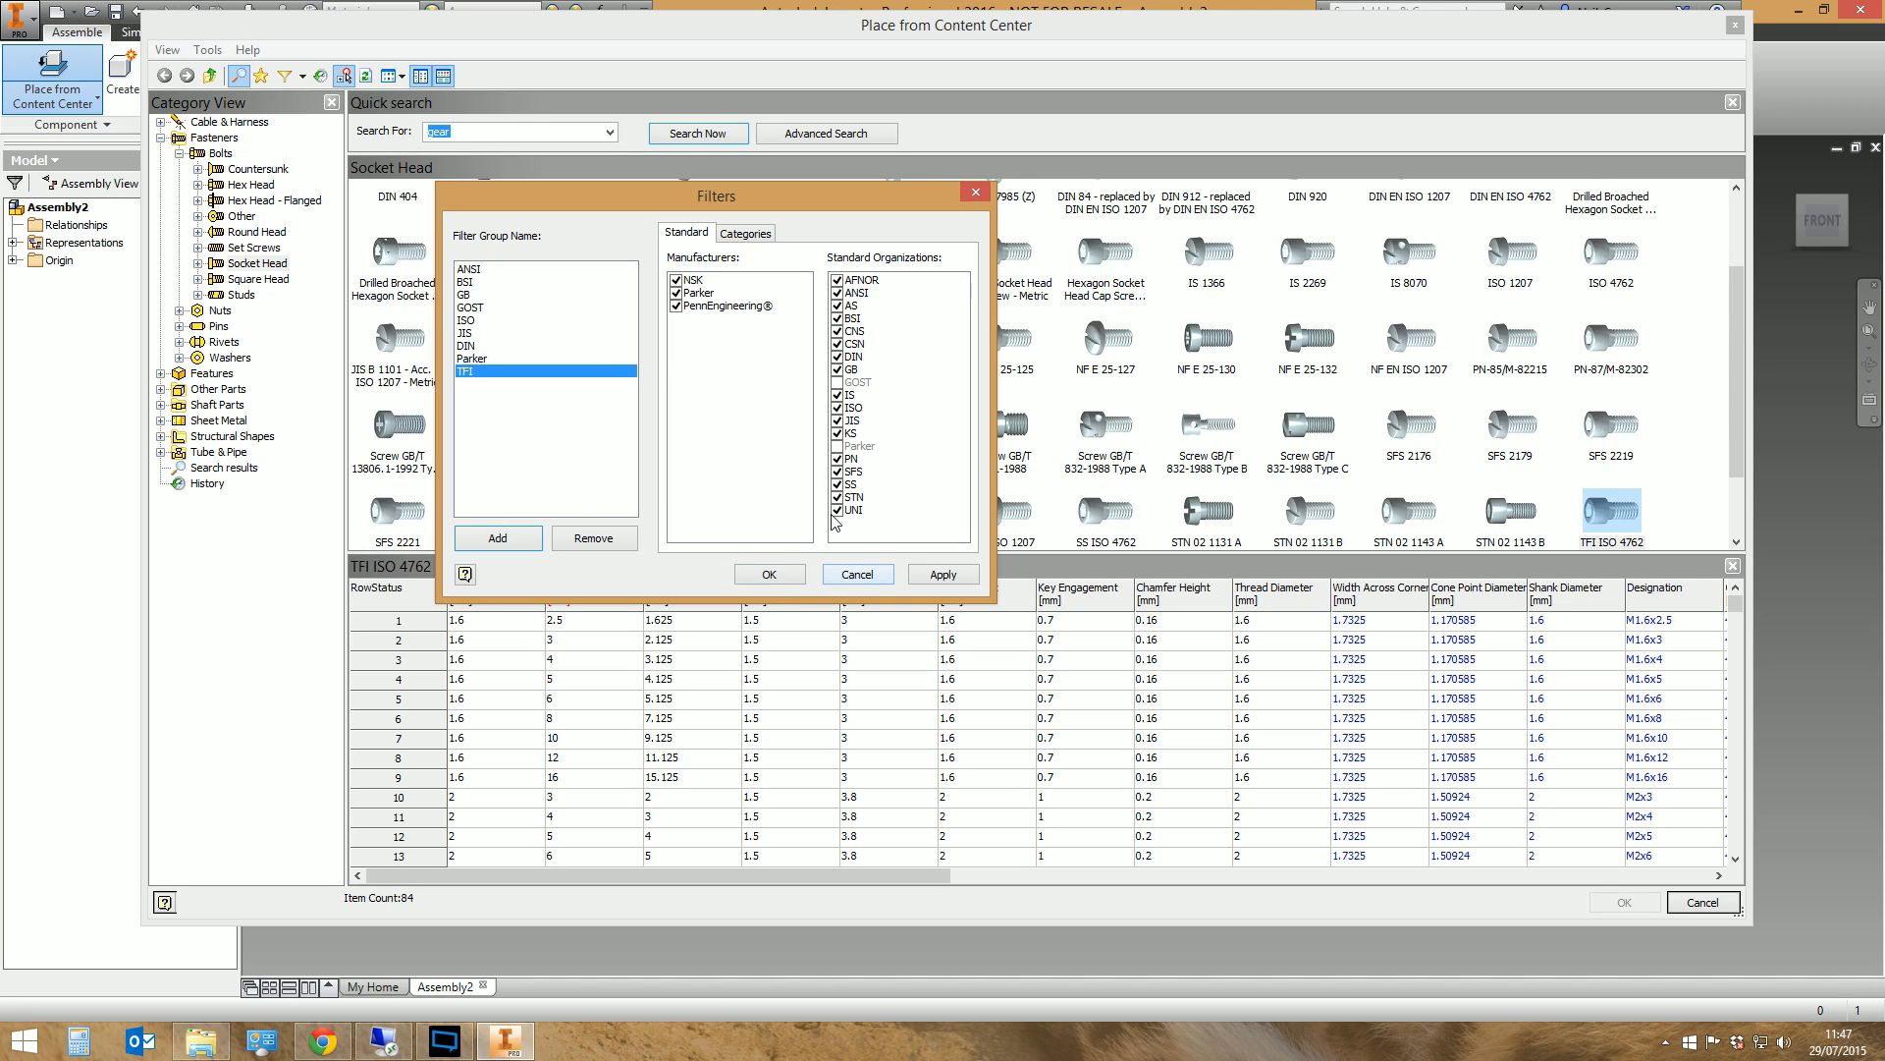
left_click(774, 575)
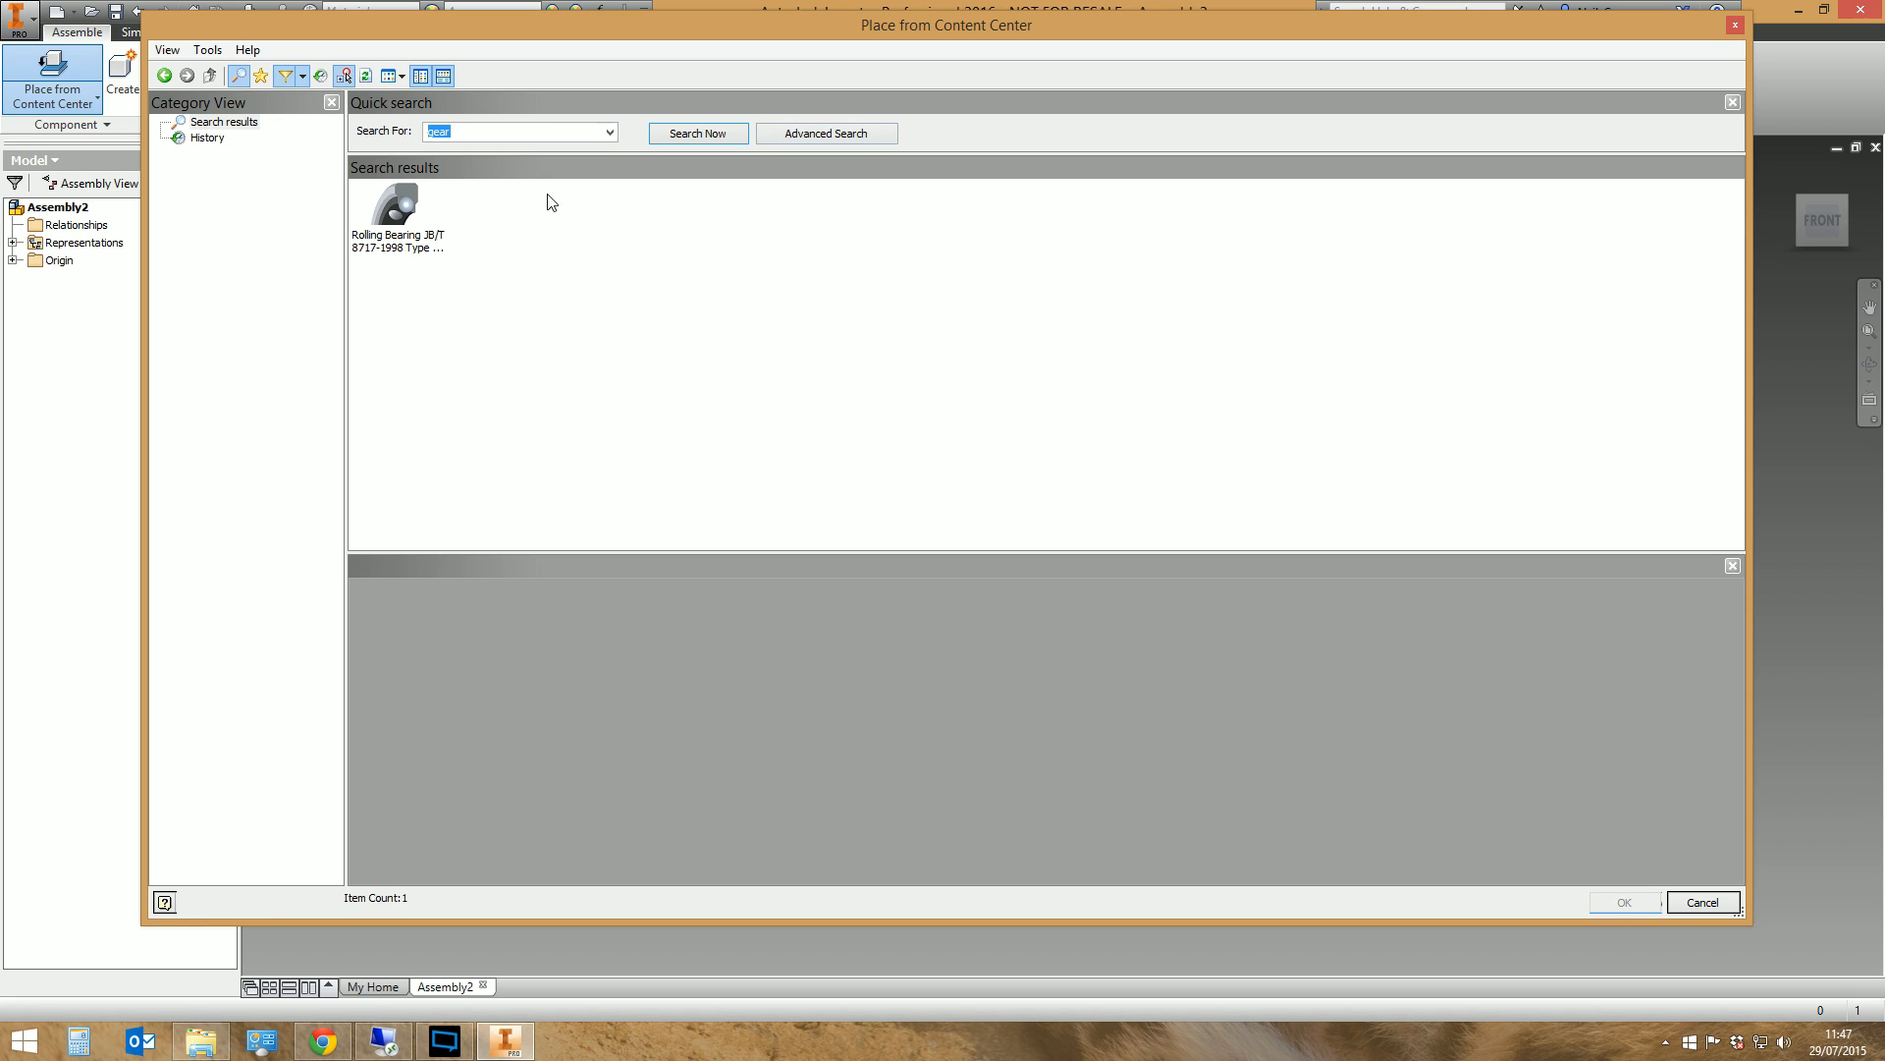
Leave component placement, reopen the Content Center Editor on the TFI Library and turn off the TFI filter
left_click(1733, 27)
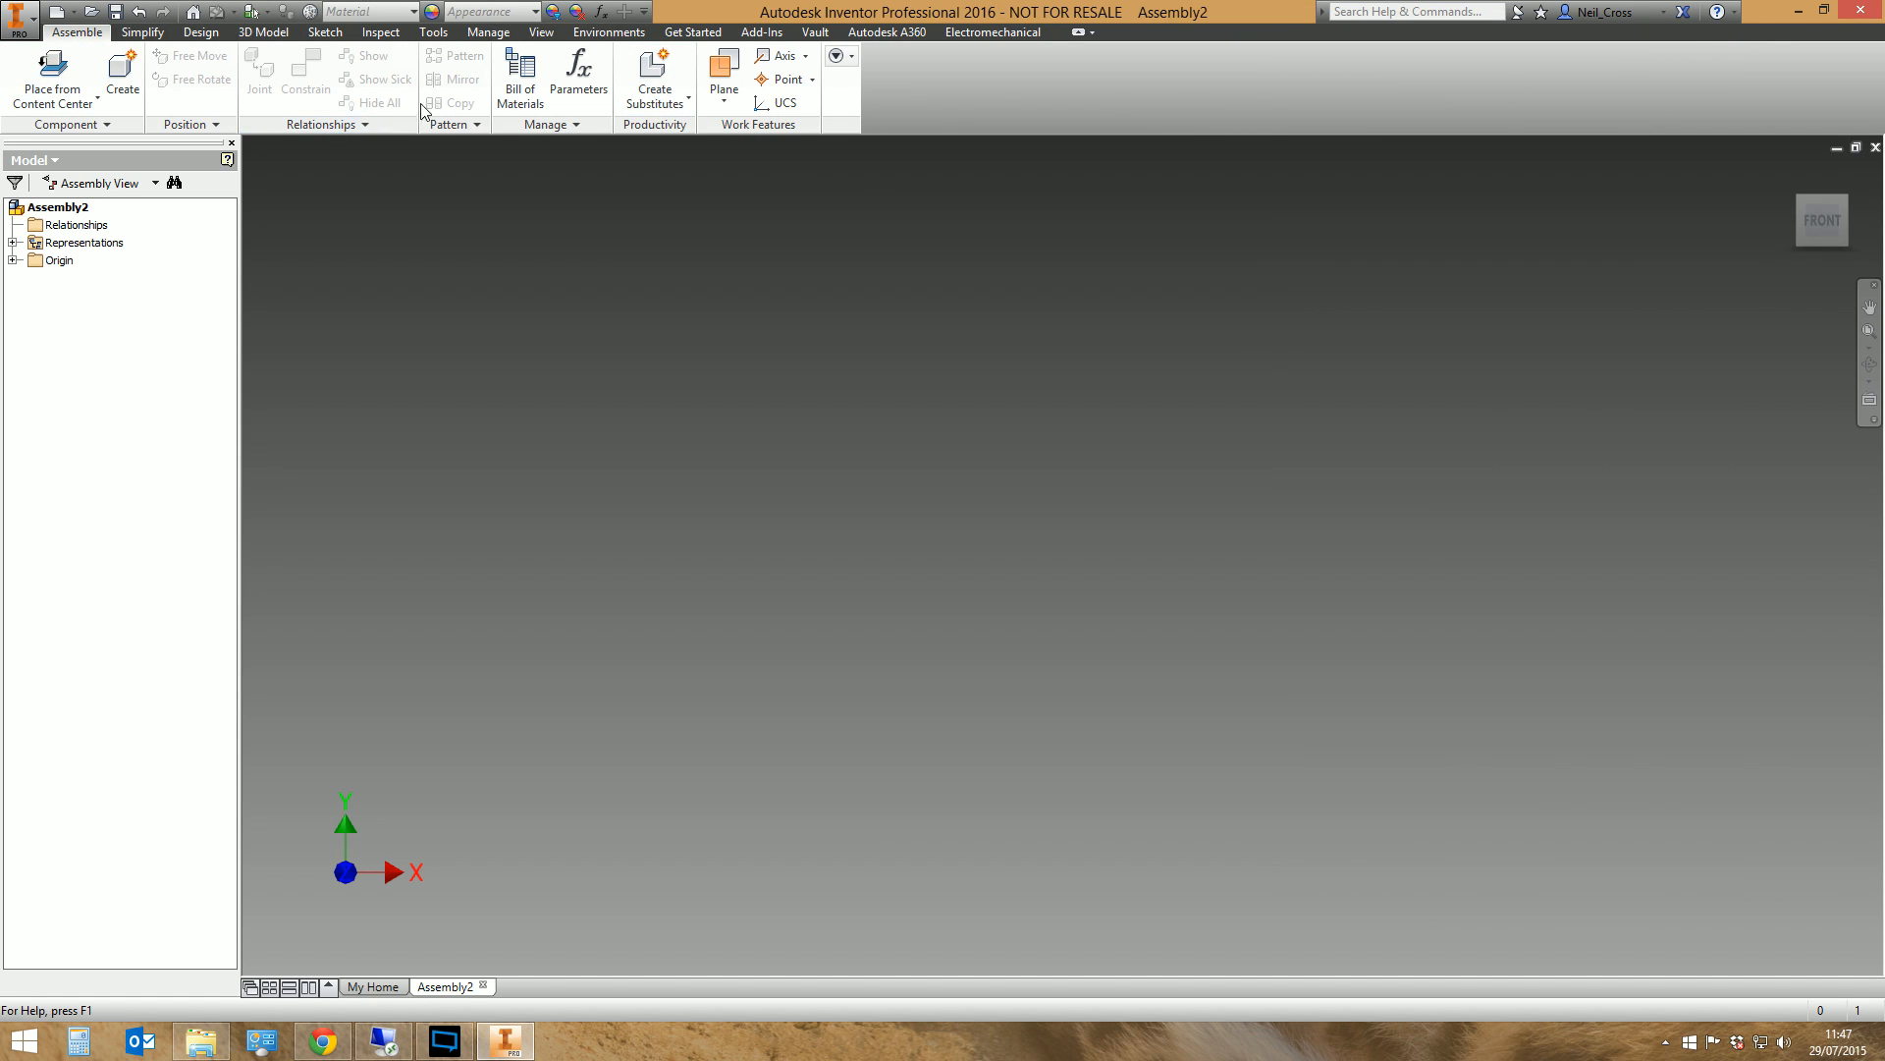
left_click(445, 34)
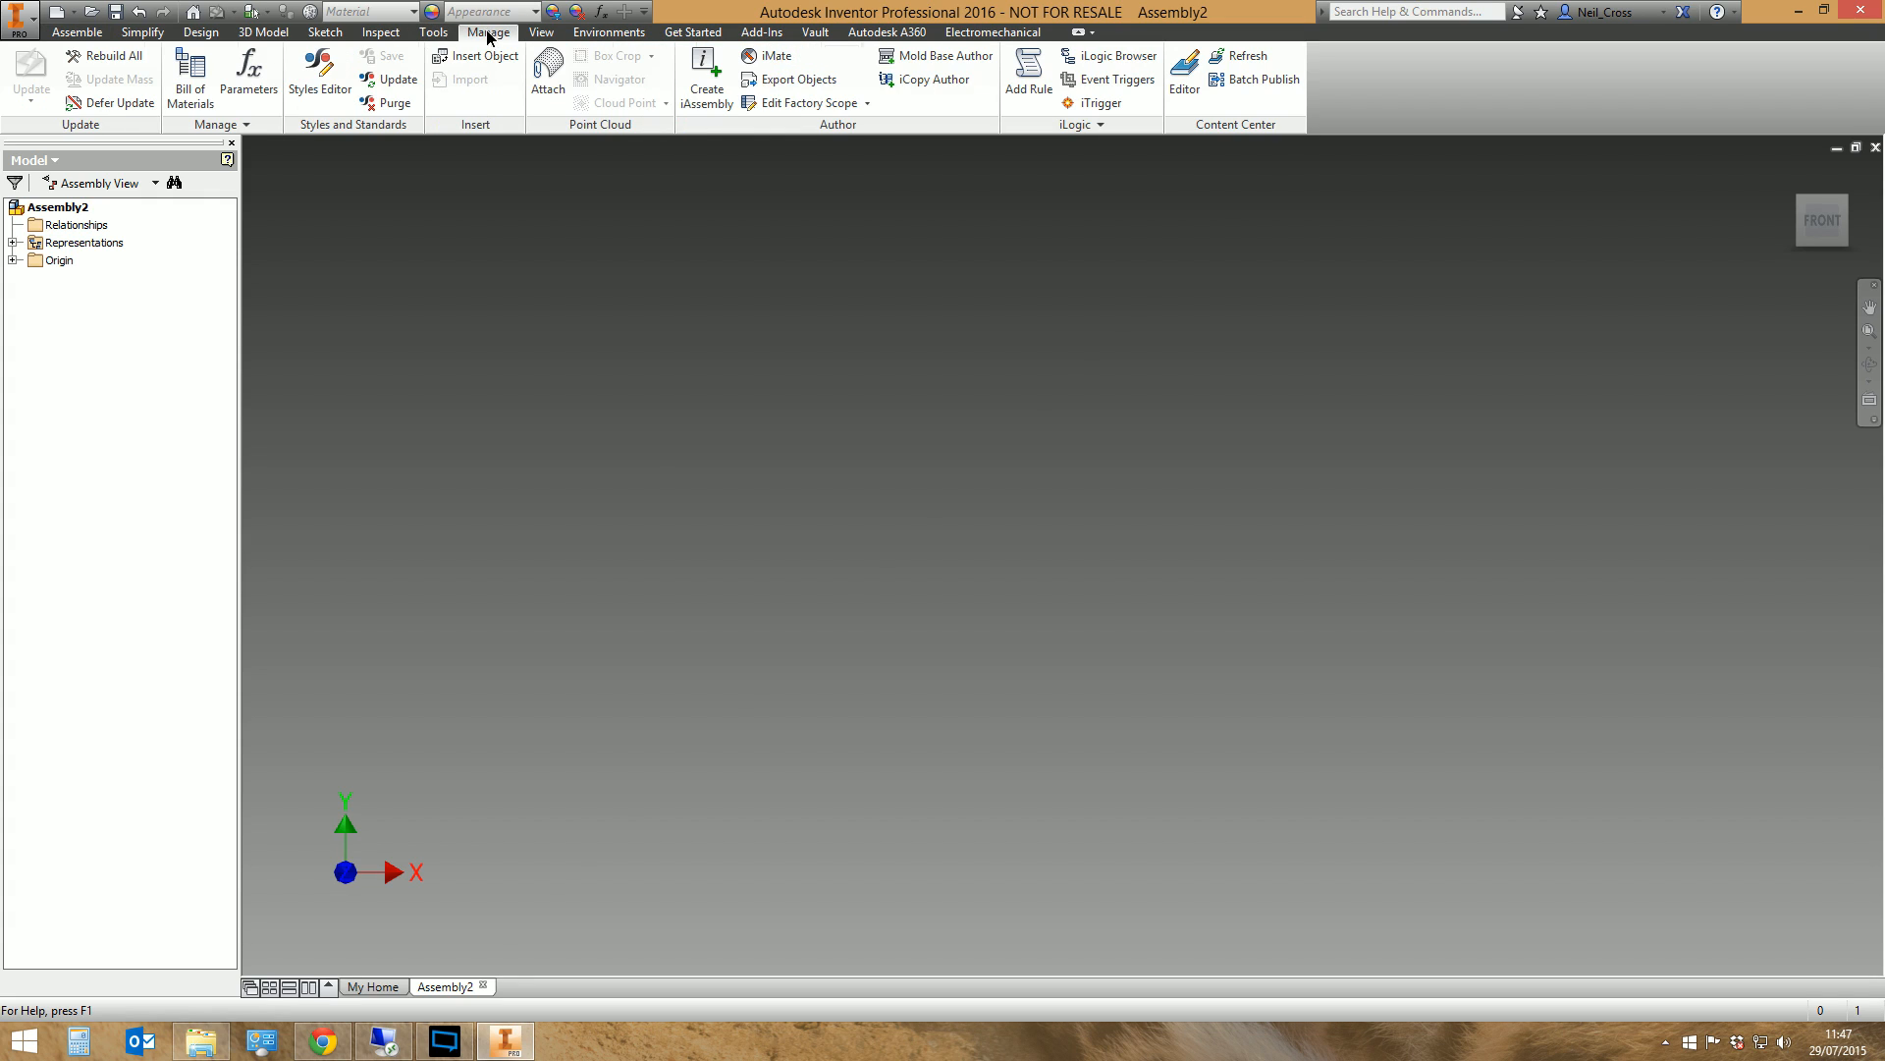
left_click(1178, 93)
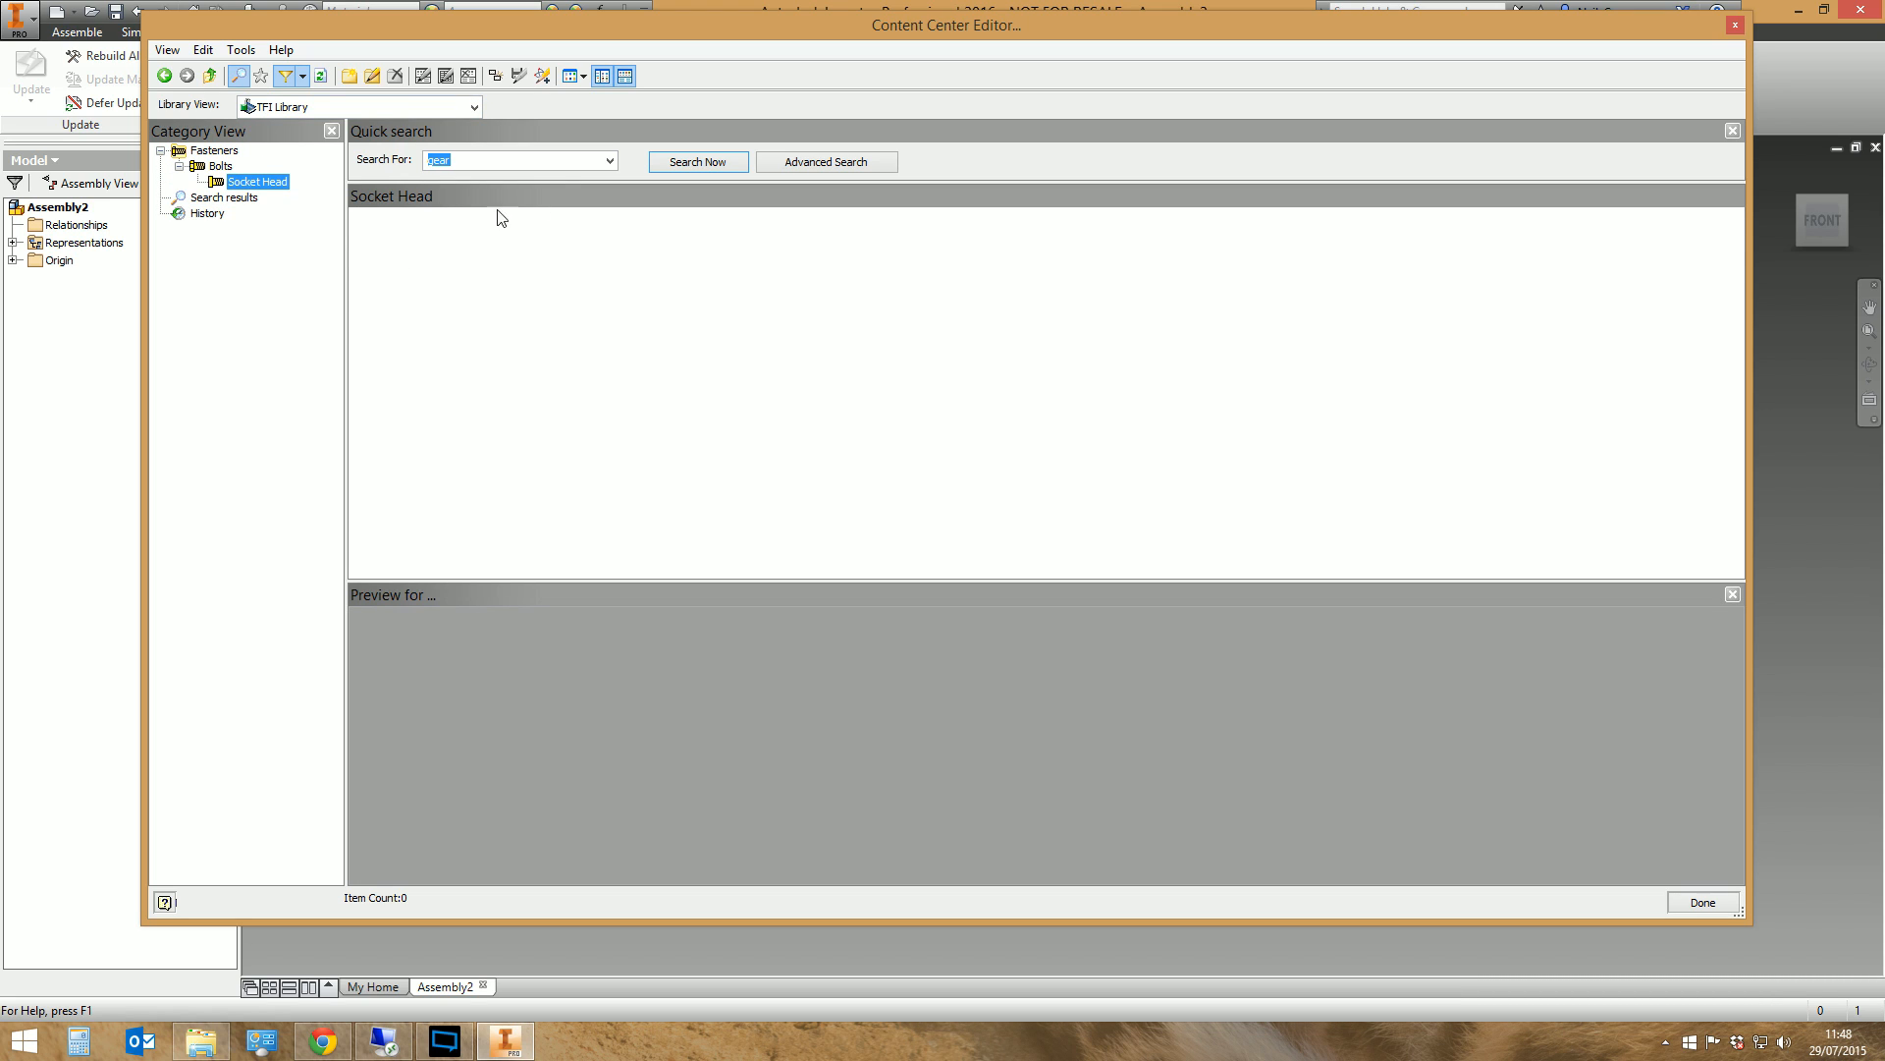
left_click(473, 106)
left_click(324, 181)
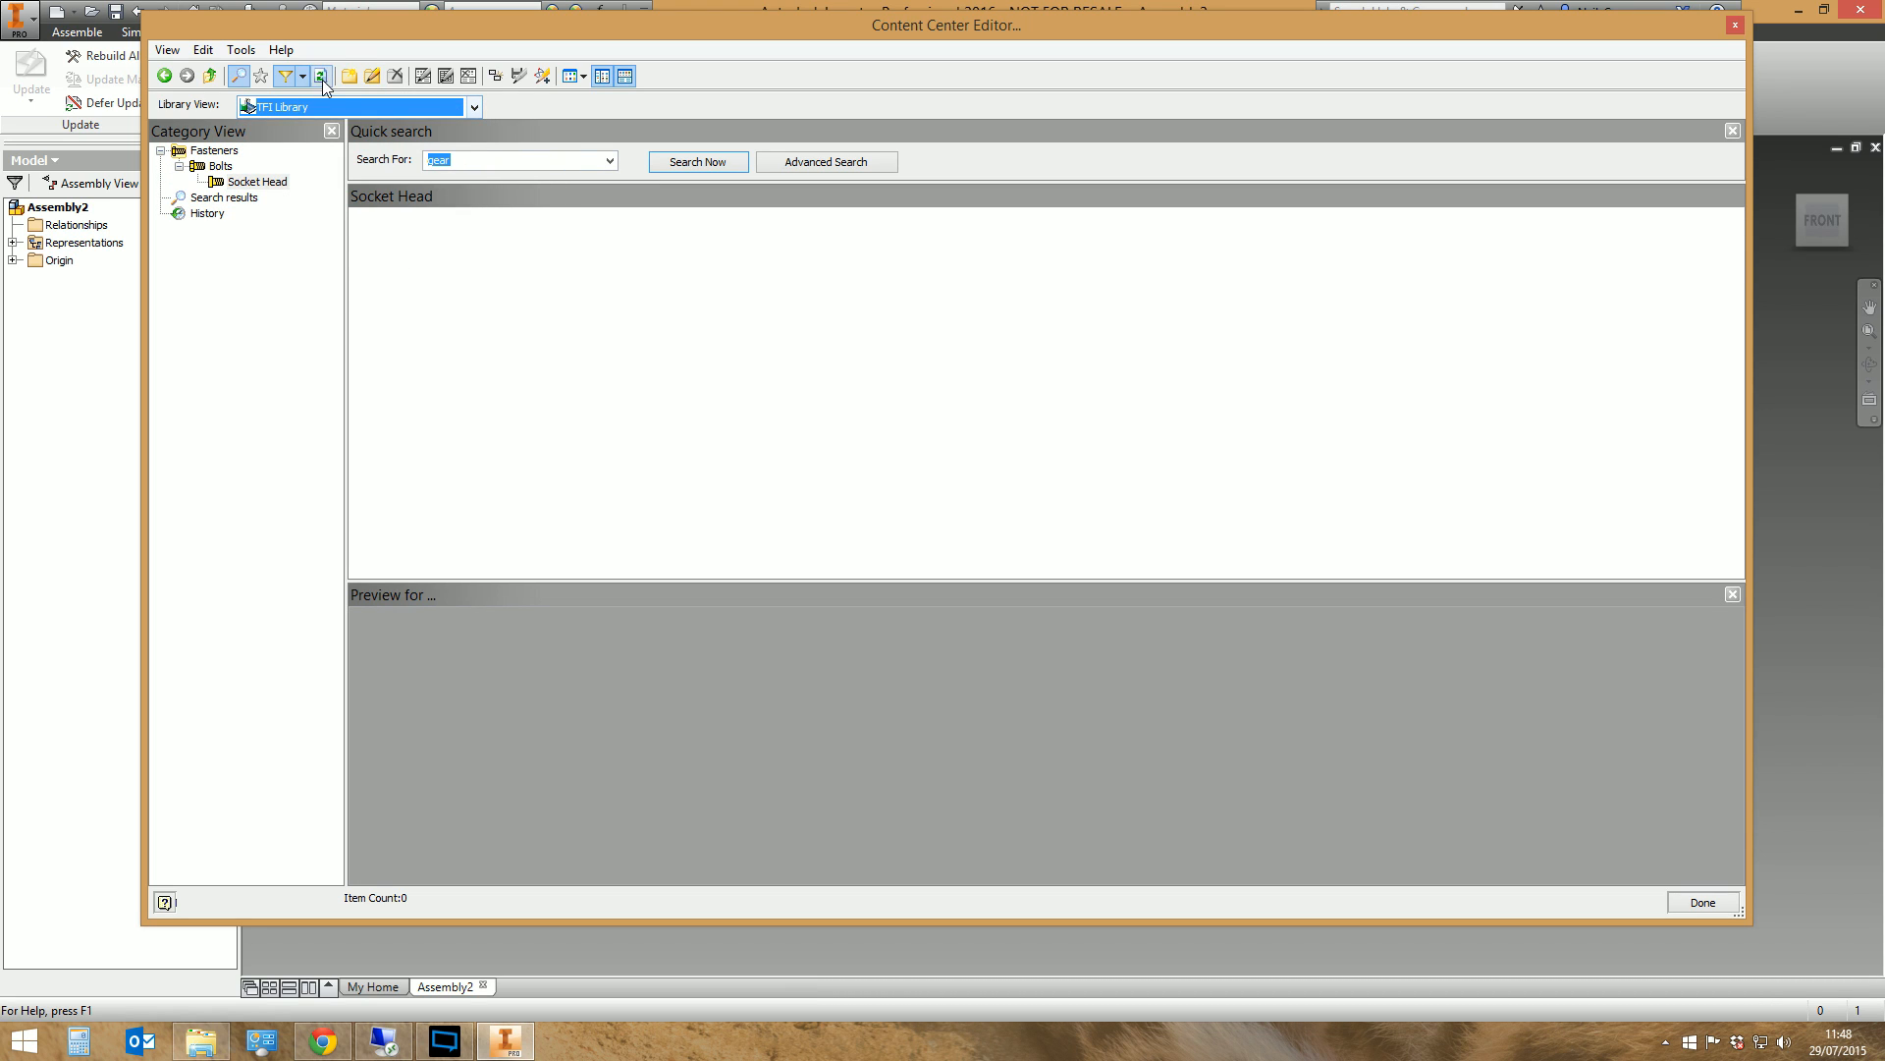
left_click(304, 77)
left_click(182, 276)
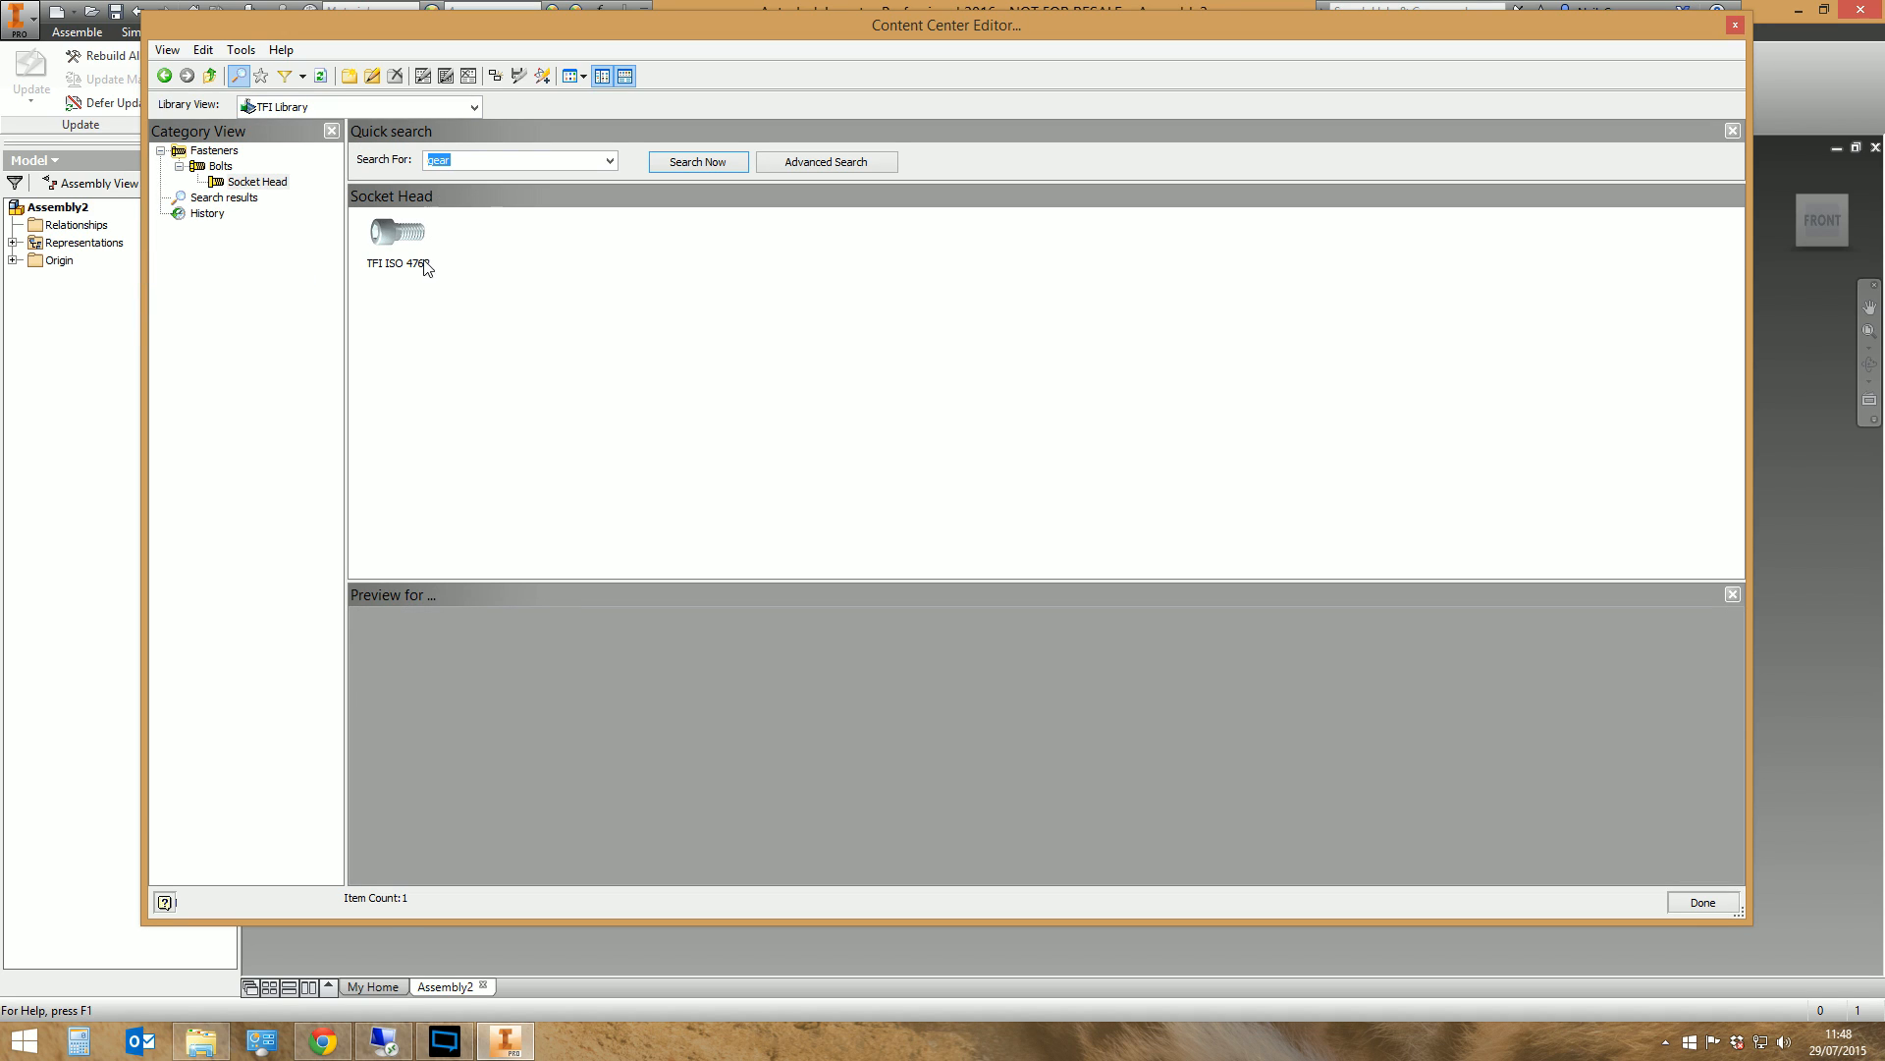
Set the standard organization of the TFI ISO 4762 family to TFI in its family properties
left_click(407, 246)
right_click(409, 250)
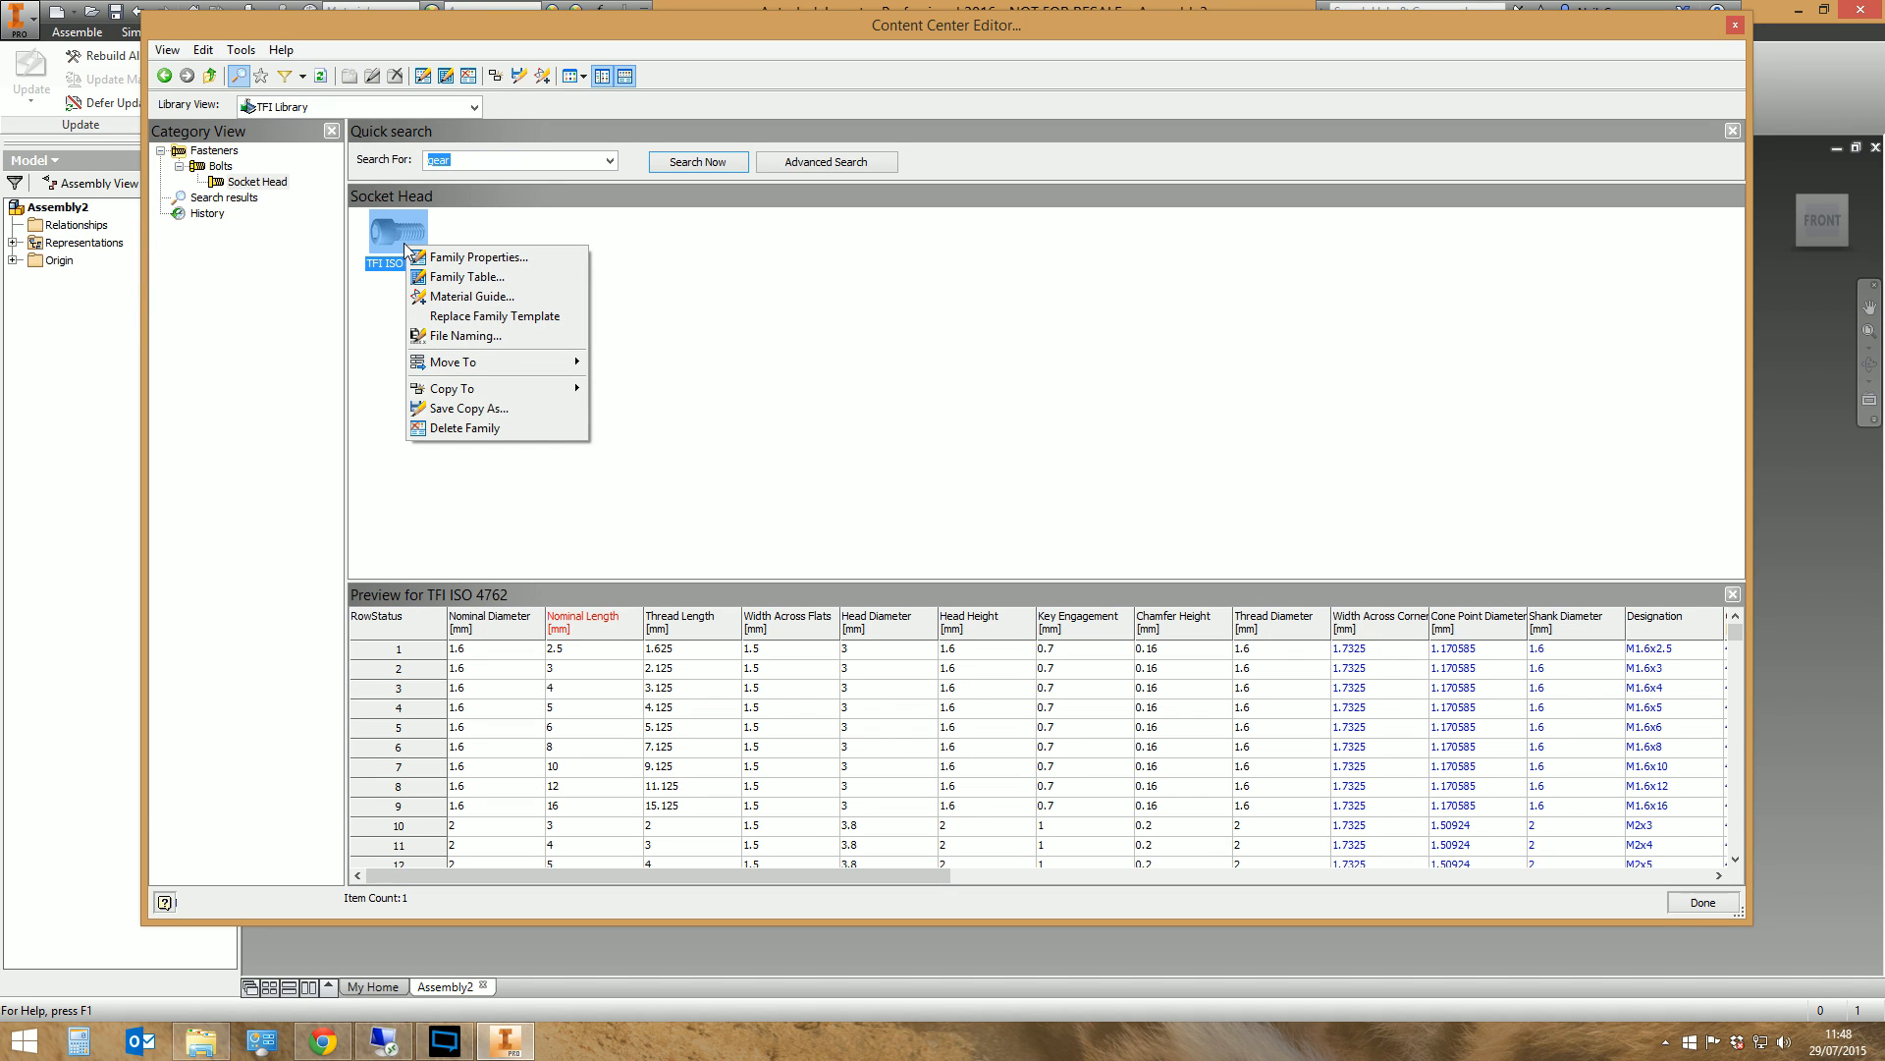
left_click(475, 257)
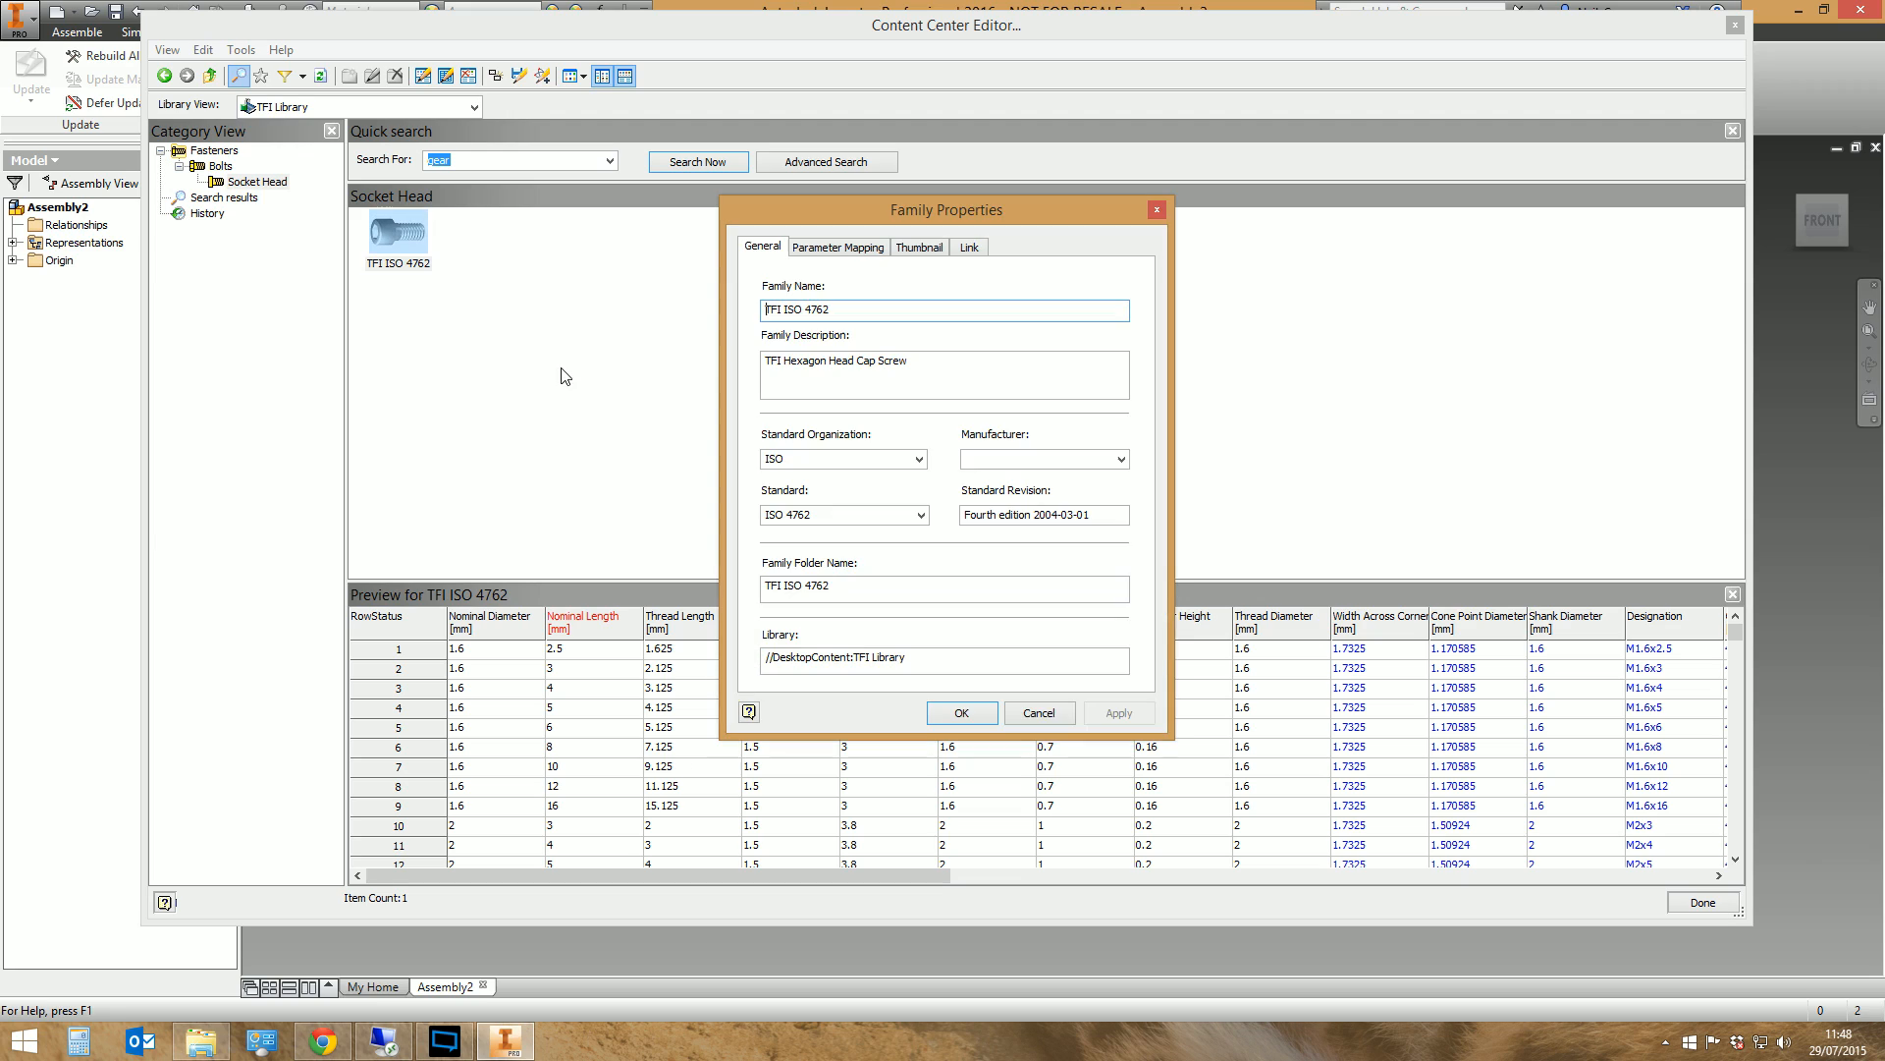
left_click(849, 466)
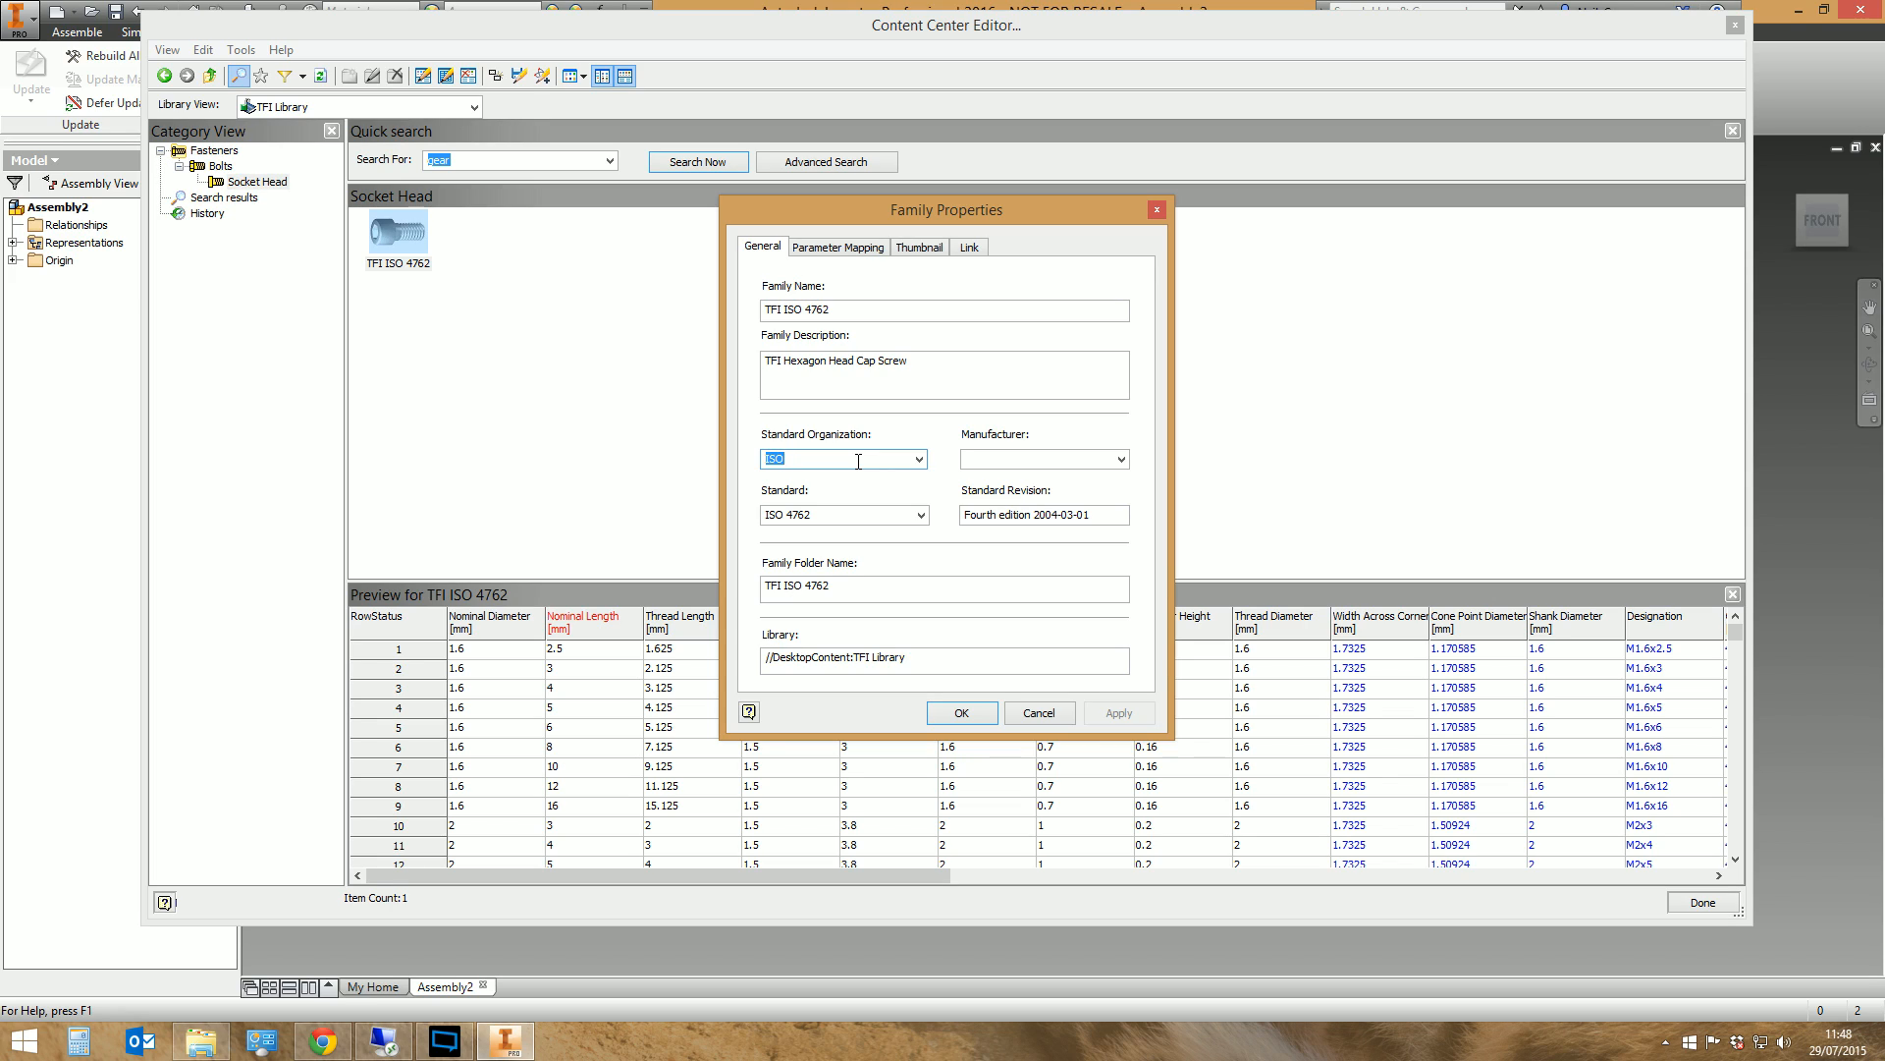
type("TFI")
left_click(1125, 713)
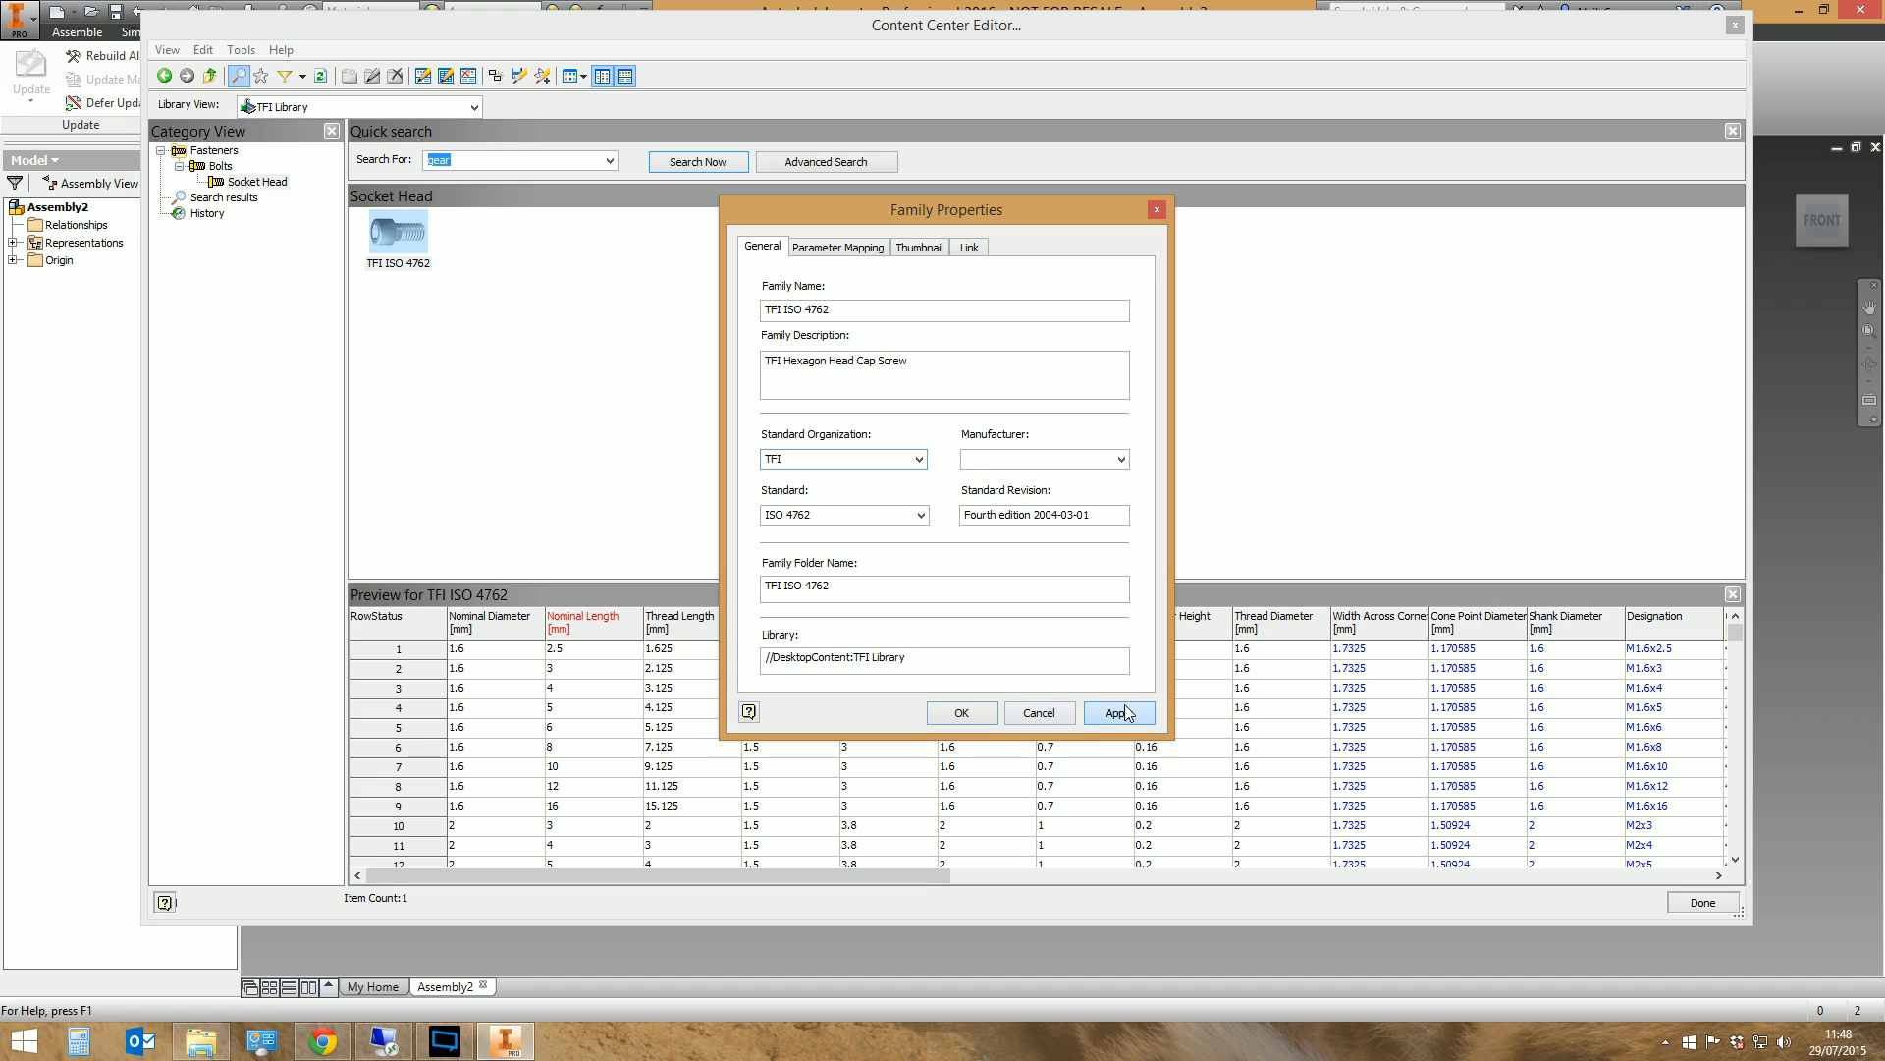
left_click(961, 713)
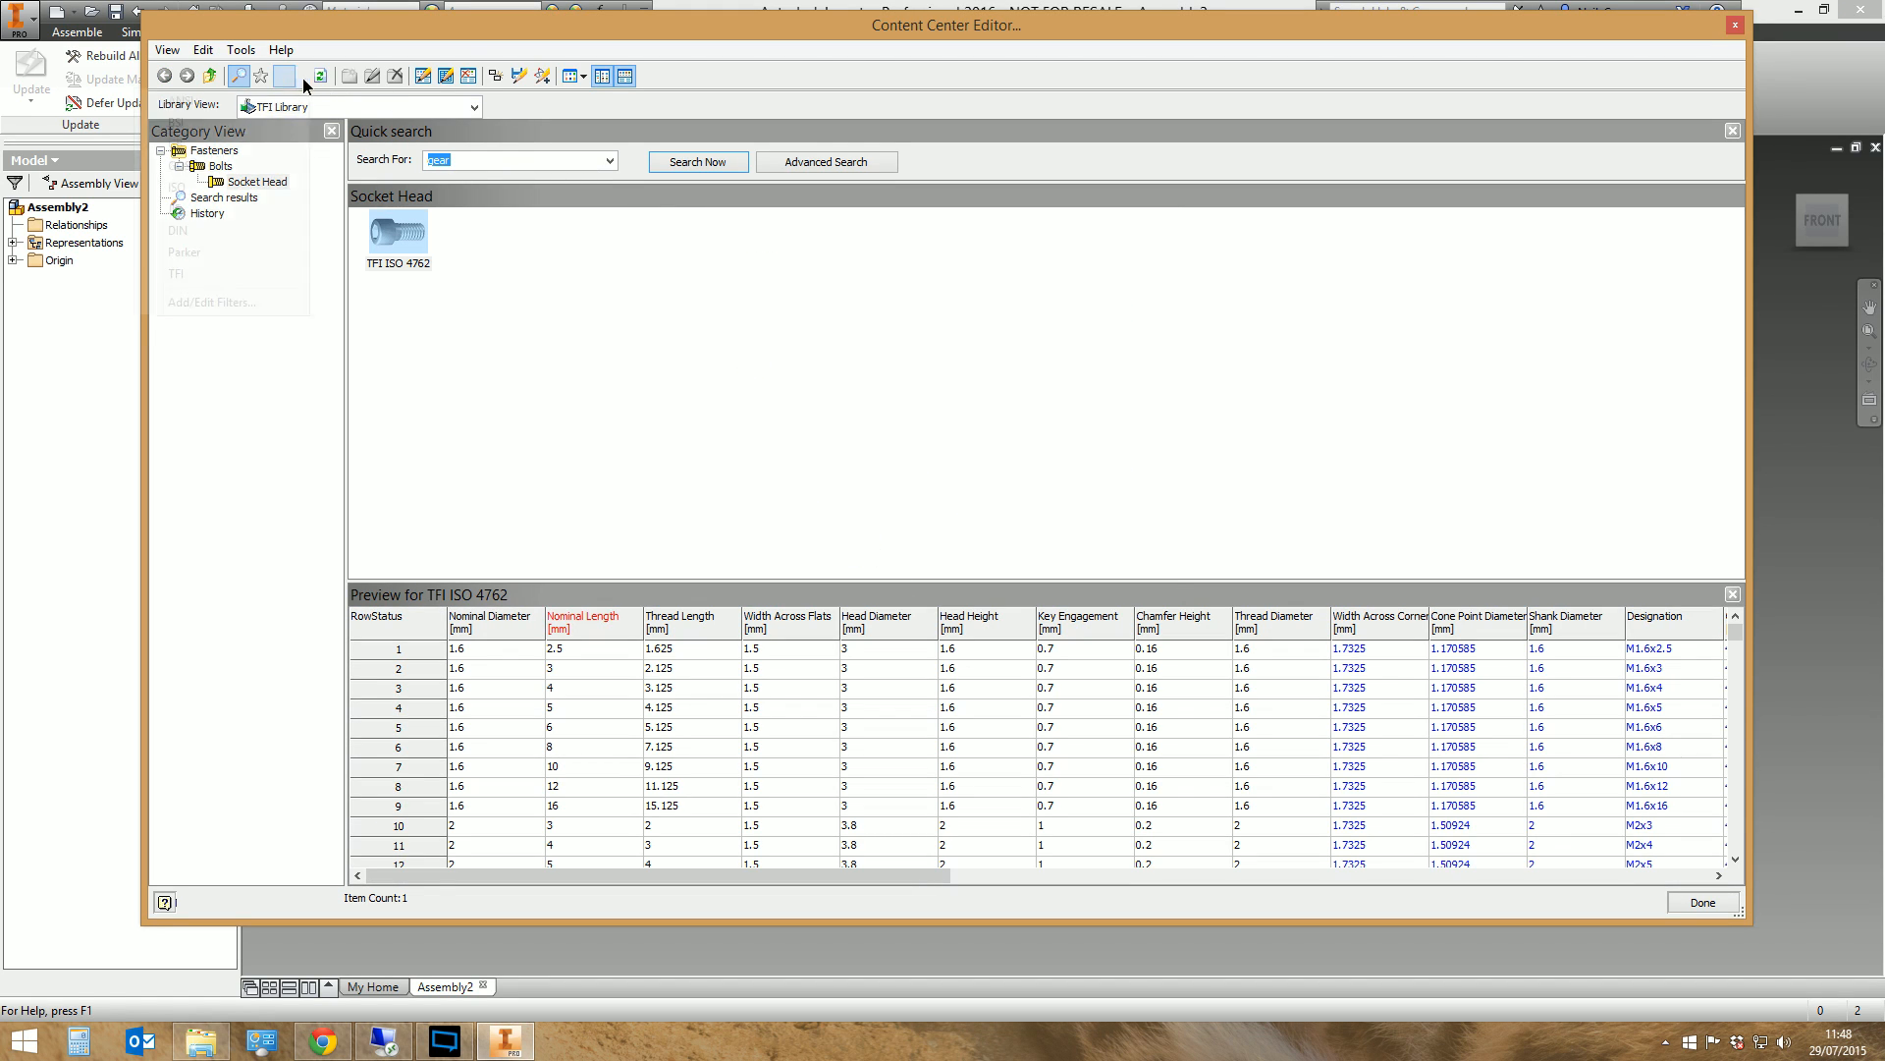
Edit the TFI filter group and exclude the manufacturers PennEngineering, Parker and NSK
left_click(302, 77)
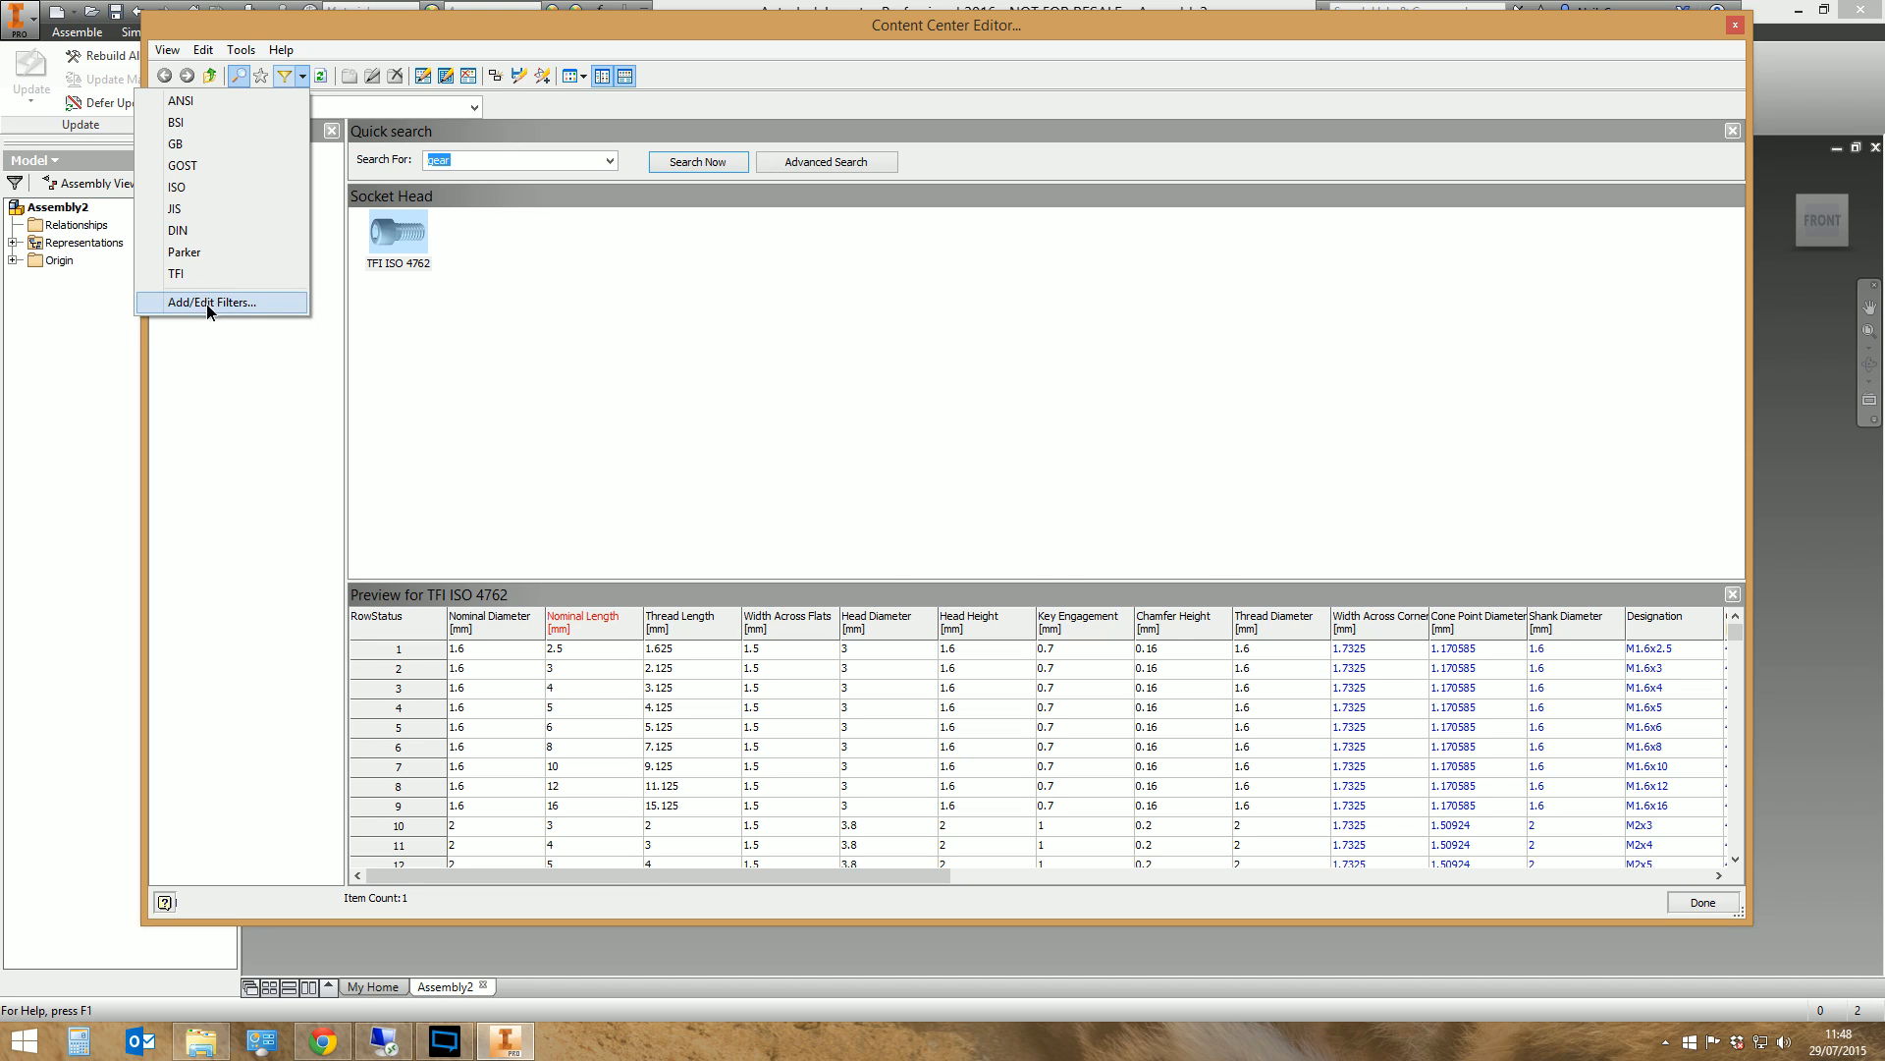
left_click(210, 301)
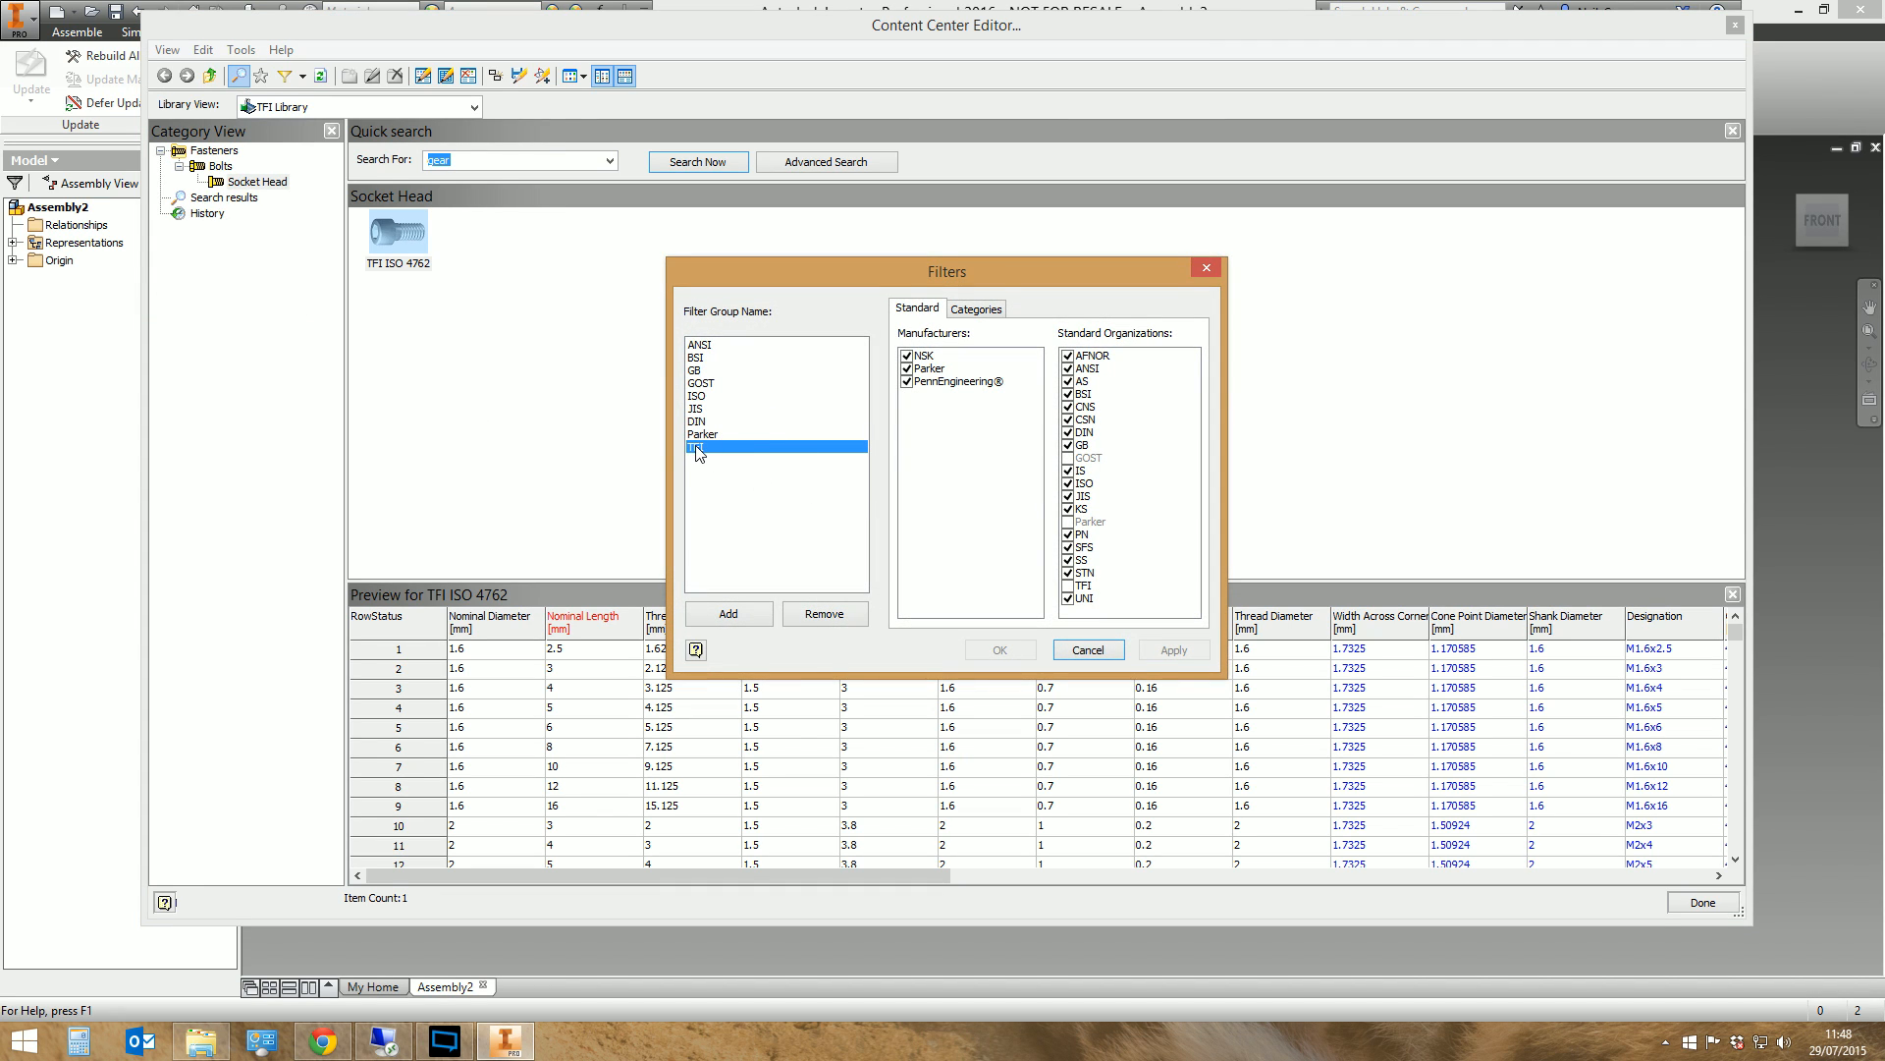
left_click(907, 381)
left_click(907, 368)
left_click(907, 356)
Include only TFI among the filter's standard organizations, excluding all the others, and apply the filter changes
left_click(1068, 585)
left_click(1068, 598)
left_click(1068, 572)
left_click(1069, 547)
left_click(1069, 535)
left_click(1068, 559)
left_click(1068, 509)
left_click(1068, 496)
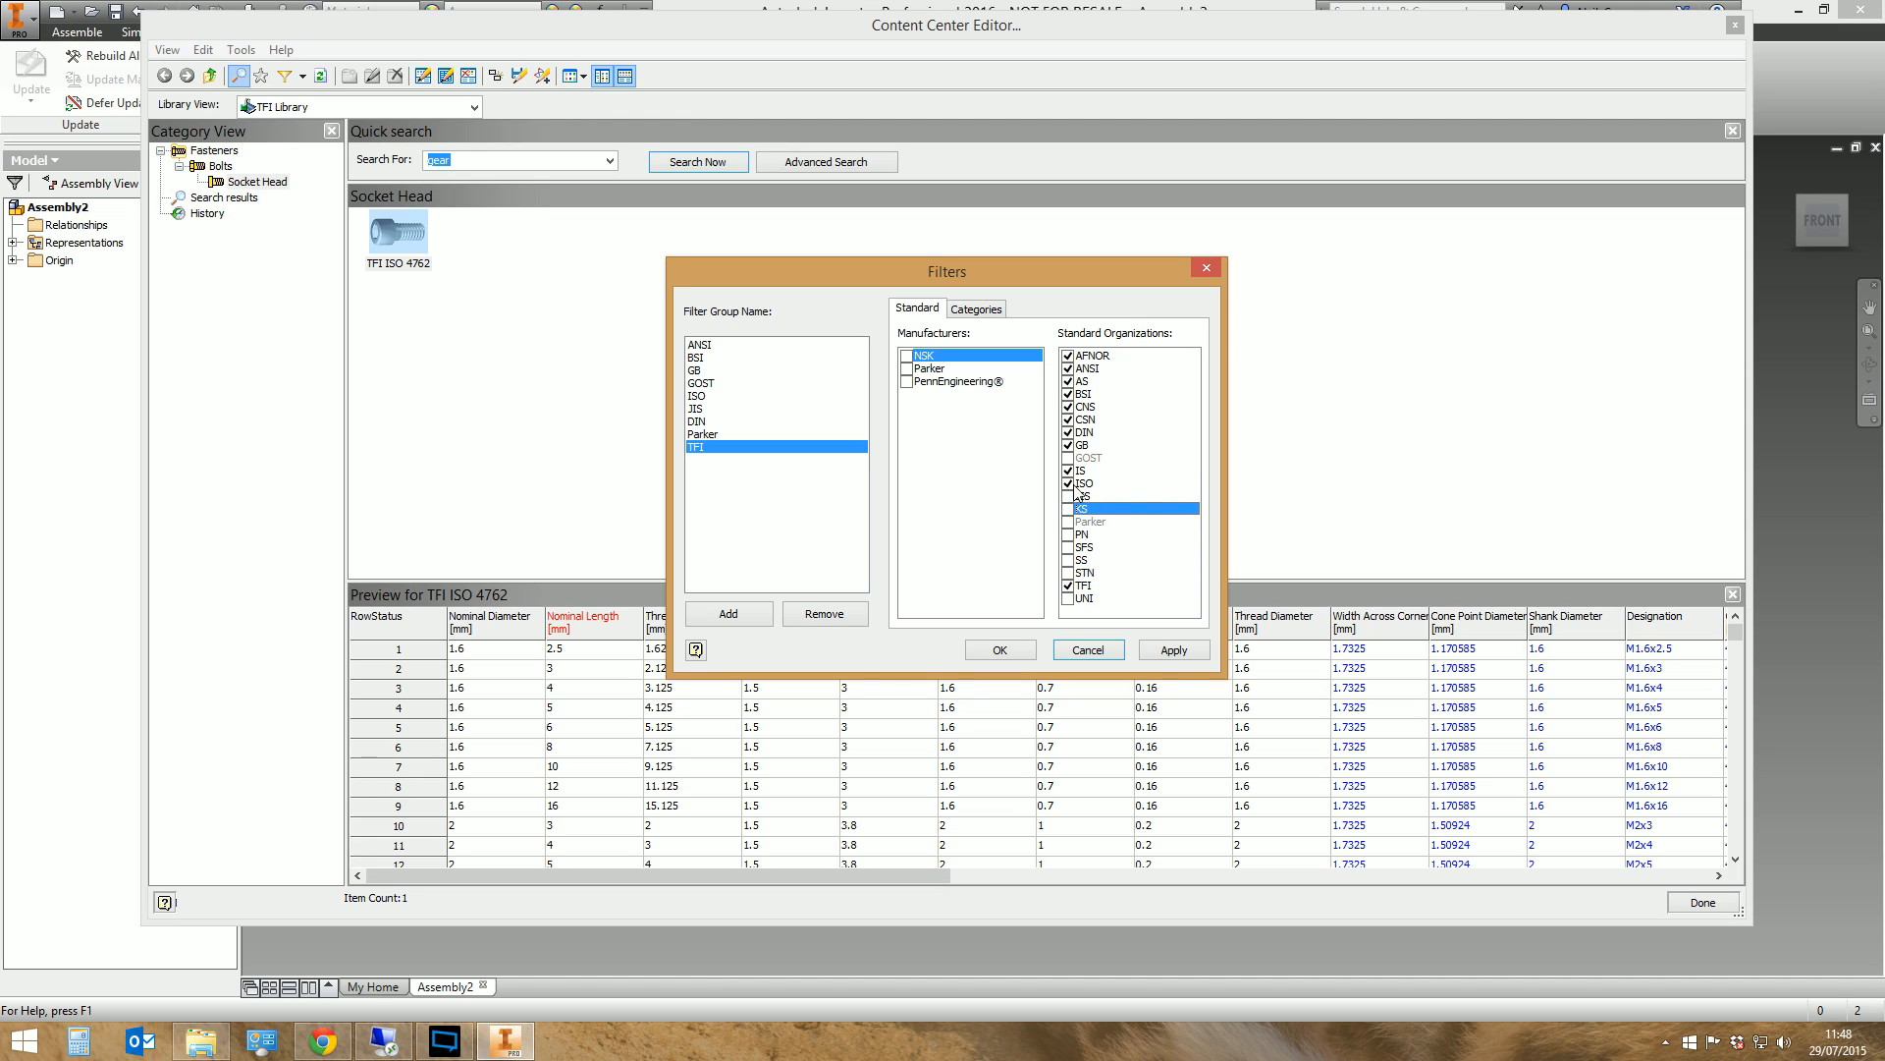
left_click(1068, 470)
left_click(1068, 483)
left_click(1069, 445)
left_click(1069, 432)
left_click(1068, 420)
left_click(1068, 406)
left_click(1068, 394)
left_click(1068, 381)
left_click(1068, 368)
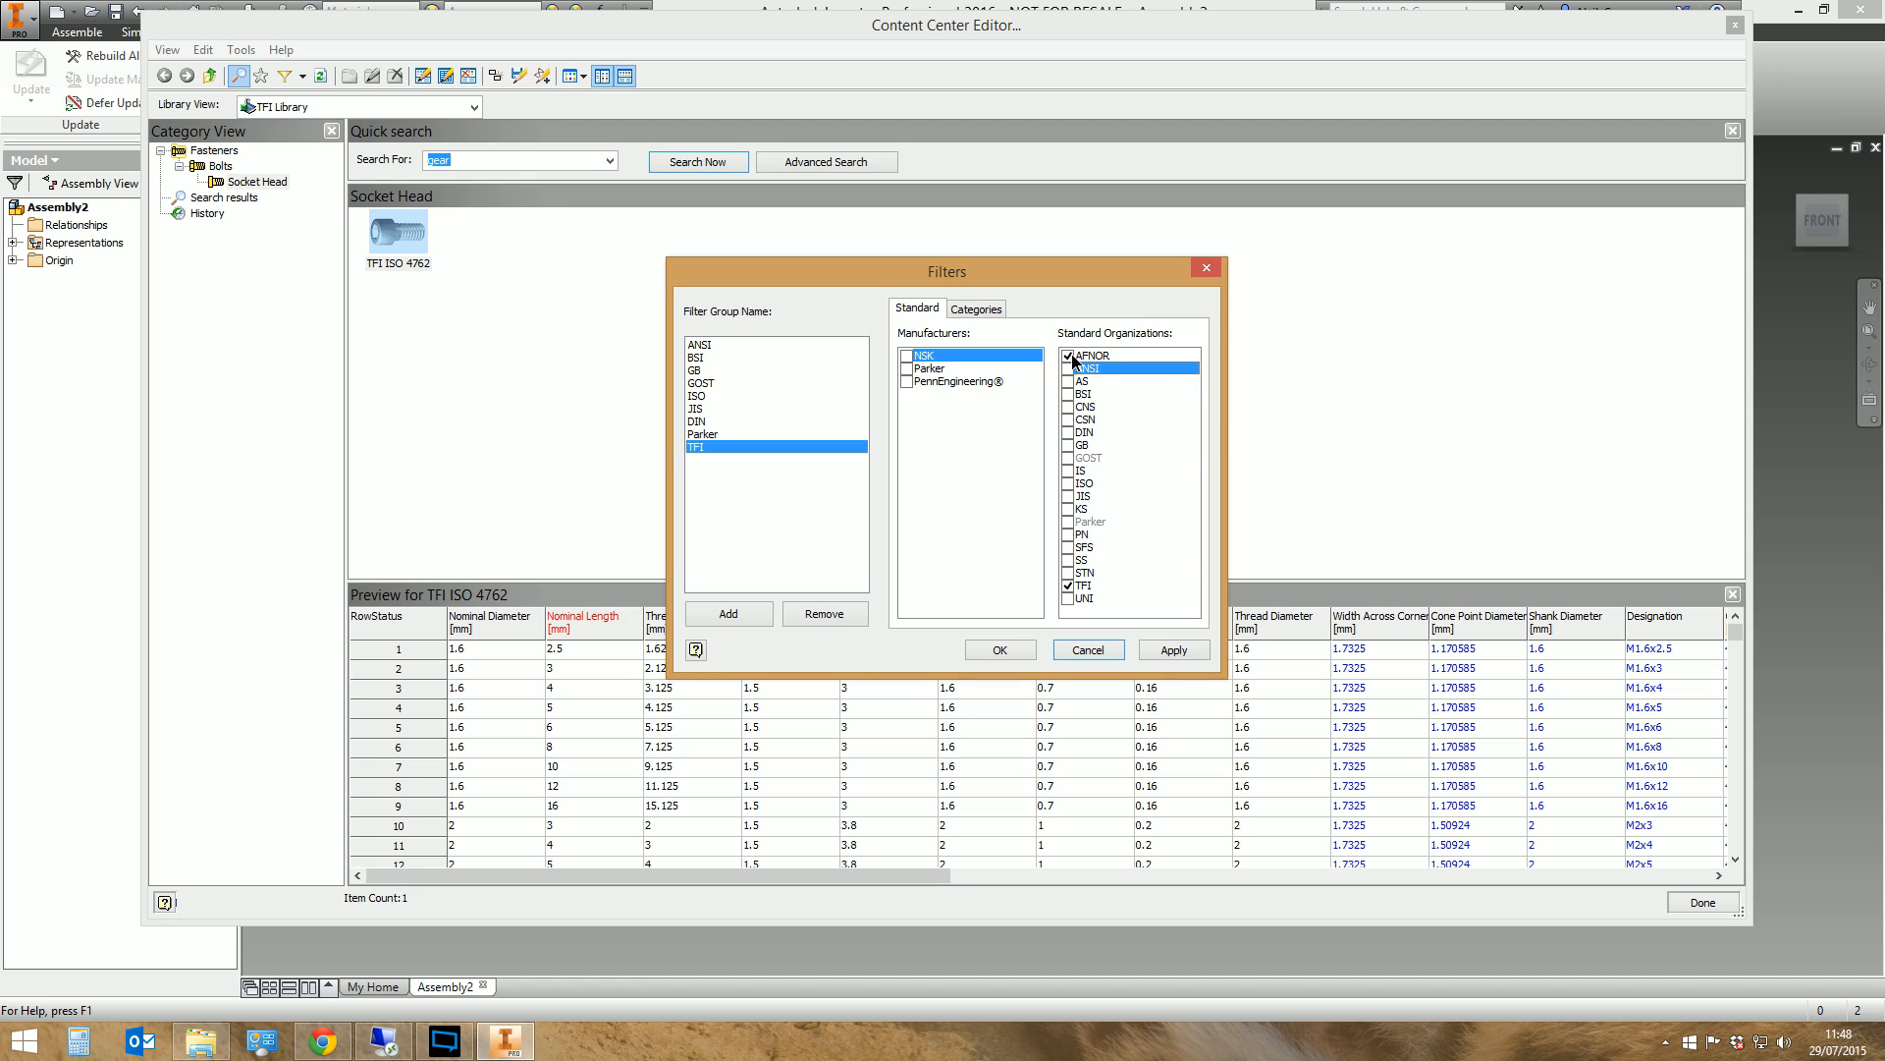
left_click(1068, 355)
left_click(1179, 649)
left_click(1006, 650)
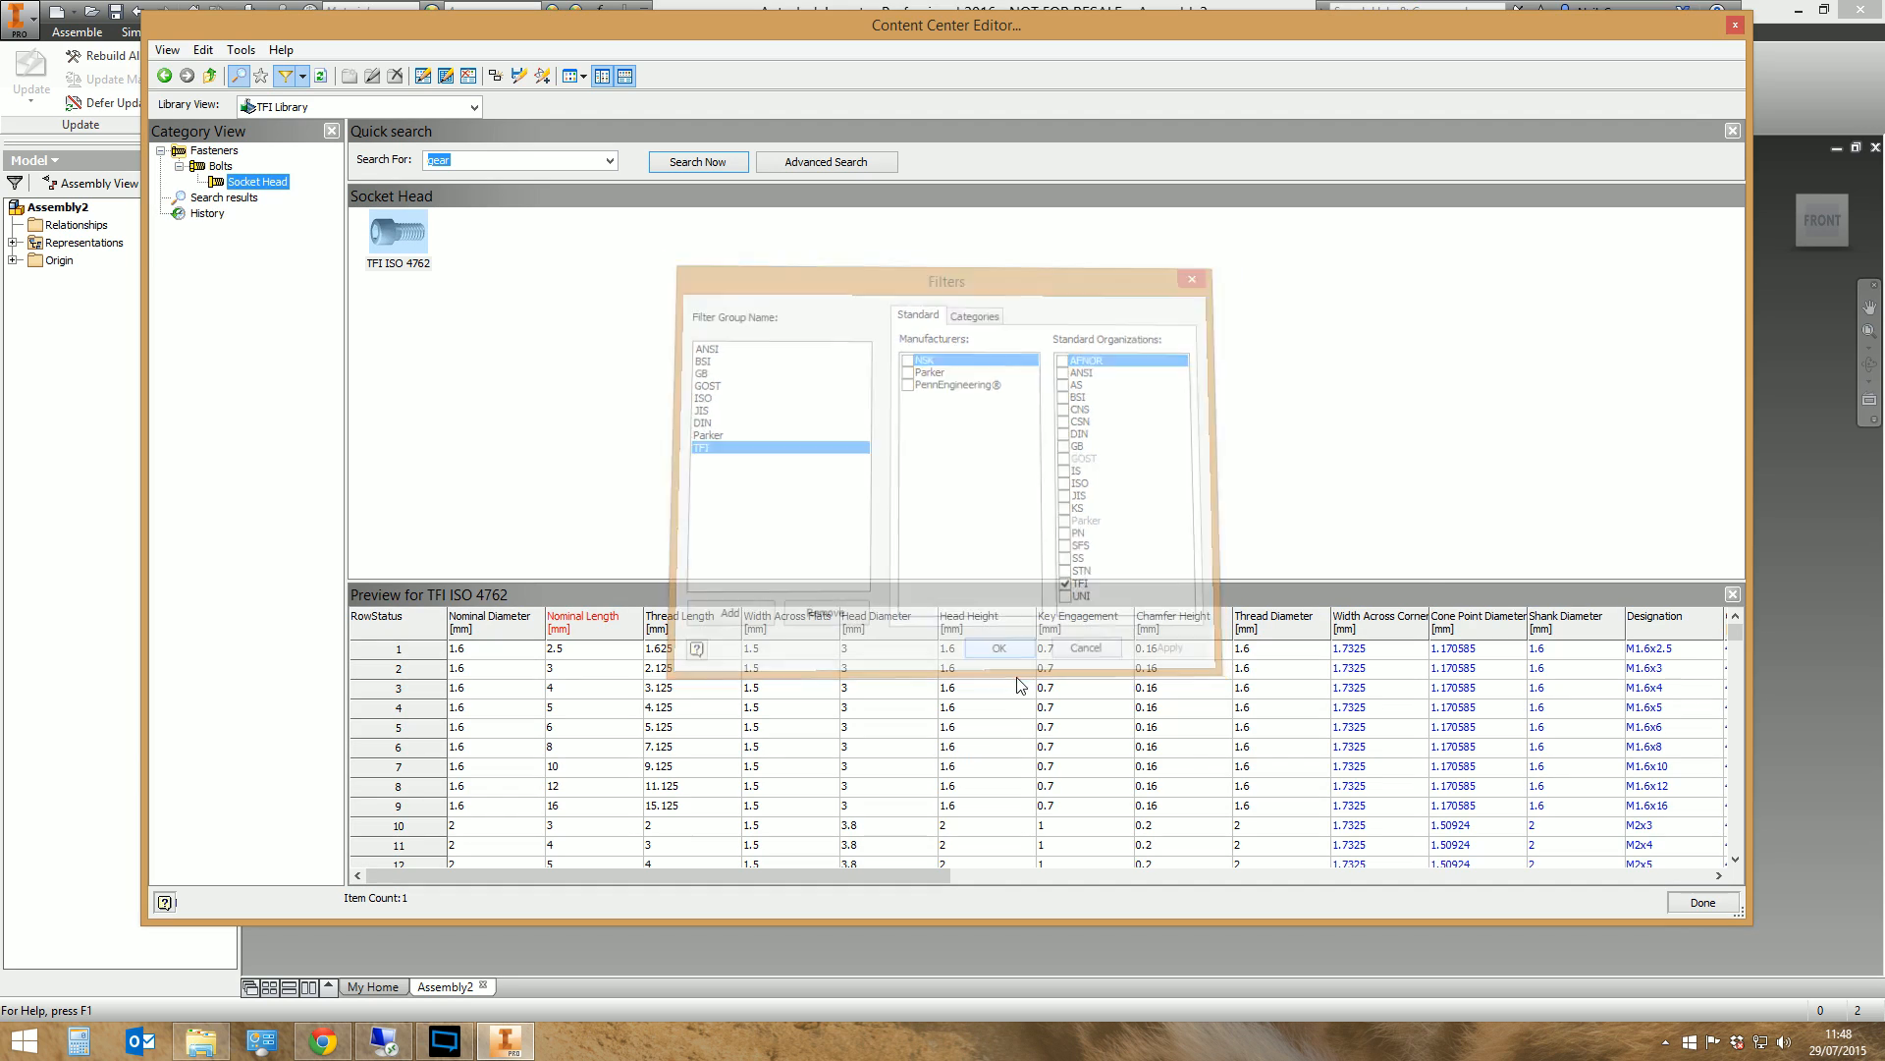
Switch the library view to Merged View and check which filter is active
left_click(474, 107)
scroll(462, 145, "down", 5)
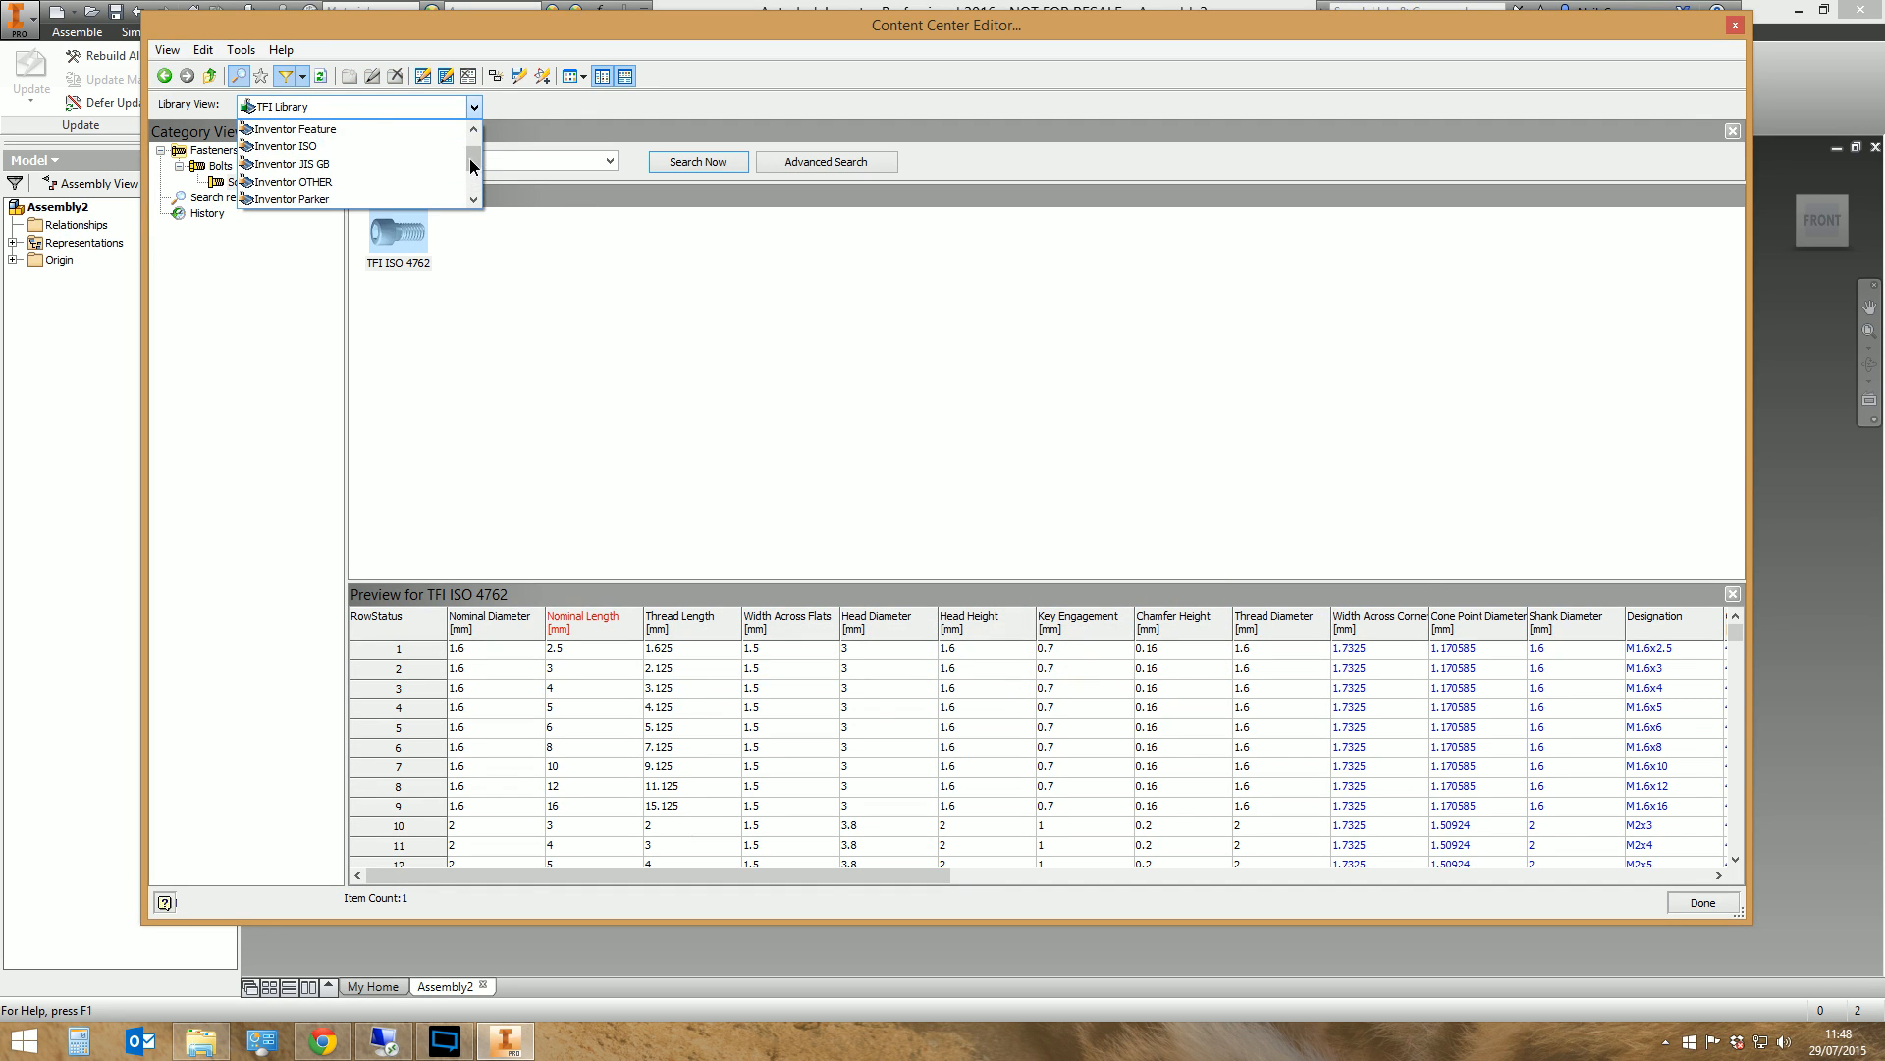
left_click(324, 199)
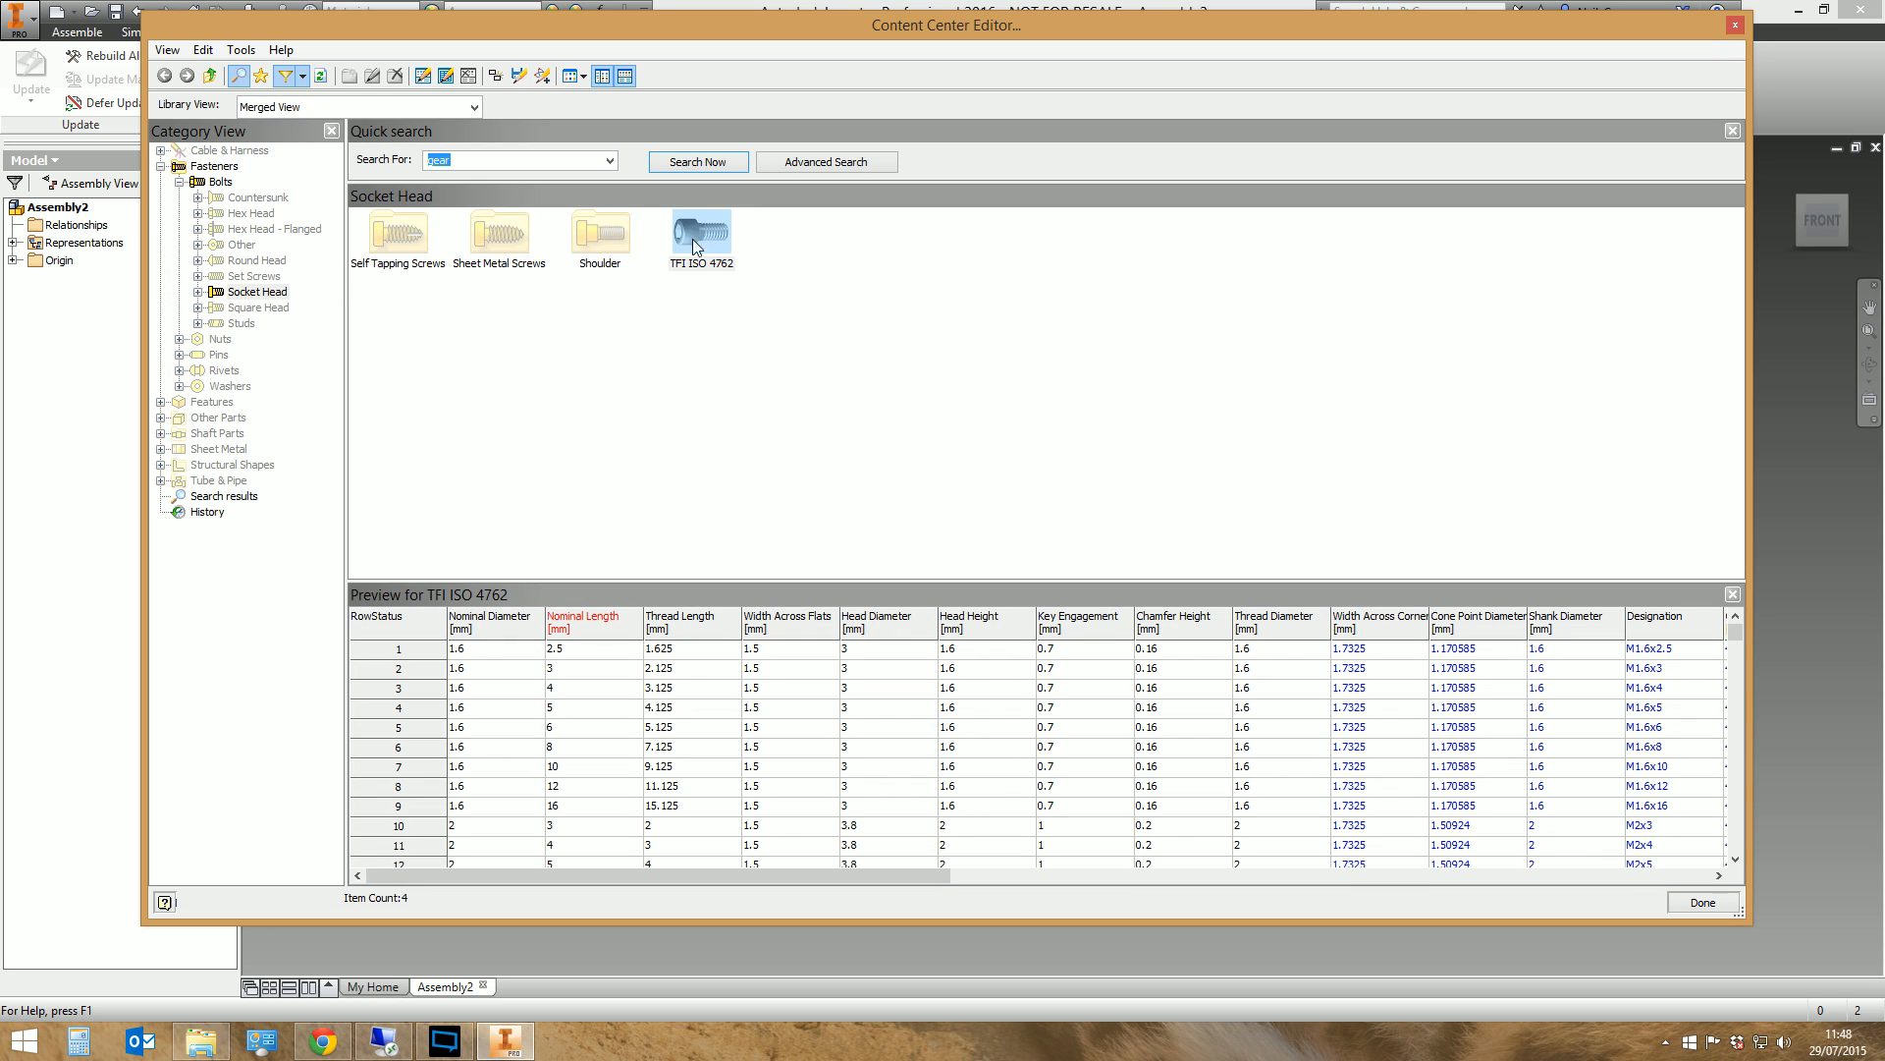
left_click(457, 108)
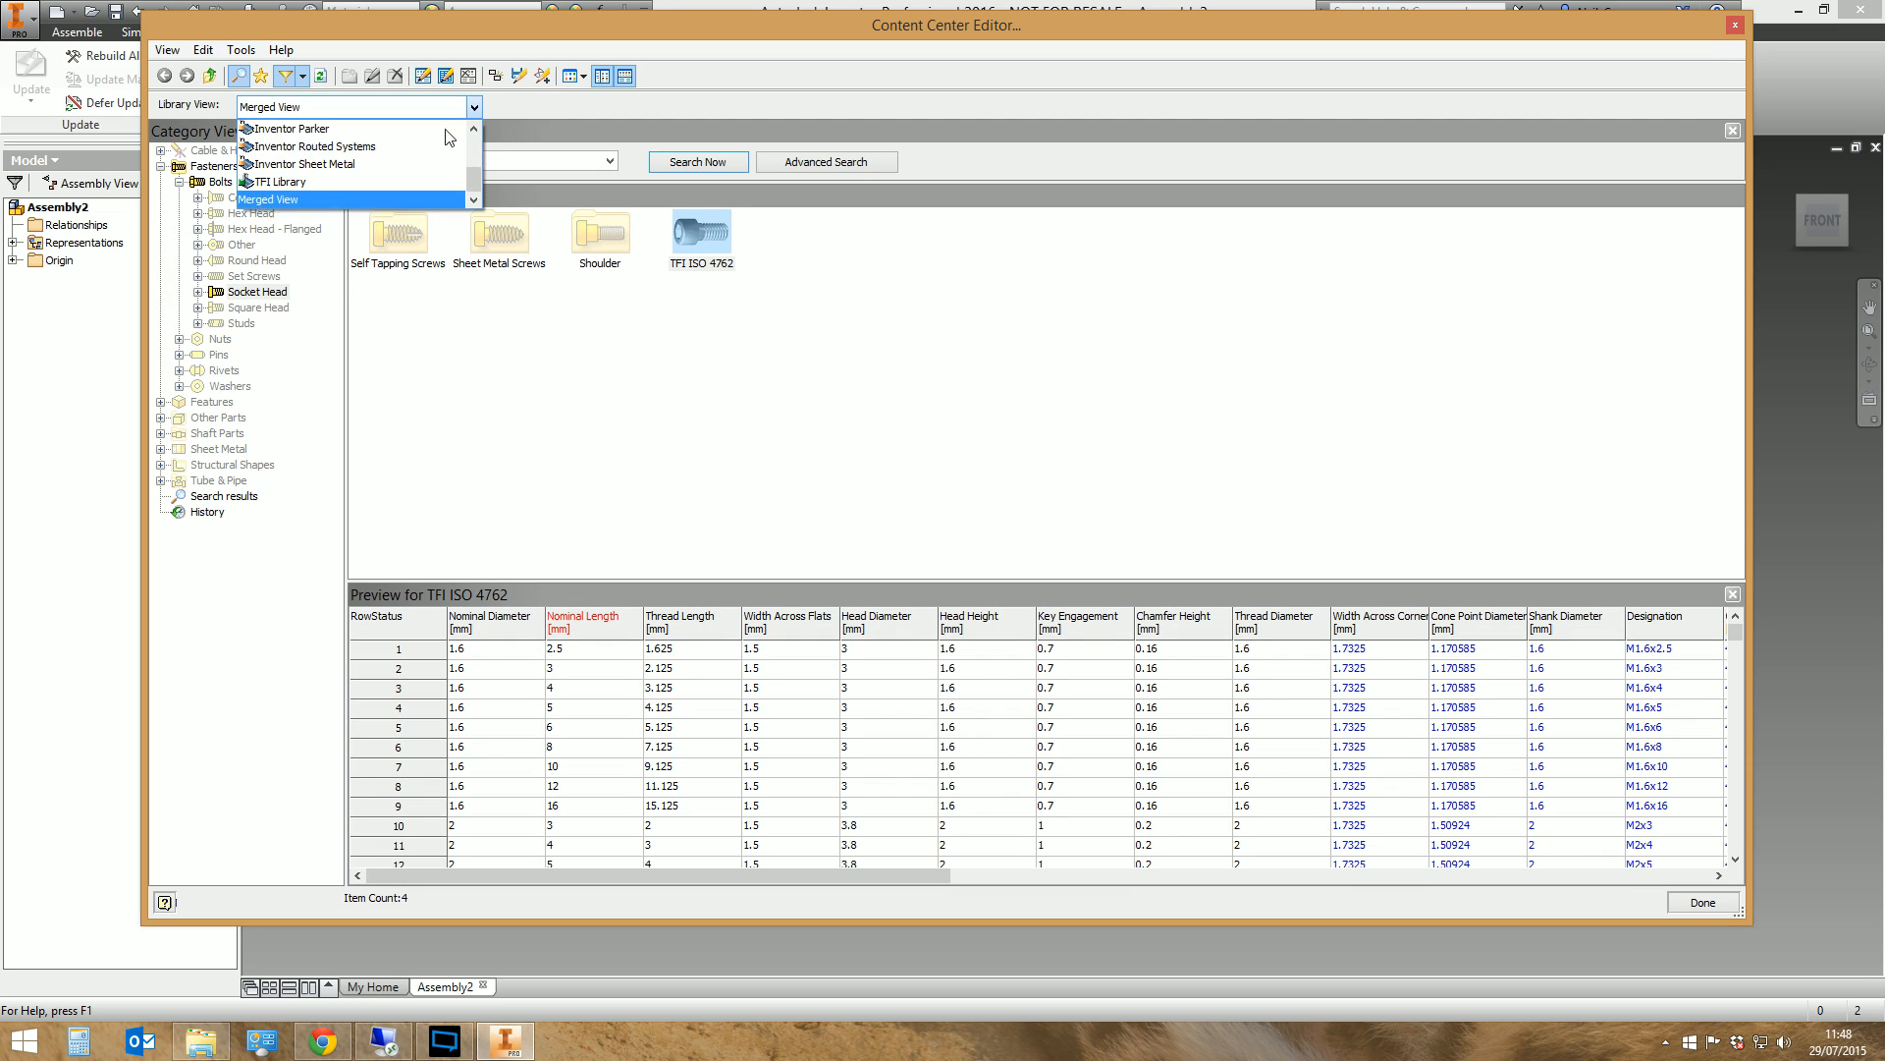
left_click(303, 76)
left_click(303, 76)
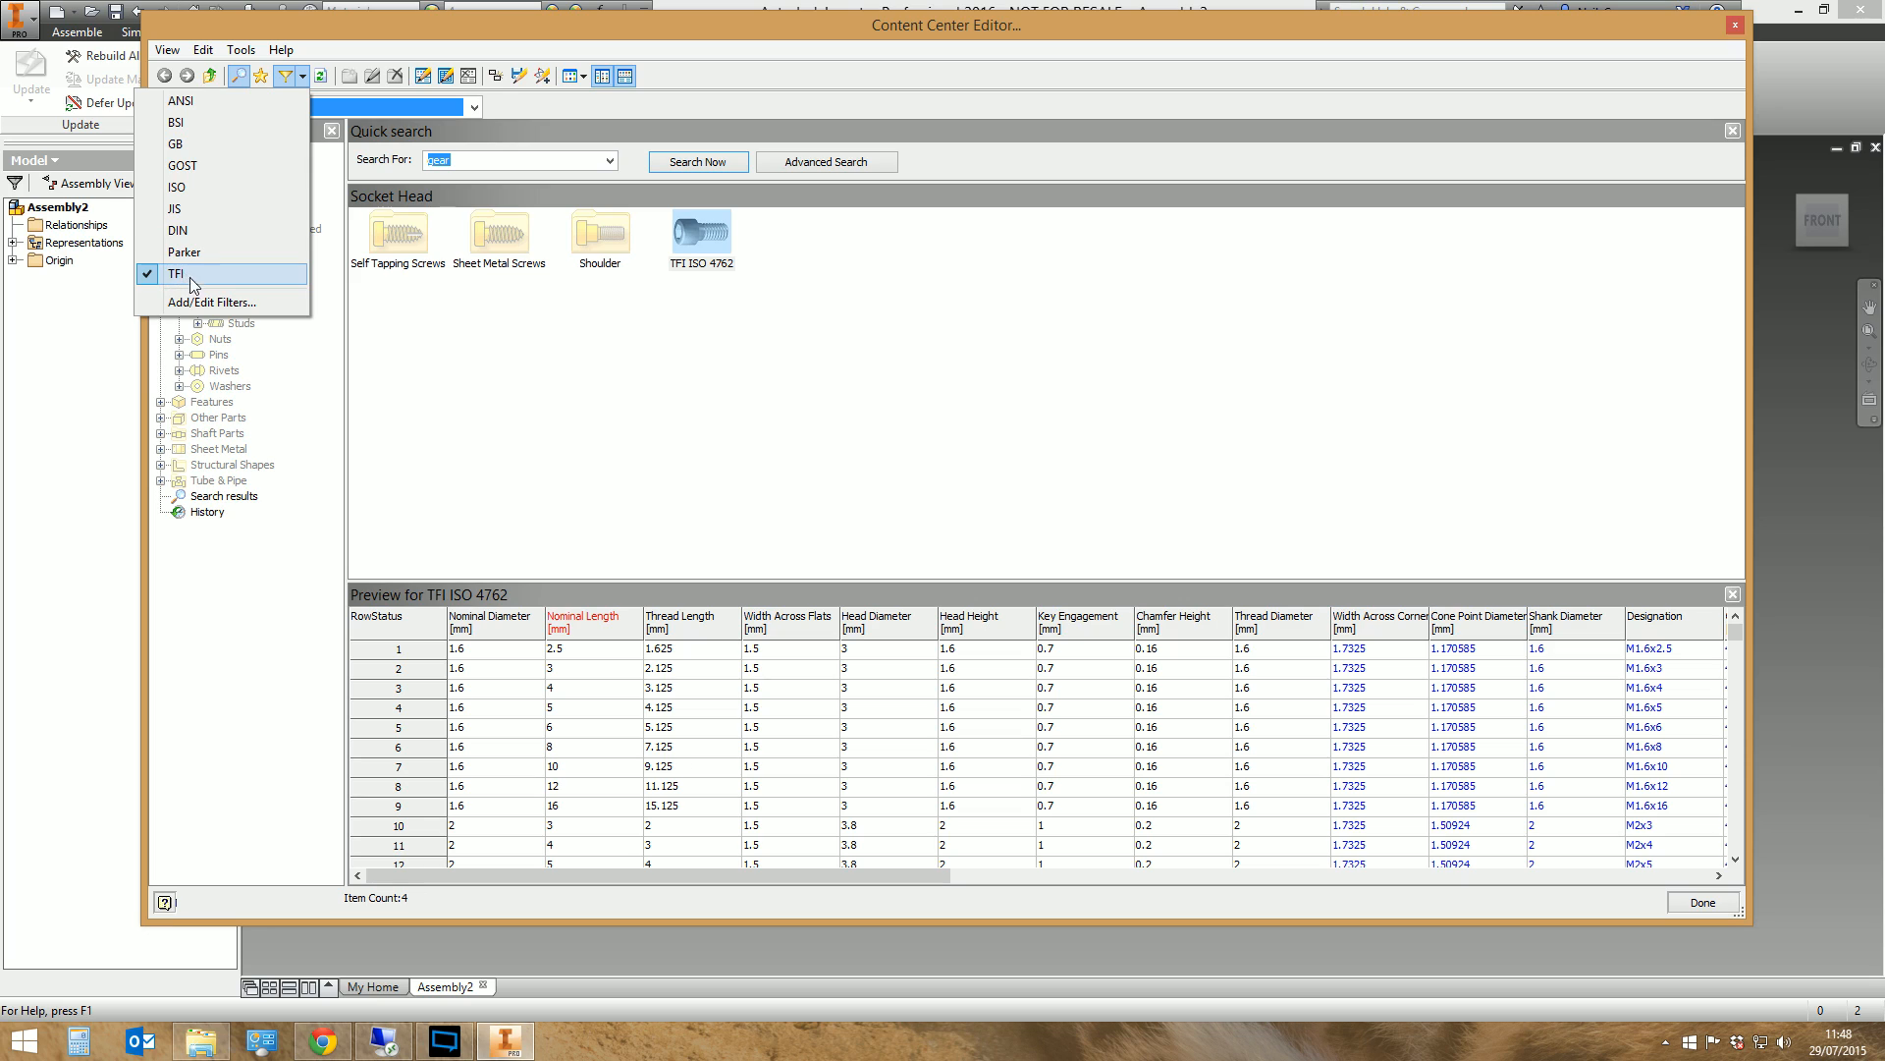
left_click(491, 370)
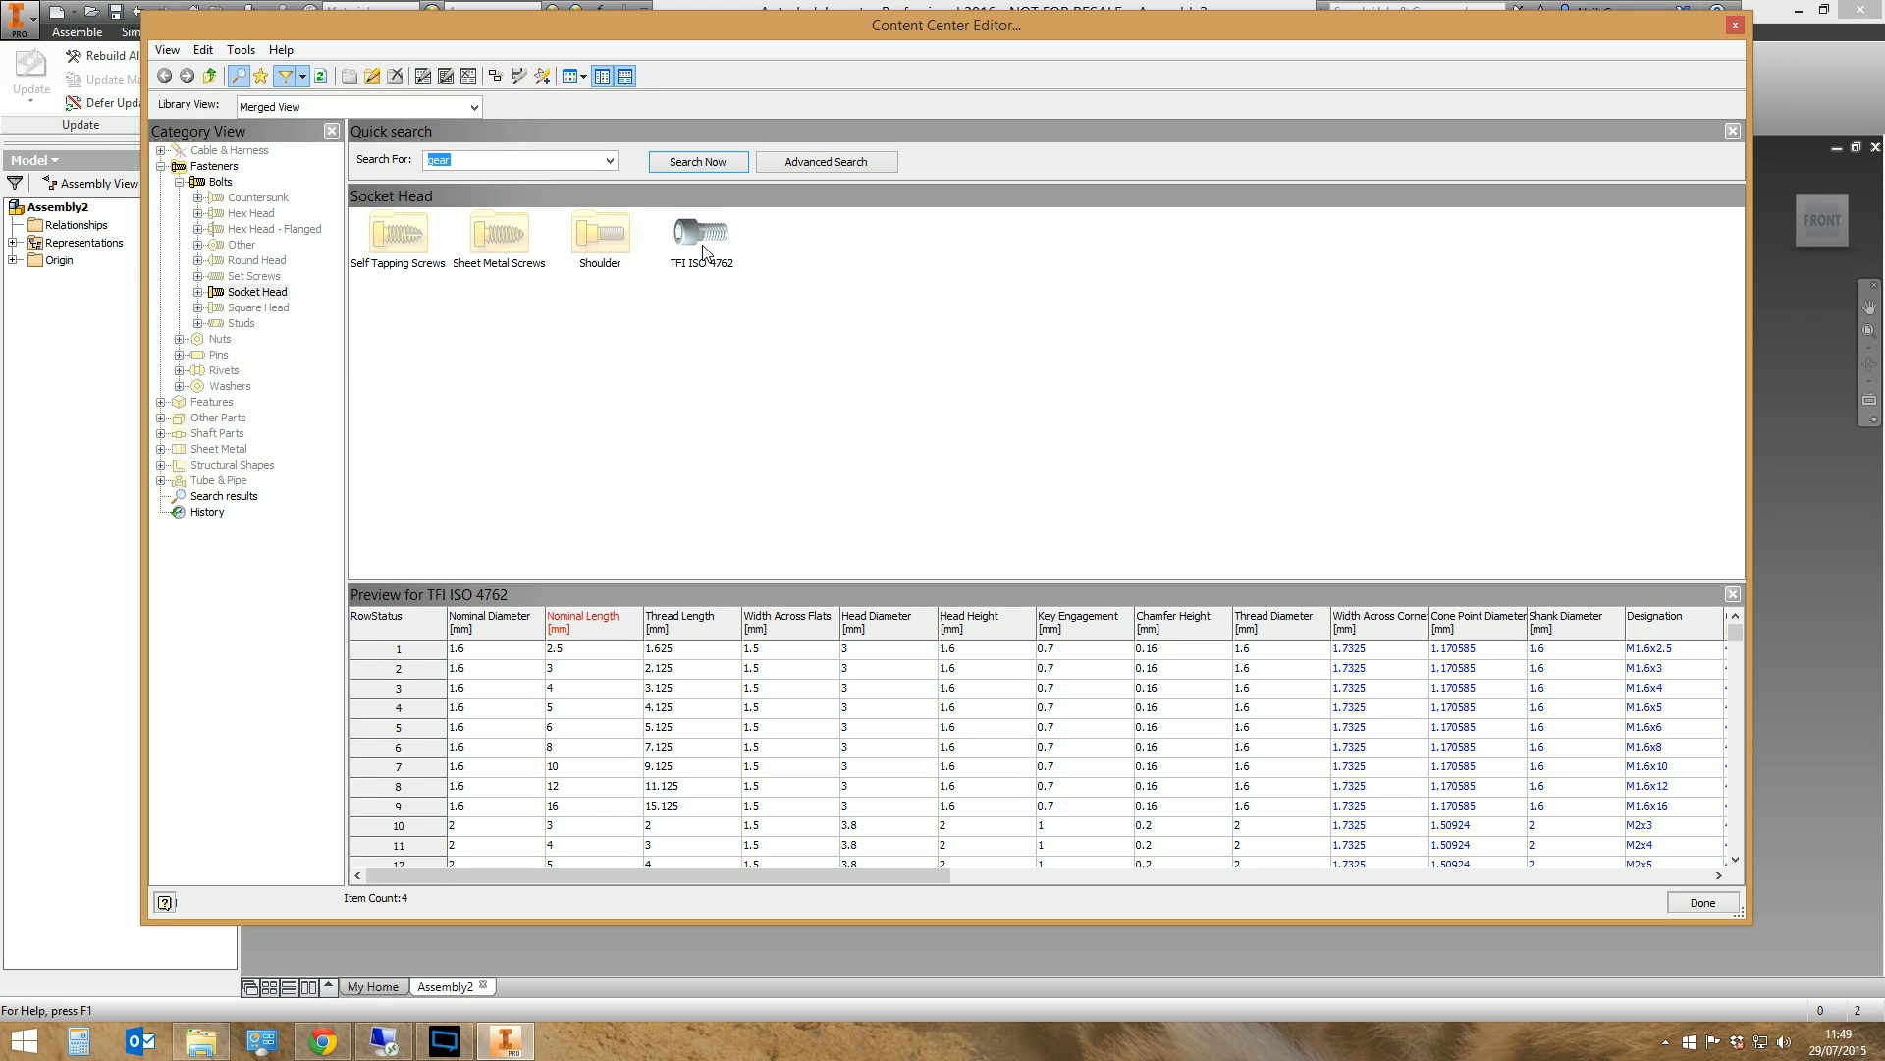
Browse the filtered bolt categories from Set Screws to Countersunk, and view the TFI ISO 4762 family under Socket Head
left_click(238, 275)
left_click(252, 261)
left_click(244, 231)
left_click(242, 245)
left_click(253, 214)
left_click(257, 199)
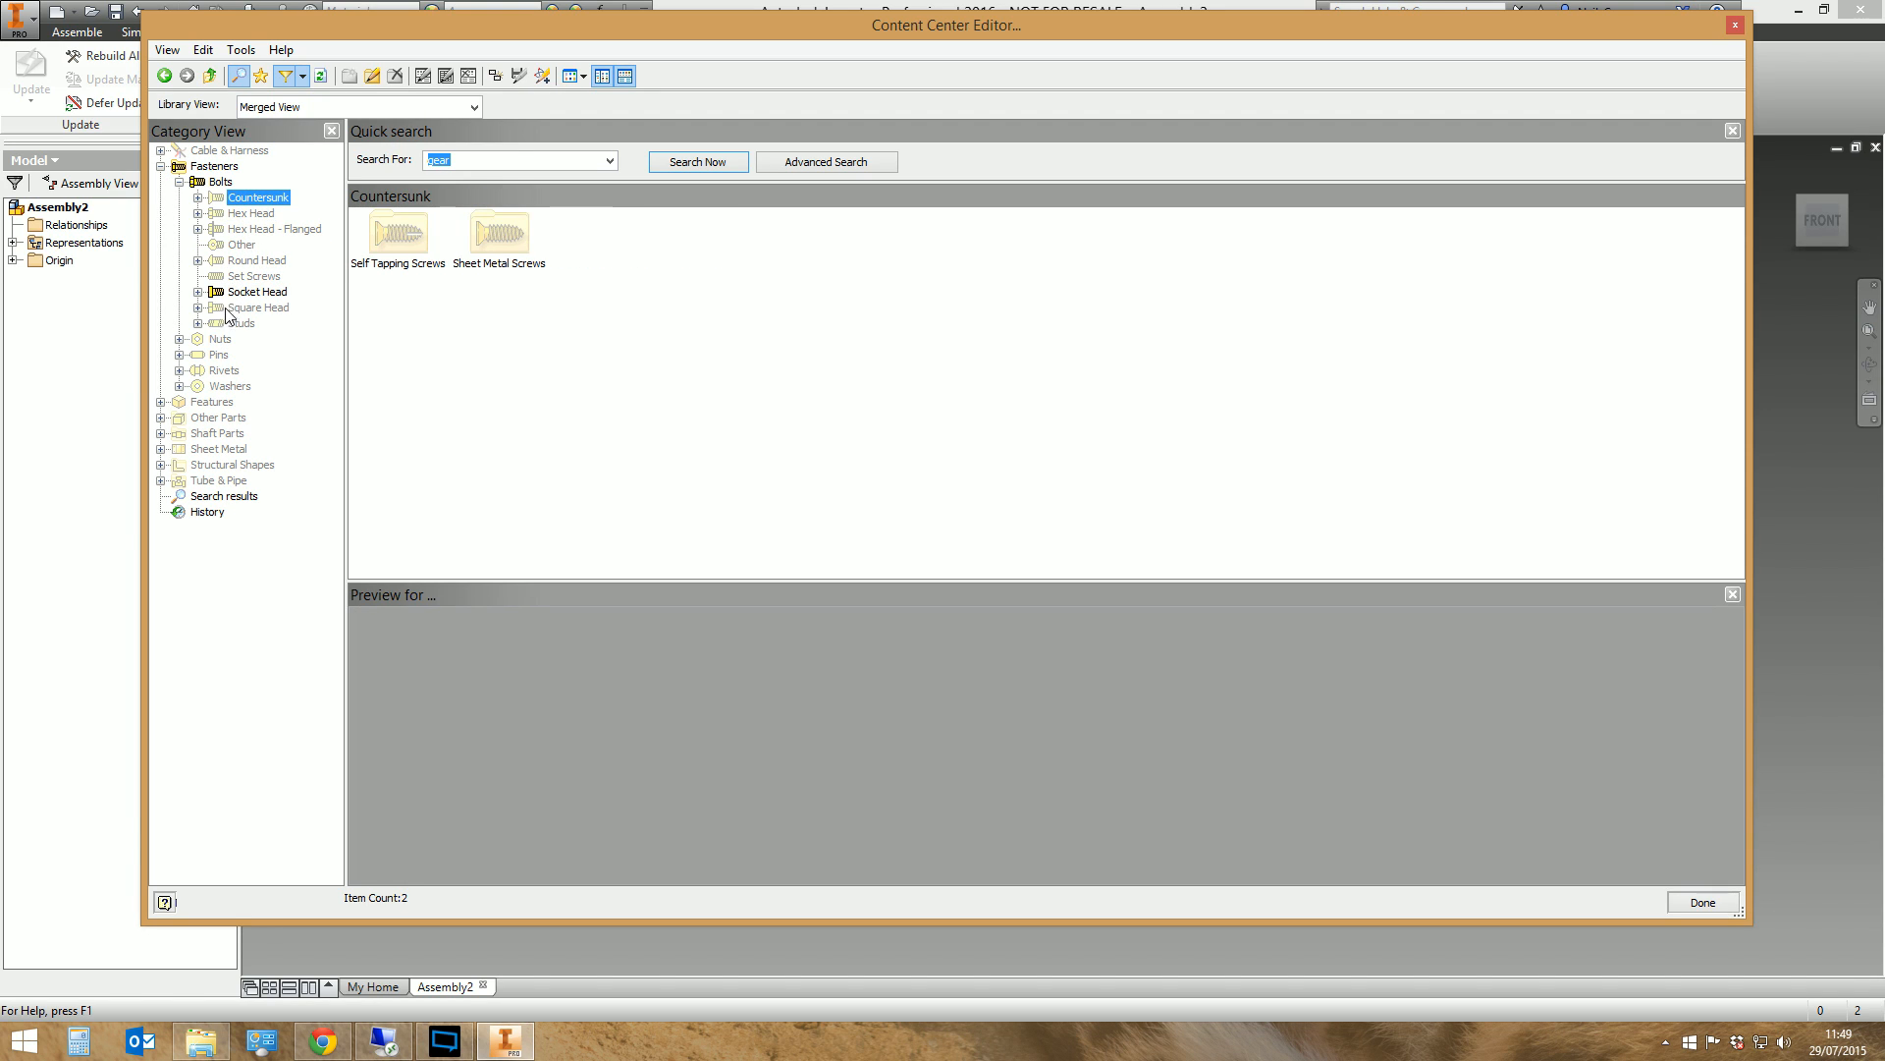
left_click(258, 291)
left_click(700, 234)
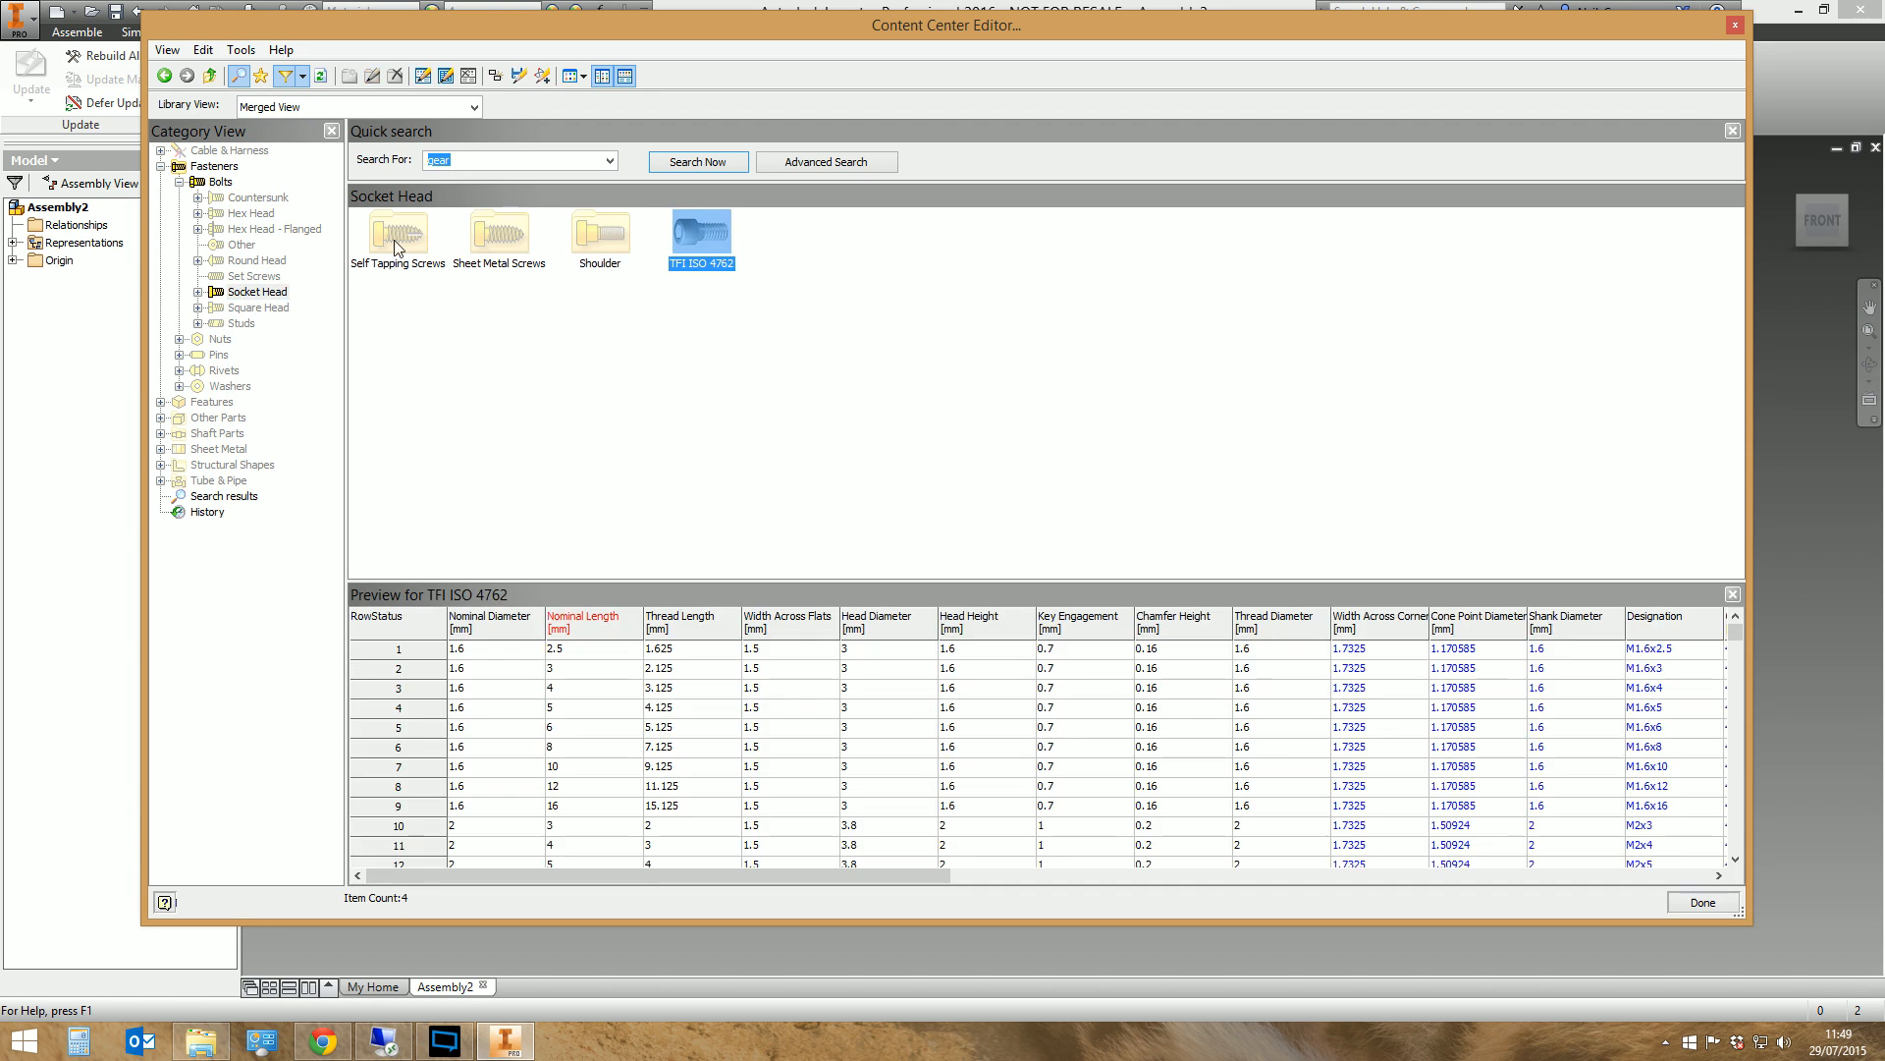
Try the ISO filter on the merged library view and switch back to the TFI filter
left_click(304, 77)
left_click(196, 192)
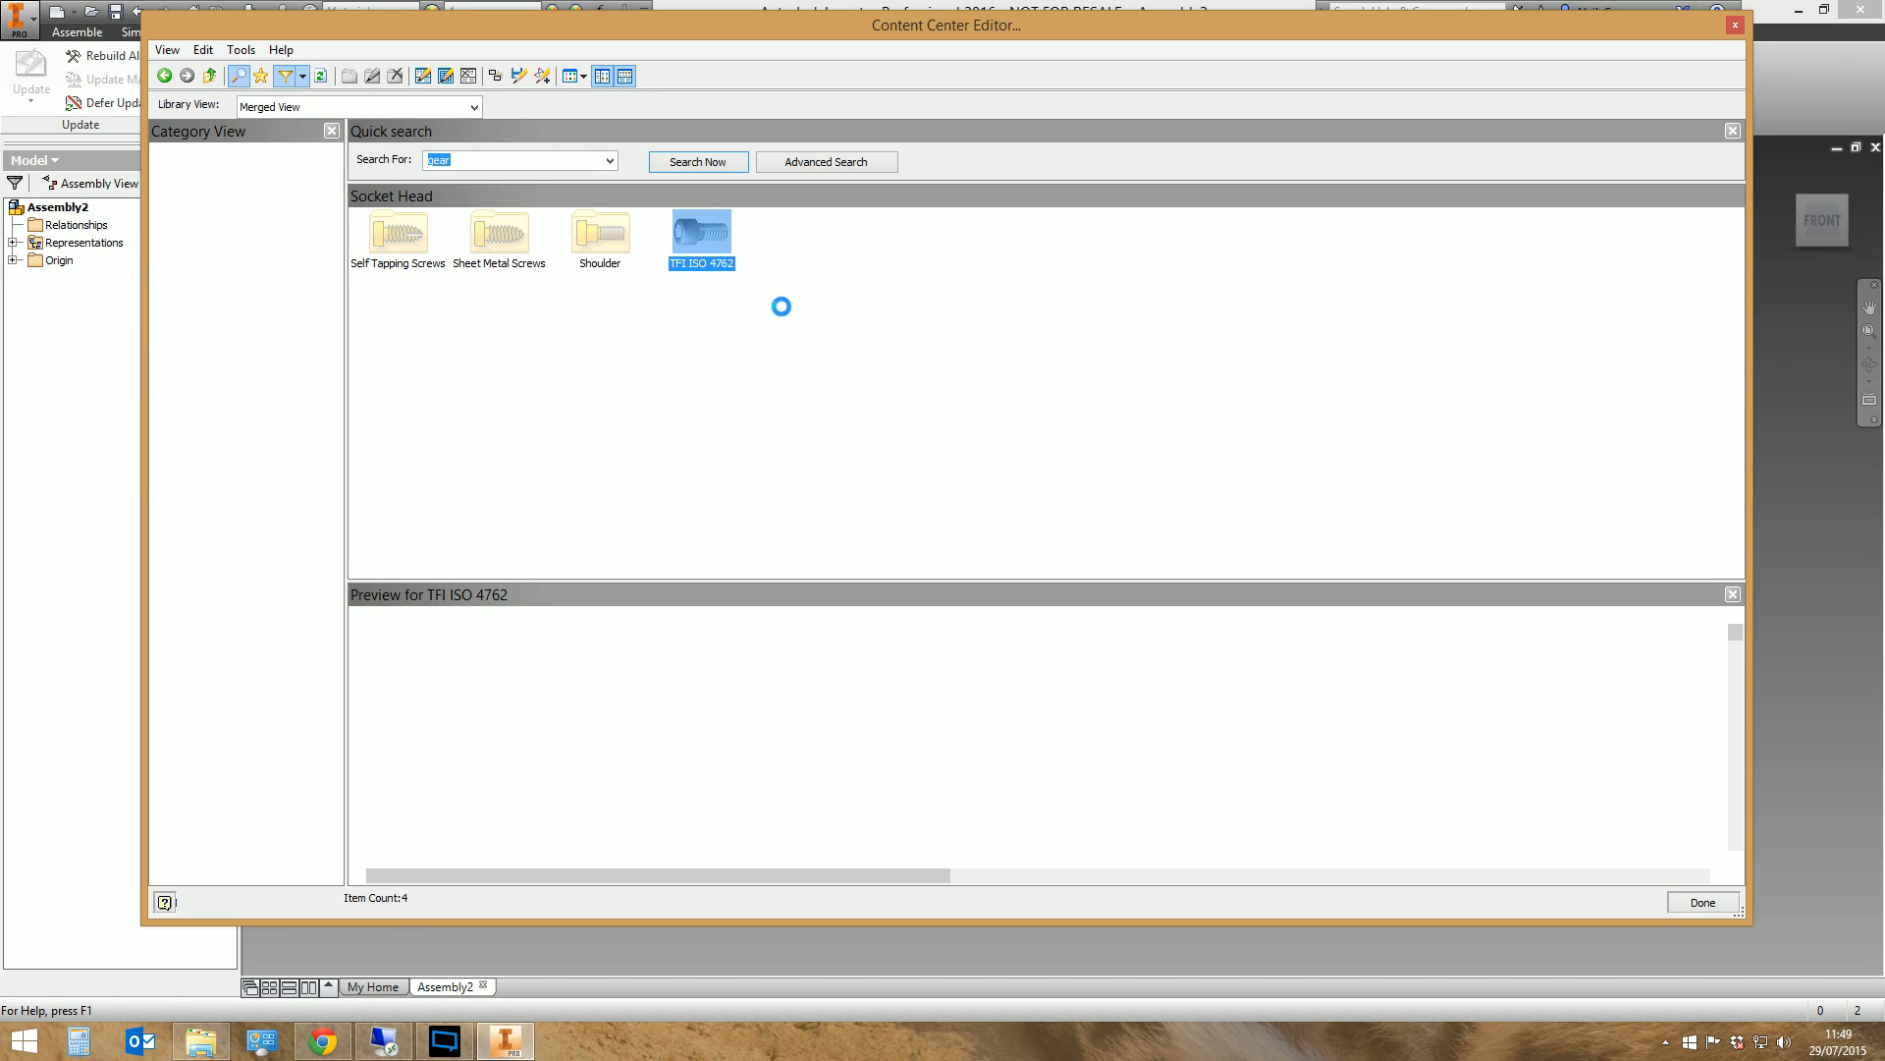
left_click(302, 79)
left_click(174, 278)
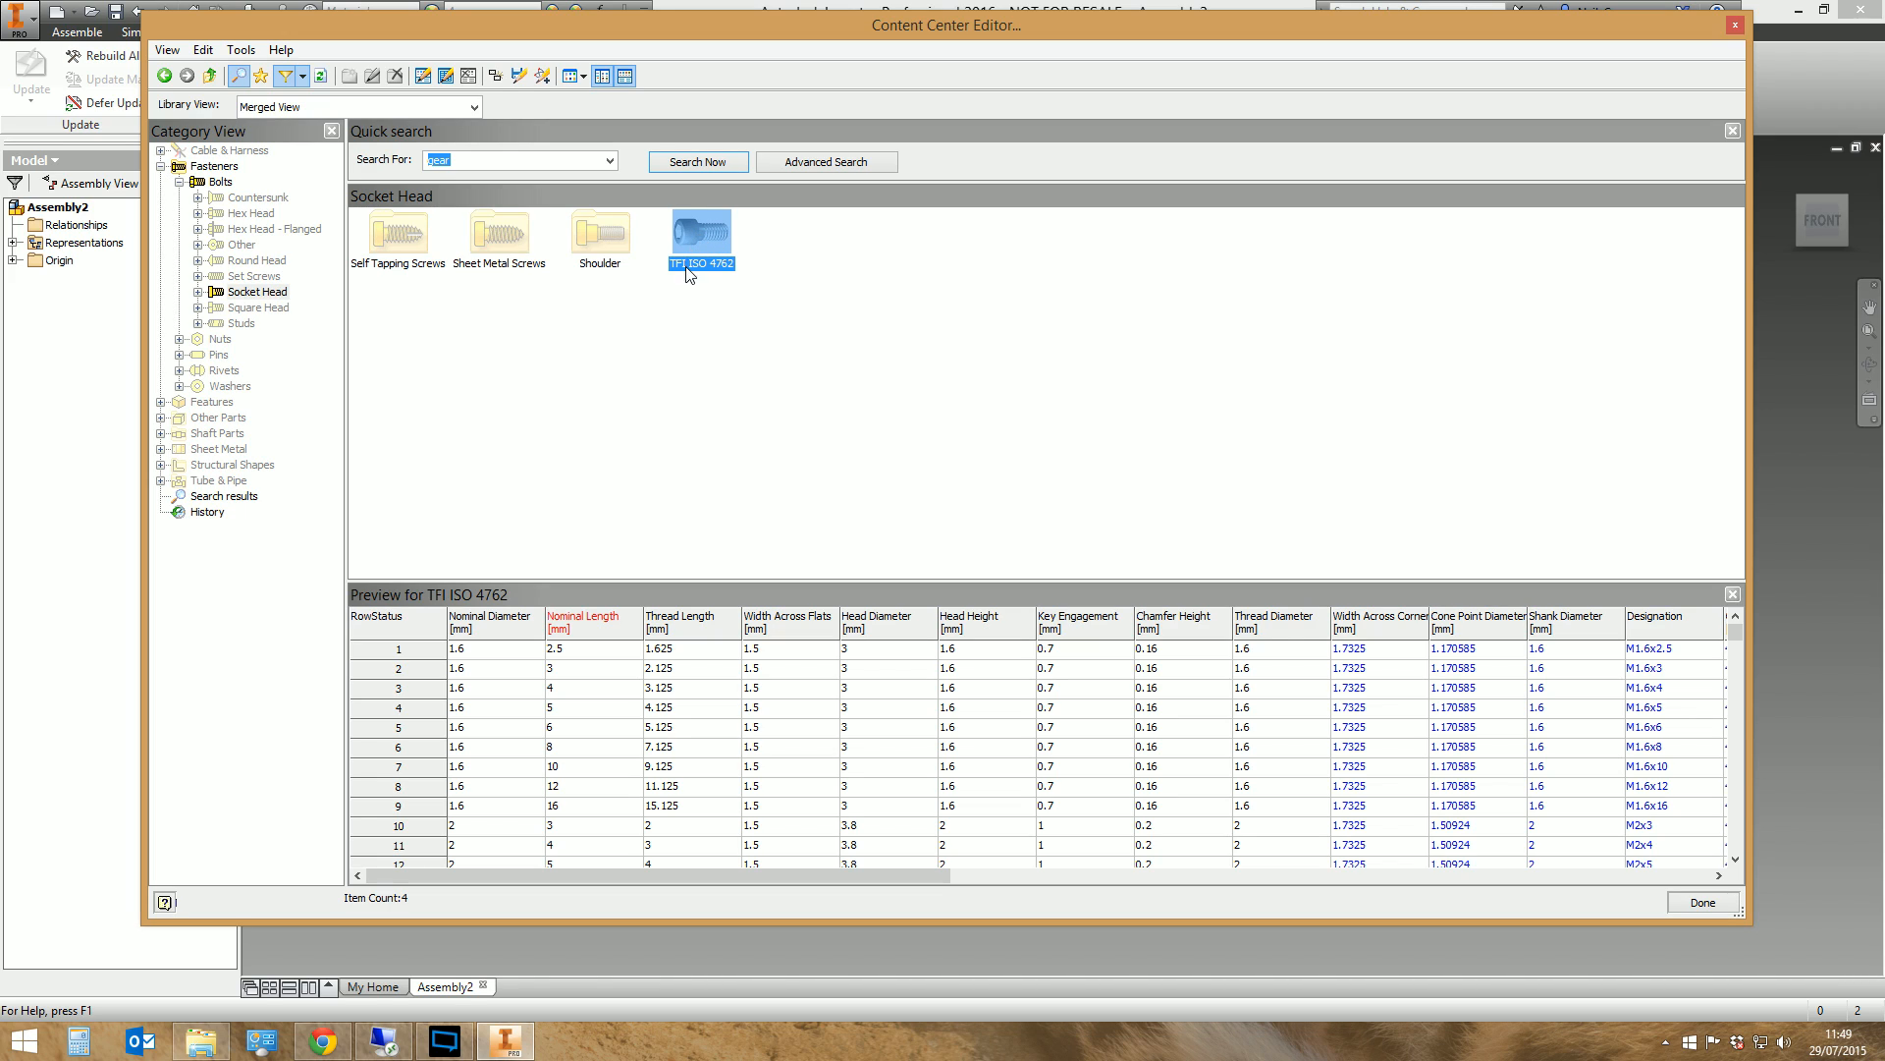
Close the Content Center Editor and select the TFI ISO 4762 family for placement from Content Center
left_click(1689, 902)
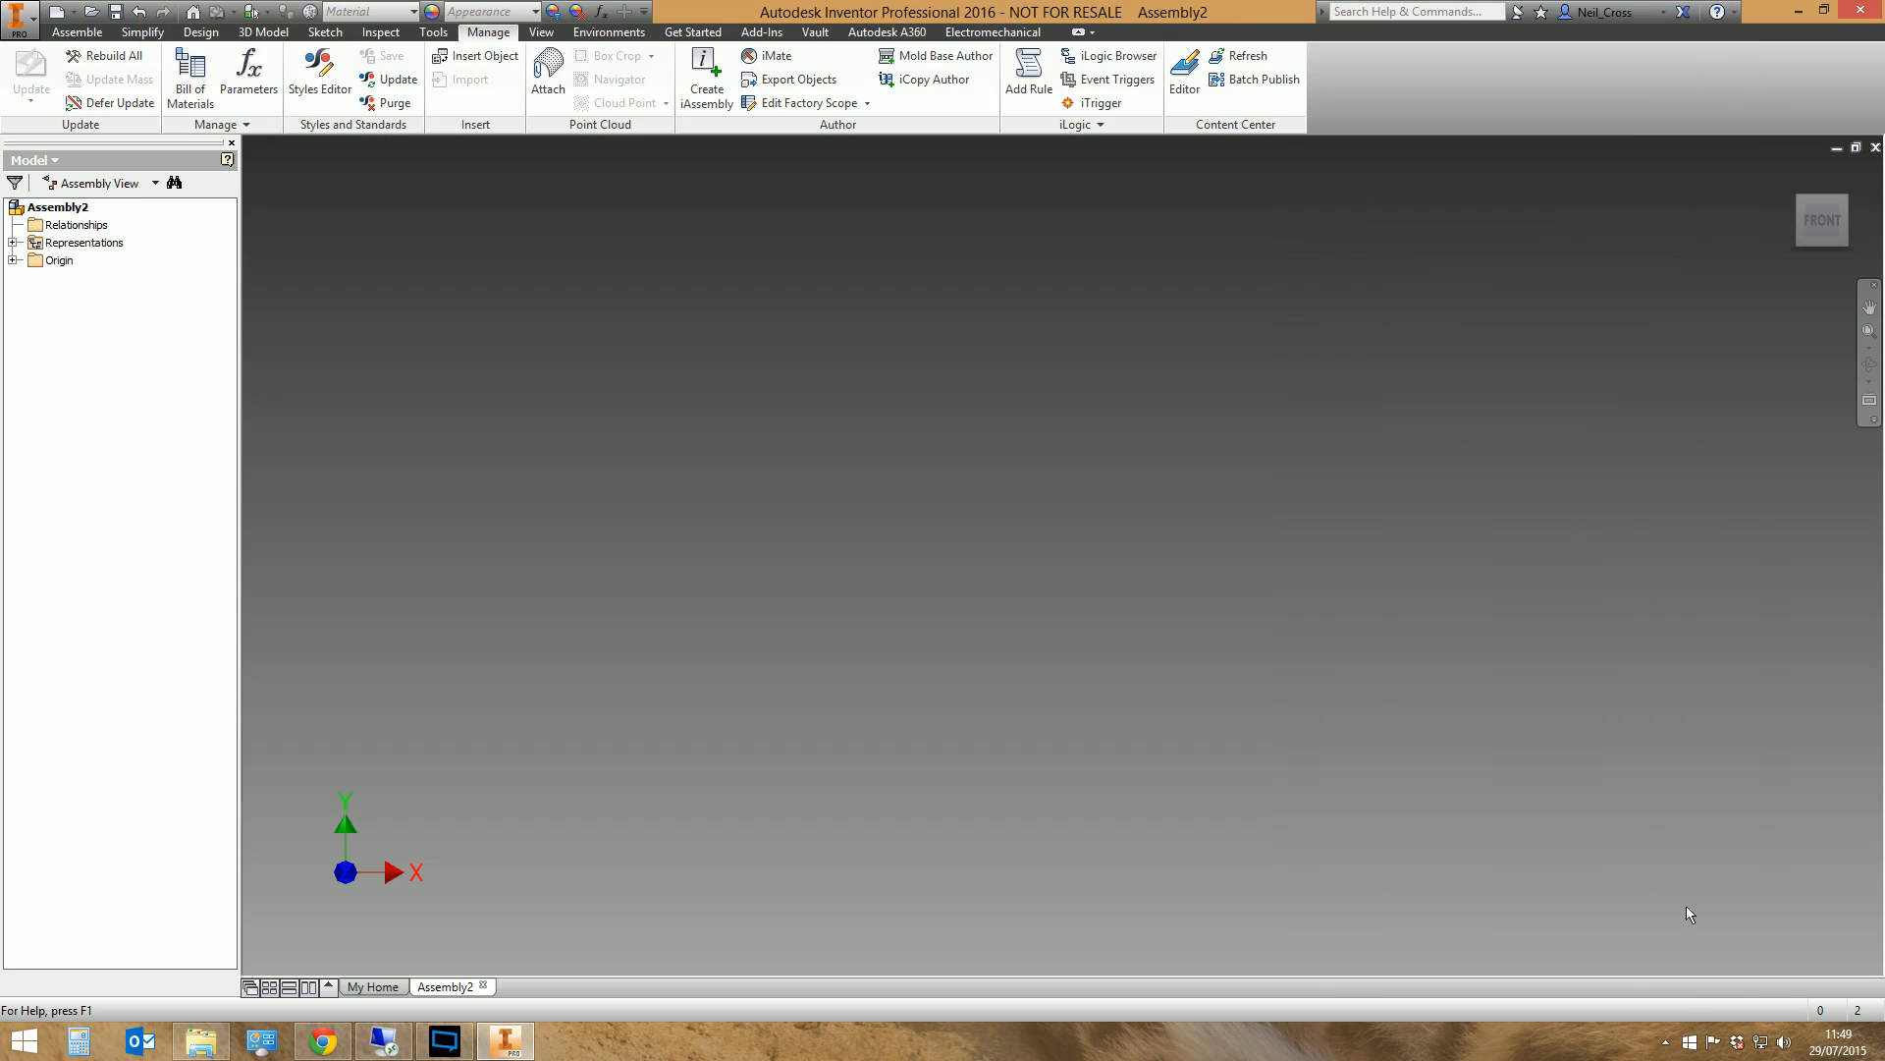
left_click(77, 31)
left_click(52, 78)
left_click(411, 205)
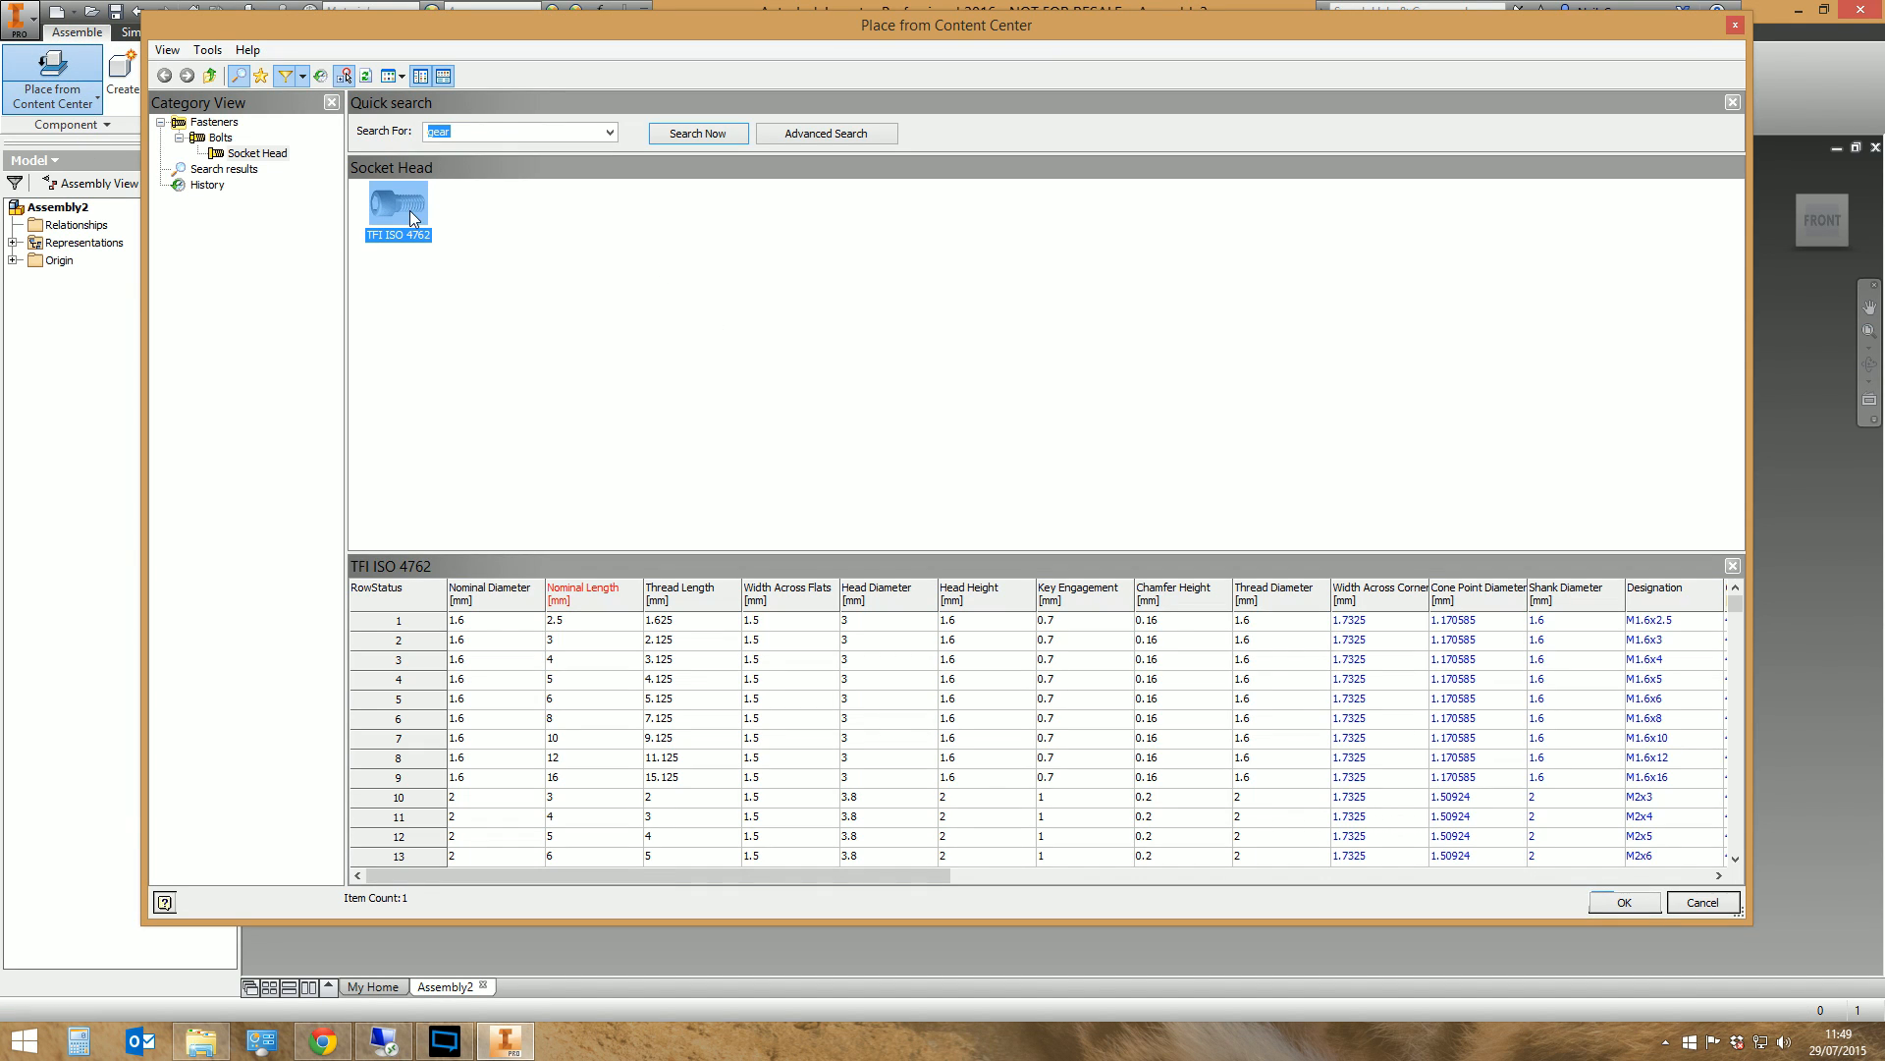
With the TFI filter active, place one TFI ISO 4762 screw in the assembly as a standard part, size M10, nominal length 120 mm
left_click(304, 74)
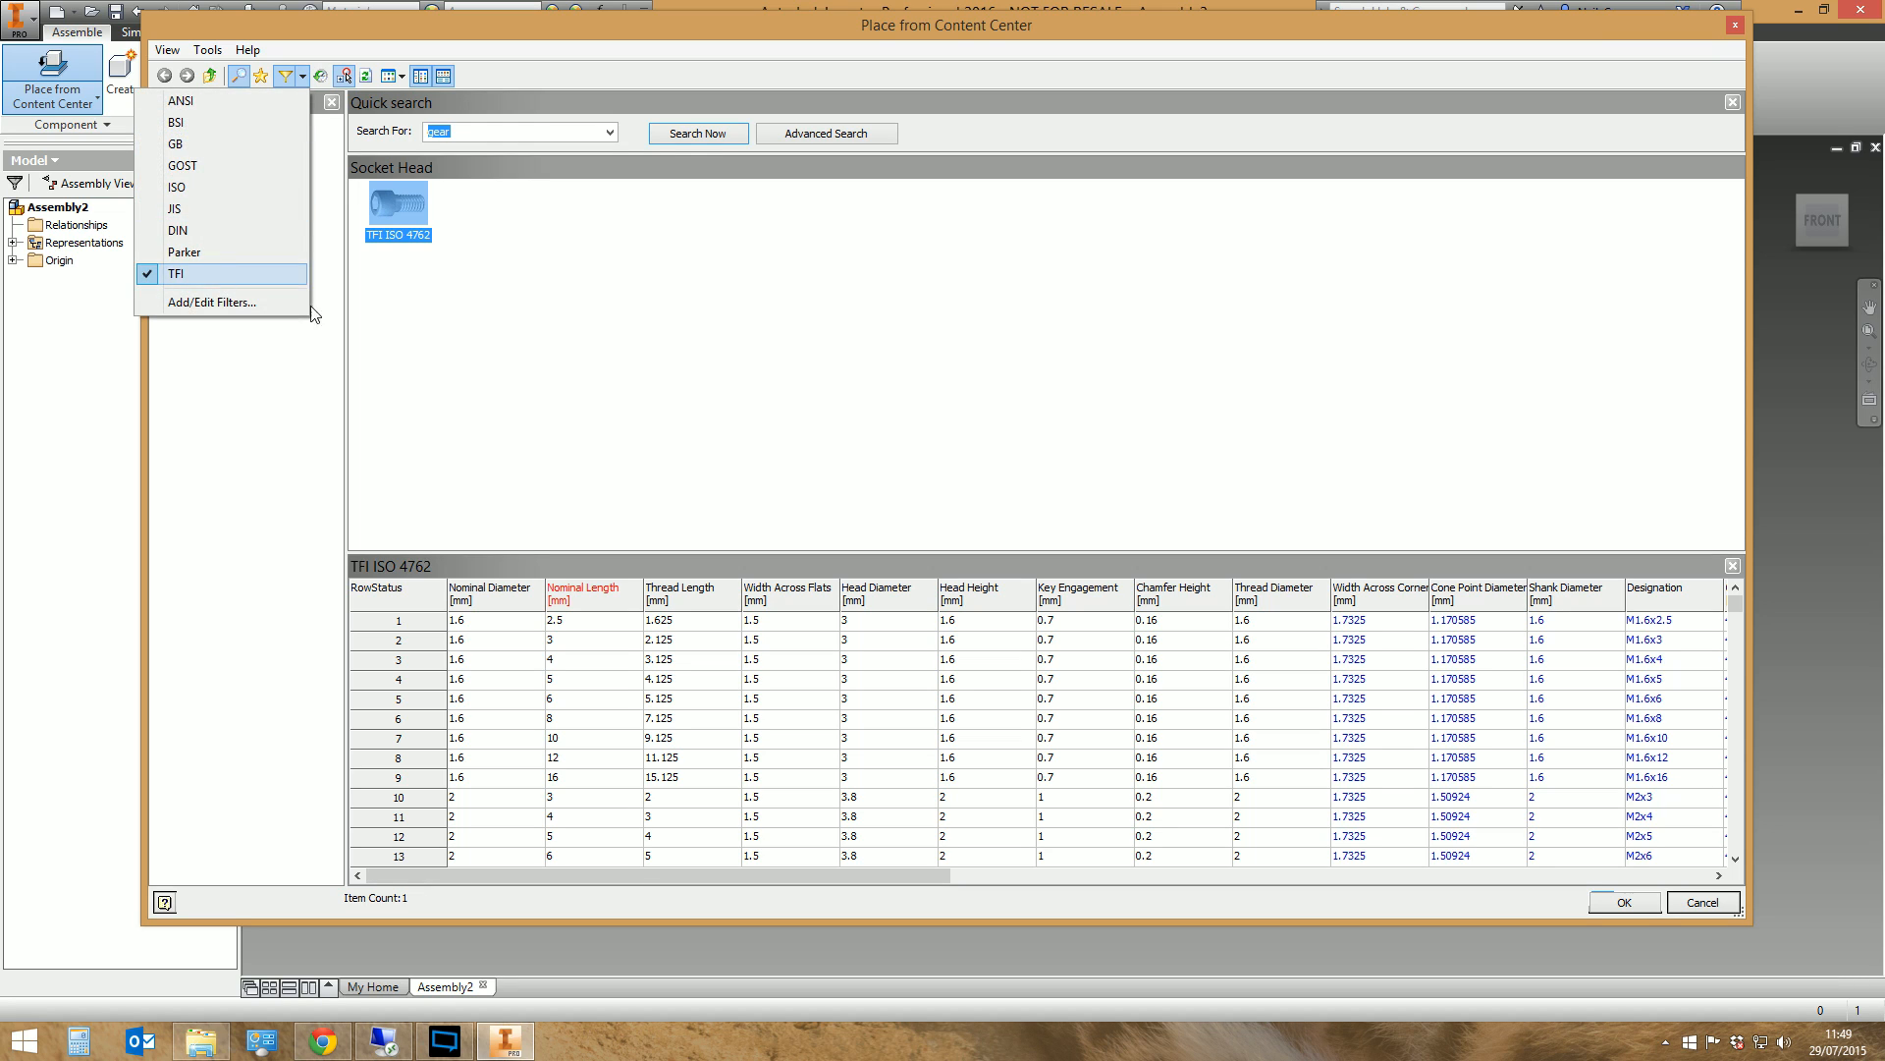
left_click(211, 274)
double_click(403, 195)
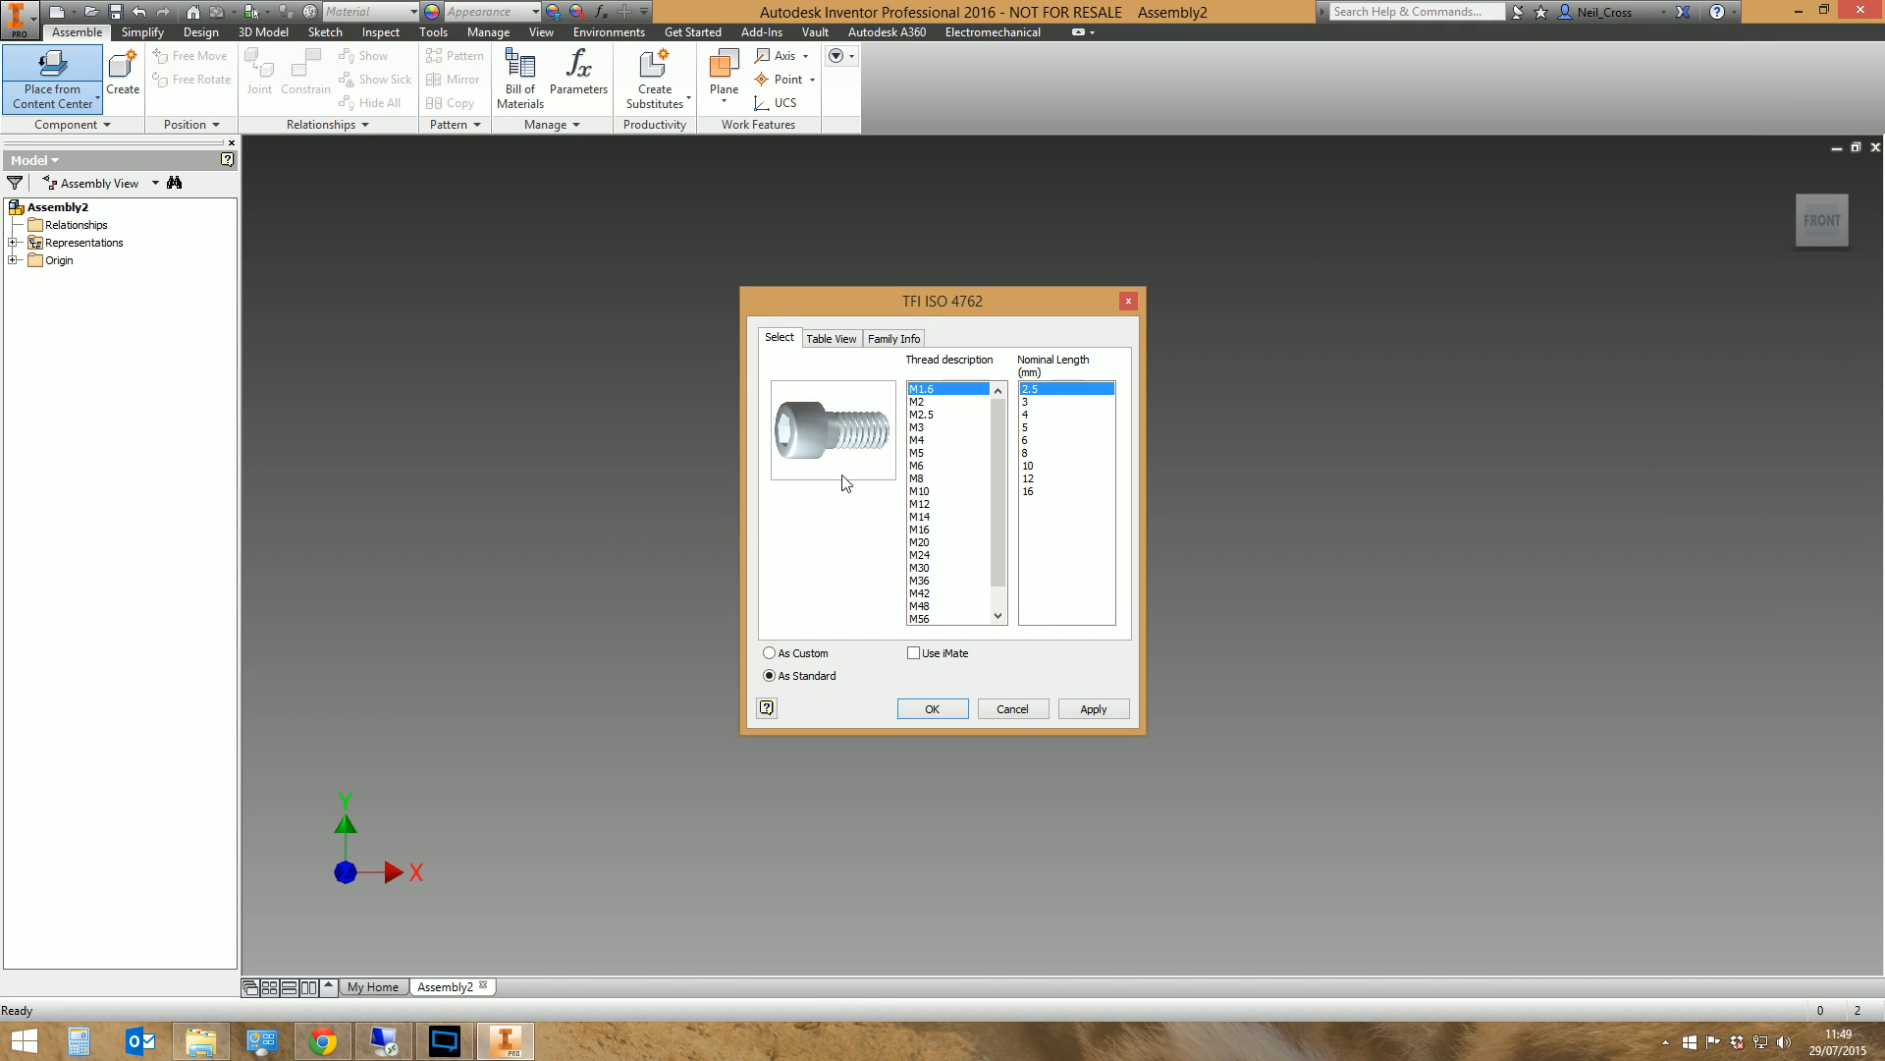
left_click(921, 493)
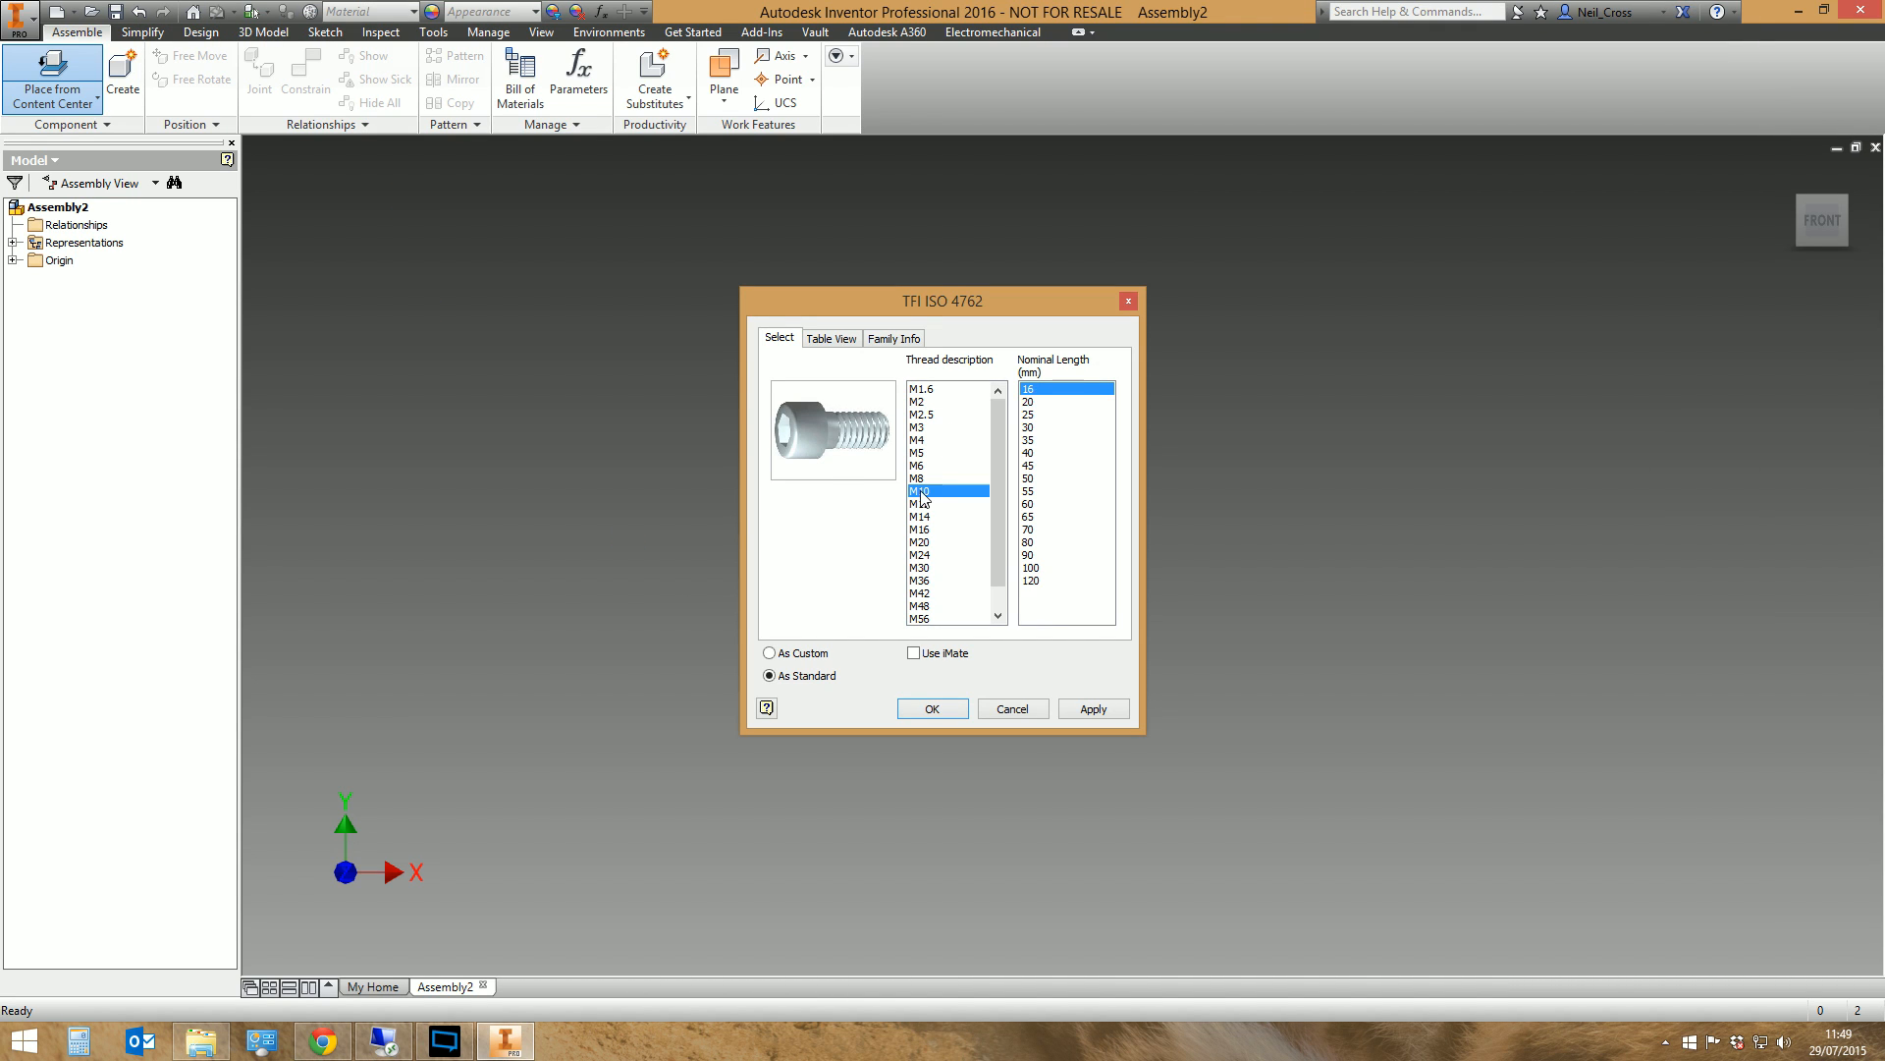
left_click(1036, 581)
left_click(944, 707)
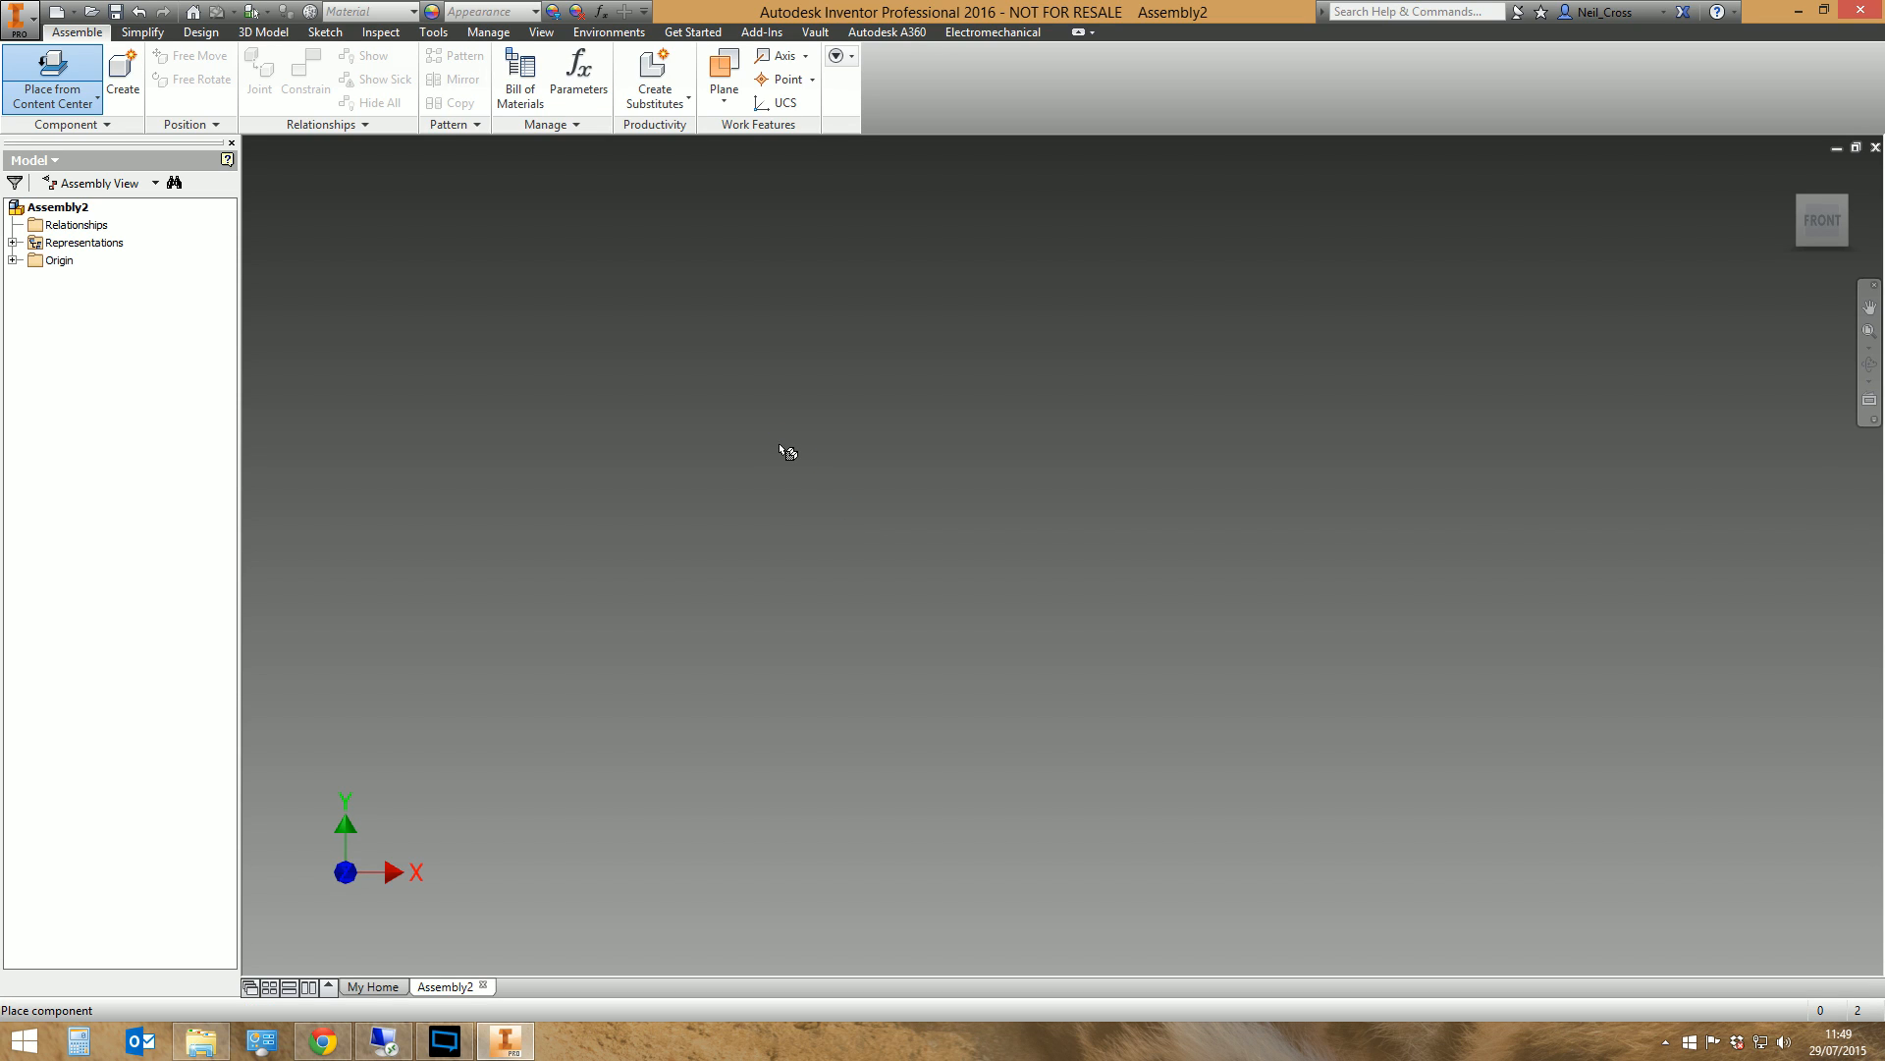
left_click(1062, 453)
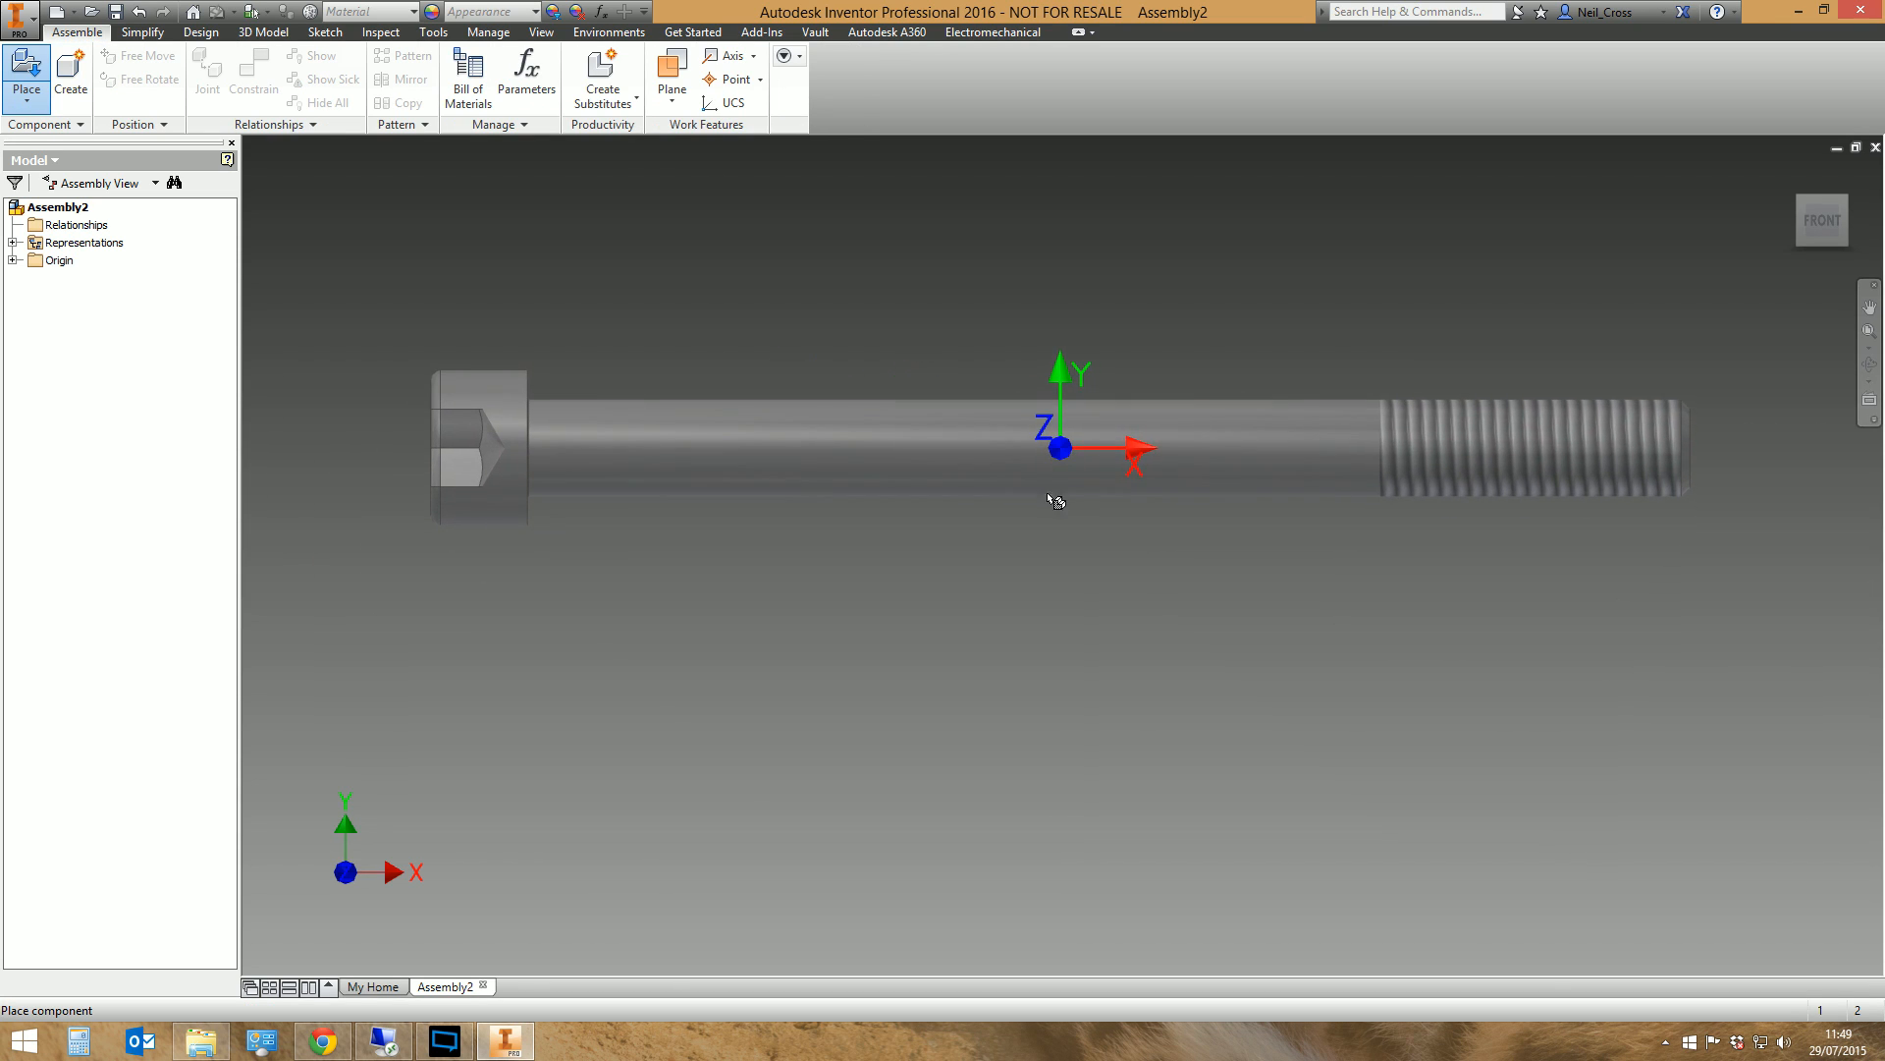
right_click(749, 619)
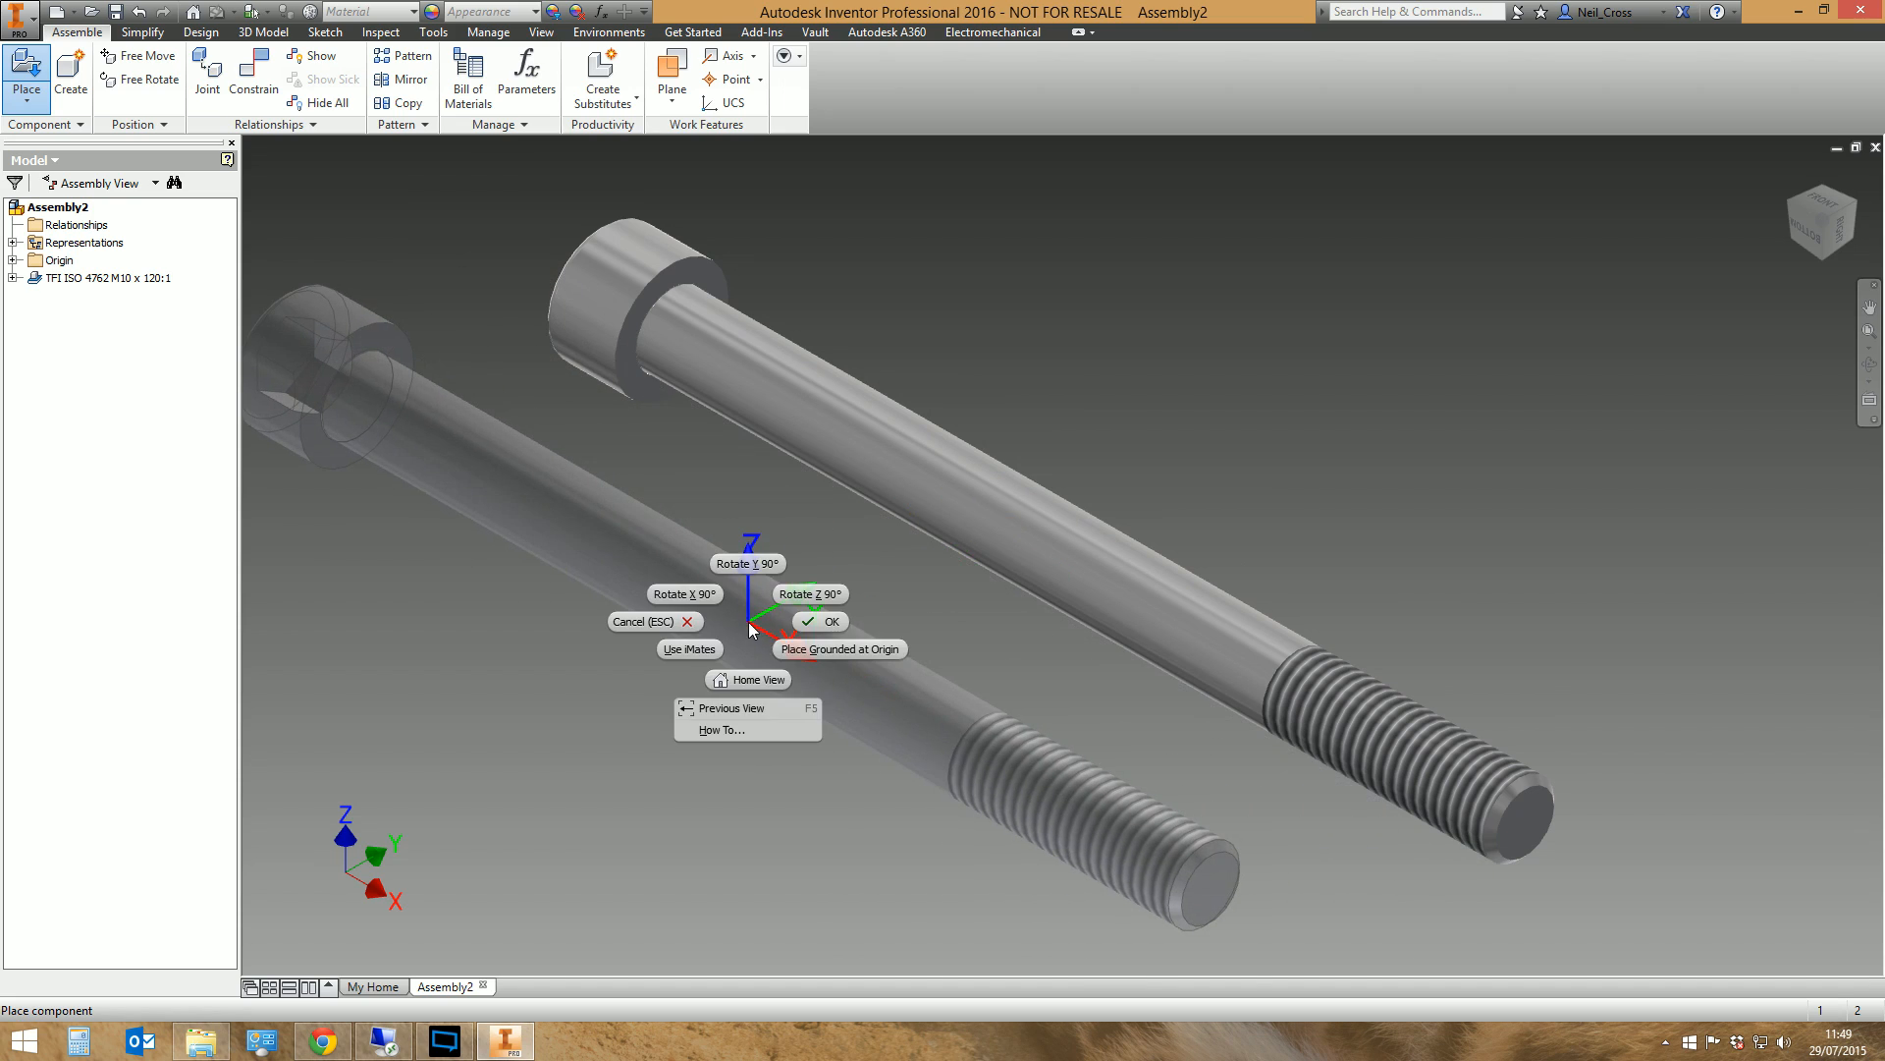
left_click(810, 625)
Review the placed screw's iProperties, checking the description, part number, general file details and physical material, and close them
left_click(71, 279)
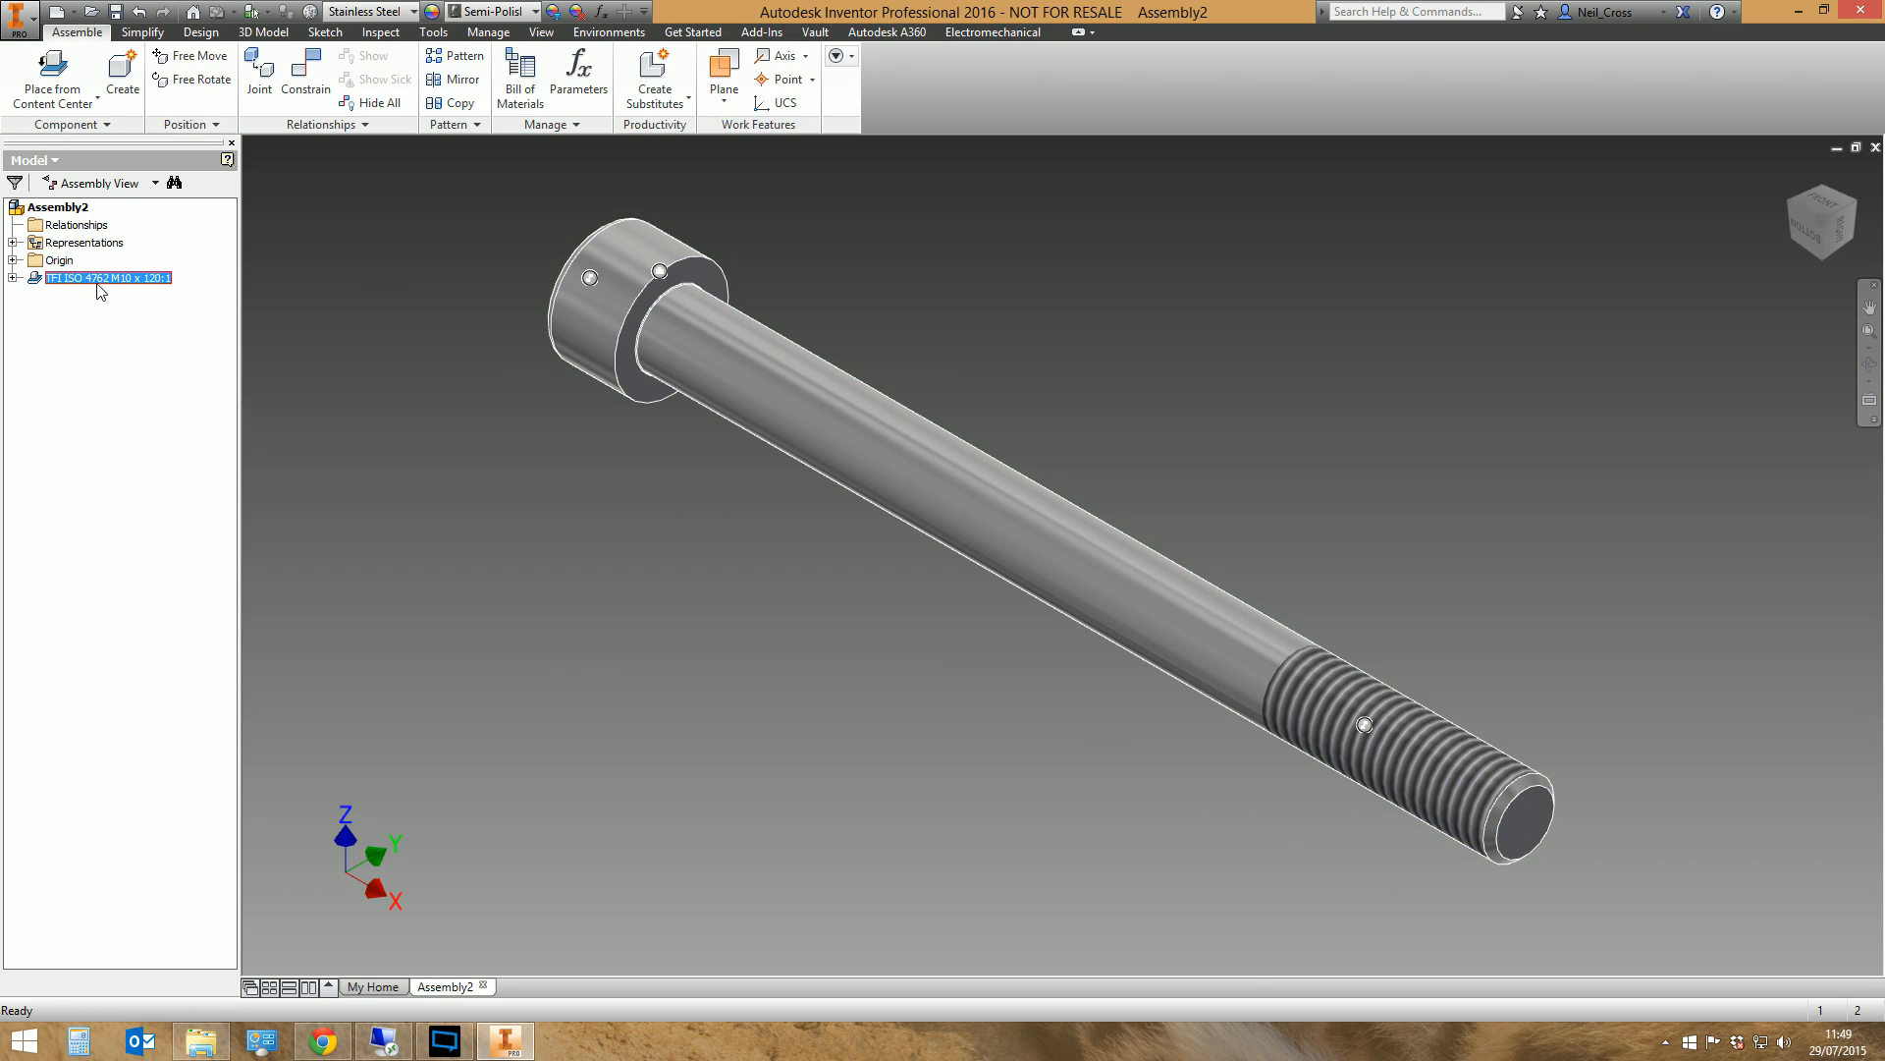
right_click(99, 280)
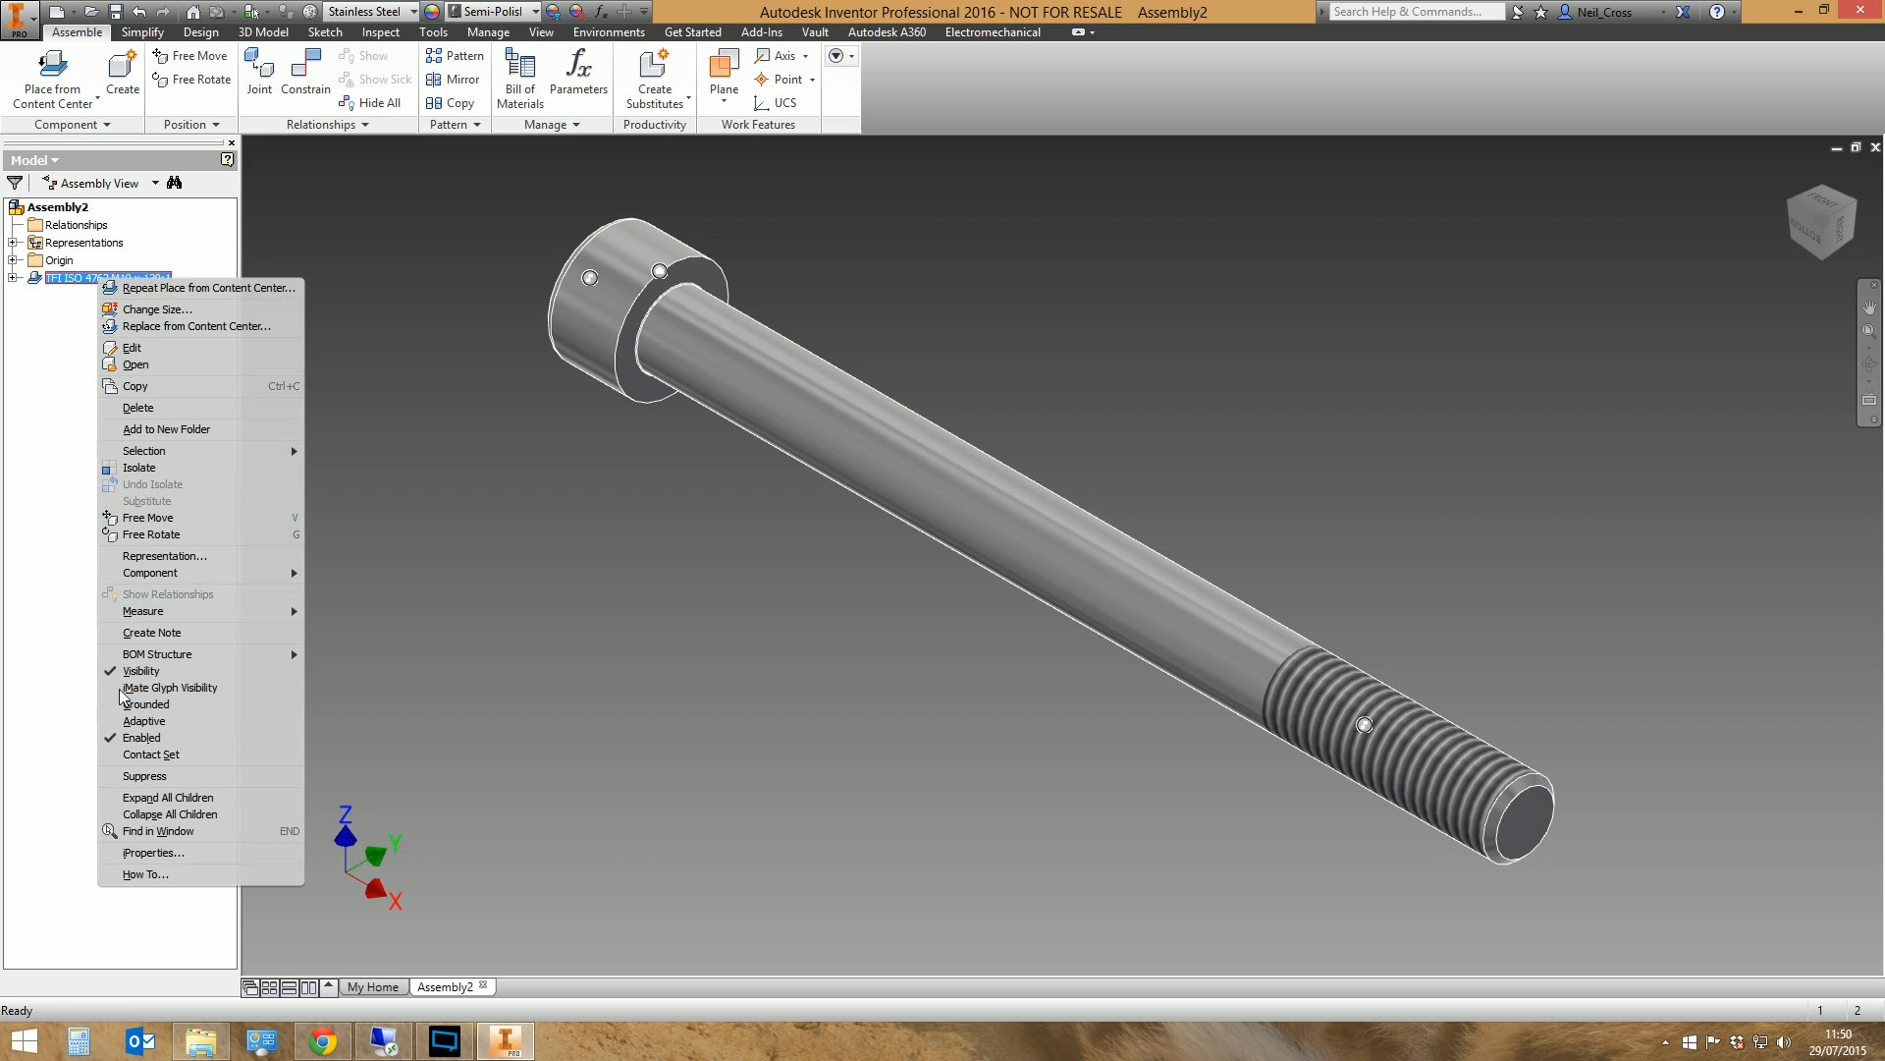
left_click(167, 852)
left_click(856, 239)
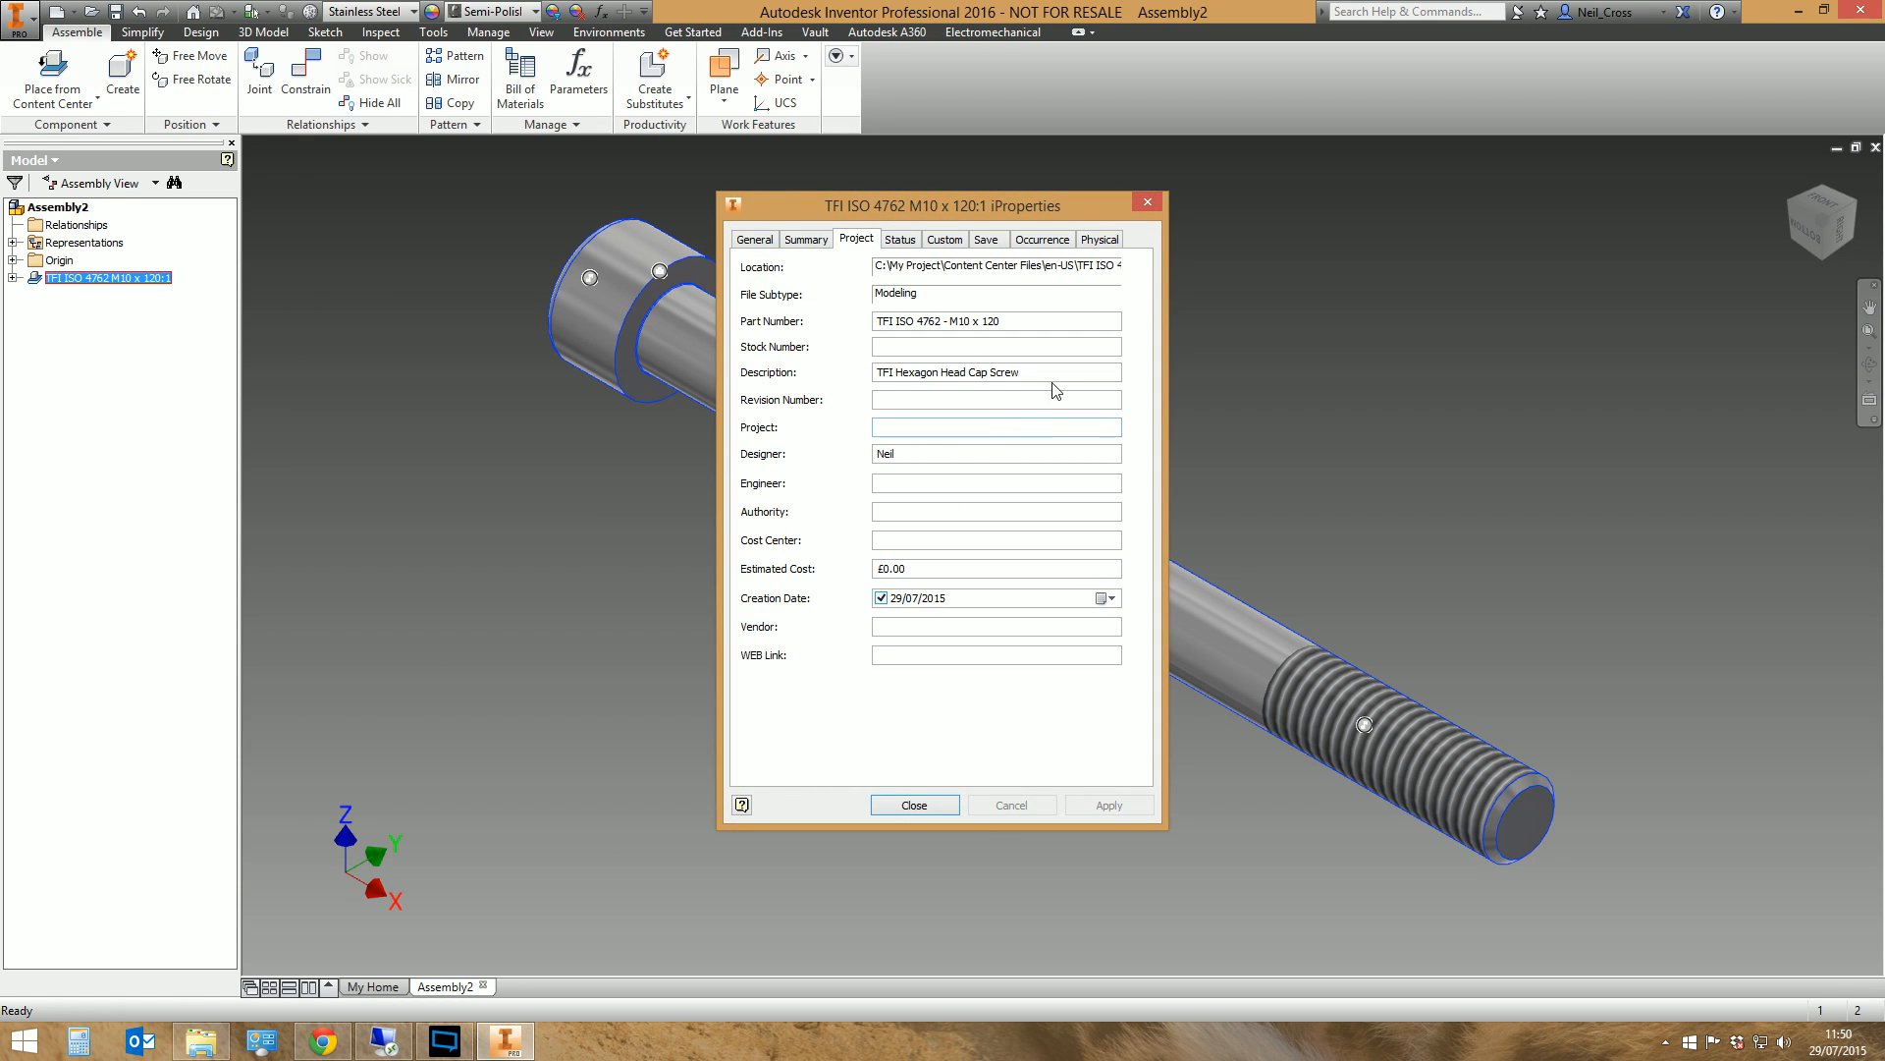
left_click_drag(1027, 372, 874, 373)
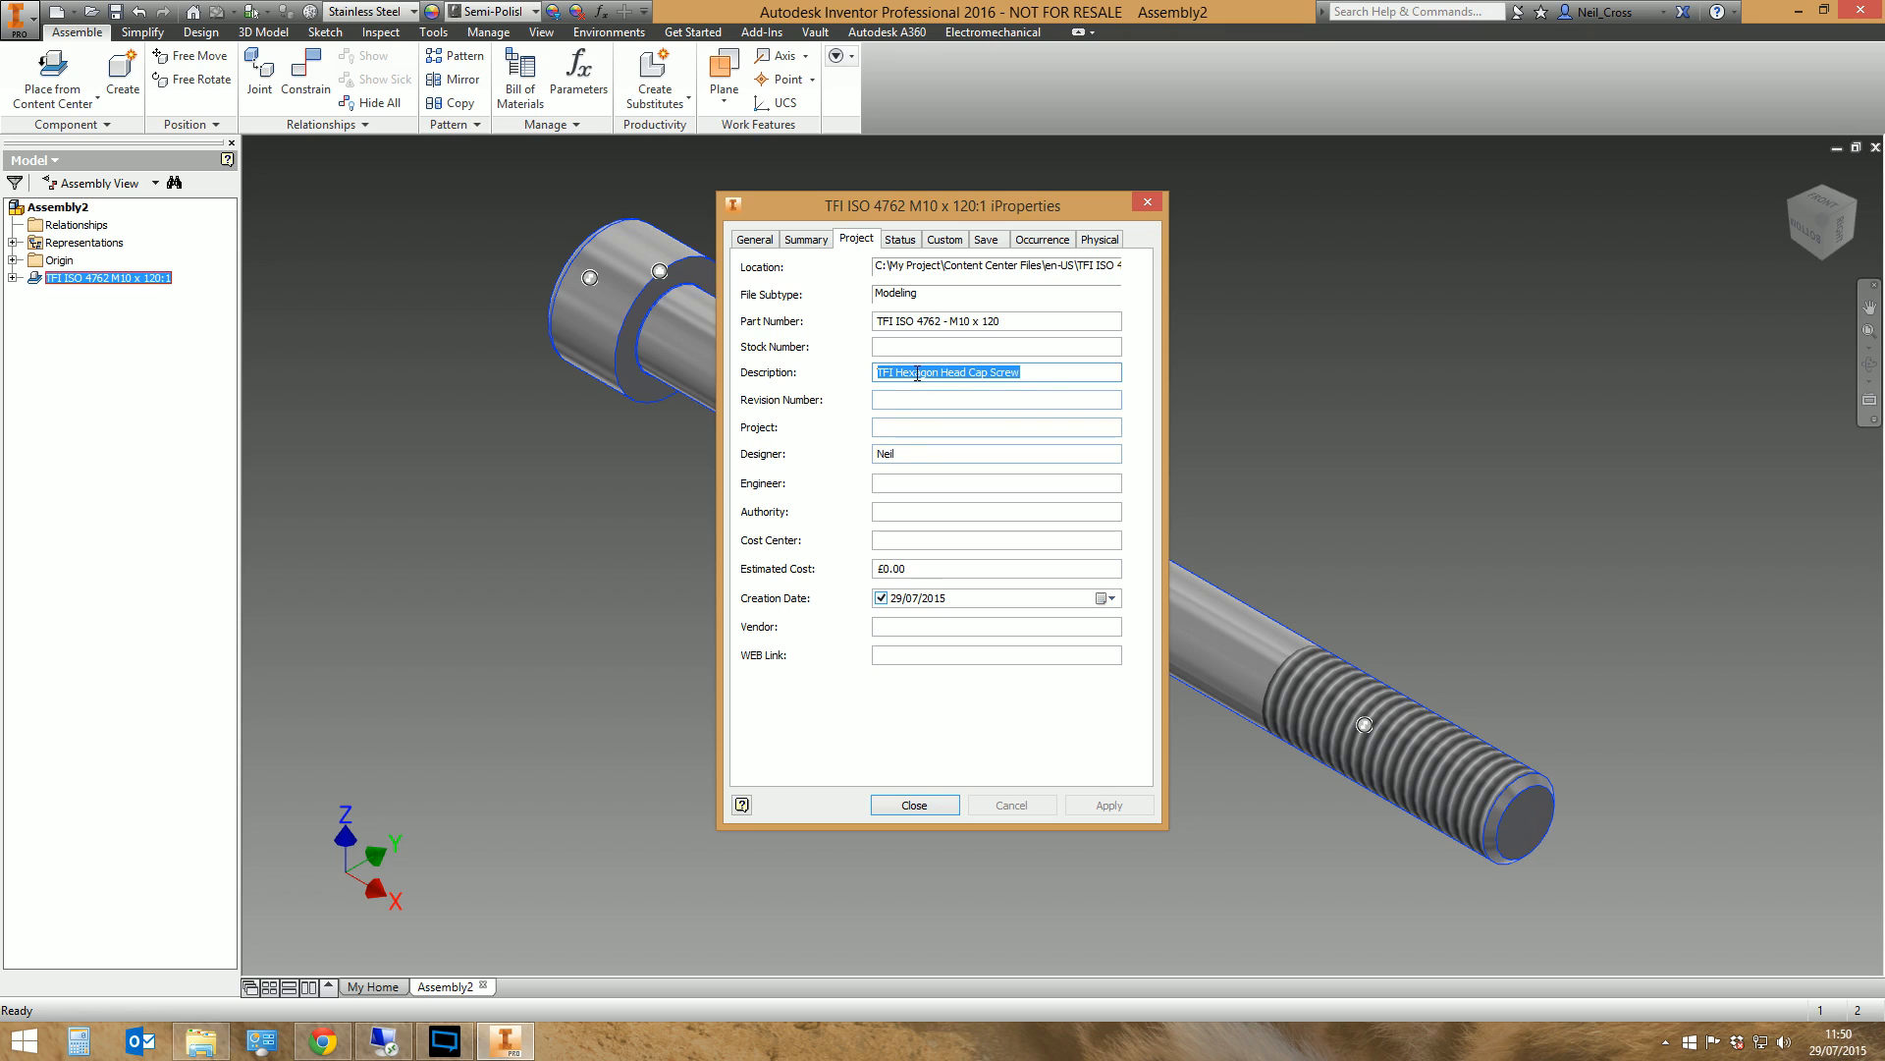
left_click(919, 372)
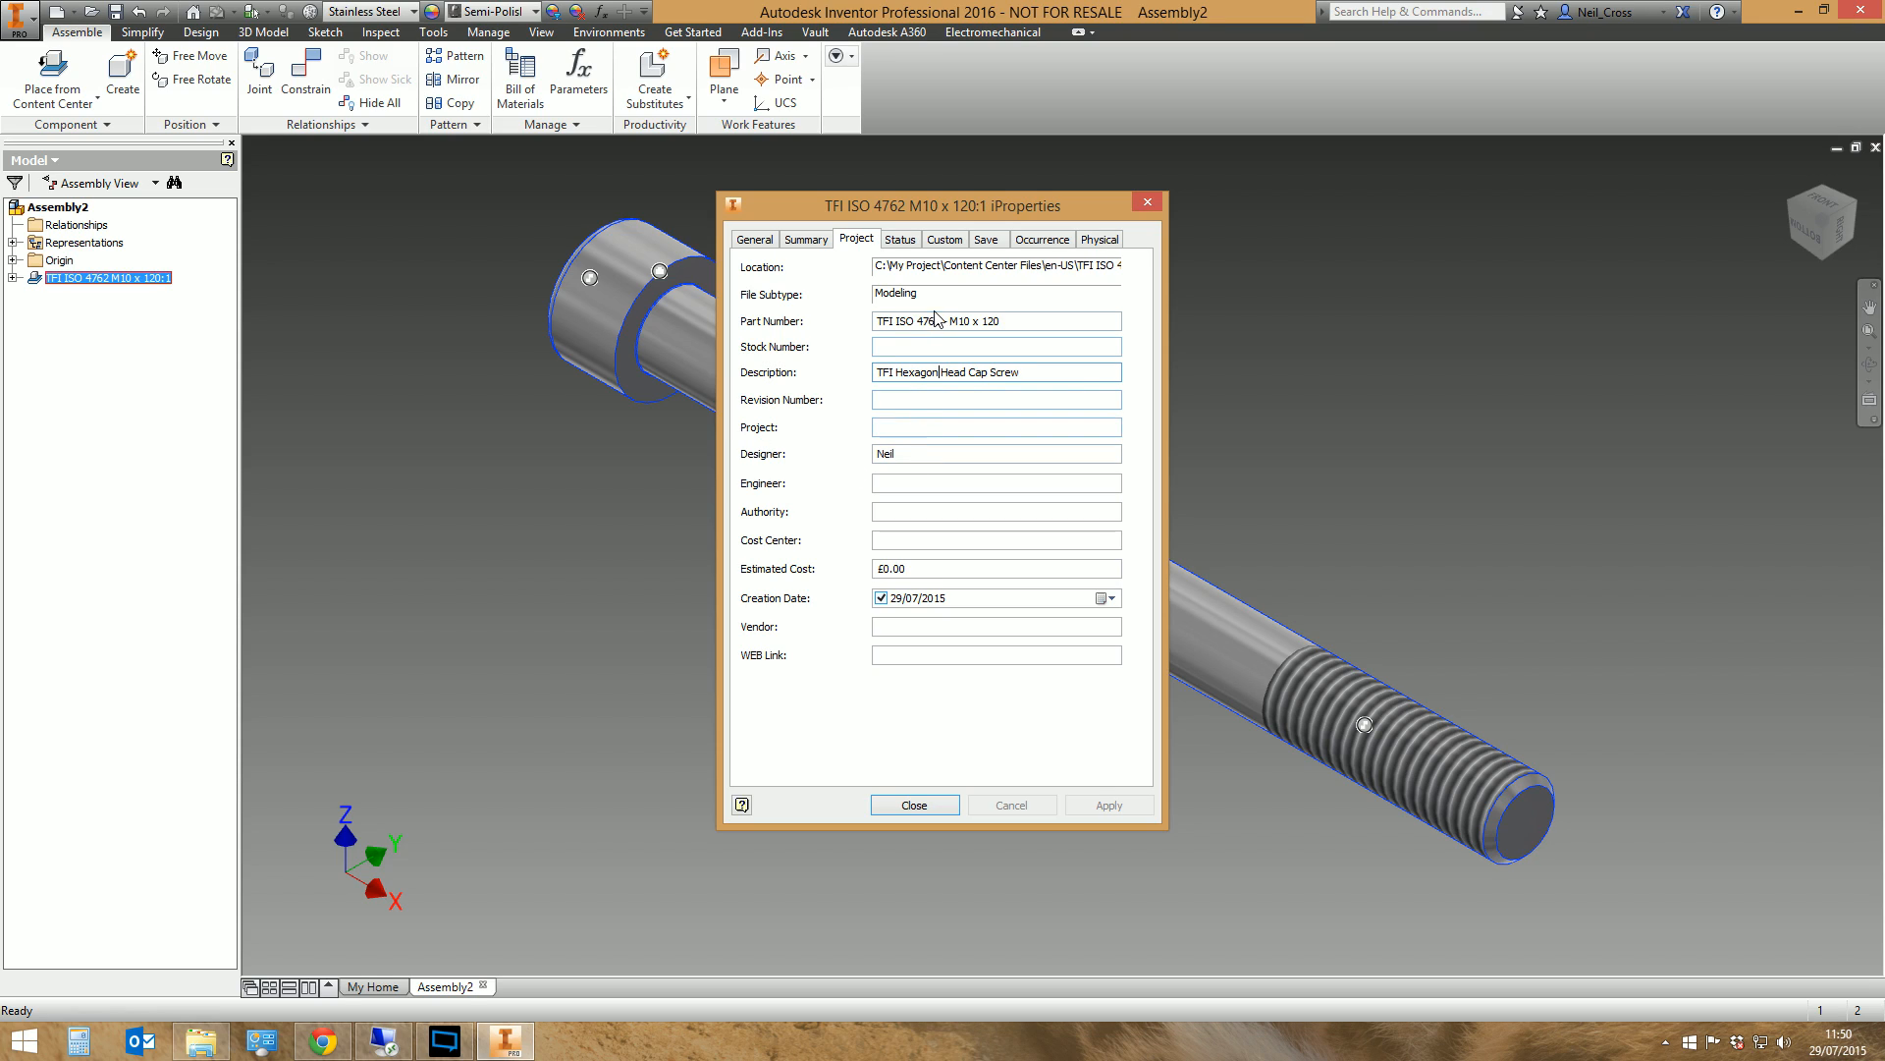
left_click_drag(1001, 321, 98, 359)
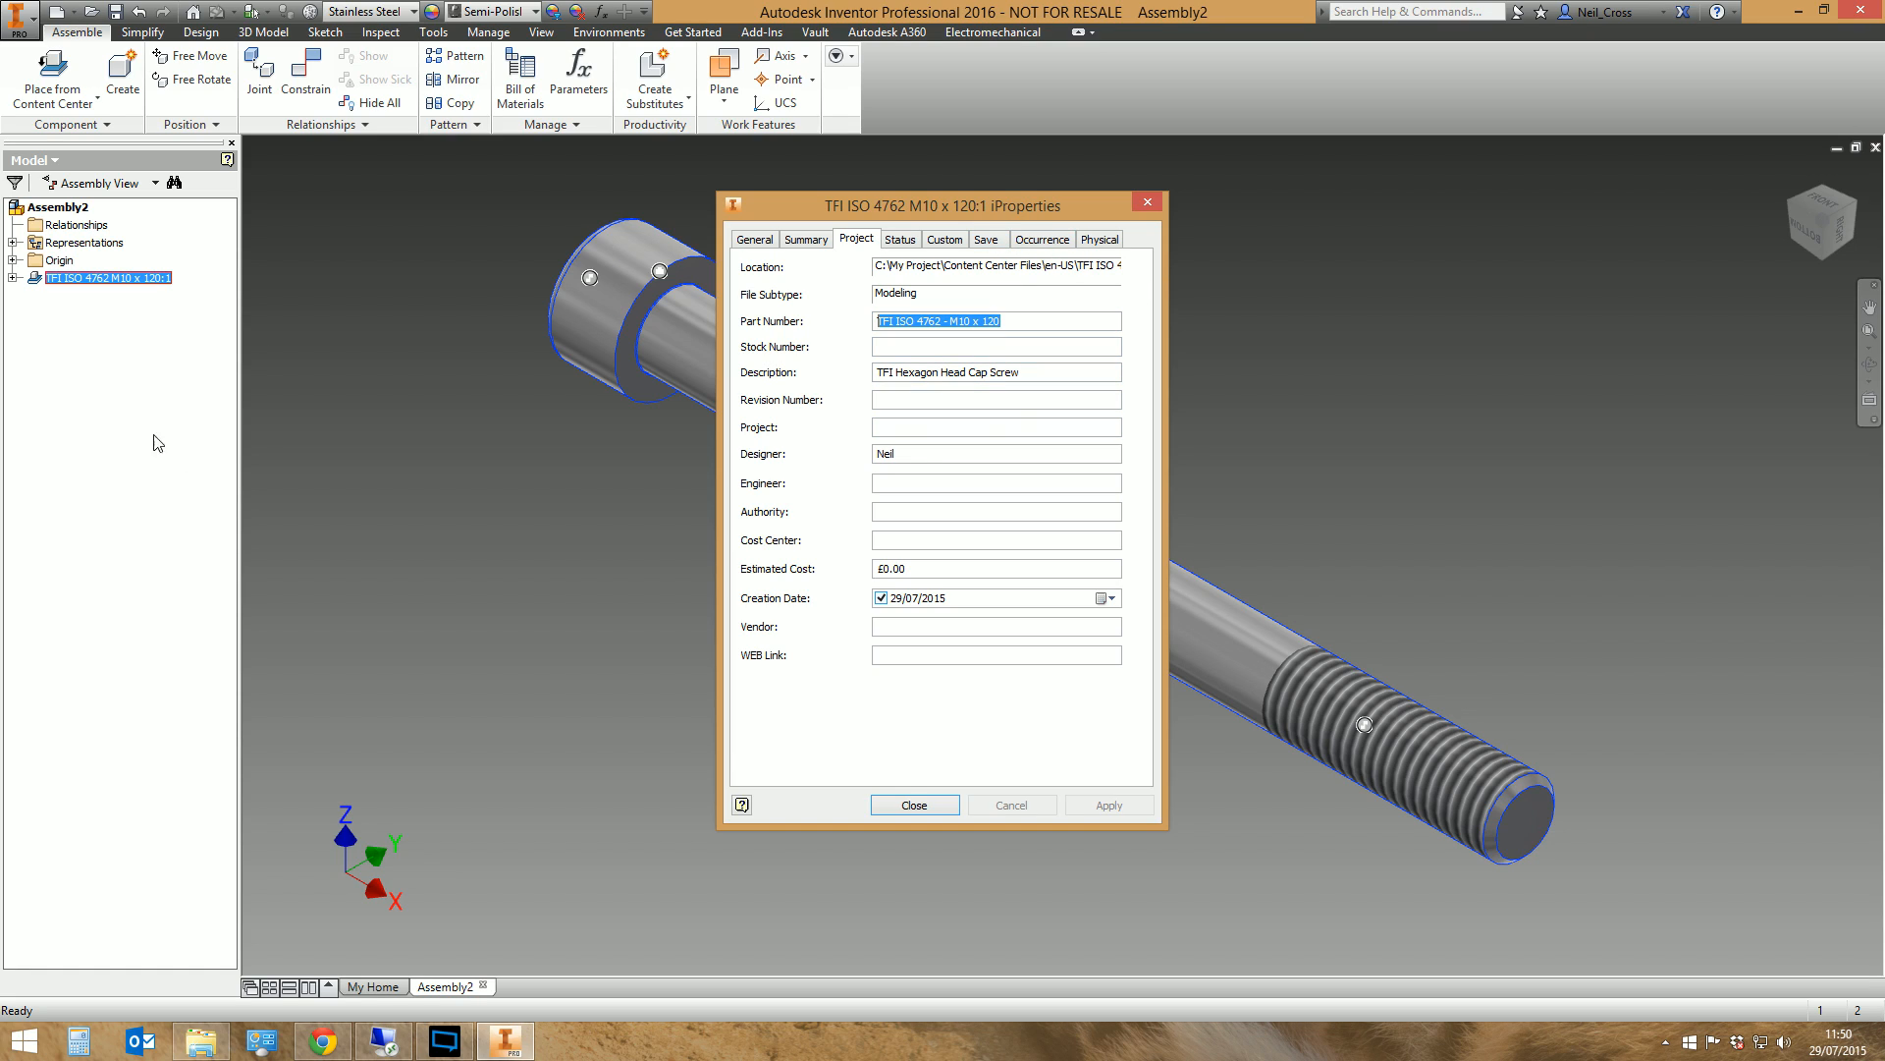
left_click(757, 240)
left_click(1100, 239)
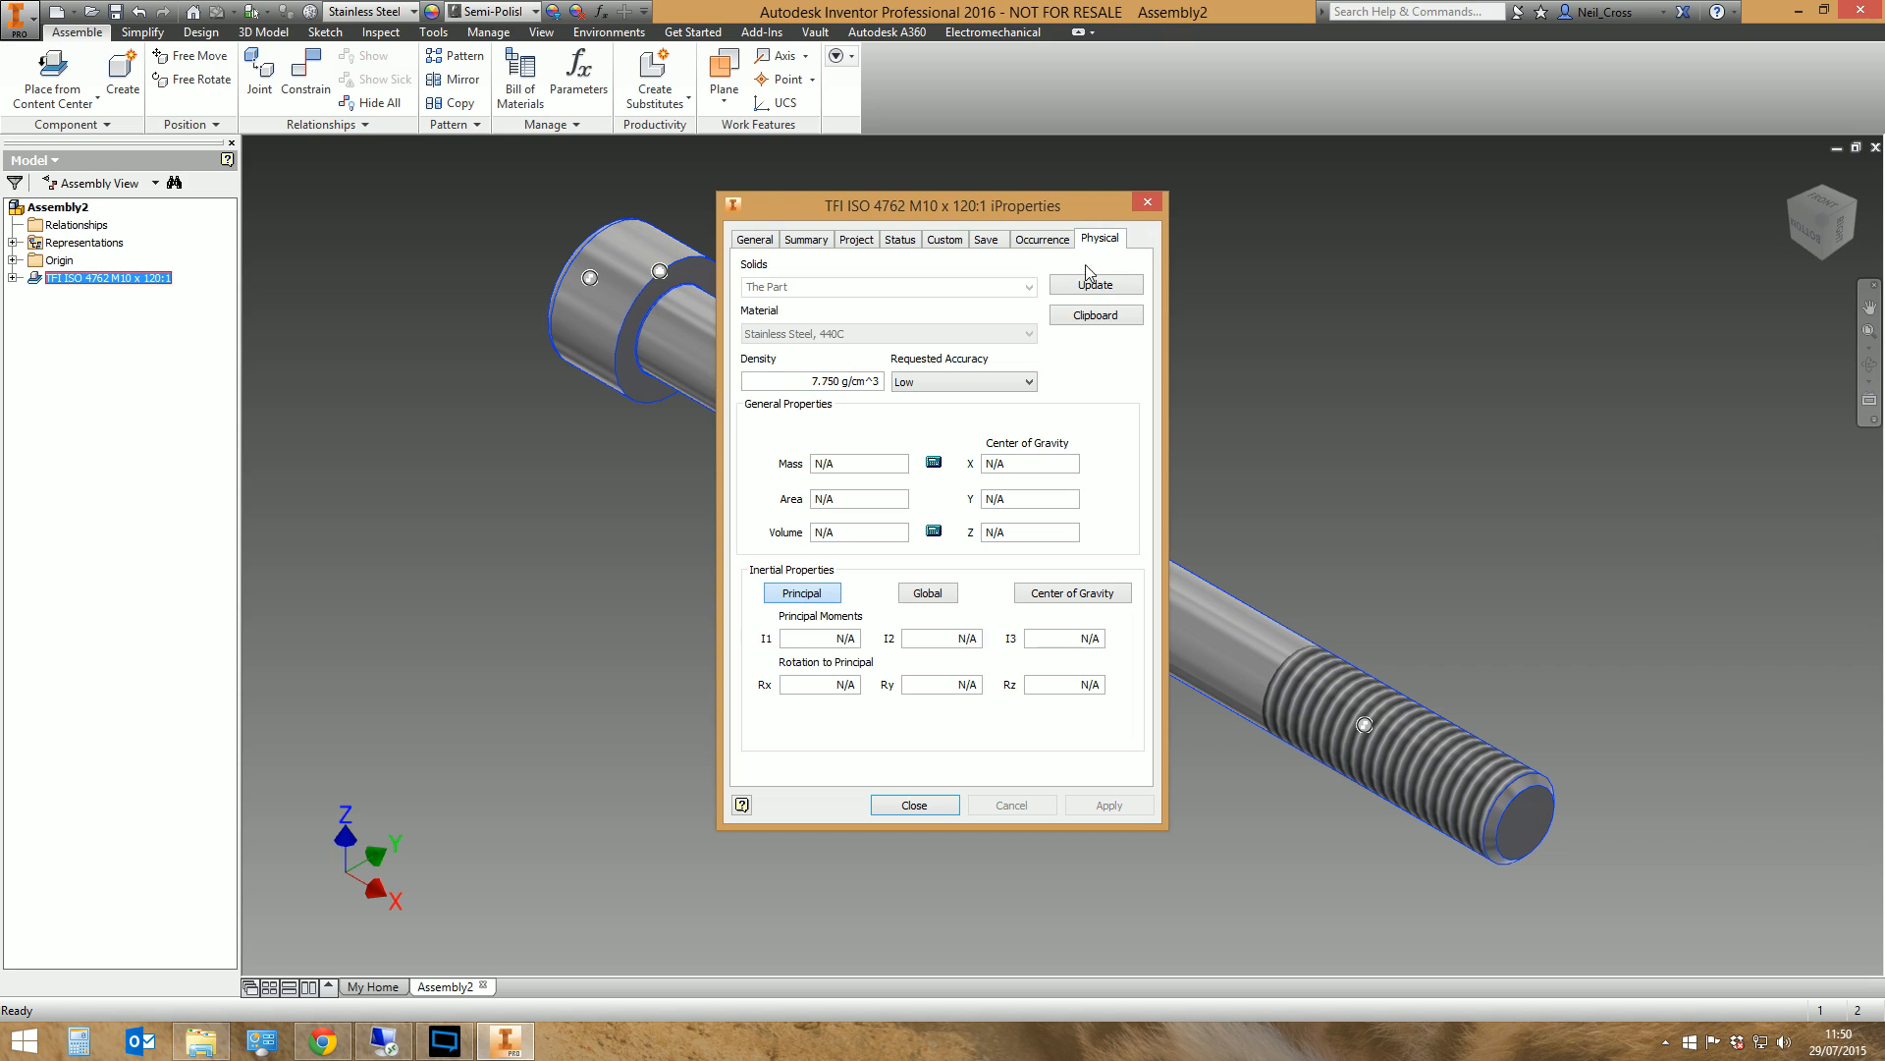
left_click(1147, 202)
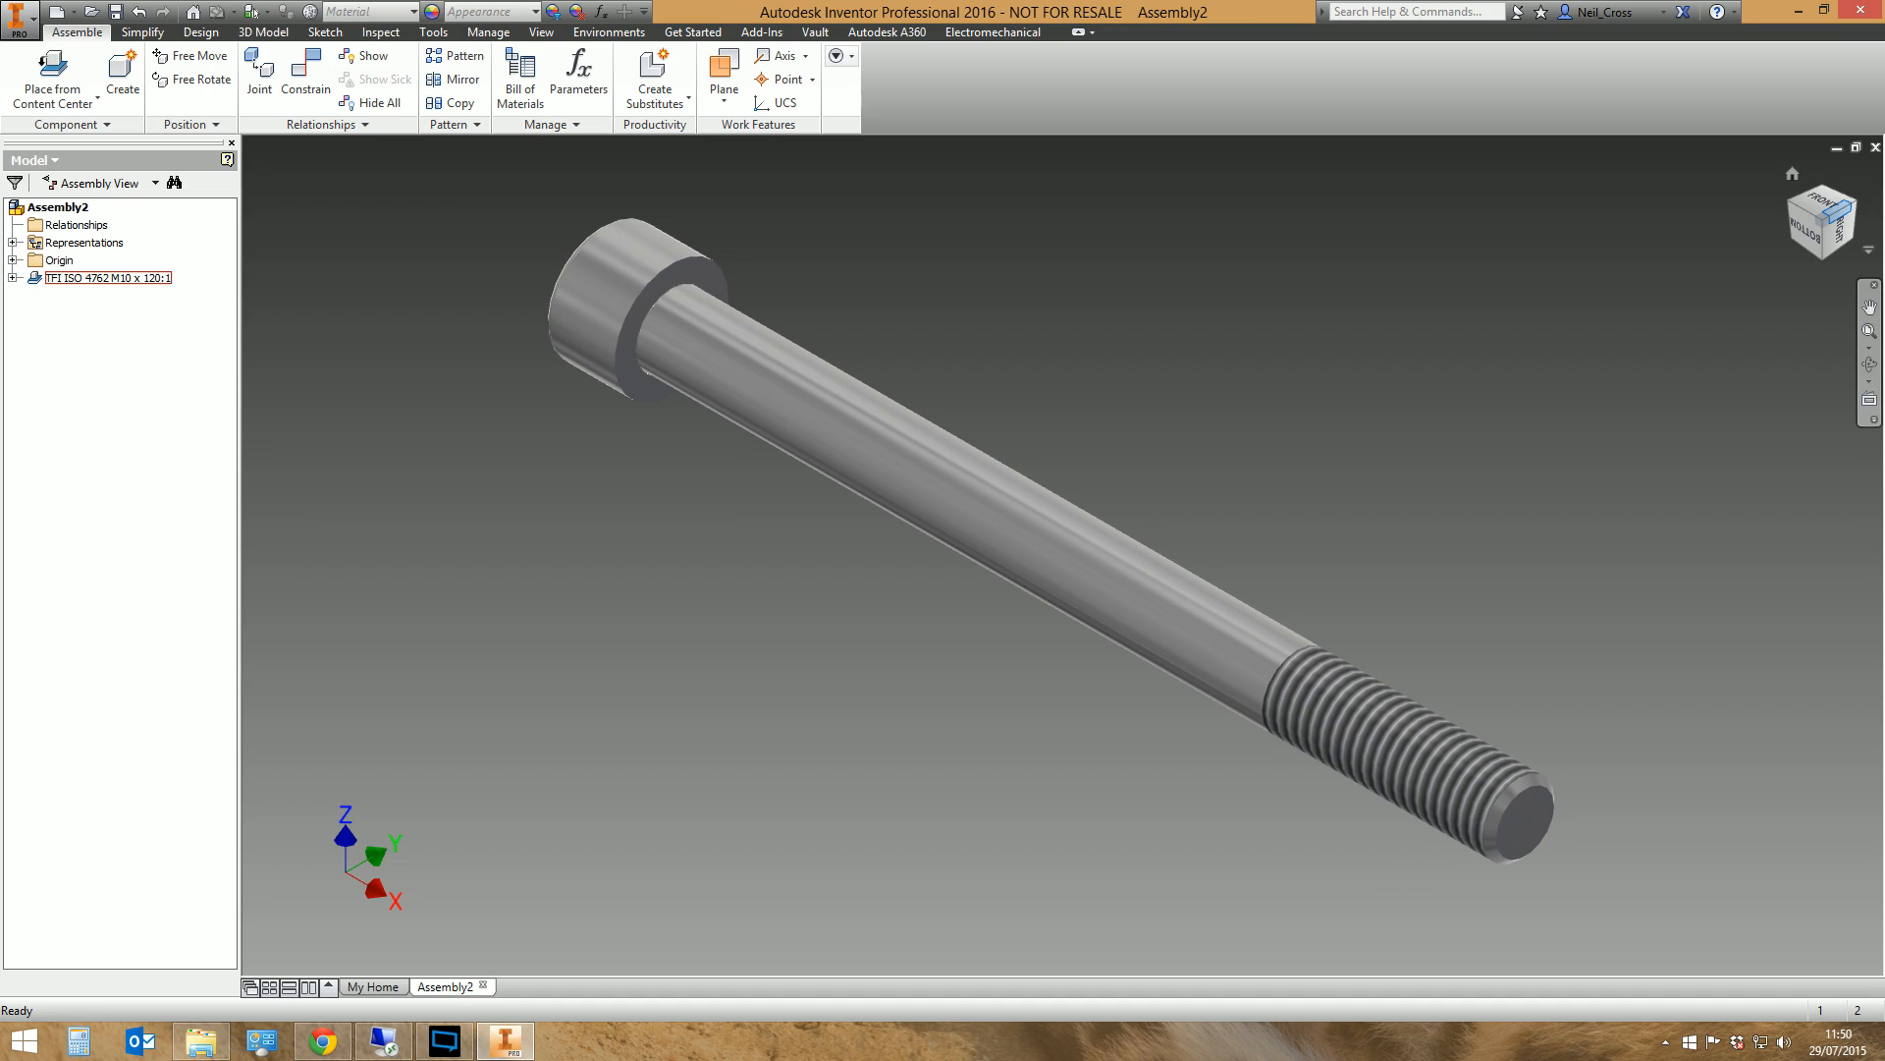
Delete the TFI ISO 4762 screw from the assembly
left_click(937, 436)
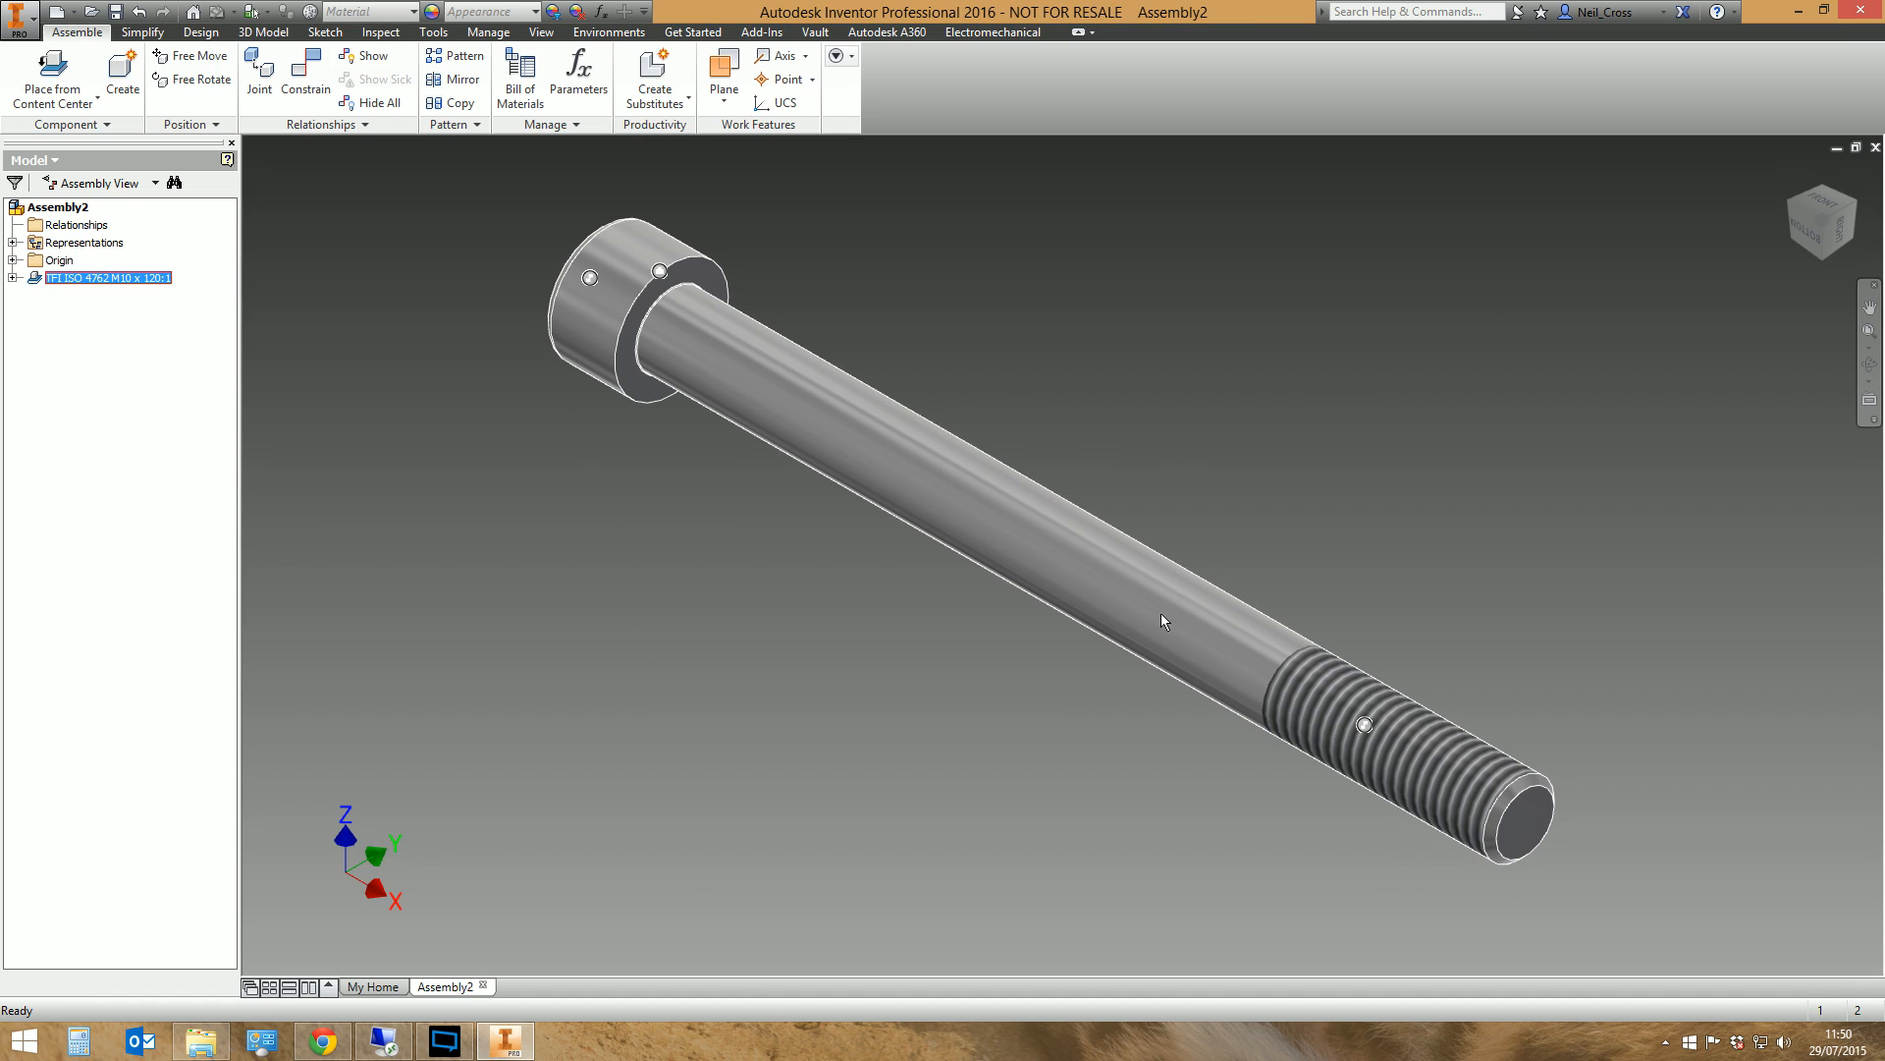
key("Delete")
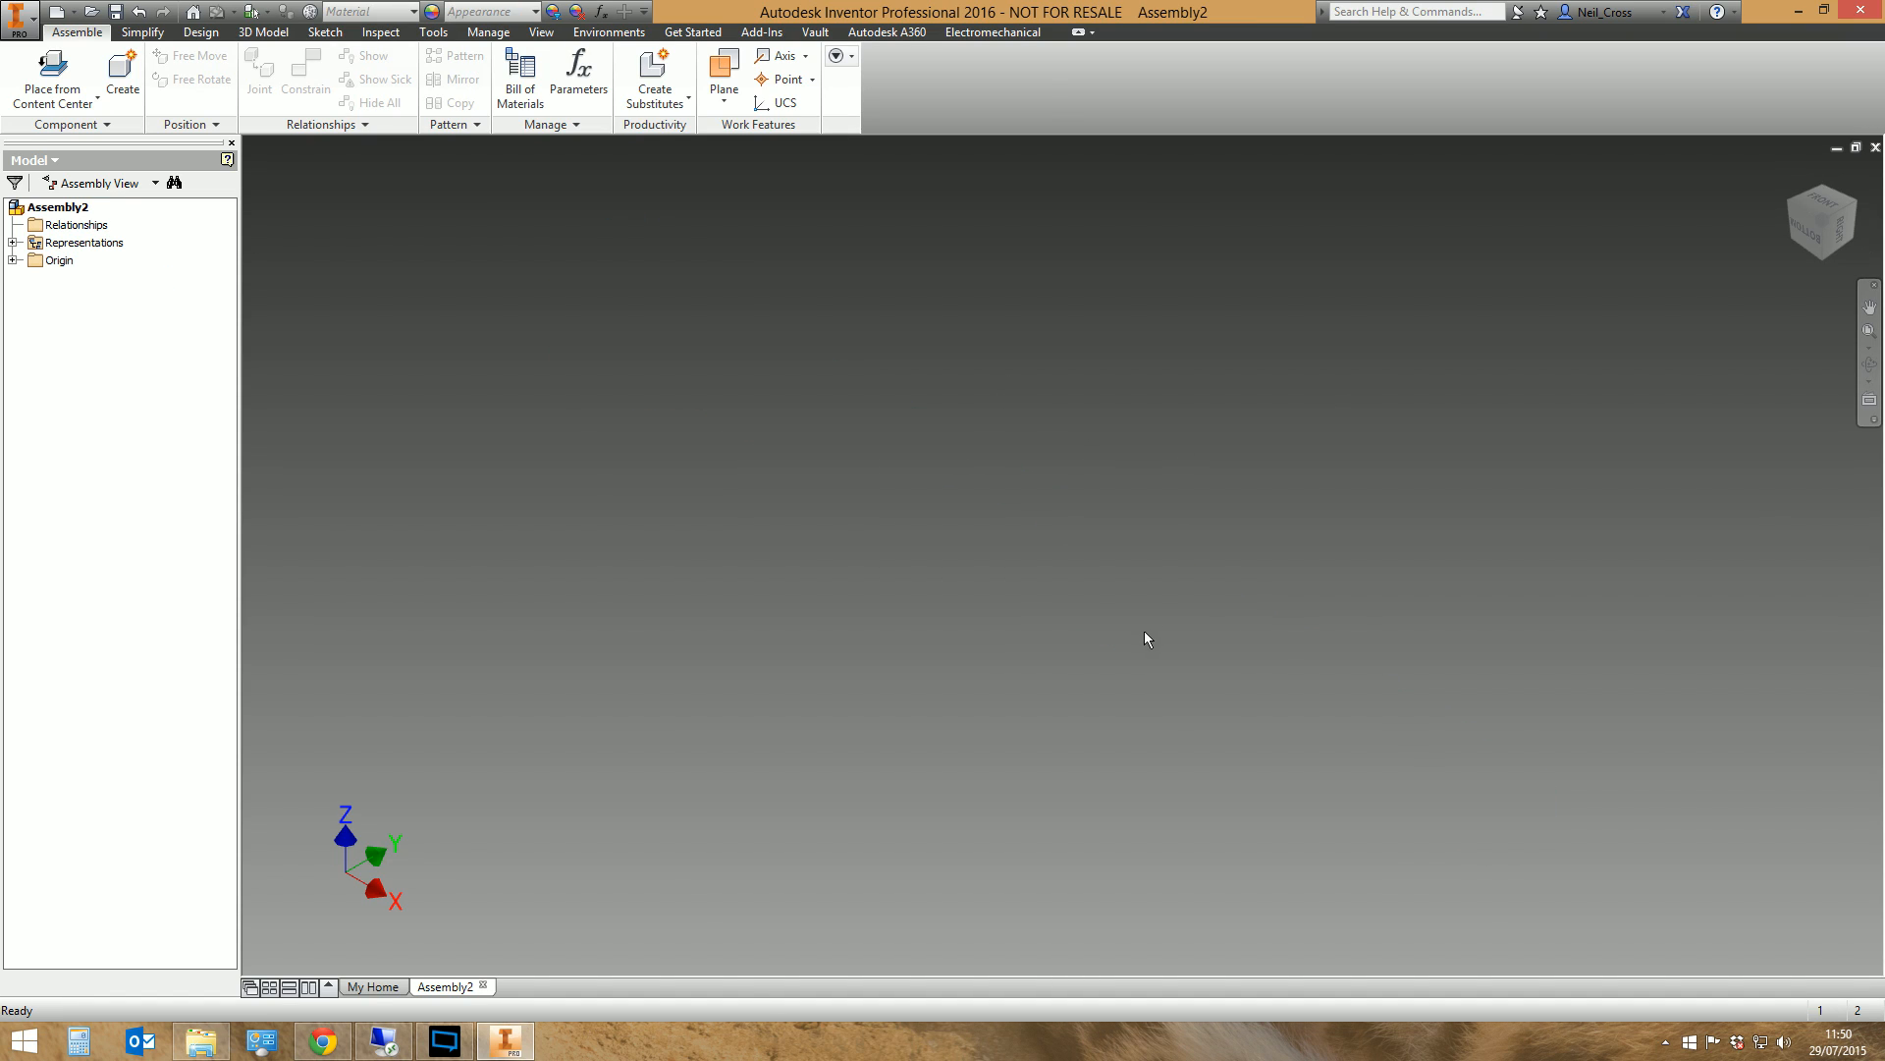
In the Content Center Editor, change the TFI ISO 4762 family description to "TFI Hexagon Head Cap Screw 123456" and close the editor
left_click(486, 33)
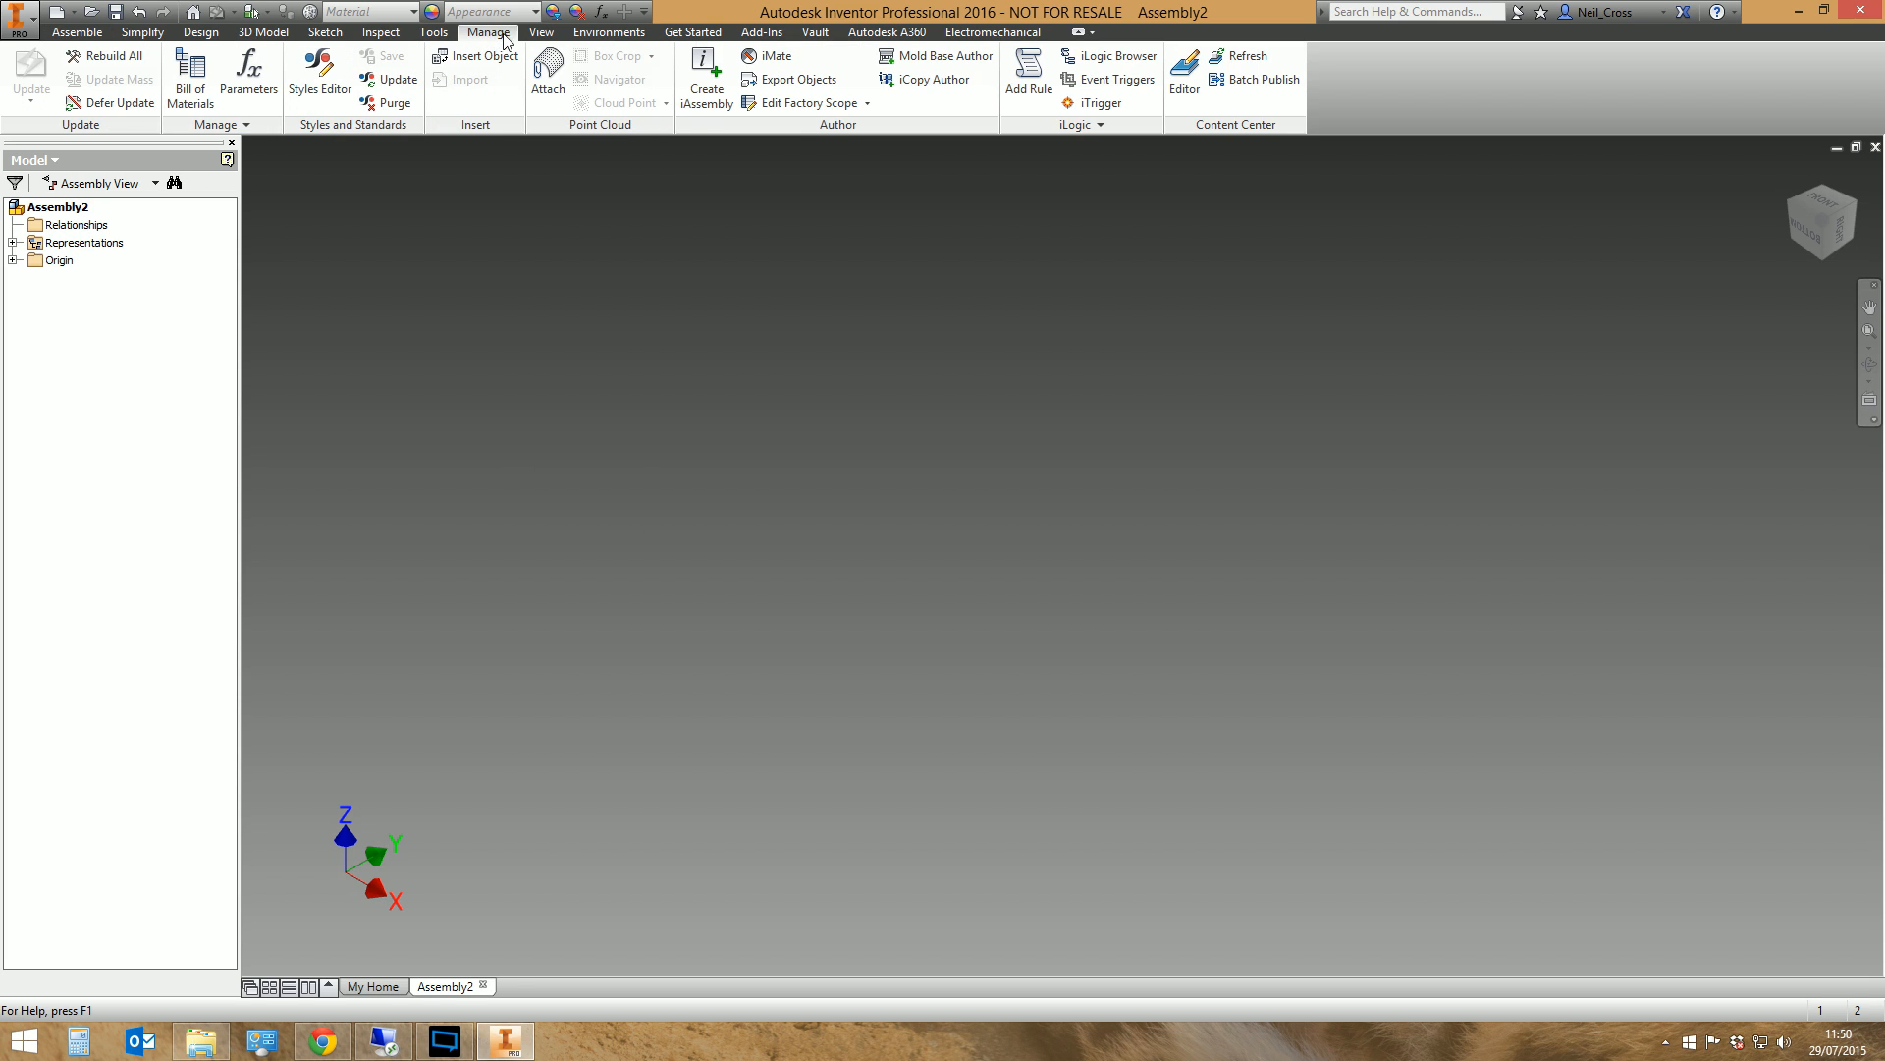
left_click(1185, 73)
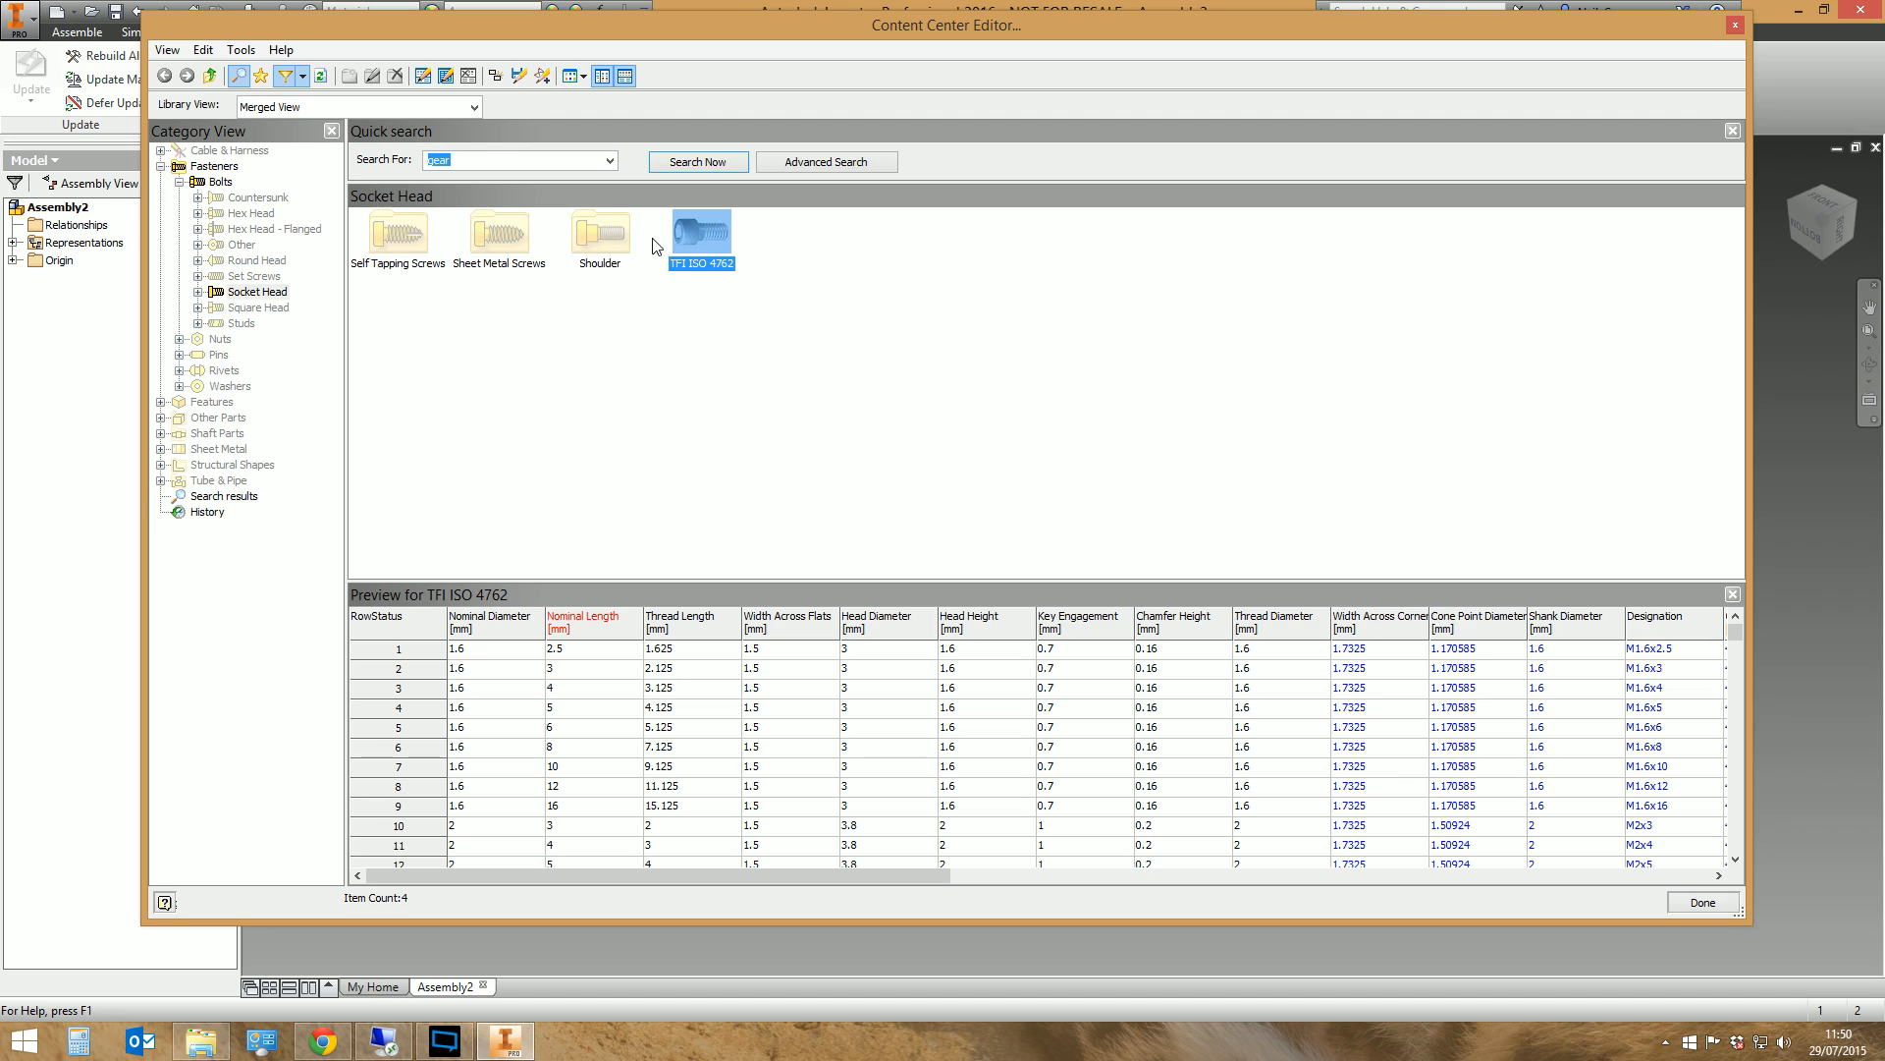
right_click(709, 228)
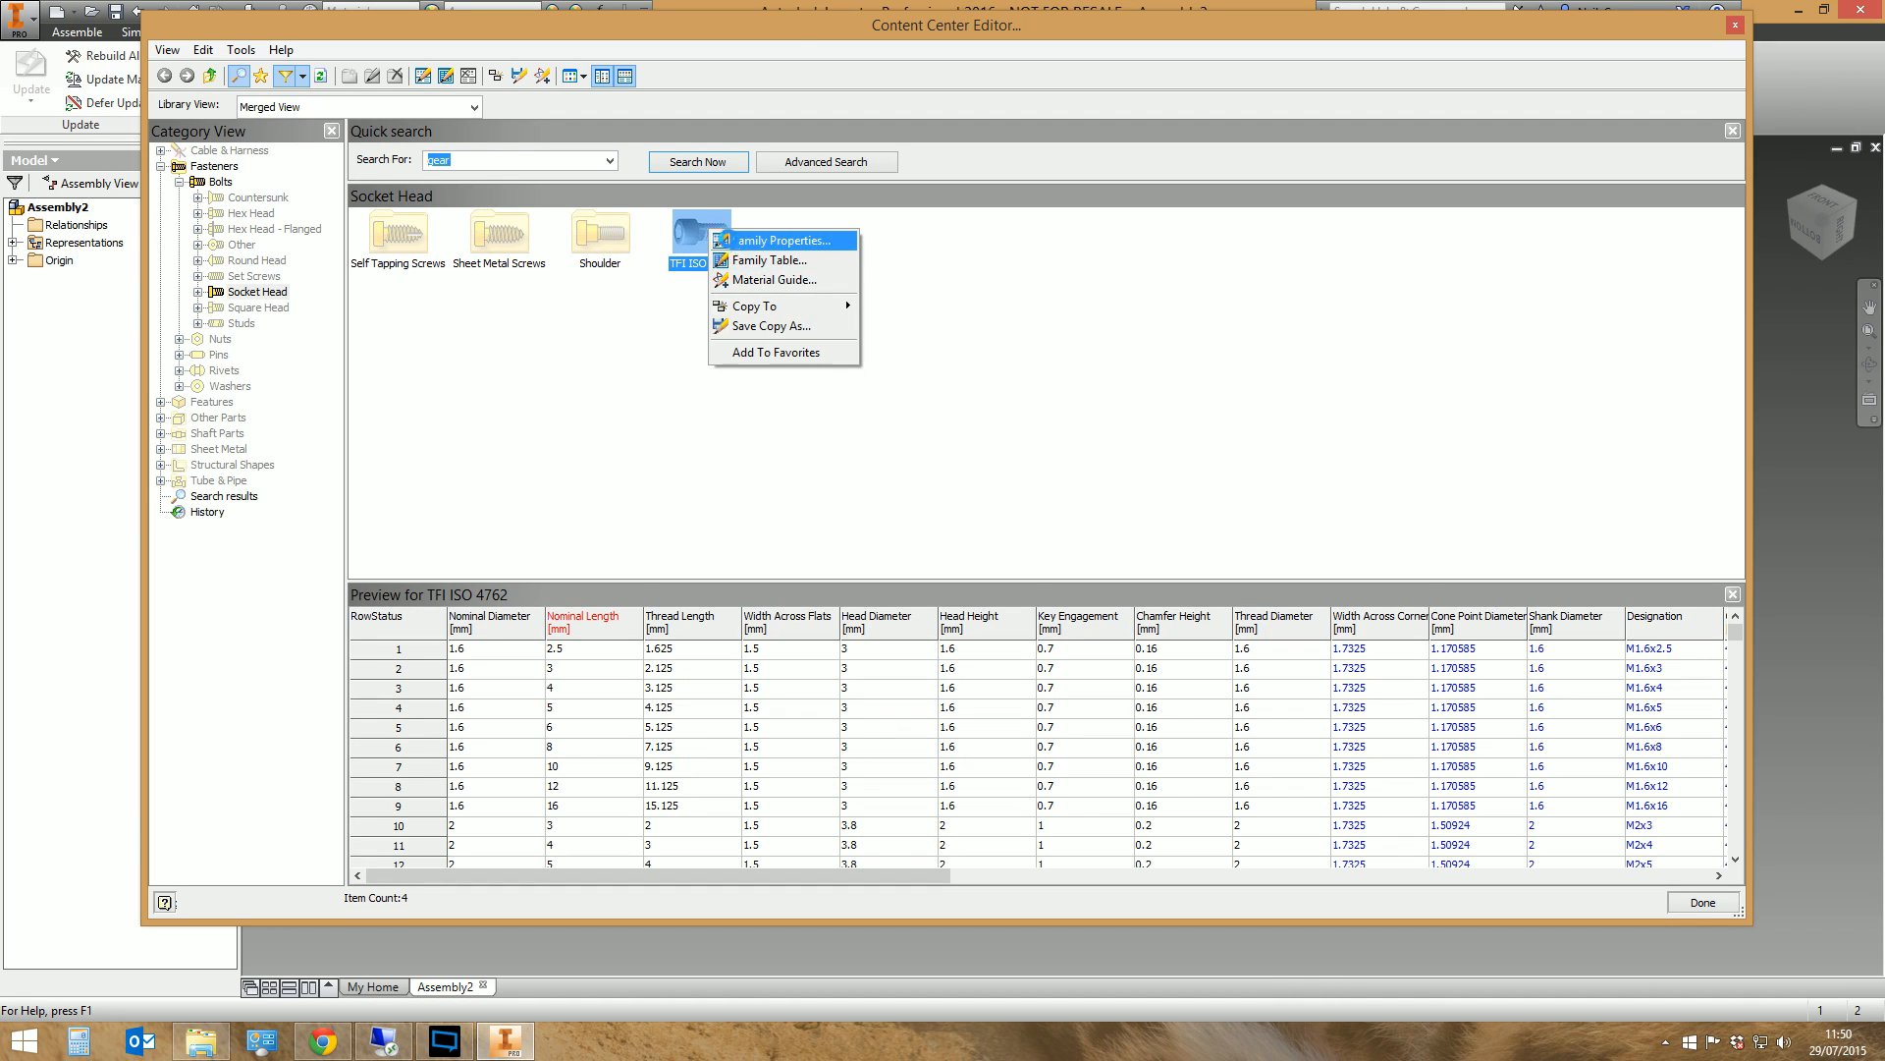
left_click(727, 240)
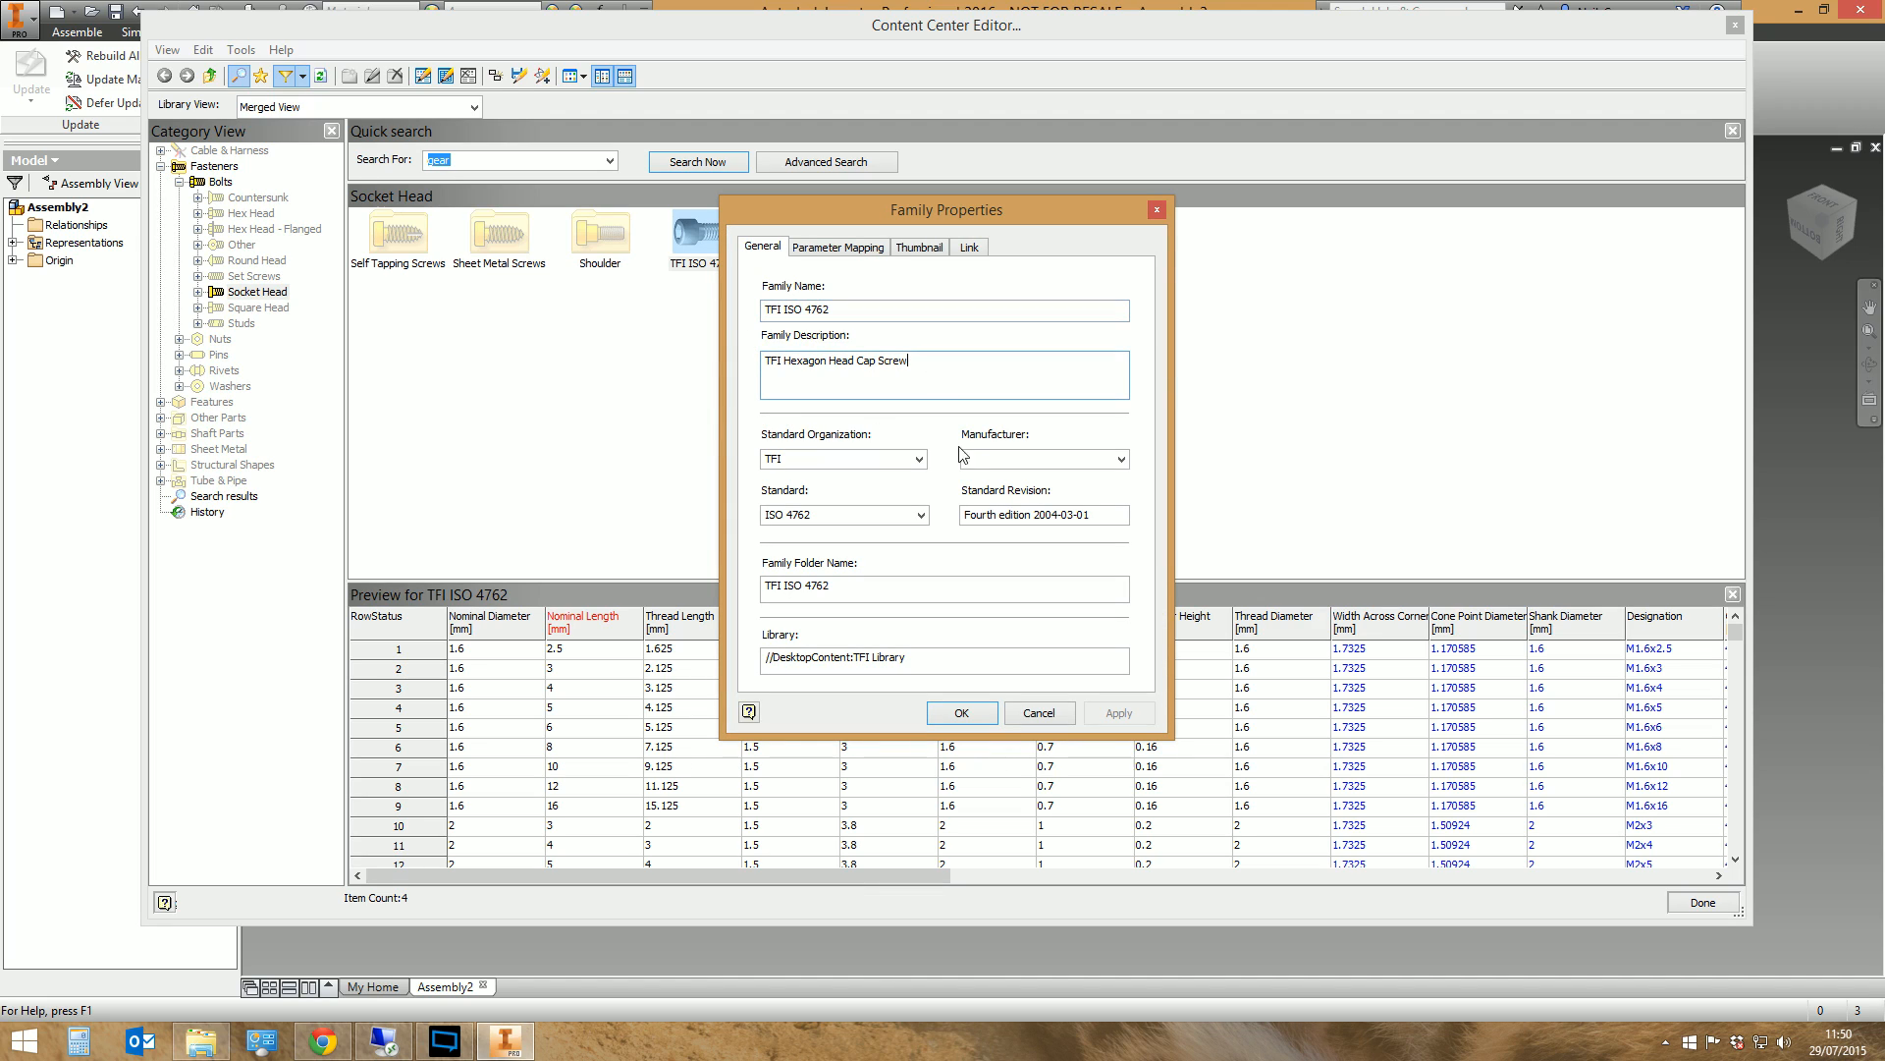
type("123456")
left_click(934, 713)
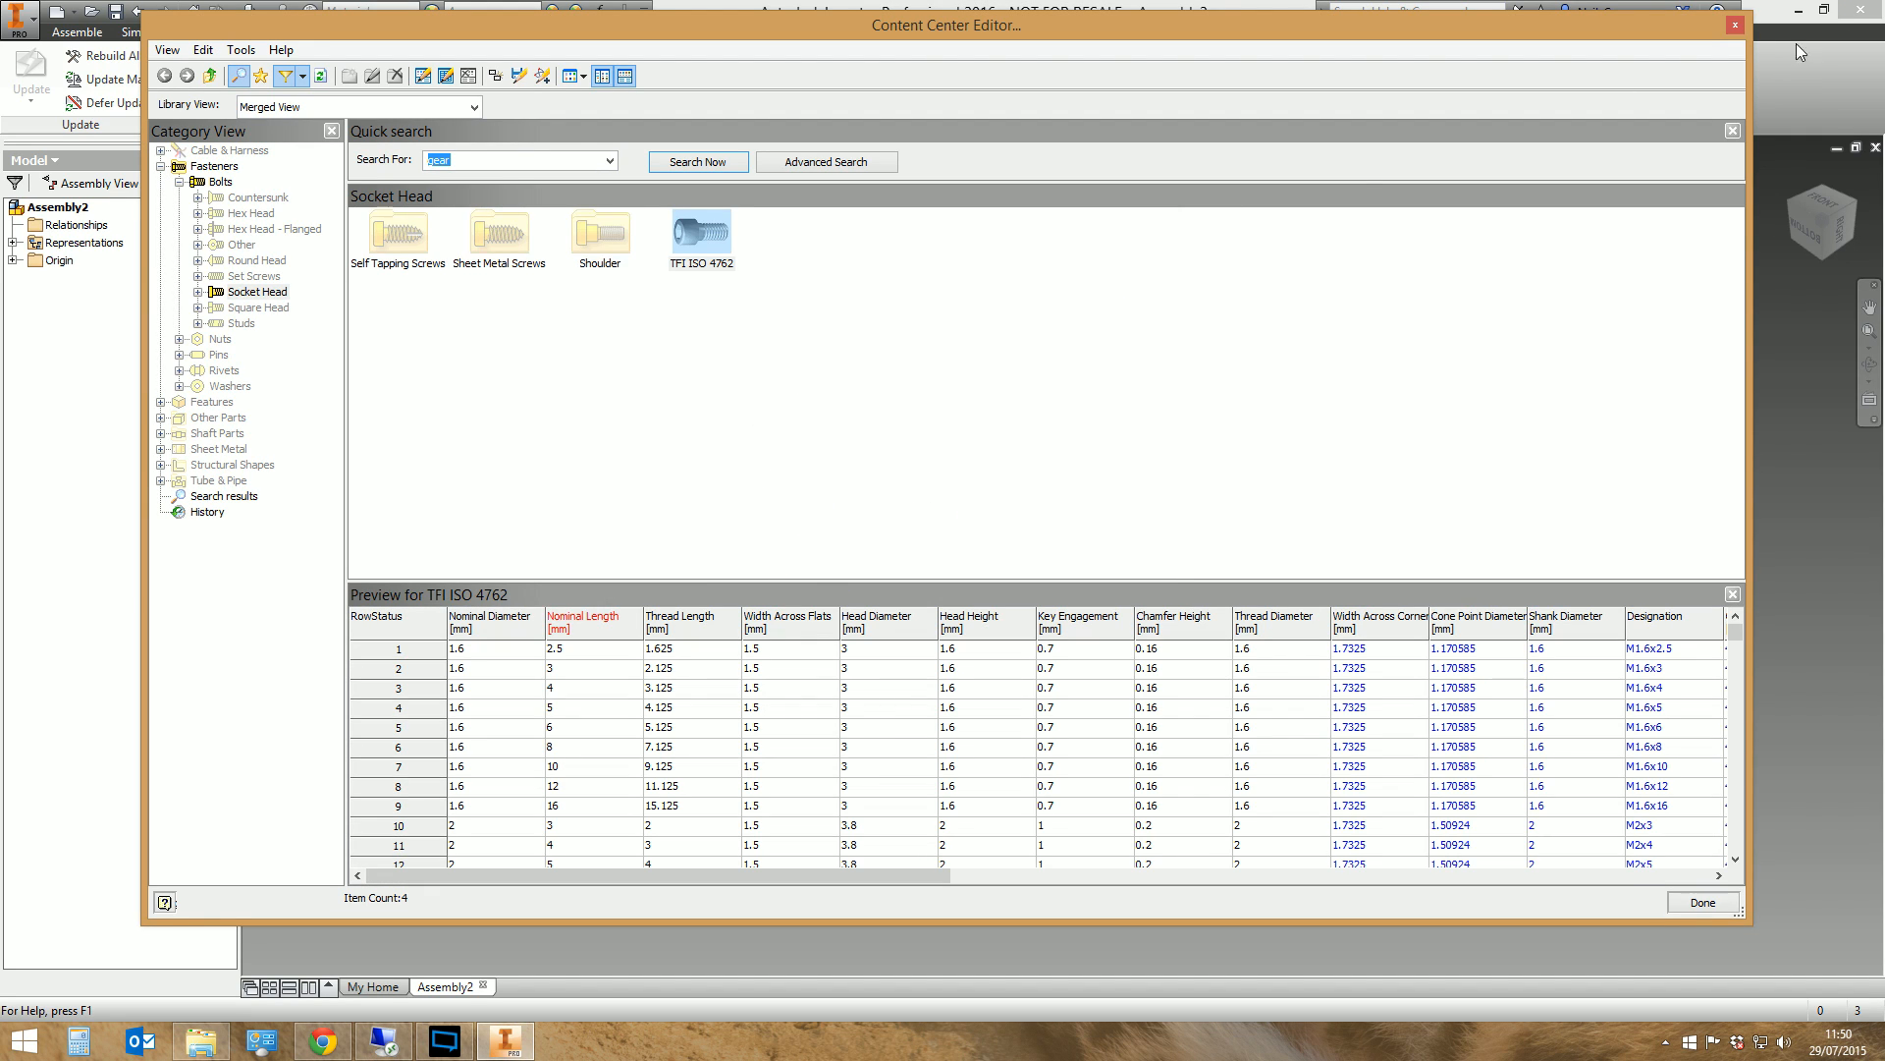
left_click(1733, 23)
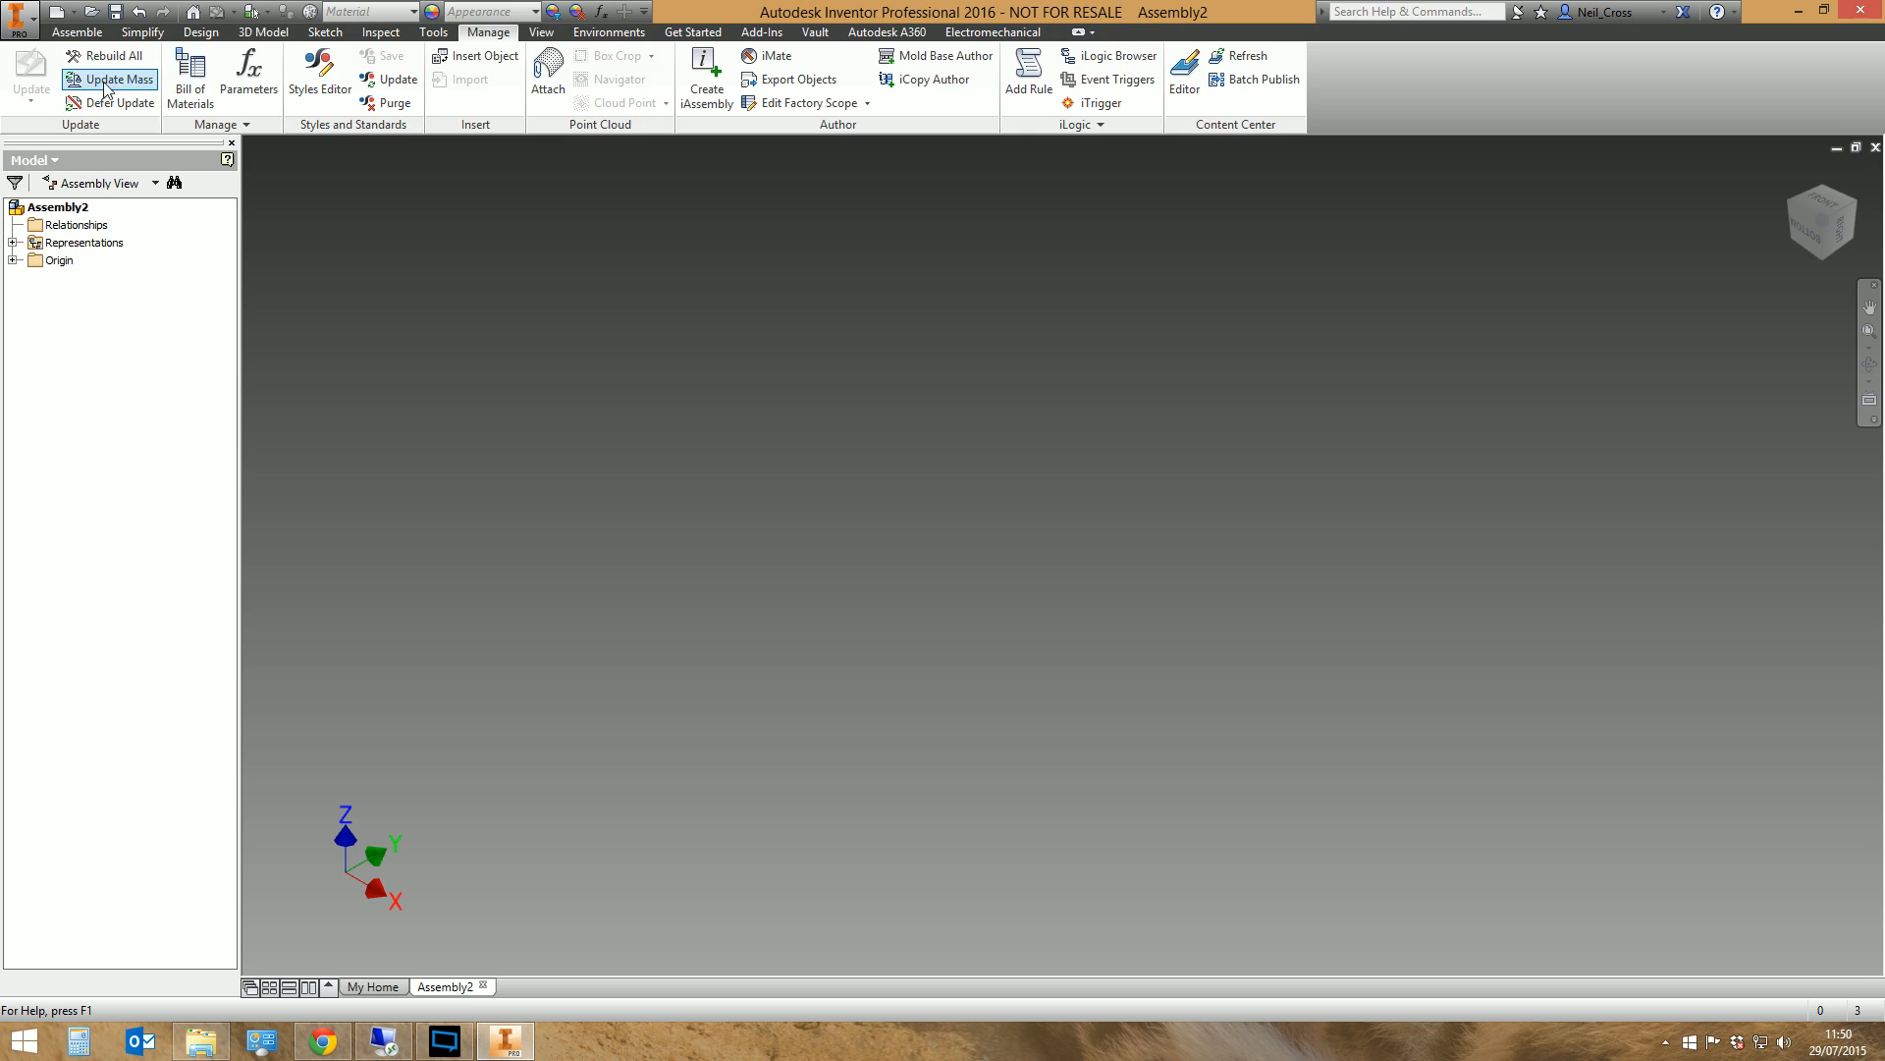
Place a new TFI ISO 4762 screw from Content Center, size M10 with 120 mm nominal length, in the empty assembly
left_click(95, 37)
left_click(53, 71)
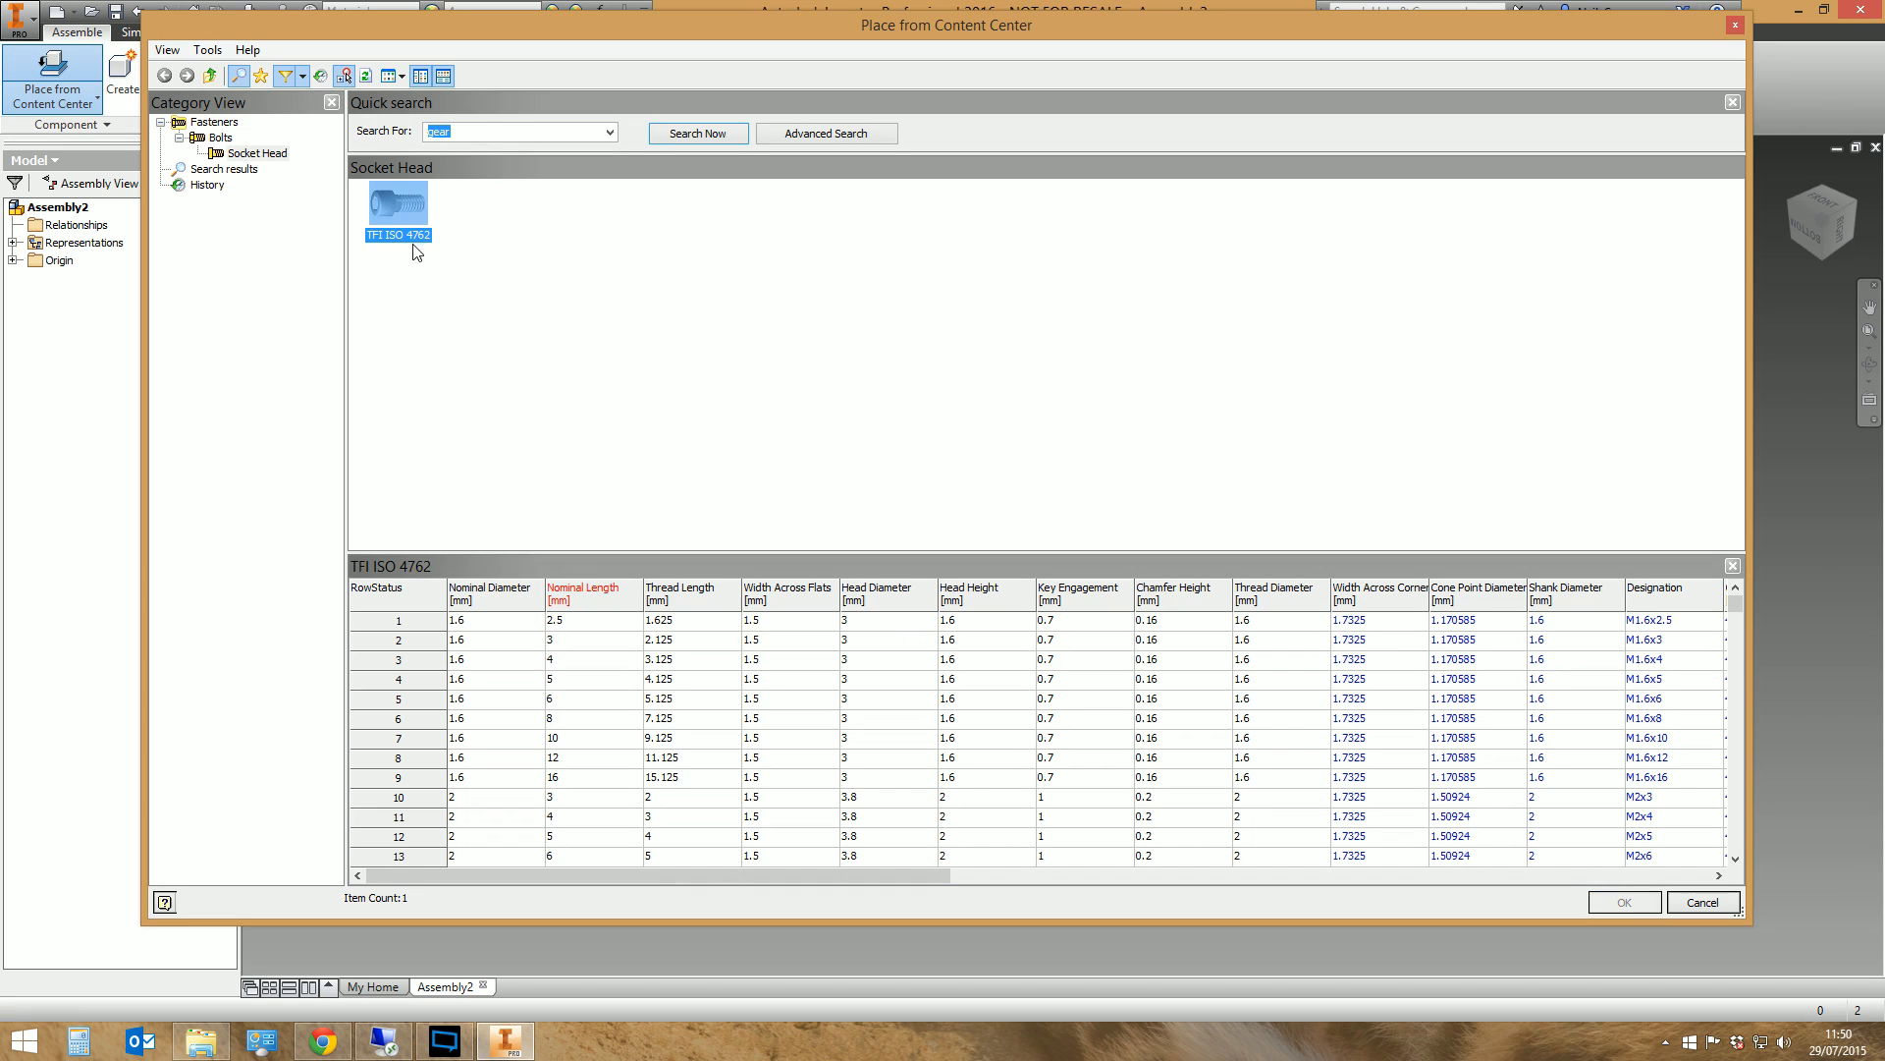
double_click(397, 220)
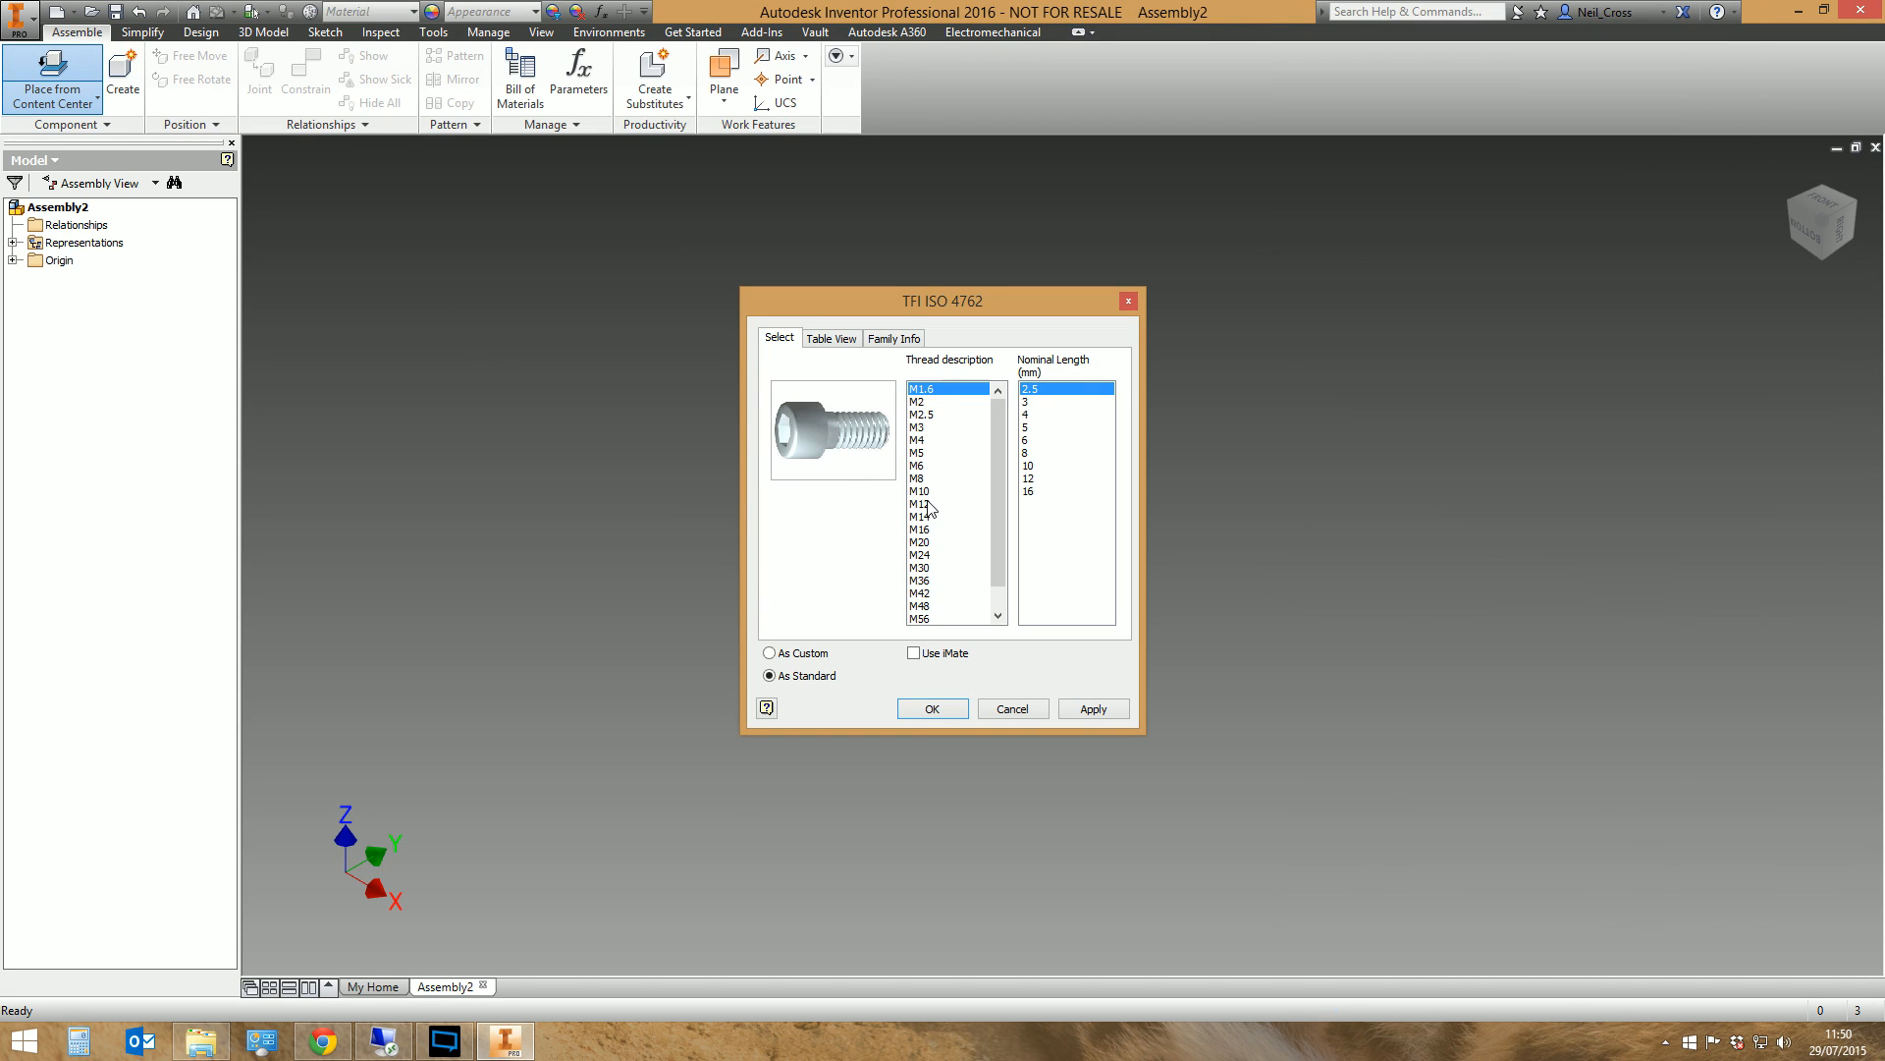
left_click(937, 491)
left_click(1043, 578)
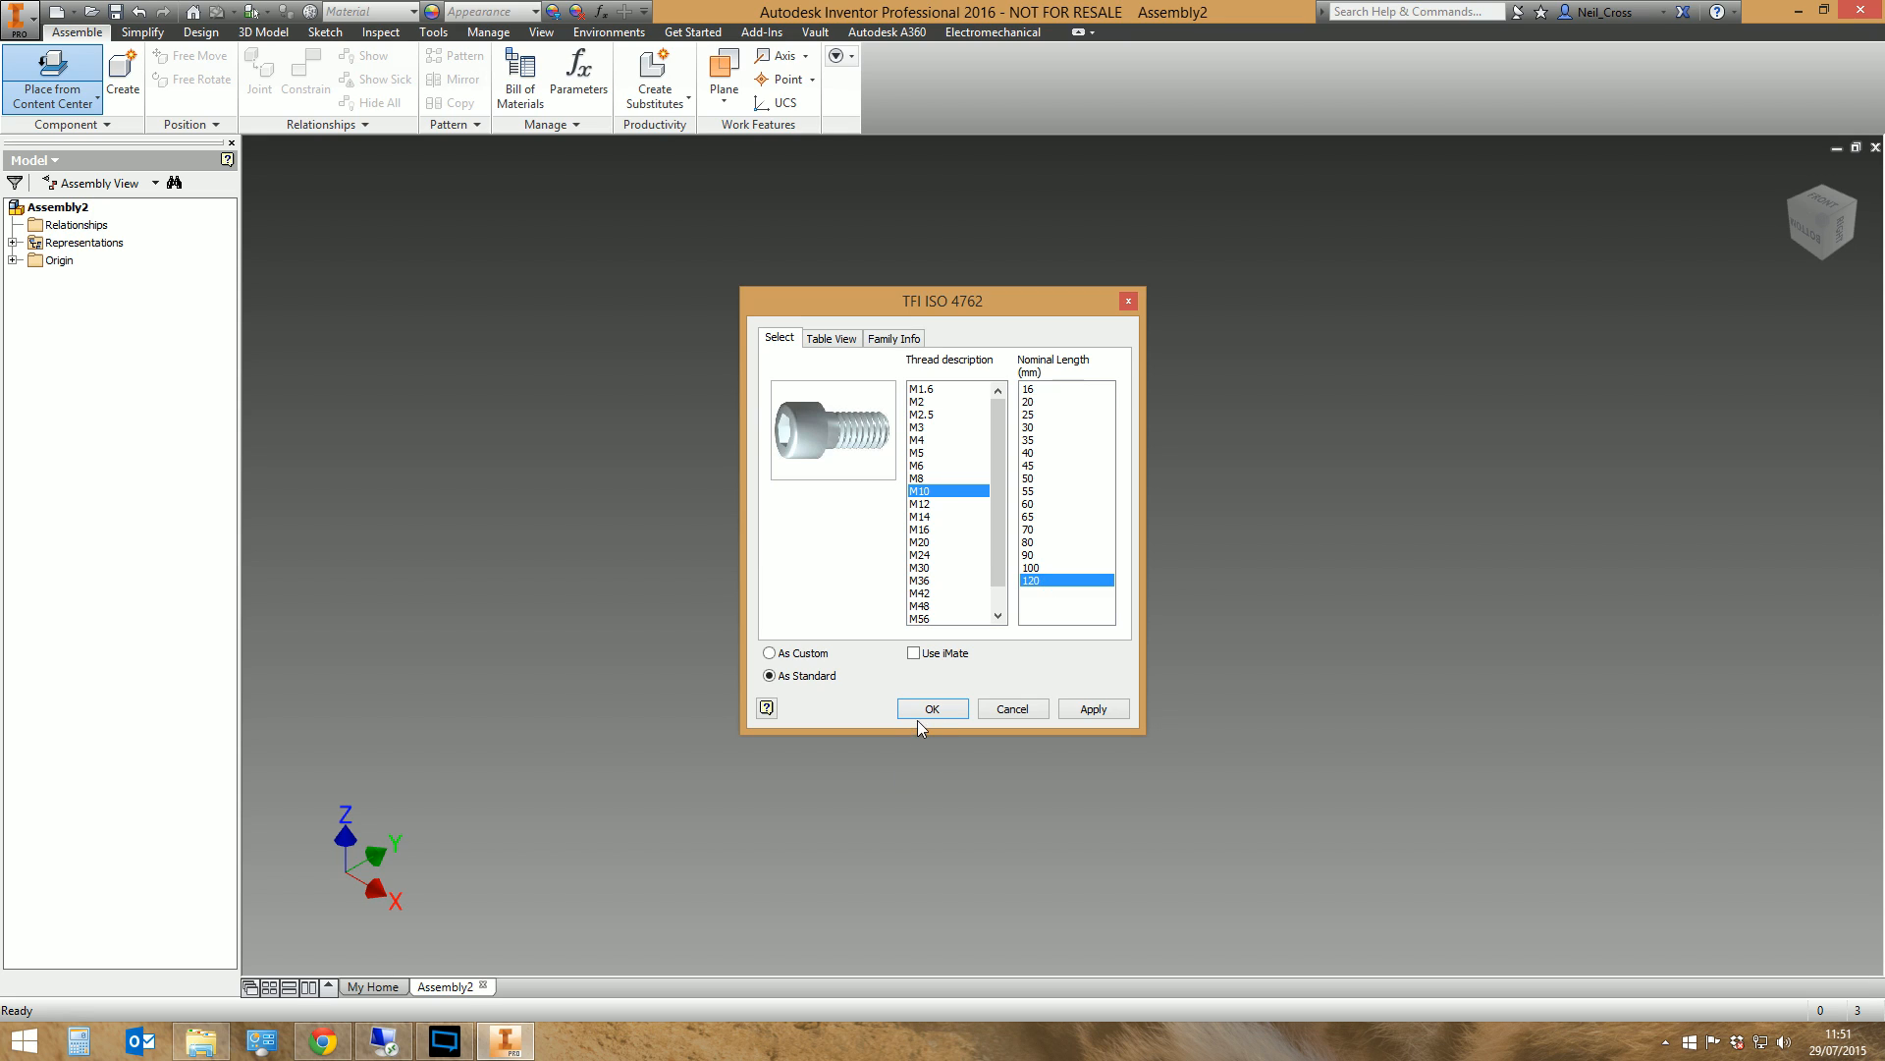
left_click(921, 715)
left_click(963, 562)
right_click(820, 617)
left_click(875, 621)
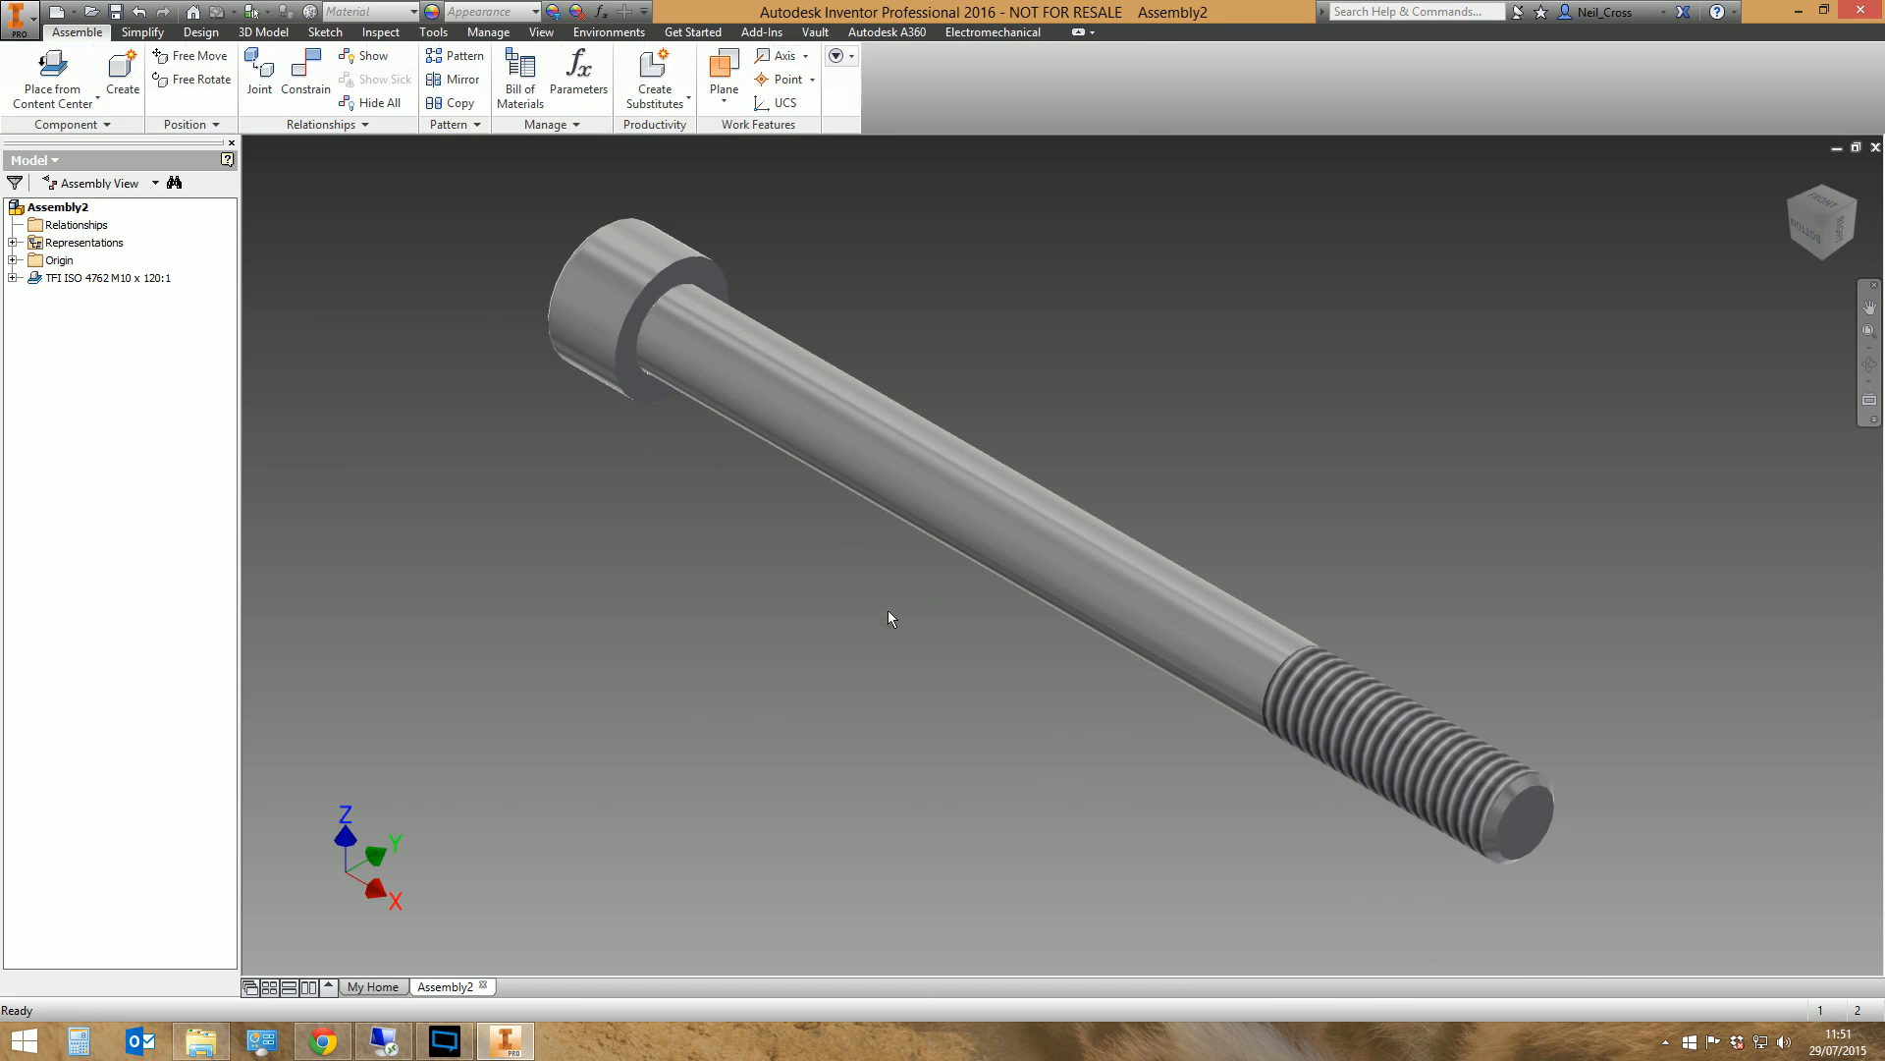
Check the description in the newly placed screw's project iProperties
right_click(131, 279)
left_click(169, 857)
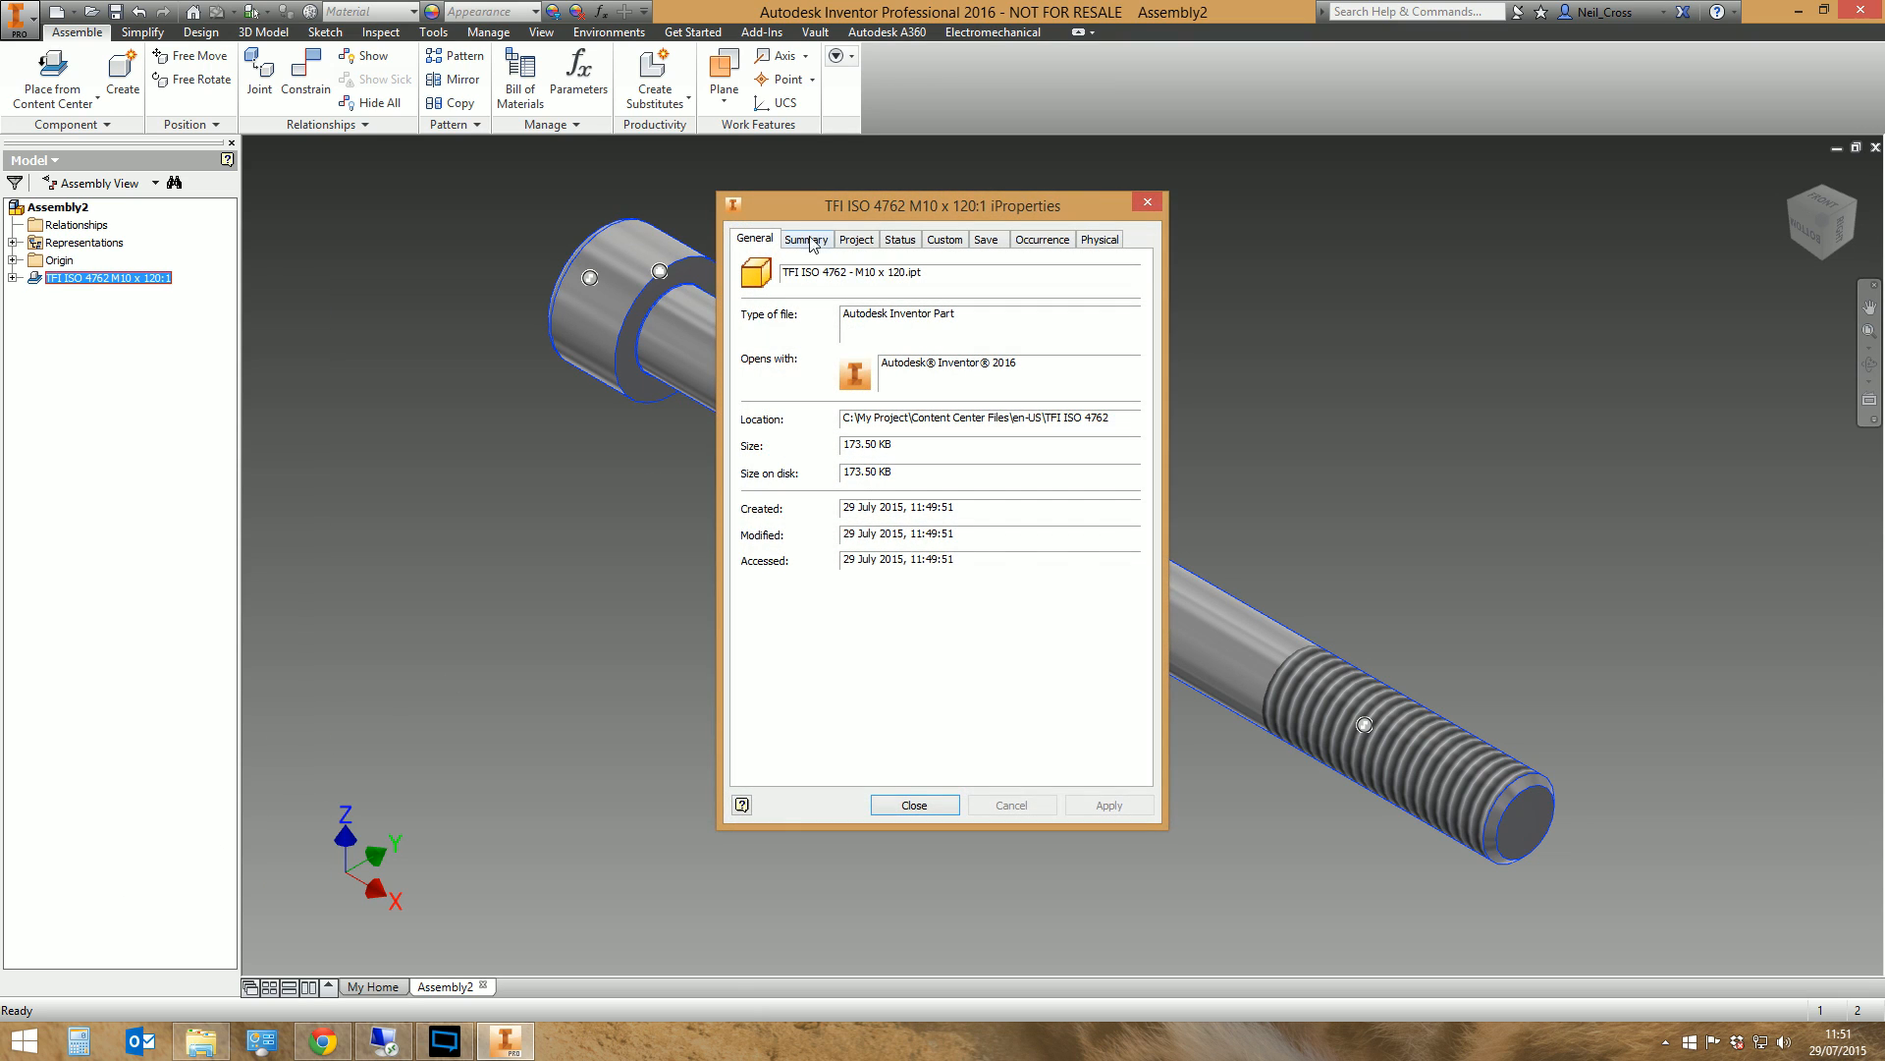
left_click(856, 239)
left_click(1081, 372)
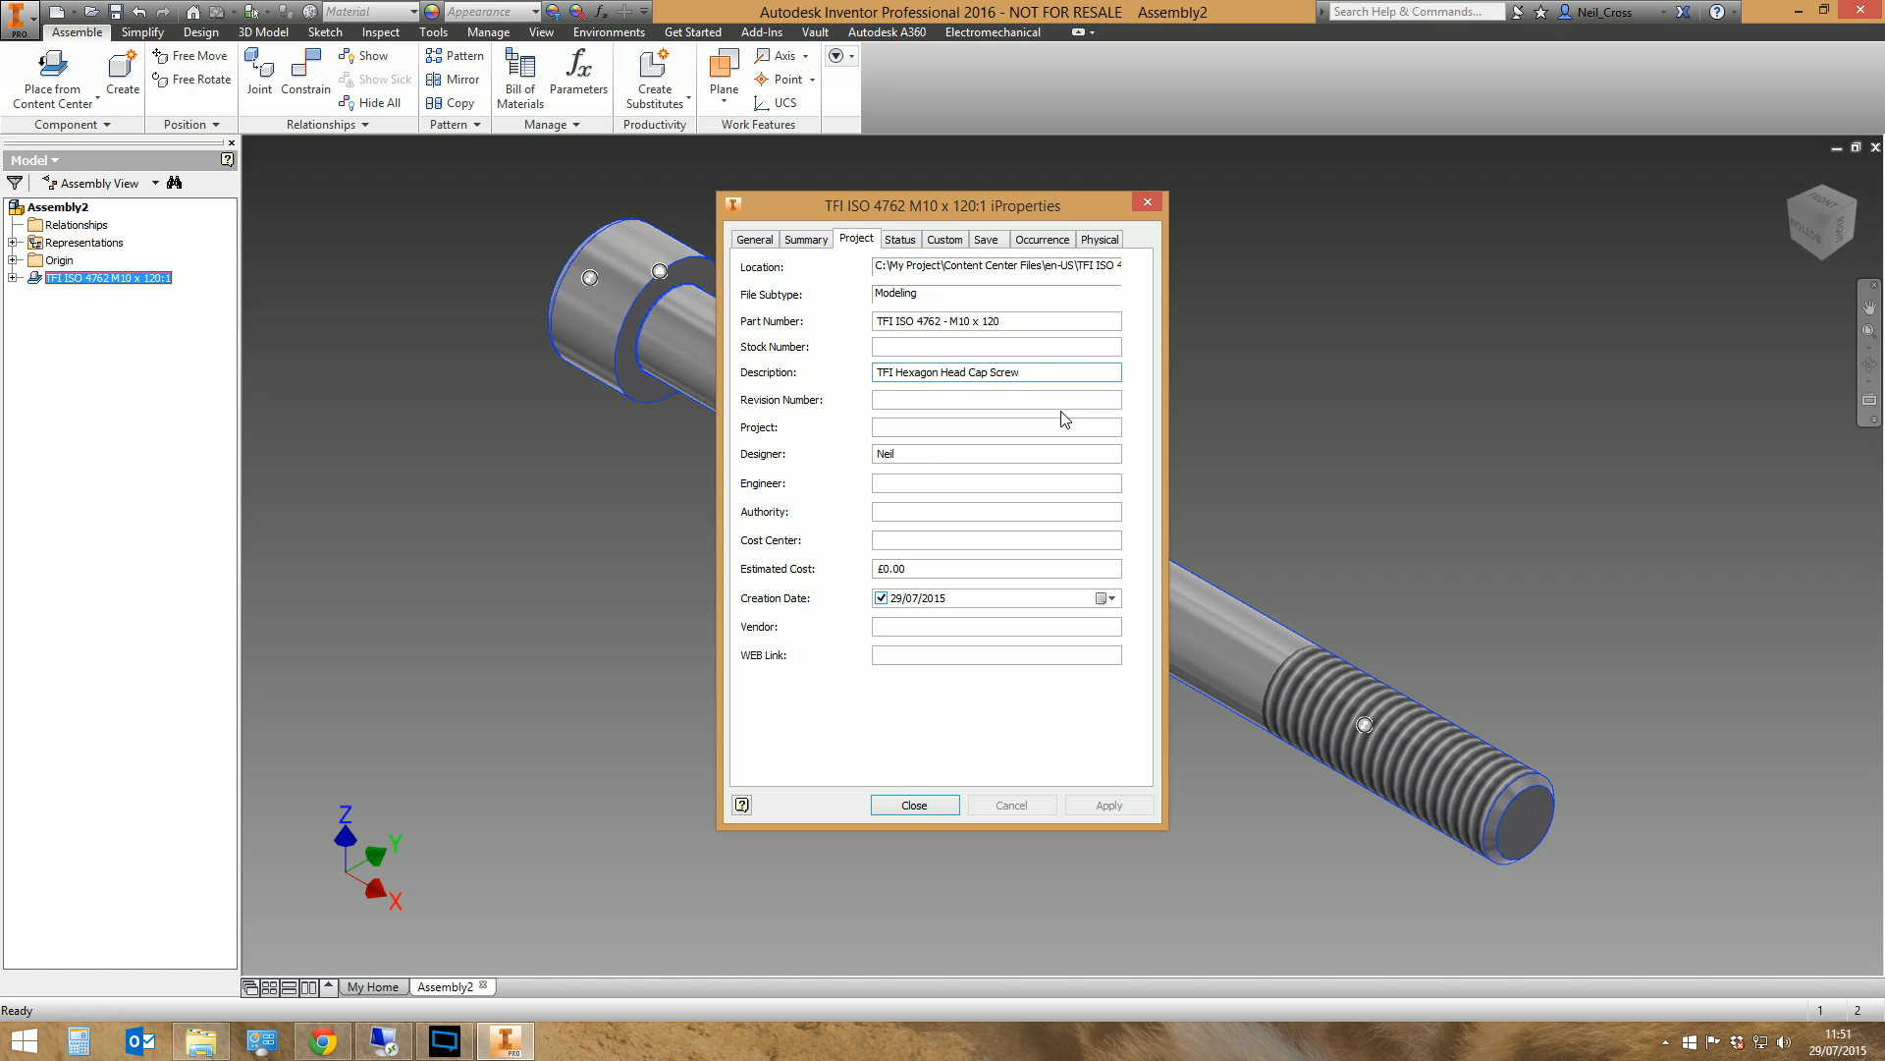
Locate TFI ISO 4762 - M10 x 120.ipt in File Explorer under C:\My Project\Content Center Files\en-US\TFI ISO 4762, return to Inventor and close the iProperties
left_click(202, 1041)
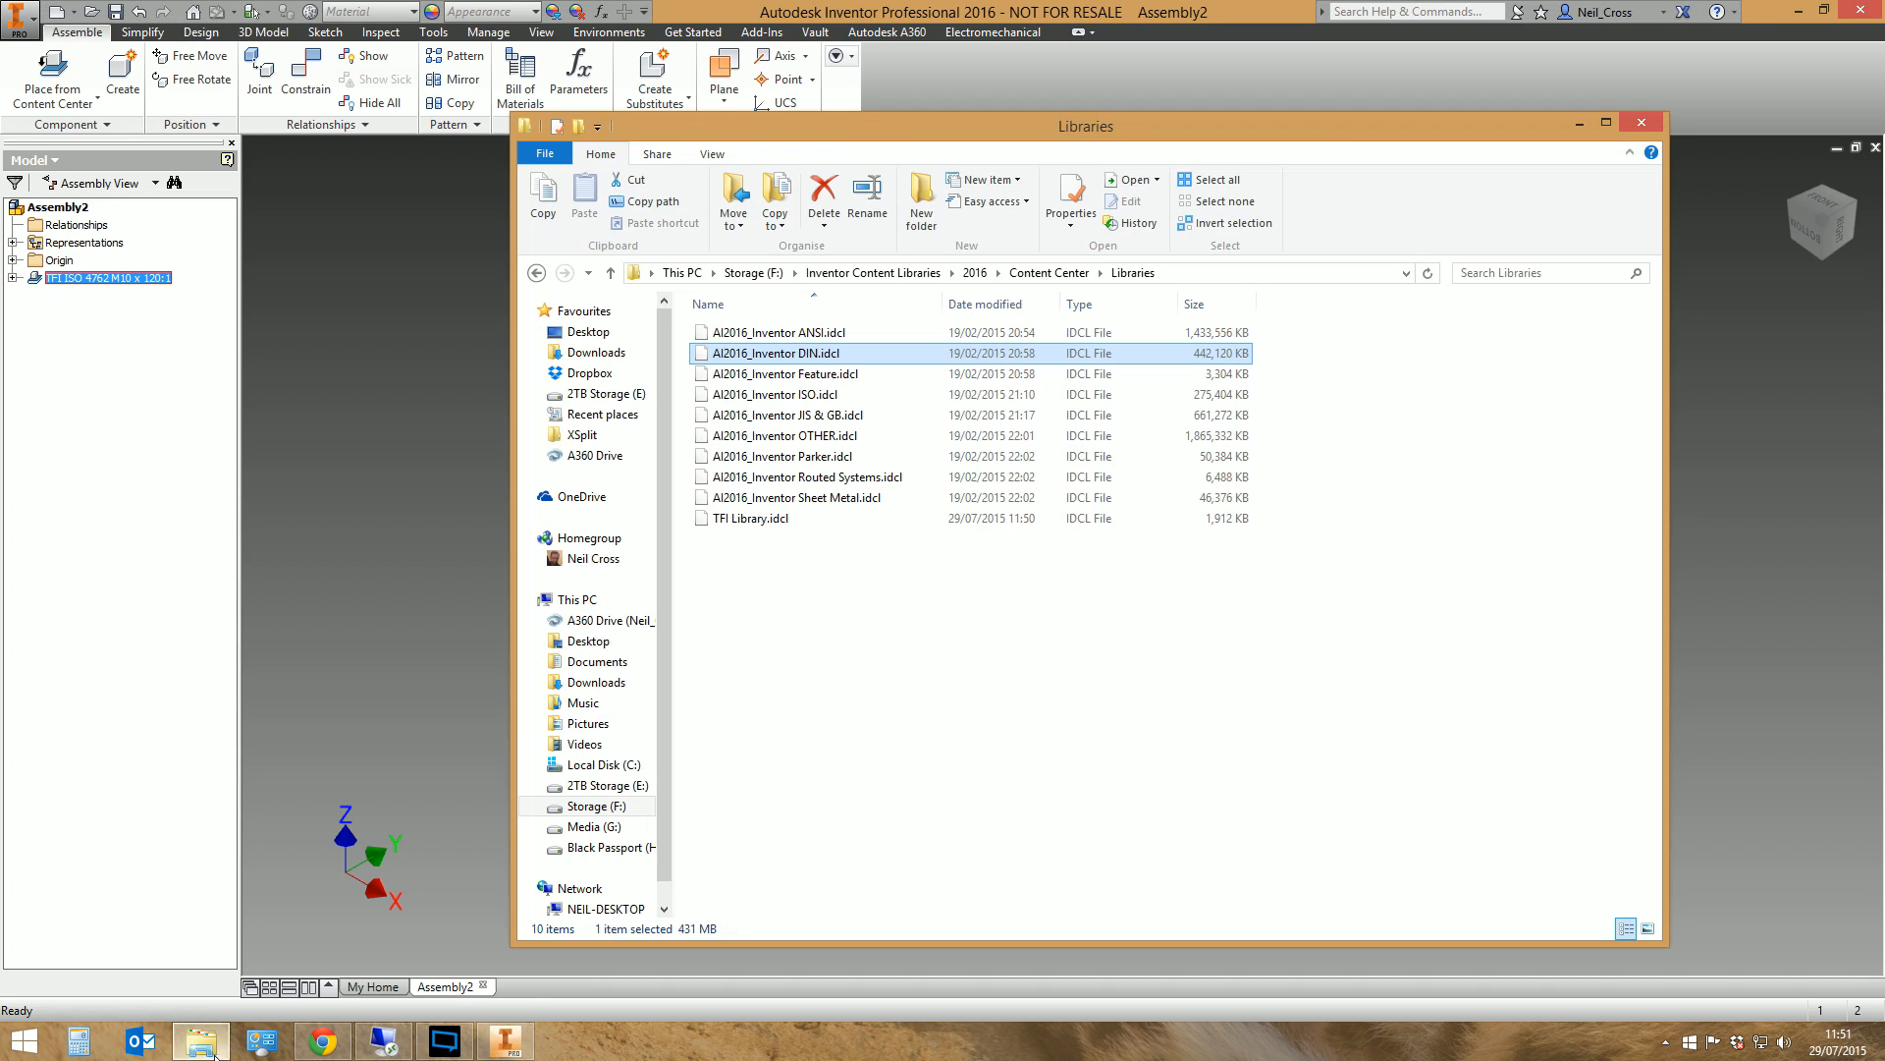
left_click(601, 764)
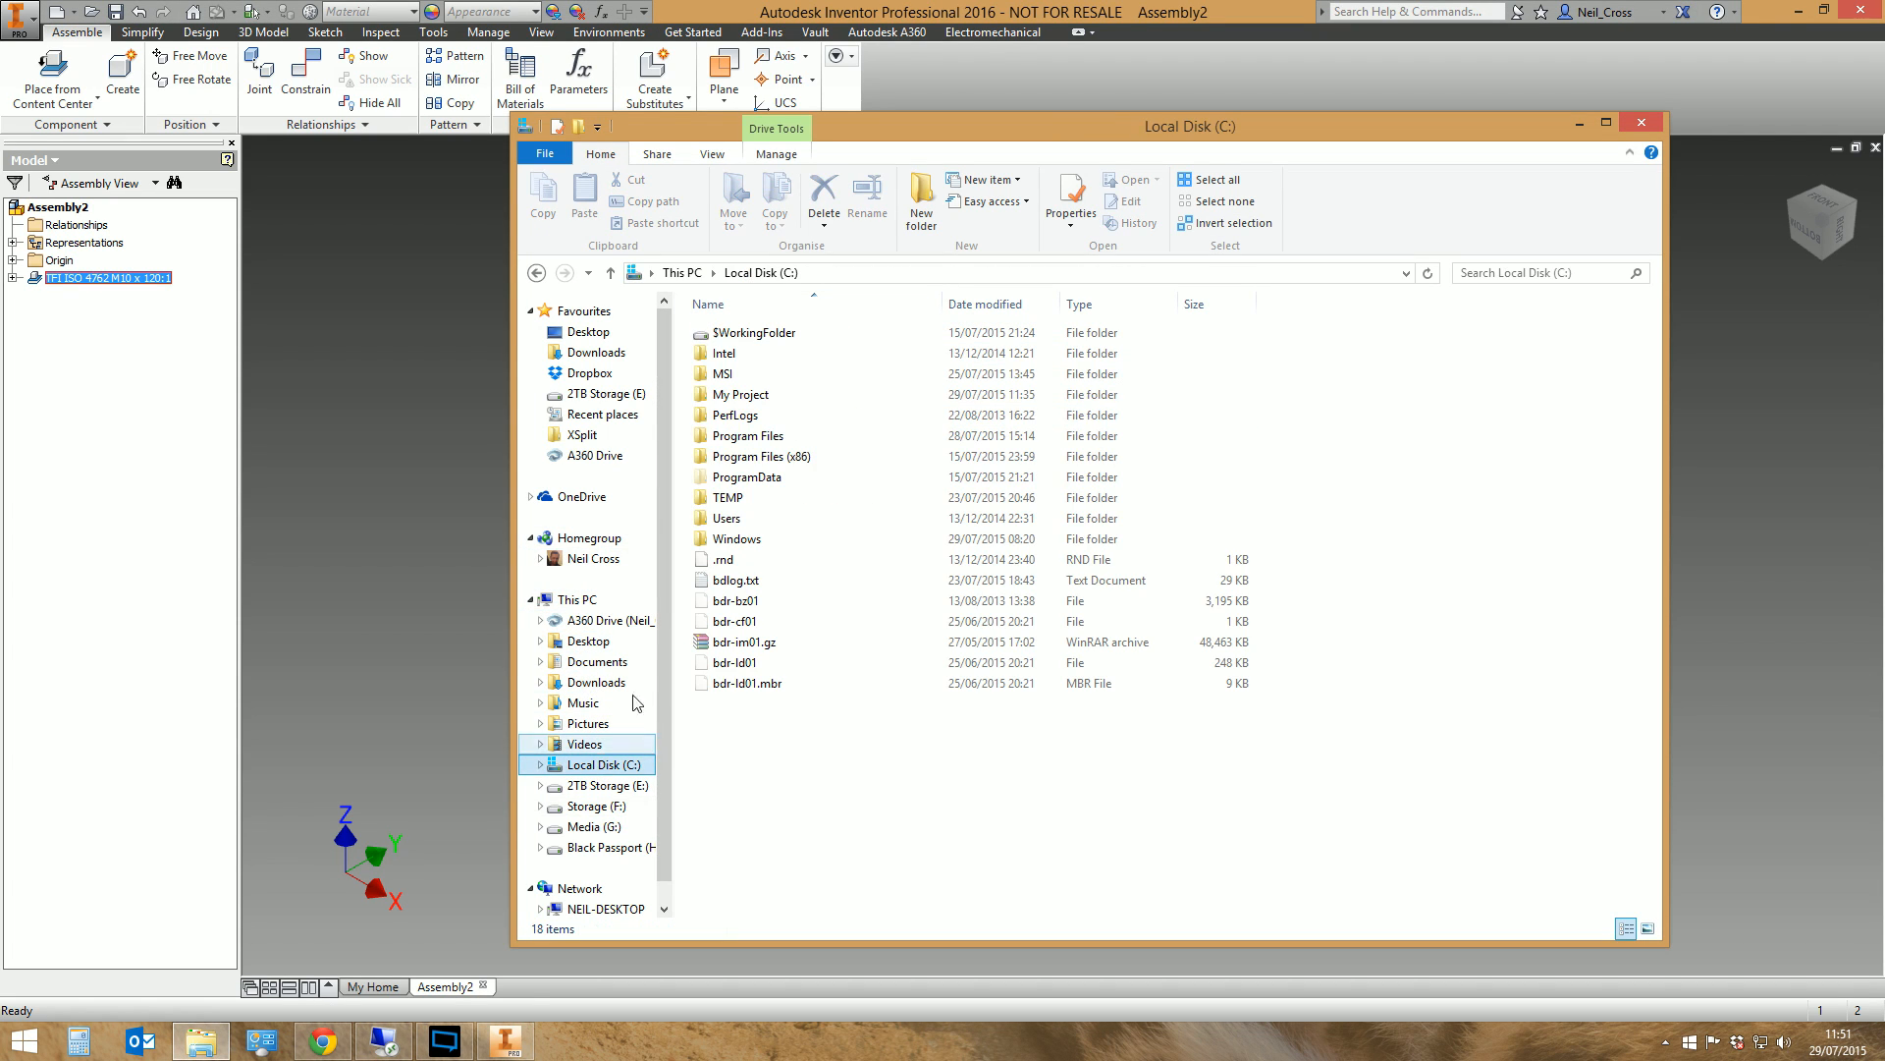
double_click(747, 394)
double_click(769, 333)
double_click(746, 333)
double_click(743, 335)
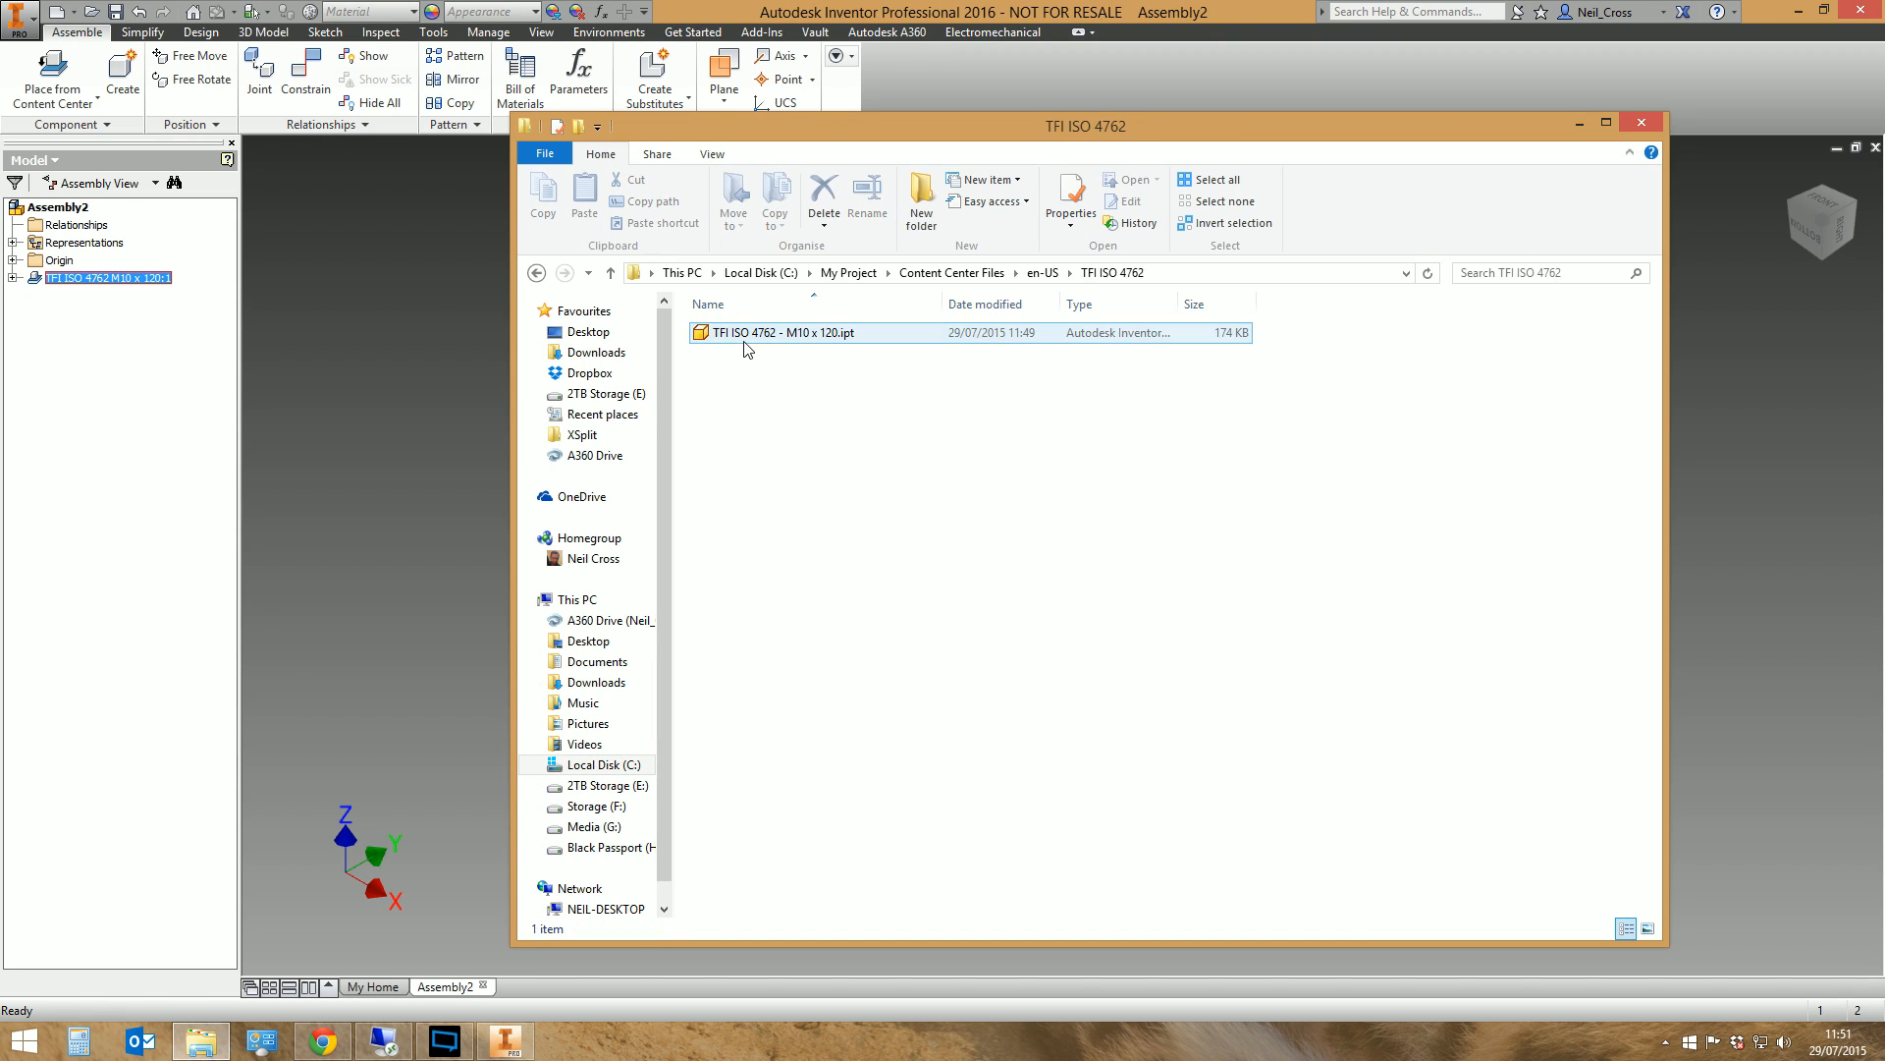
left_click(741, 343)
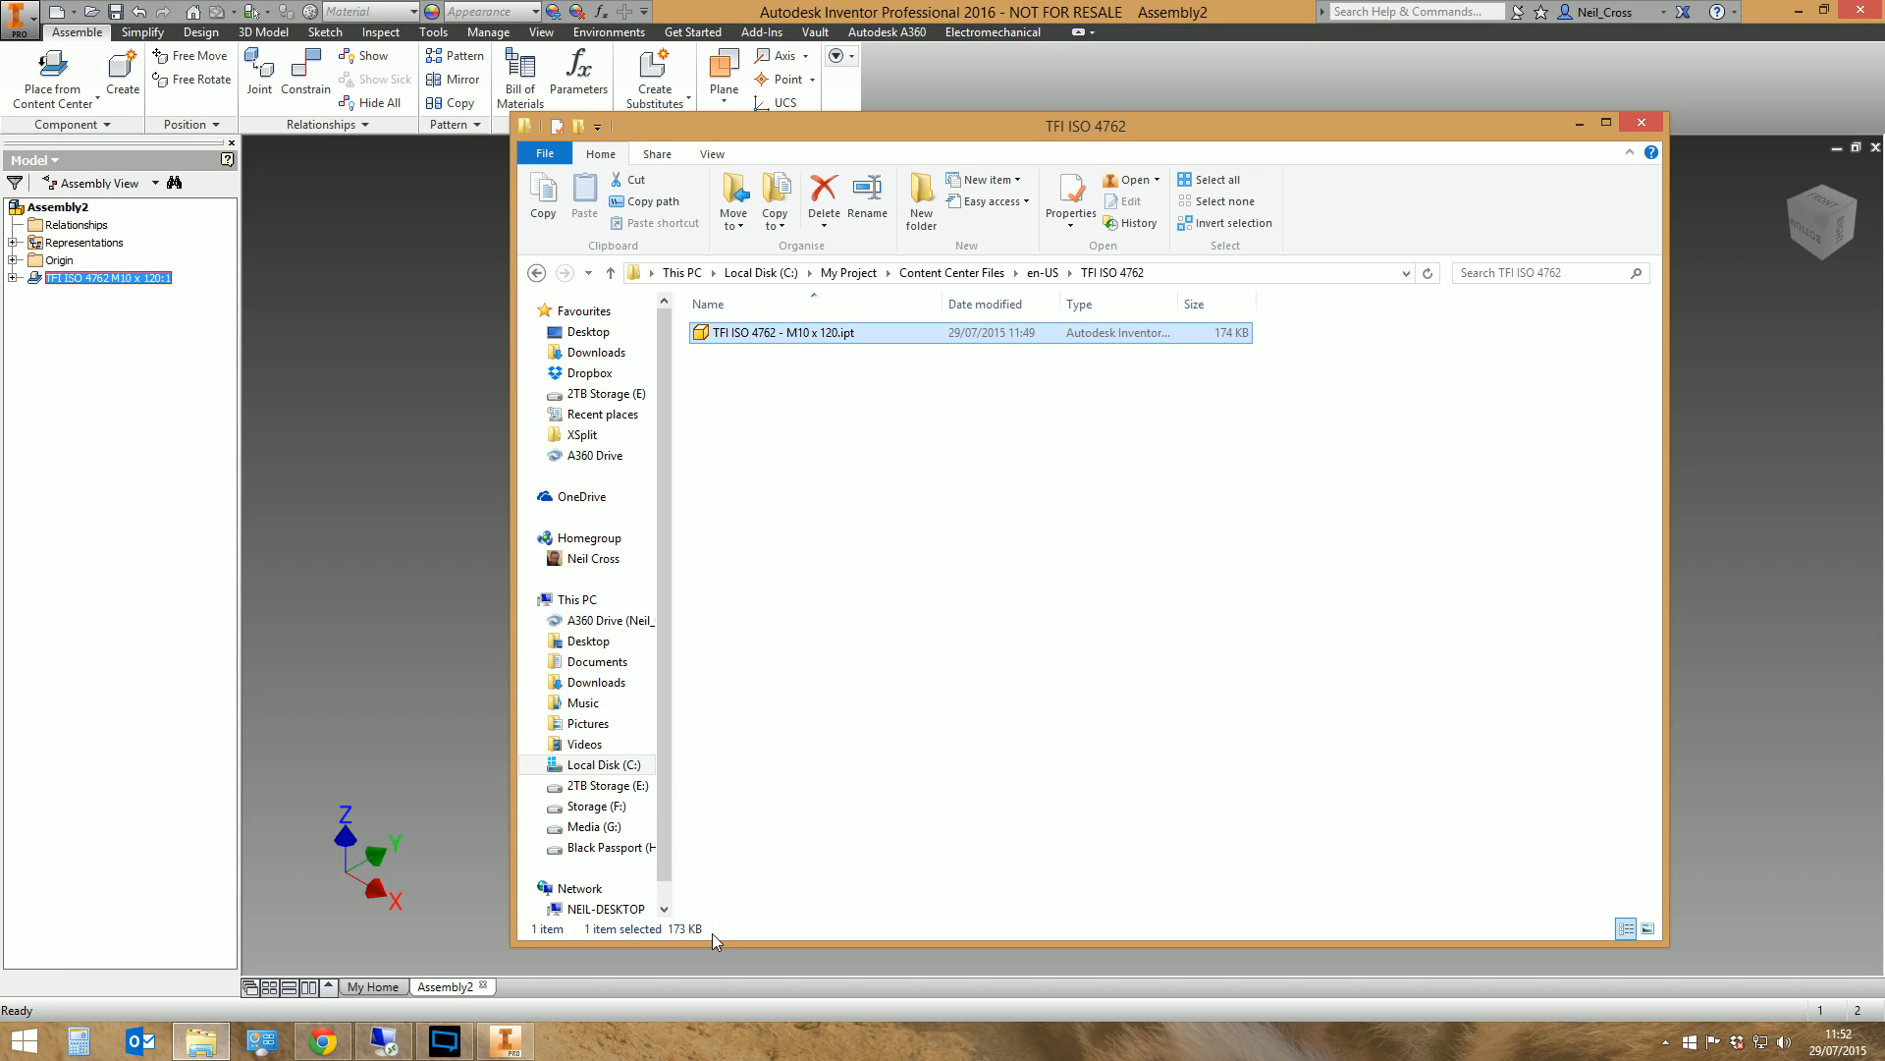
left_click(873, 4)
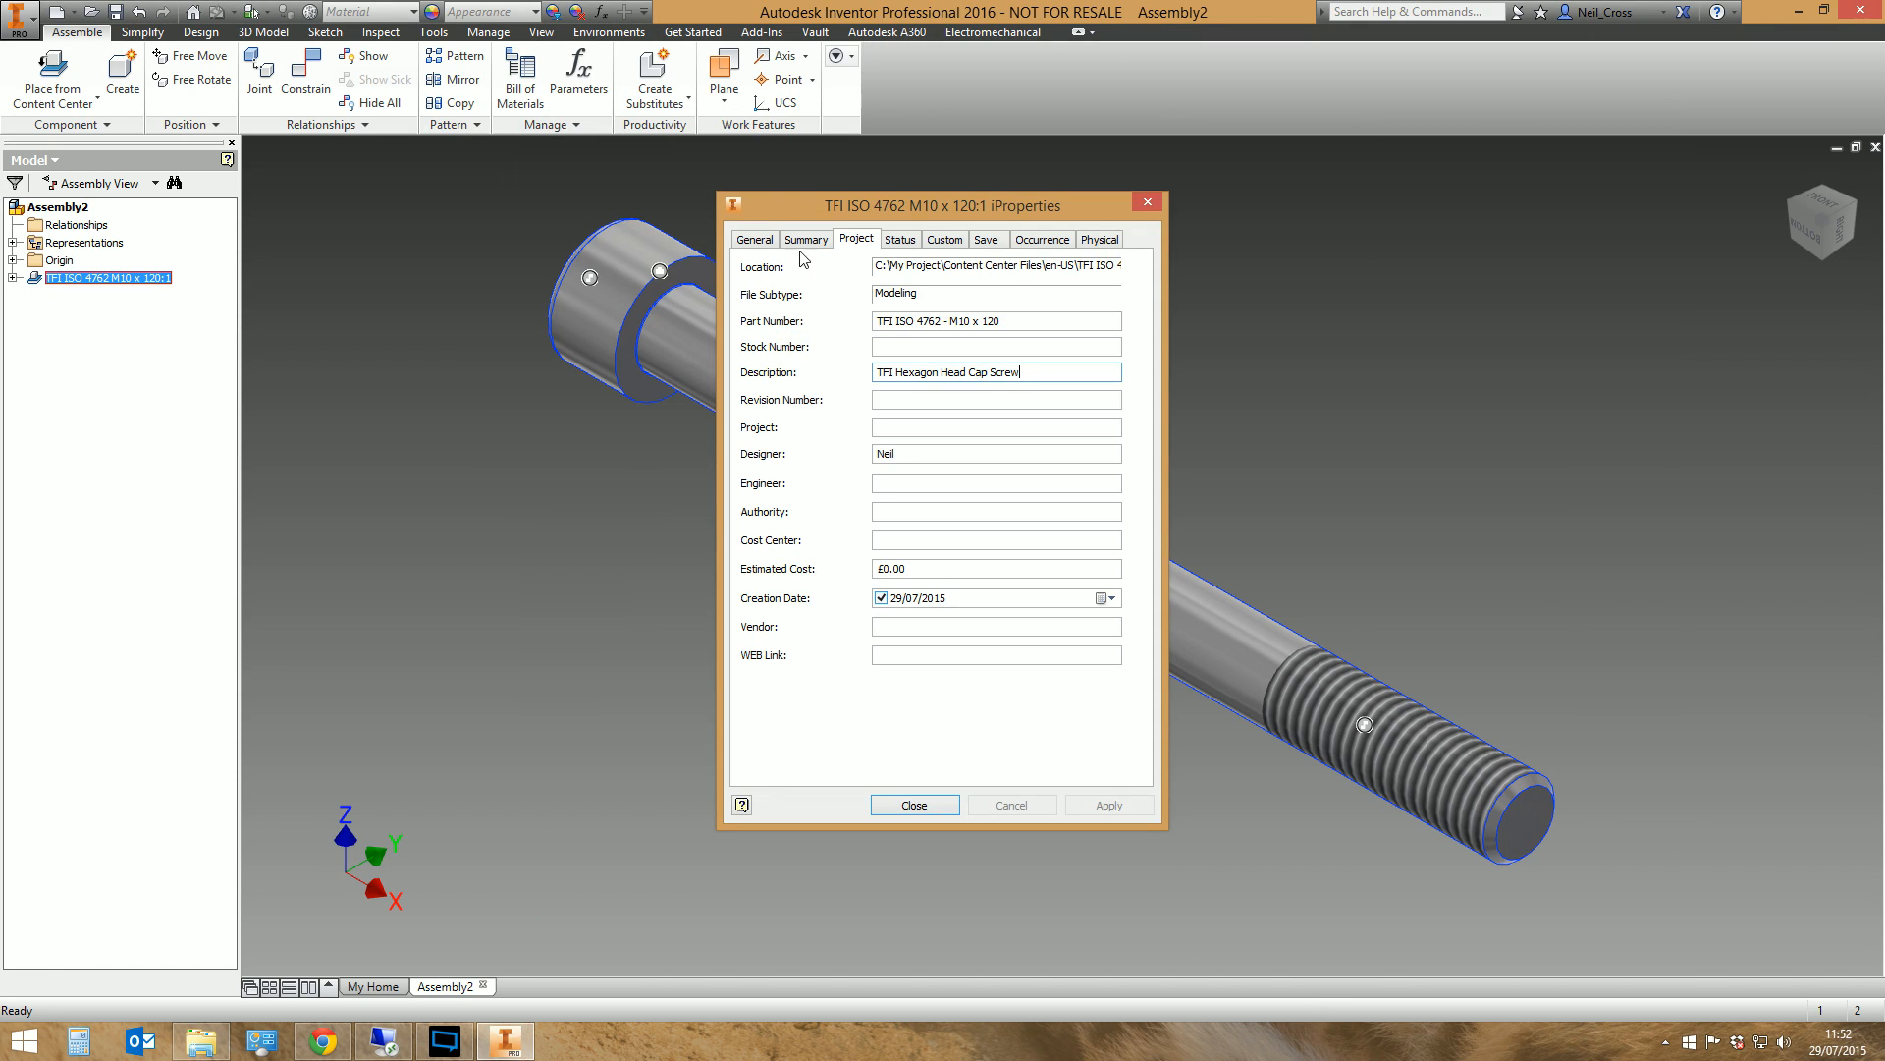
left_click(1147, 203)
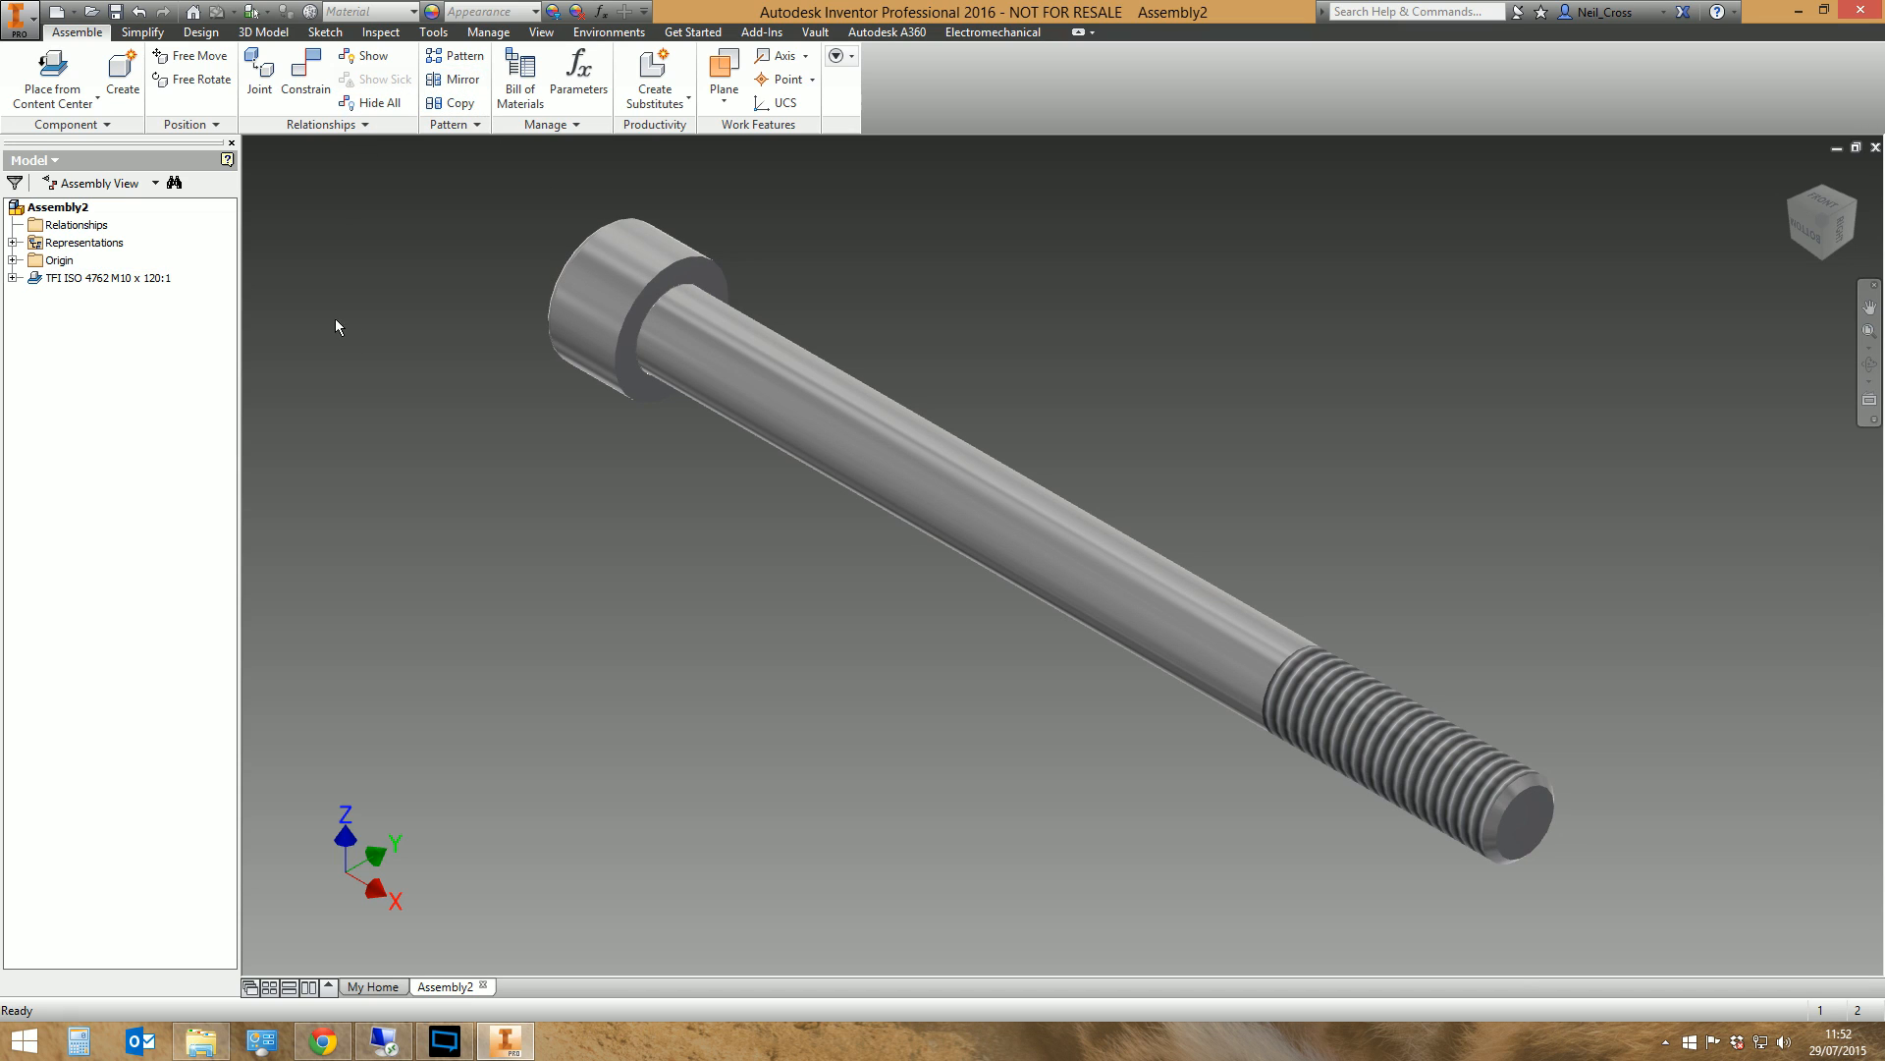
Save the assembly in the My Project folder as Assembly2.iam
left_click(488, 31)
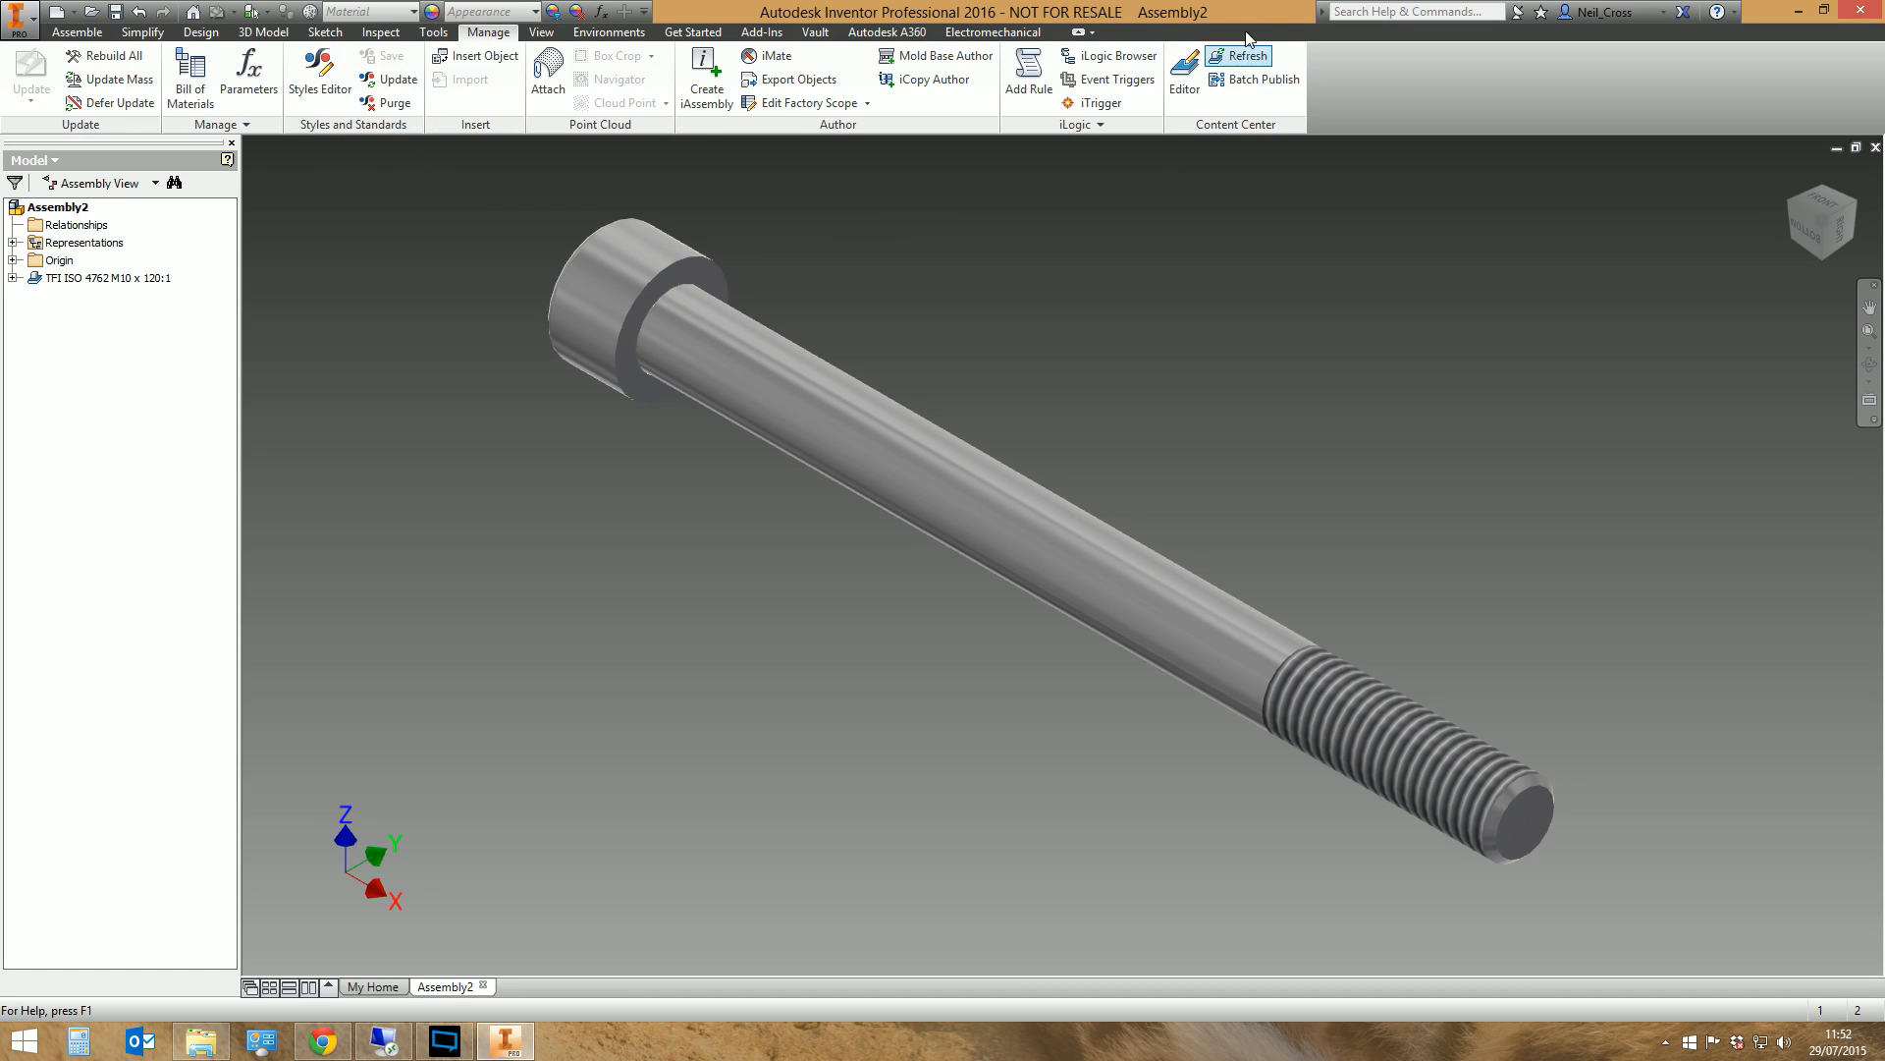
left_click(116, 11)
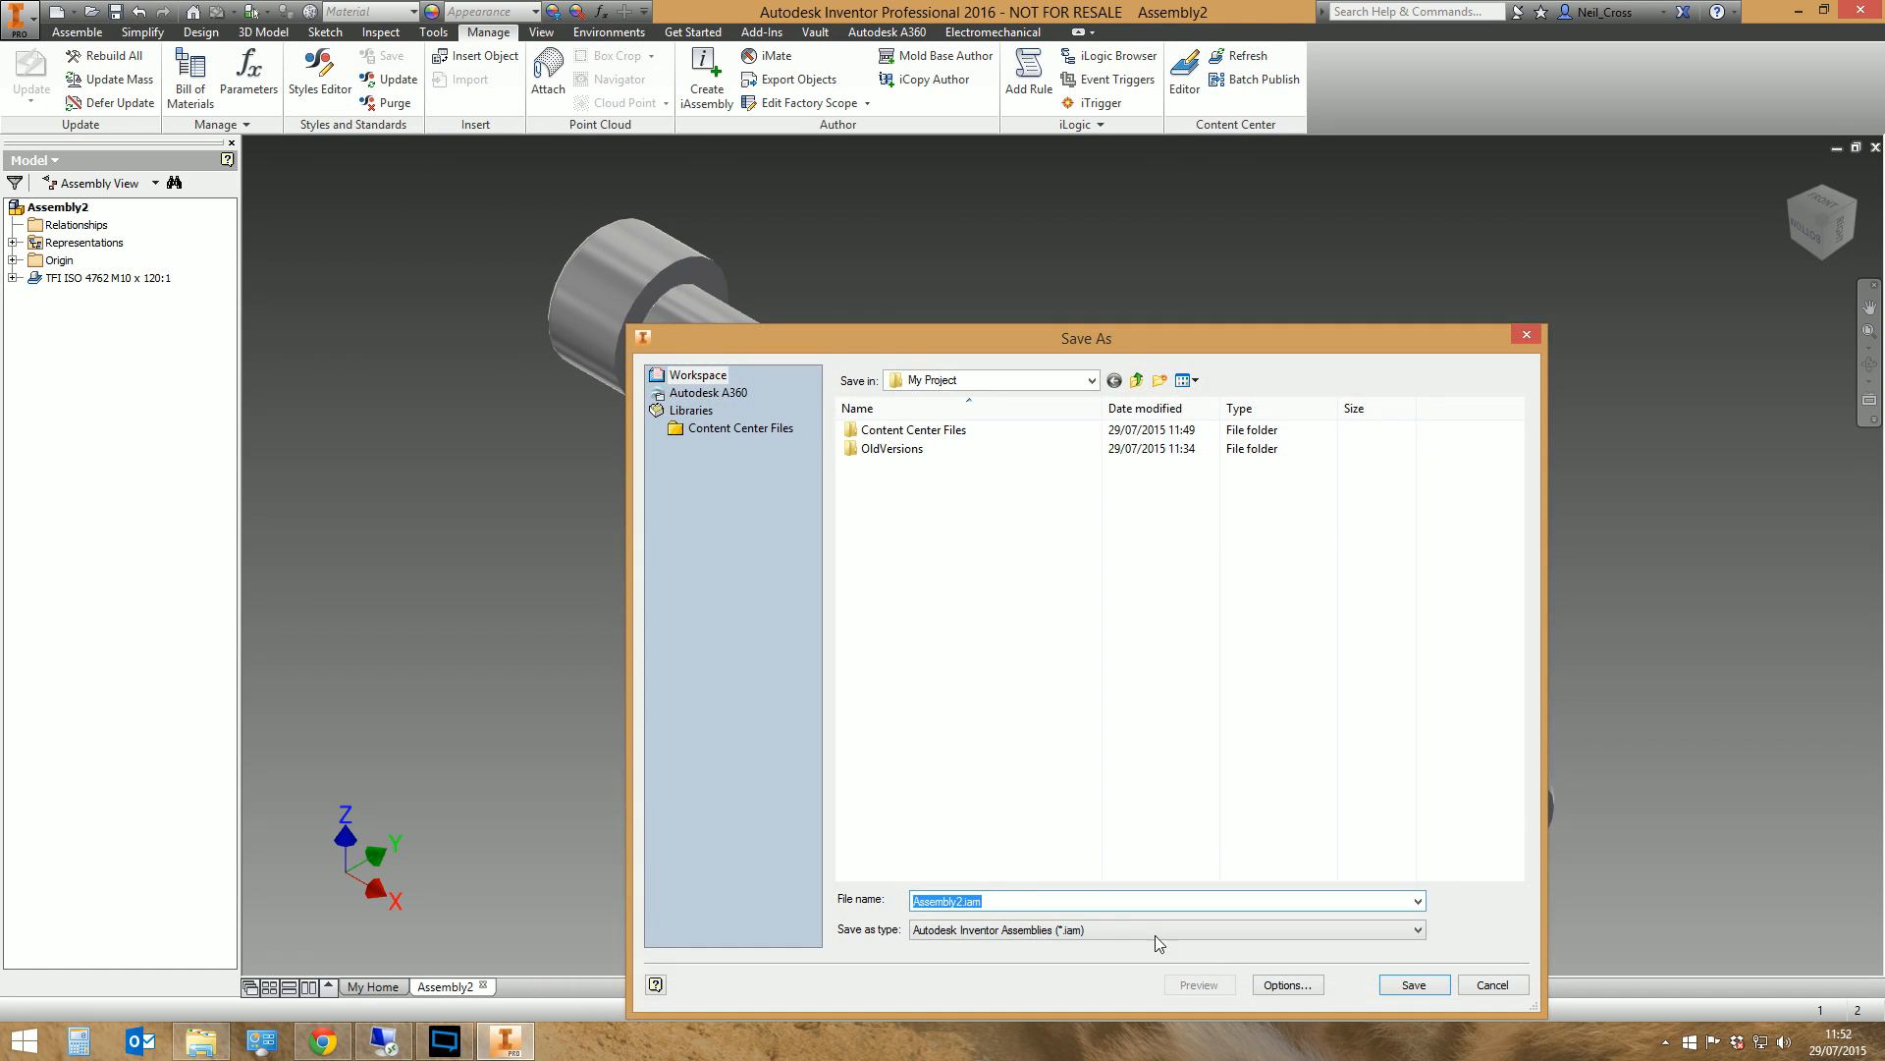
left_click(1397, 985)
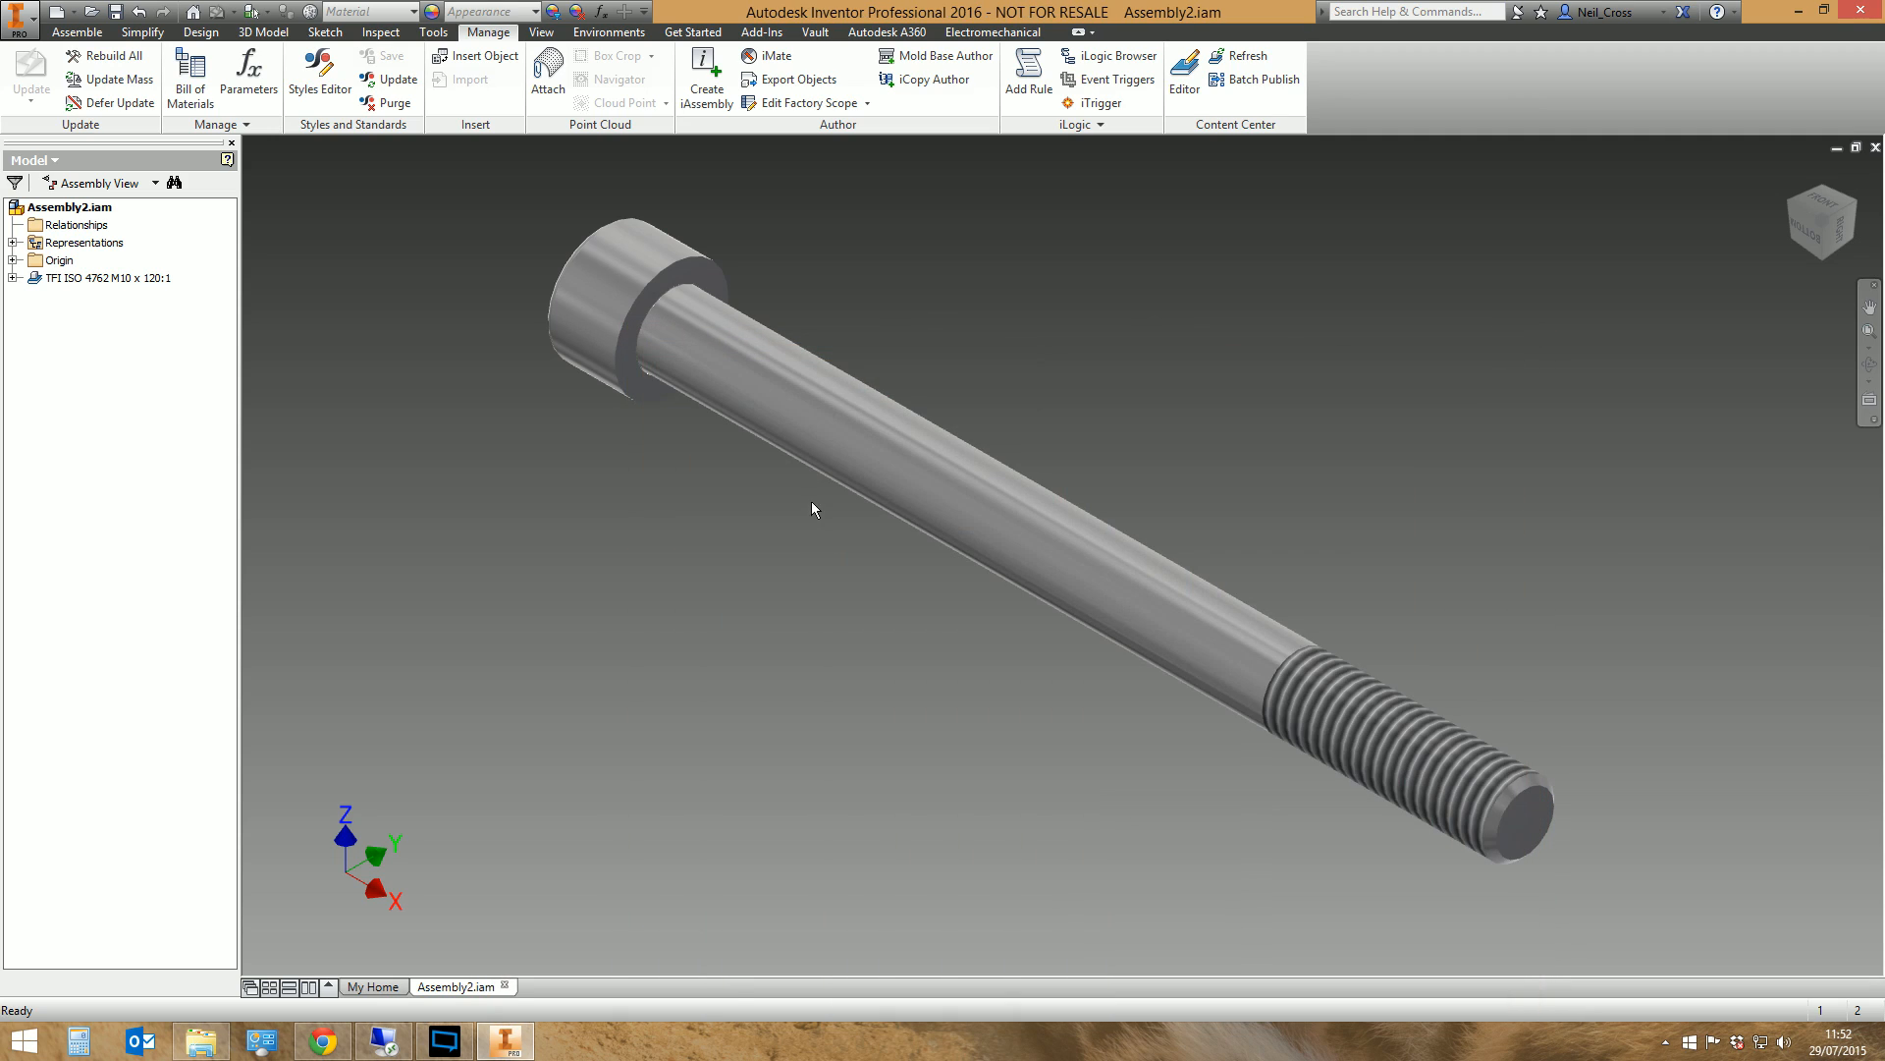
Run the Content Center Refresh on the TFI ISO 4762 M10 x 120 screw and close the refresh dialog
left_click(1239, 56)
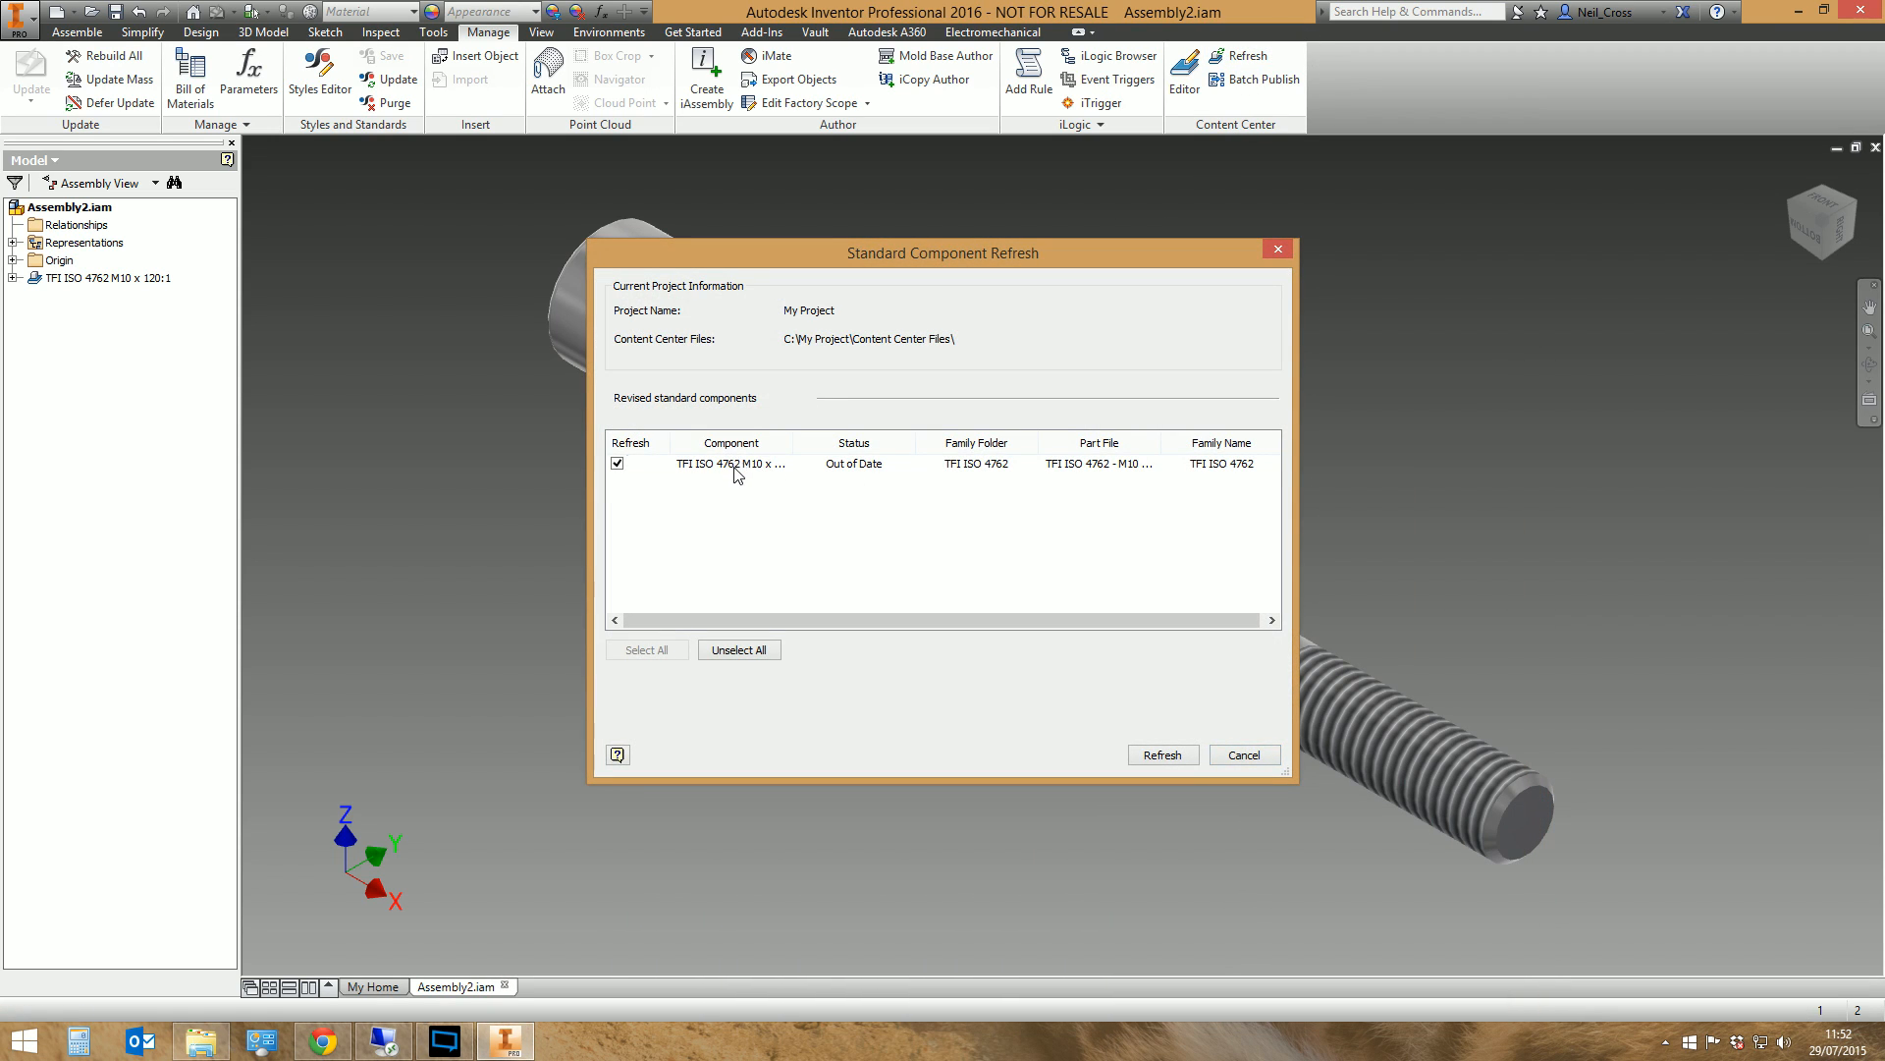
left_click(737, 472)
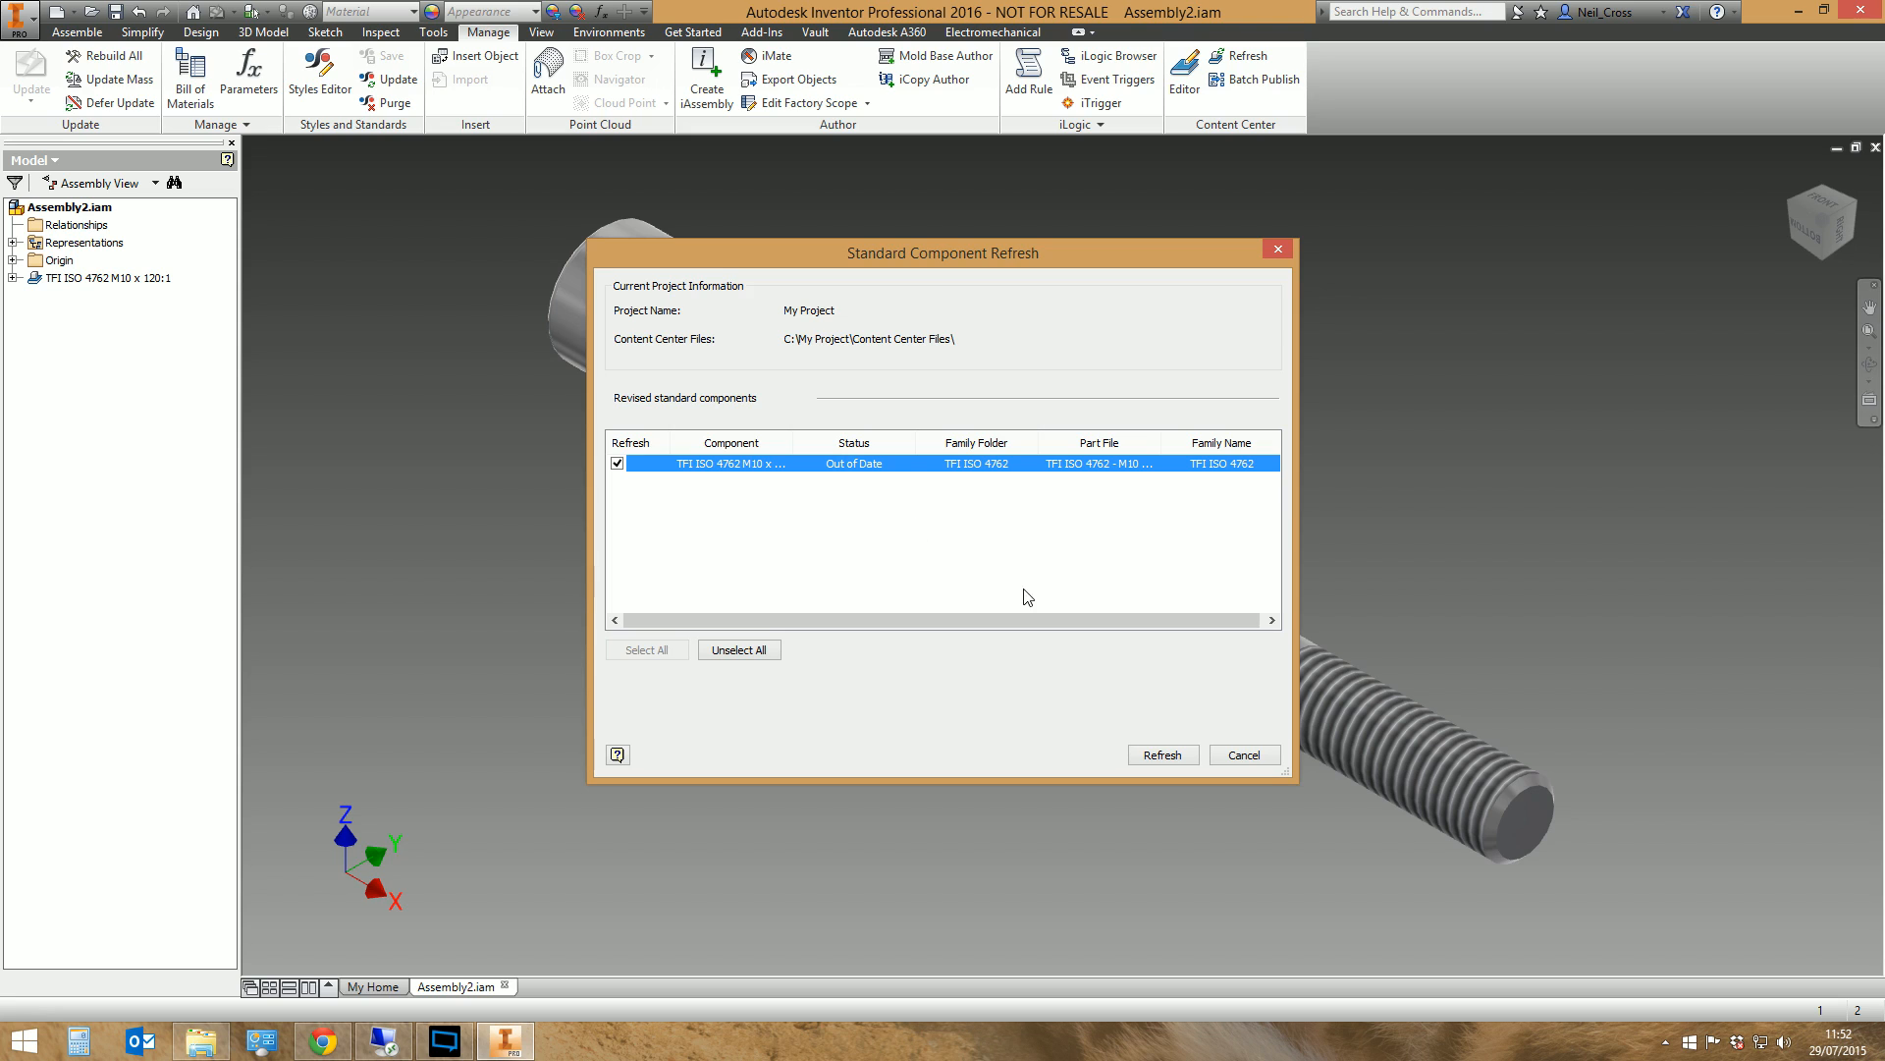
left_click(1168, 754)
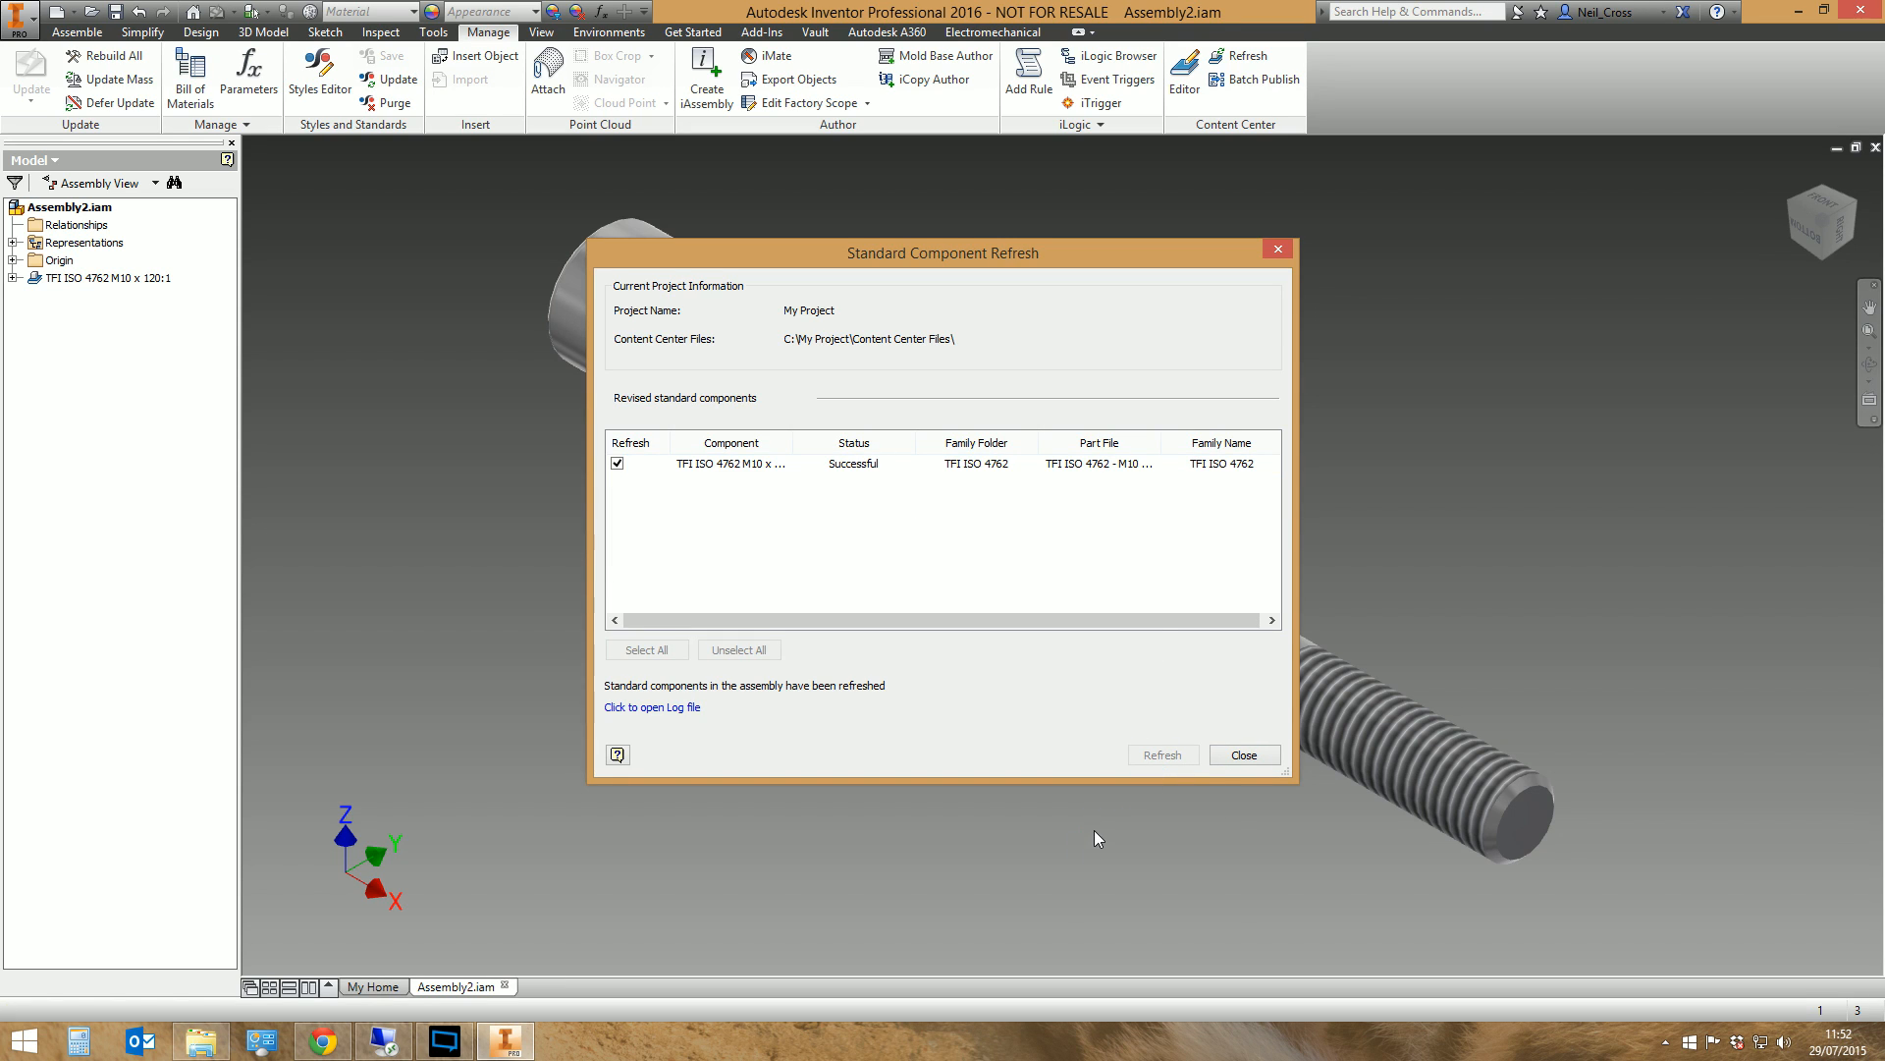
left_click(1244, 754)
Check the description in the refreshed M10 x 120 screw's project iProperties, and close them
right_click(118, 278)
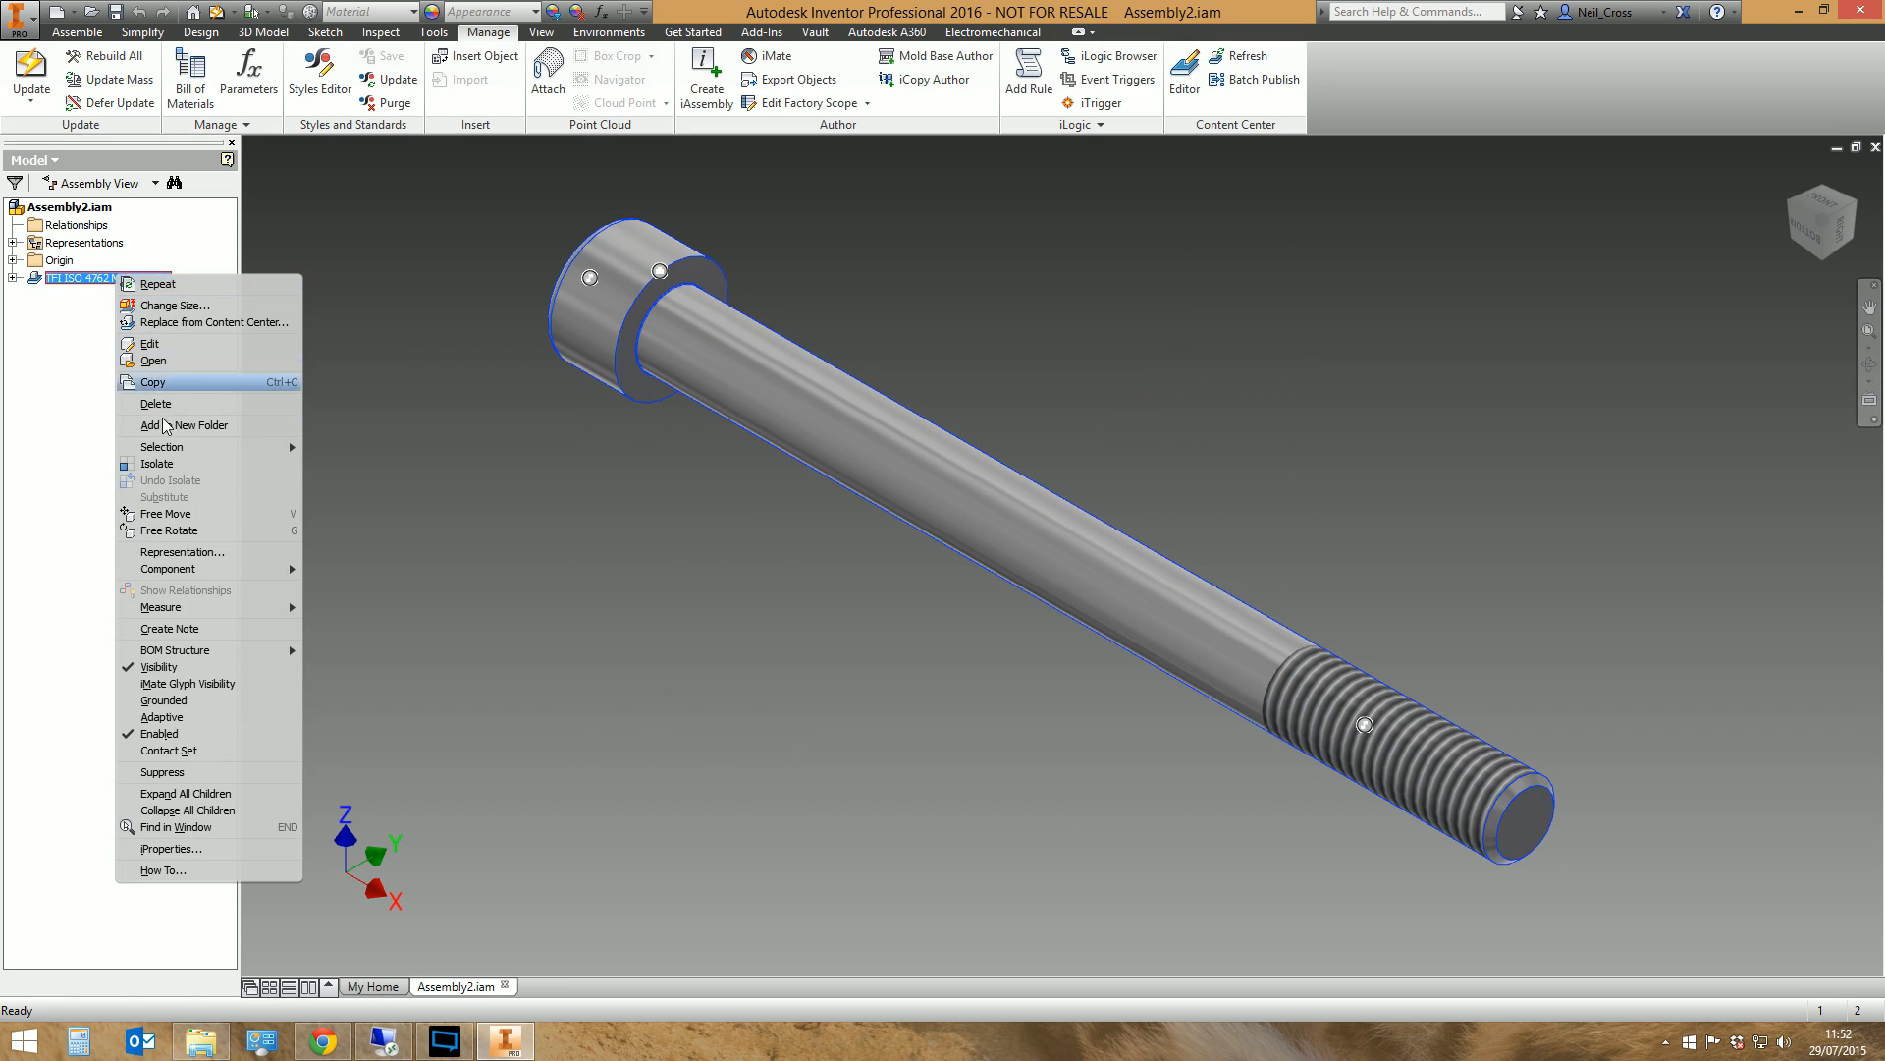
left_click(172, 849)
left_click(900, 240)
left_click(856, 240)
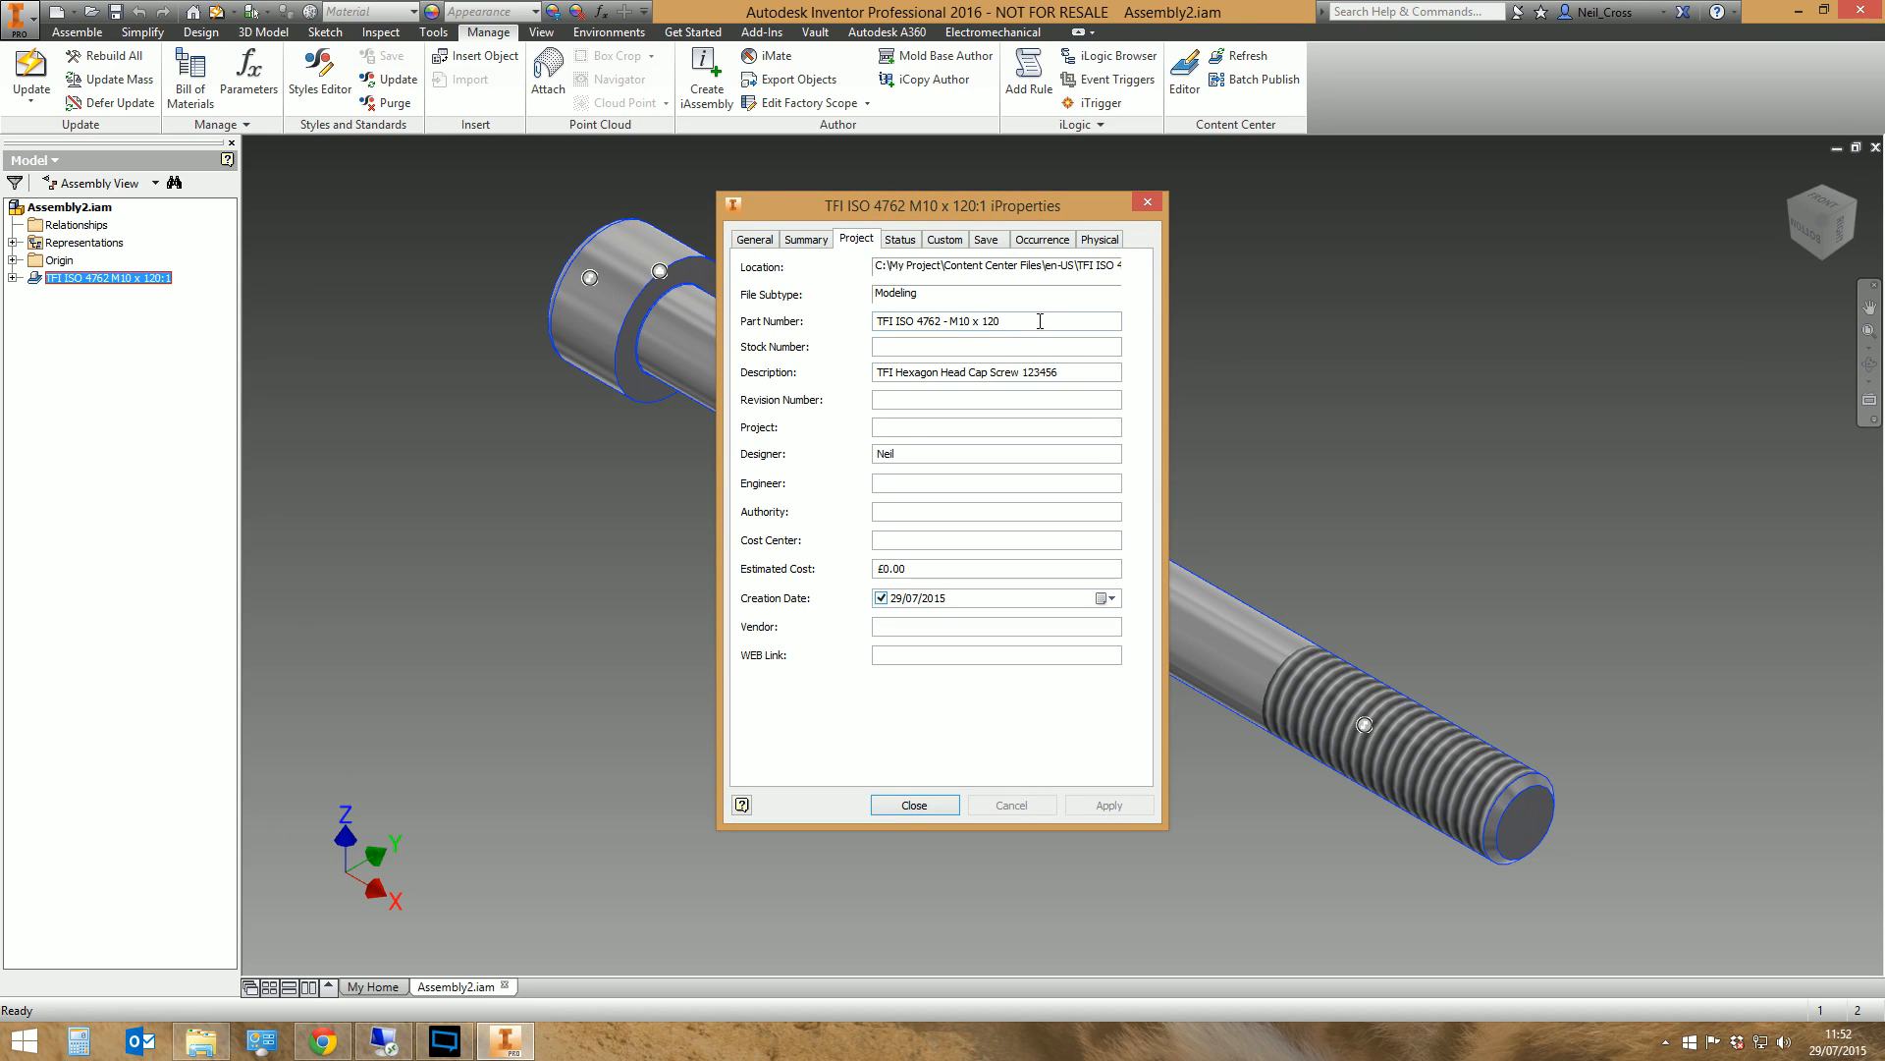
double_click(1039, 372)
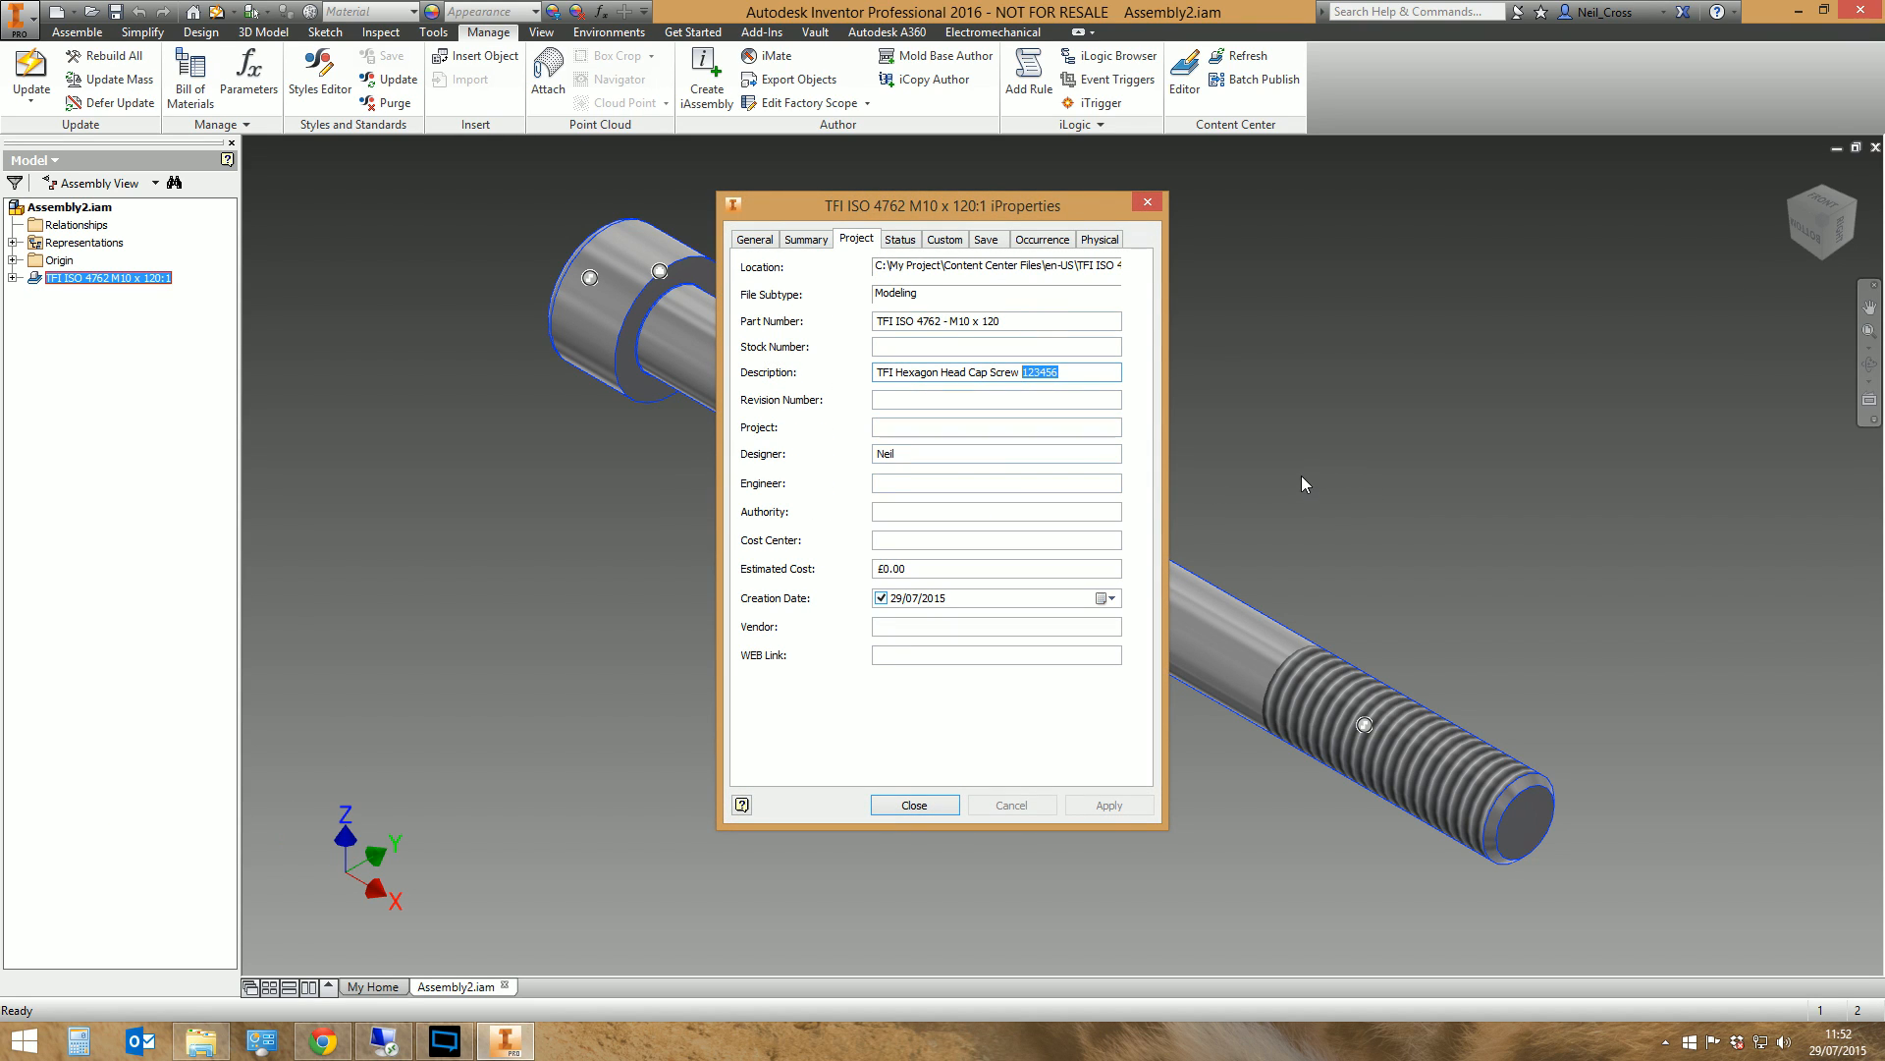
left_click(1147, 202)
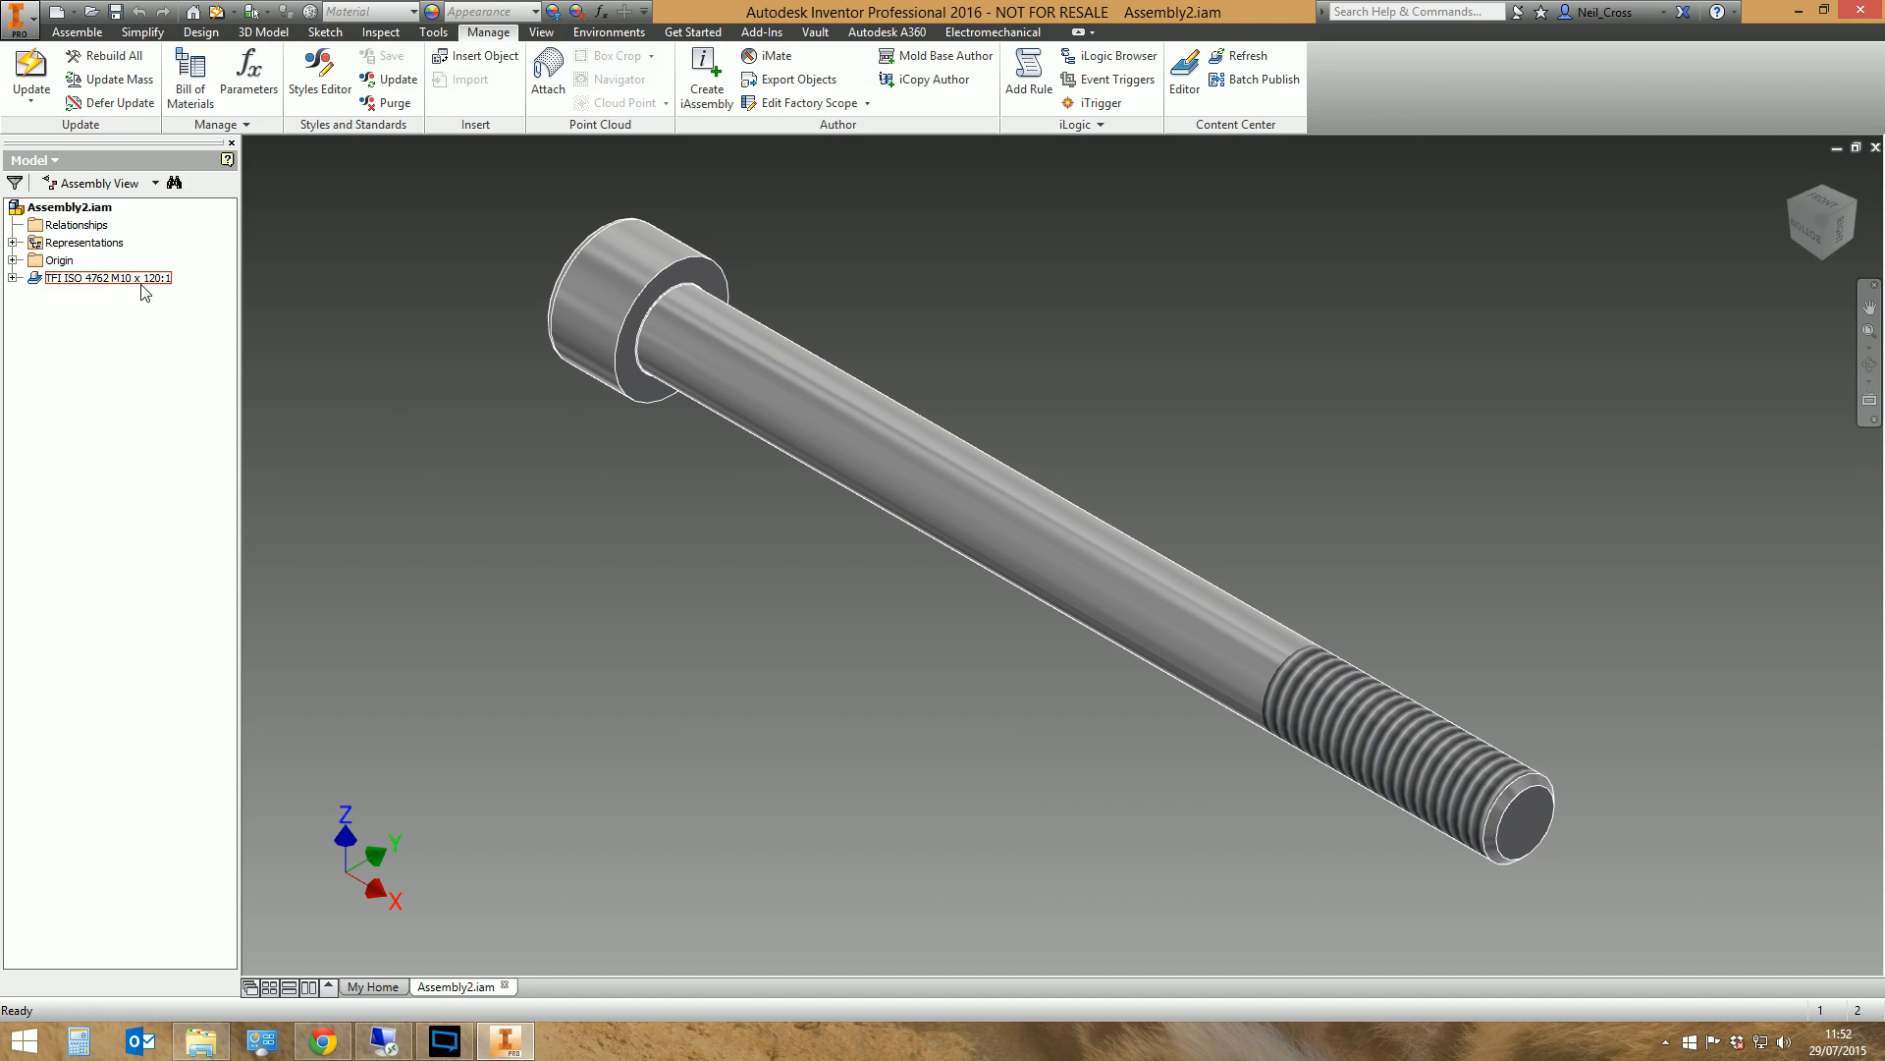
left_click(194, 1044)
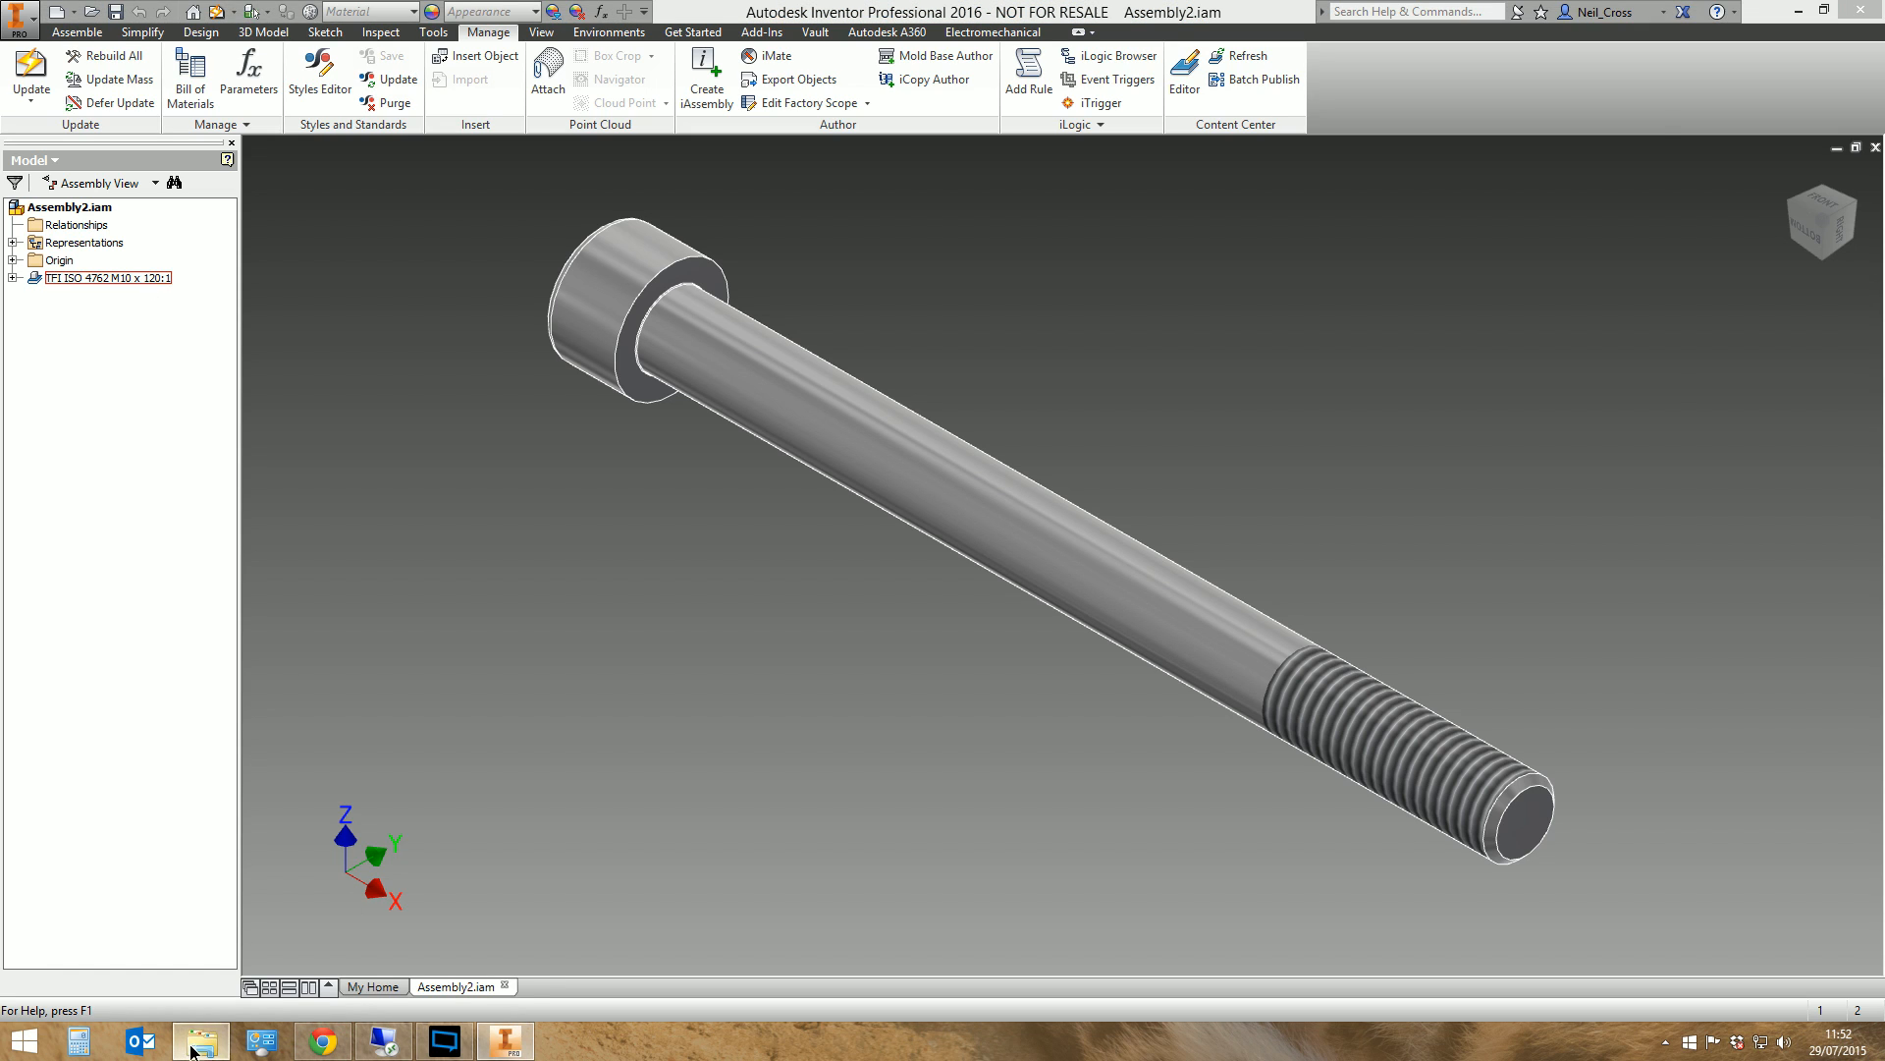
left_click(785, 8)
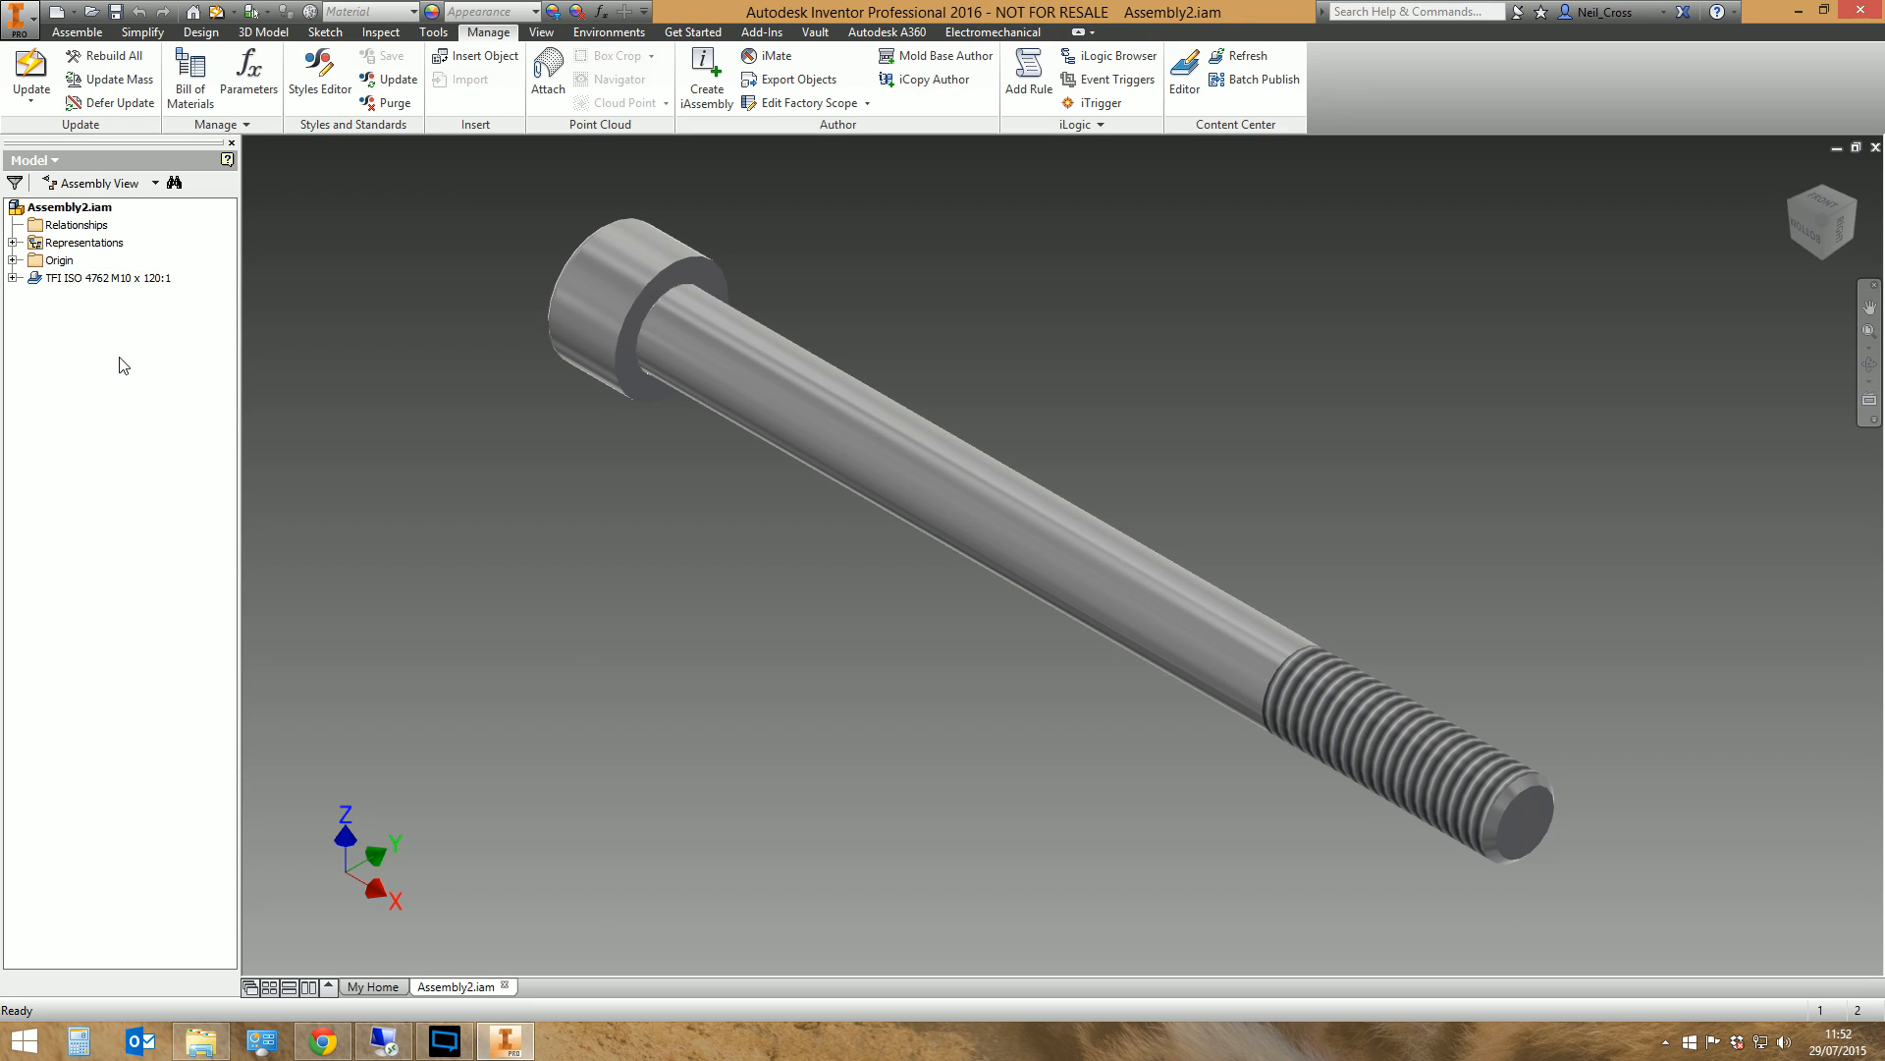
Start the Material Guide for the TFI ISO 4762 family in the Content Center Editor, adding materials as new family members
left_click(1184, 78)
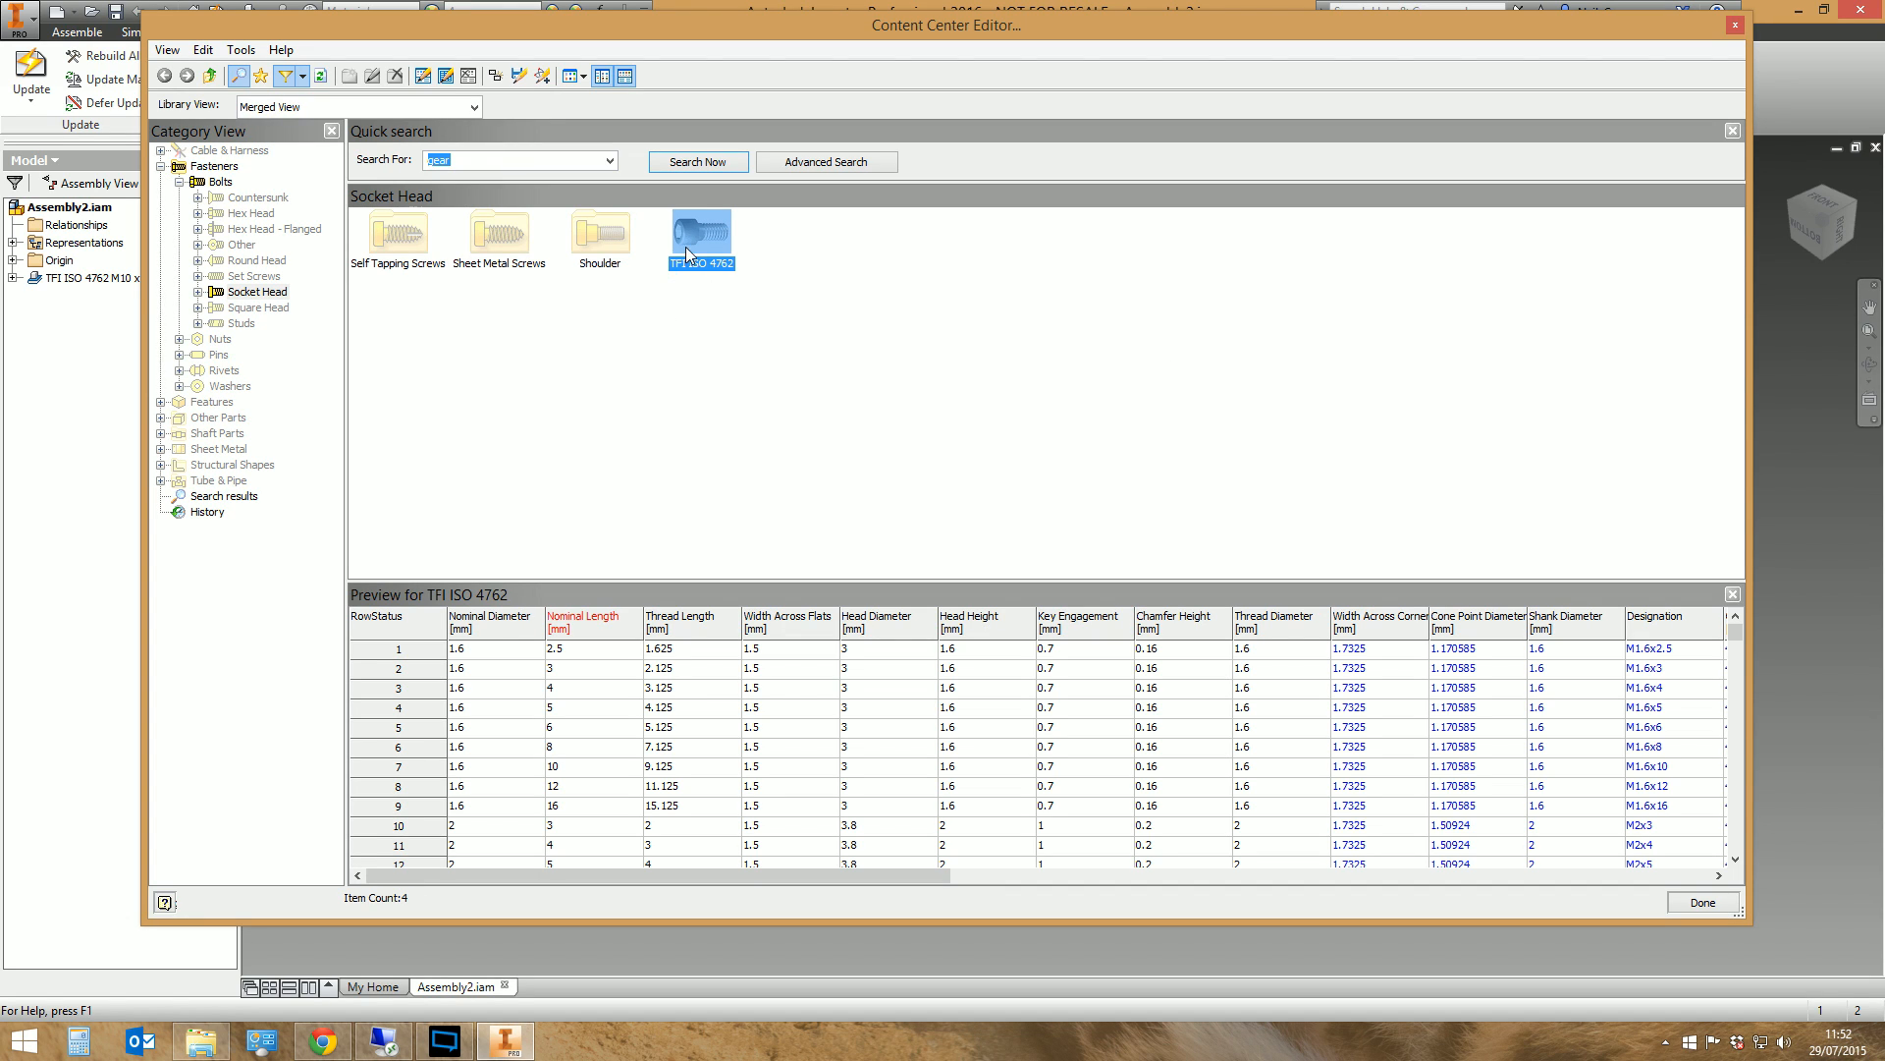
right_click(686, 250)
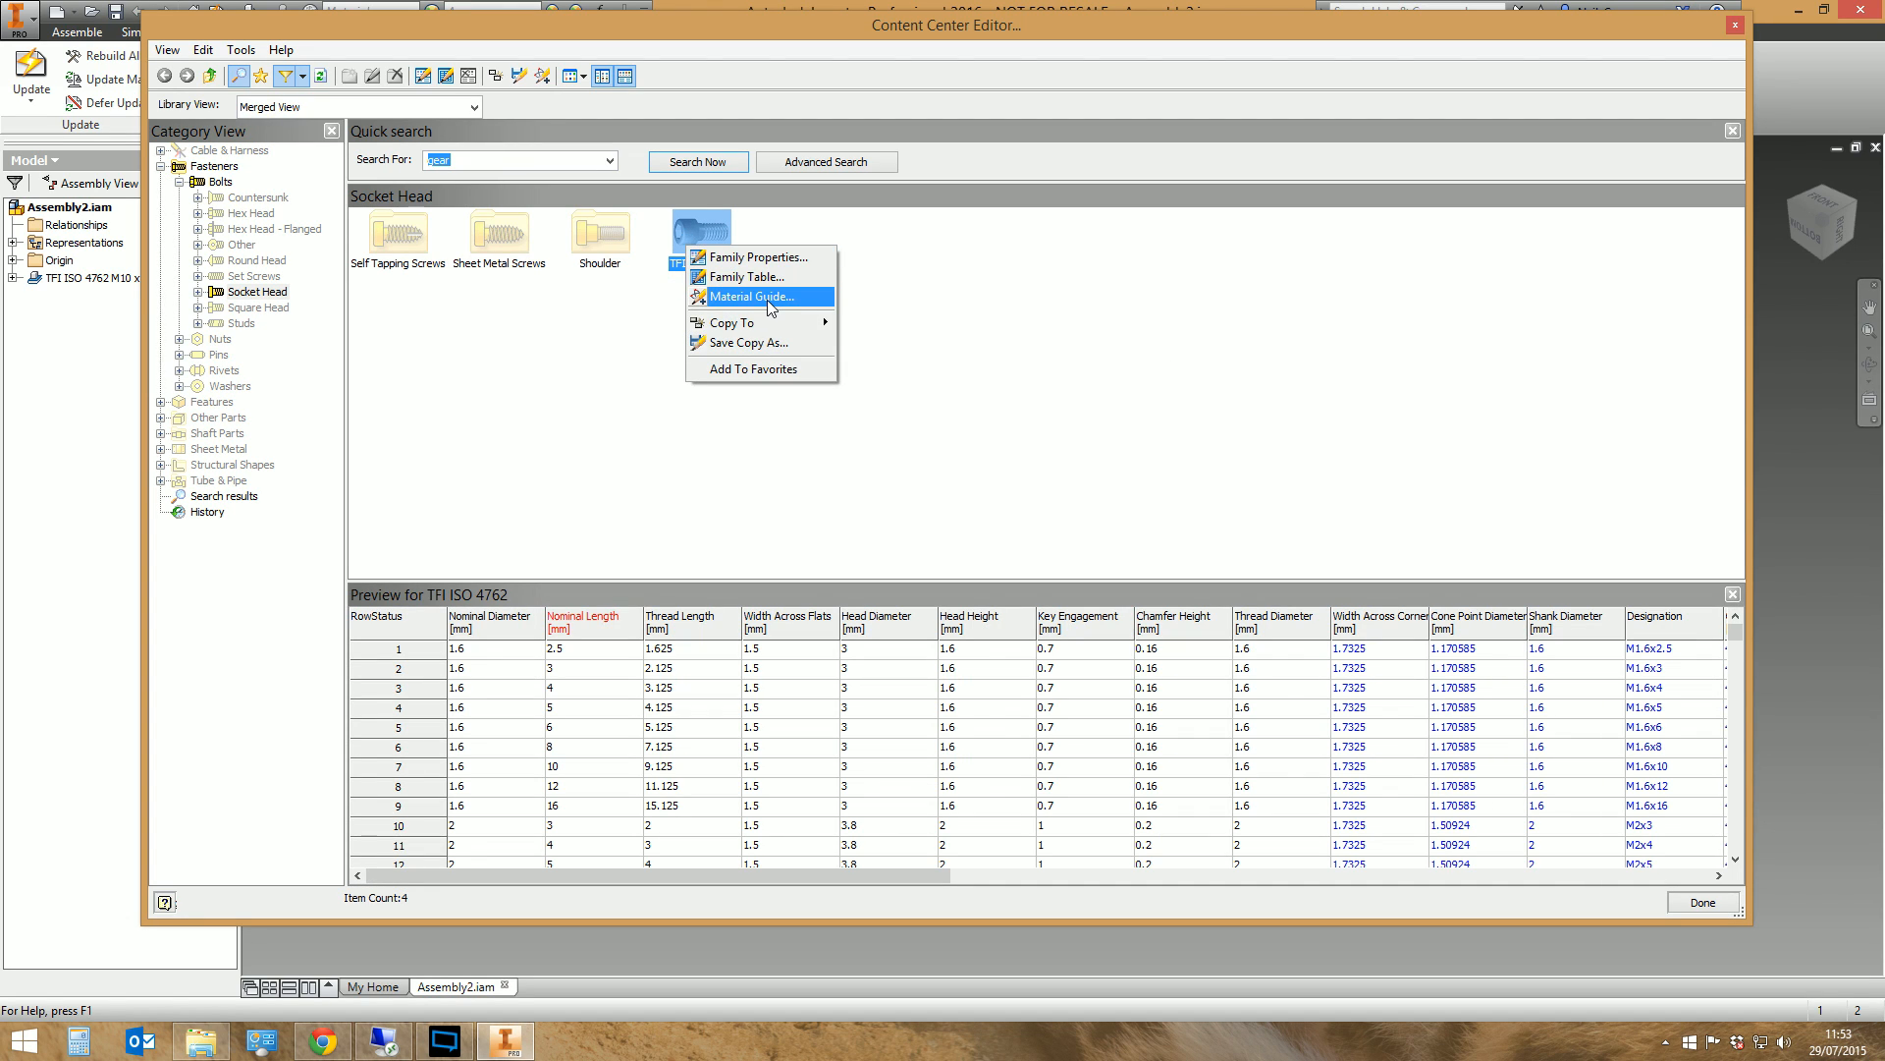
left_click(509, 351)
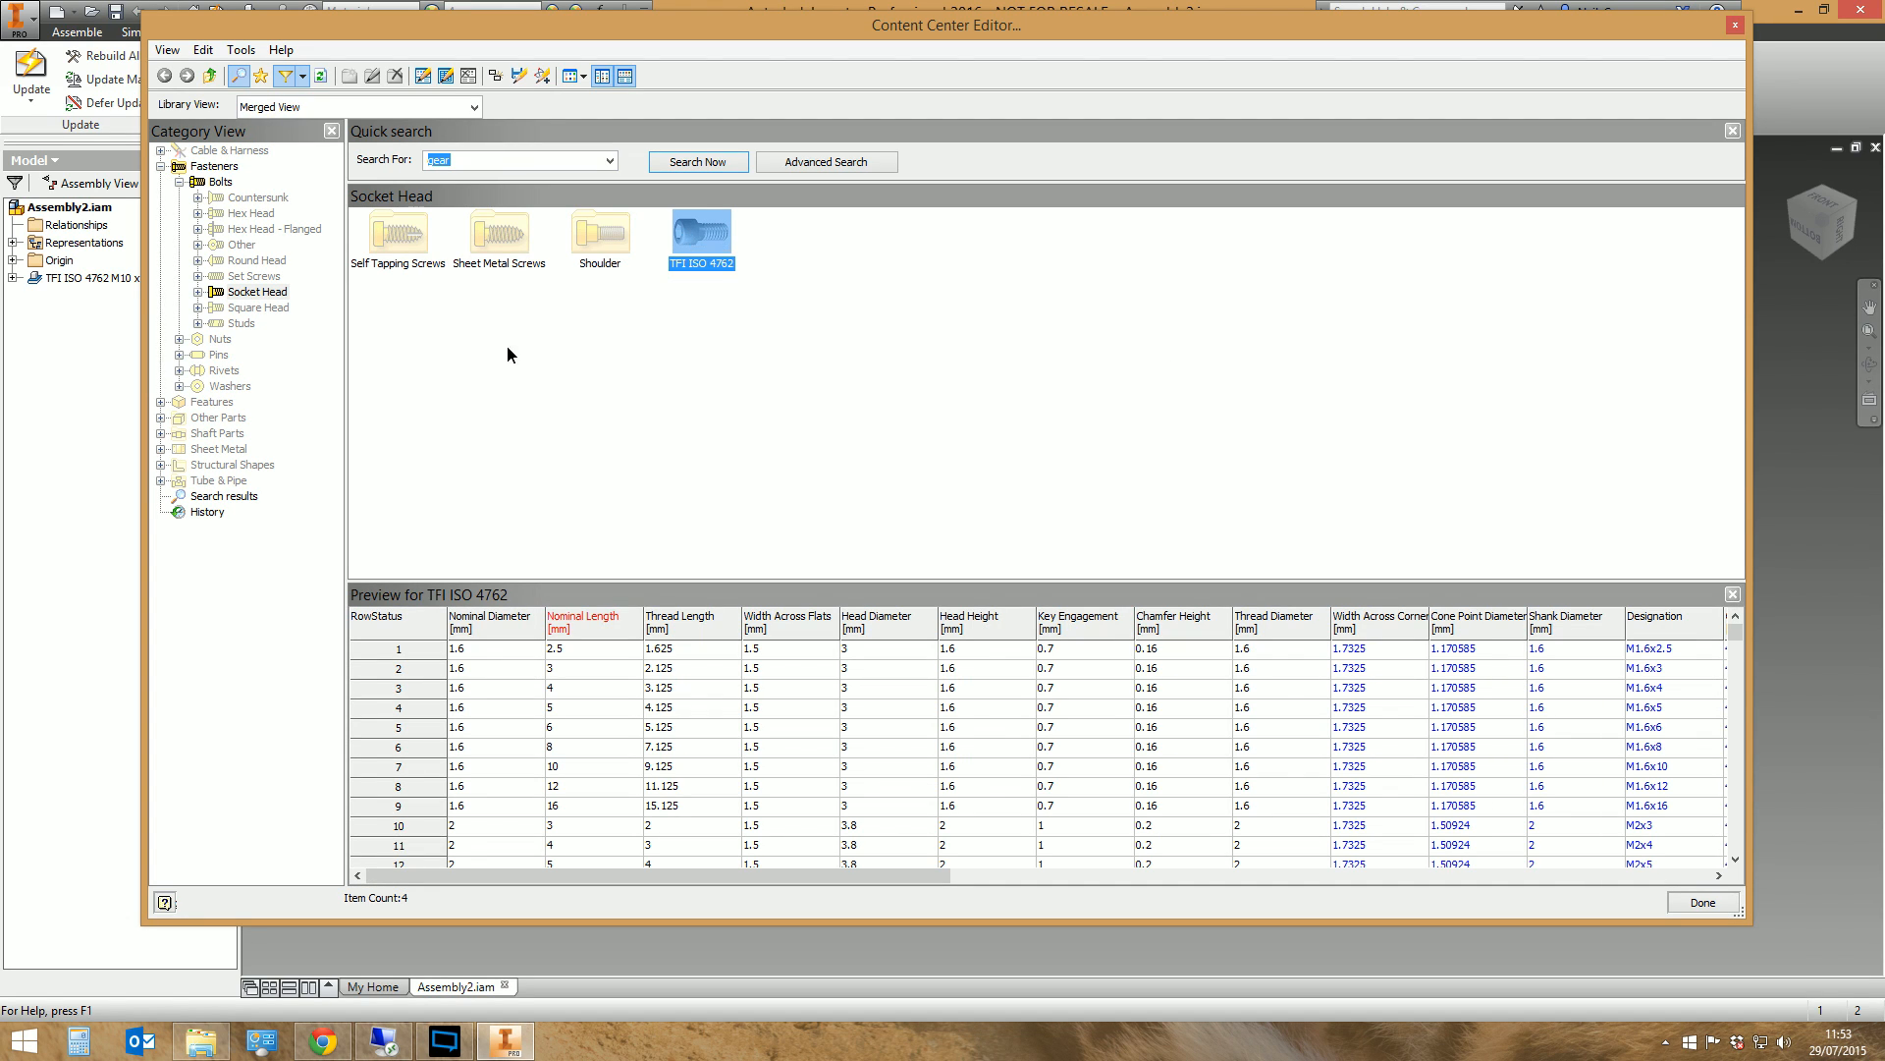
left_click(690, 248)
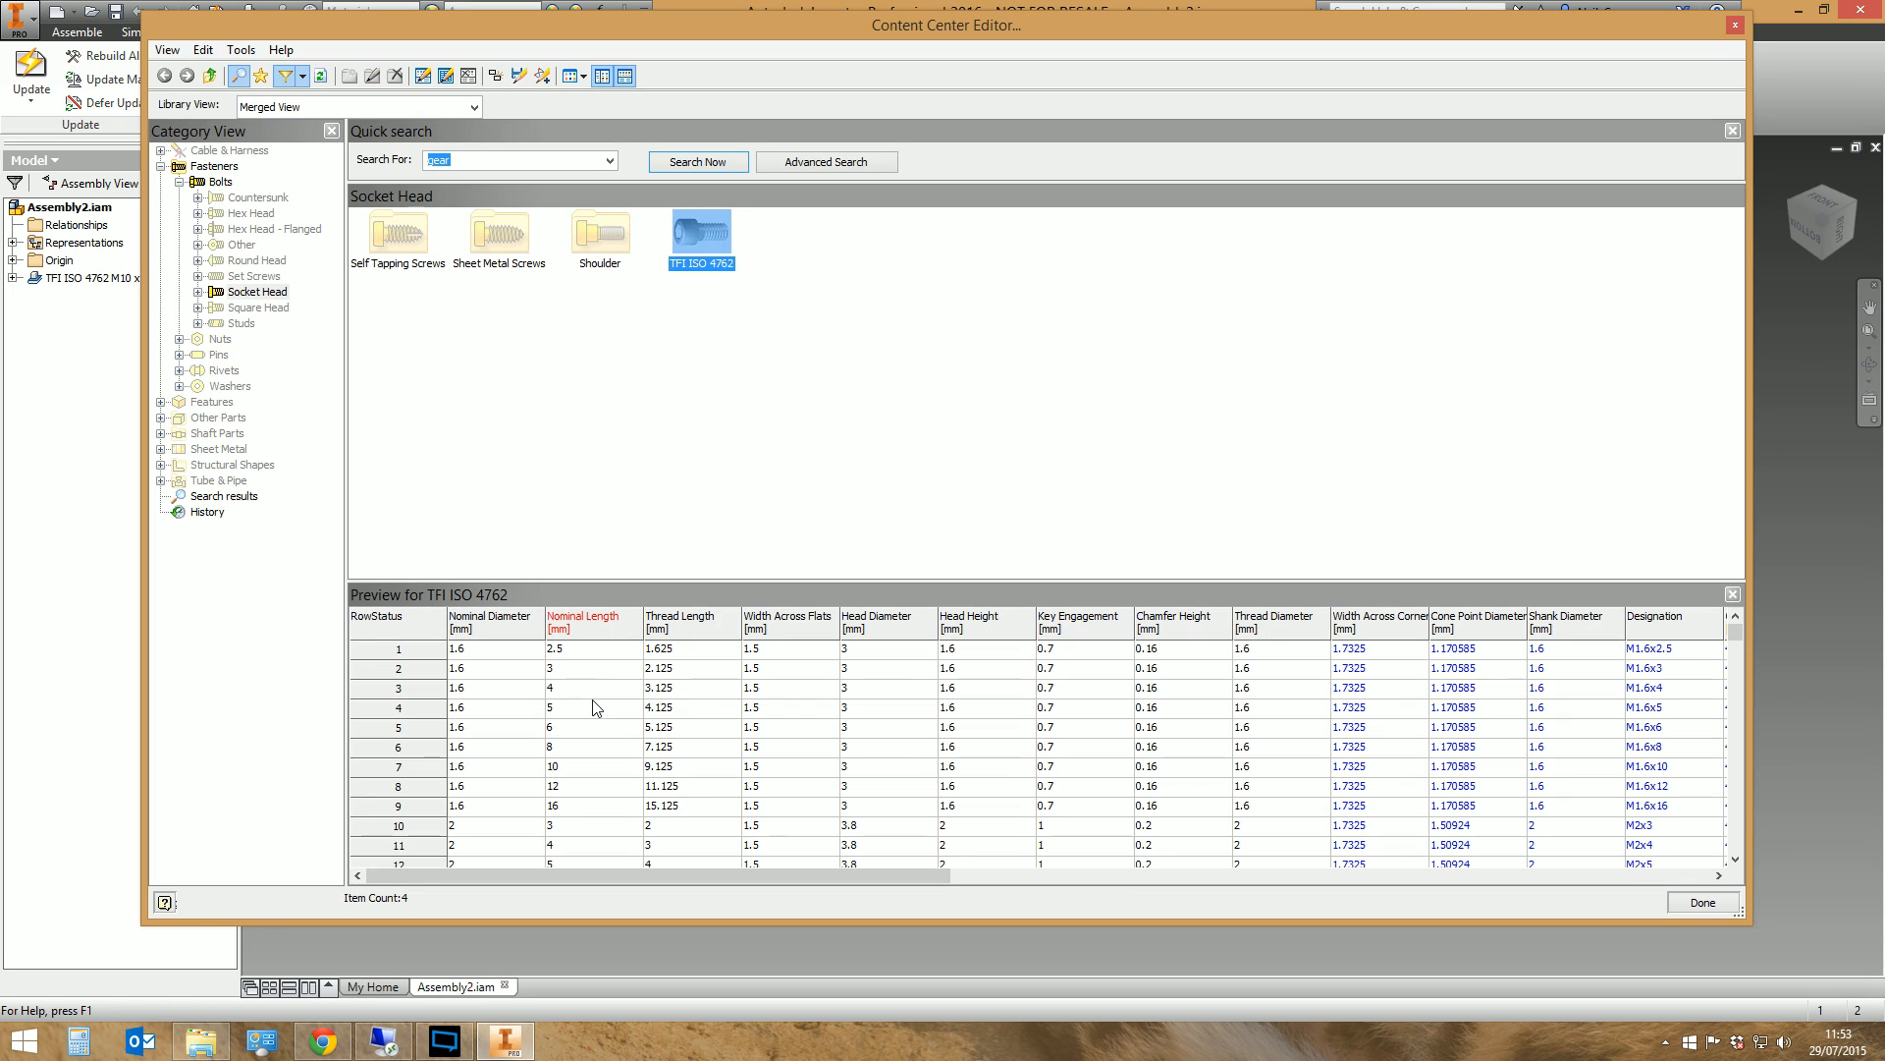
right_click(710, 239)
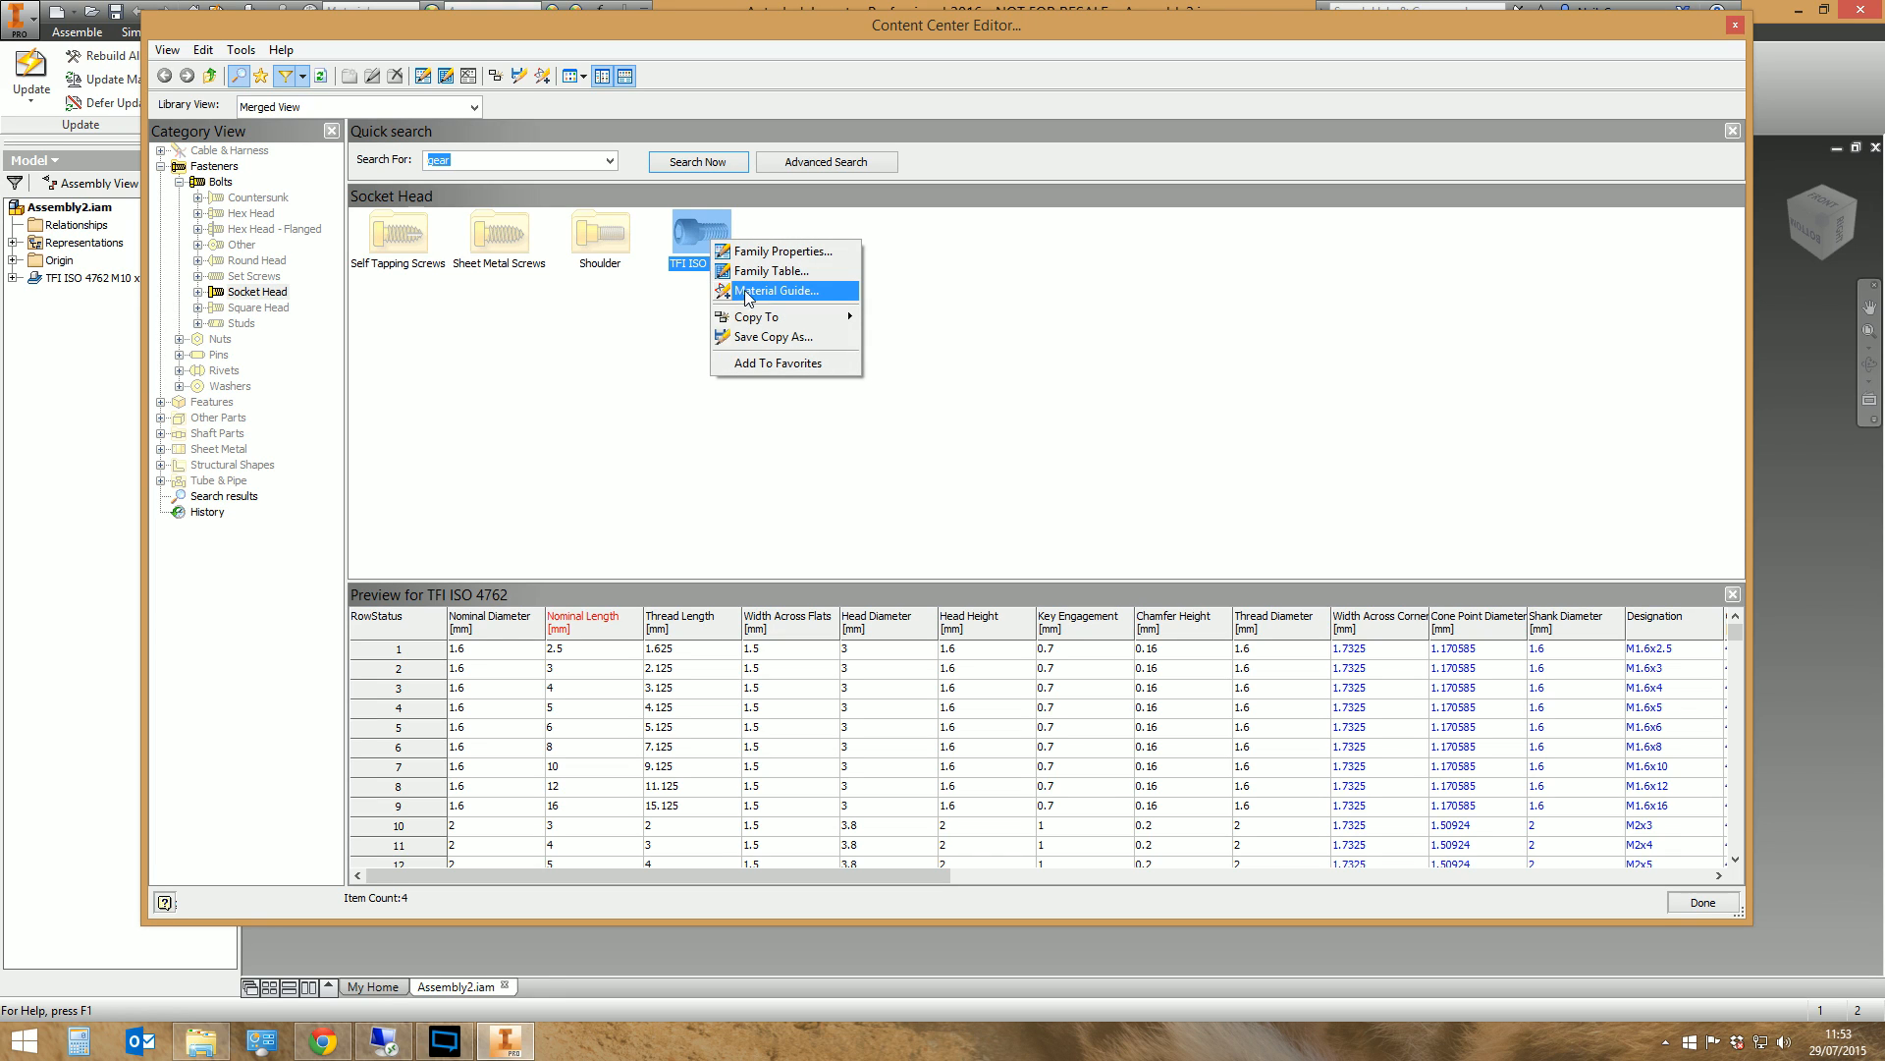
left_click(770, 294)
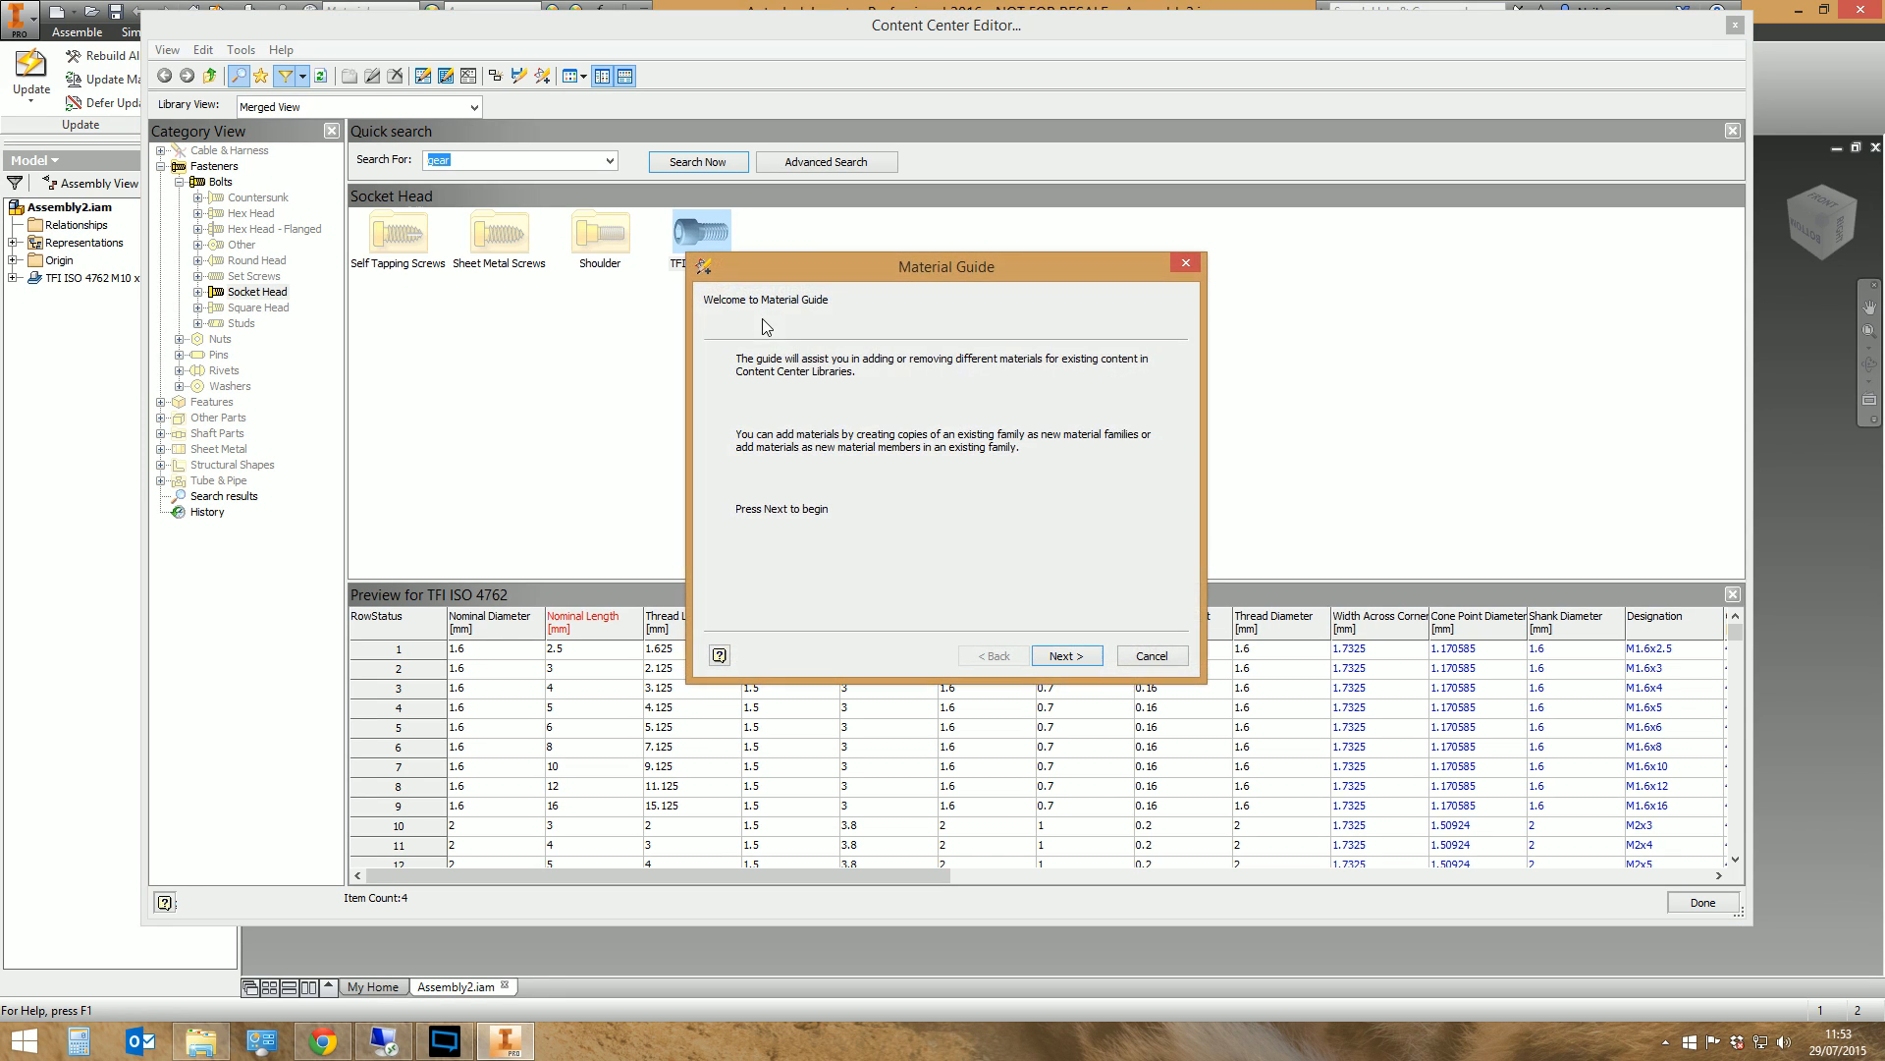
left_click(1067, 656)
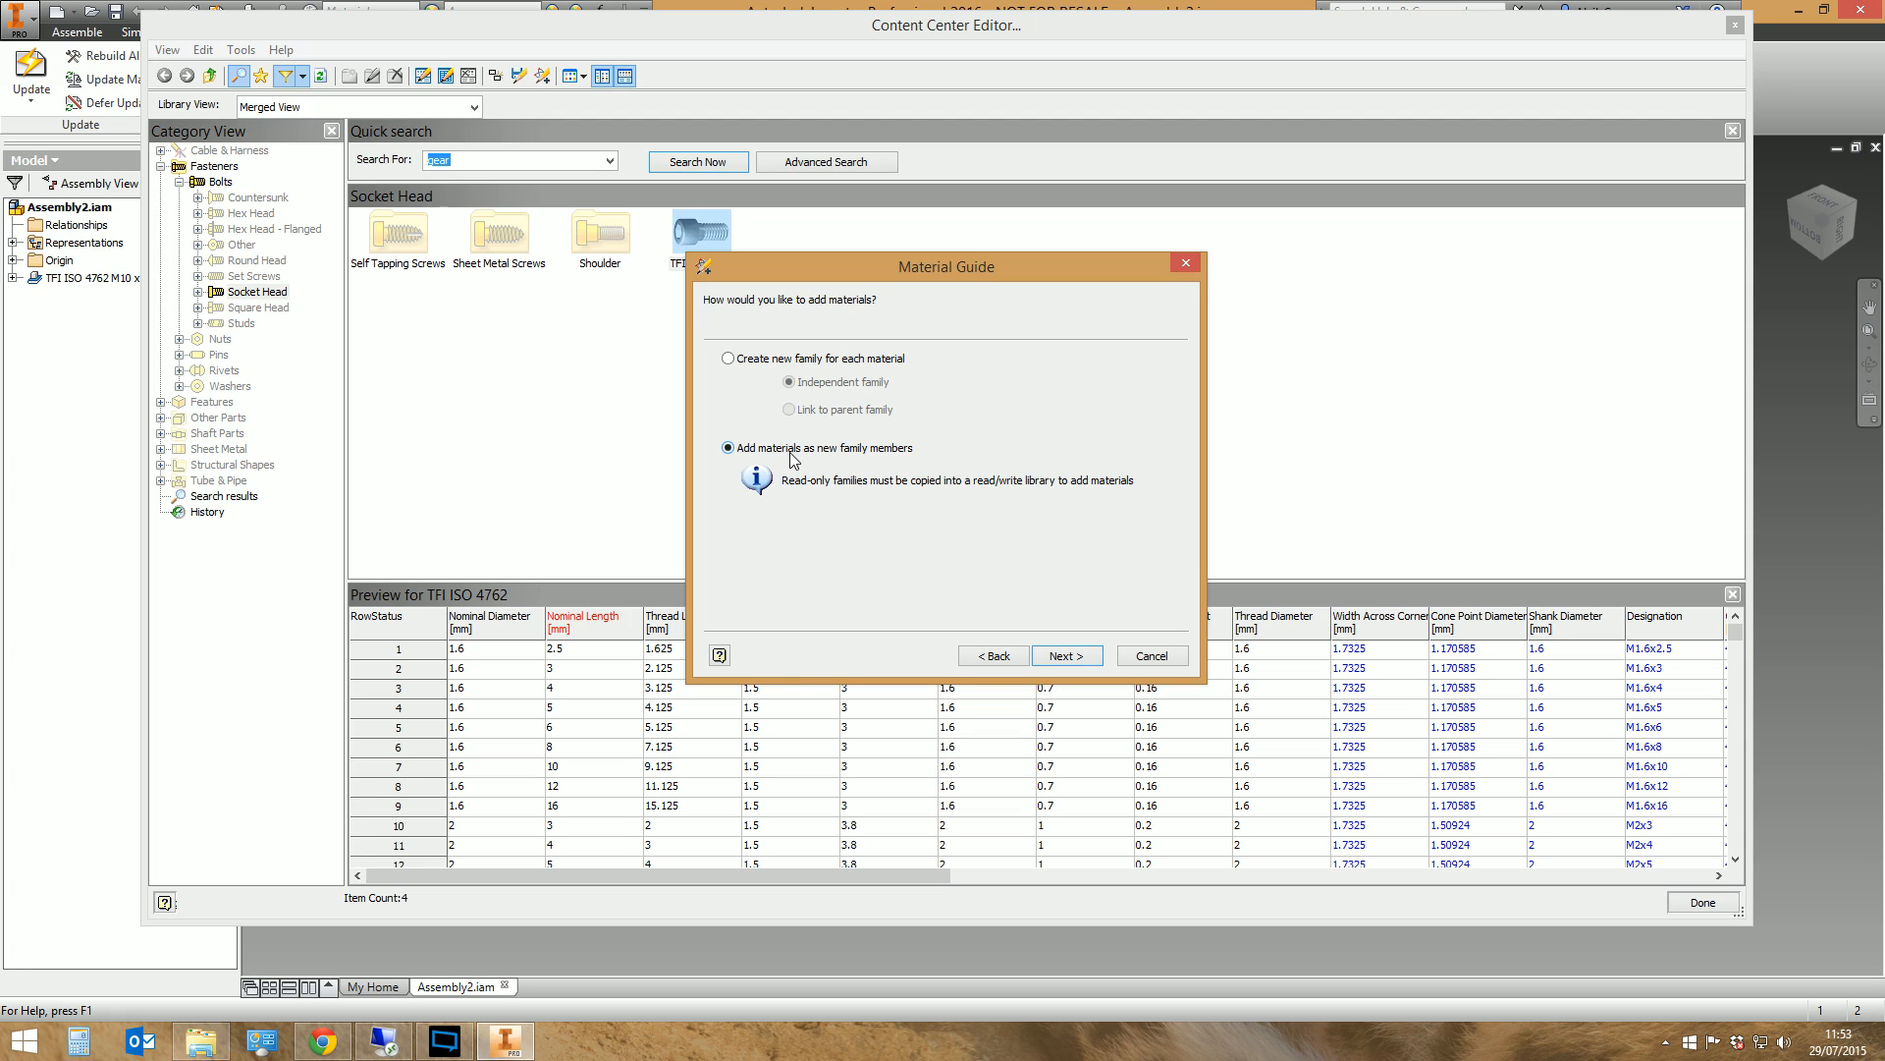
left_click(1075, 656)
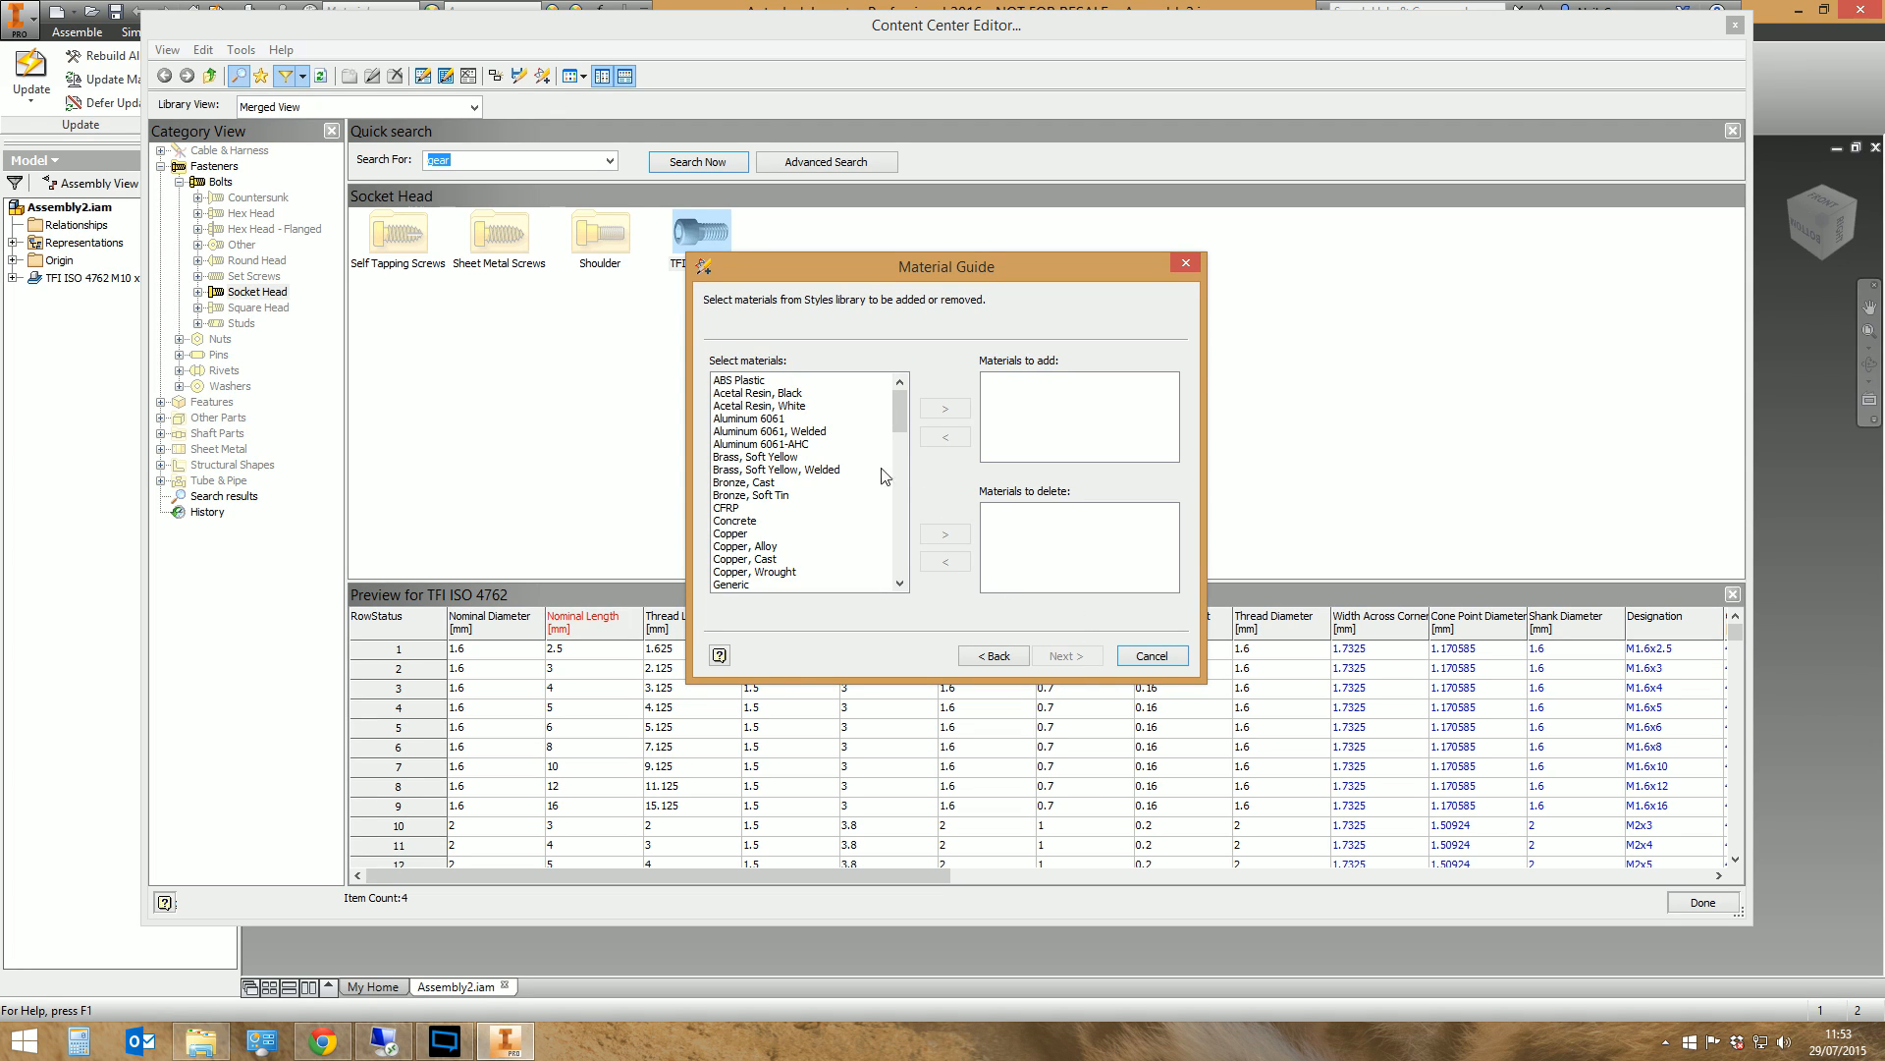
Select Stainless Steel as the material to add and assign it the material alias SS
left_click_drag(903, 430, 904, 455)
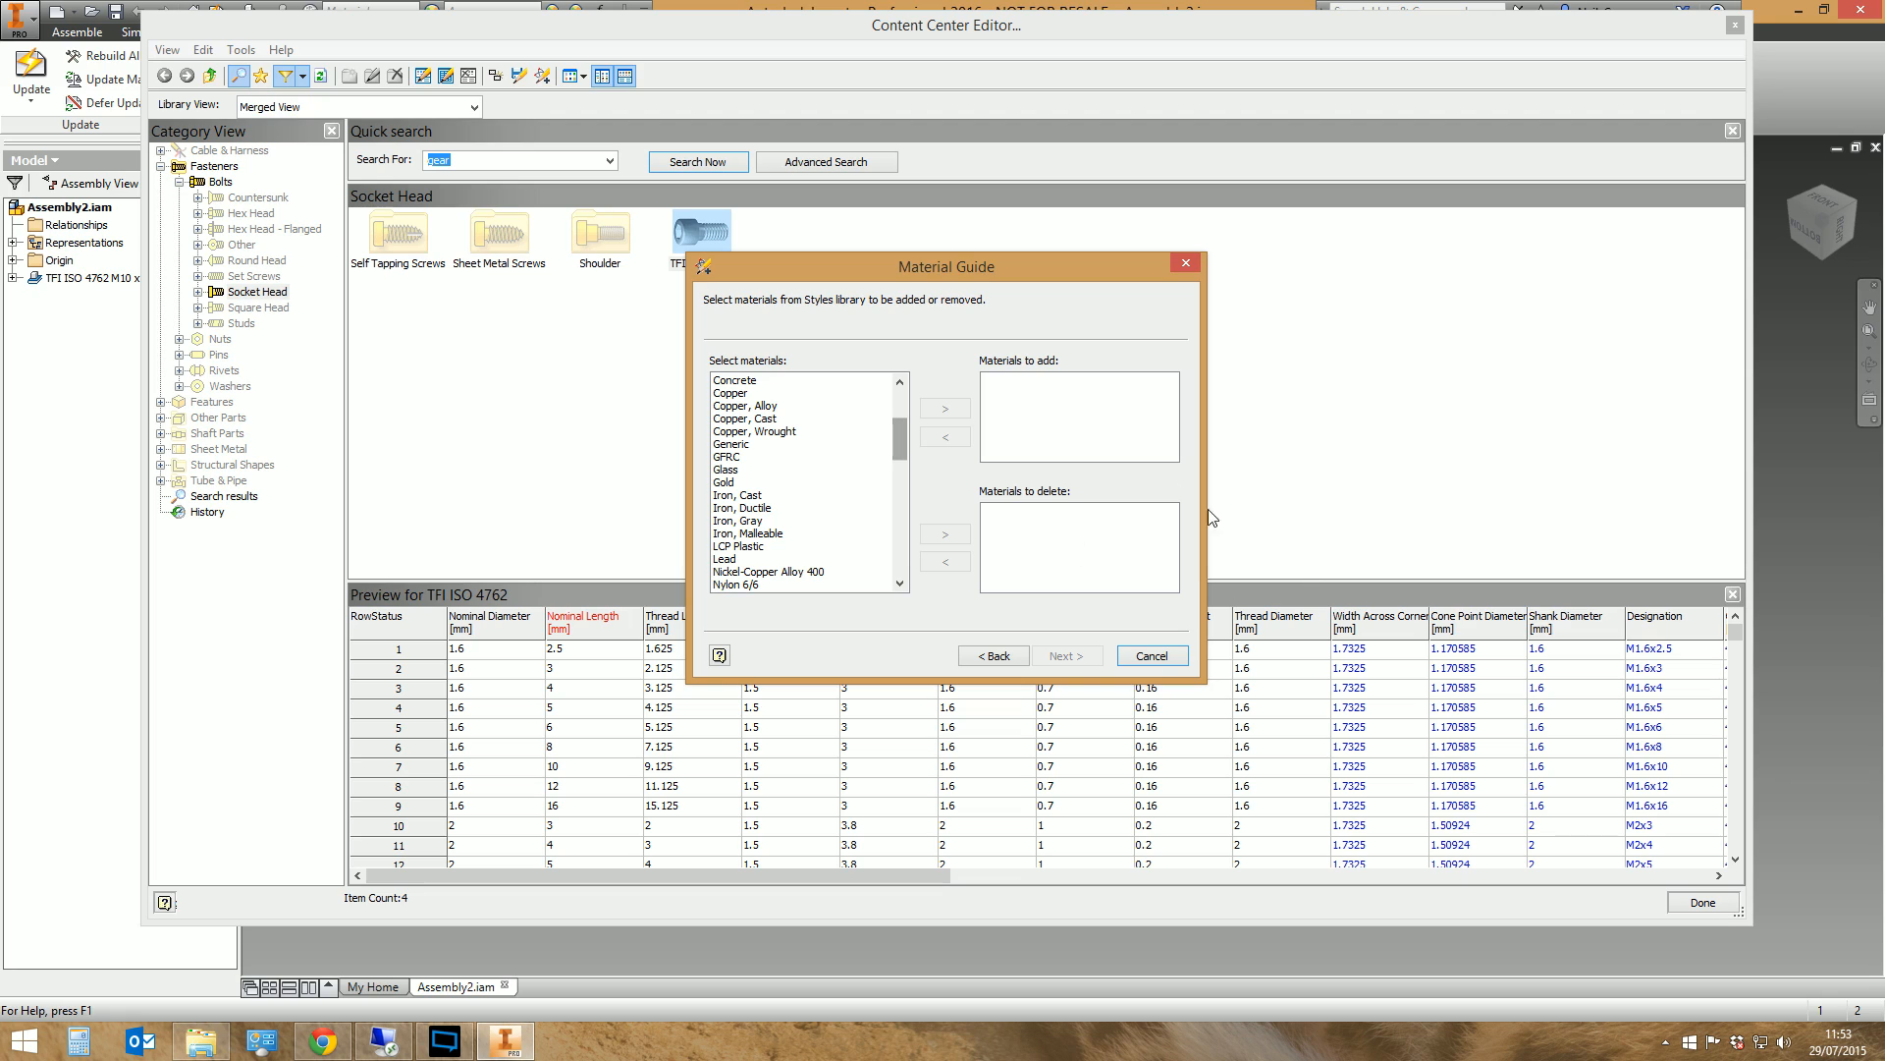
scroll(904, 479, "down", 10)
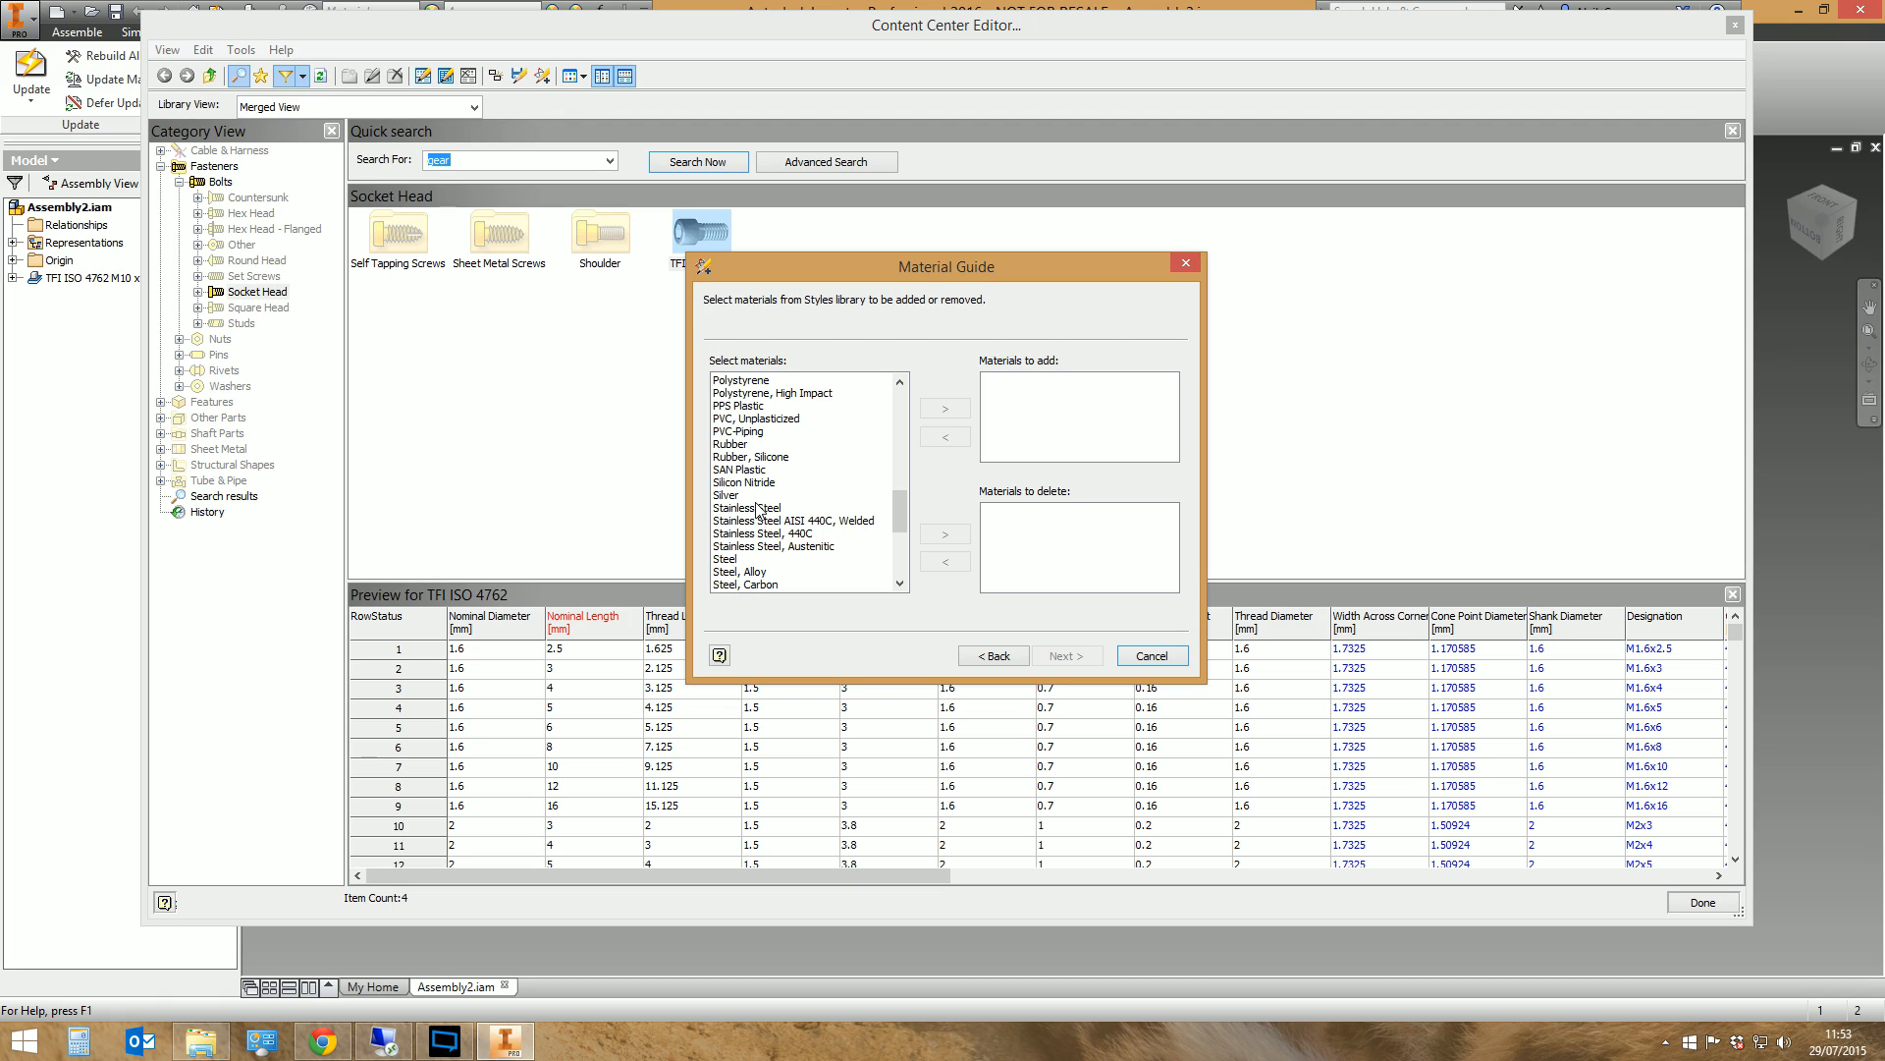
left_click(761, 508)
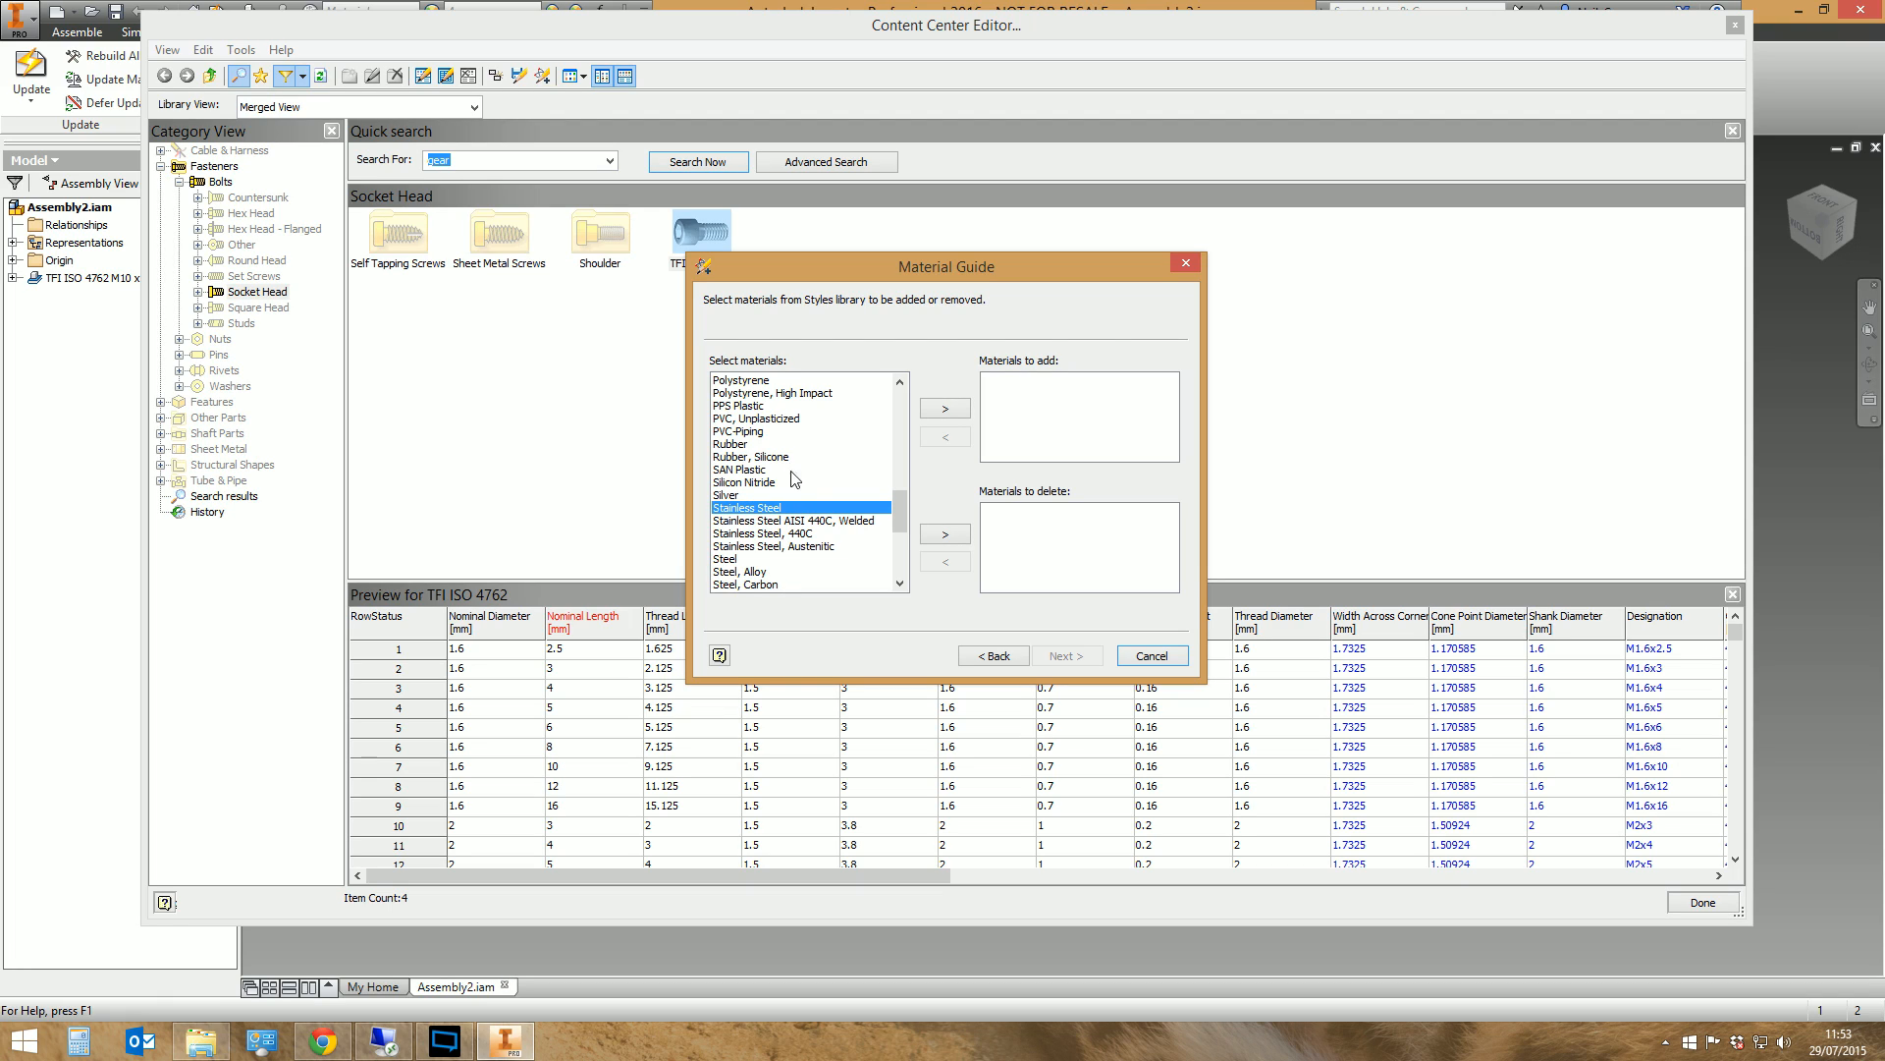
left_click(945, 408)
left_click(1080, 660)
left_click(1027, 410)
left_click(982, 413)
left_click(990, 428)
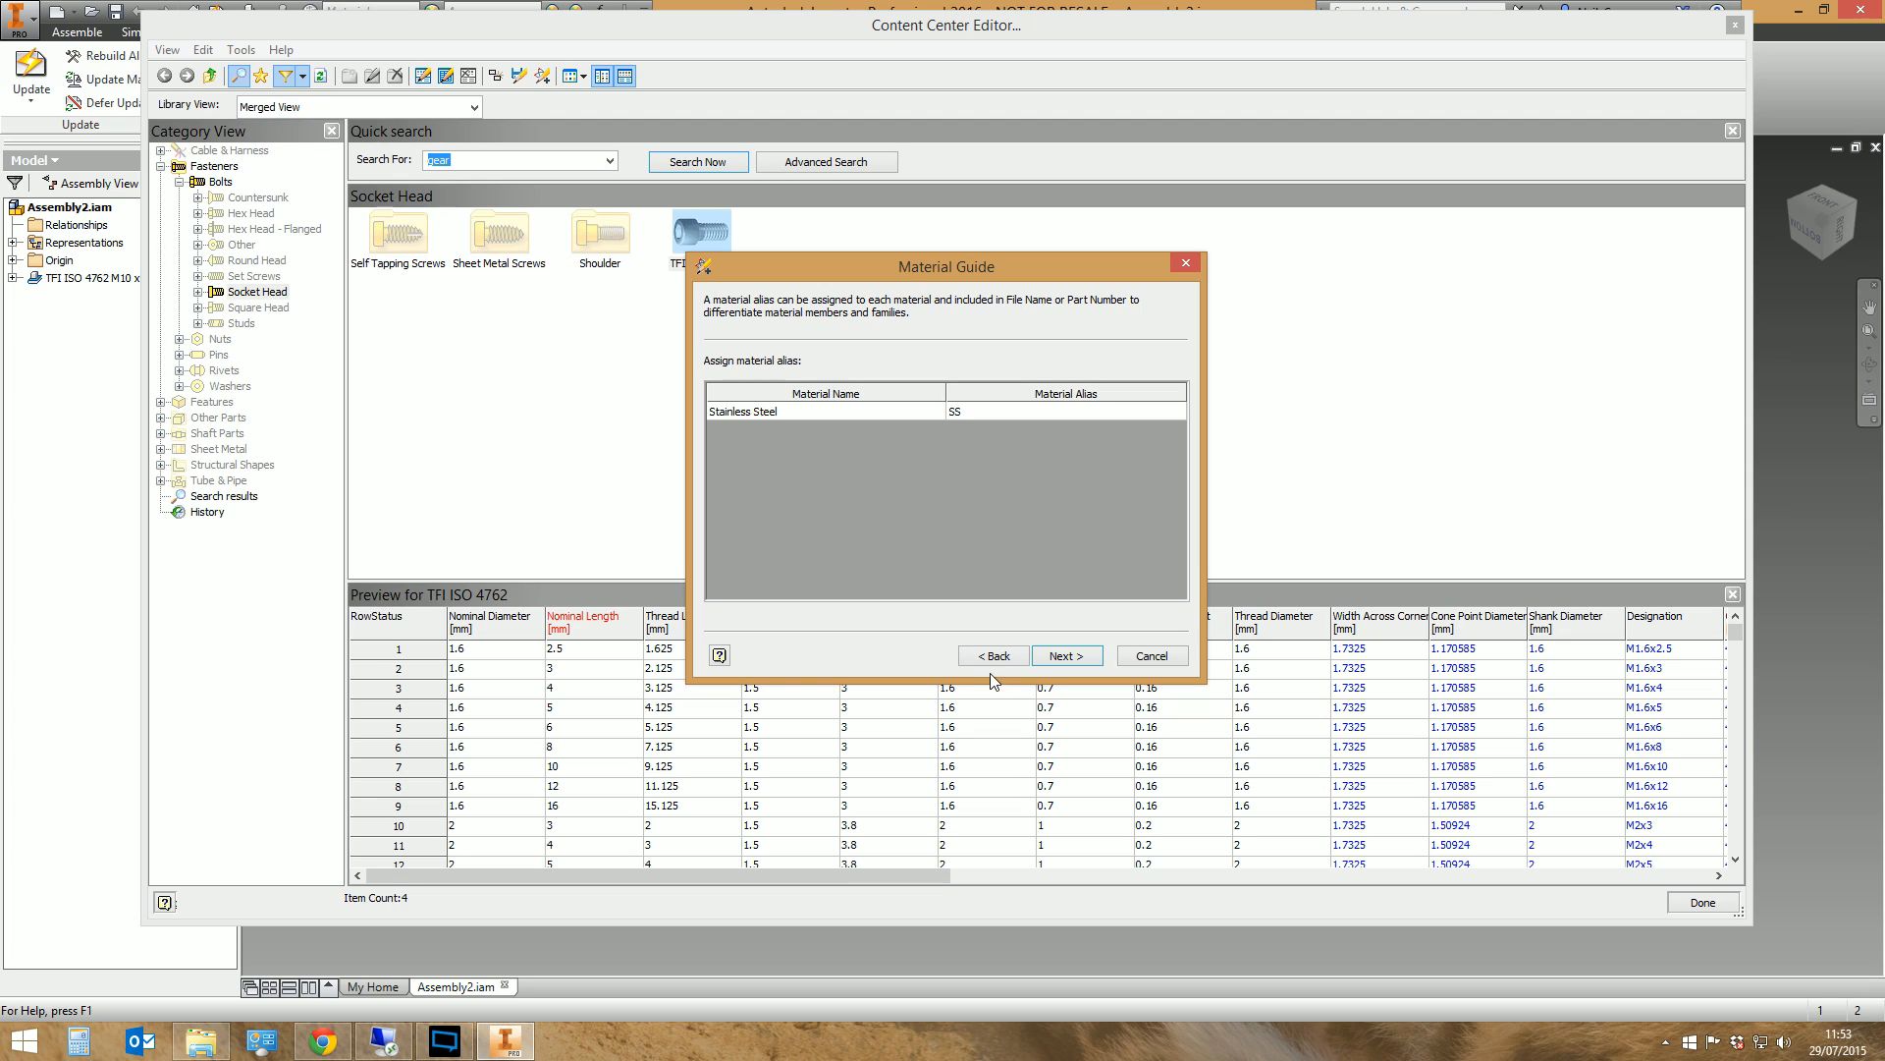
left_click(1090, 655)
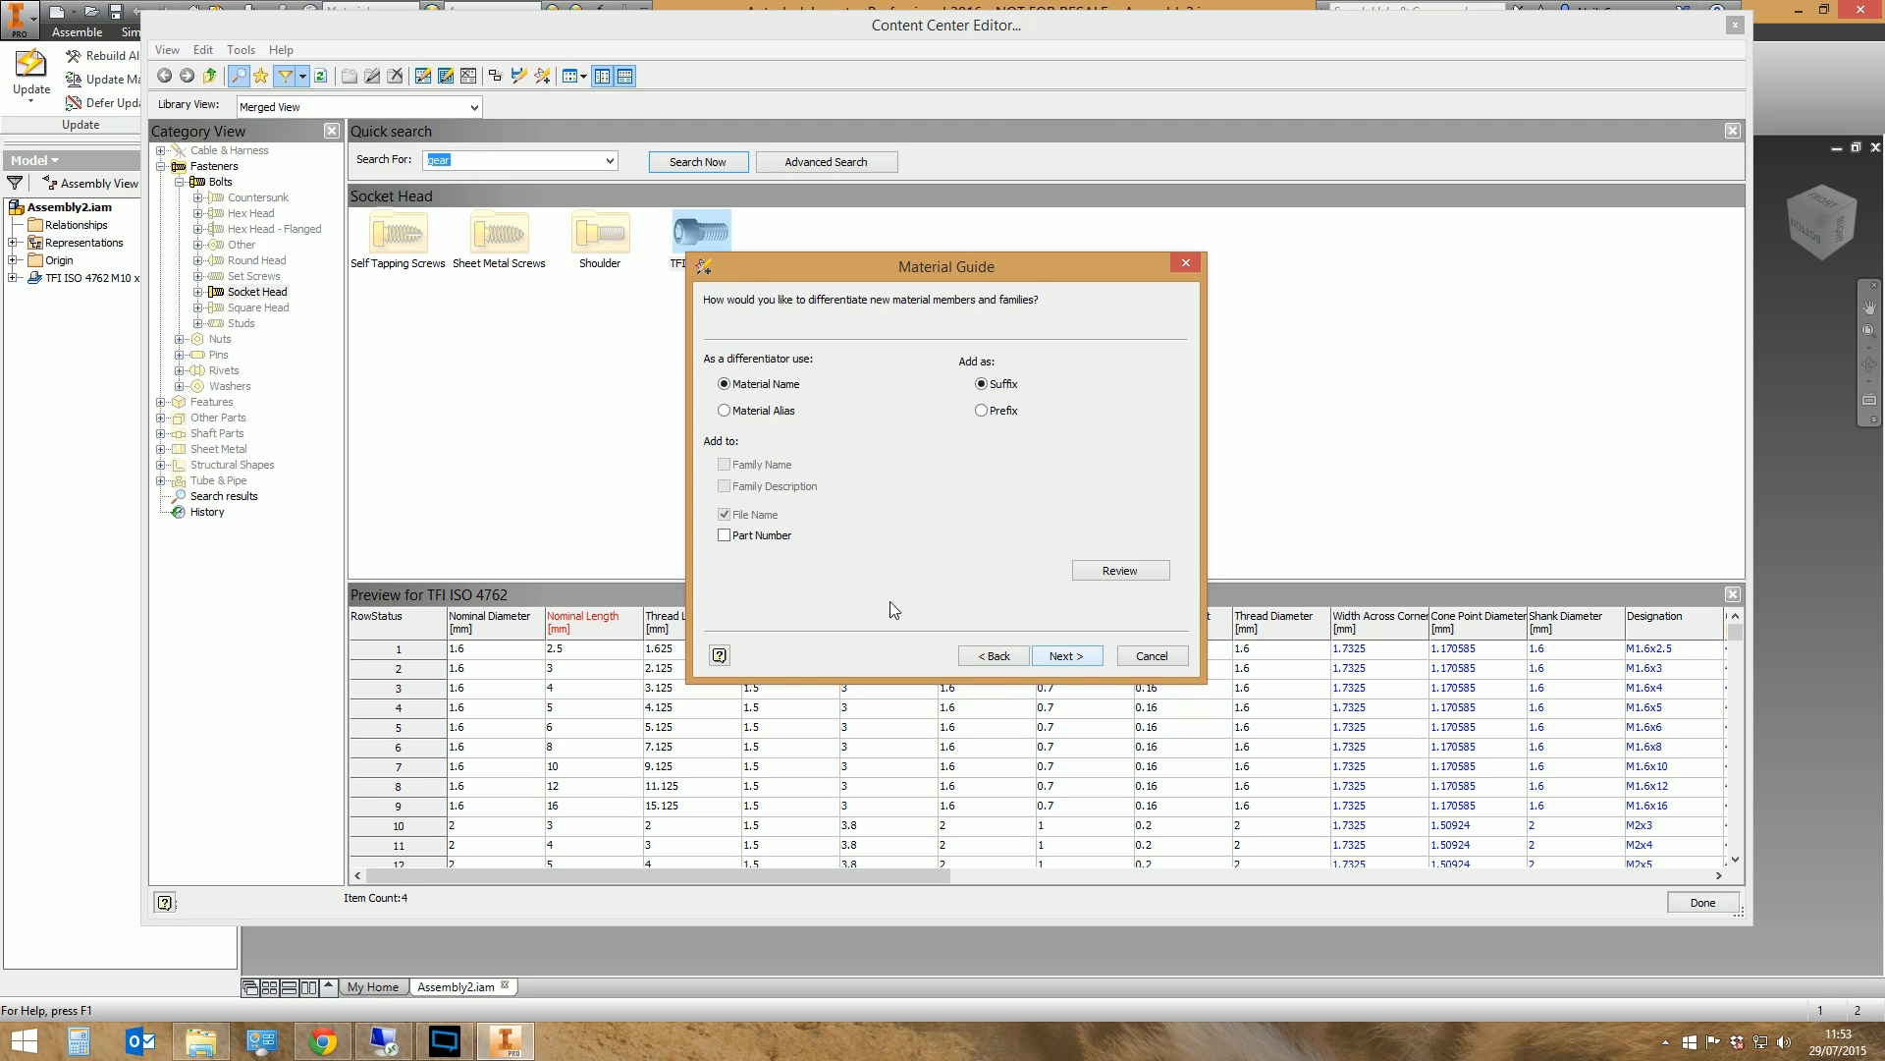
Add the material alias as a suffix to the file name and part number, finish the guide and close the editor
left_click(764, 412)
left_click(770, 538)
left_click(1068, 655)
left_click(1065, 664)
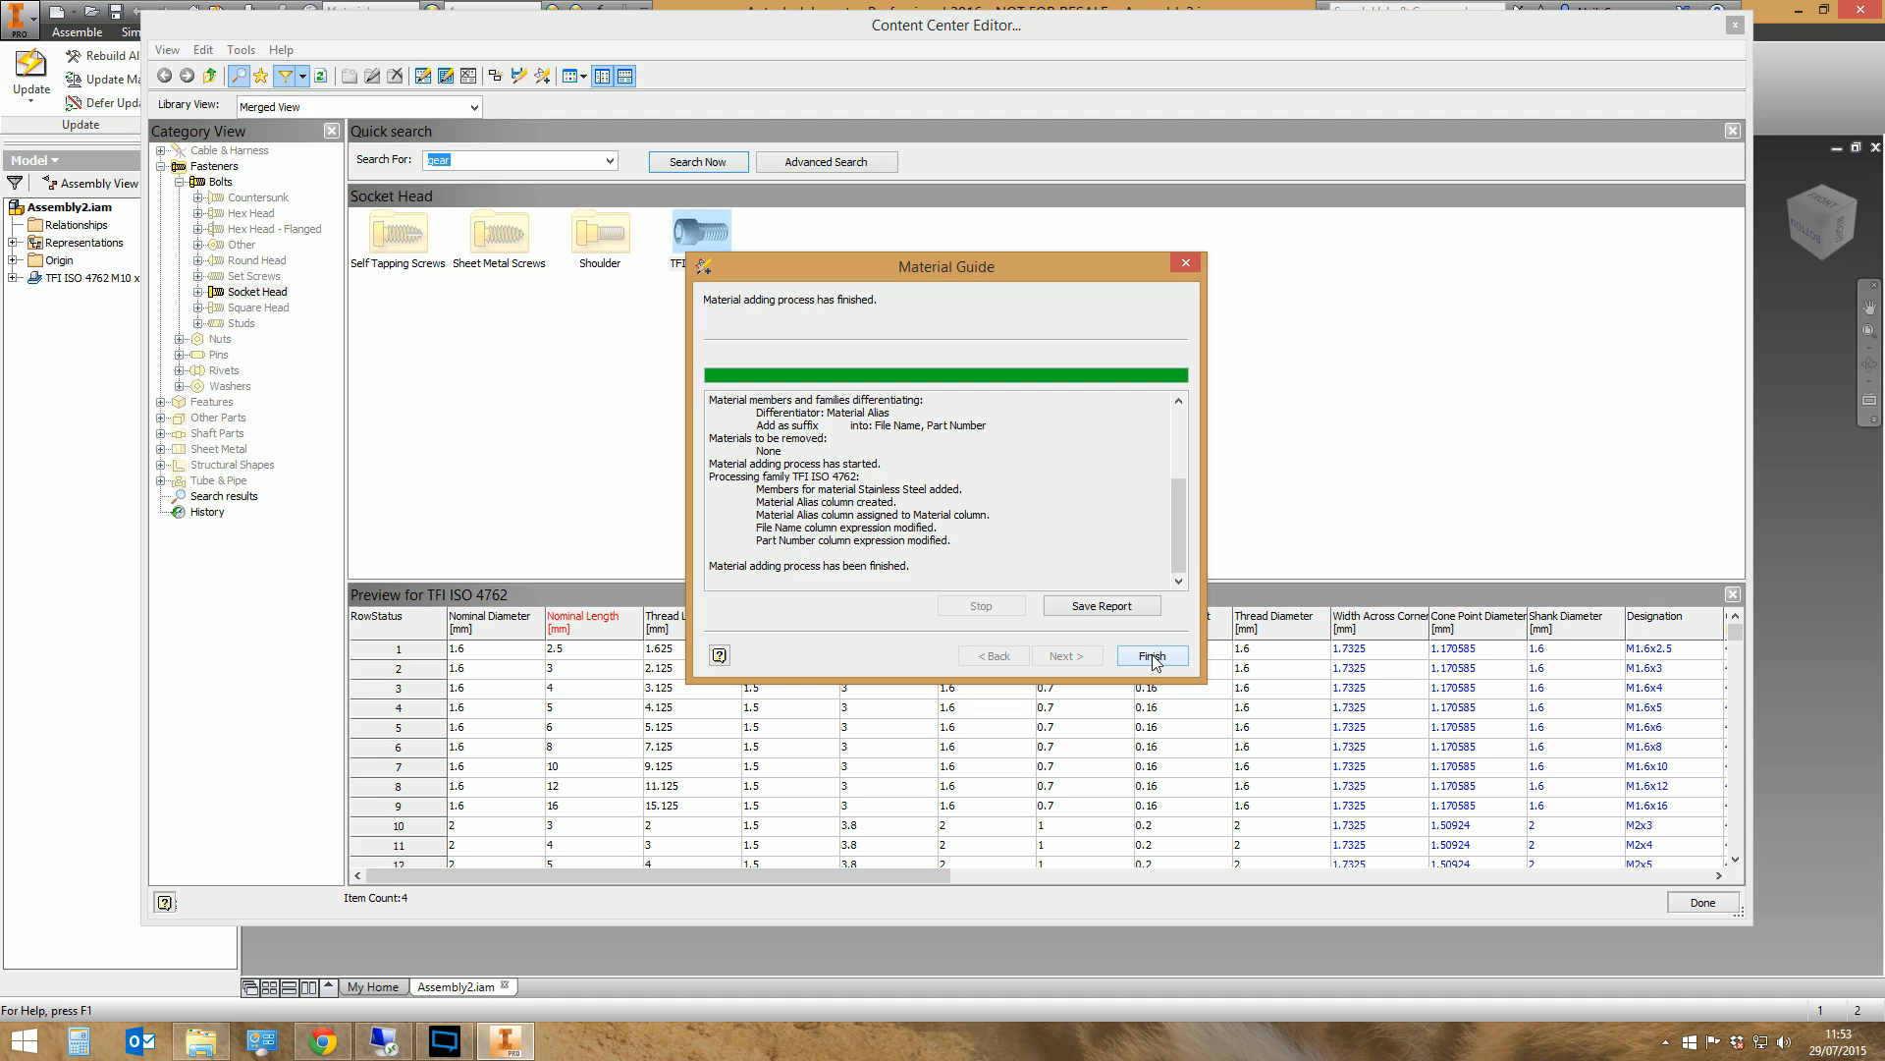
left_click(1152, 657)
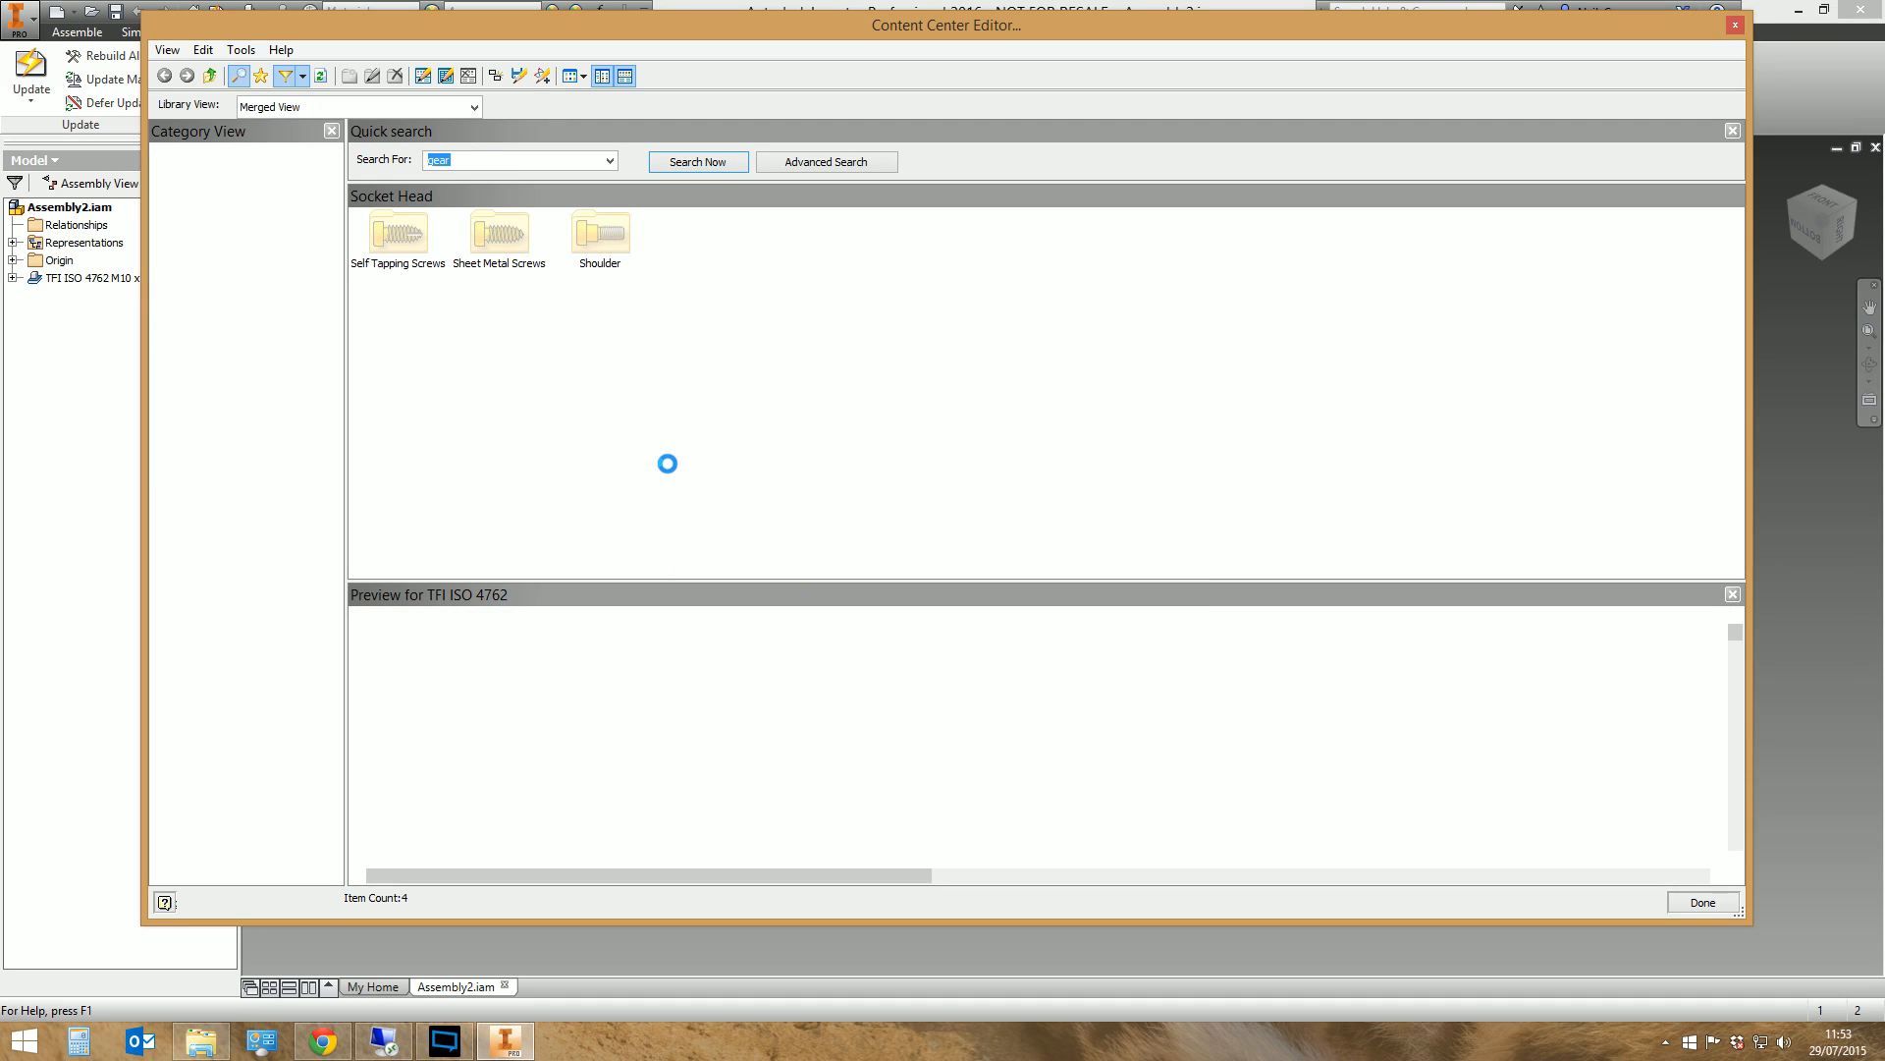
left_click(1736, 27)
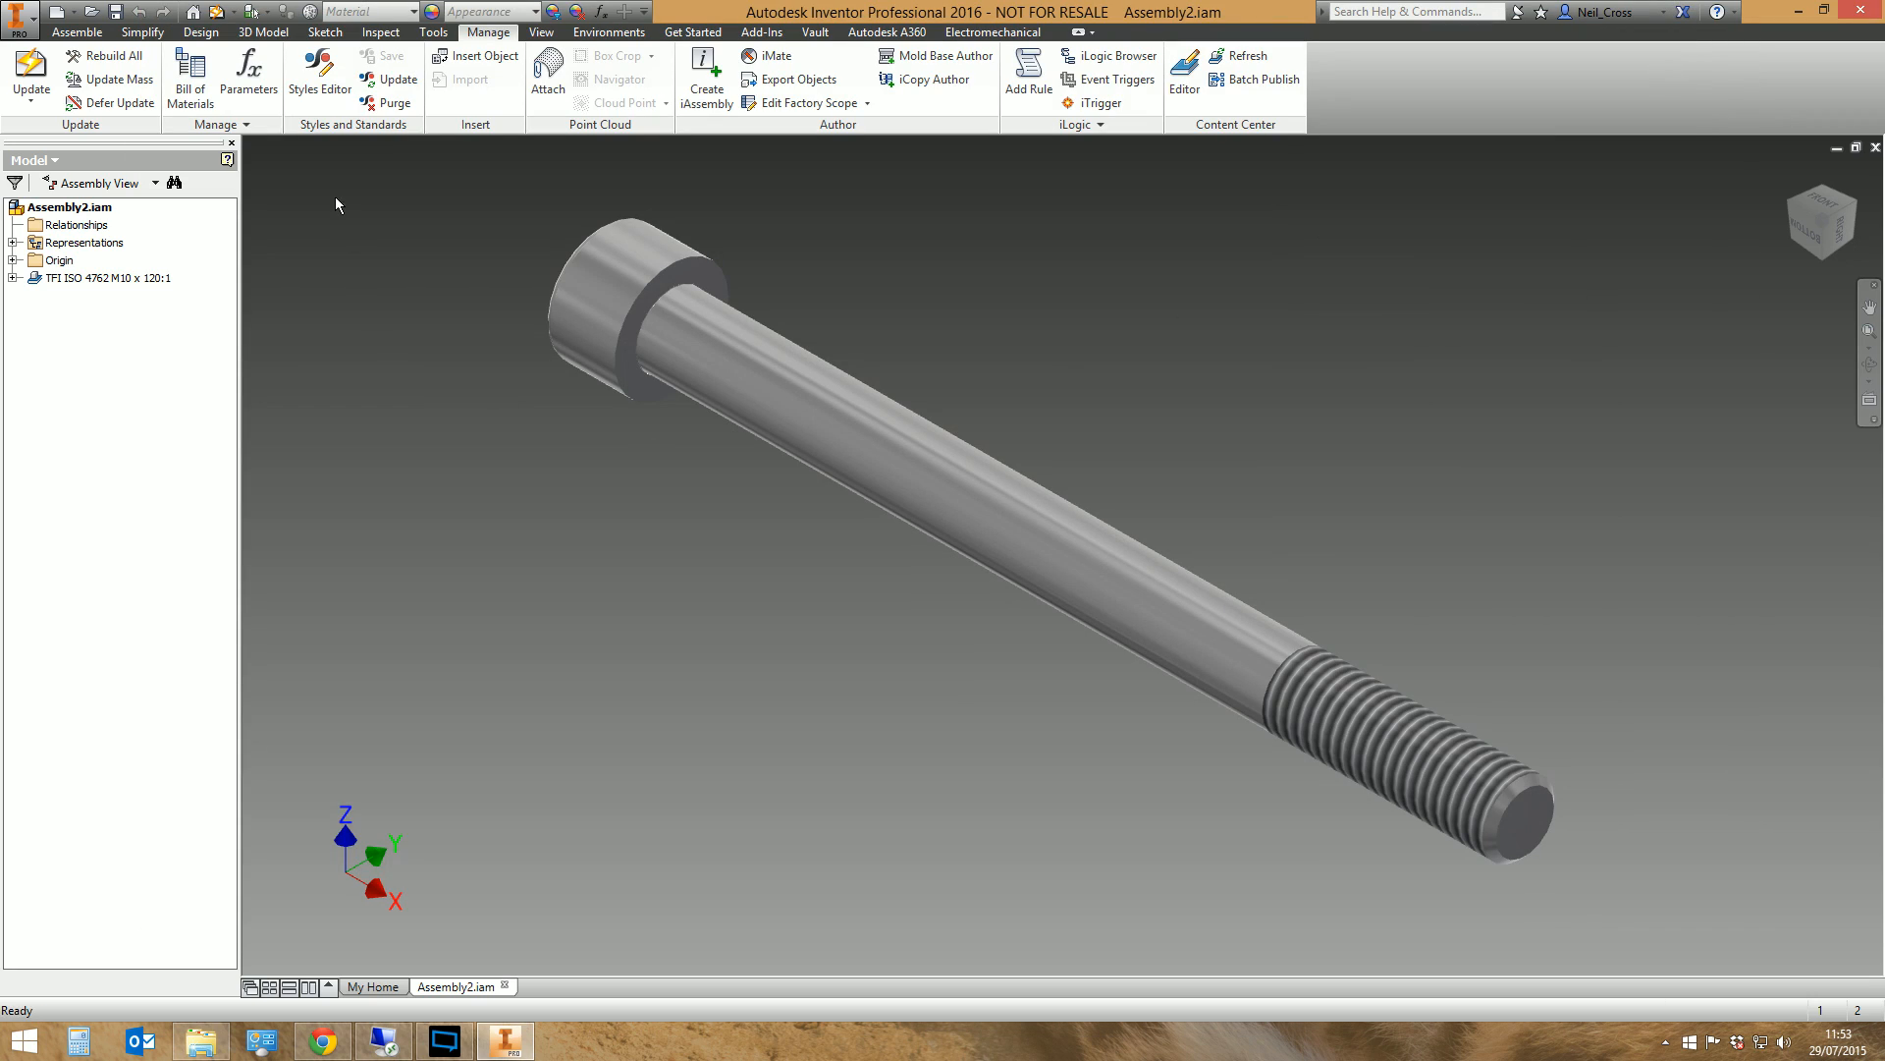
Place a TFI ISO 4762 screw from Content Center beside the existing one, size M10, 100 mm nominal length, material Stainless Steel
left_click(77, 31)
left_click(52, 78)
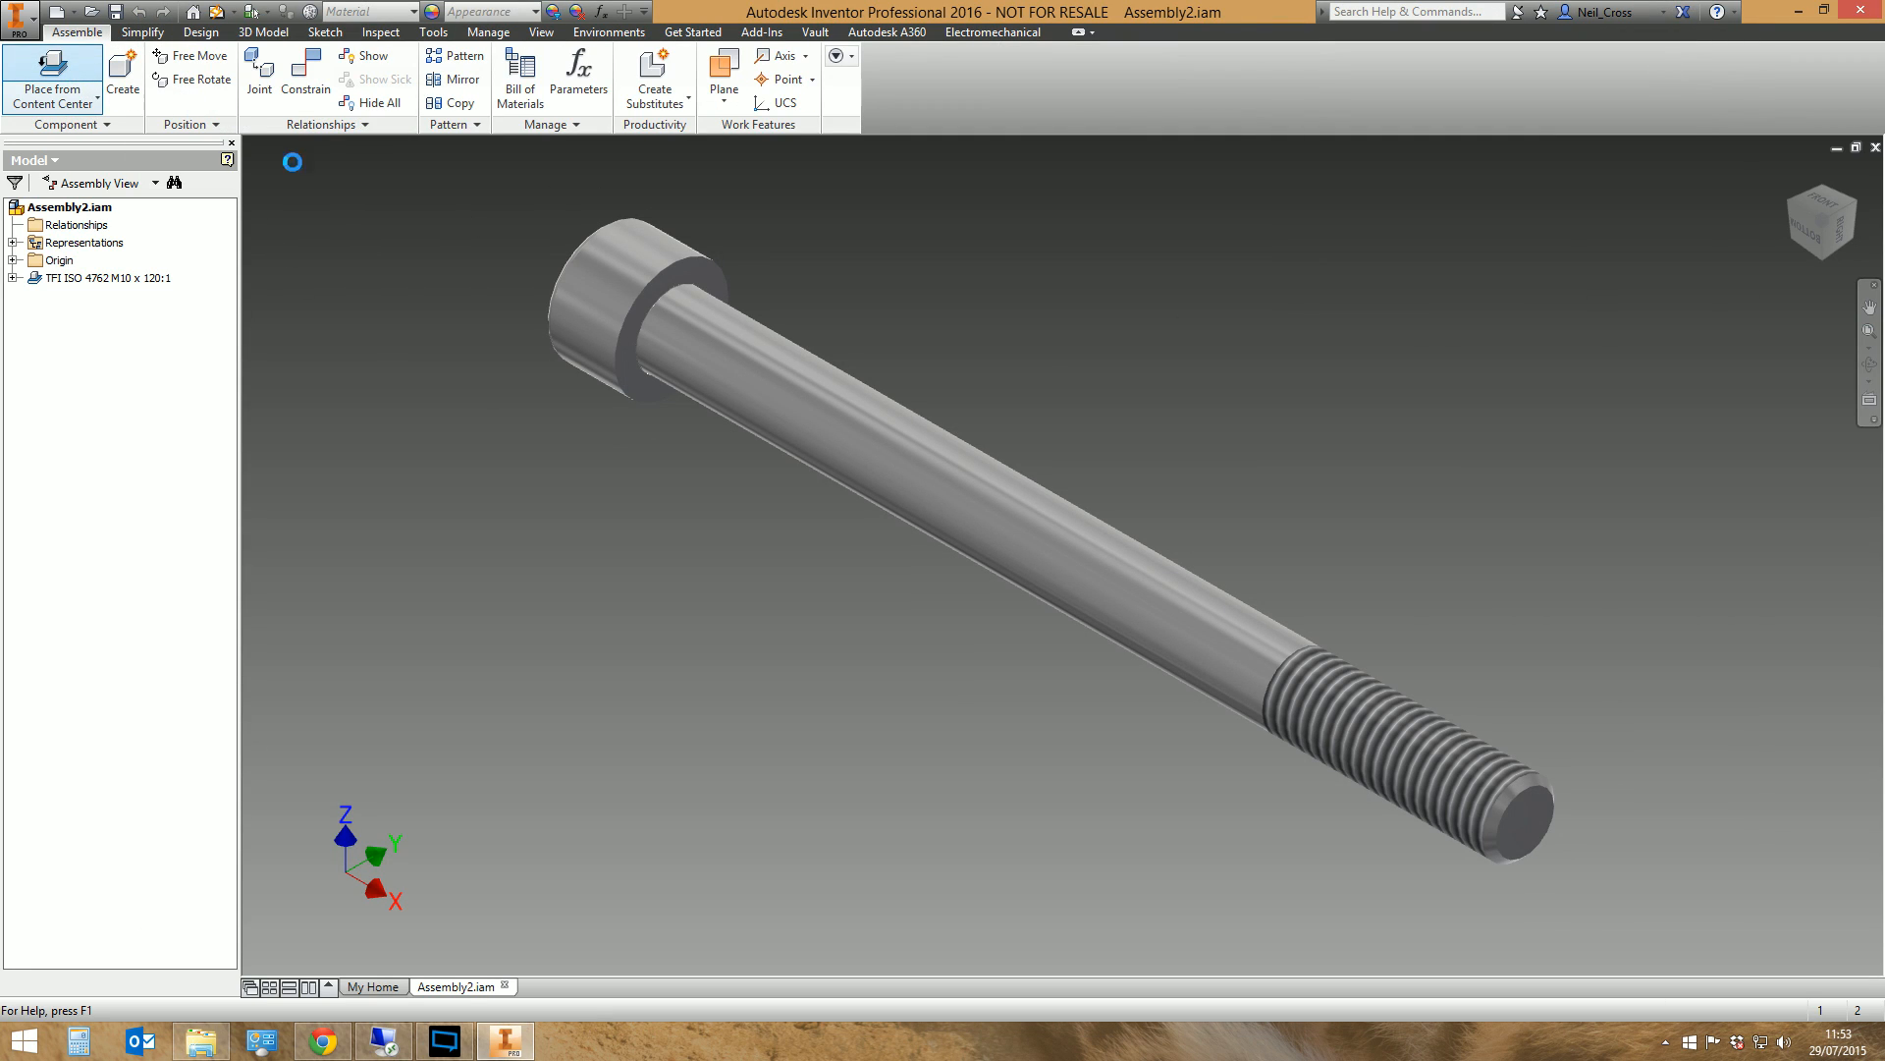
double_click(402, 211)
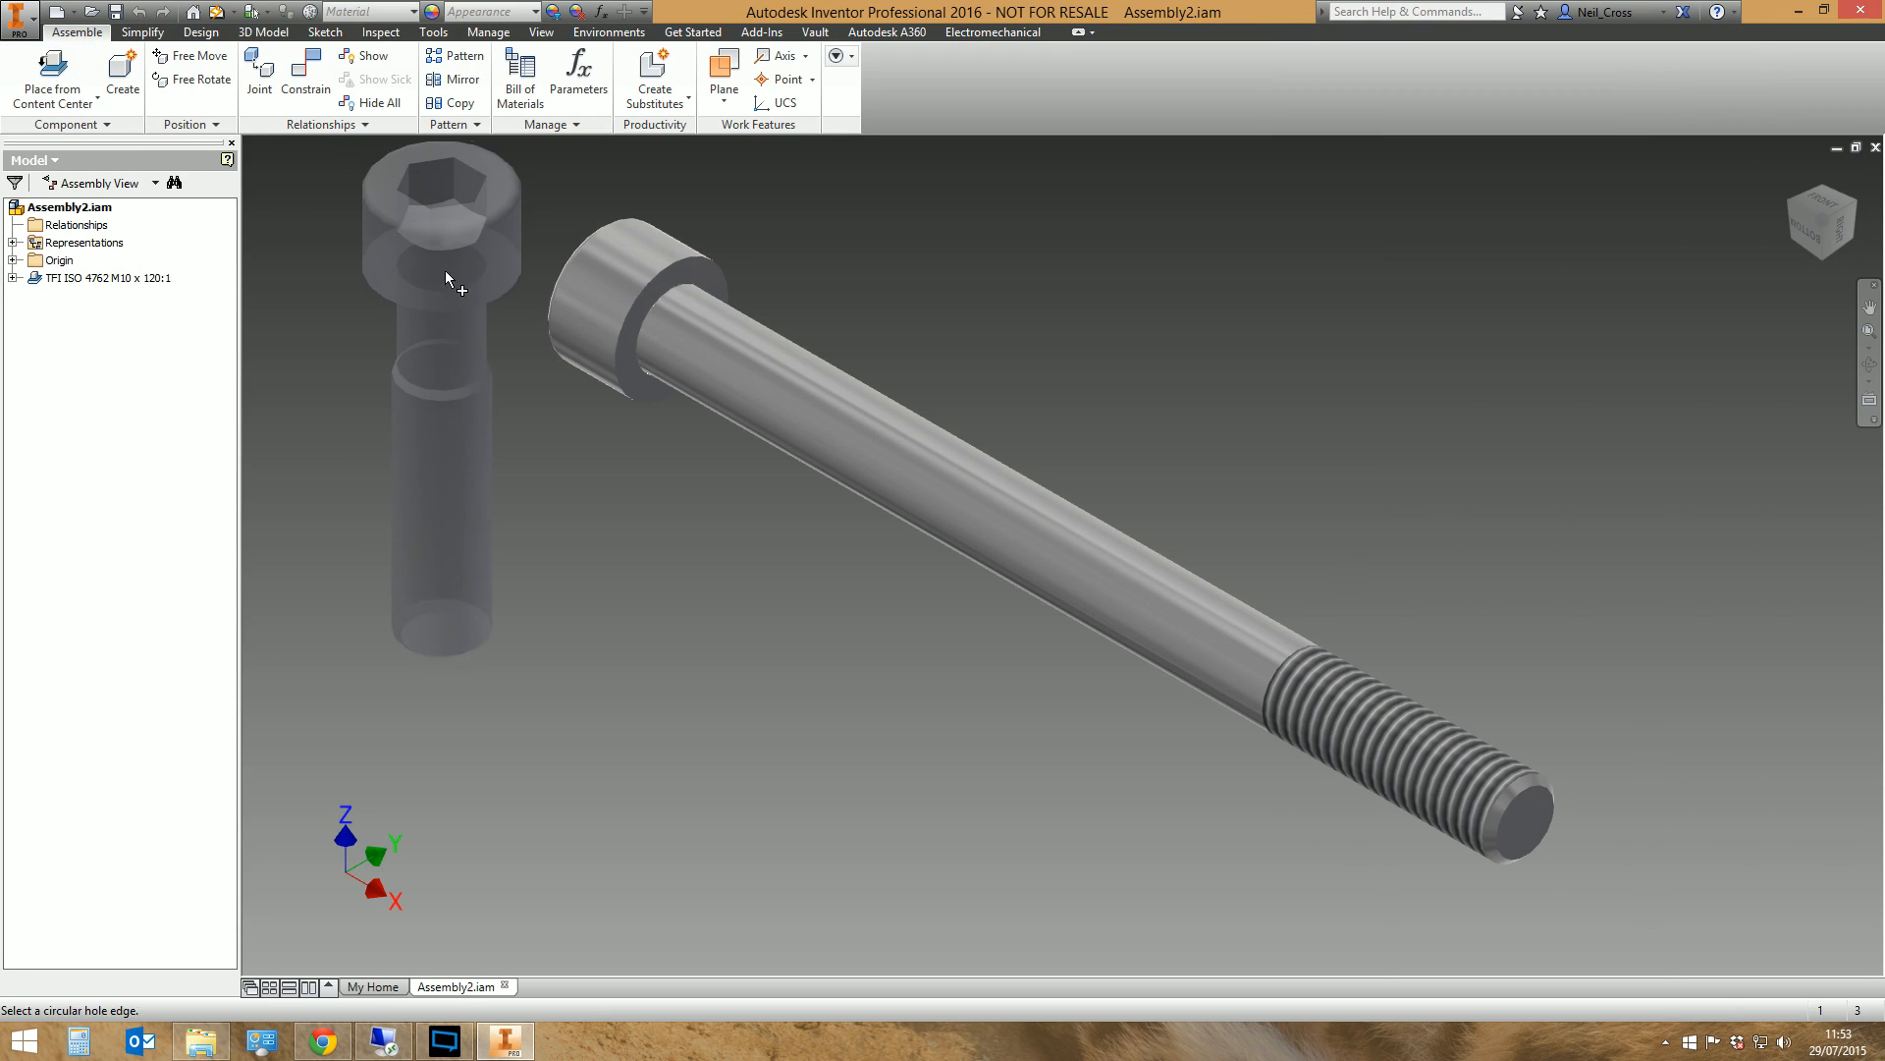
left_click(1443, 391)
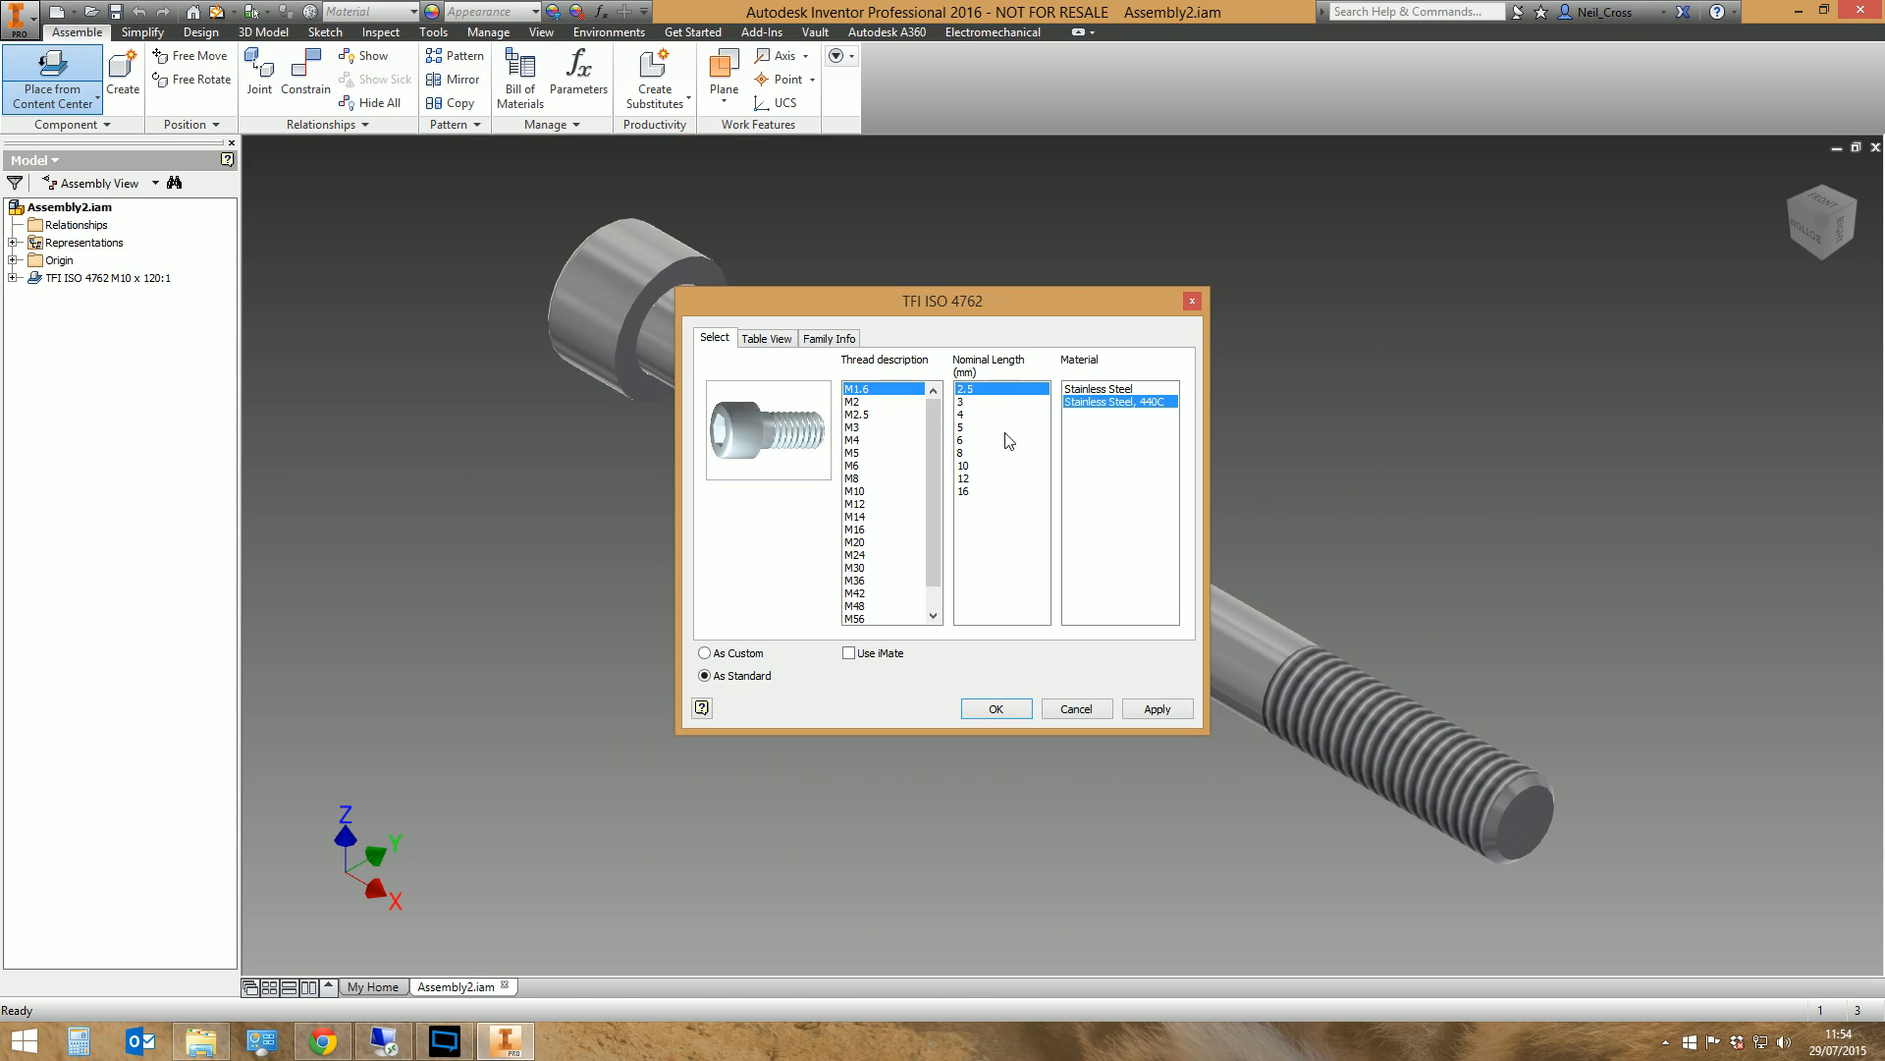
left_click(853, 491)
left_click(965, 567)
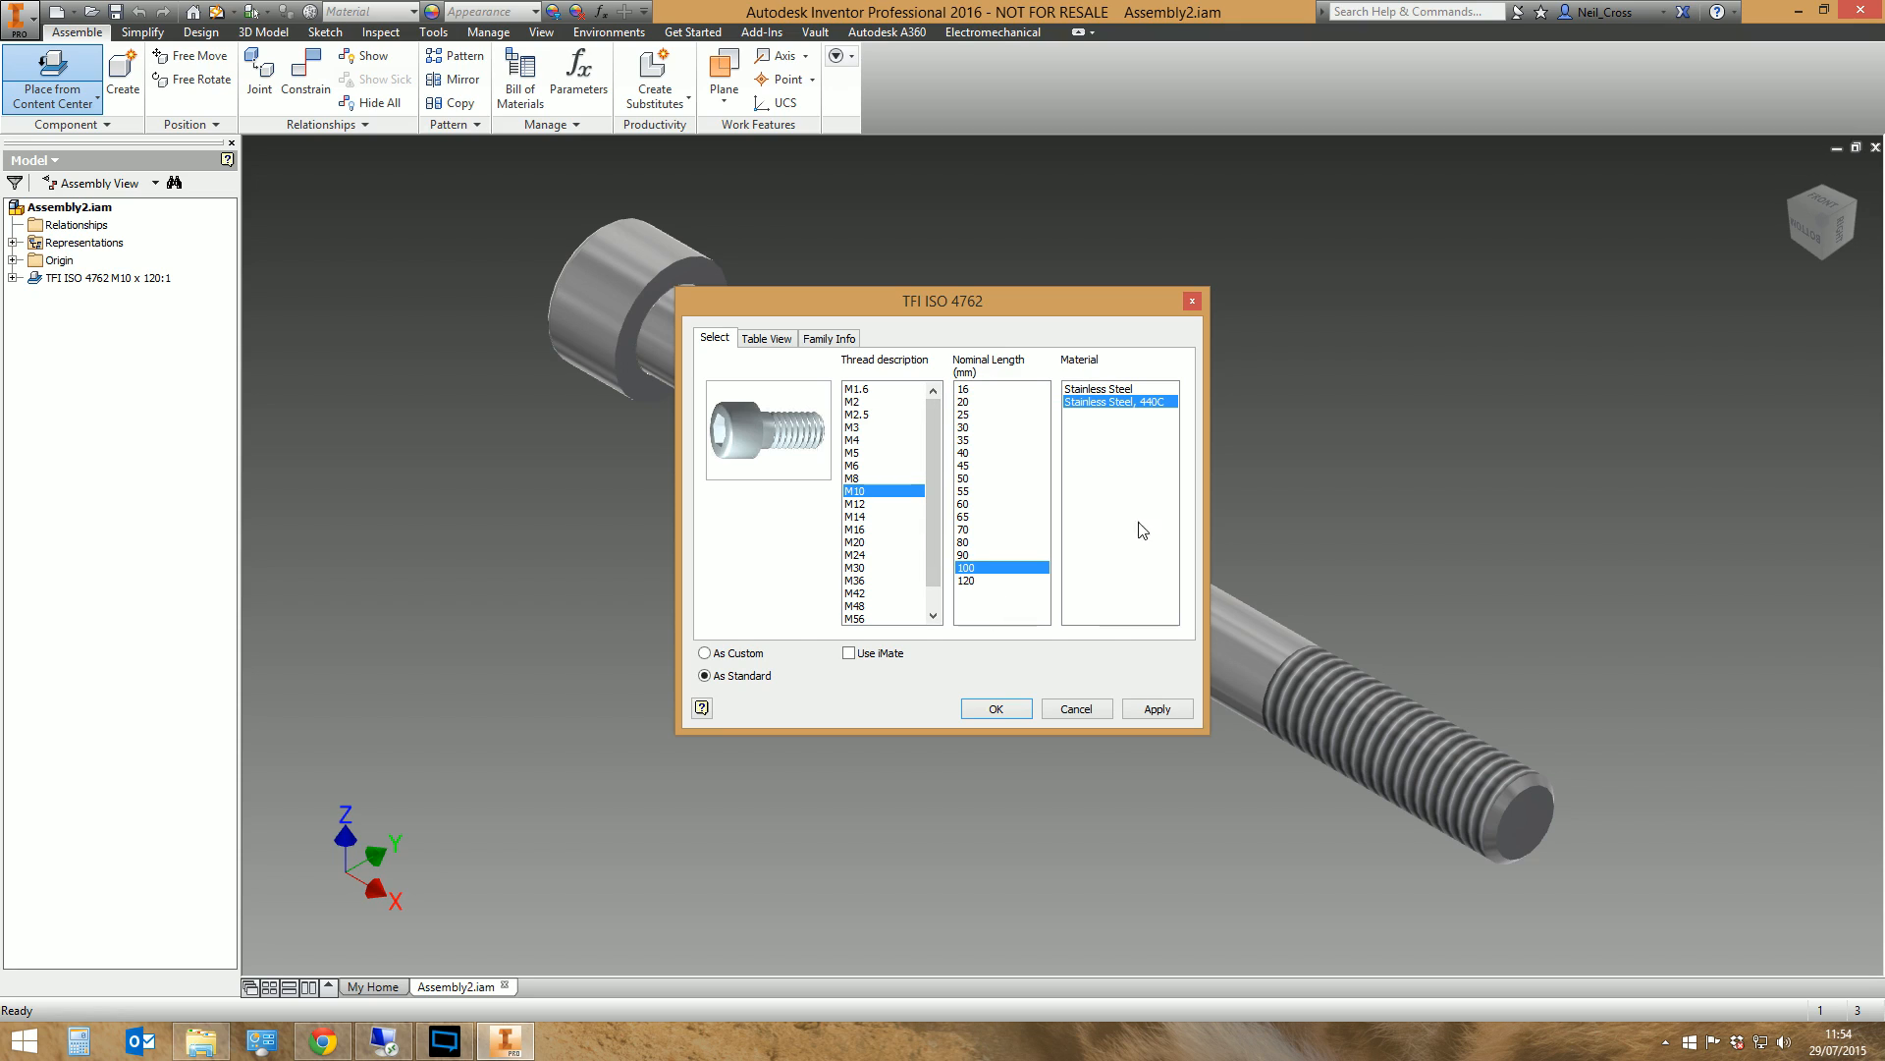
left_click(1145, 391)
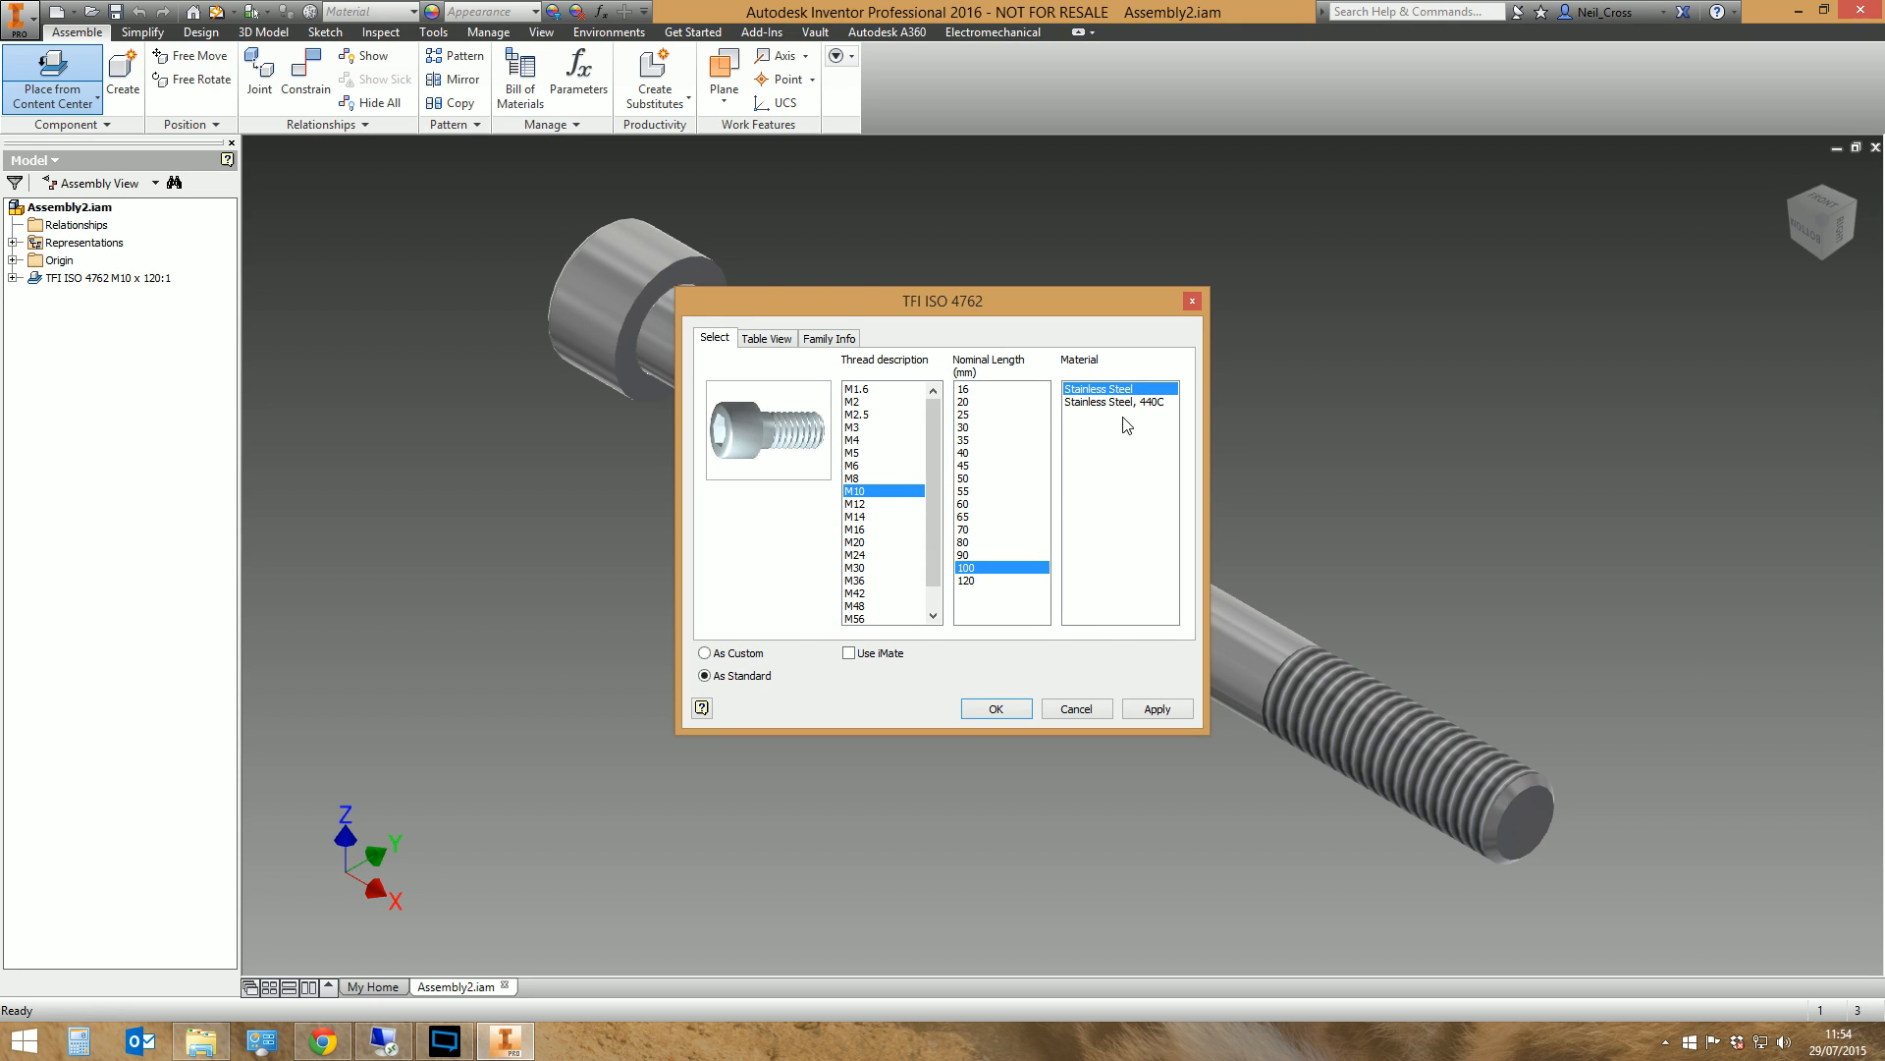
left_click(998, 709)
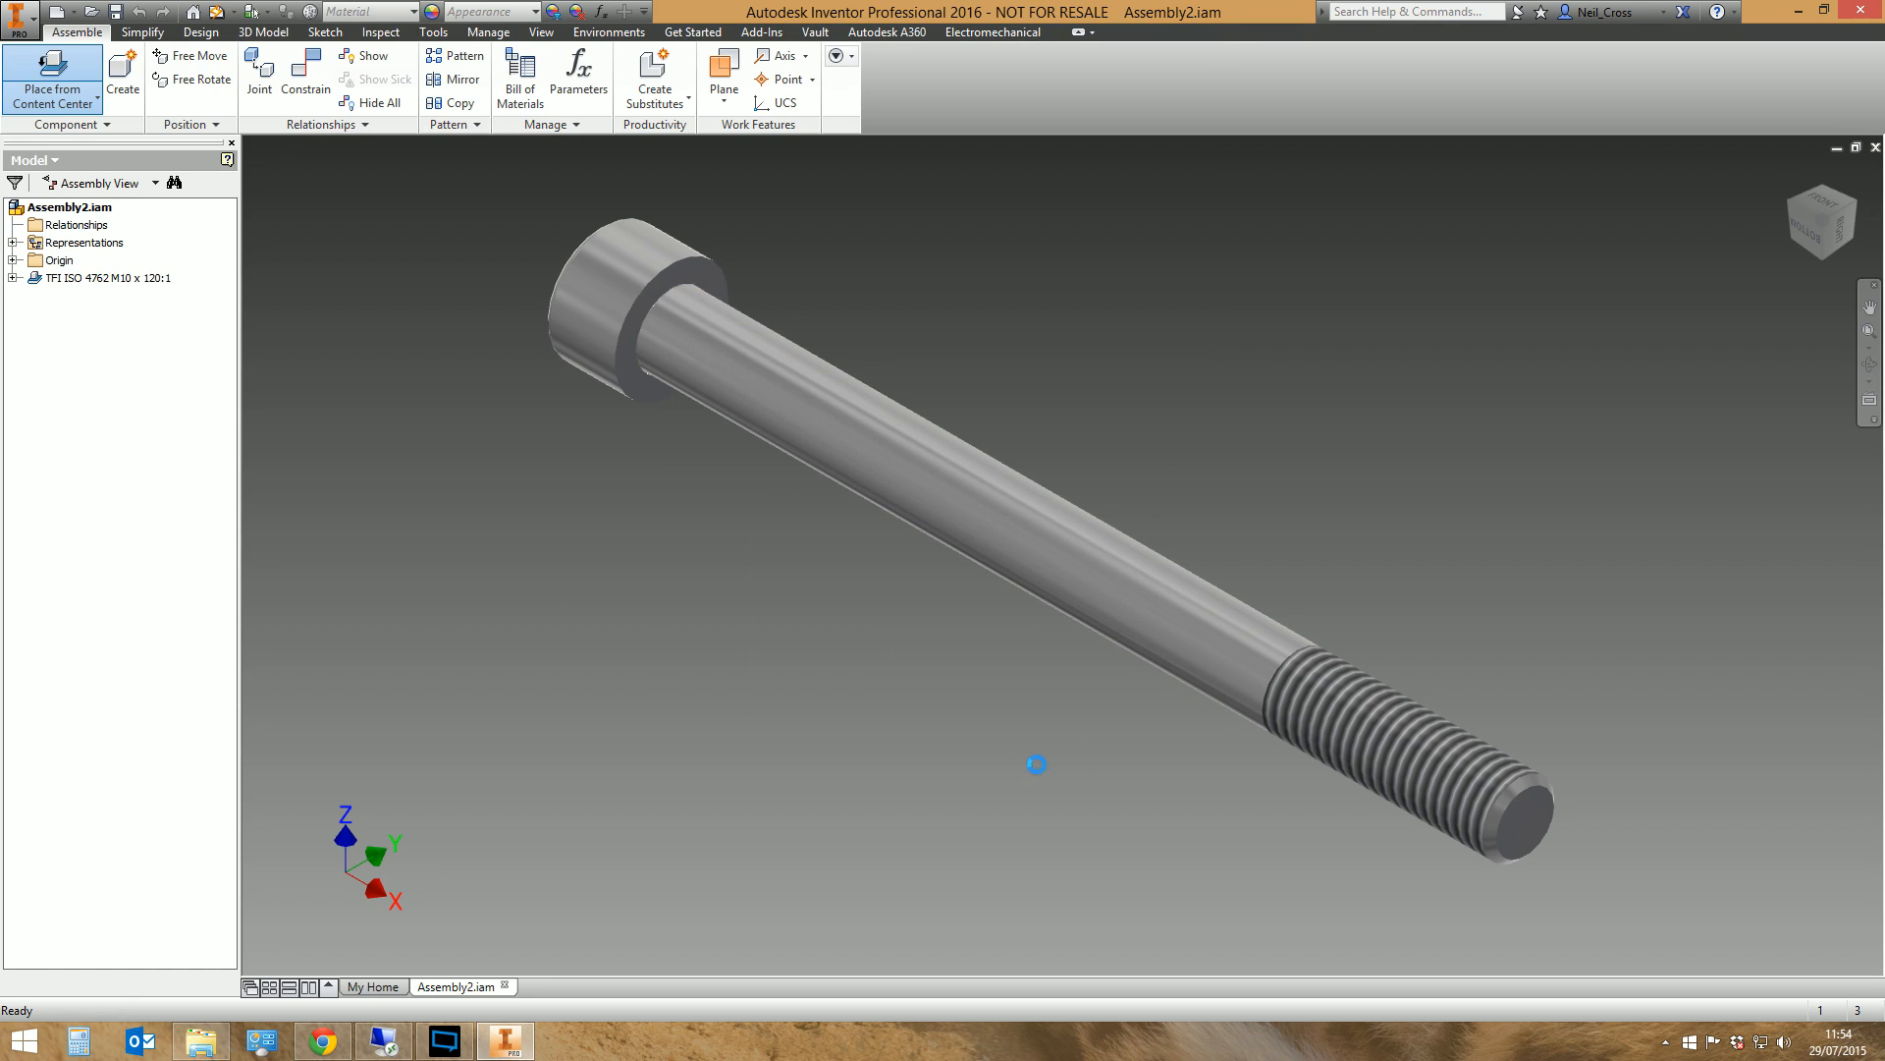
left_click(795, 680)
right_click(713, 674)
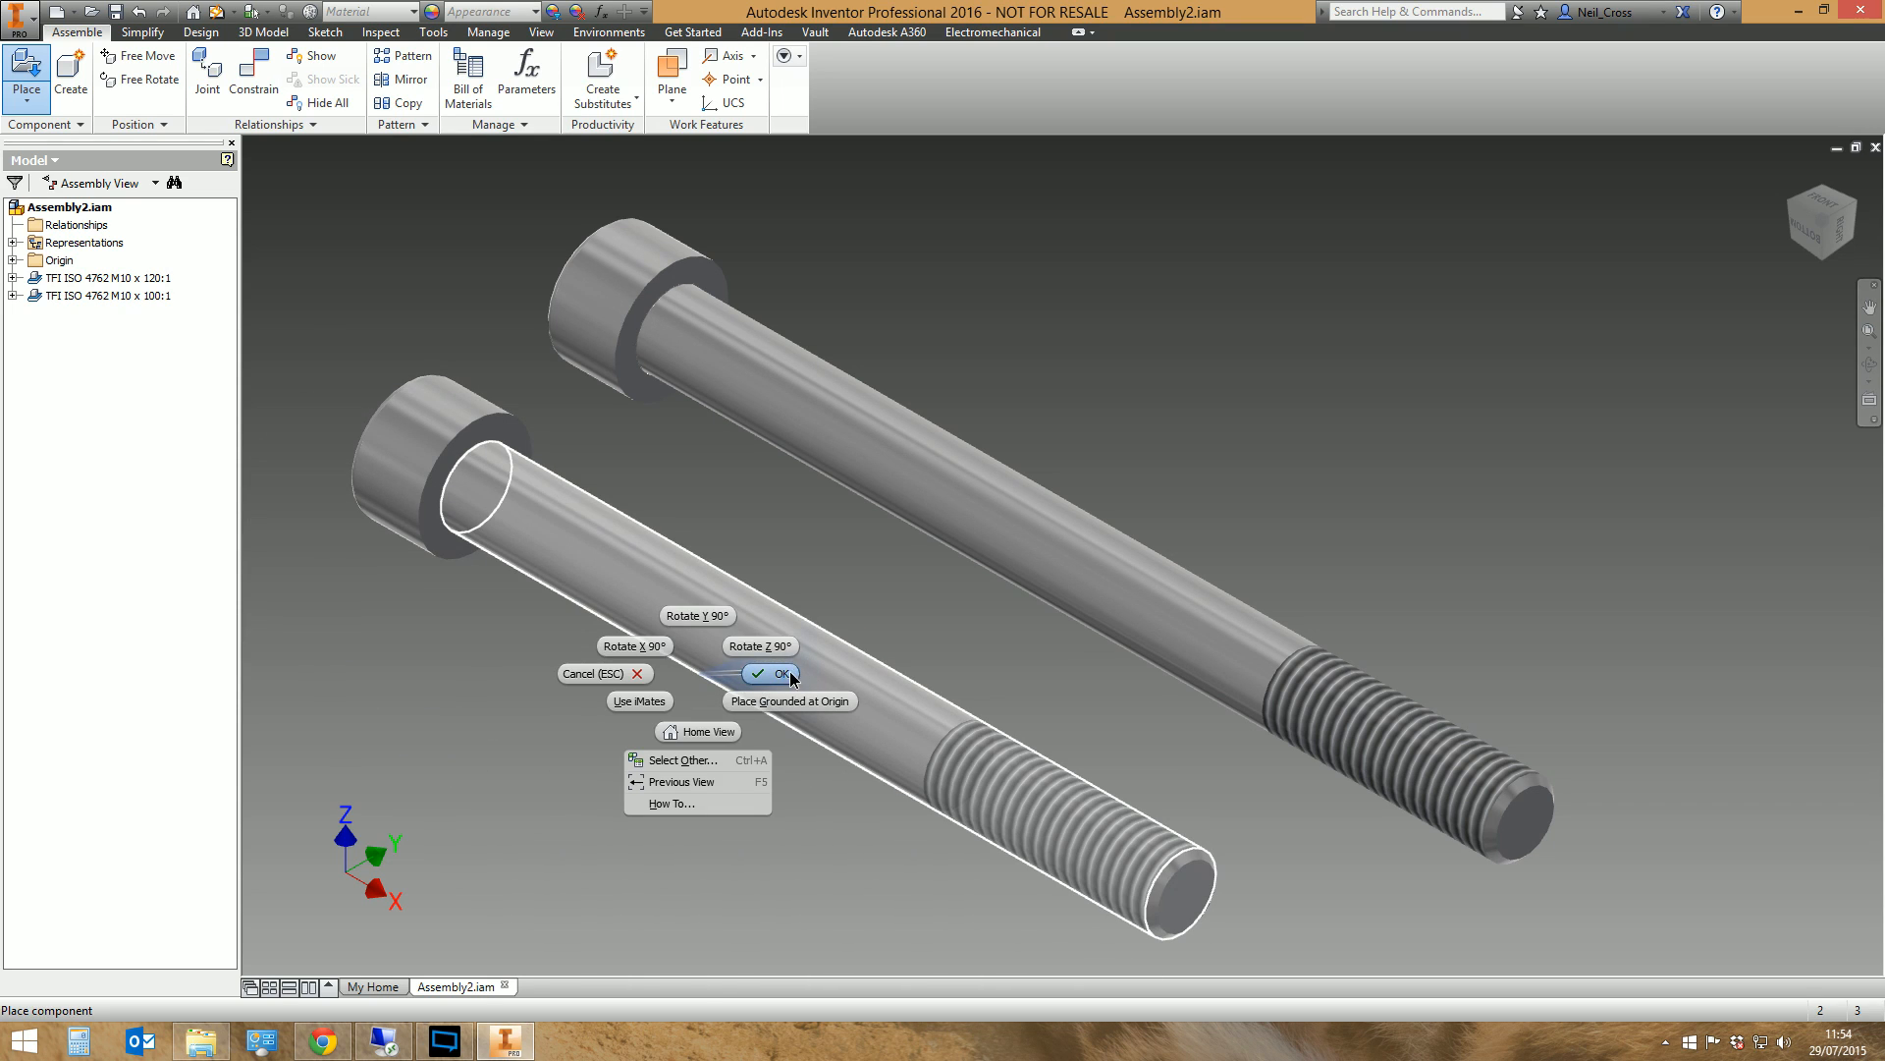
left_click(770, 665)
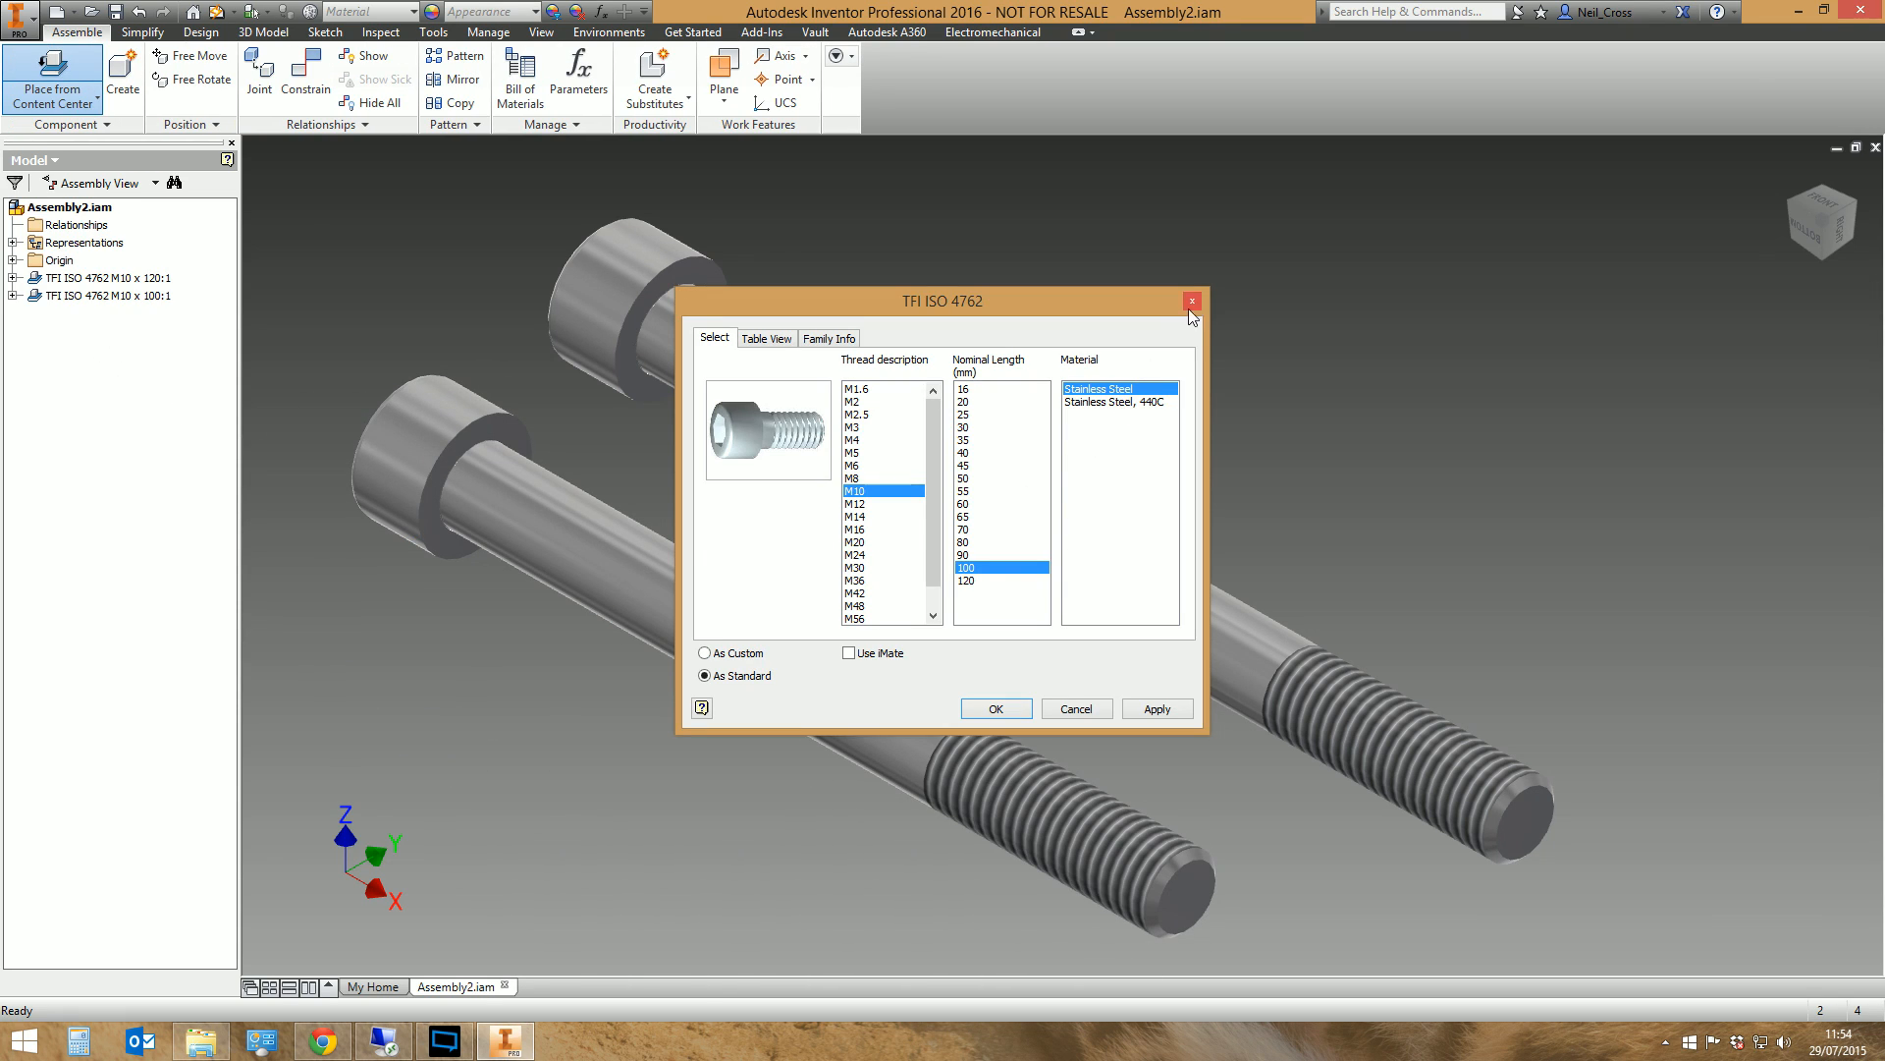
Close the family dialog and check the material and part number in the iProperties of the M10 x 100 screw
left_click(1192, 306)
left_click(1721, 27)
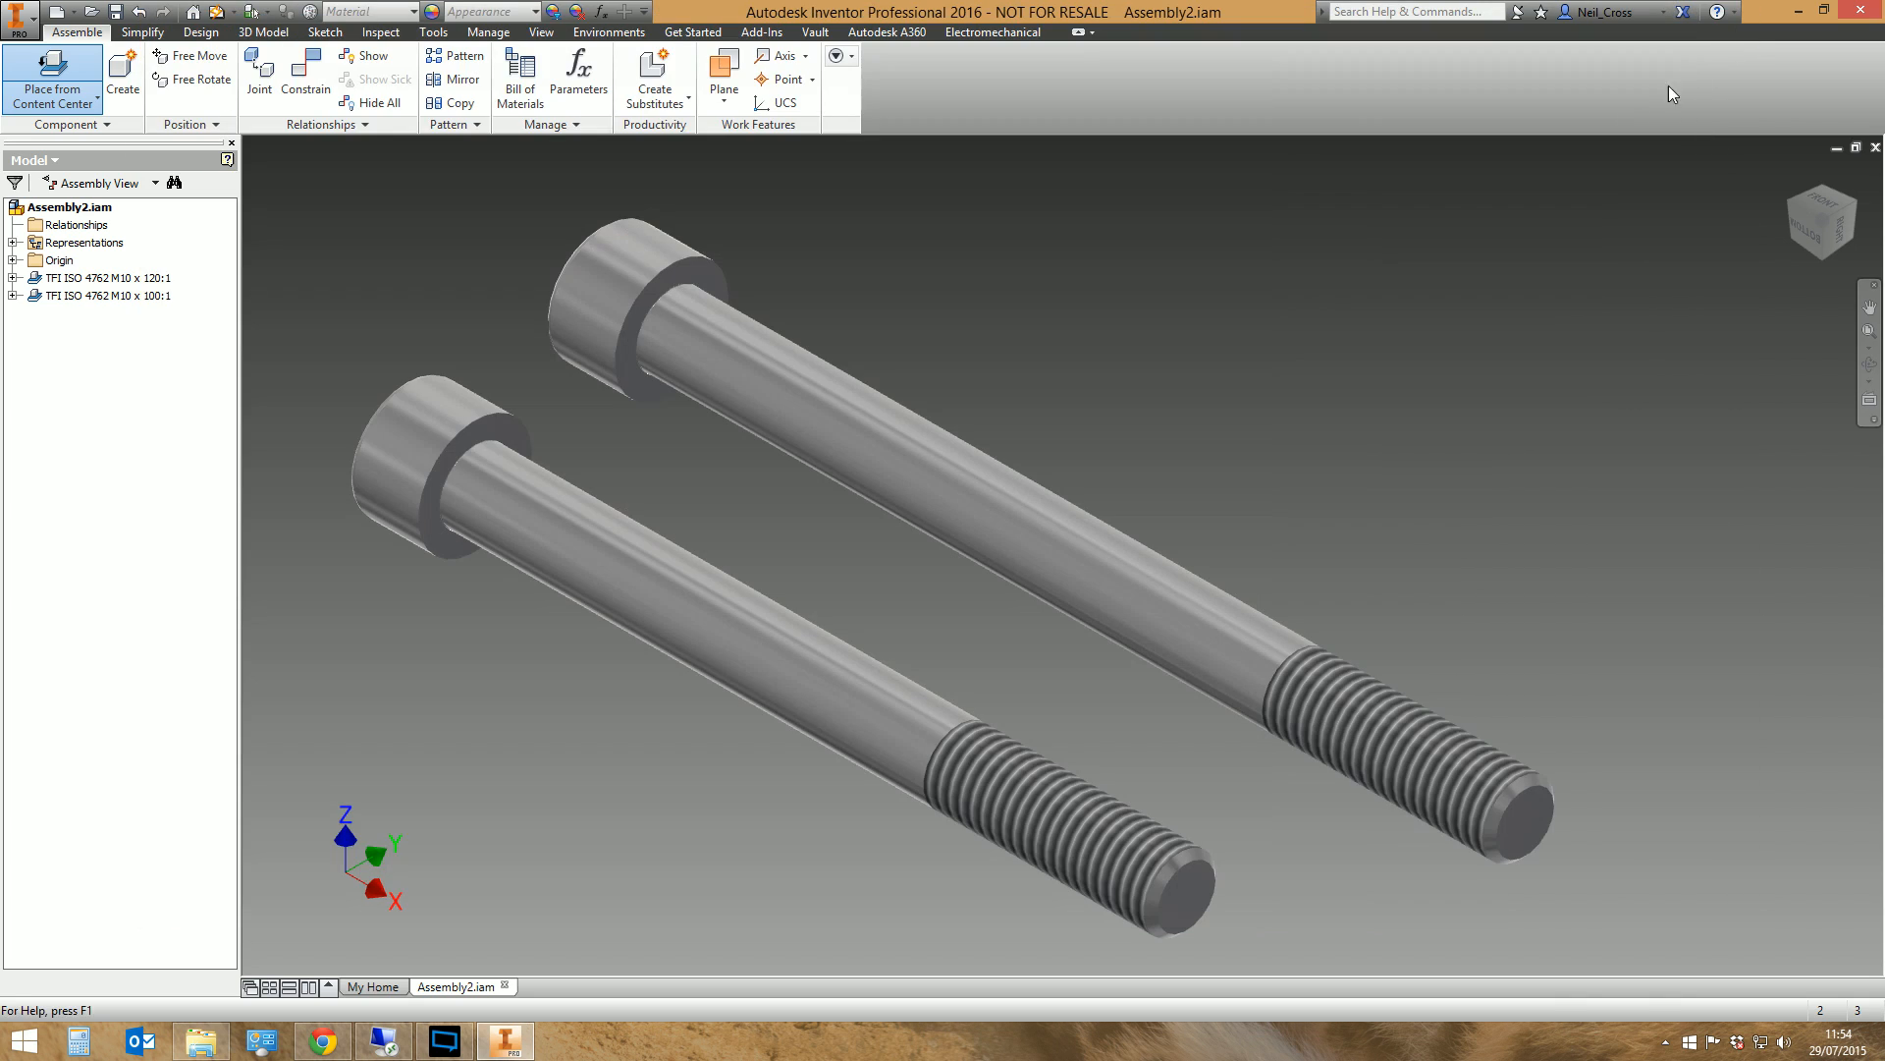
right_click(104, 297)
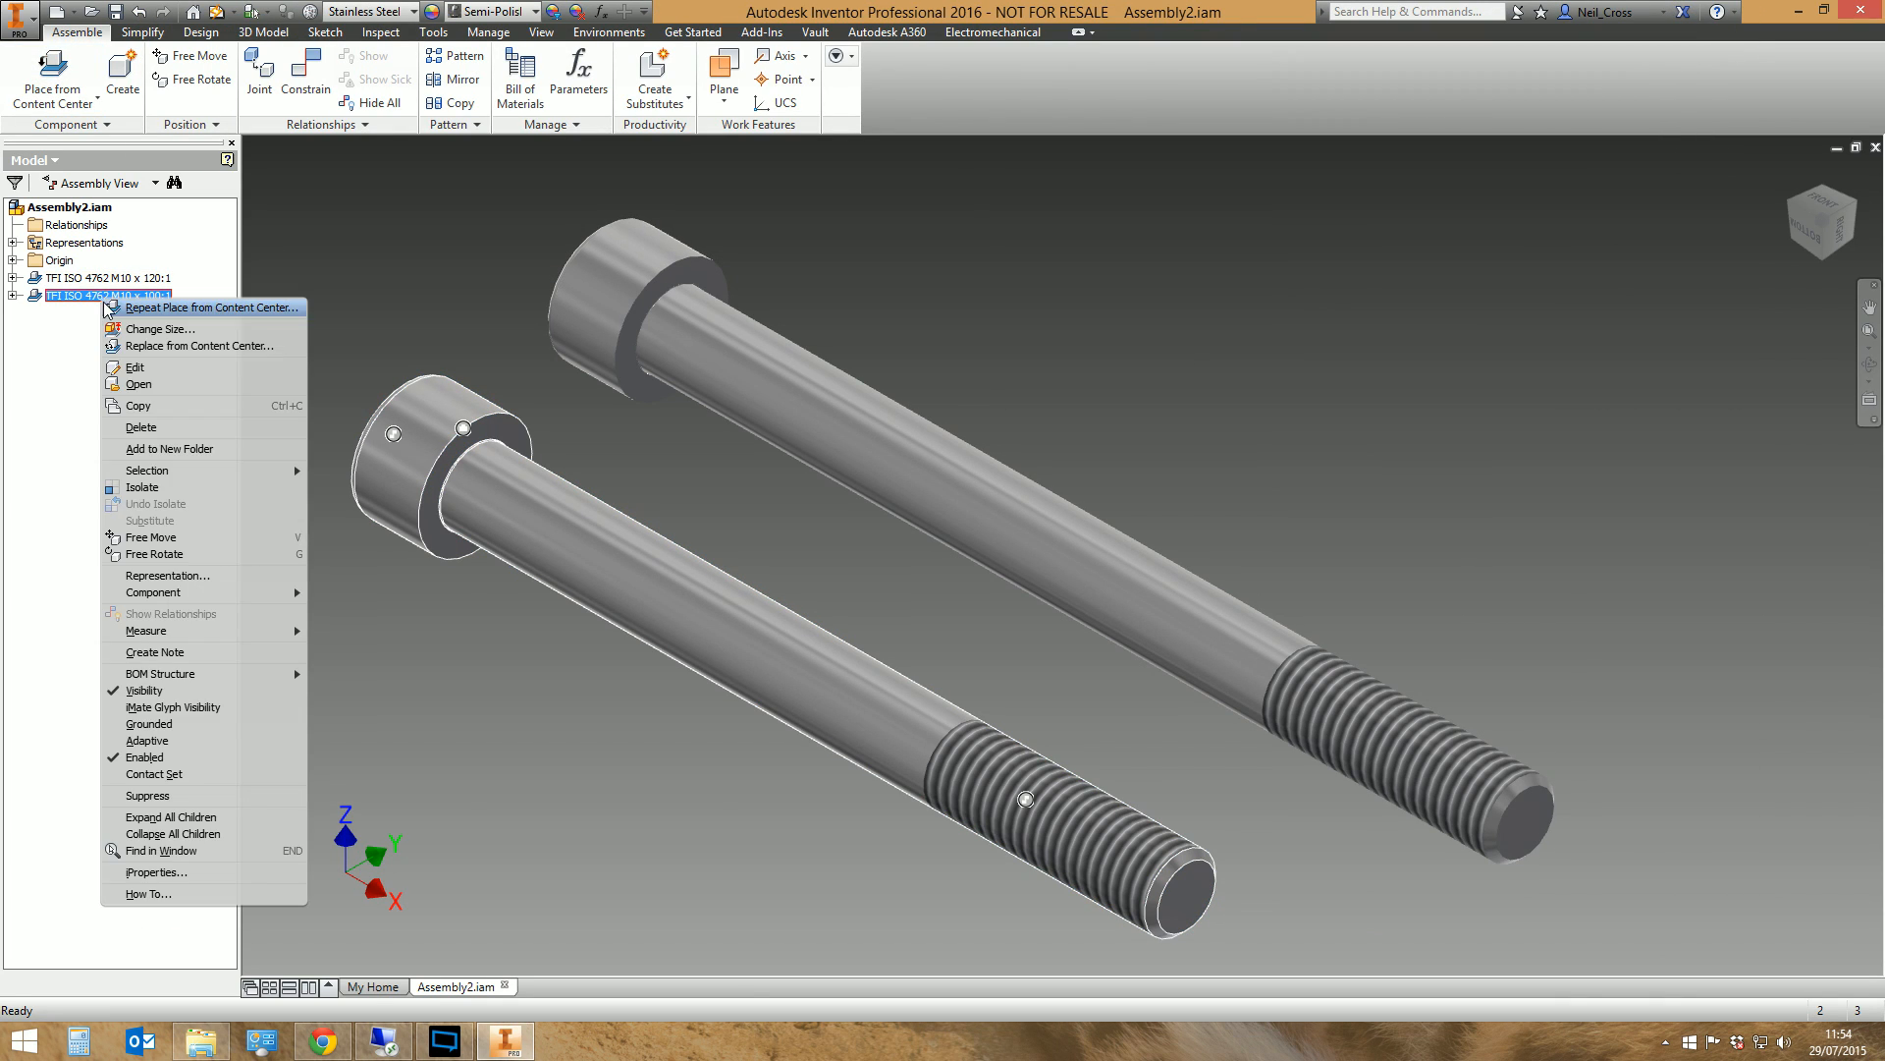
left_click(206, 874)
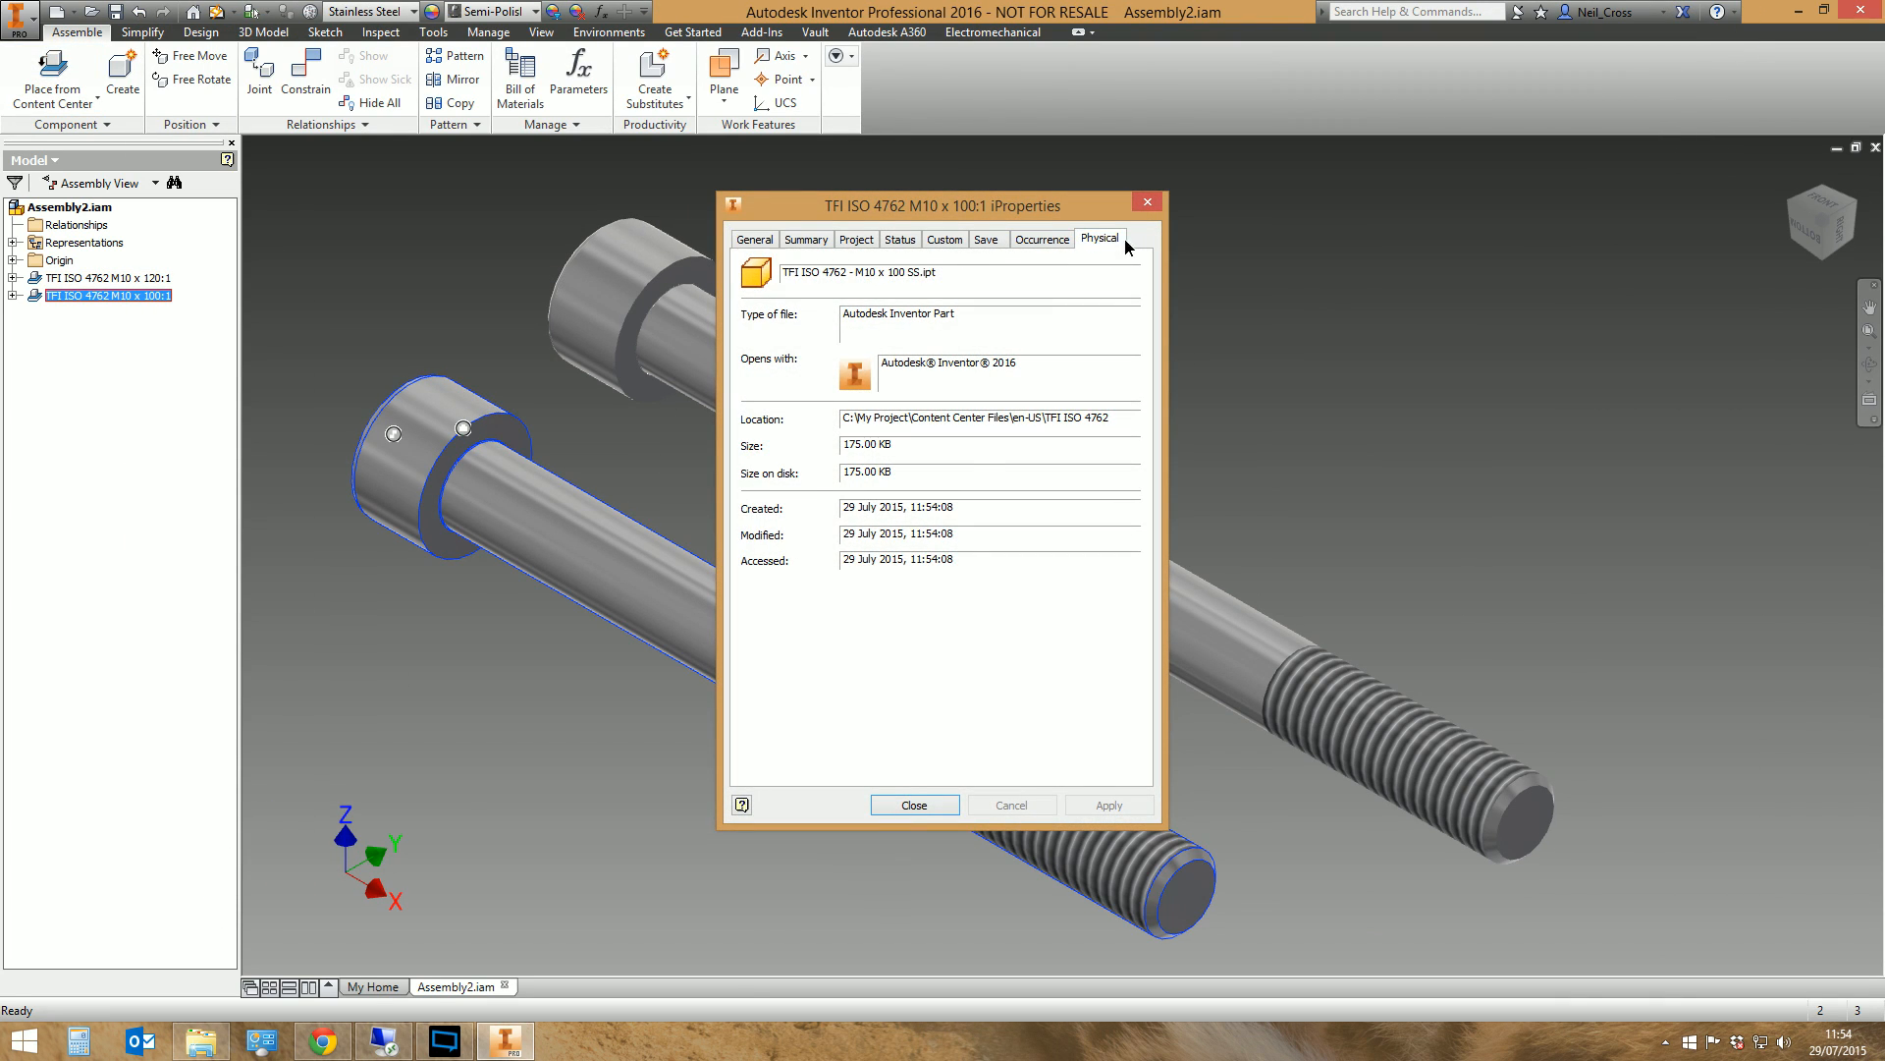
left_click(1122, 242)
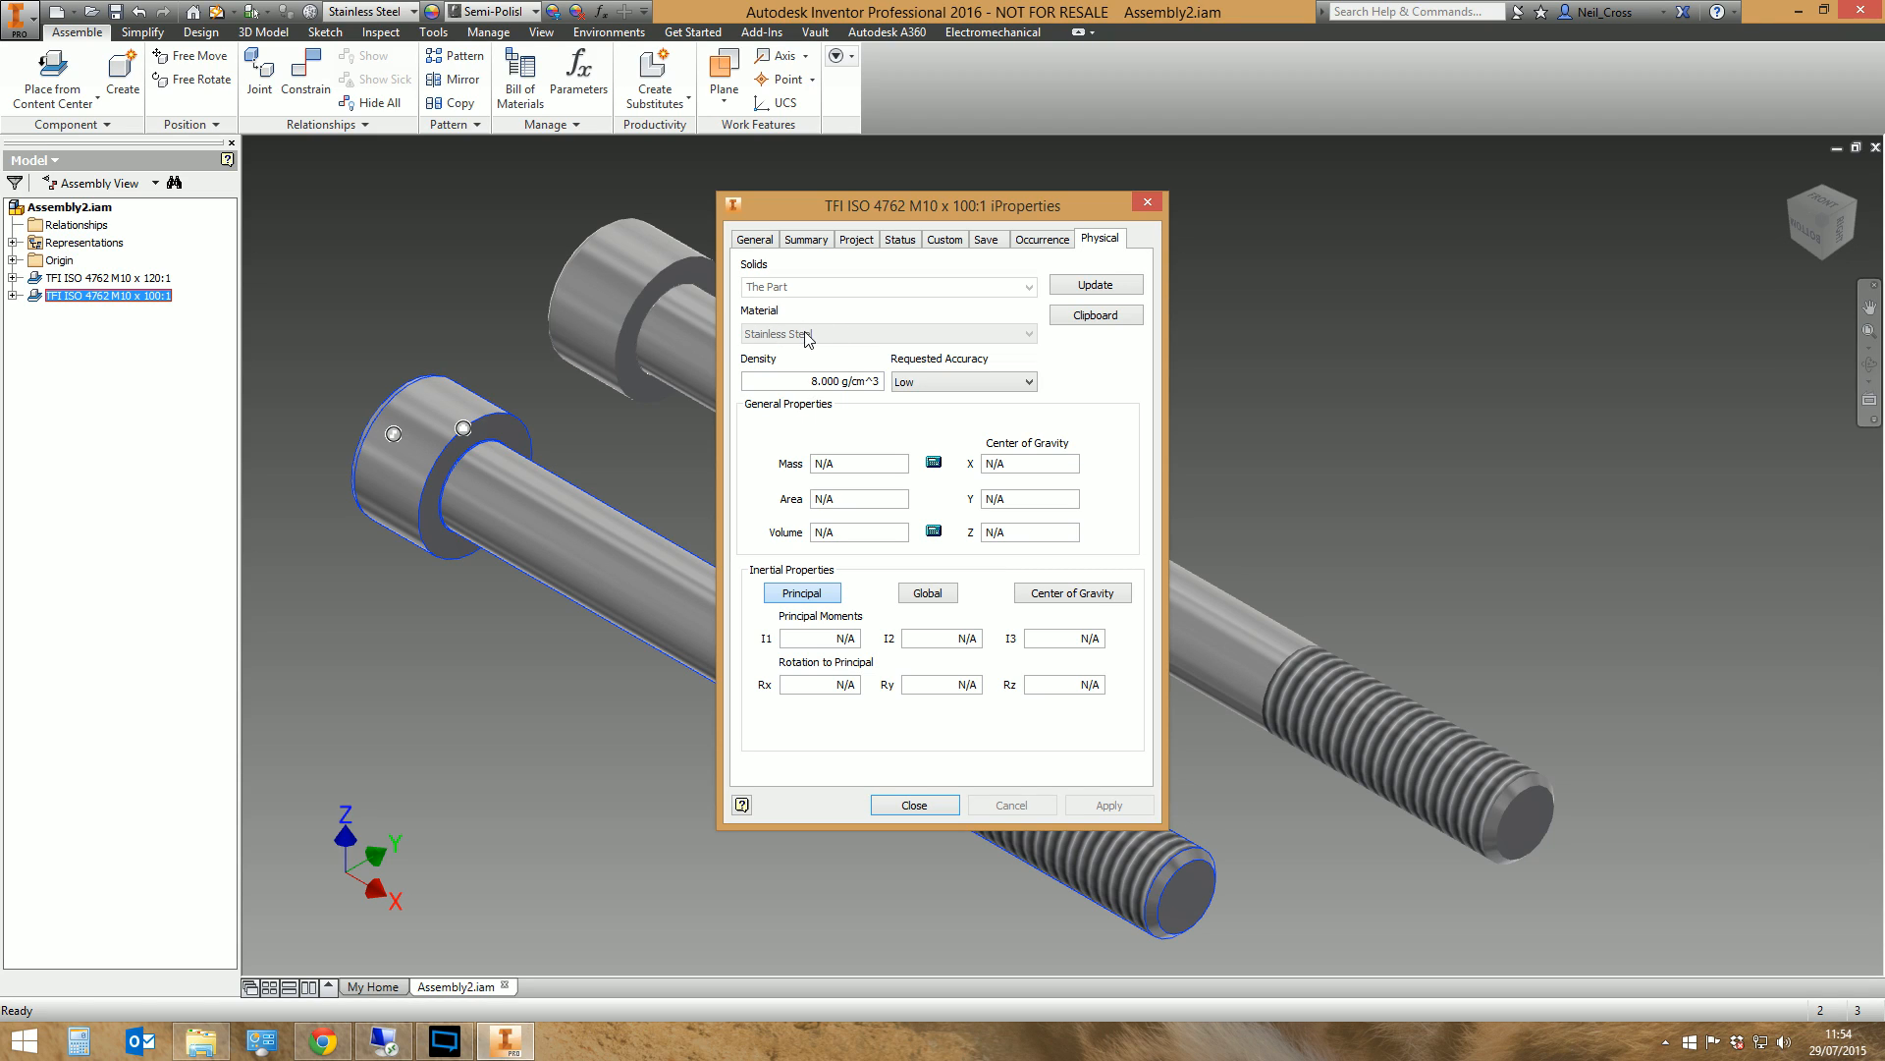
left_click(854, 245)
left_click(1021, 319)
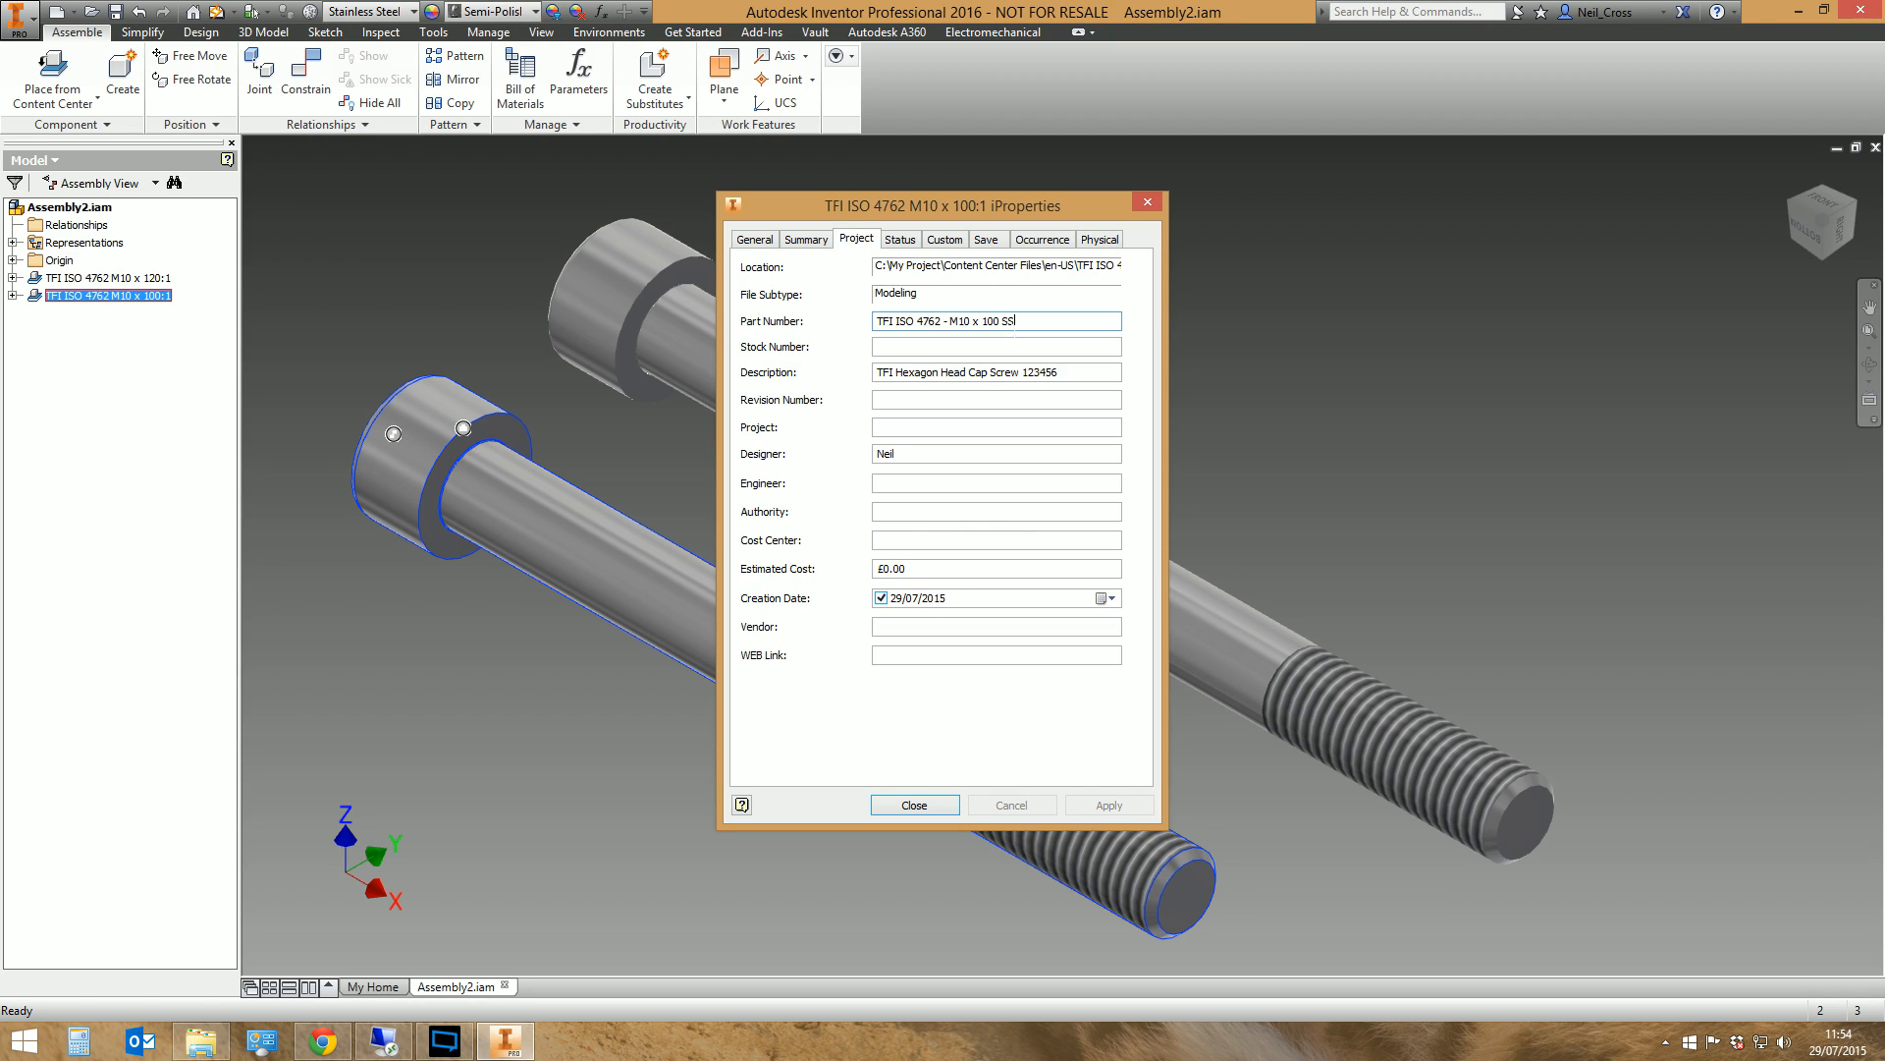
double_click(1008, 321)
left_click(1147, 201)
left_click(838, 470)
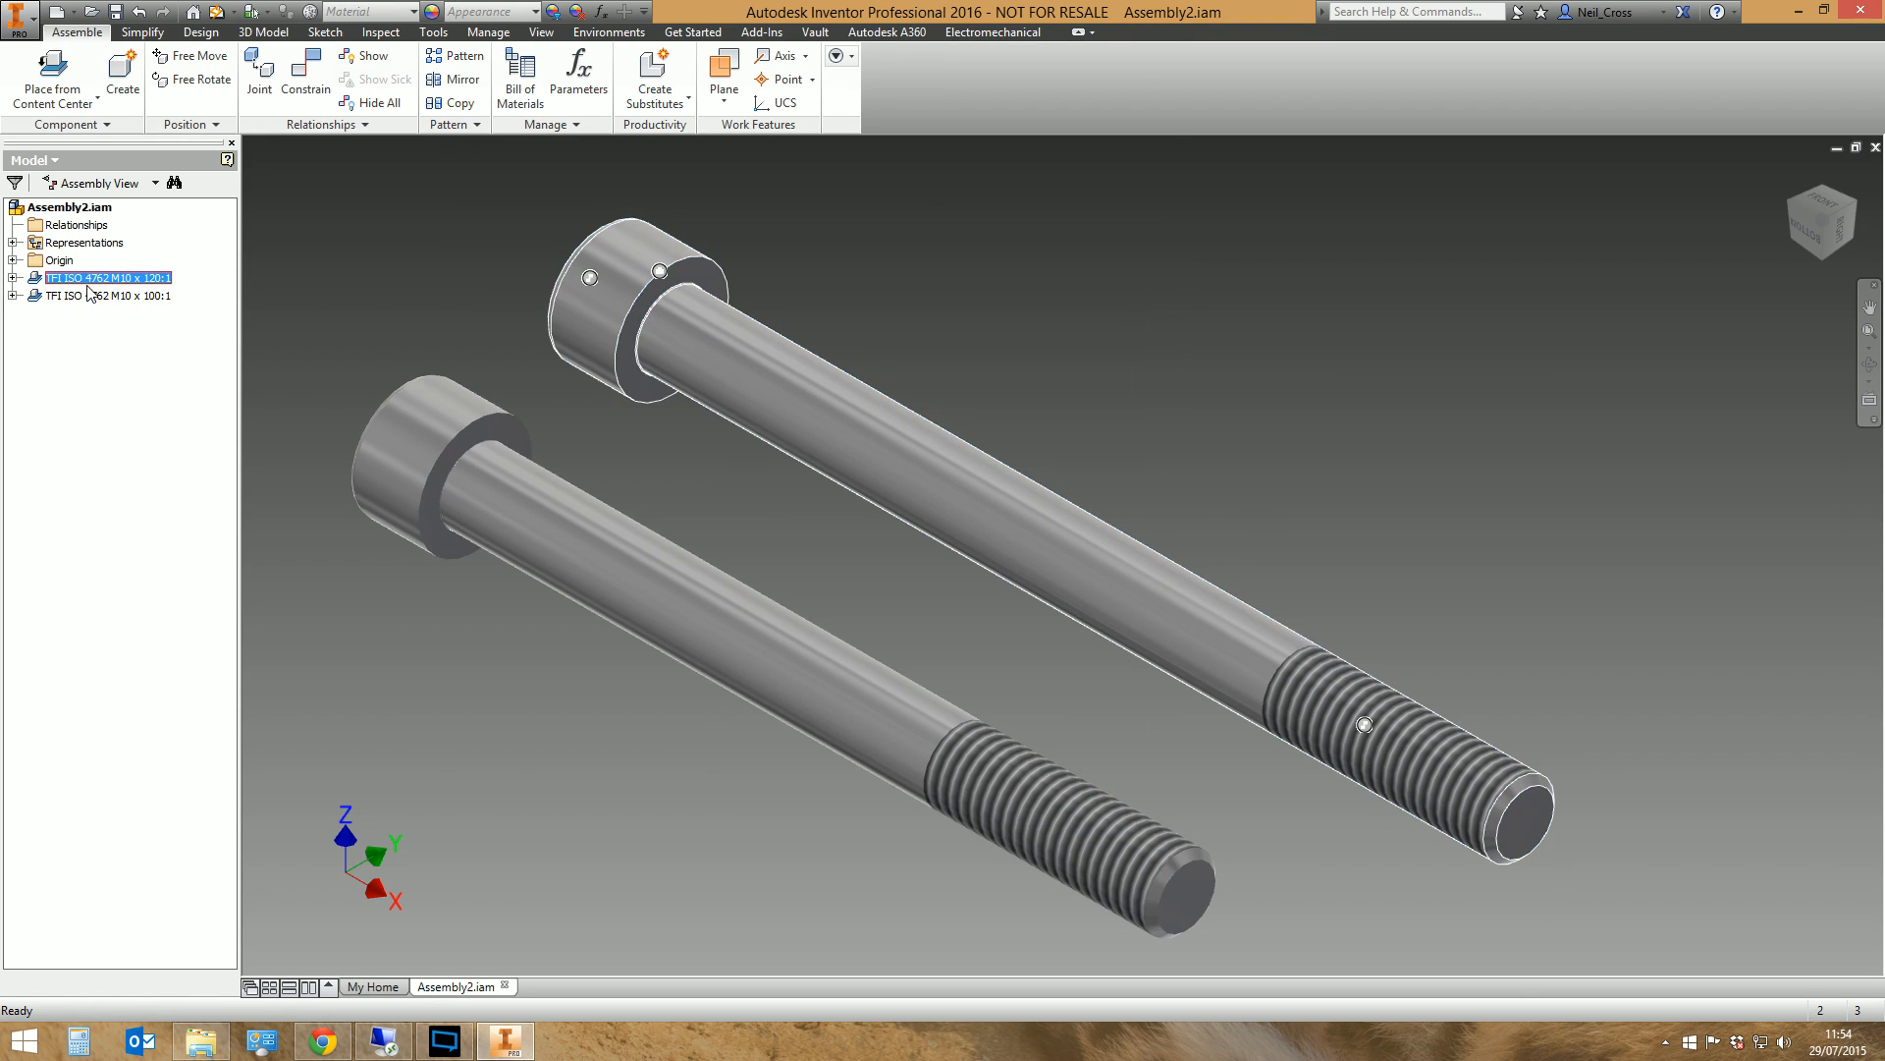
Check the physical material and project part number in the iProperties of the M10 x 120 screw for comparison
right_click(88, 280)
left_click(152, 860)
left_click(1097, 239)
left_click(855, 238)
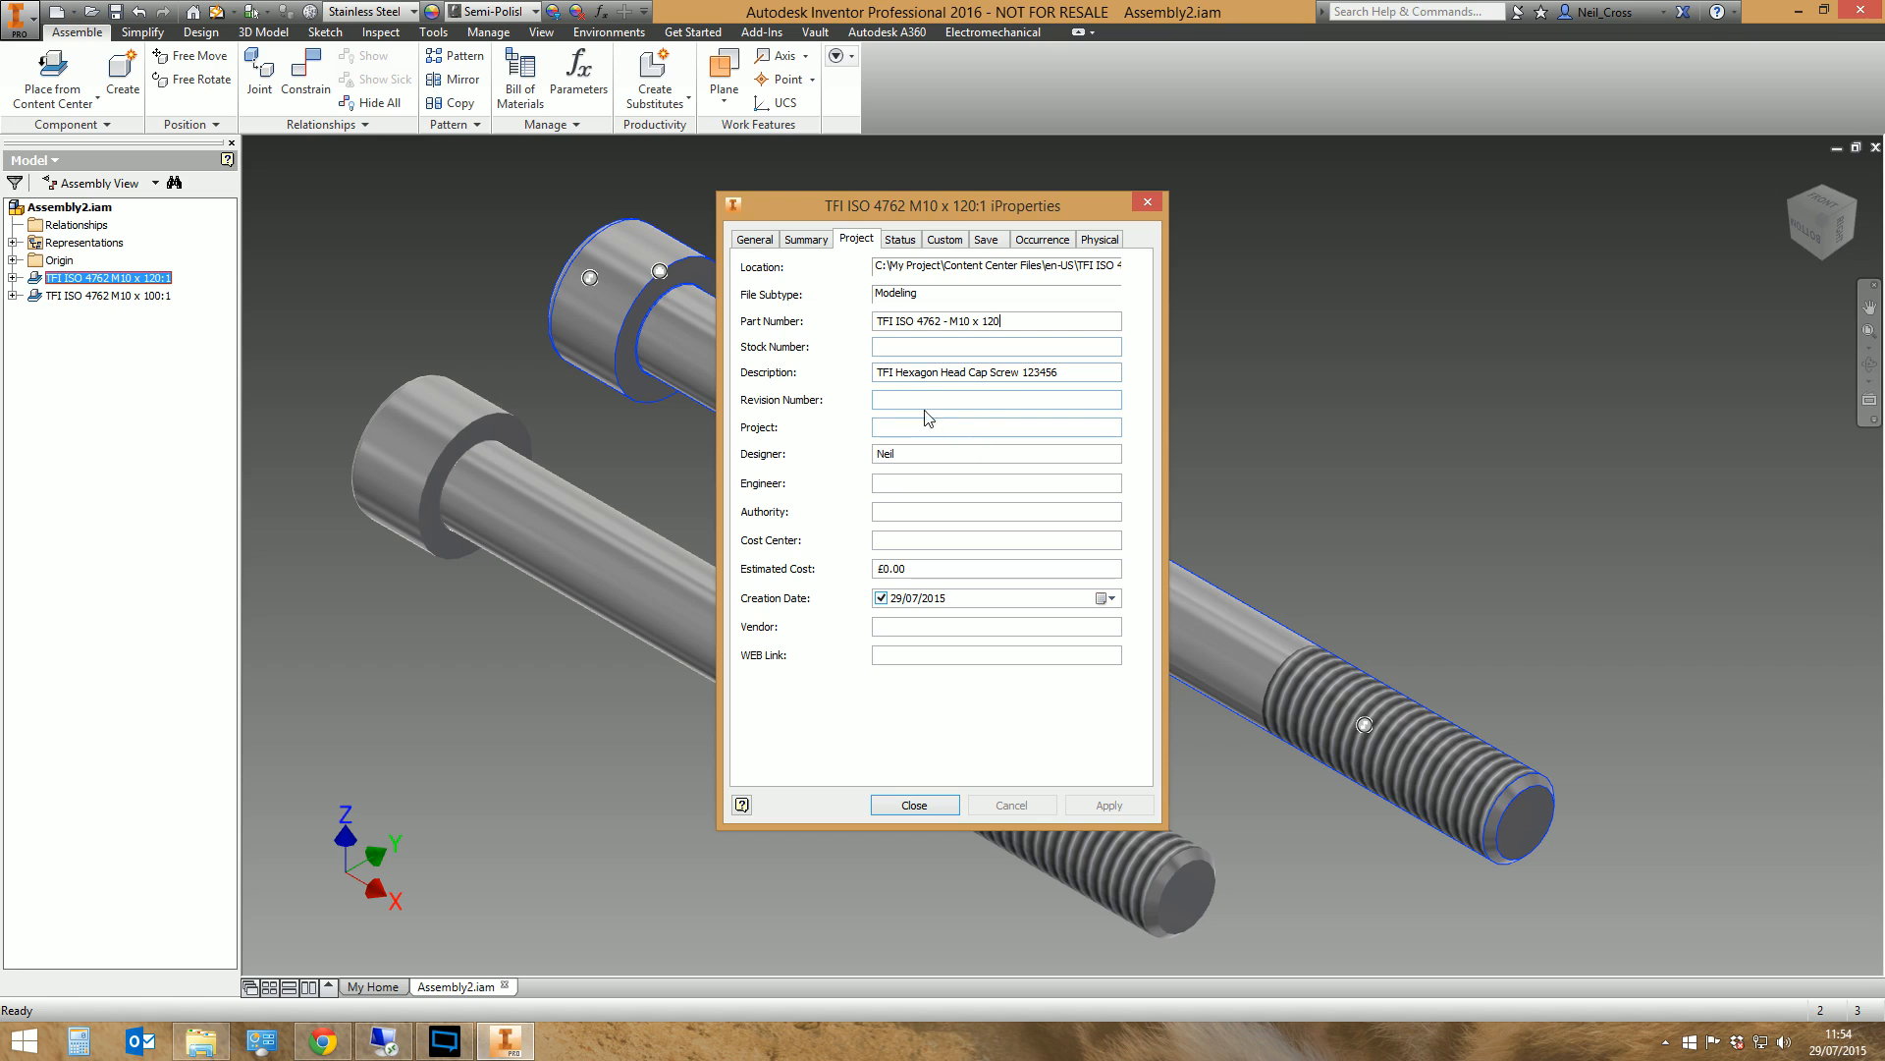
left_click(1146, 204)
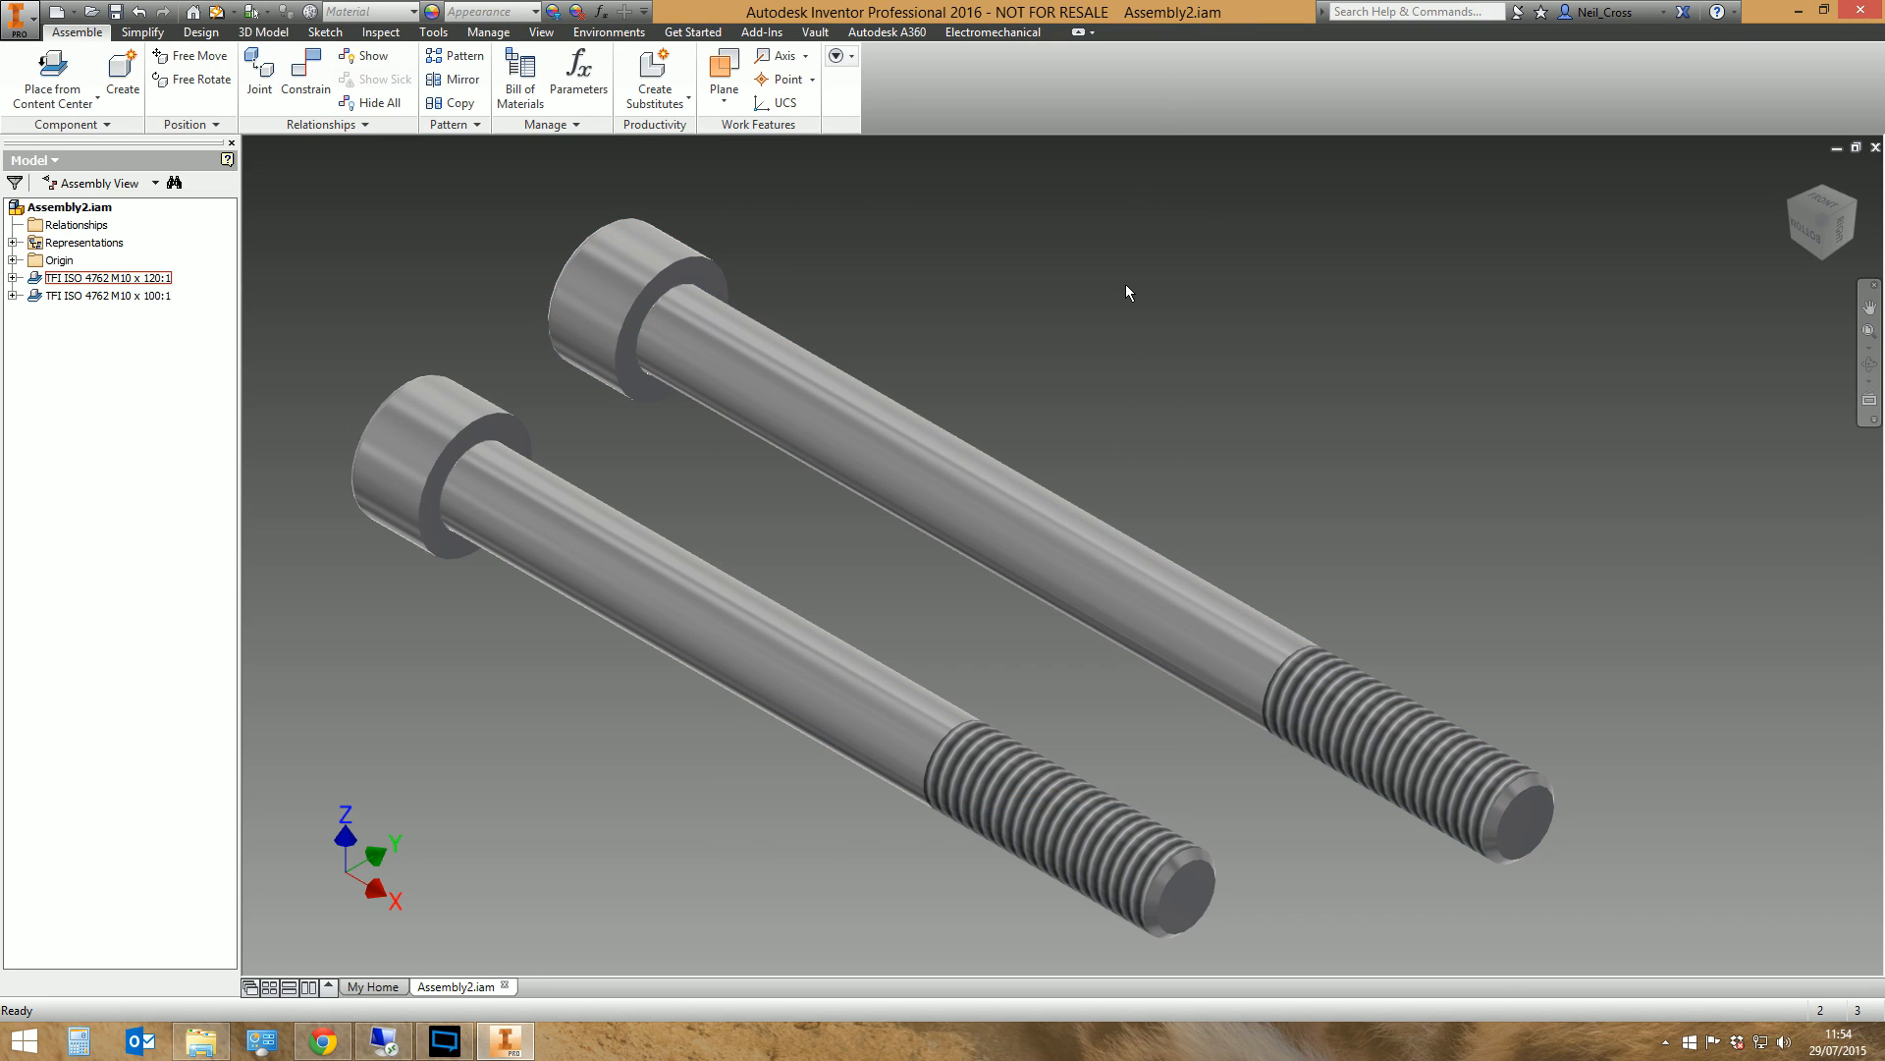